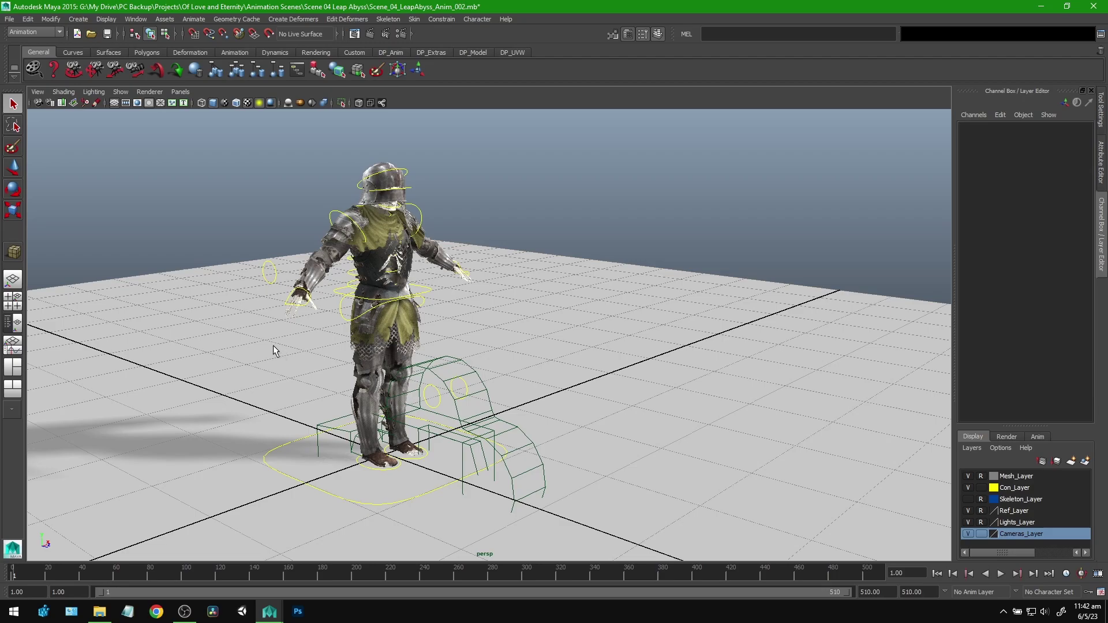
Play back the knight's animation up to about frame 264 and examine the body motion from different angles.
left_click_drag(29, 567, 96, 571)
left_click_drag(494, 381, 678, 349, "alt")
key("alt+v")
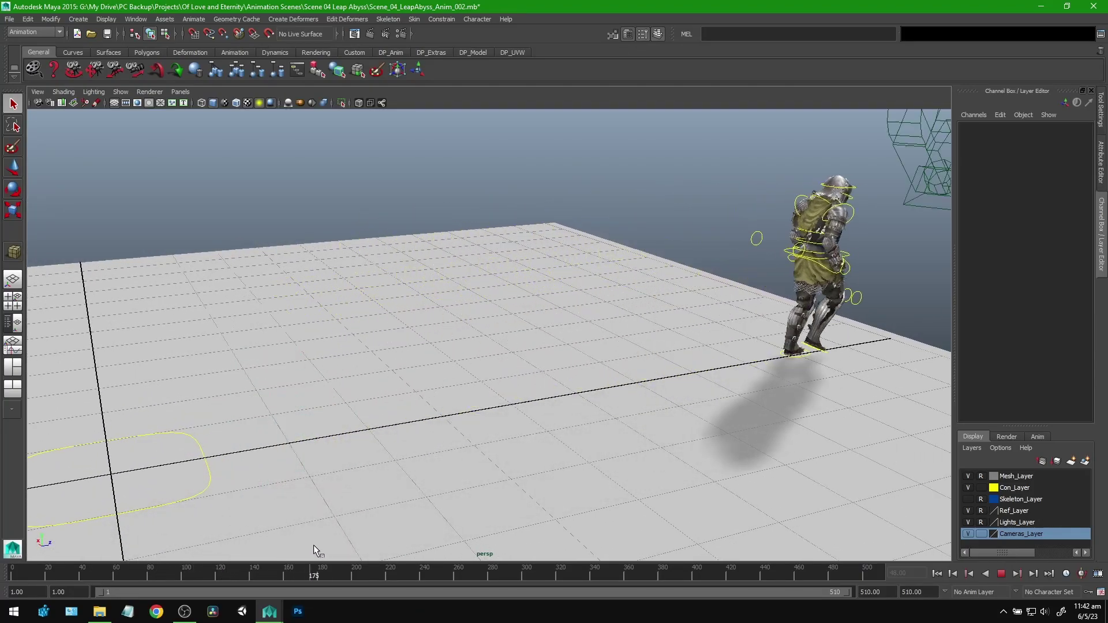
key("alt+v")
middle_click_drag(733, 340, 369, 386, "alt")
right_click_drag(369, 386, 479, 386, "alt")
left_click_drag(727, 352, 557, 364, "alt")
middle_click_drag(557, 364, 516, 347, "alt")
right_click_drag(657, 362, 478, 307, "alt")
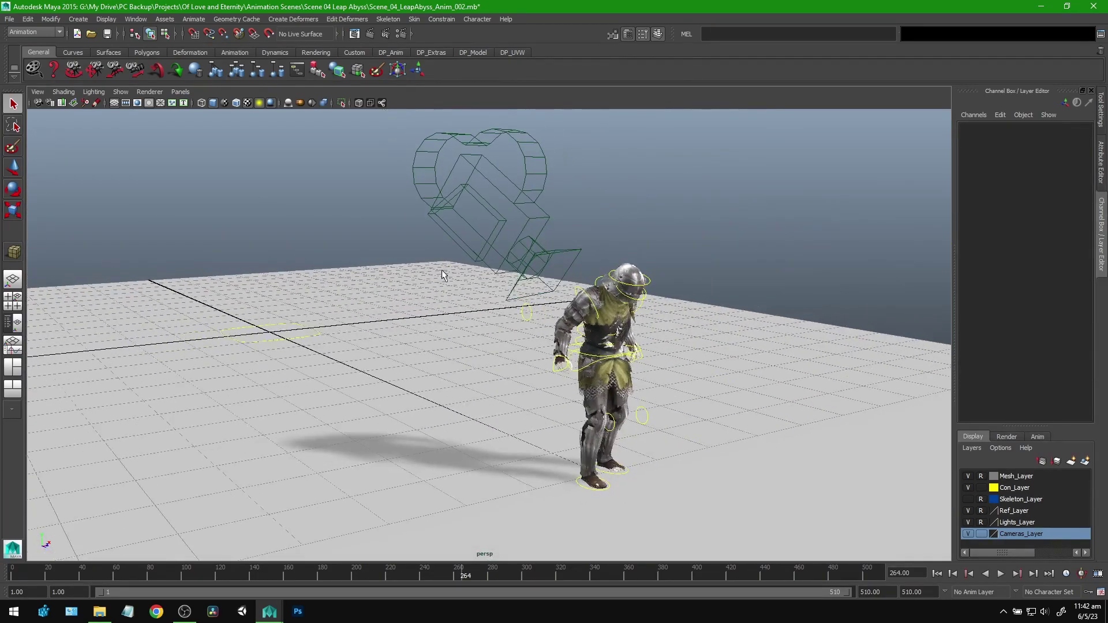
Return to the start of the walk near frame 32, frame the knight's root control and play back the walk up close.
left_click_drag(21, 573, 66, 574)
middle_click_drag(244, 422, 396, 456, "alt")
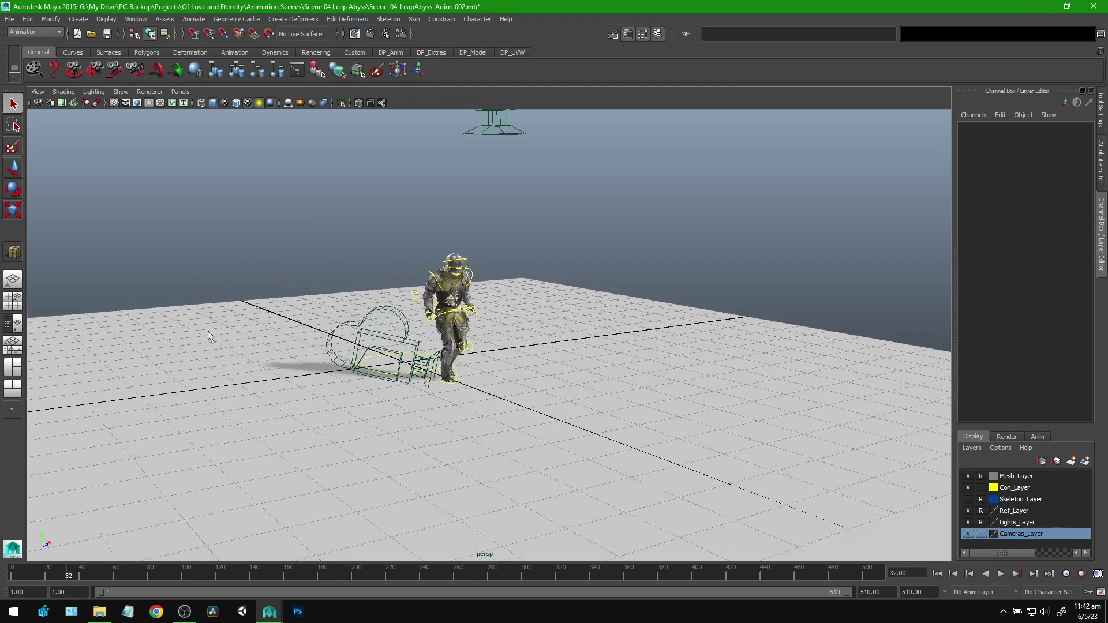
right_click_drag(208, 333, 685, 396, "alt")
left_click(452, 287)
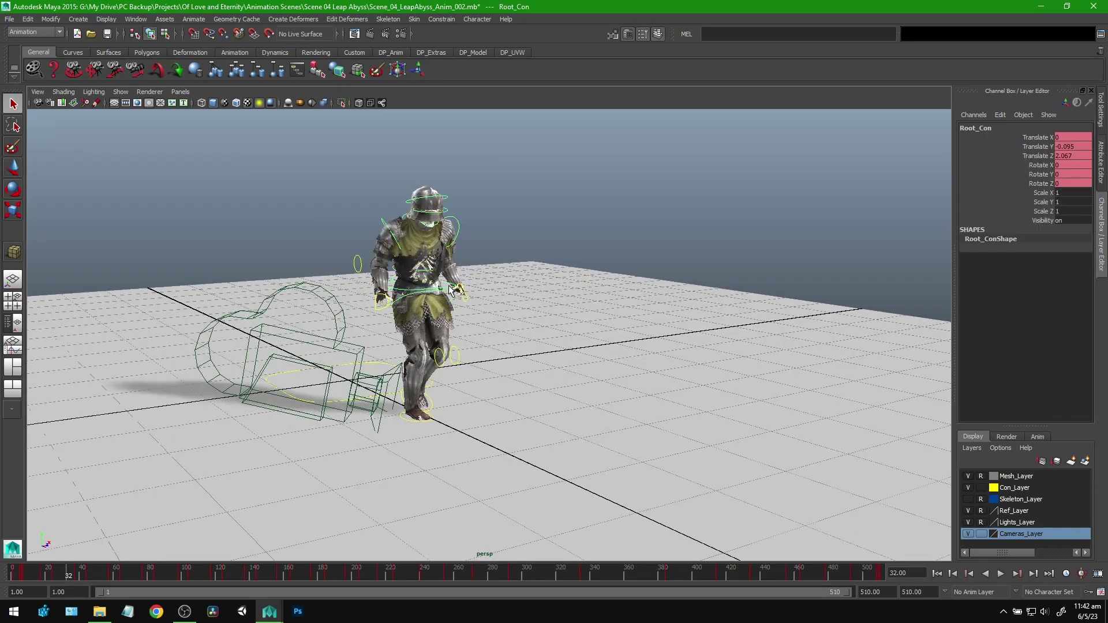
key("f")
left_click(605, 229)
middle_click_drag(611, 384, 610, 270, "alt")
right_click_drag(610, 288, 804, 308, "alt")
left_click_drag(644, 293, 555, 365, "alt")
key("alt+v")
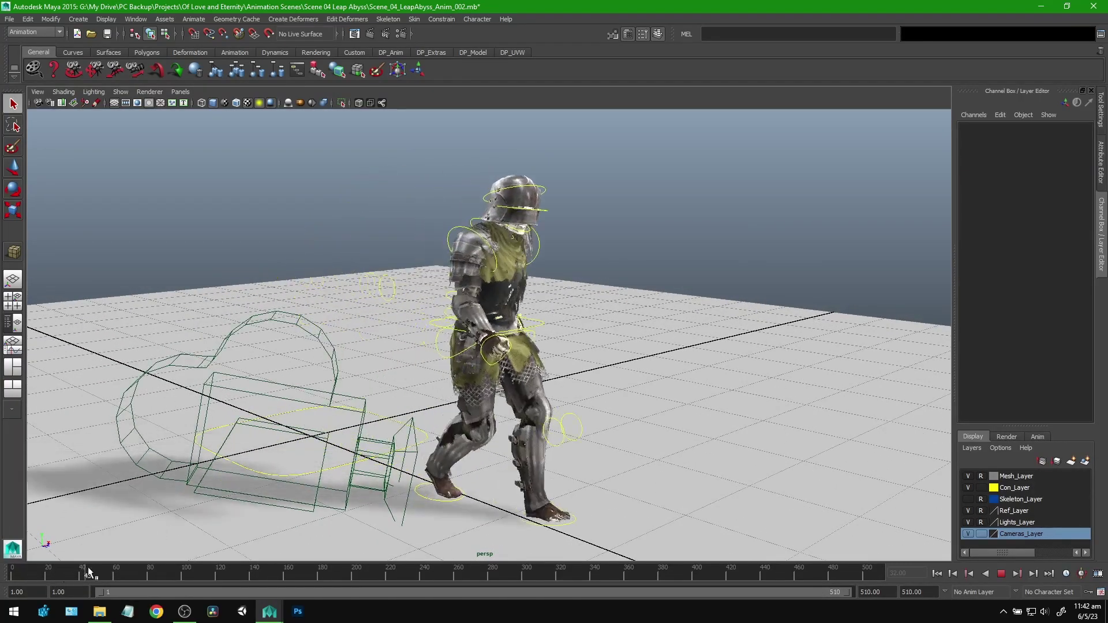
Examine the knight's walking poses at frames 40 and 22.
mouse_move(85, 565)
left_mouse_down()
mouse_move(12, 571)
mouse_move(115, 569)
mouse_move(25, 569)
mouse_move(77, 571)
left_mouse_up()
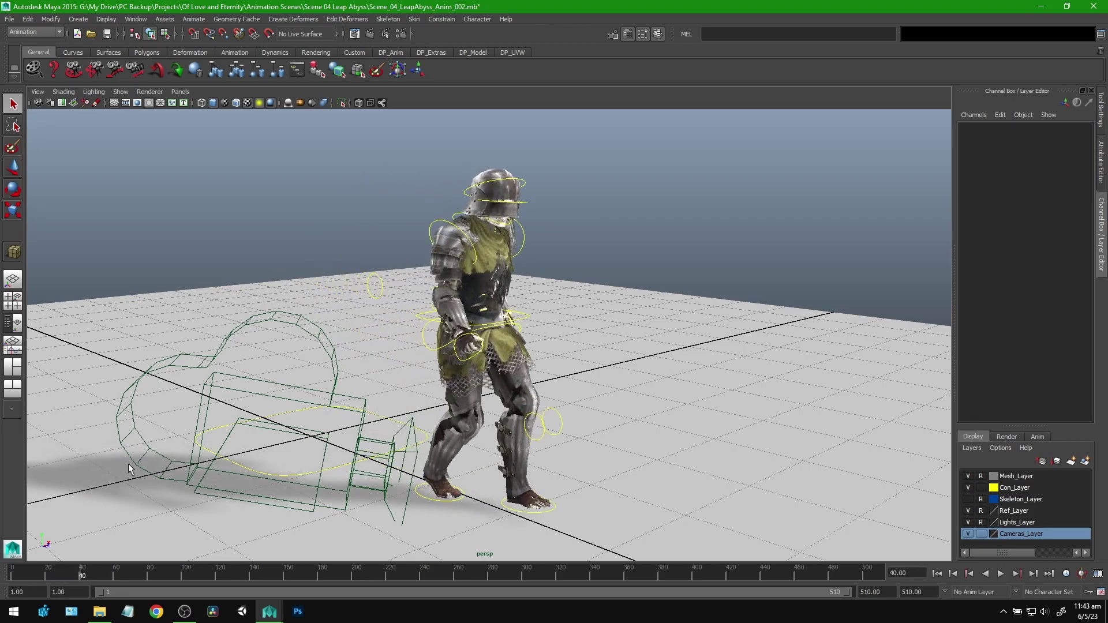
right_click_drag(494, 409, 444, 399, "alt")
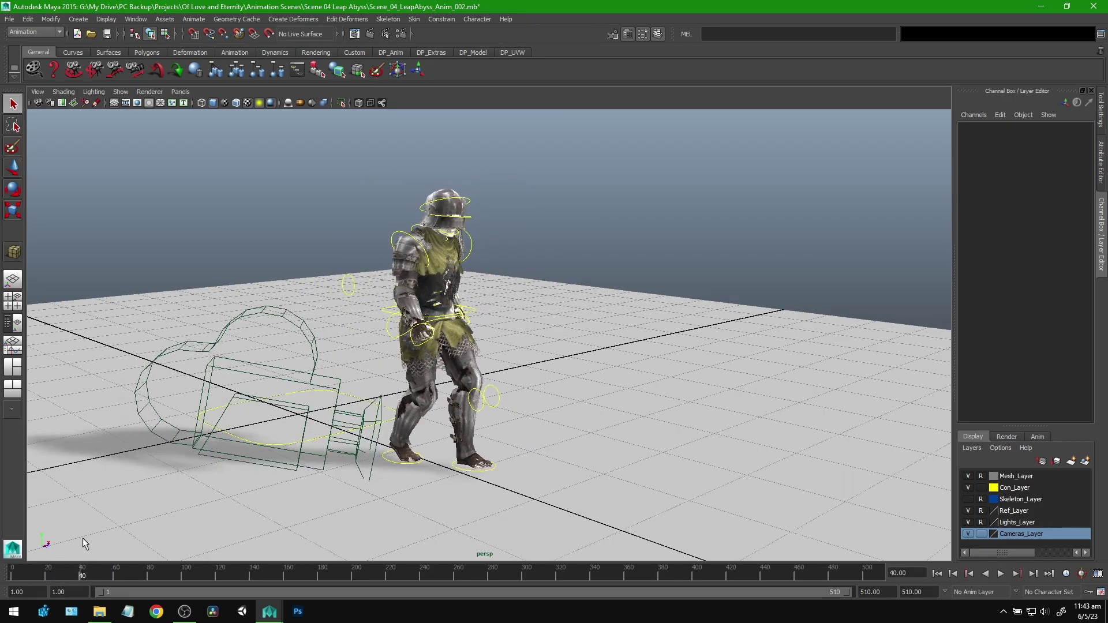
left_click_drag(13, 572, 25, 571)
key("alt+v")
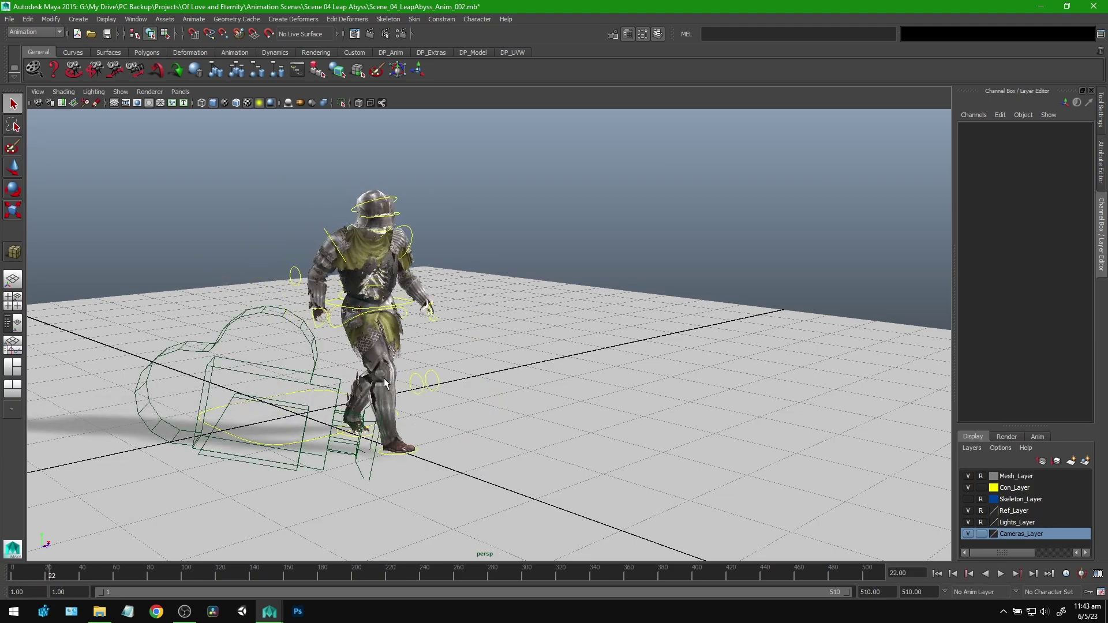
middle_click_drag(381, 352, 486, 382, "alt")
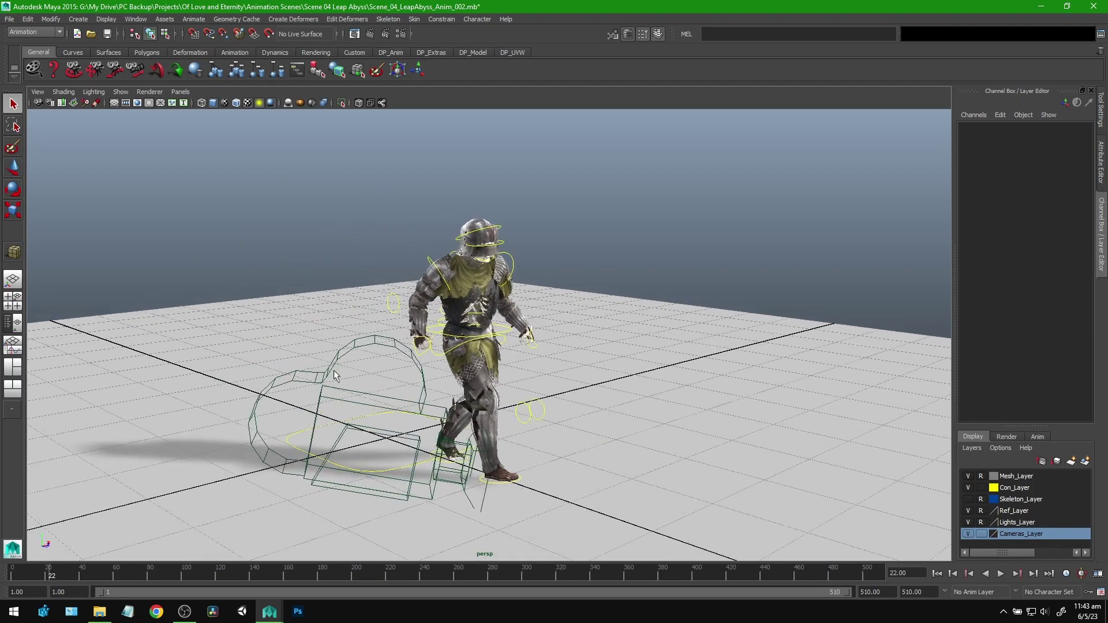
right_click_drag(324, 371, 551, 362, "alt")
left_click_drag(552, 362, 553, 363, "alt")
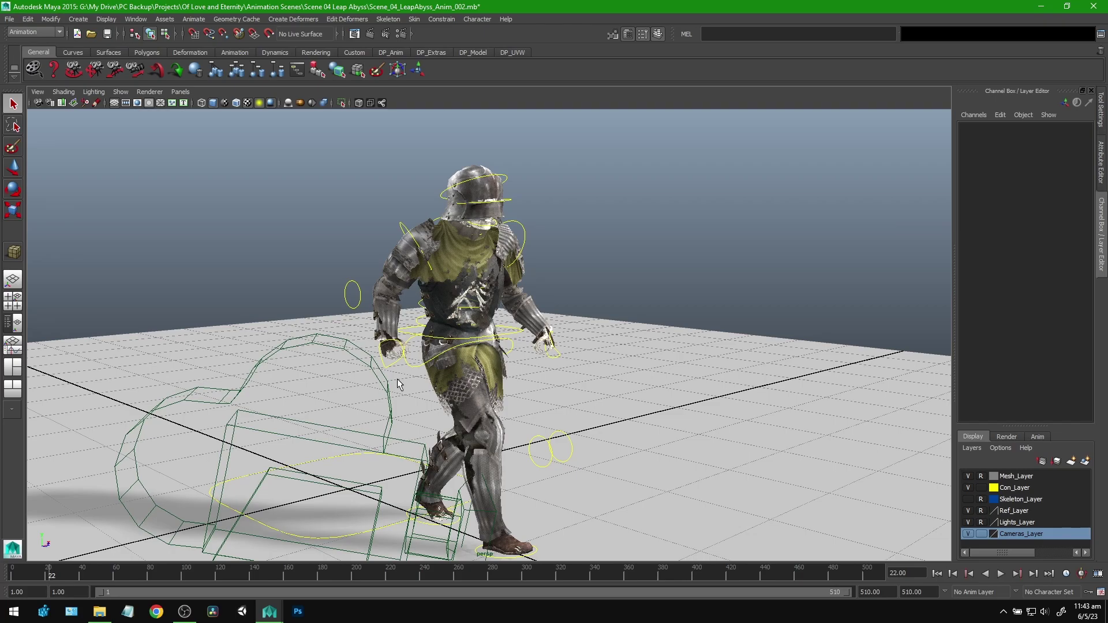
Go back to frame 6 and inspect the knight's default pose and rig controls.
mouse_move(36, 576)
left_mouse_down()
mouse_move(11, 586)
mouse_move(84, 585)
mouse_move(22, 587)
left_mouse_up()
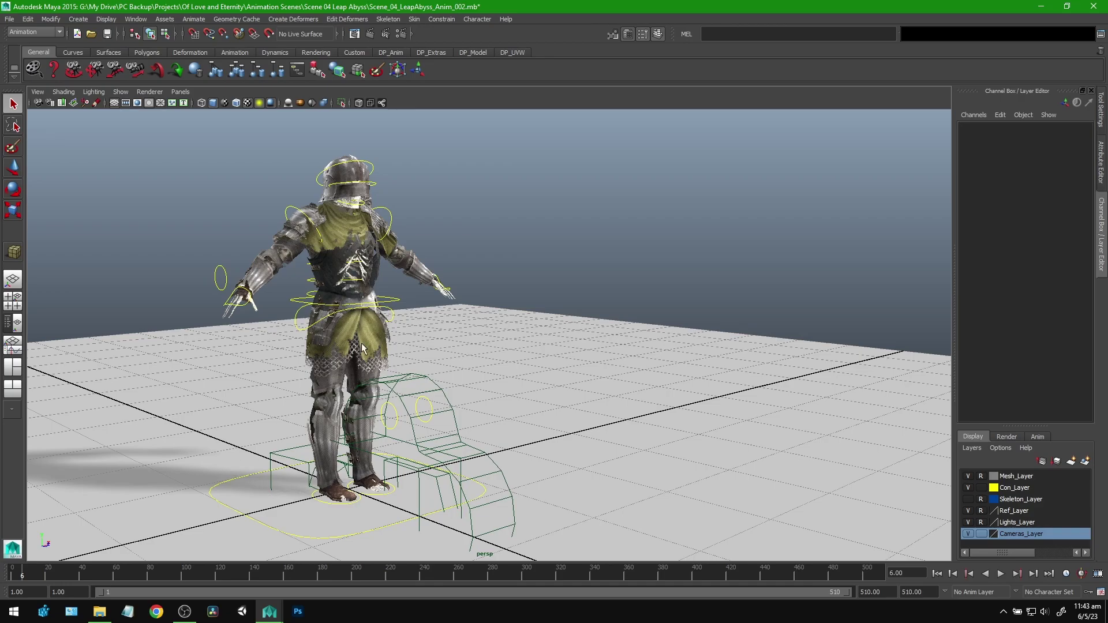
middle_click_drag(386, 314, 468, 315, "alt")
scroll(447, 353, "up", 2)
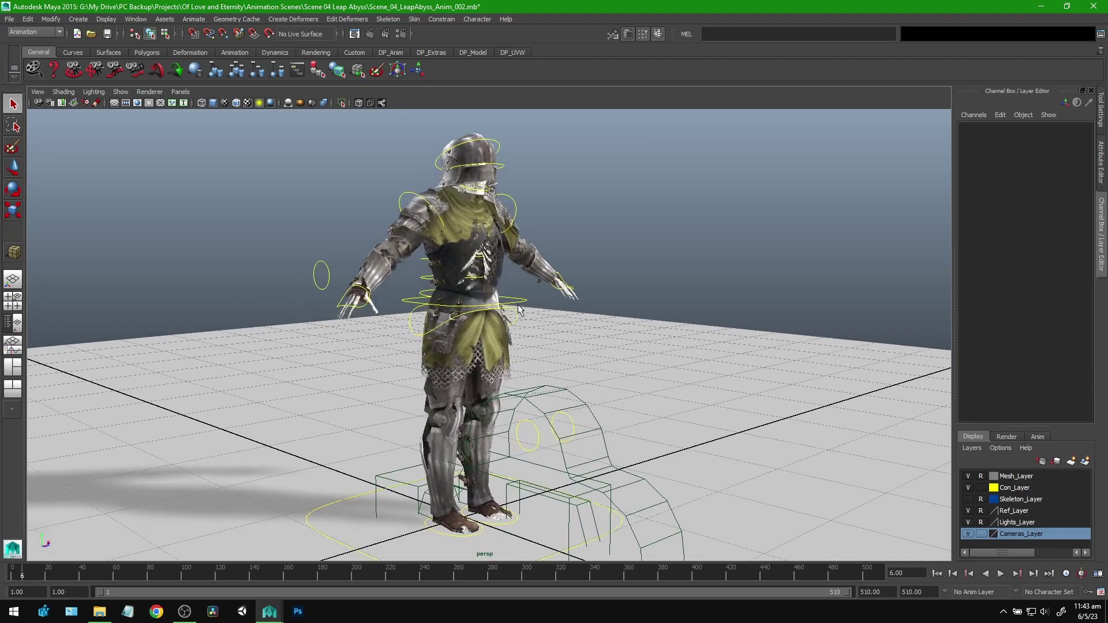
left_click_drag(479, 277, 507, 326, "alt")
middle_click_drag(521, 261, 521, 327, "alt")
left_click_drag(521, 327, 584, 312, "alt")
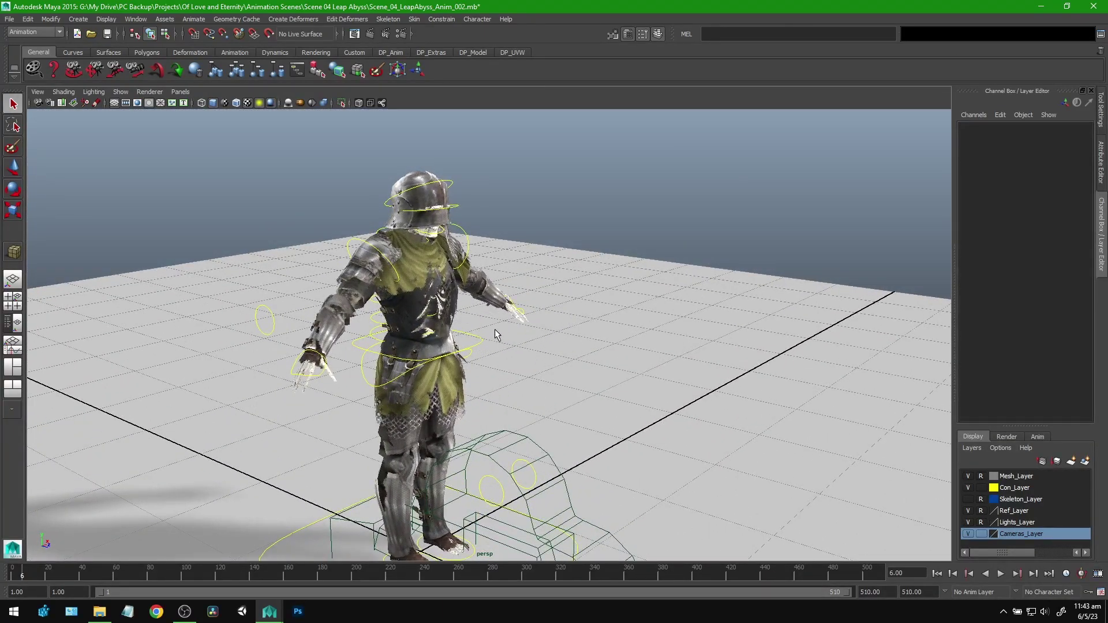
Select the knight's Root_Con at the waist, followed by the large Global_Con on the floor around the feet.
left_click(470, 350)
middle_click_drag(526, 382, 615, 303, "alt")
scroll(571, 327, "down", 1)
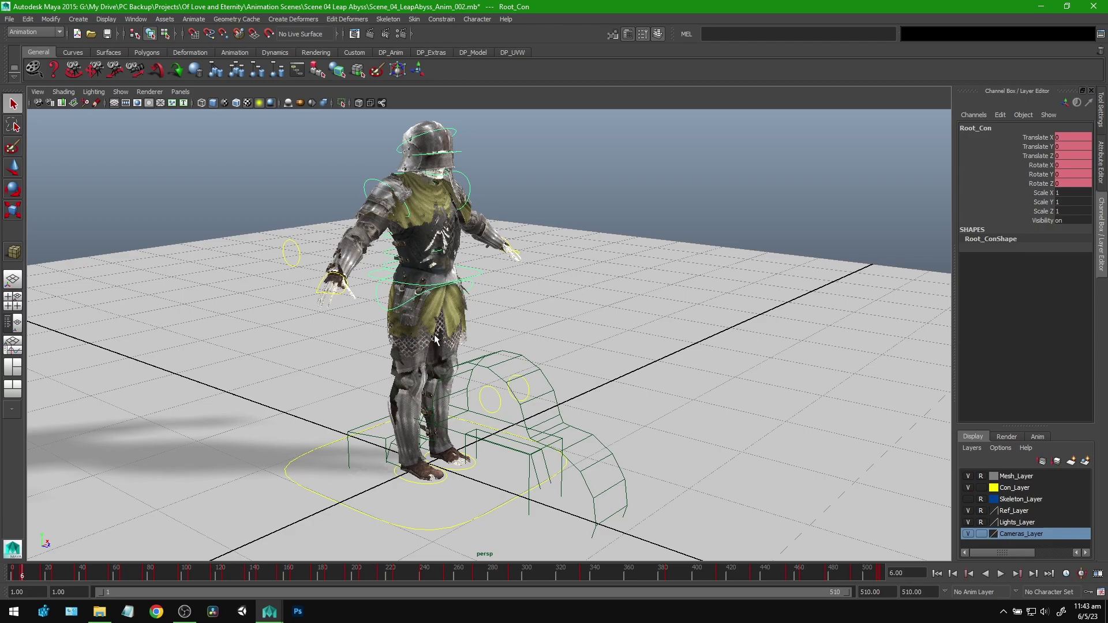
middle_click_drag(589, 283, 582, 291, "alt")
left_click(287, 494)
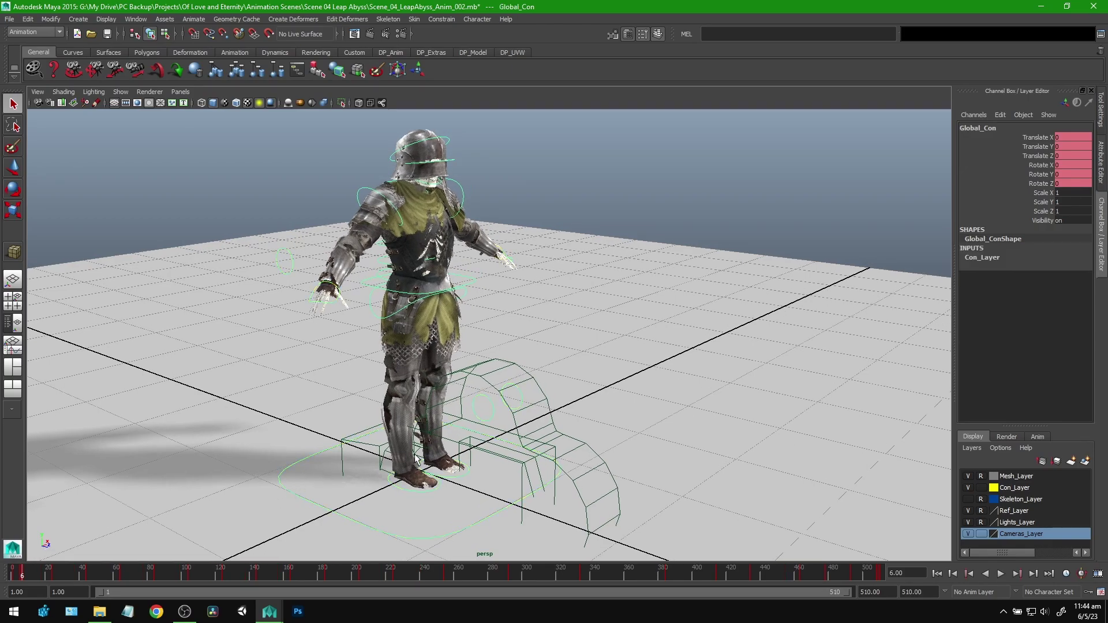
Try rotating and moving the whole knight with Global_Con, undoing the rotation.
left_click_drag(668, 355, 565, 407, "alt")
left_click_drag(611, 271, 555, 337, "alt")
key("e")
left_click_drag(433, 427, 409, 441)
key("ctrl+z")
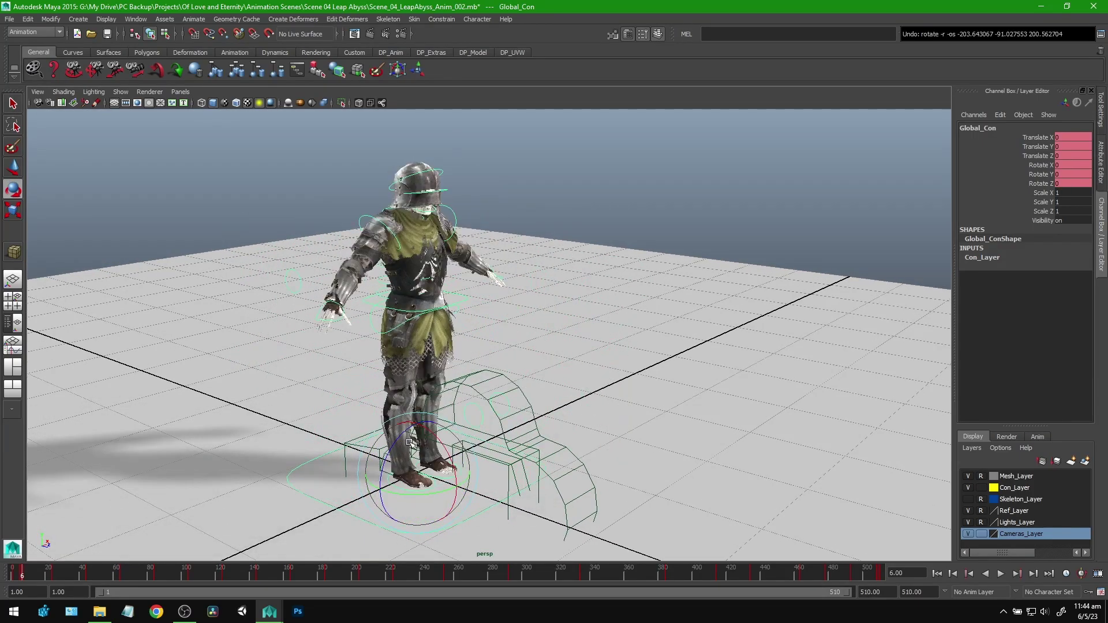
key("w")
left_click_drag(451, 484, 541, 434)
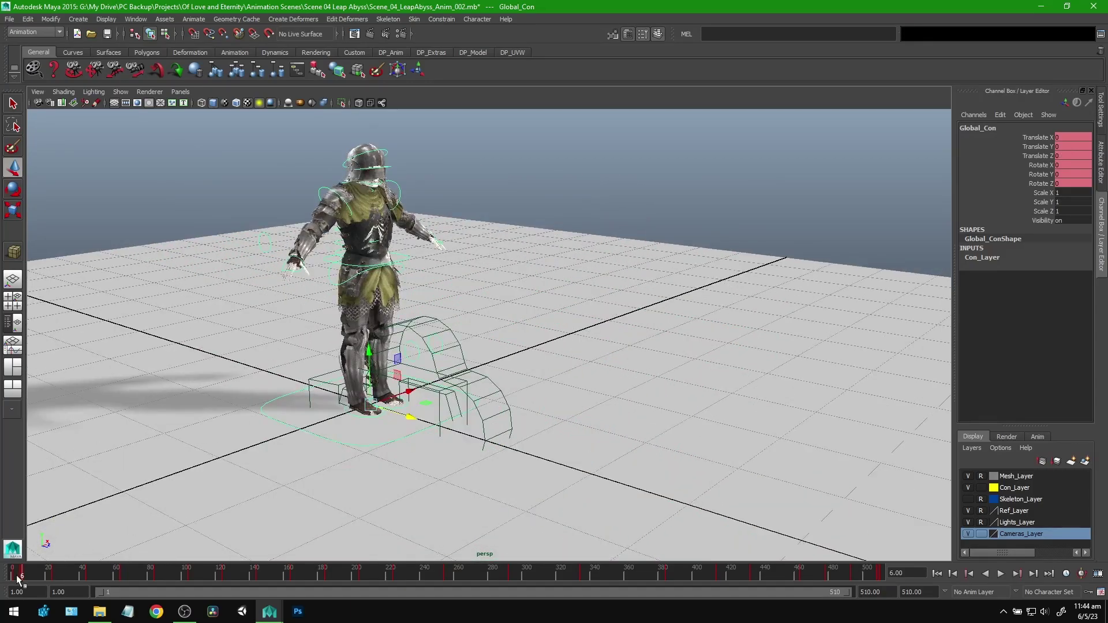
At frame 1, try moving the knight's Root_Con about 0.2 units along Z, and undo the move.
mouse_move(17, 578)
left_mouse_down()
mouse_move(62, 575)
mouse_move(10, 569)
left_mouse_up()
middle_click_drag(321, 337, 386, 347, "alt")
scroll(386, 347, "up", 4)
left_click(455, 269)
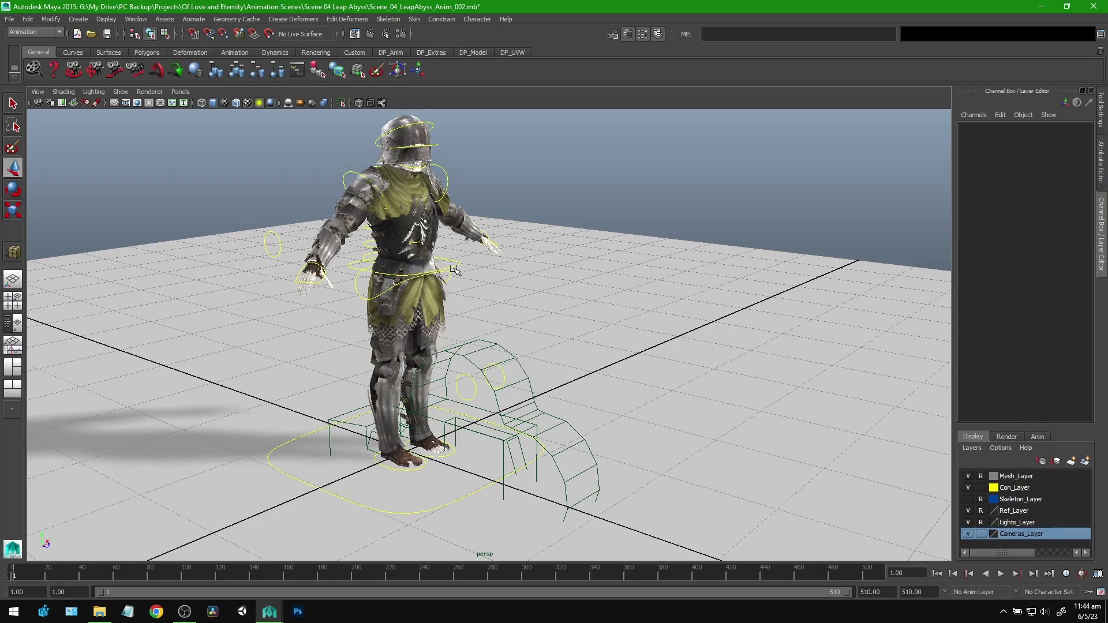
left_click(452, 270)
left_click_drag(445, 271, 456, 312)
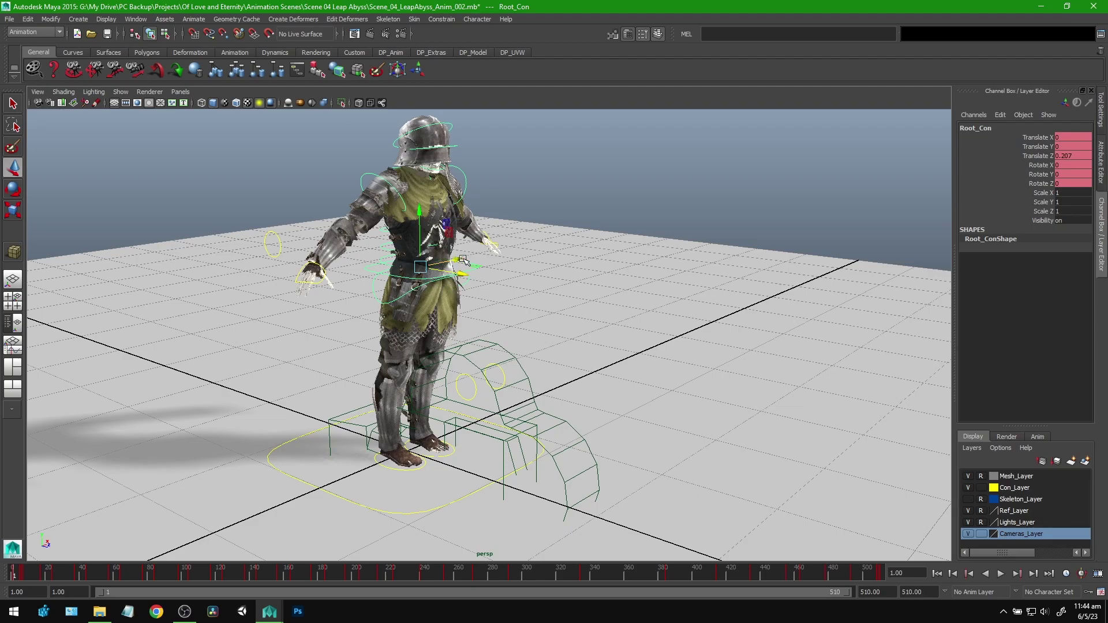
key("ctrl+z")
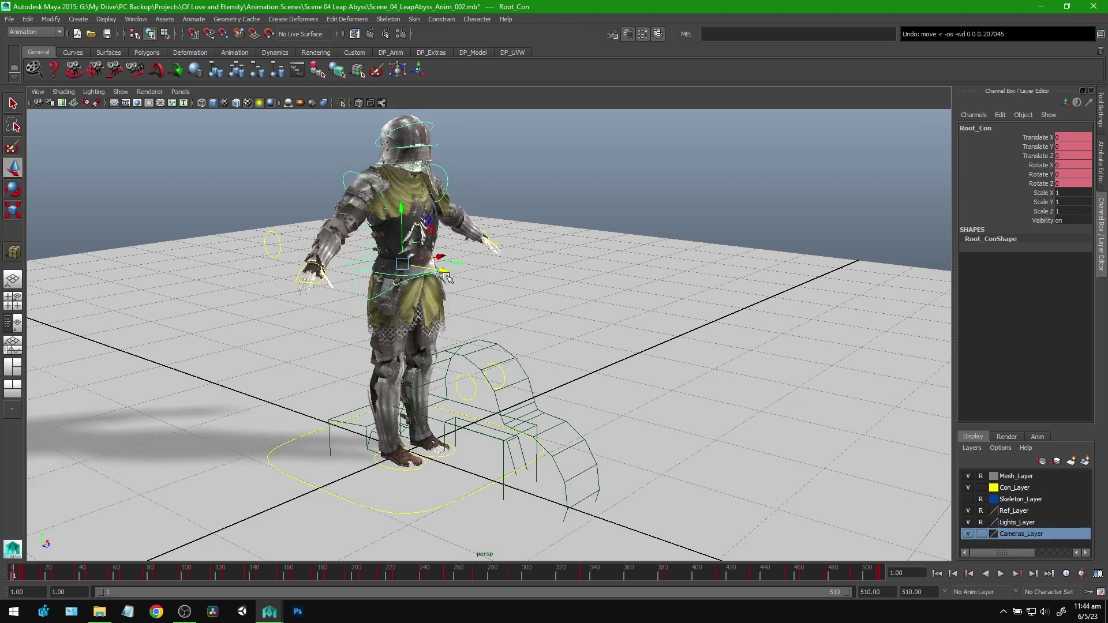
Show the Outliner beside the perspective view and select Lights_Group, followed by Anim_Cameras_Scene_04.
middle_click_drag(454, 284, 523, 318, "alt")
right_click_drag(523, 317, 606, 294, "alt")
middle_click_drag(606, 294, 590, 306, "alt")
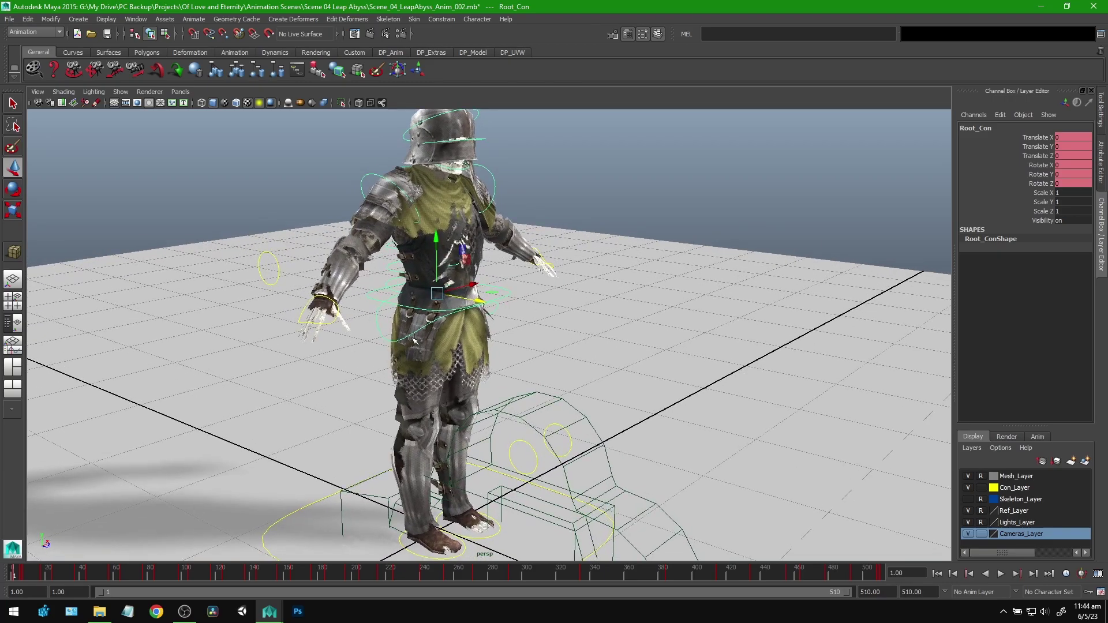
left_click(12, 323)
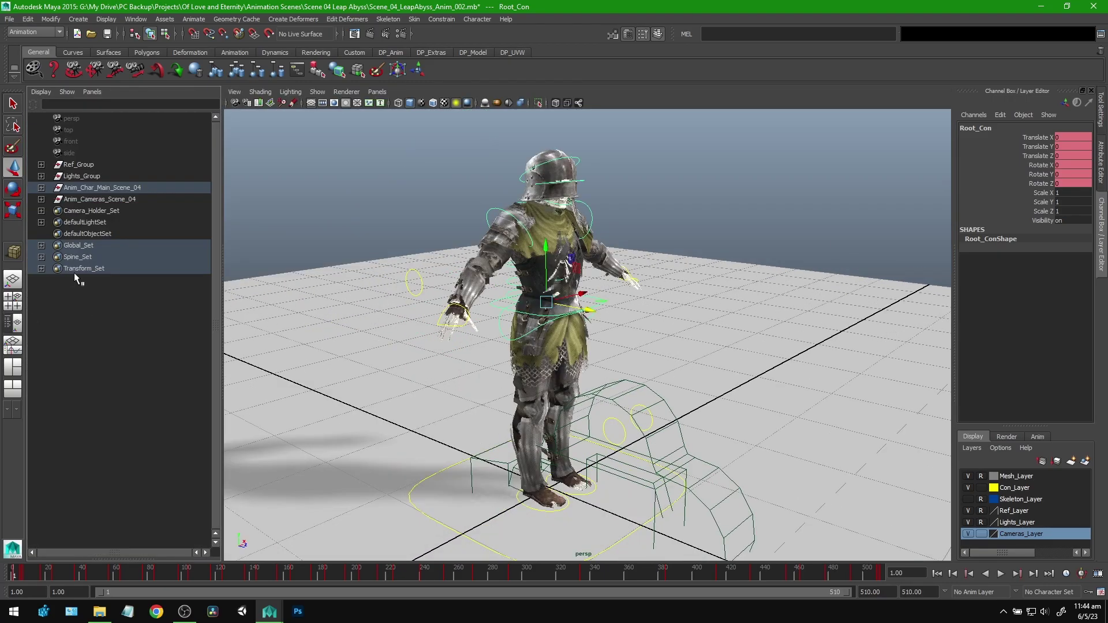
left_click(86, 175)
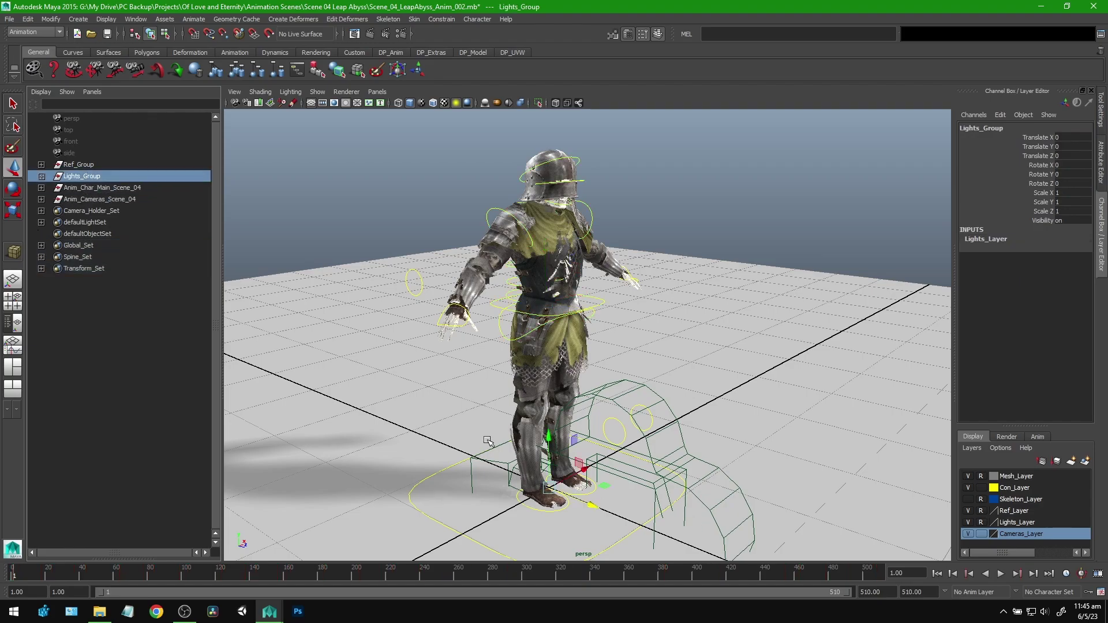
left_click(102, 195)
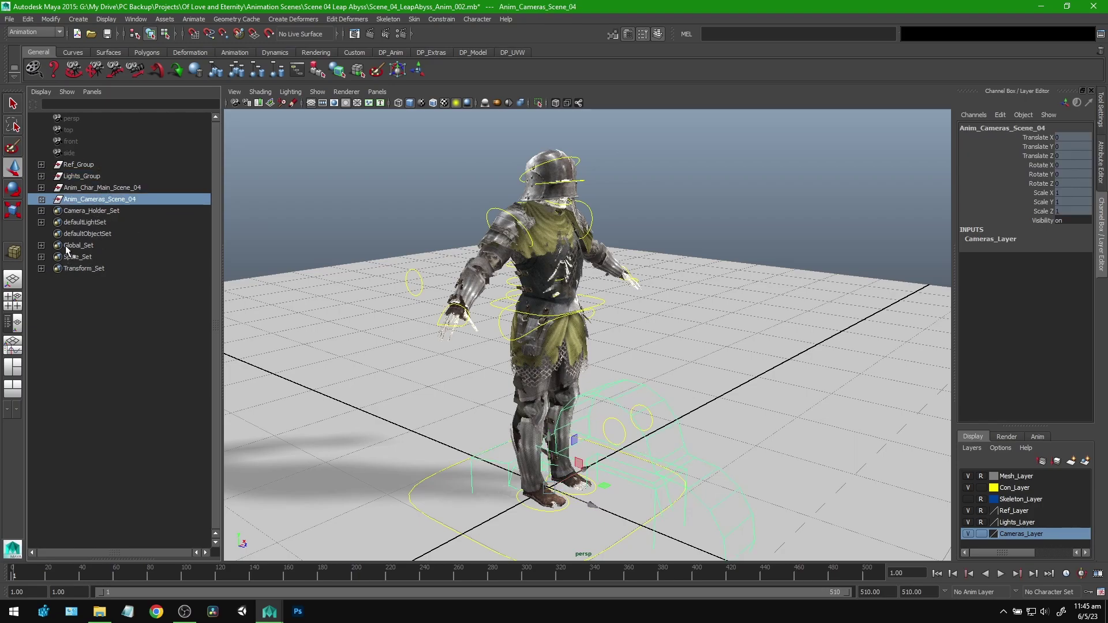
Expand Global_Set, select all its controls from Global_Con to Hip_Con, and collapse the set again.
left_click(41, 245)
left_click(99, 256)
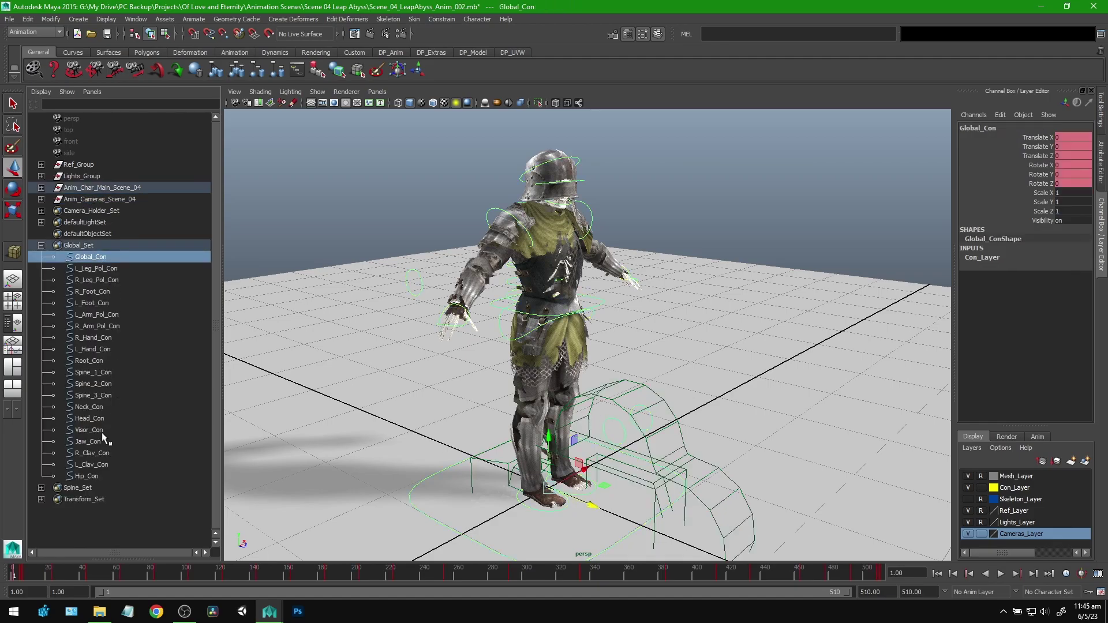
left_click(86, 476, "shift")
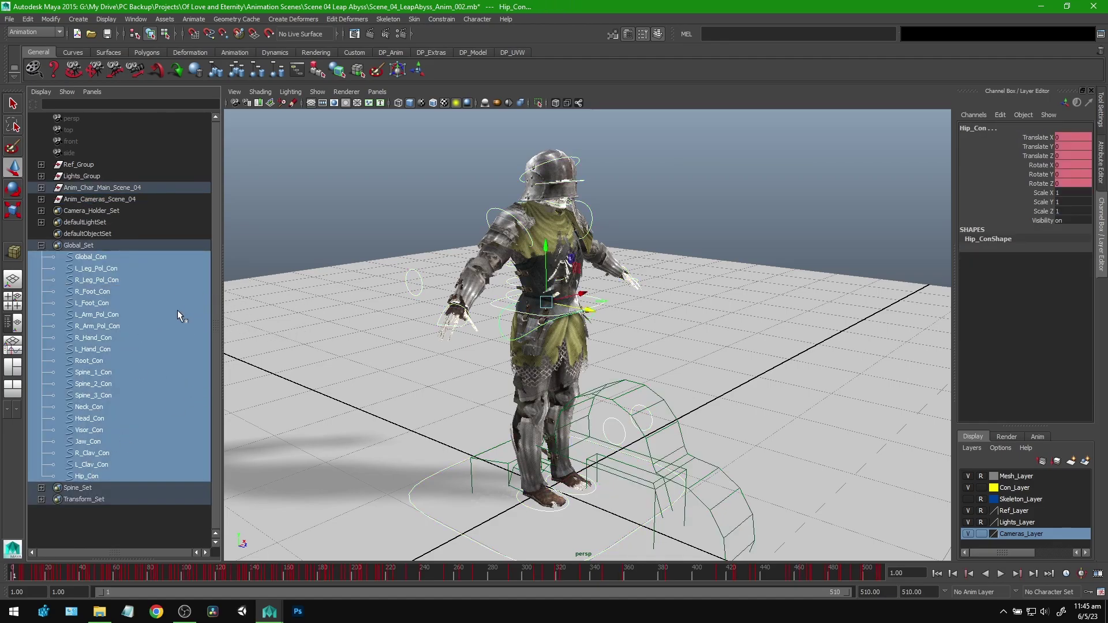
left_click(41, 245)
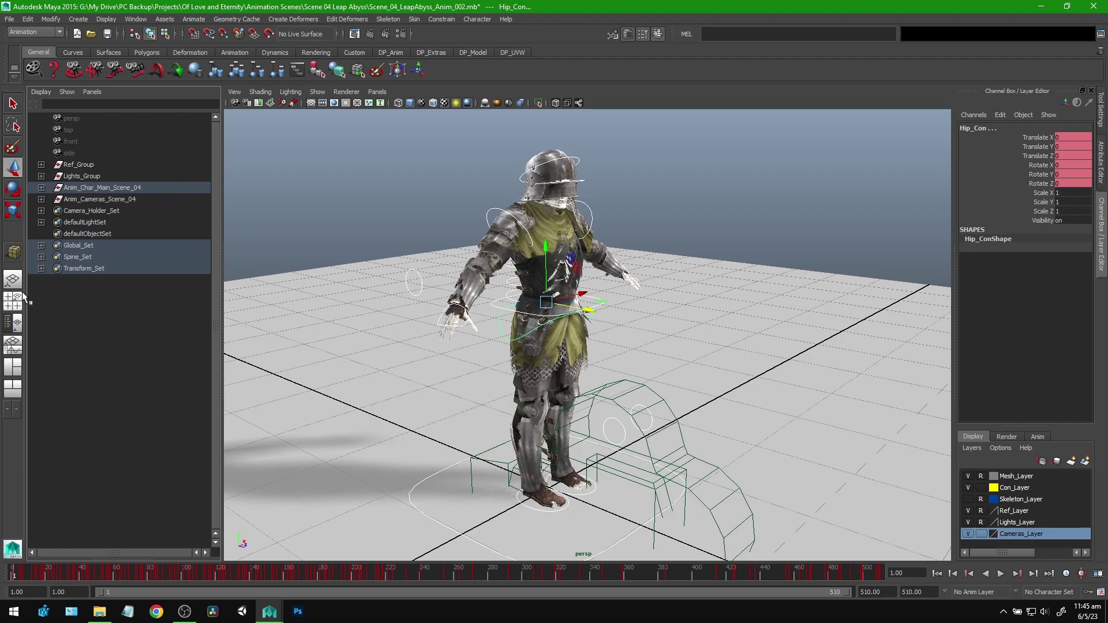
left_click(73, 245)
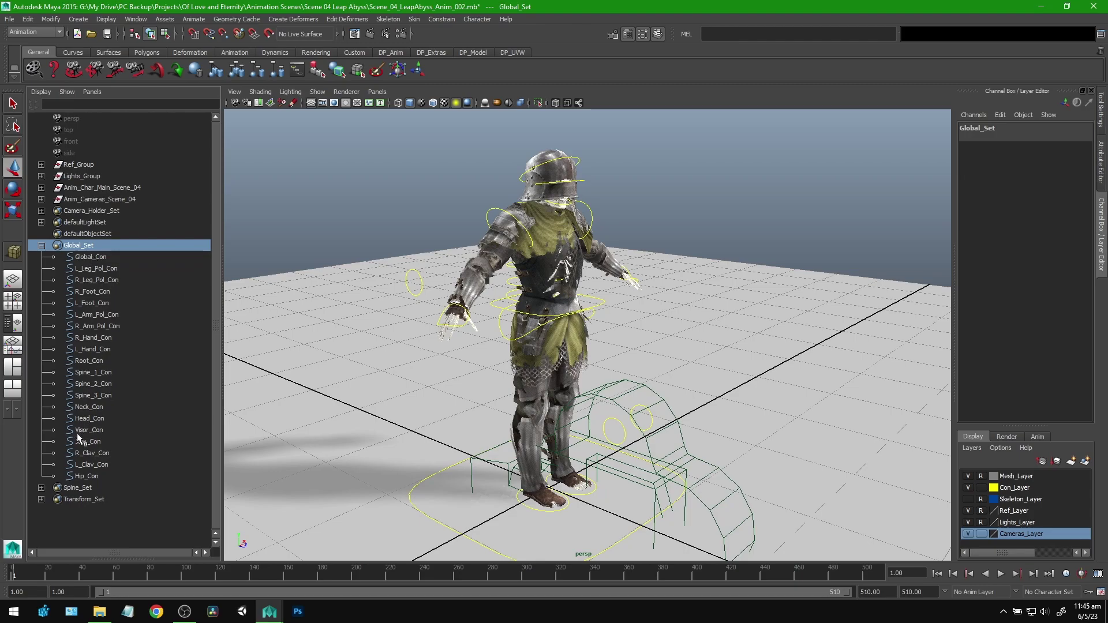
left_click(88, 257)
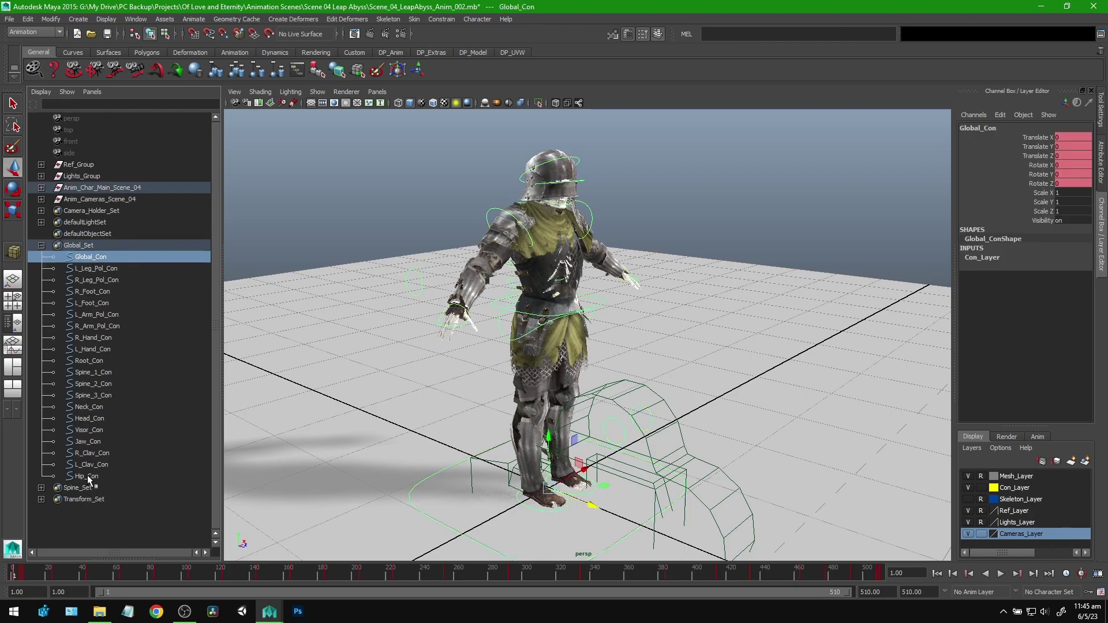
left_click(108, 477, "shift")
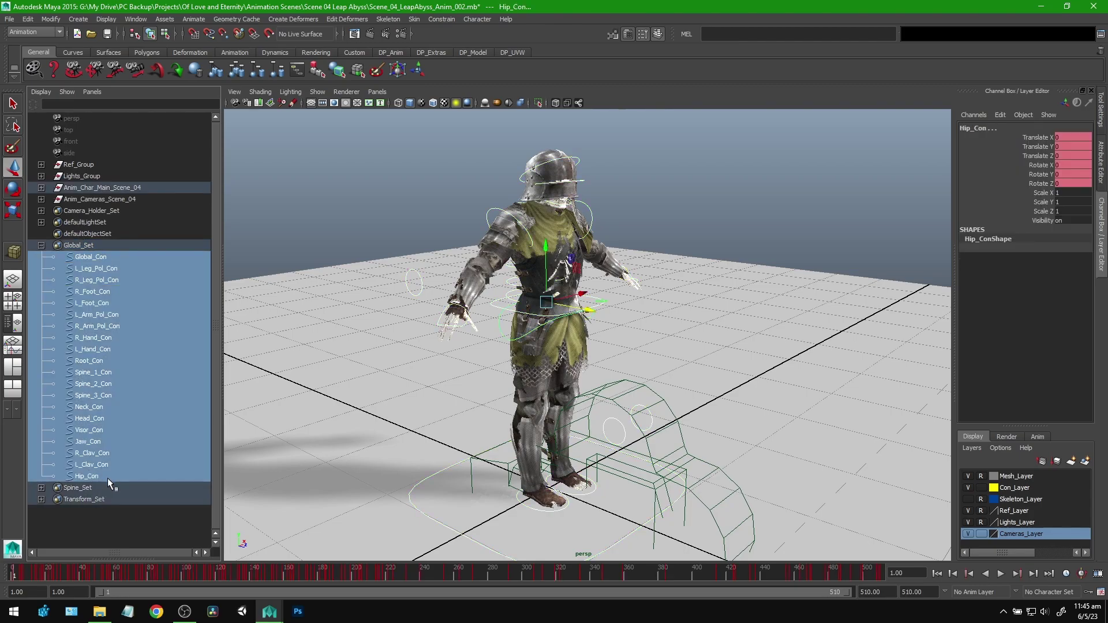
left_click(41, 246)
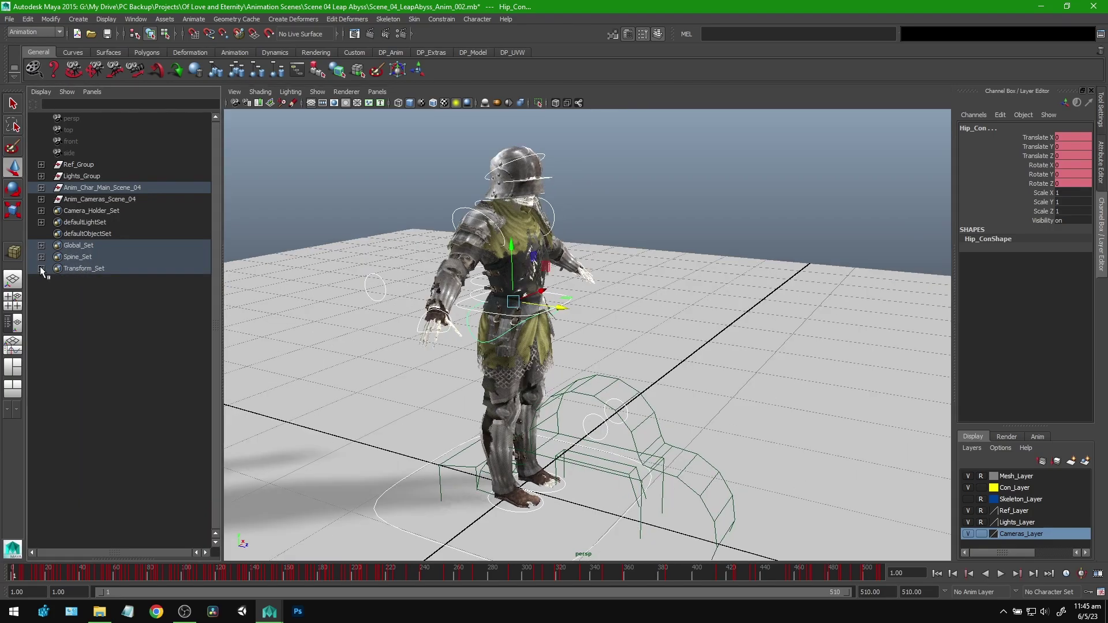
Expand Transform_Set, select Root_Con, try moving it about 1.37 units along Z, and undo the move.
left_click(41, 269)
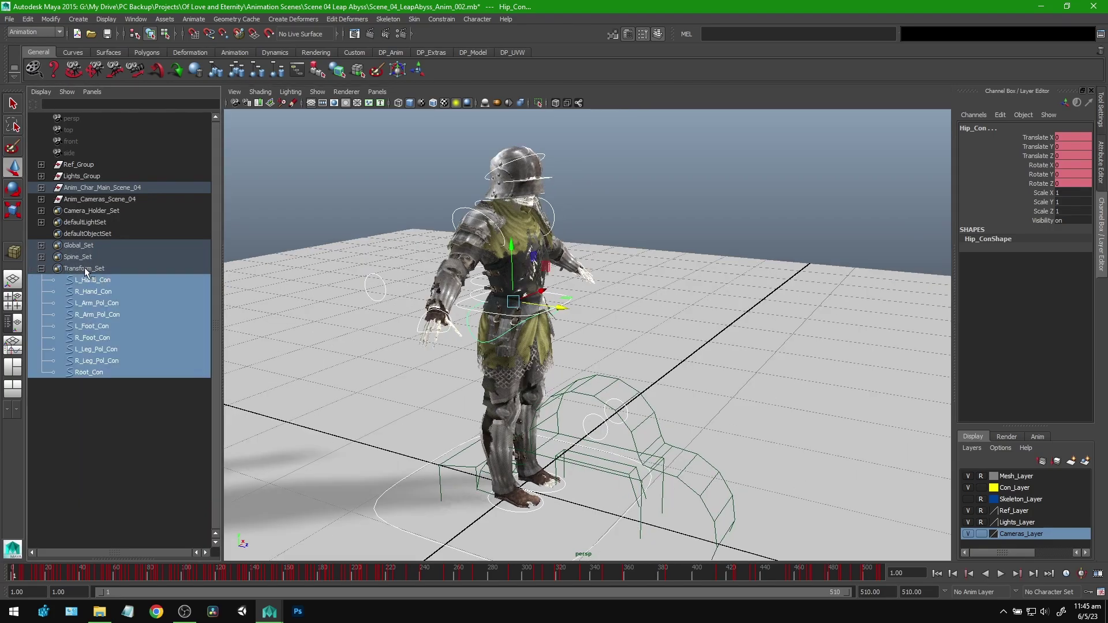
left_click(89, 373)
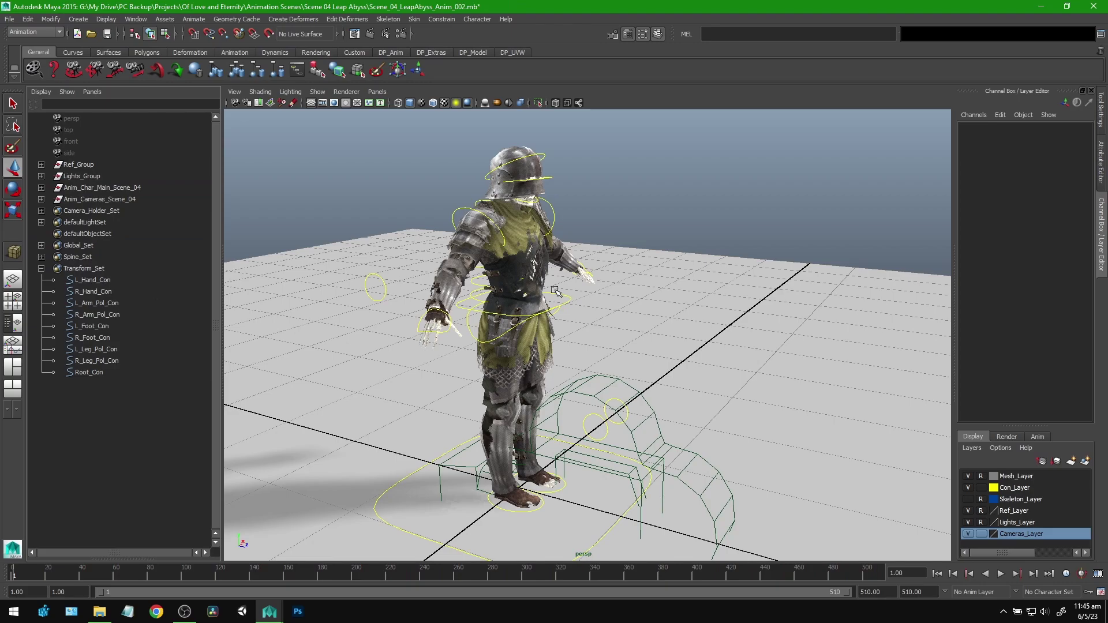
left_click_drag(633, 342, 592, 312, "alt")
left_click_drag(522, 270, 681, 309)
key("ctrl+z")
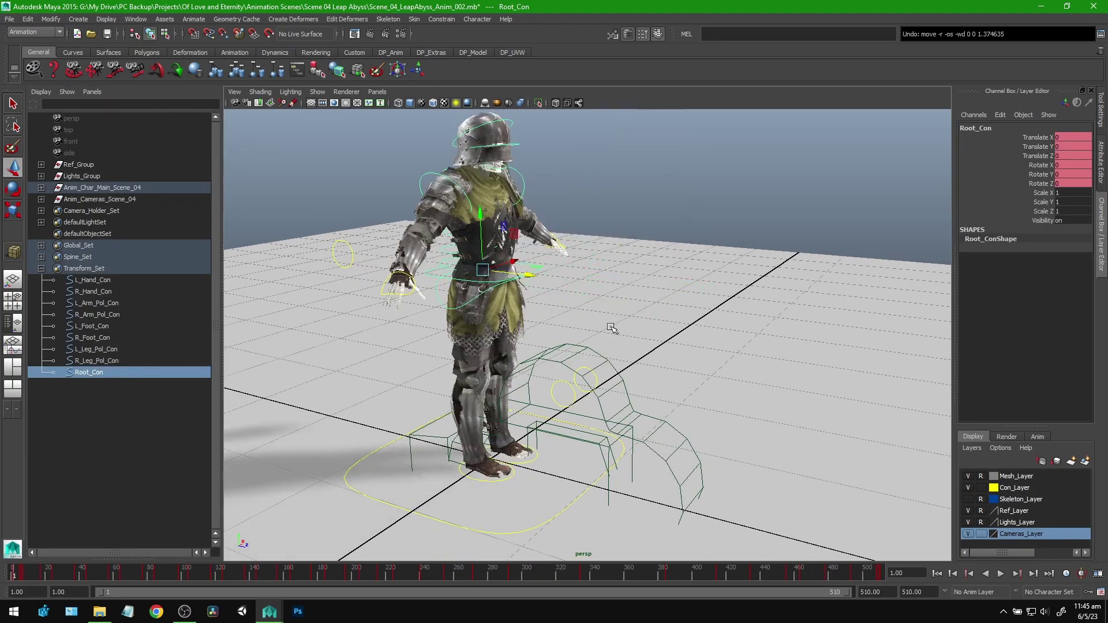
left_click_drag(799, 337, 736, 335, "alt")
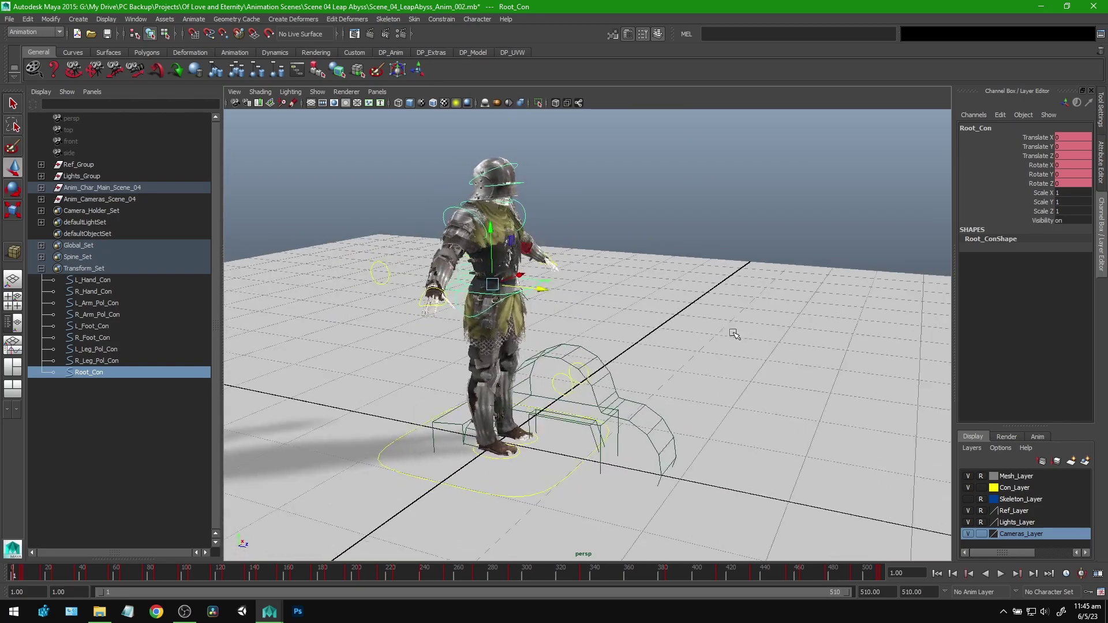
Select the hand and arm pole controls in Transform_Set, try moving L_Arm_Pol_Con, and undo the move.
left_click(109, 281)
left_click_drag(113, 288, 120, 311)
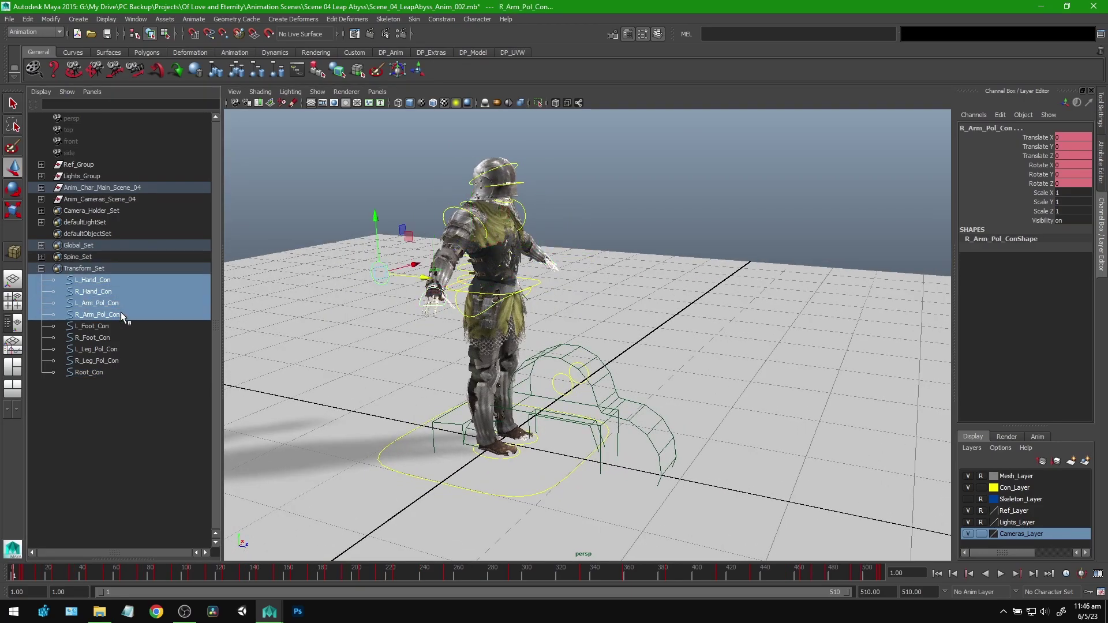
left_click(128, 304)
left_click_drag(477, 300, 537, 289, "alt")
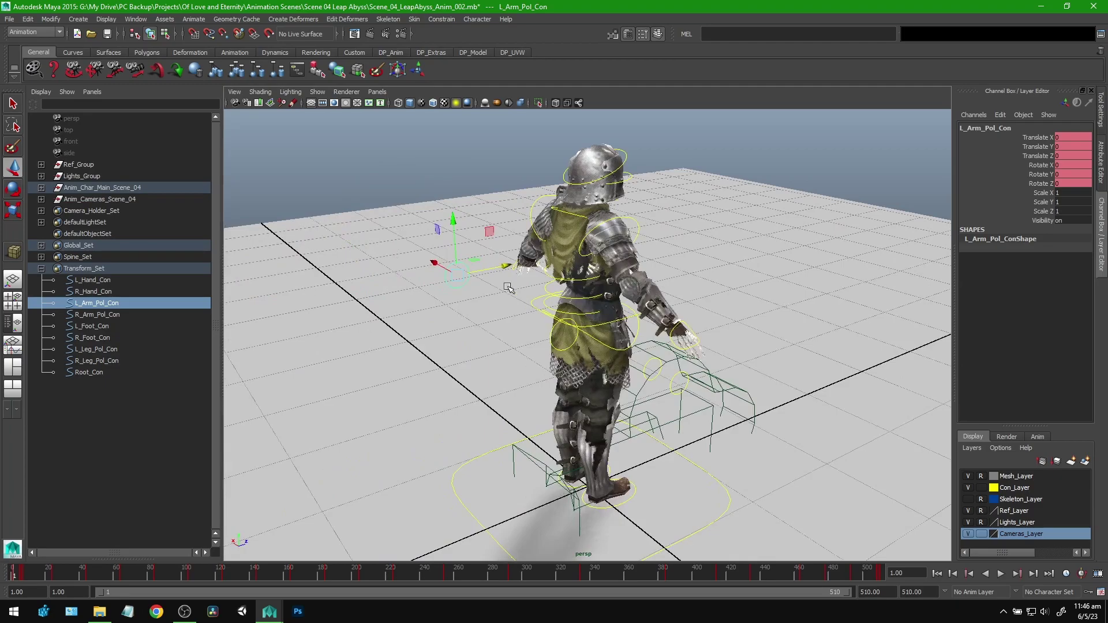
left_click_drag(461, 275, 459, 306)
key("ctrl+z")
Select the foot controls, the two leg pole controls and Root_Con in turn within Transform_Set.
left_click(112, 327)
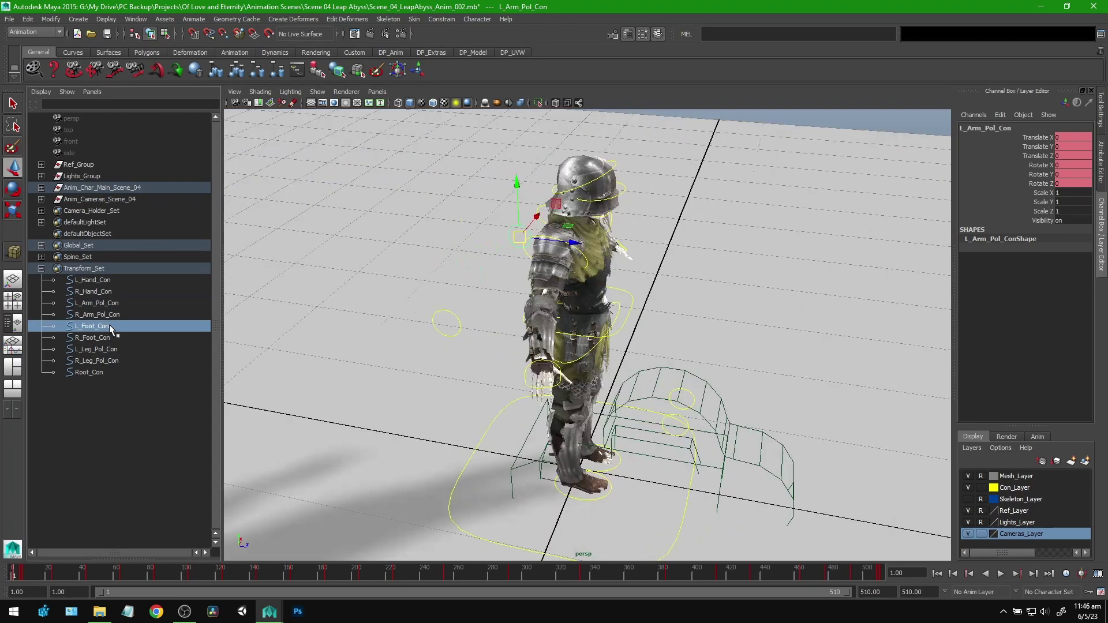
left_click(136, 338, "shift")
middle_click_drag(652, 372, 553, 321, "alt")
left_click_drag(553, 321, 537, 322, "alt")
left_click(96, 350)
left_click(116, 360, "shift")
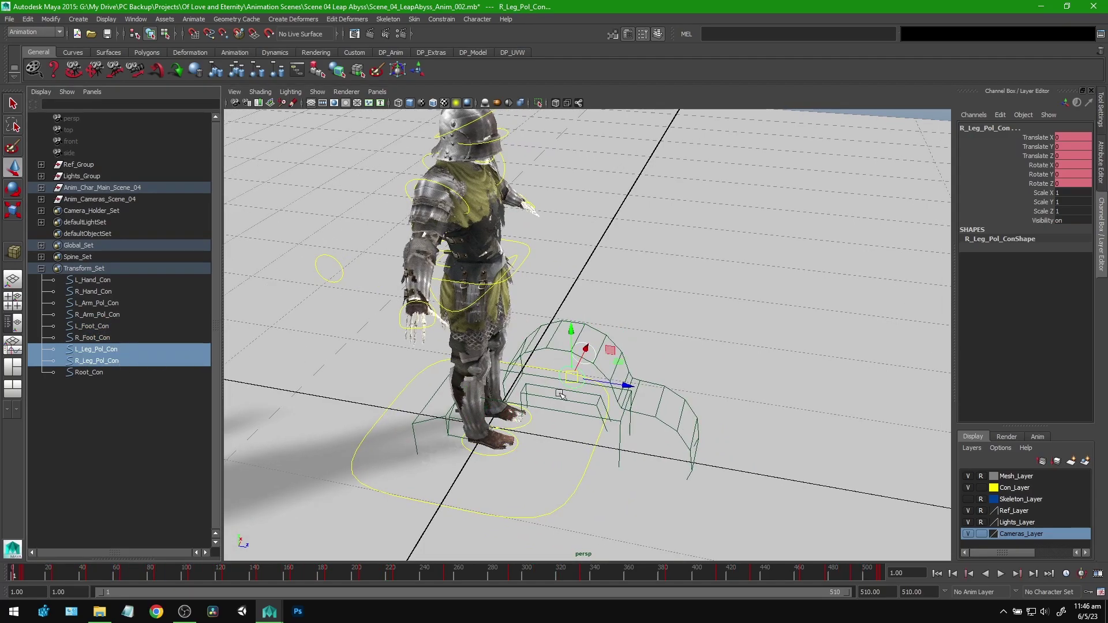
key("ctrl+z")
left_click(104, 373)
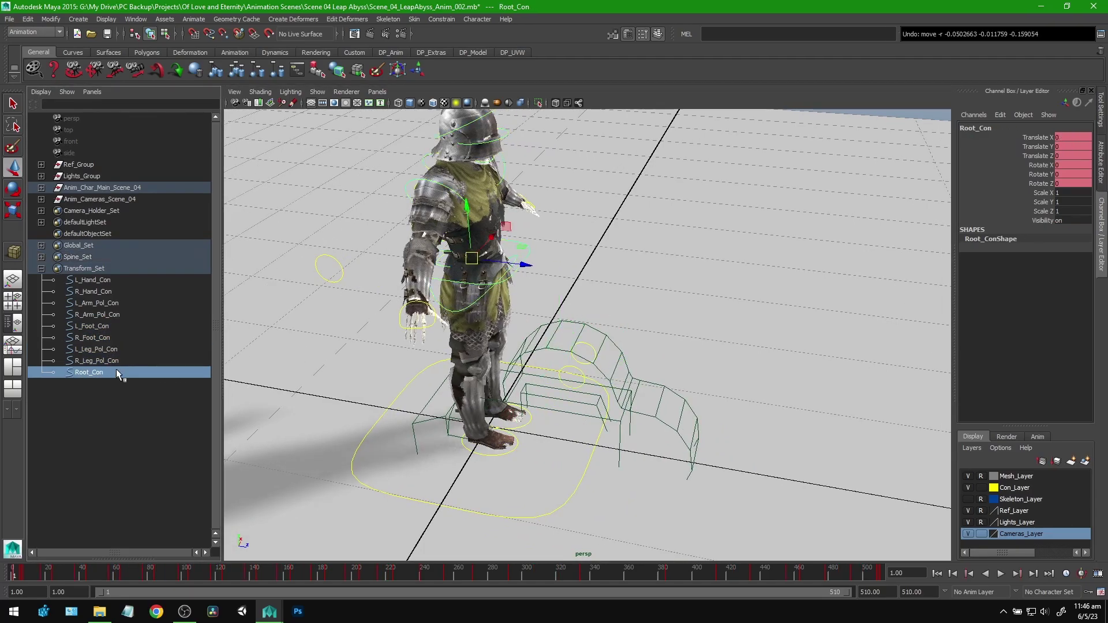
mouse_move(666, 286)
left_mouse_down("alt")
mouse_move(705, 314)
mouse_move(704, 298)
mouse_move(679, 294)
left_mouse_up("alt")
Select all Transform_Set controls from L_Hand_Con to Root_Con and move them about 2.8 units along Z.
left_click(102, 282)
left_click(98, 373, "shift")
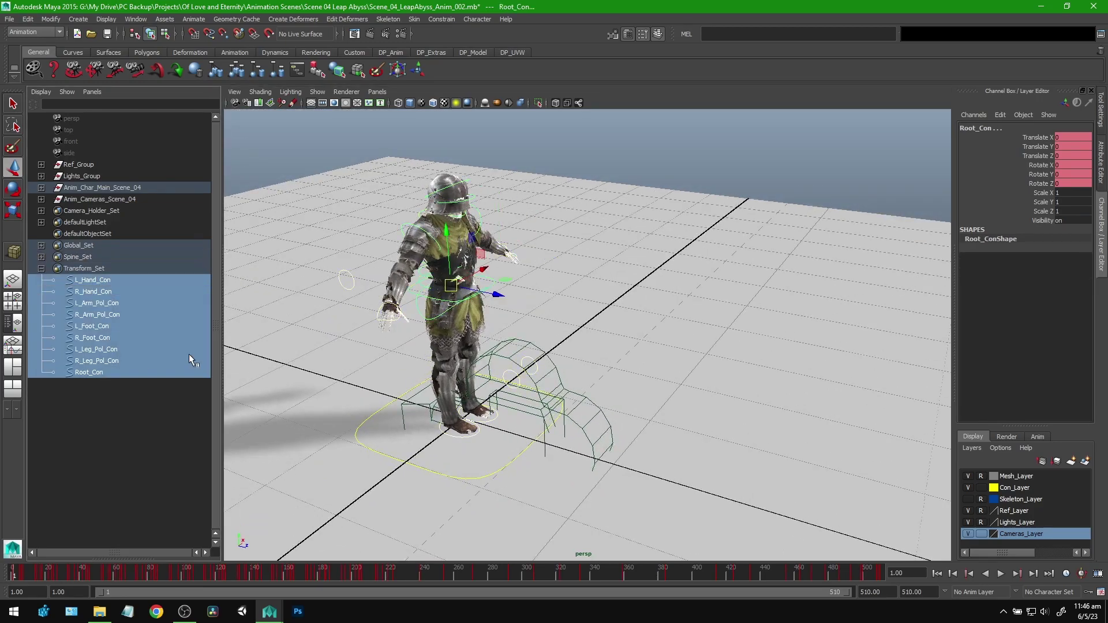
left_click_drag(494, 294, 760, 346)
scroll(760, 346, "down", 3)
middle_click_drag(760, 347, 569, 306, "alt")
scroll(713, 324, "down", 2)
middle_click_drag(712, 324, 693, 302, "alt")
mouse_move(530, 291)
left_mouse_down()
mouse_move(600, 308)
mouse_move(529, 292)
left_mouse_up()
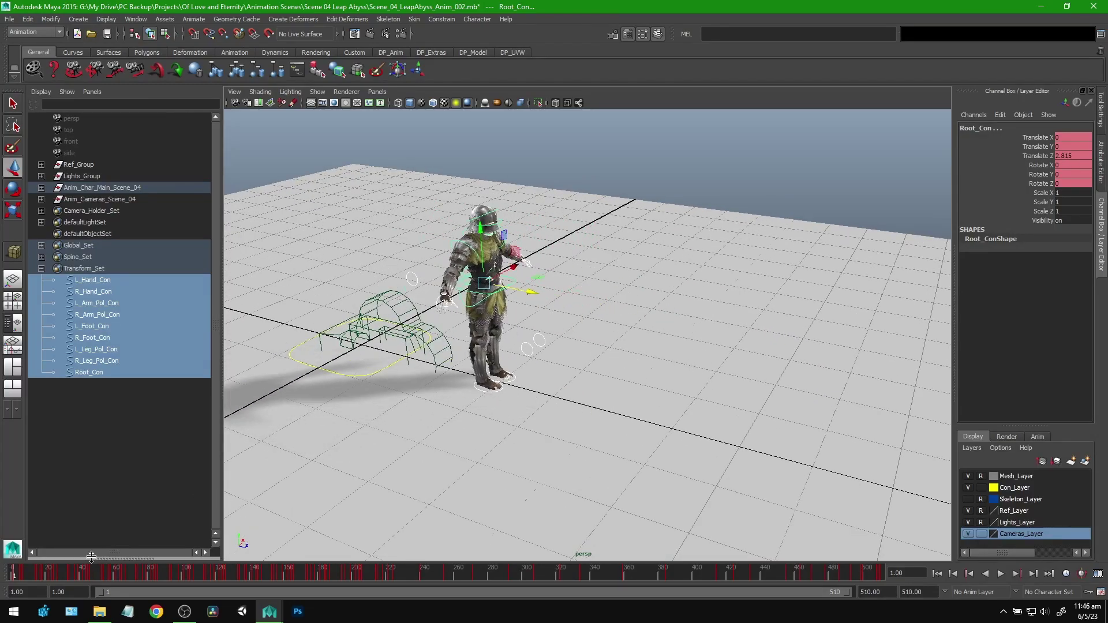
scroll(554, 335, "up", 2)
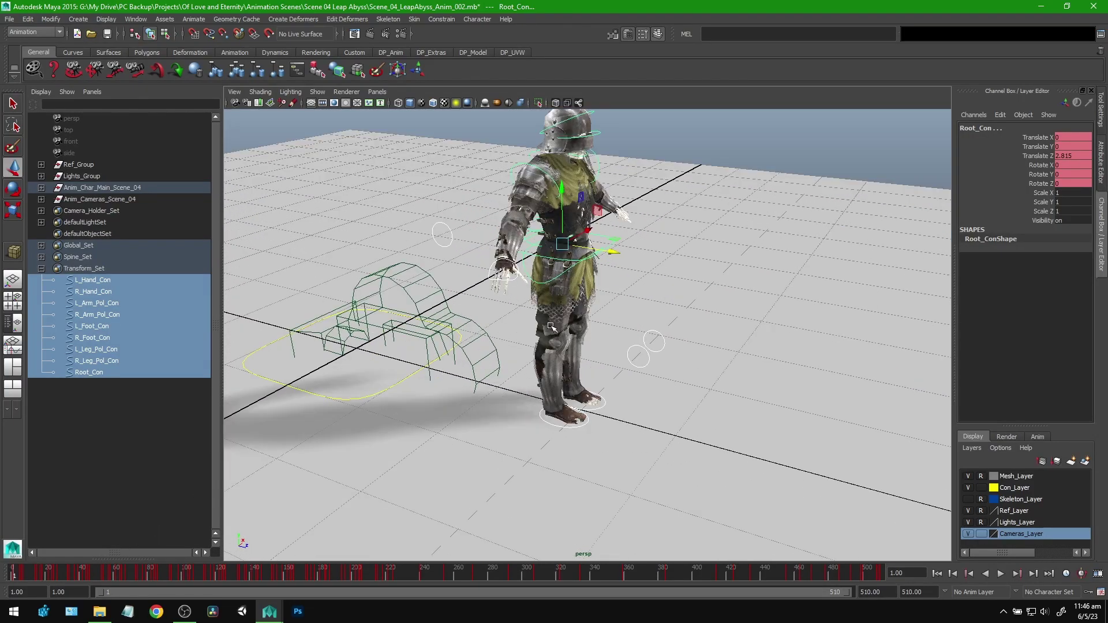
left_click_drag(653, 342, 640, 337, "alt")
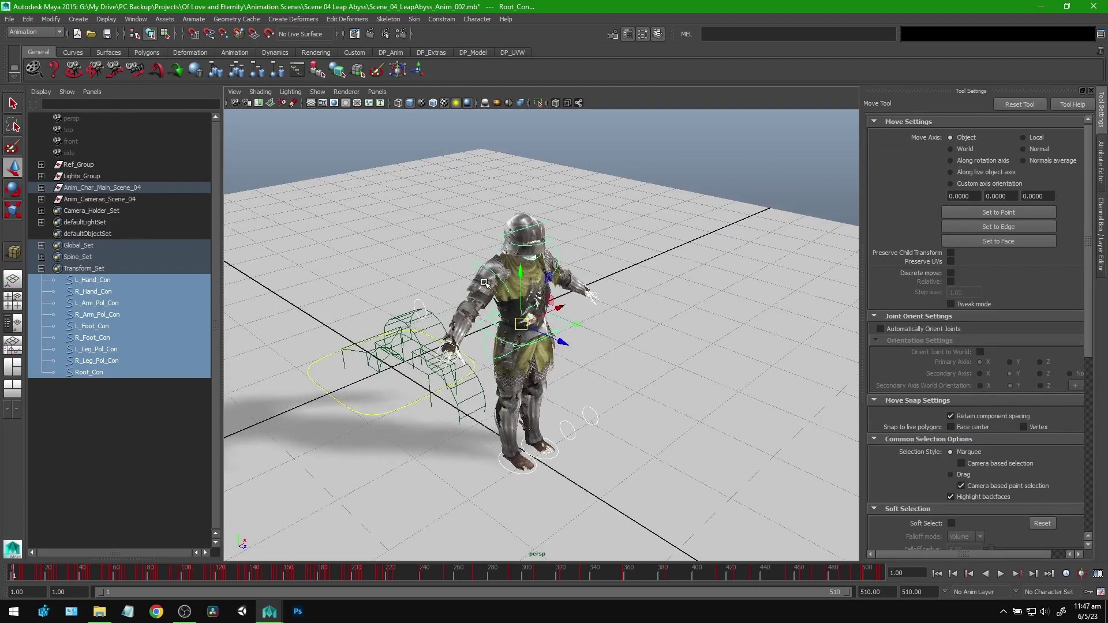
Select L_Hand_Con alone, extend the selection through Root_Con, and inspect the moved knight.
left_click(108, 280)
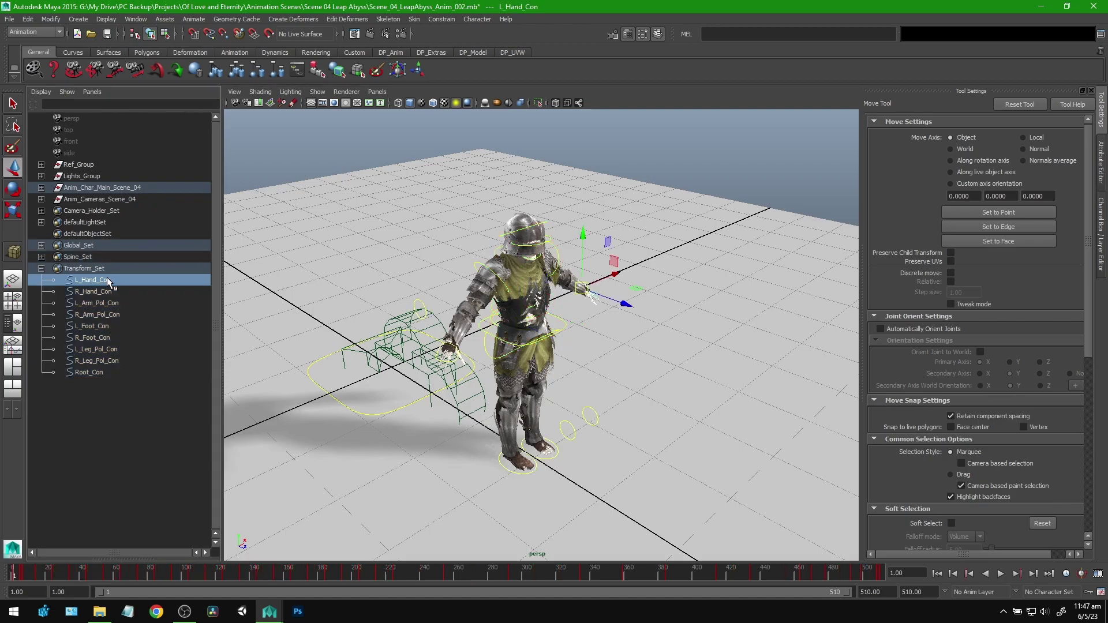
left_click(109, 368, "shift")
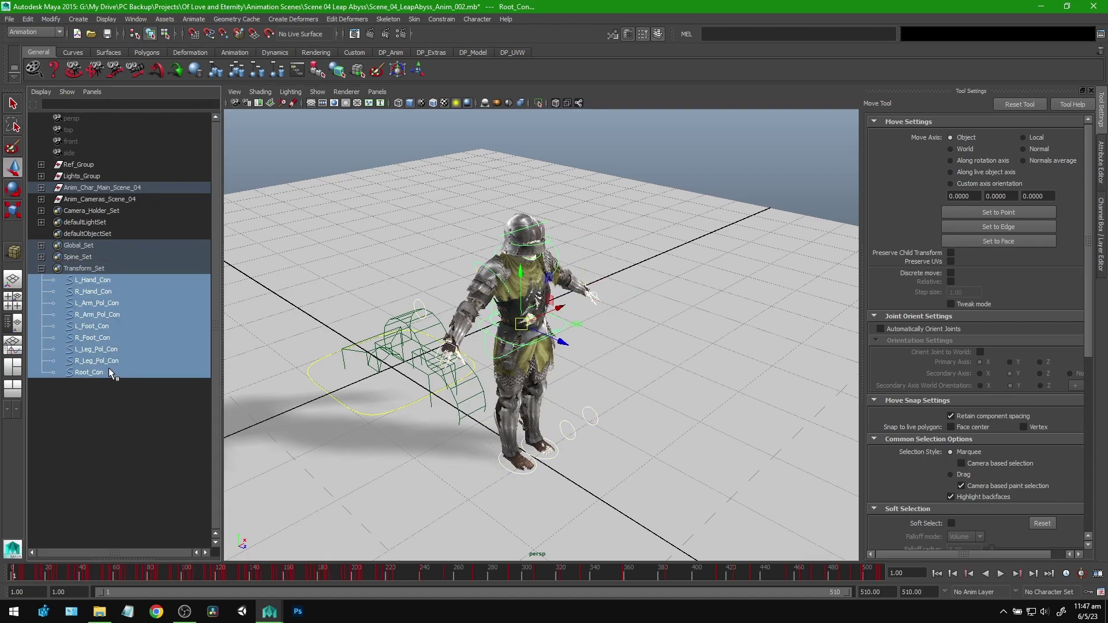
left_click_drag(413, 385, 526, 223, "alt")
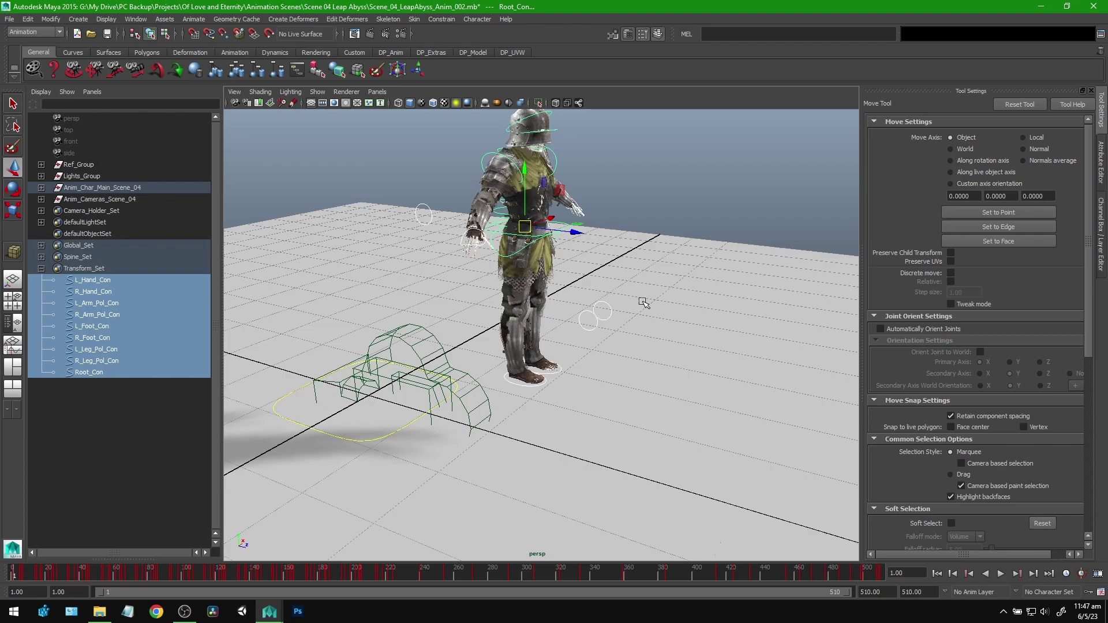
Play the knight's animation, scrub to frame 50, and return to the start of the timeline.
key("alt+v")
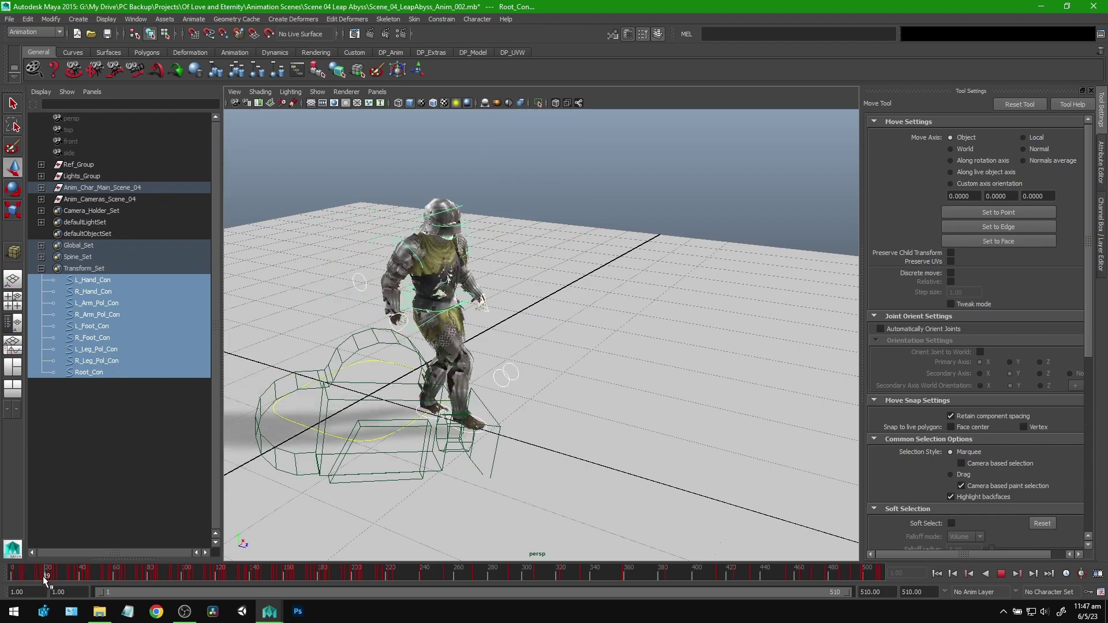
mouse_move(109, 569)
left_mouse_down()
mouse_move(30, 574)
mouse_move(109, 572)
mouse_move(83, 573)
mouse_move(99, 570)
left_mouse_up()
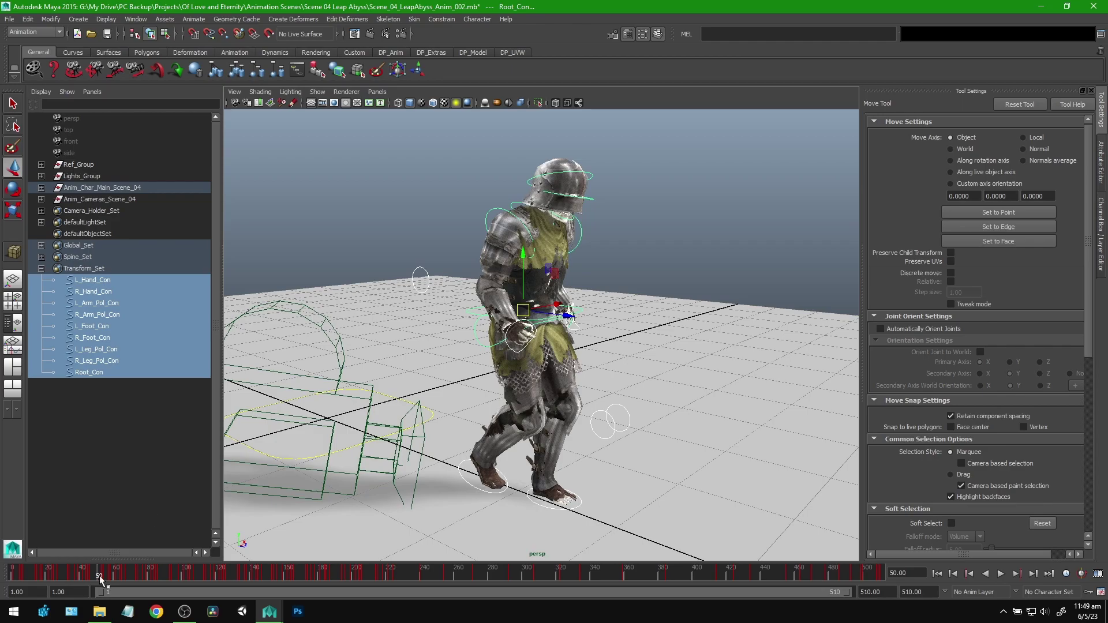
left_click(18, 573)
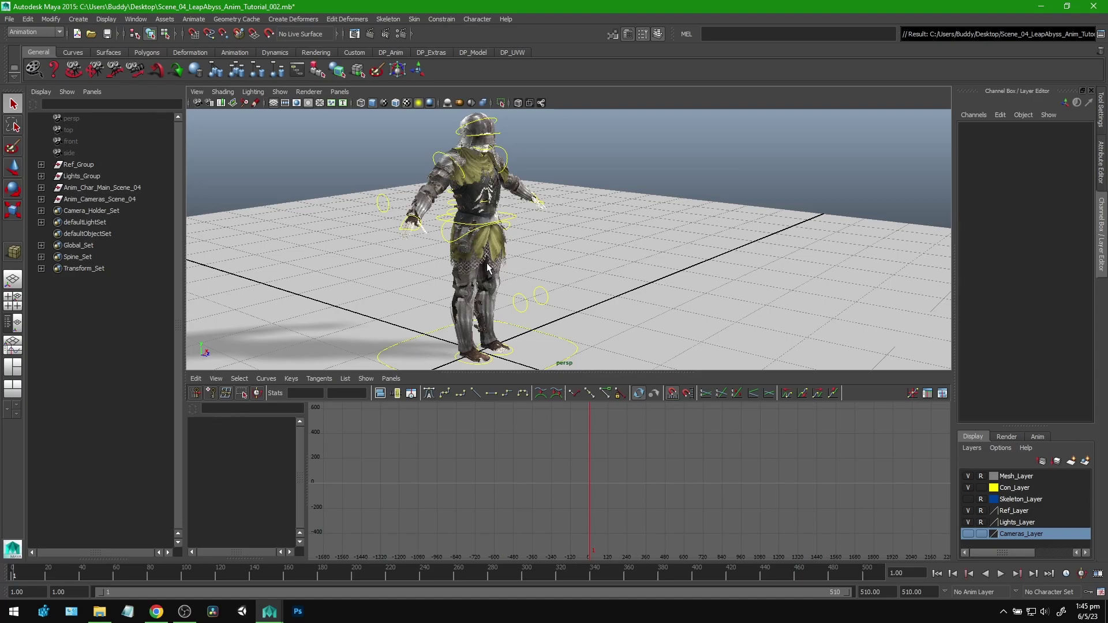
Shorten the playback range to frames 1 through 31 and stay at frame 1.
right_click_drag(594, 254, 552, 260, "alt")
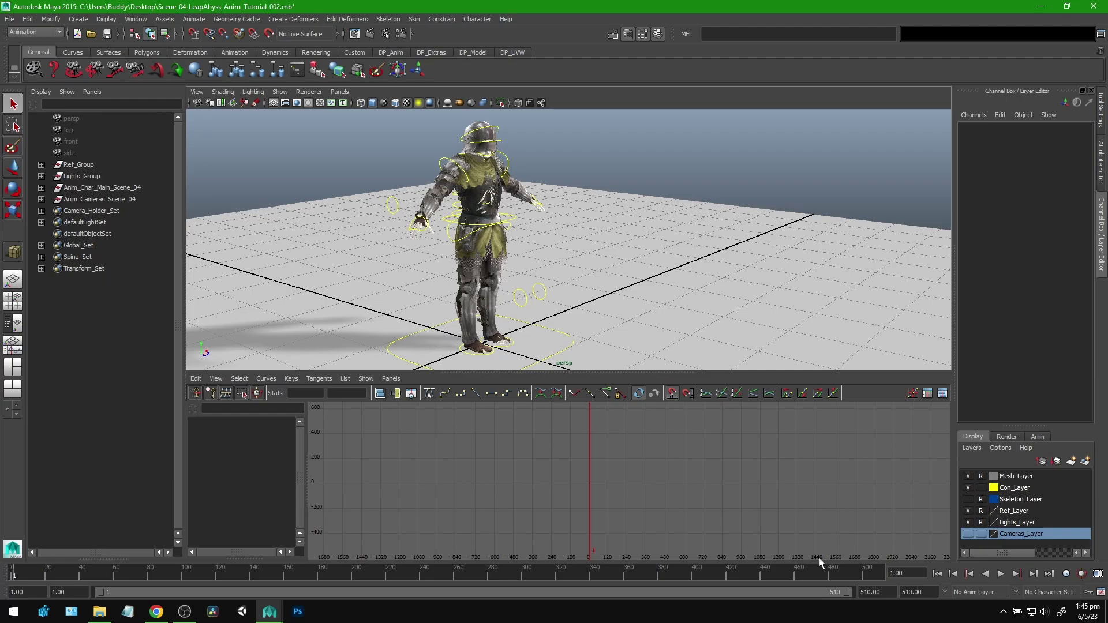
left_click_drag(844, 591, 218, 594)
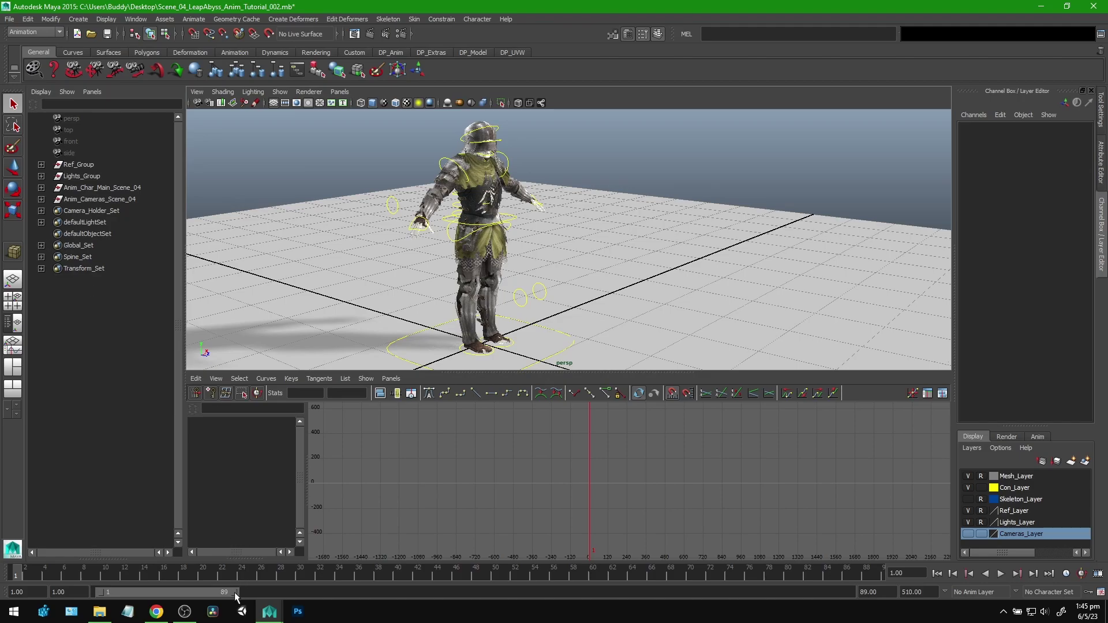
left_click_drag(235, 593, 153, 593)
mouse_move(26, 571)
left_mouse_down()
mouse_move(91, 571)
mouse_move(19, 574)
left_mouse_up()
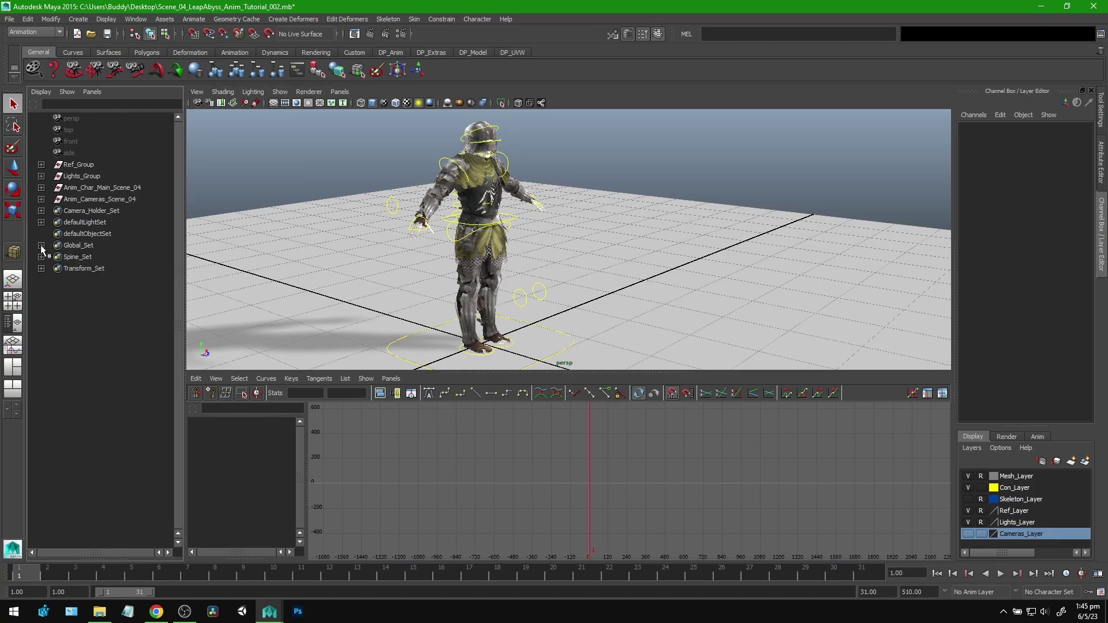
Select every control in Global_Set and key their Translate and Rotate channels at frames 1, 5 and 7.
left_click(40, 244)
left_click(85, 259)
left_click(82, 476, "shift")
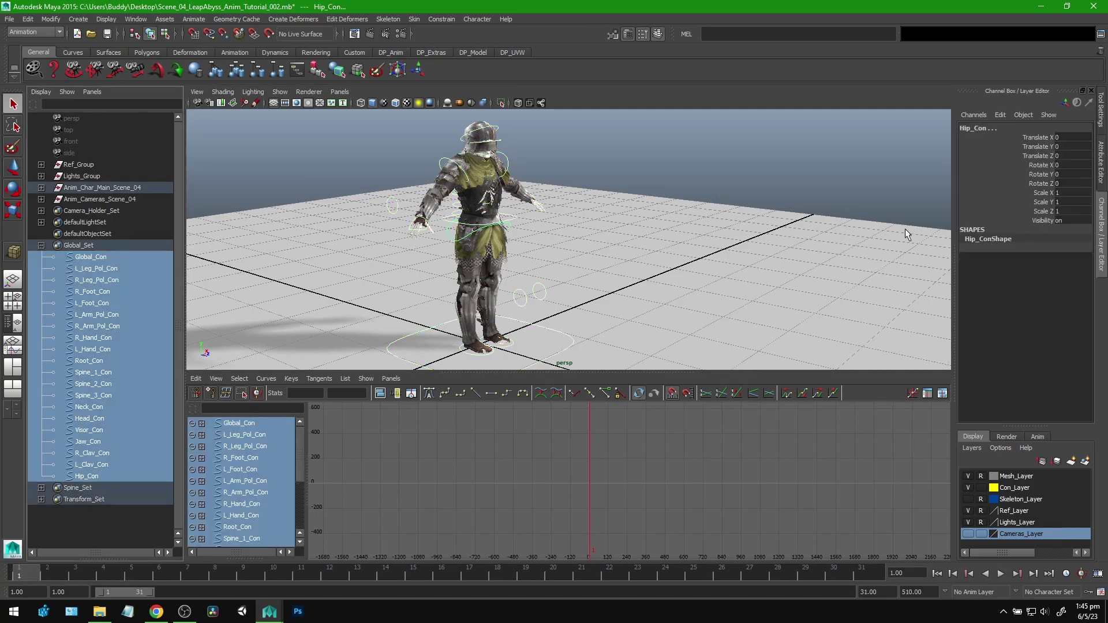
left_click_drag(1039, 138, 1042, 184)
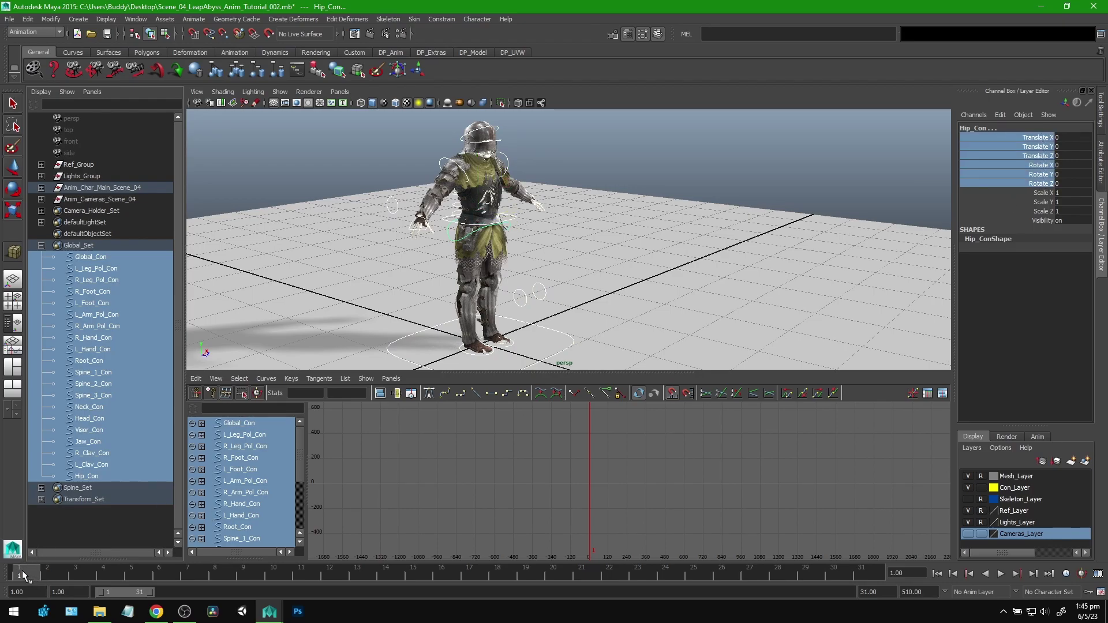
key("s")
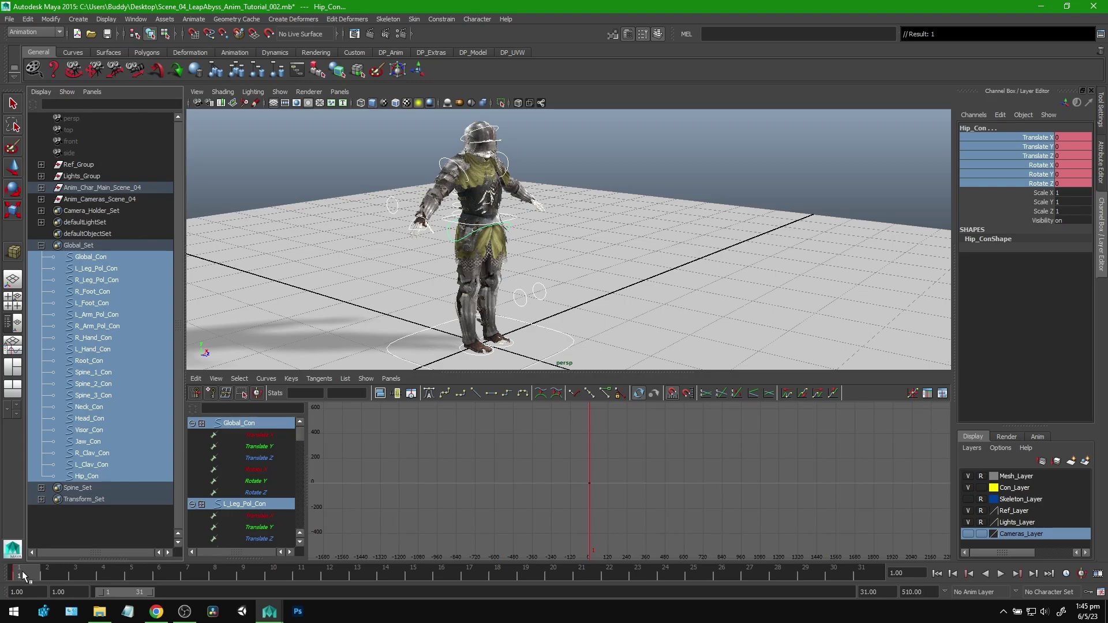
left_click_drag(31, 572, 197, 571)
left_click_drag(57, 577, 3, 574)
Select R_Hand_Con and L_Hand_Con and key Finger Index, Finger Fingers and Finger Thumb at frames 1, 5 and 7.
scroll(398, 250, "up", 4)
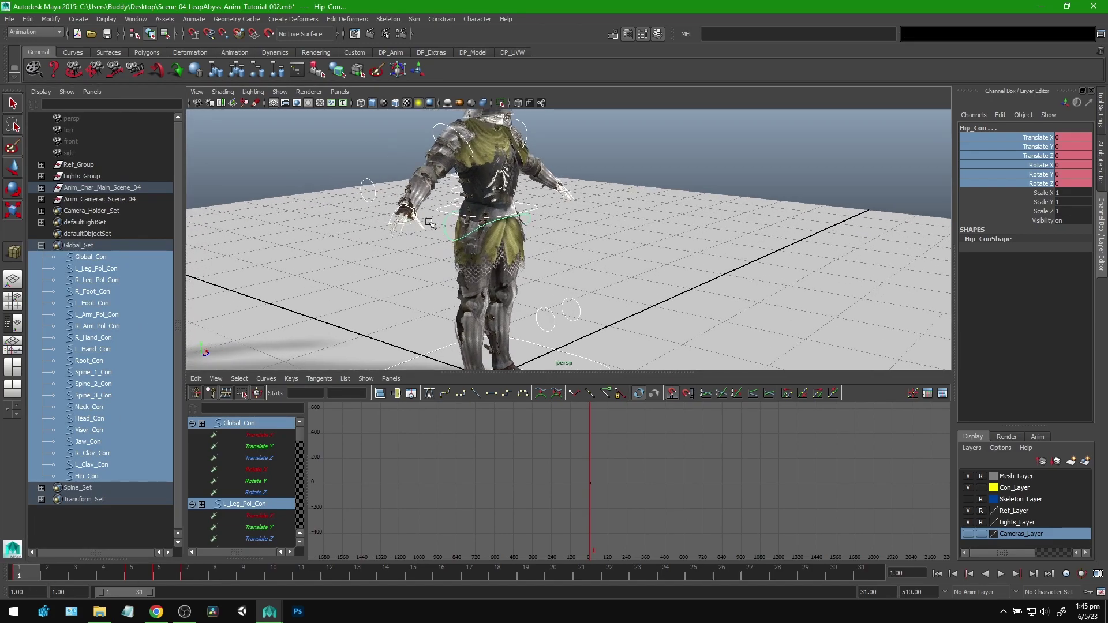
left_click(406, 220)
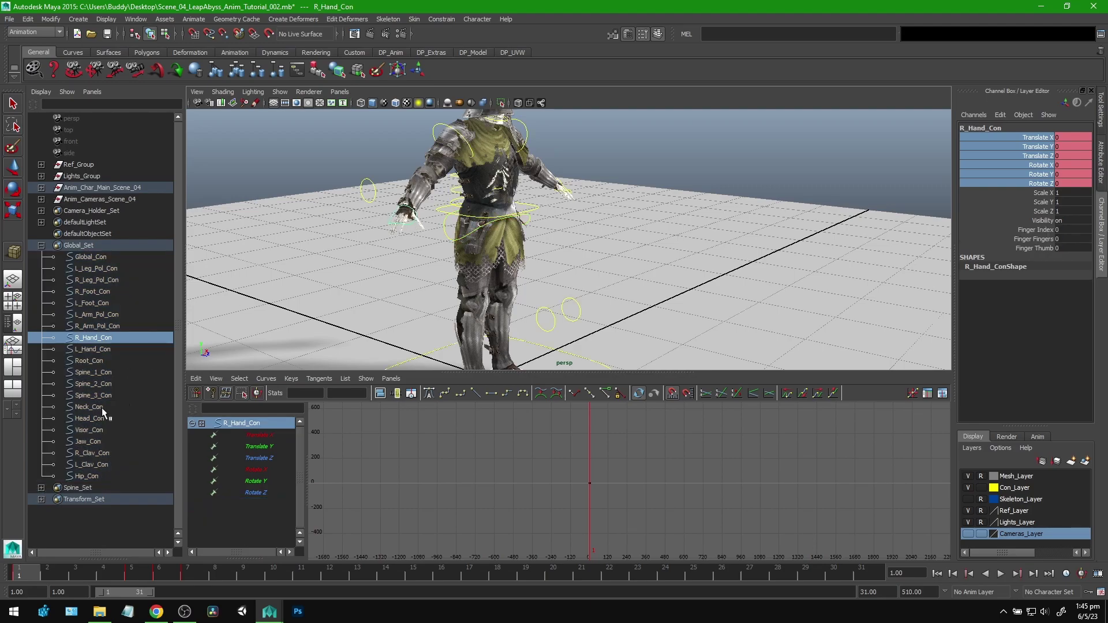
left_click(95, 349, "ctrl")
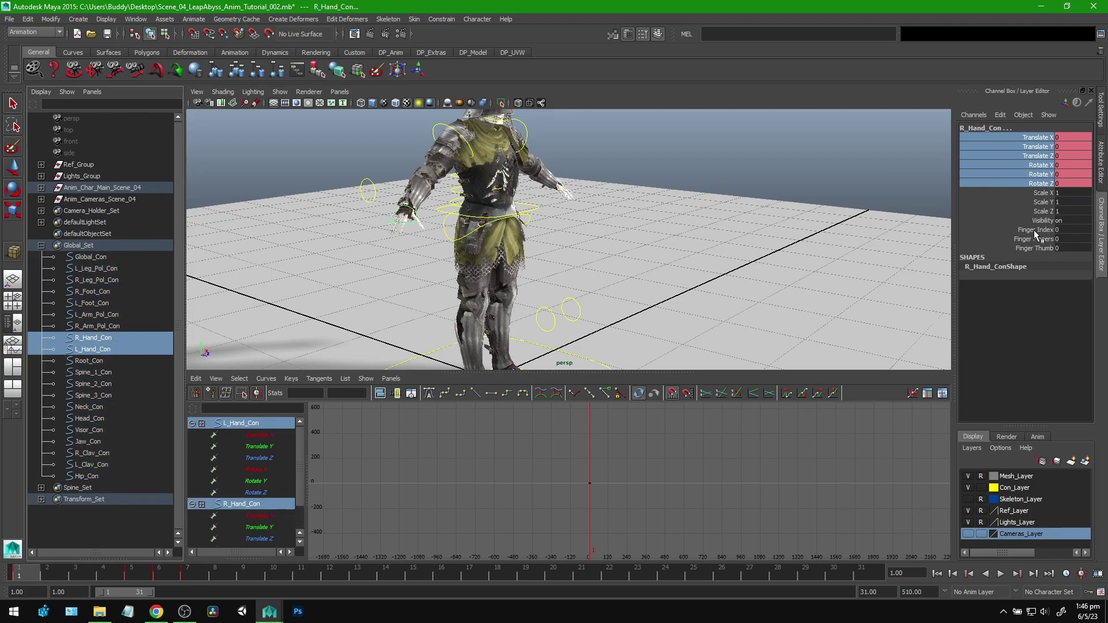
left_click_drag(1034, 229, 1040, 254)
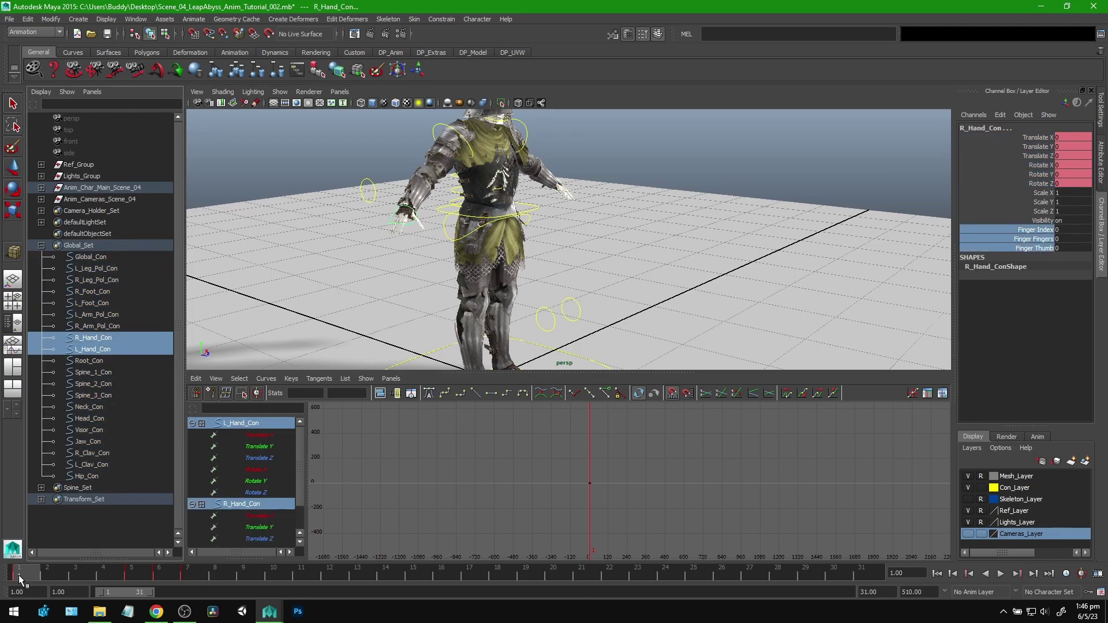
key("s")
left_click(132, 573)
left_click(187, 569)
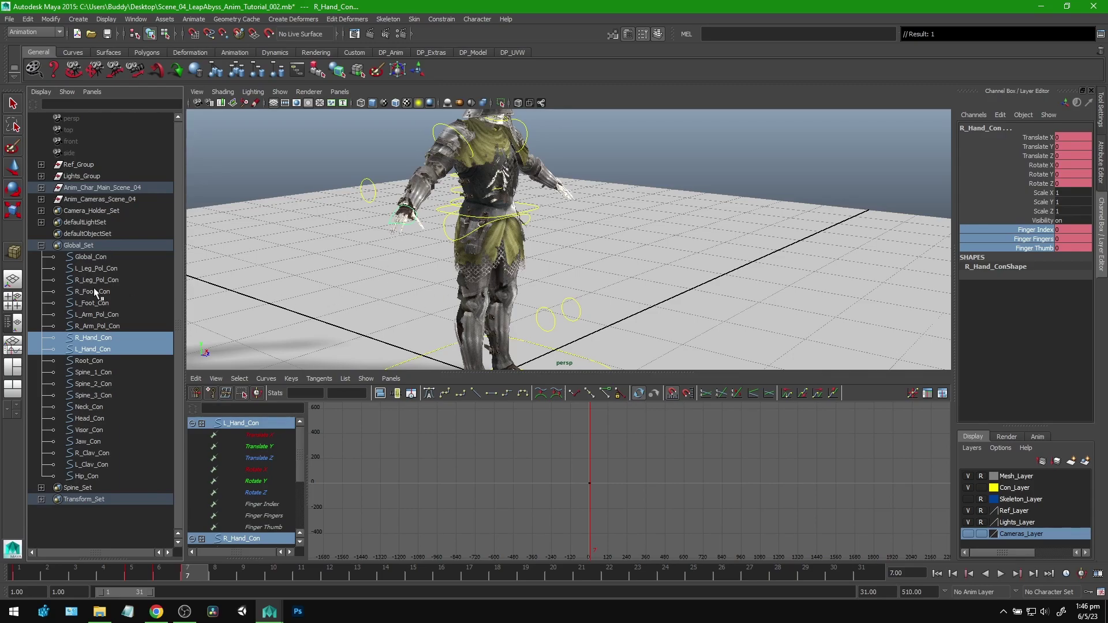
Select L_Foot_Con and R_Foot_Con in Transform_Set and key their Foot Roll at frames 1, 5 and 7.
left_click(42, 246)
left_click(41, 268)
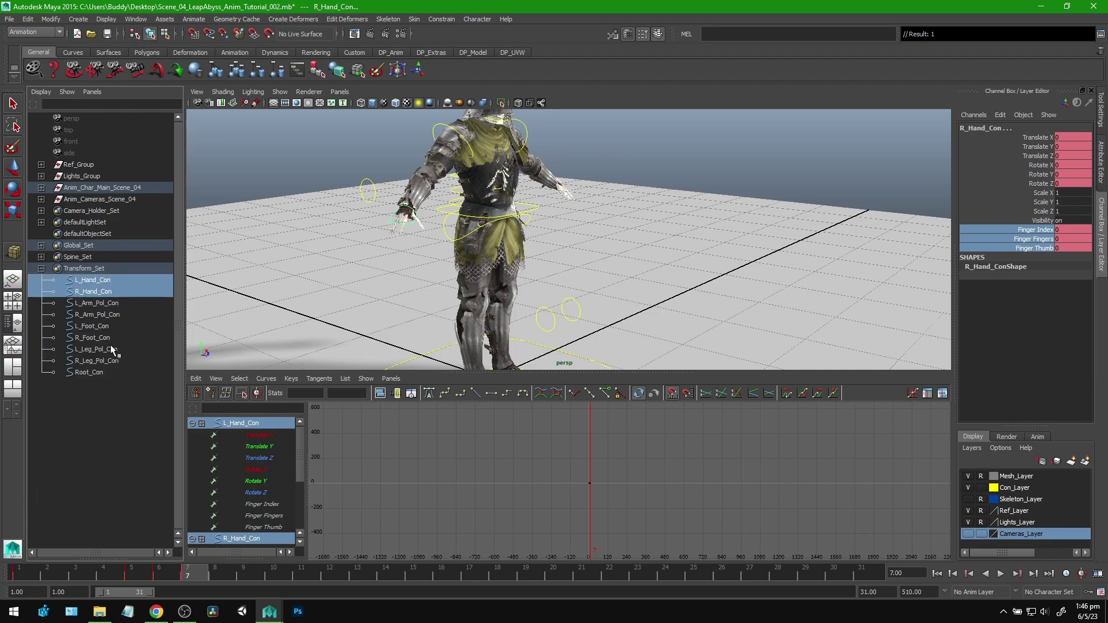
left_click_drag(102, 326, 98, 337)
left_click(1055, 231)
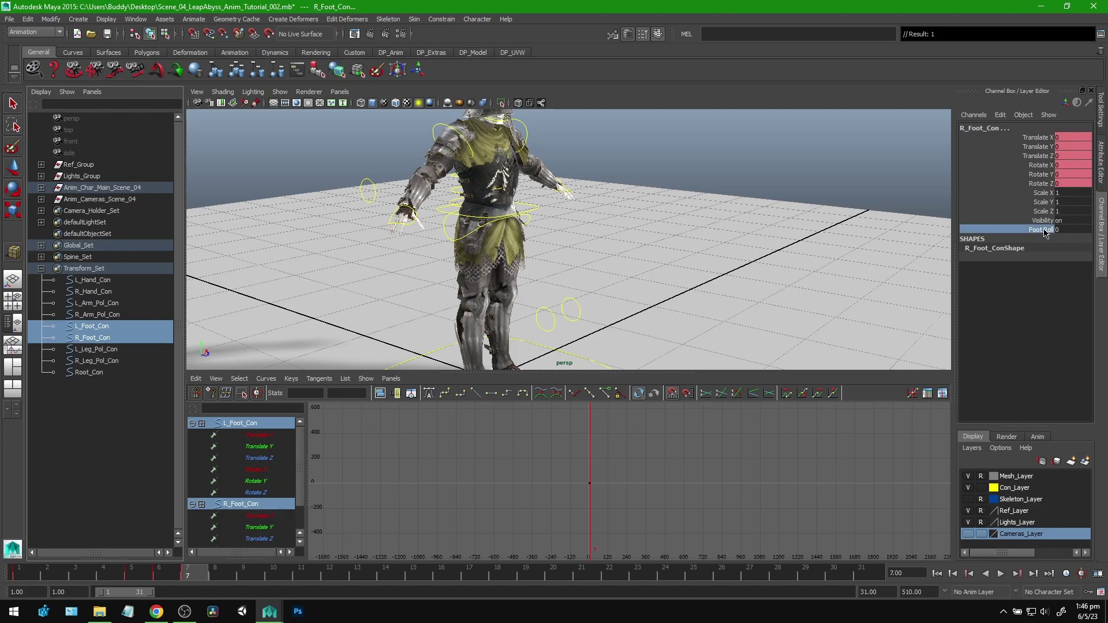
left_click(24, 573)
key("s")
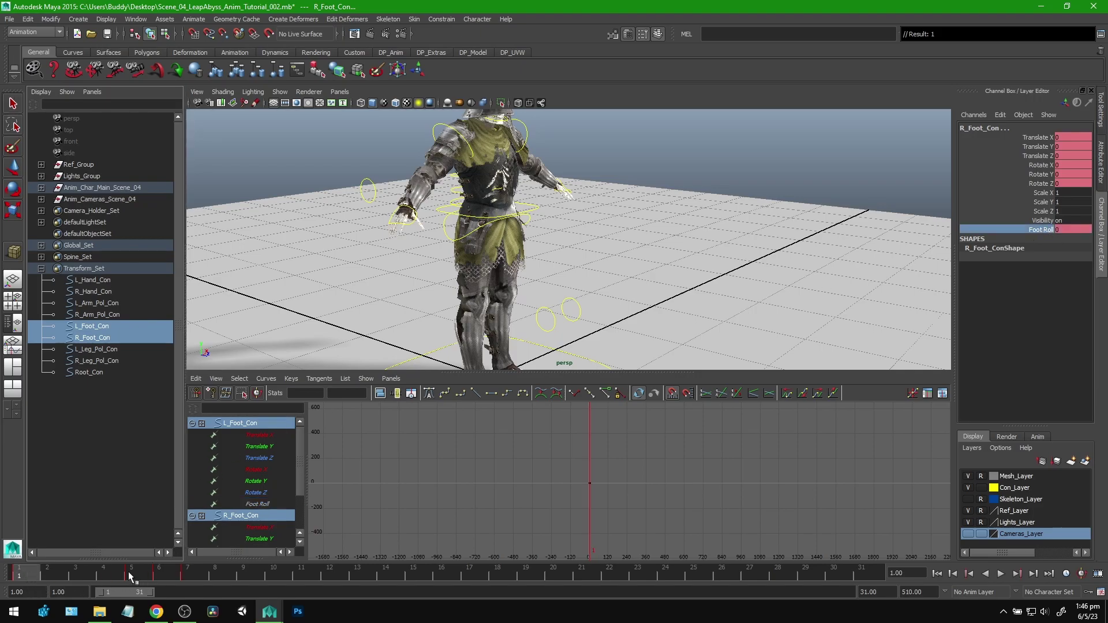
left_click_drag(137, 573, 190, 573)
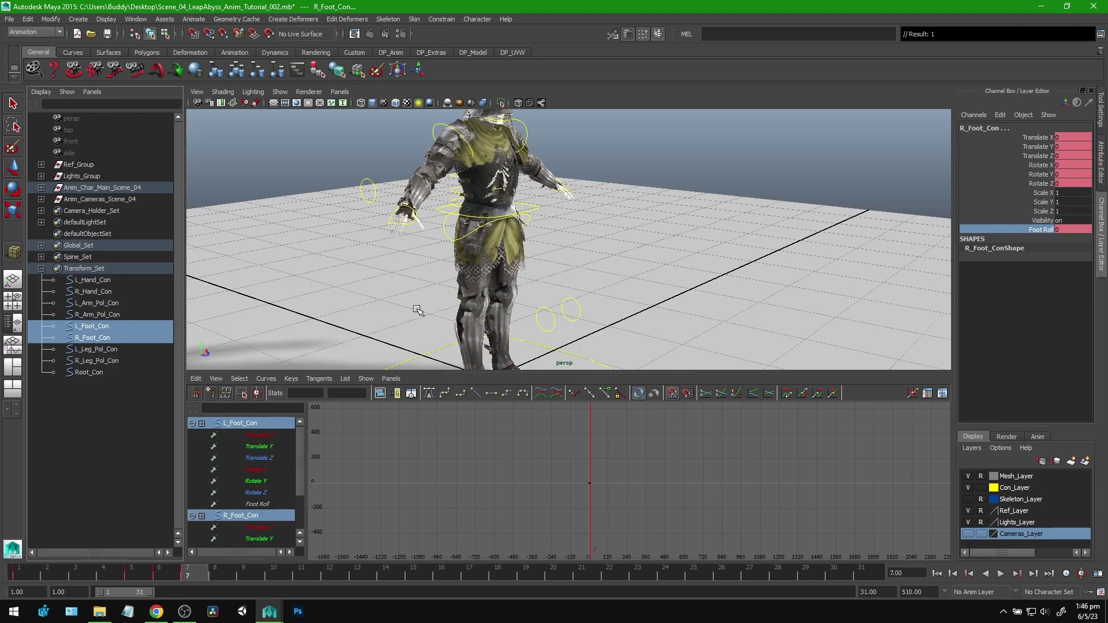
Play the keyed poses from frame 1 and stop at frame 7 to check the whole knight.
left_click(27, 575)
key("alt+v")
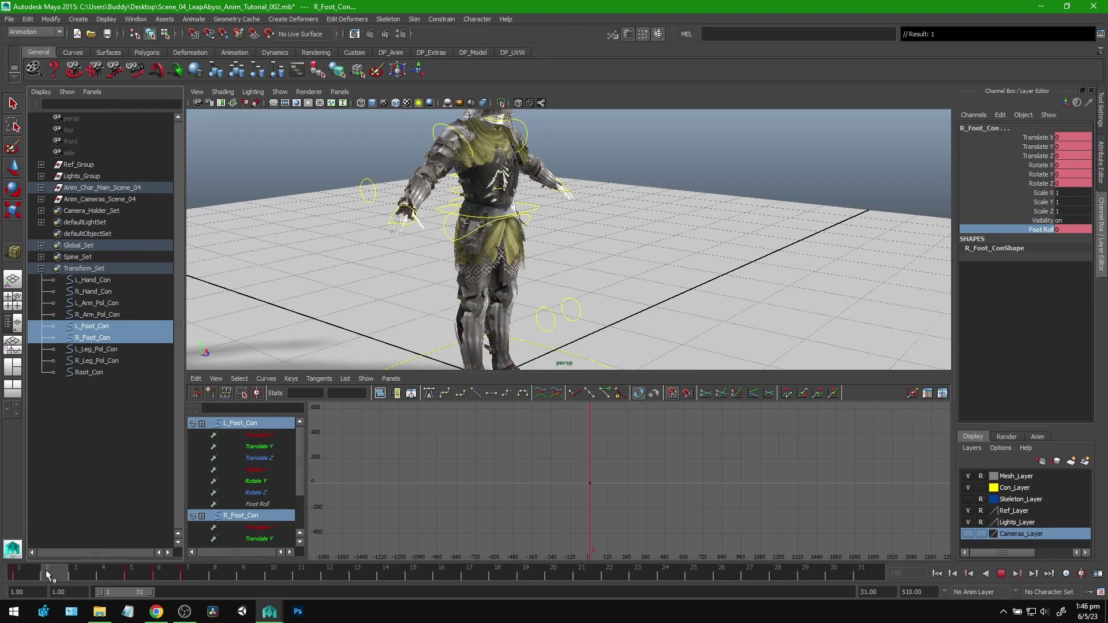
left_click(183, 568)
scroll(535, 296, "down", 3)
middle_click_drag(583, 285, 571, 288, "alt")
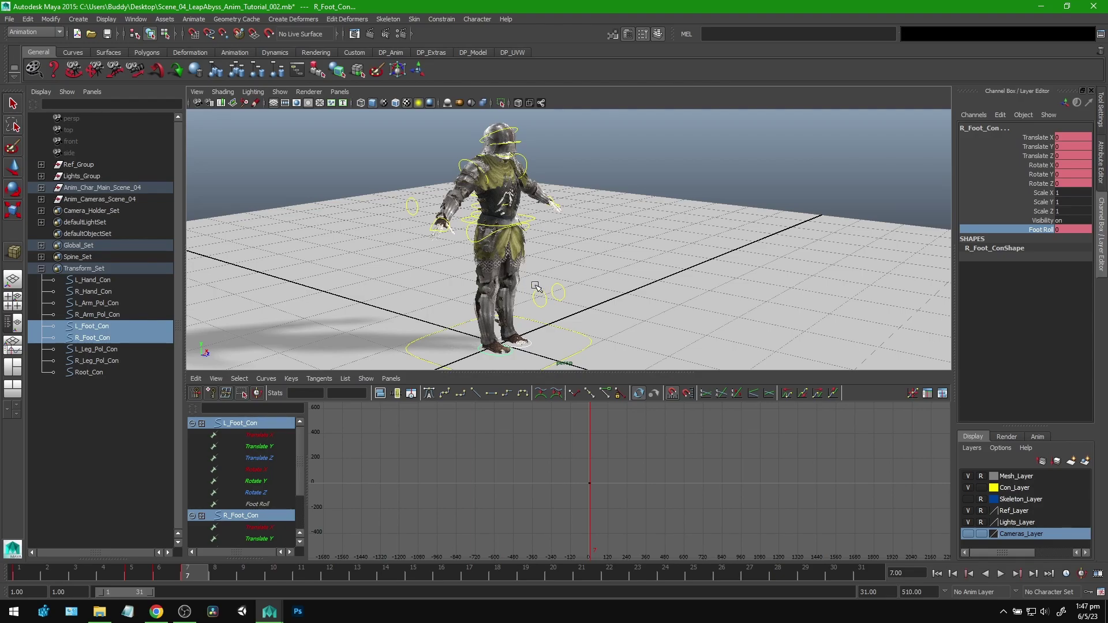
Set the playback range's start to frame 7 and collapse Transform_Set.
left_click_drag(189, 573, 213, 569)
left_click_drag(66, 593, 12, 557)
type("7")
key("Return")
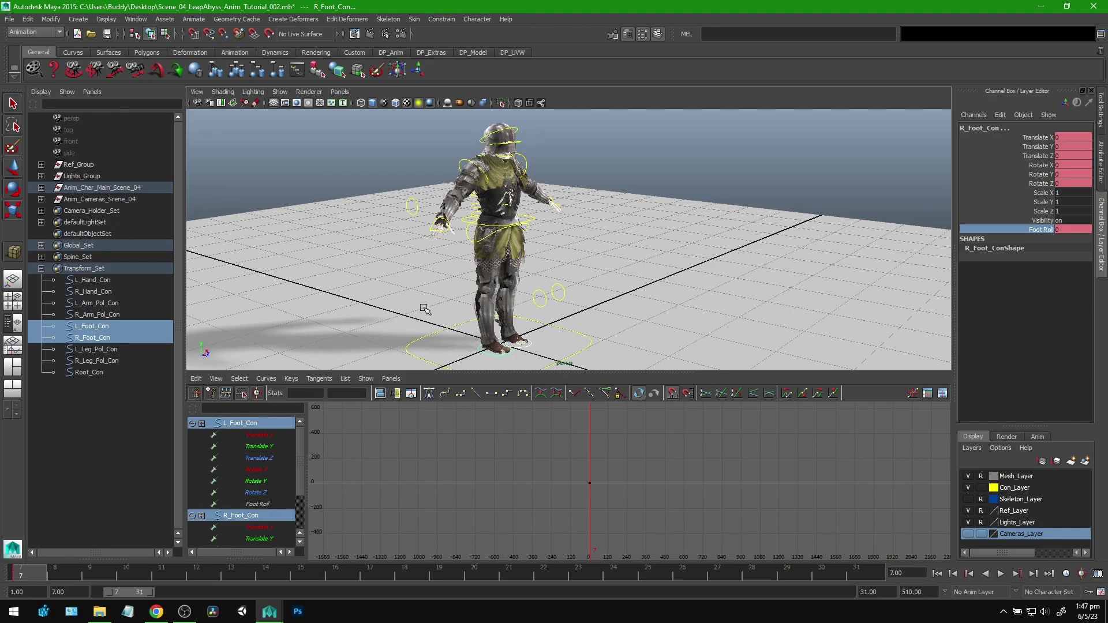
right_click_drag(729, 298, 677, 298, "alt")
middle_click_drag(677, 297, 589, 263, "alt")
left_click_drag(724, 264, 692, 269, "alt")
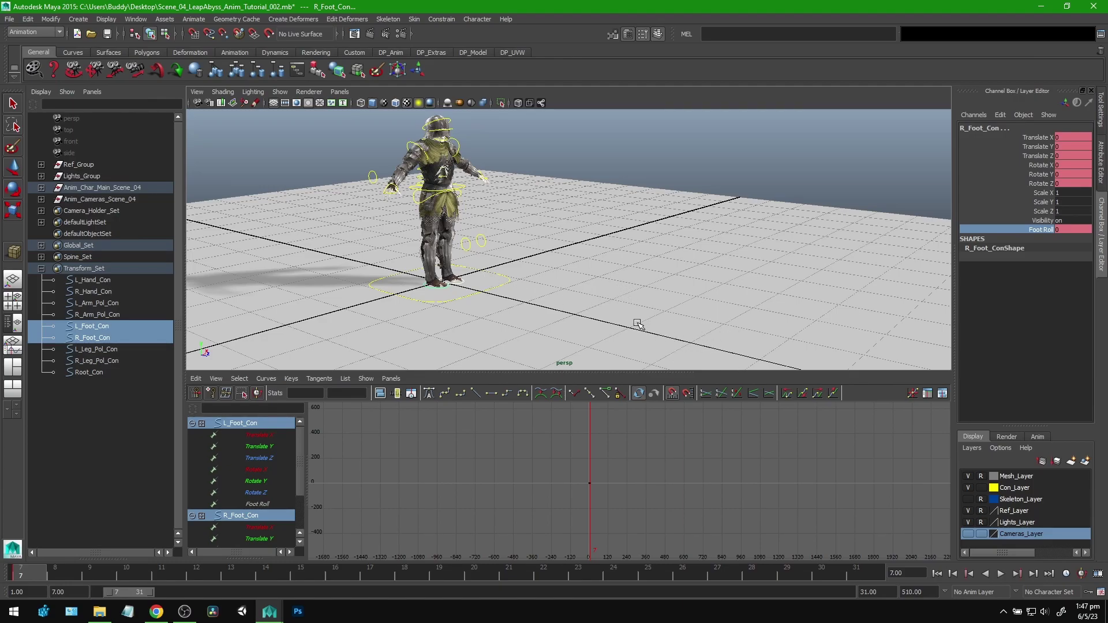
left_click(41, 268)
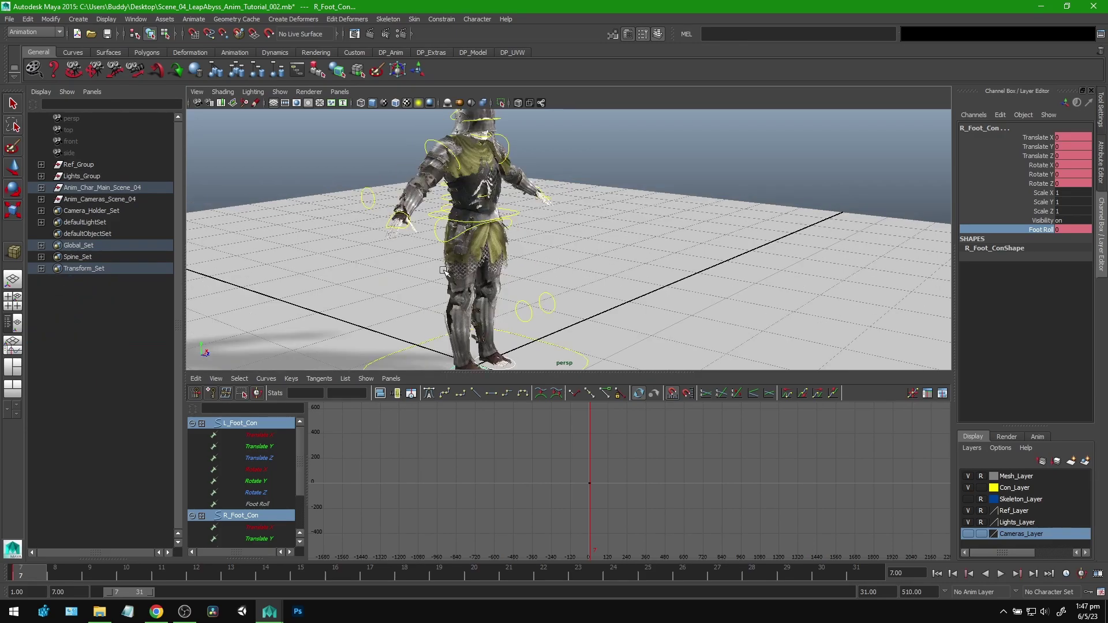
Expand Transform_Set, select its controls from L_Hand_Con to Root_Con except L_Foot_Con, and move them forward to Translate Z 1.043.
left_click(41, 269)
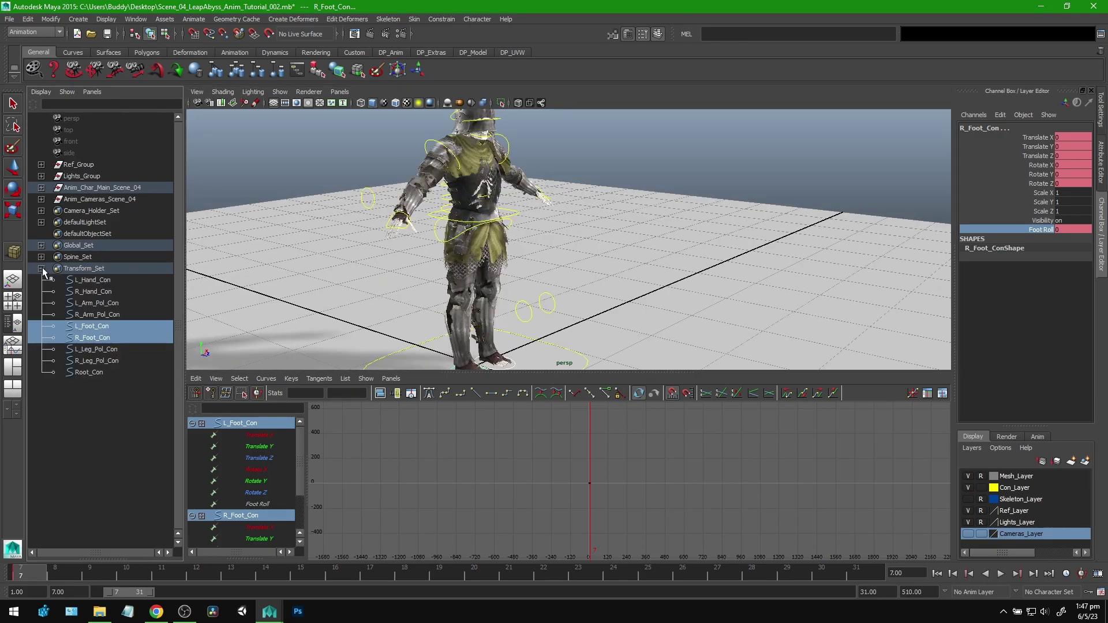
left_click(101, 282)
left_click(91, 371, "shift")
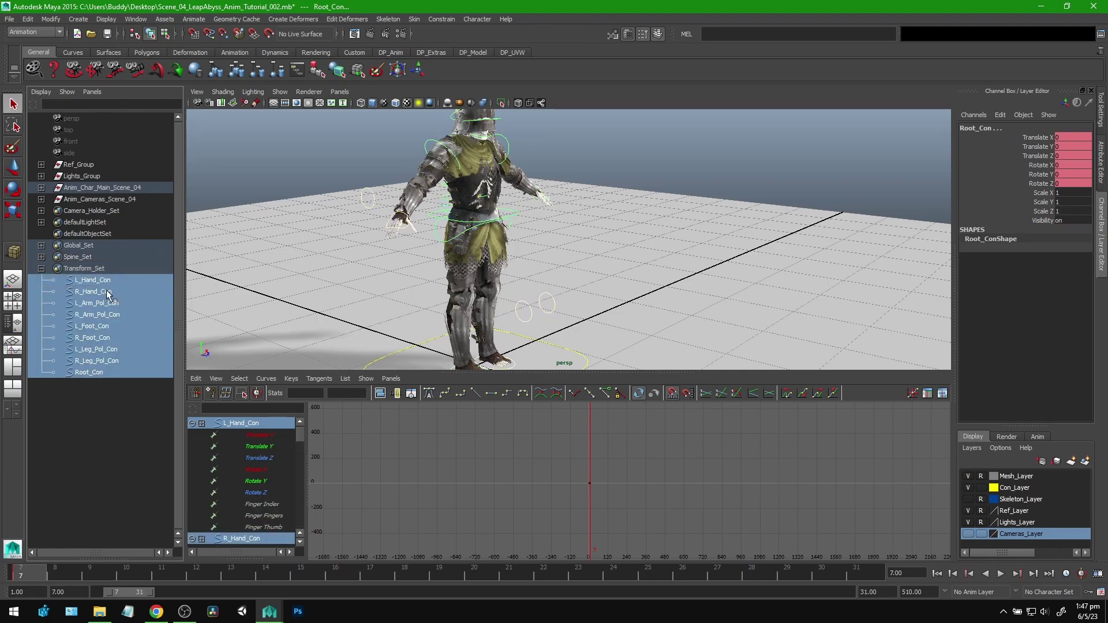
left_click_drag(597, 262, 483, 266, "alt")
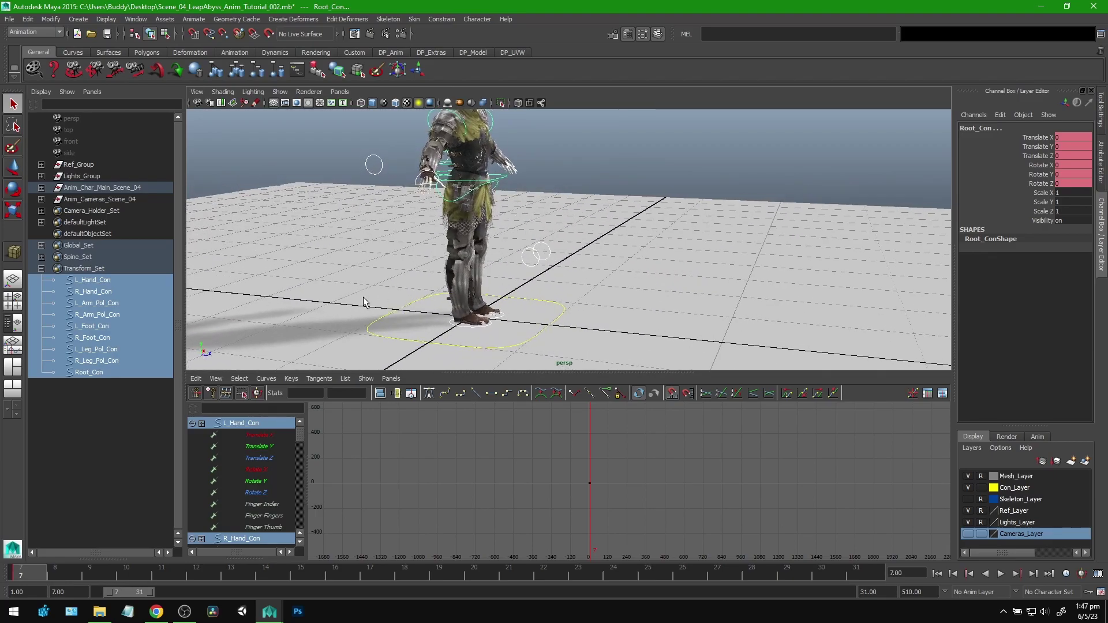
right_click_drag(380, 289, 471, 293, "alt")
middle_click_drag(471, 293, 489, 266, "alt")
right_click_drag(370, 297, 396, 299, "alt")
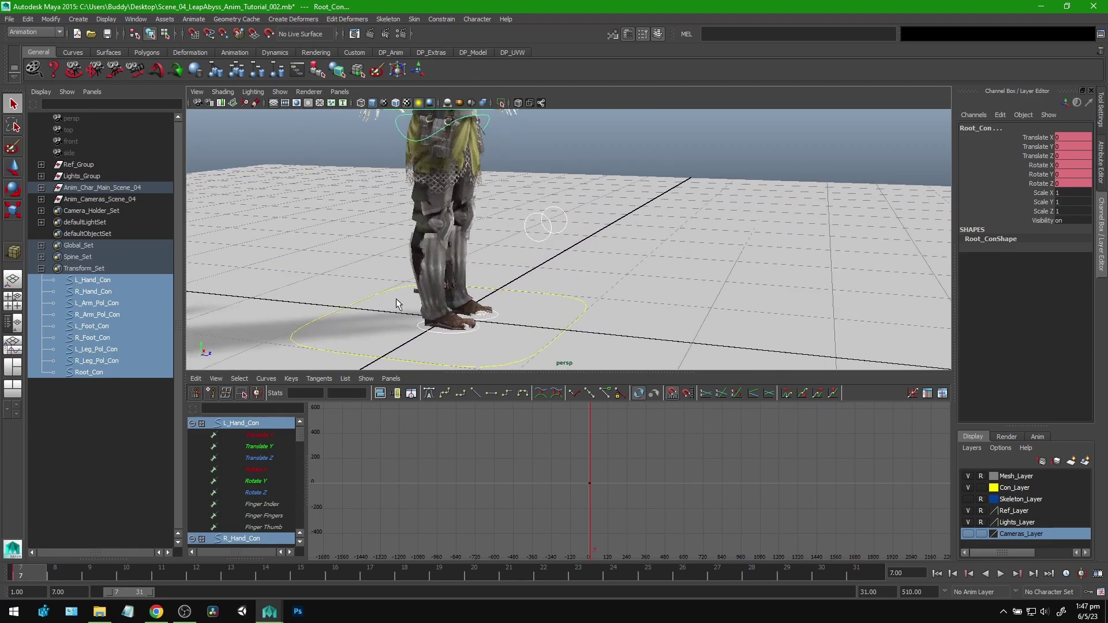
left_click(486, 319, "shift")
right_click_drag(673, 279, 532, 255, "alt")
middle_click_drag(532, 255, 520, 292, "alt")
key("w")
left_click_drag(529, 251, 535, 252, "alt")
middle_click_drag(536, 254, 538, 237, "alt")
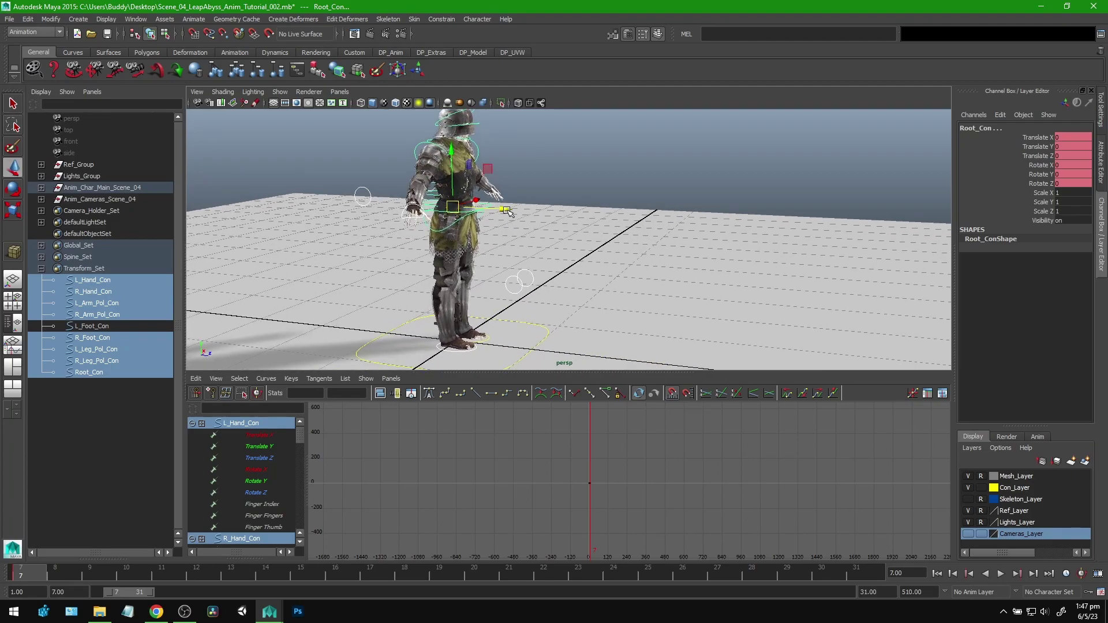
left_click_drag(506, 211, 604, 218)
left_click_drag(604, 218, 608, 219)
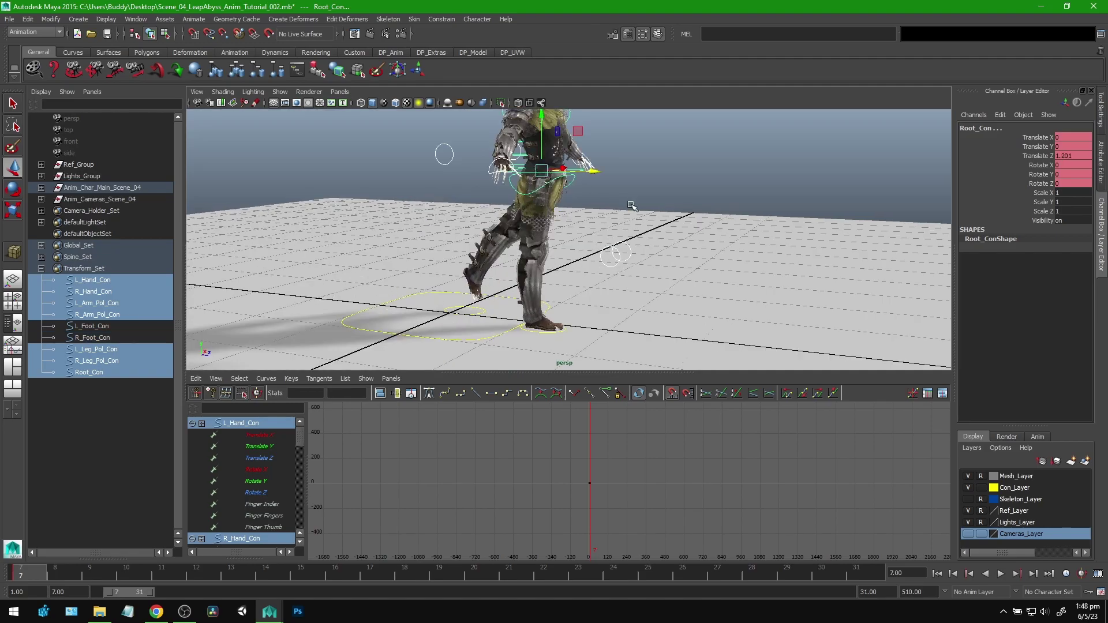
Lower the root, hand and pole controls to Translate Y -0.172 with both feet planted on the ground.
middle_click_drag(628, 212, 617, 244, "alt")
left_click_drag(540, 146, 540, 162)
left_click_drag(675, 196, 645, 294, "alt")
left_click(582, 313)
left_click_drag(625, 363, 675, 265)
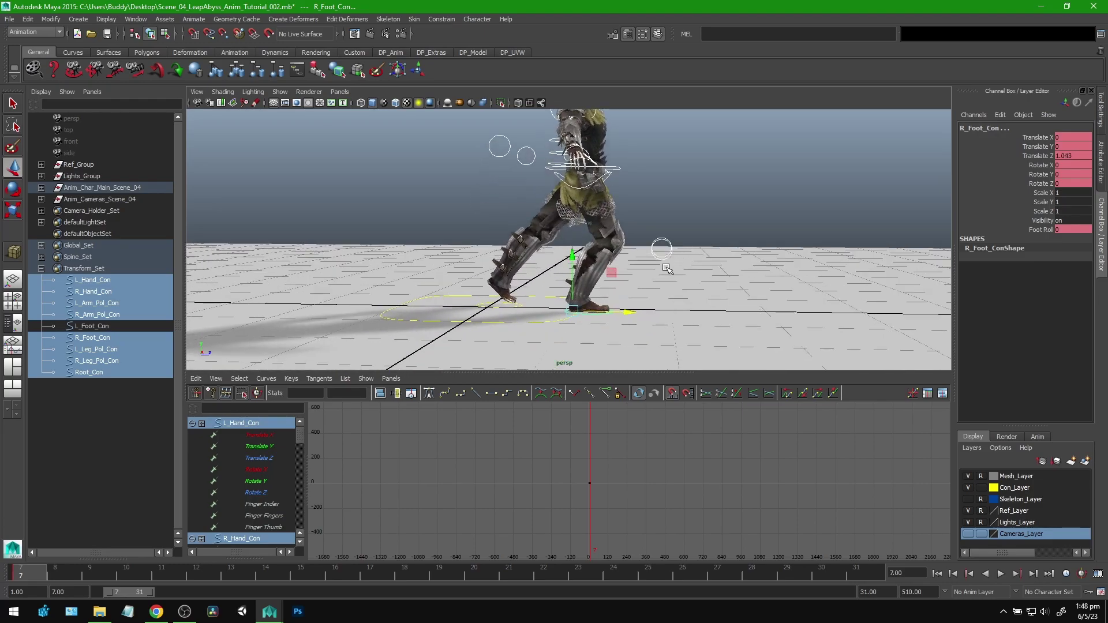
left_click_drag(808, 243, 872, 217, "alt")
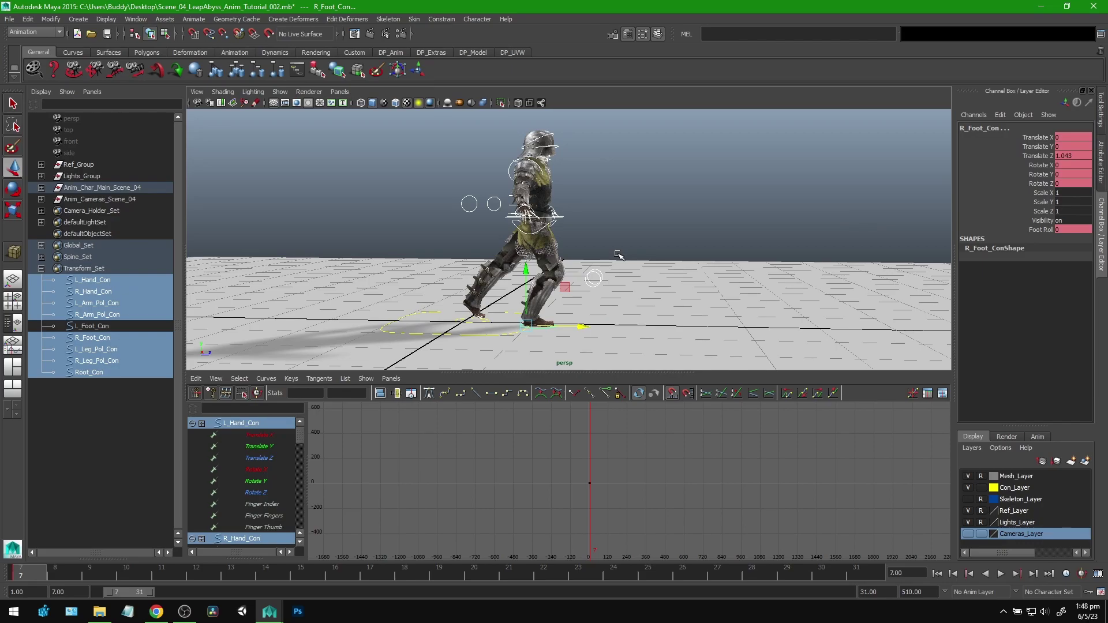
scroll(616, 252, "up", 4)
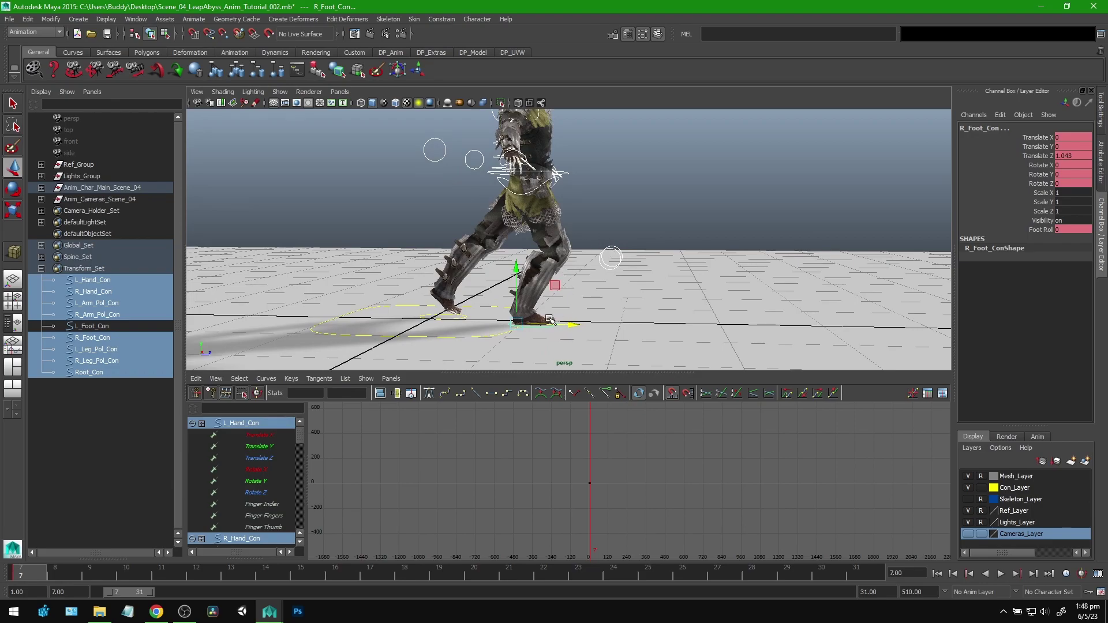
left_click_drag(586, 258, 554, 254, "alt")
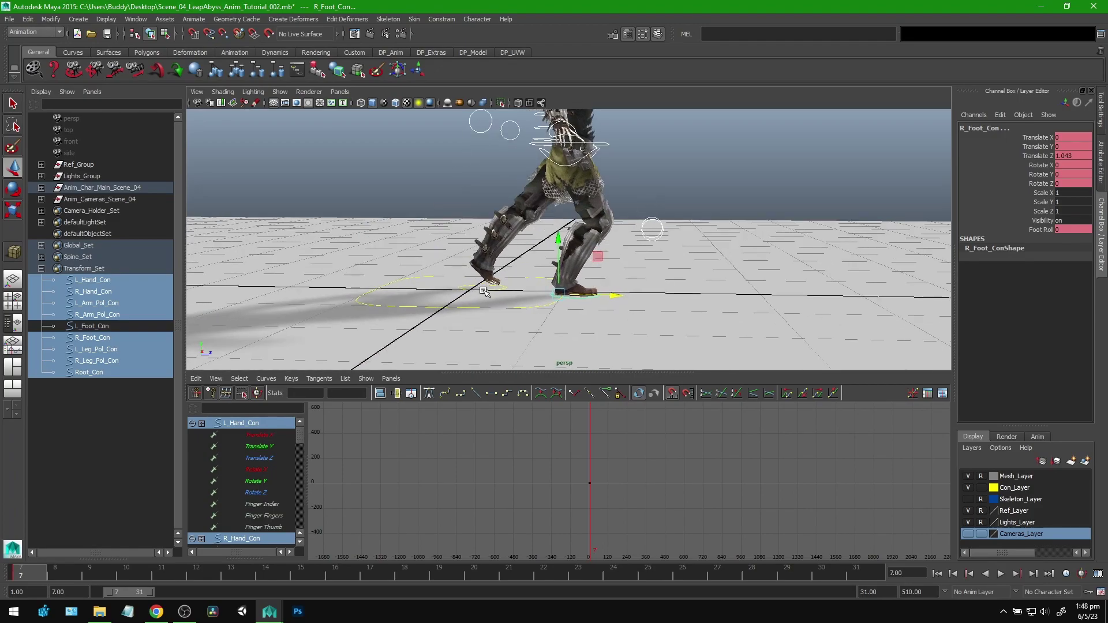
Select L_Foot_Con and set its Foot Roll to 7 to lift the trailing heel.
left_click(520, 287)
left_click(1041, 230)
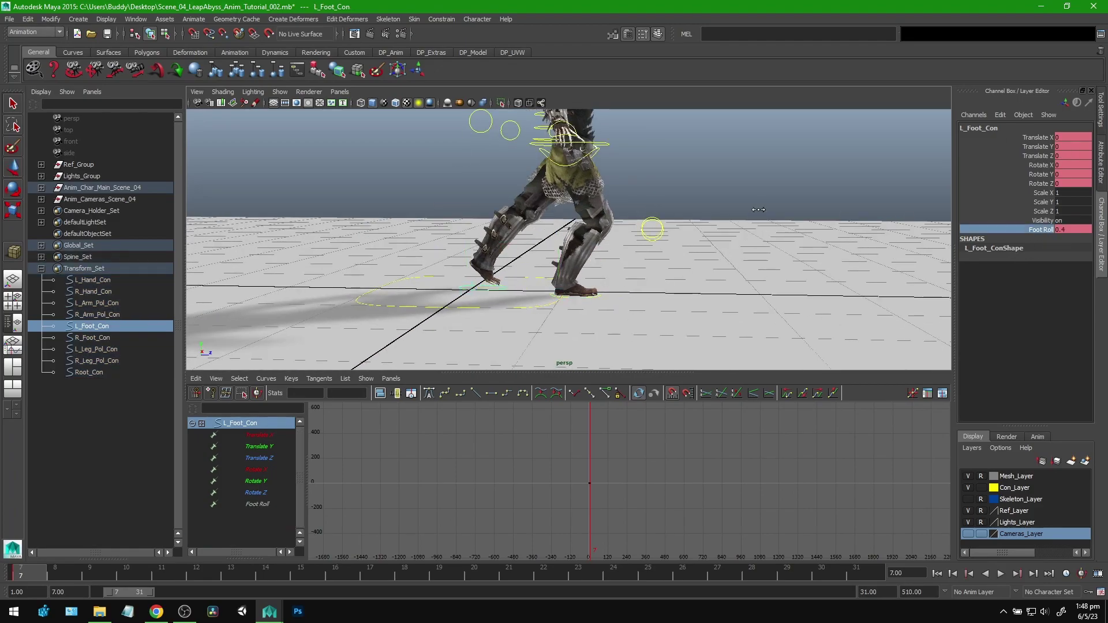
middle_click_drag(775, 213, 806, 228)
double_click(1068, 230)
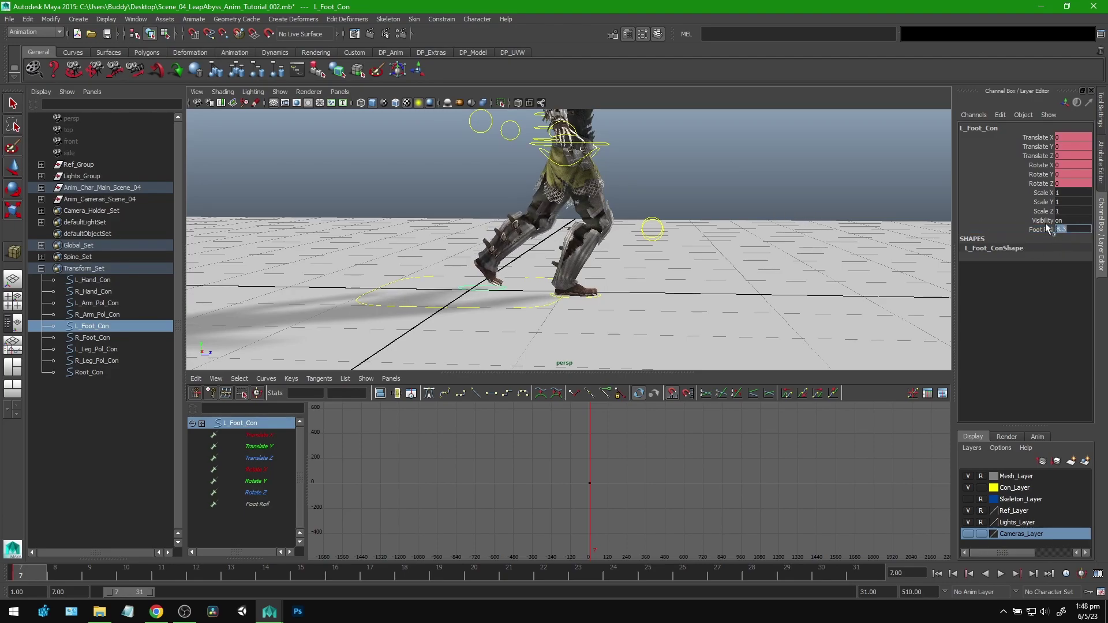
type("7")
key("Return")
scroll(508, 289, "up", 4)
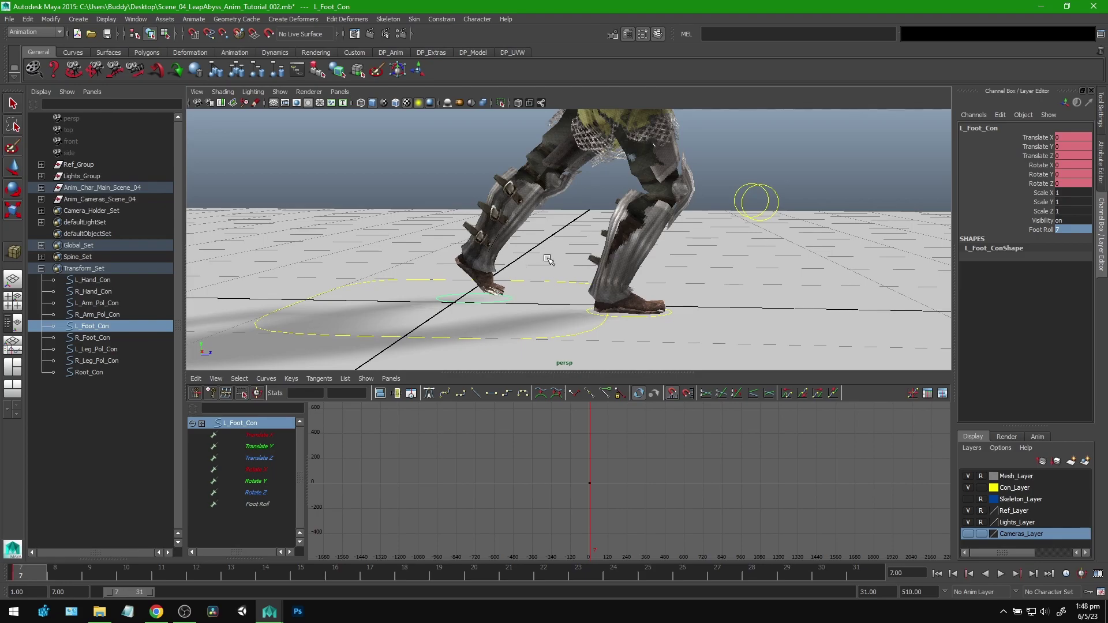
Move all Transform_Set controls except the feet to Translate Y -0.19 and Z 0.815, and step R_Foot_Con farther forward.
right_click_drag(693, 216, 615, 191, "alt")
middle_click_drag(615, 191, 601, 240, "alt")
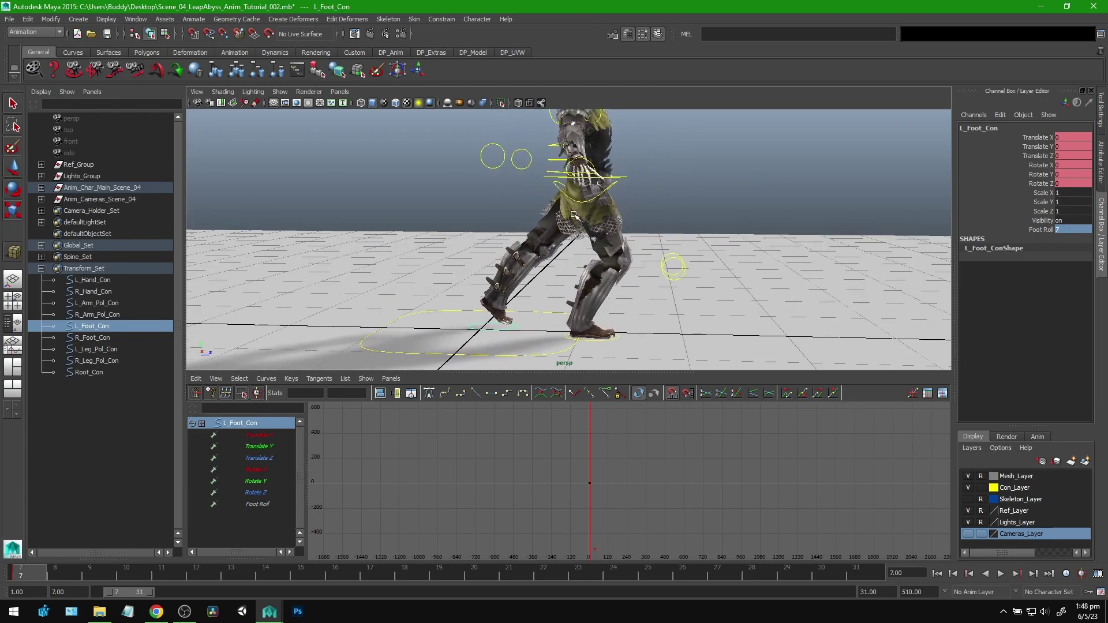
left_click_drag(514, 277, 549, 270, "alt")
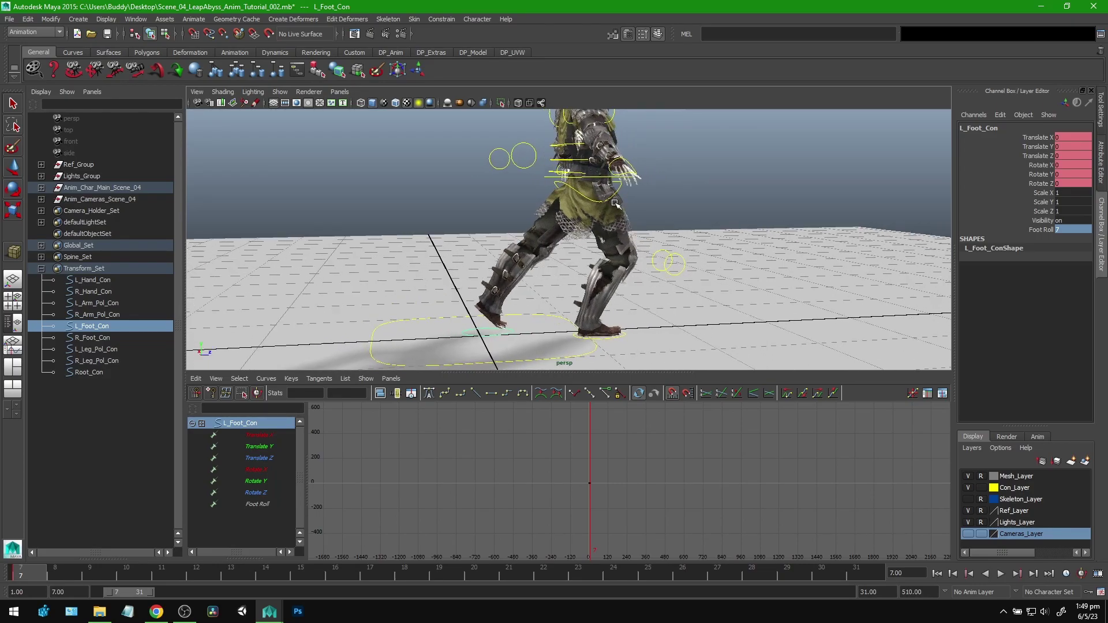
left_click_drag(663, 199, 639, 212, "alt")
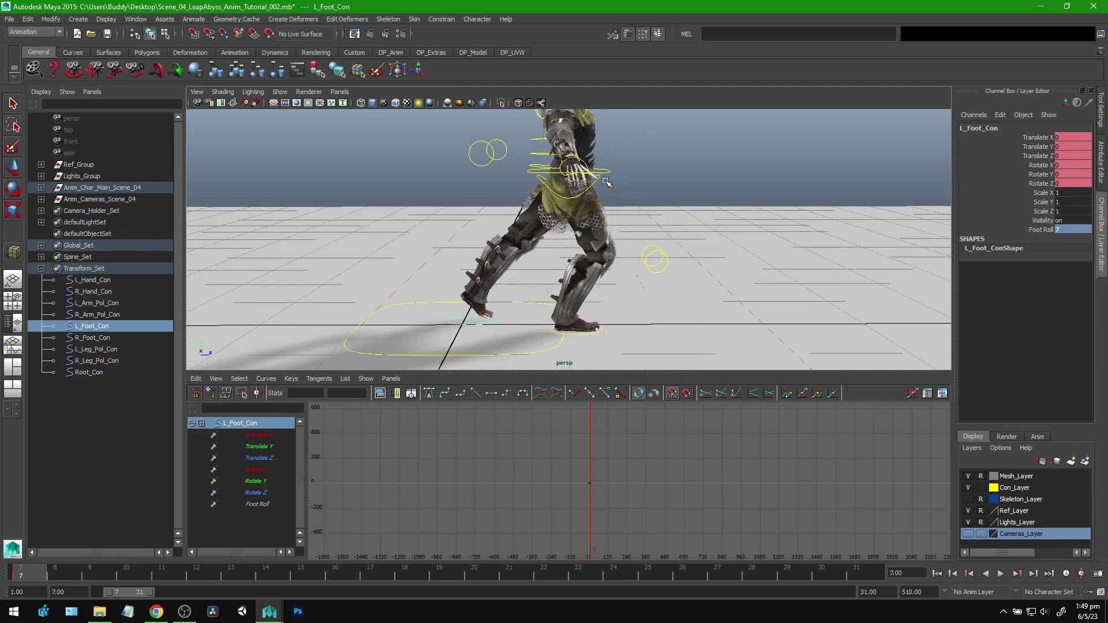
middle_click_drag(652, 184, 632, 227, "alt")
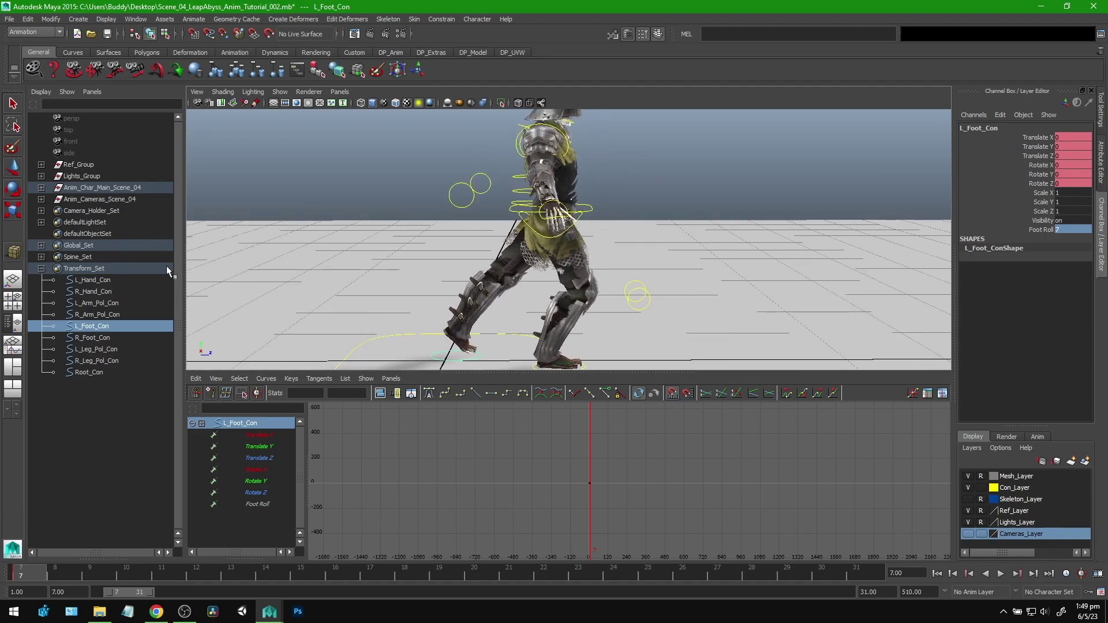
left_click(93, 280)
key("w")
left_click(89, 372, "shift")
left_click(93, 327, "ctrl")
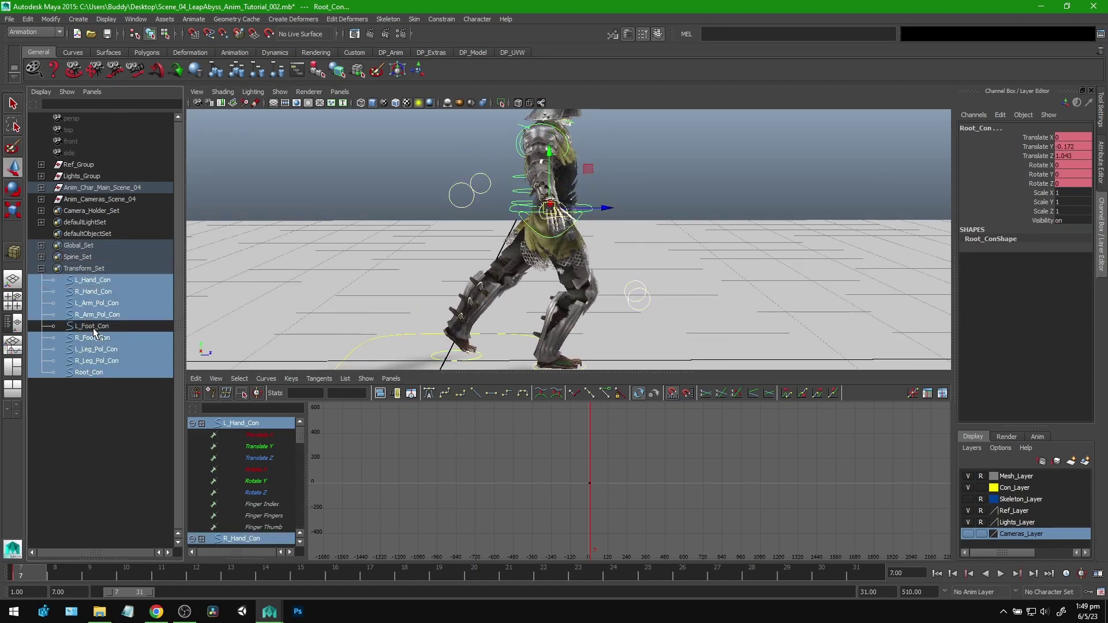
left_click(92, 338, "ctrl")
left_click_drag(536, 243, 554, 236, "alt")
left_click_drag(601, 130, 581, 130)
left_click(576, 313)
left_click_drag(626, 311, 628, 260)
Select all Transform_Set controls except both feet and move the body forward to Translate Z 0.915.
left_click(140, 273)
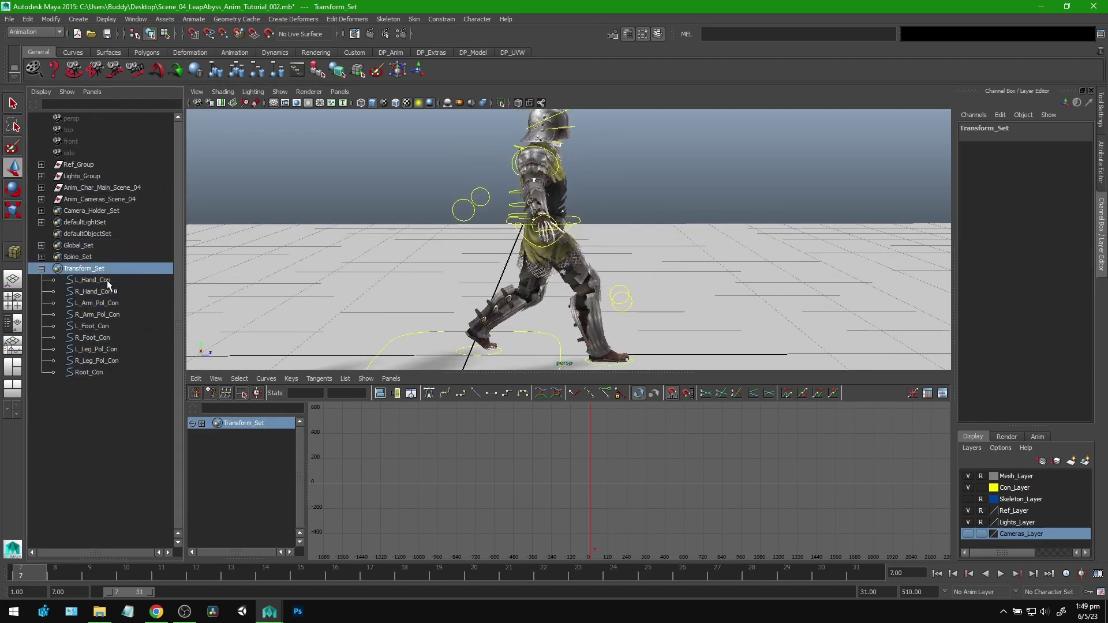
left_click(106, 279)
left_click(99, 370, "shift")
middle_click_drag(690, 224, 696, 202, "alt")
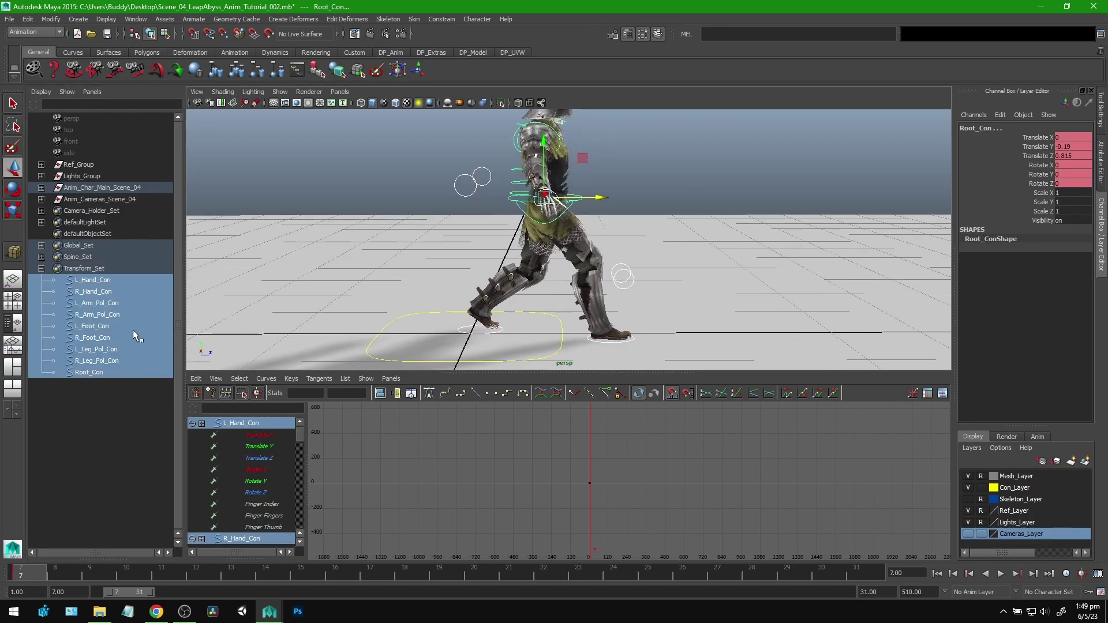
left_click(113, 327, "ctrl")
left_click(113, 337, "ctrl")
left_click_drag(601, 199, 611, 202)
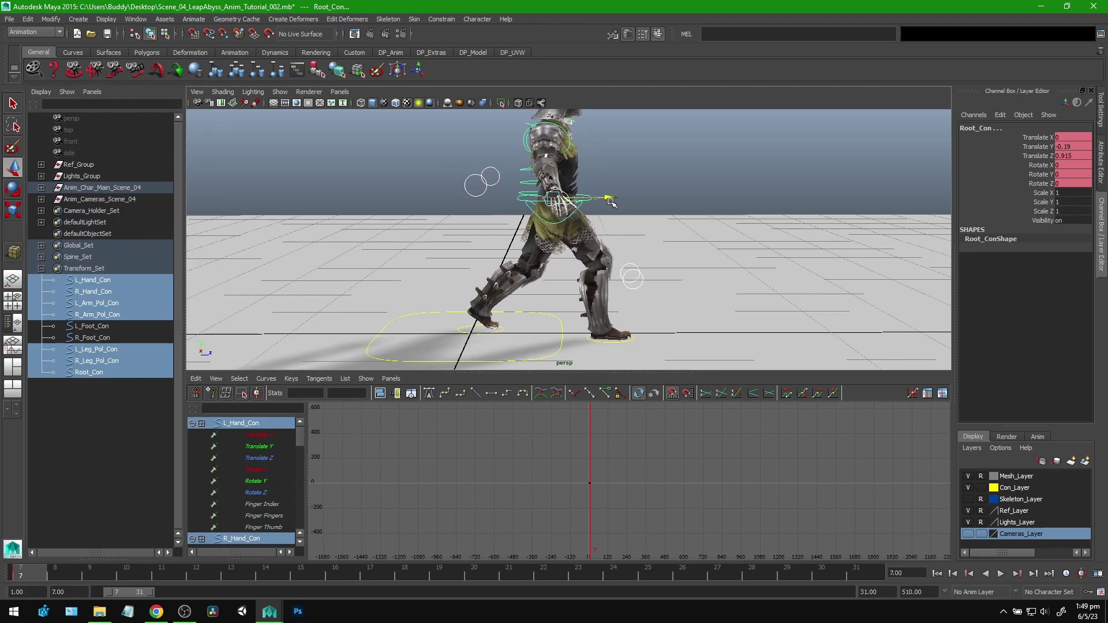
Place R_Foot_Con at Translate X 0.075 and Z 1.288, and select L_Foot_Con with the Move tool.
left_click(611, 344)
left_click_drag(650, 339, 636, 338)
left_click_drag(774, 248, 608, 284, "alt")
scroll(649, 250, "up", 3)
scroll(649, 250, "up", 2)
key("q")
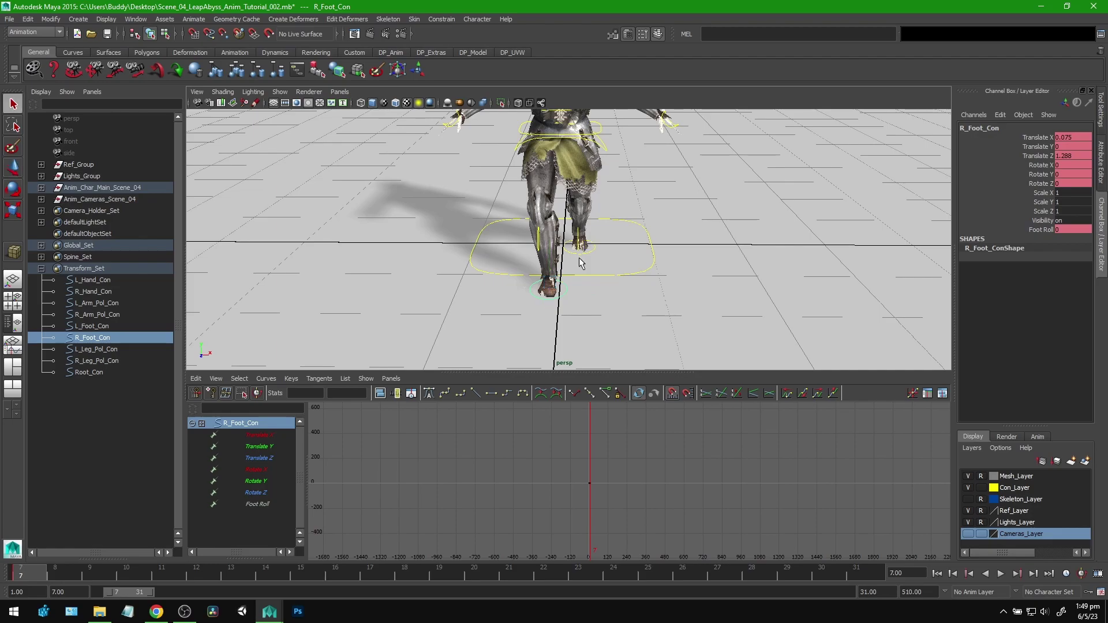
left_click(583, 253)
key("w")
left_click_drag(611, 242, 646, 271, "alt")
Move R_Leg_Pol_Con inward and forward to Translate Z 1.013, and shift L_Leg_Pol_Con inward to Translate X -0.018.
left_click(545, 274)
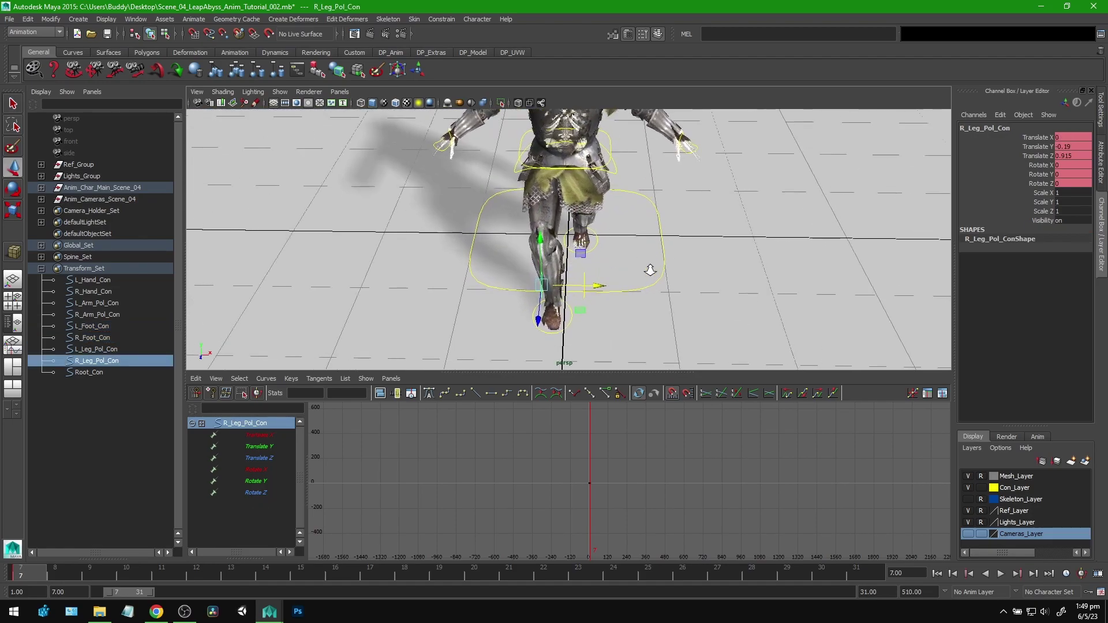
middle_click_drag(646, 272, 653, 248, "alt")
left_click(590, 275)
left_click_drag(590, 275, 597, 281)
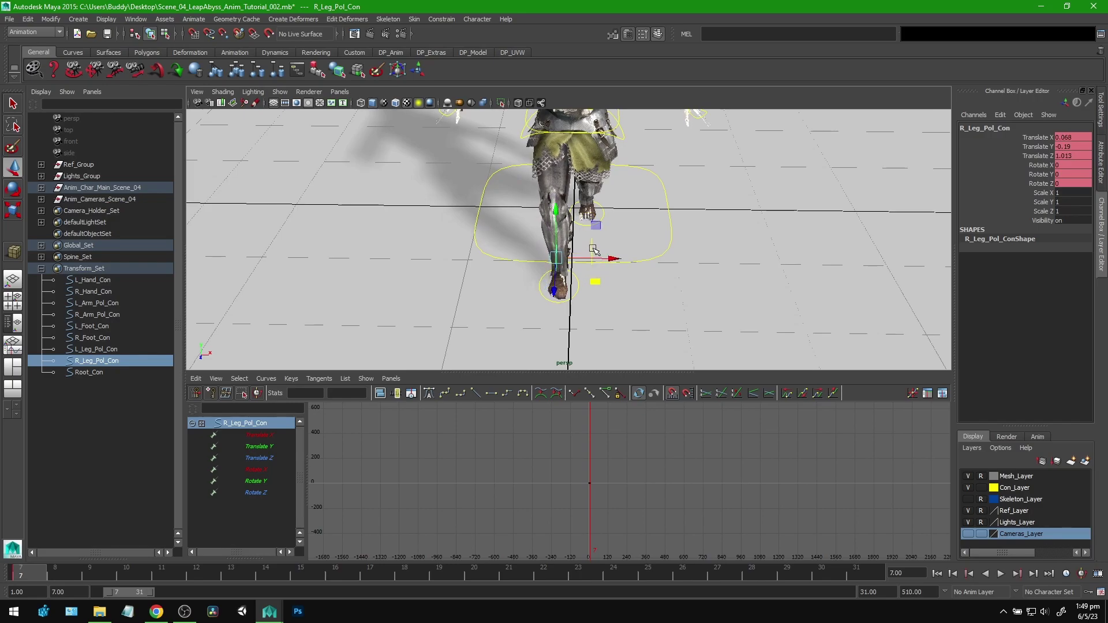
left_click(593, 253)
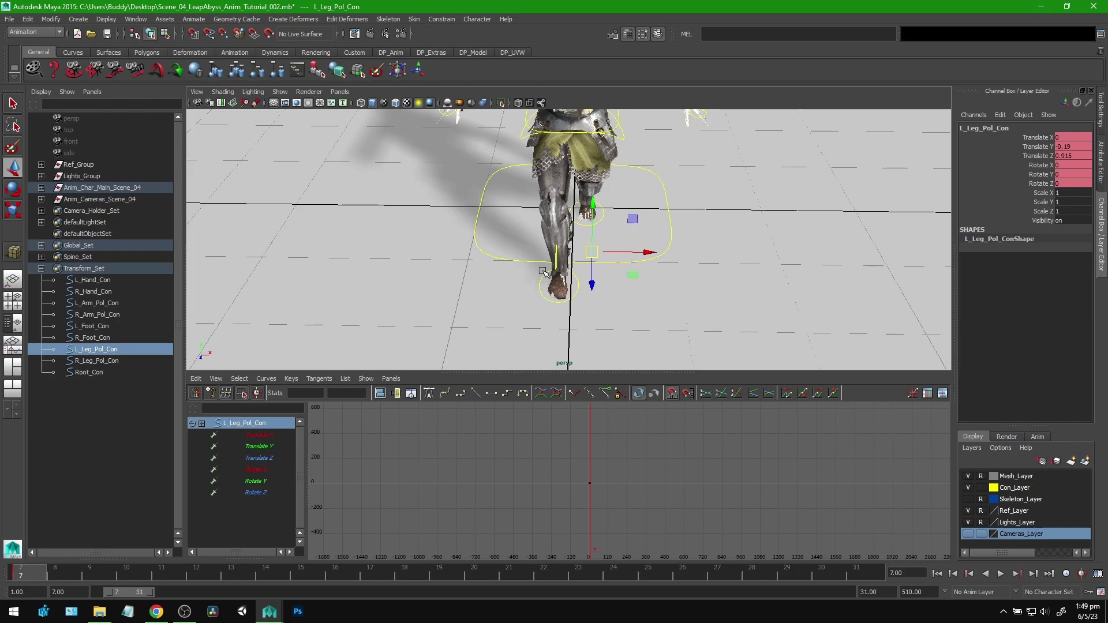
left_click_drag(635, 275, 657, 225)
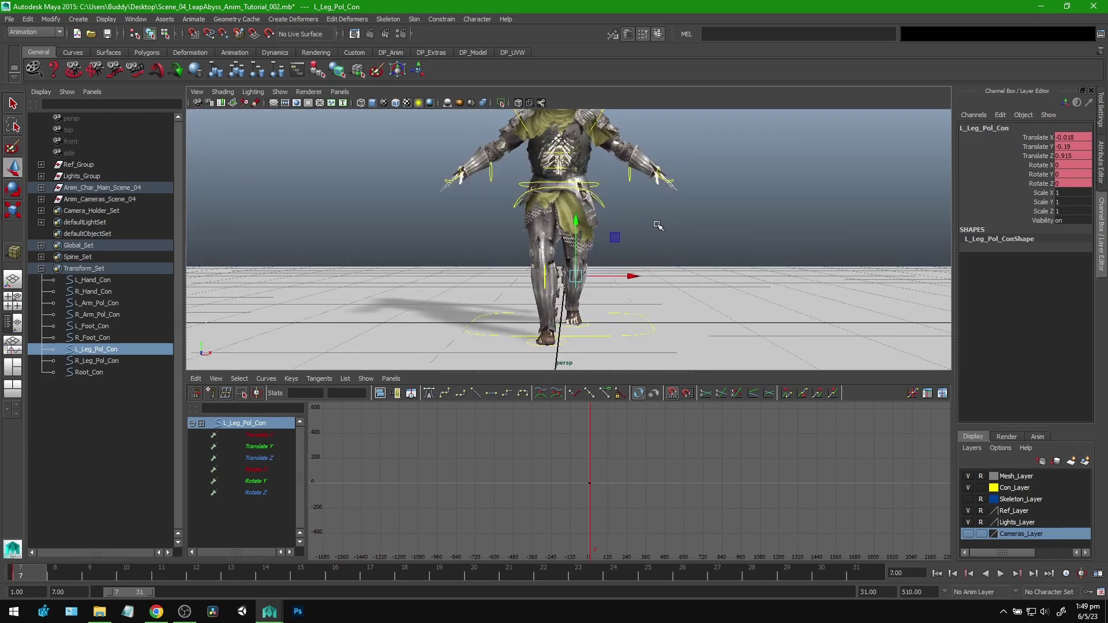
middle_click_drag(650, 200, 639, 245, "alt")
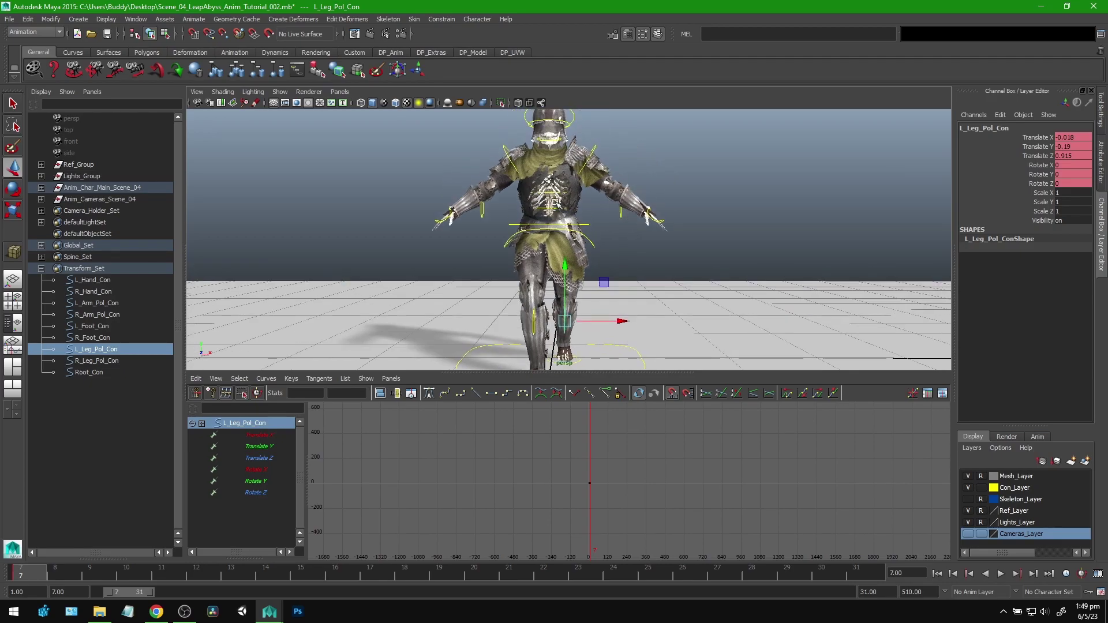
Move and rotate R_Hand_Con so the right arm hangs down beside the knight's body.
left_click_drag(496, 242, 580, 228, "alt")
left_click(593, 220)
left_click(593, 206)
left_click_drag(579, 229, 433, 202, "alt")
right_click_drag(389, 255, 465, 260, "alt")
middle_click_drag(466, 237, 569, 265, "alt")
left_click(574, 233)
left_click_drag(574, 234, 500, 193, "alt")
key("e")
middle_click_drag(673, 179, 648, 215, "alt")
left_click_drag(650, 215, 568, 198, "alt")
Pose L_Hand_Con in front of the waist at Translate -0.55, -0.242, 1.166 and Rotate -41.506, -33.306, -10.837.
key("q")
left_click(641, 234)
key("w")
key("e")
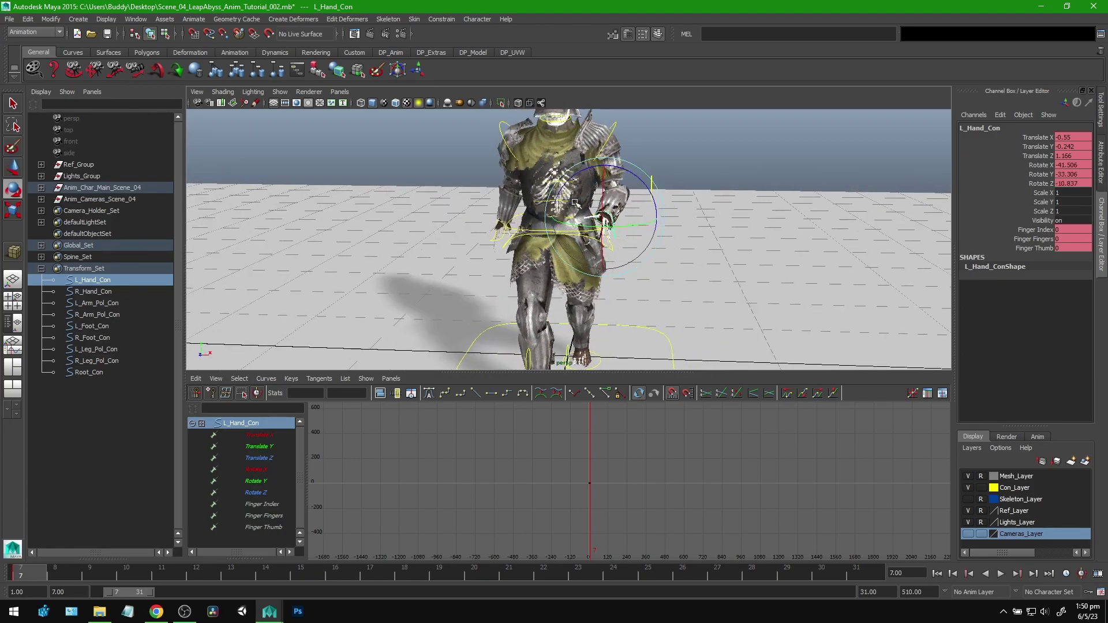
Select both hand controls and curl the hands with Finger Fingers and Finger Thumb at 3.8 and Finger Index at 3.5.
right_click_drag(604, 231, 624, 237, "alt")
left_click_drag(624, 237, 667, 220, "alt")
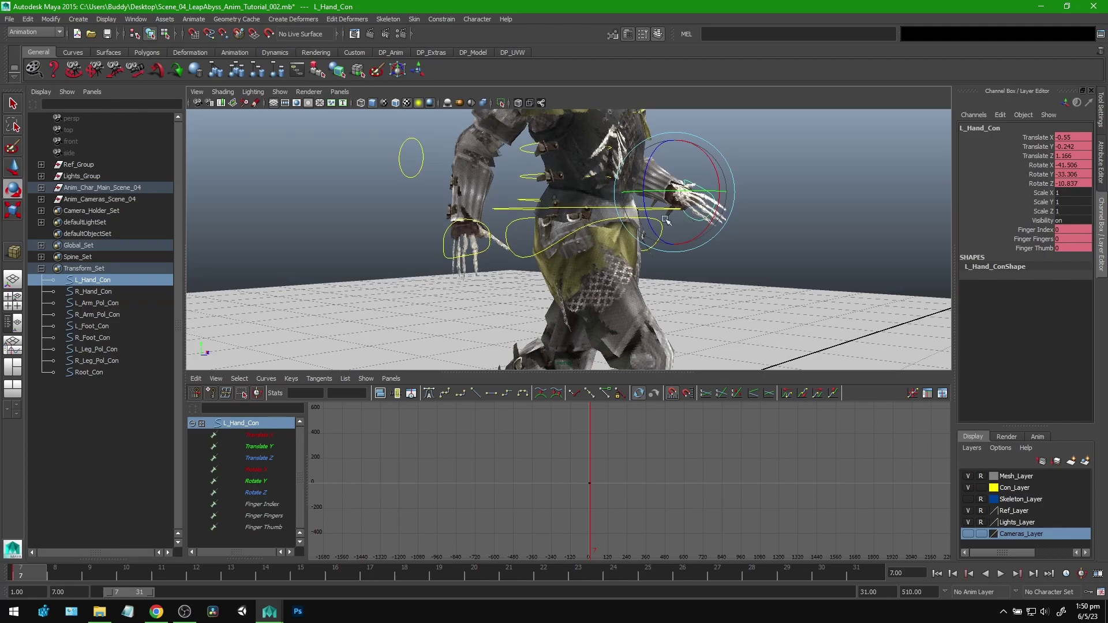
left_click(489, 252)
left_click(708, 192, "shift")
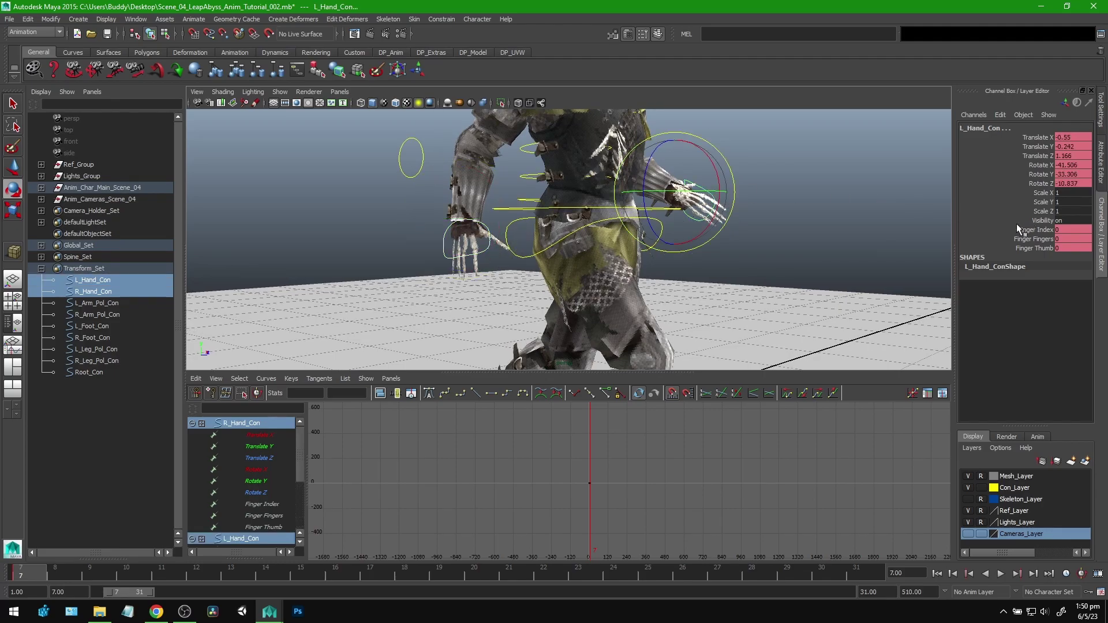
left_click_drag(1038, 230, 1034, 247)
middle_click_drag(850, 208, 878, 207)
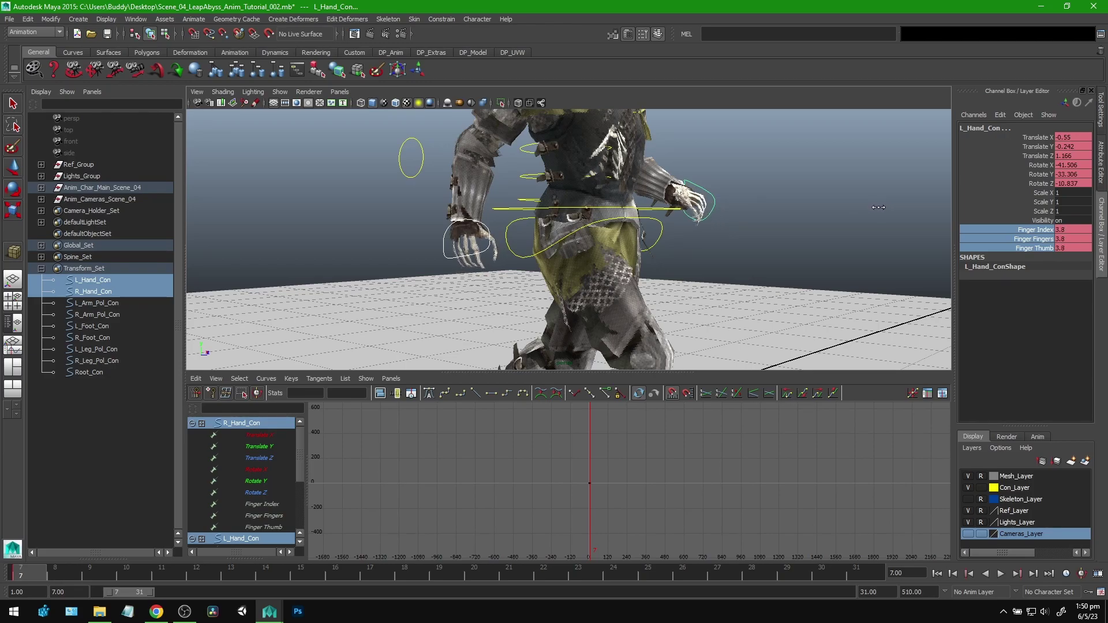
left_click(1049, 229)
middle_click_drag(811, 218, 808, 218)
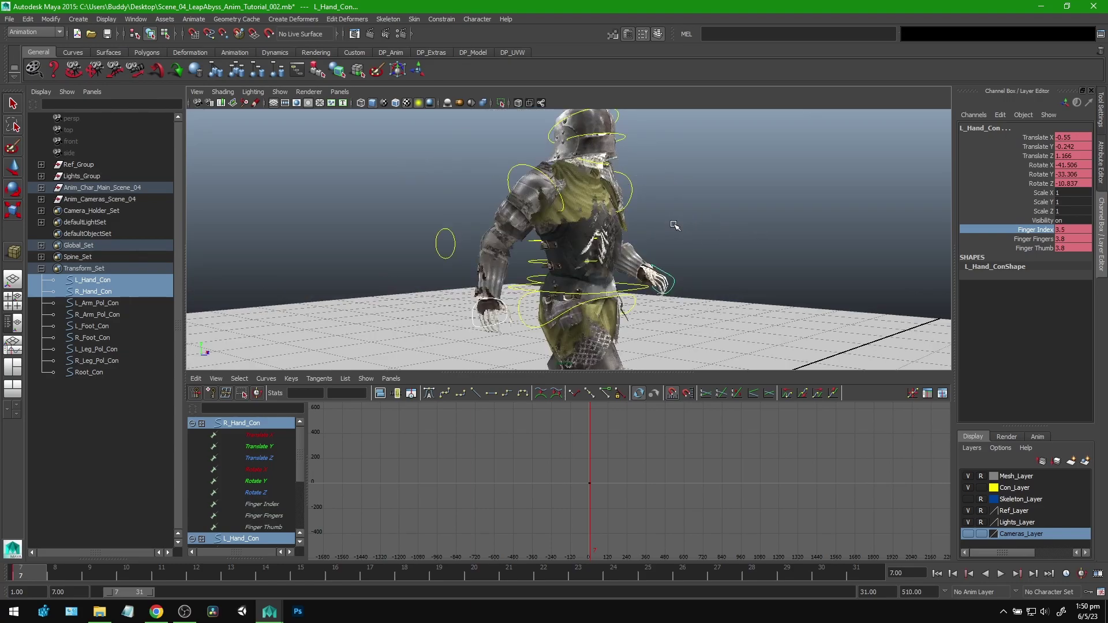
Move L_Arm_Pol_Con outward and forward to Translate X -0.185 and Translate Z 0.563.
middle_click_drag(744, 270, 751, 202, "alt")
right_click_drag(751, 202, 772, 225, "alt")
left_click_drag(772, 225, 690, 222, "alt")
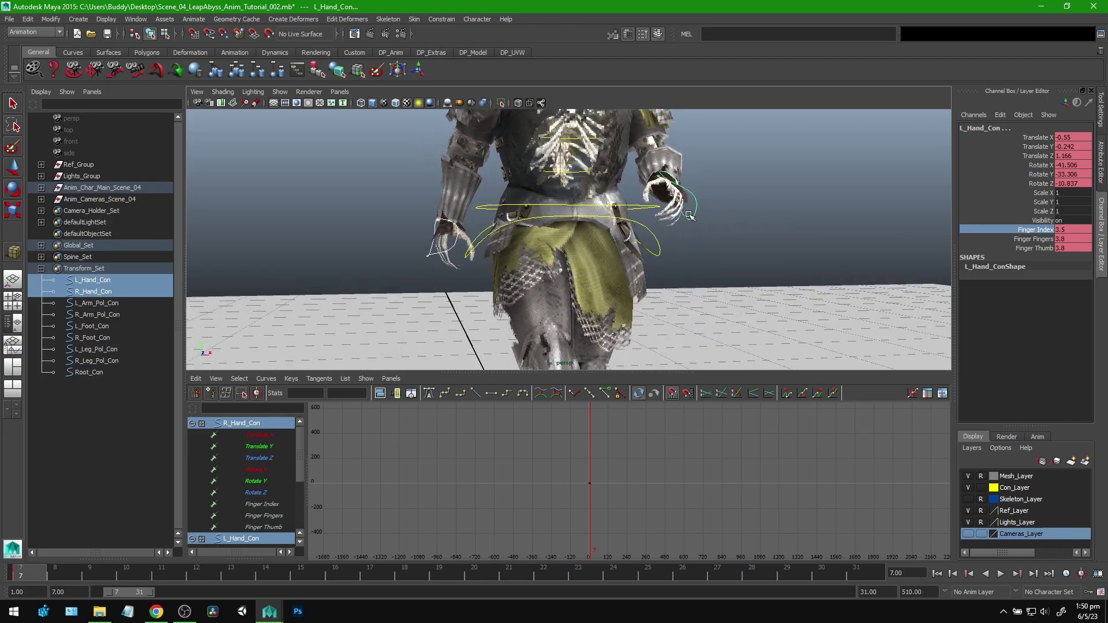
left_click(689, 215)
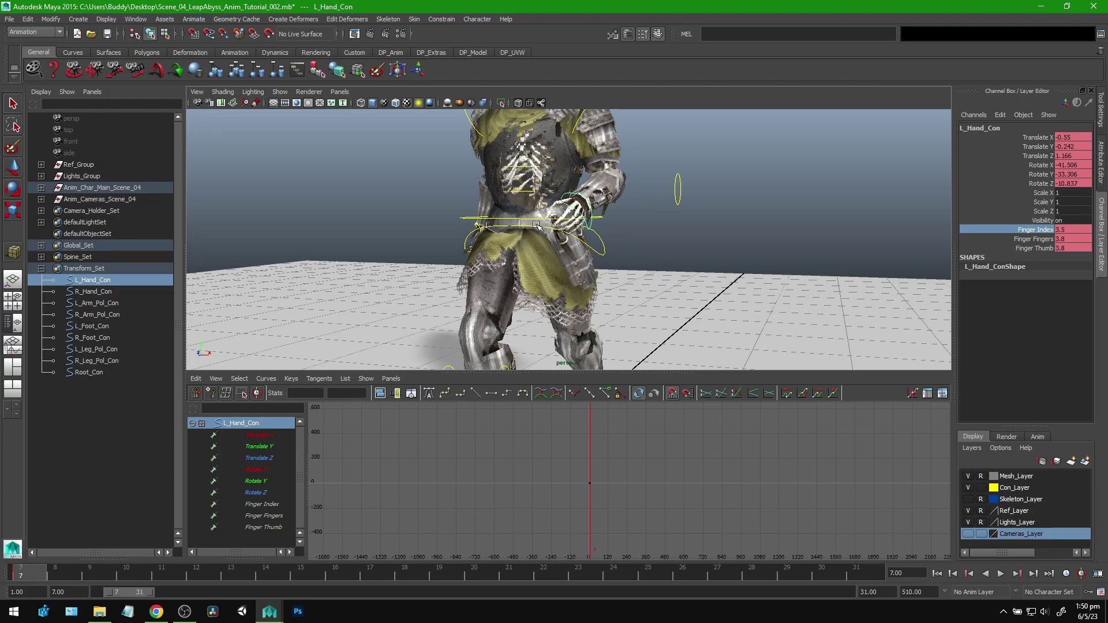
left_click_drag(543, 237, 547, 272, "alt")
left_click(499, 232)
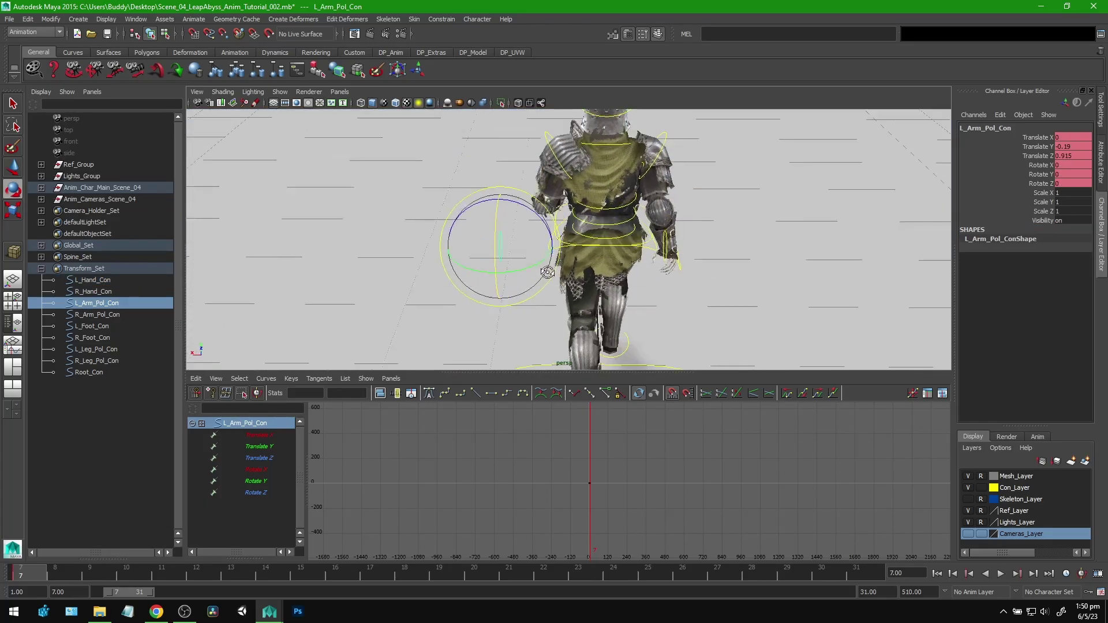
key("w")
left_click_drag(468, 232, 668, 202)
scroll(618, 250, "up", 3)
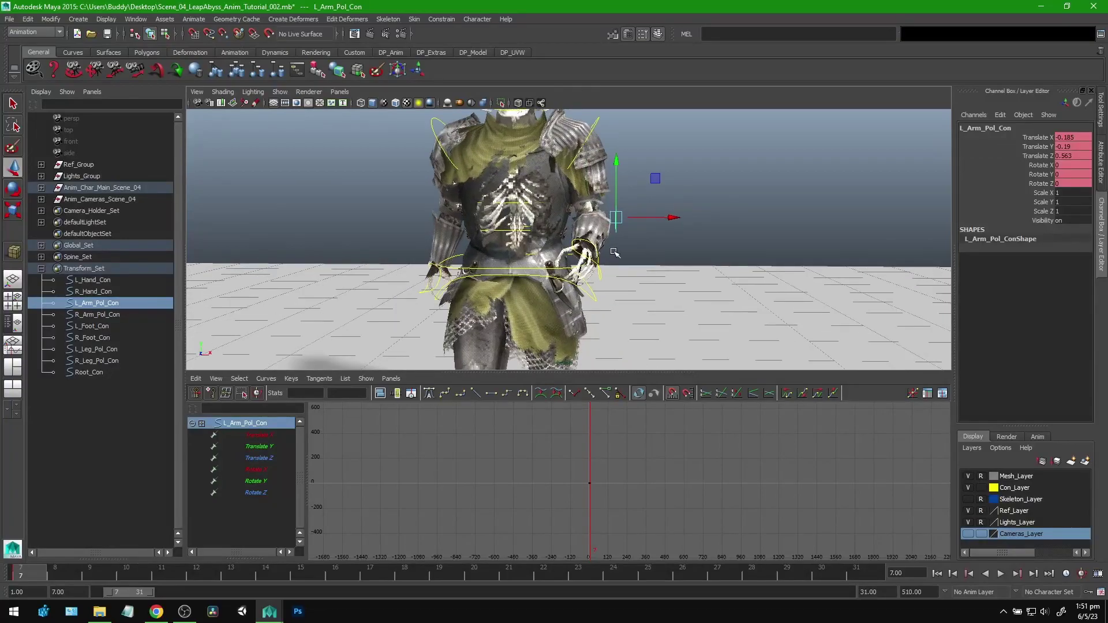
Repose L_Hand_Con at Translate -0.398, -0.277, 1.001 and Rotate -30.84, -45.271, -10.794.
middle_click_drag(618, 250, 630, 222, "alt")
left_click(618, 238)
left_click(617, 241)
left_click_drag(617, 241, 722, 253, "alt")
scroll(724, 262, "down", 3)
scroll(563, 265, "up", 3)
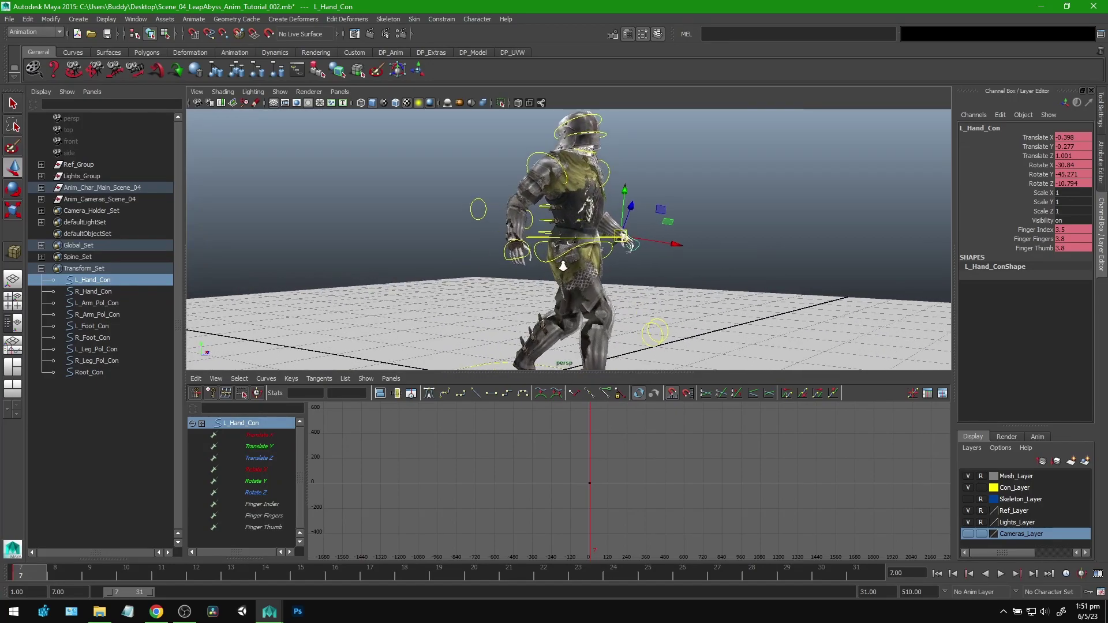
Move R_Arm_Pol_Con to Translate 0.446, -0.152, 0.637 and L_Arm_Pol_Con to Translate -0.338, -0.031, 0.543 to adjust the elbows.
left_click(526, 257)
left_click_drag(527, 256, 760, 272, "alt")
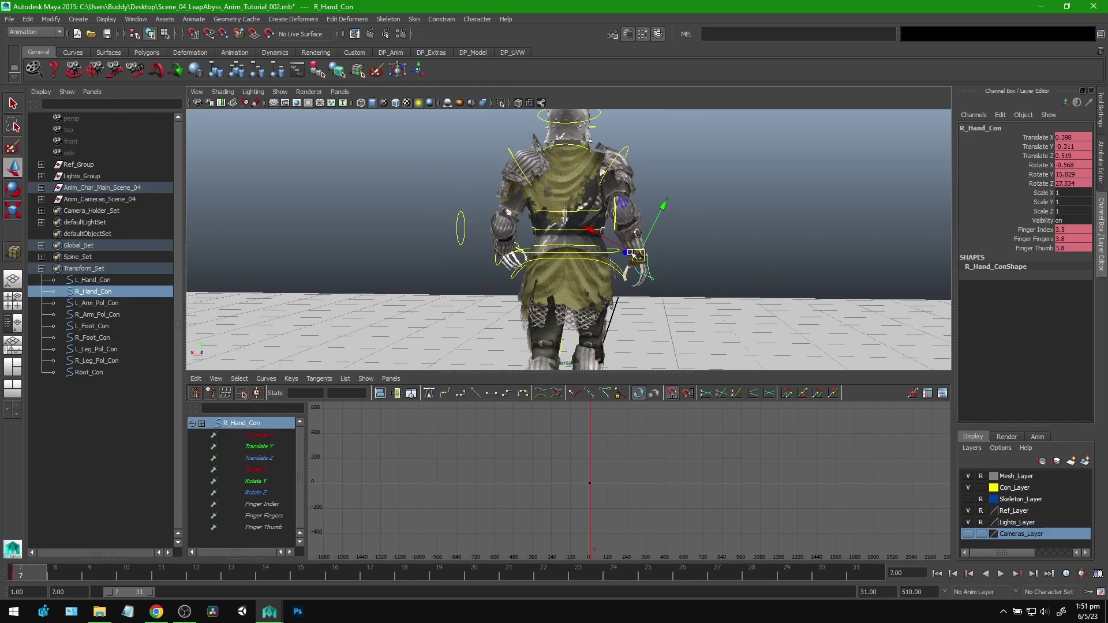
left_click(621, 205)
left_click_drag(621, 206, 629, 230, "alt")
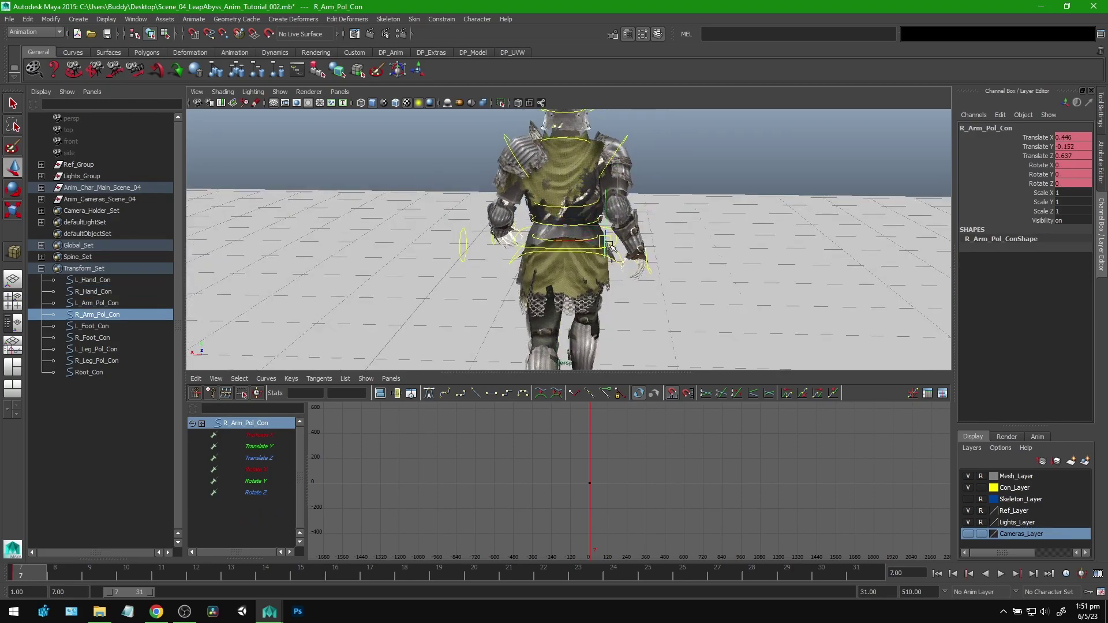
left_click(462, 245)
left_click_drag(462, 245, 465, 269, "alt")
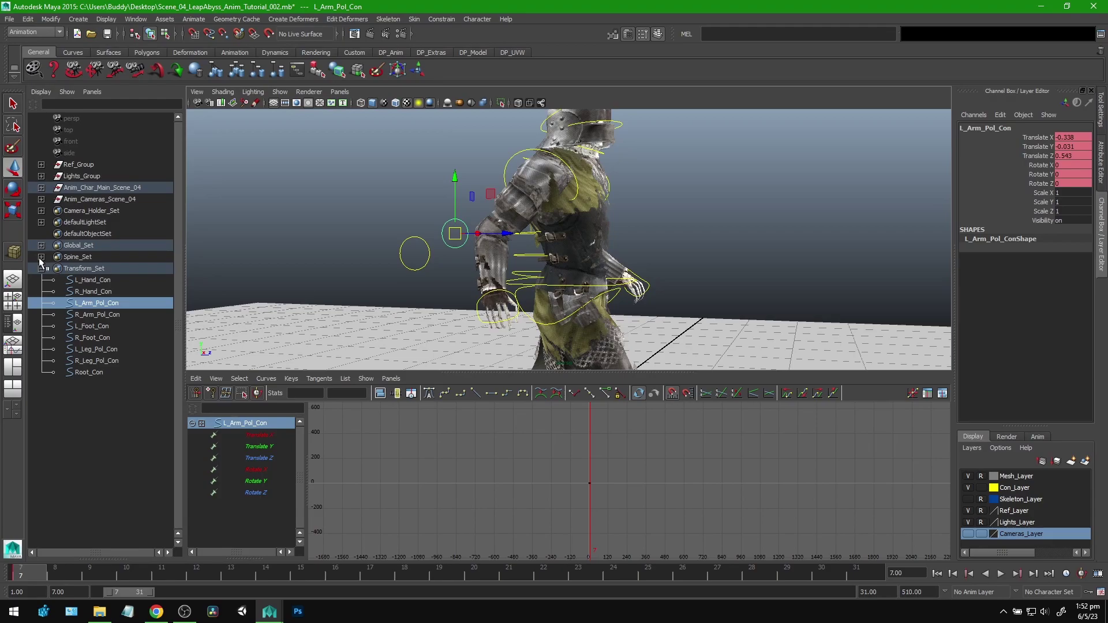
Lean the torso forward by rotating Spine_1_Con, Spine_2_Con and Spine_3_Con together to Rotate X 5.332.
left_click(41, 257)
left_click_drag(96, 292, 96, 315)
left_click_drag(599, 242, 598, 216)
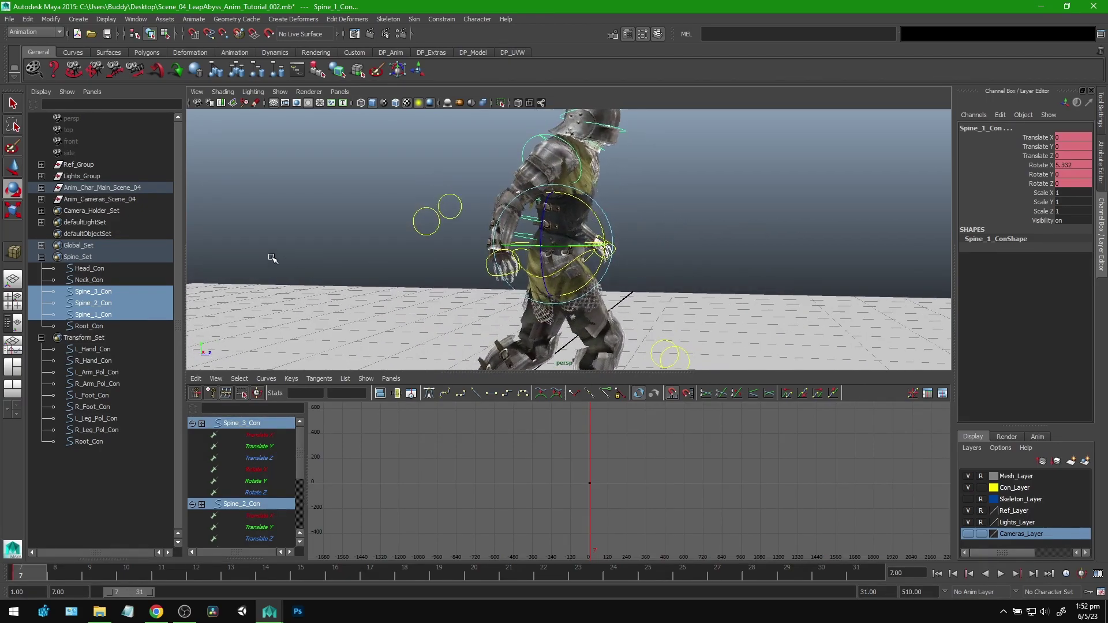
right_click_drag(741, 258, 626, 246, "alt")
left_click(597, 237)
left_click_drag(598, 238, 613, 272, "alt")
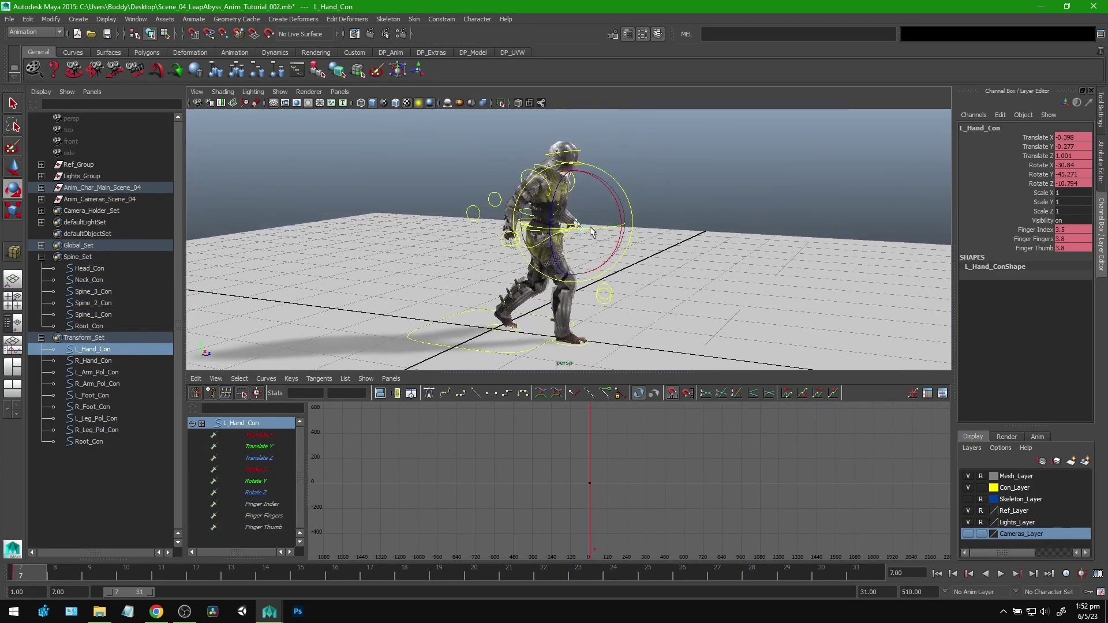
key("q")
left_click_drag(682, 247, 632, 213, "alt")
Key the translate and rotate channels of all Global_Set controls at frame 7, plus both hand controls' finger channels.
left_click(41, 257)
left_click(41, 245)
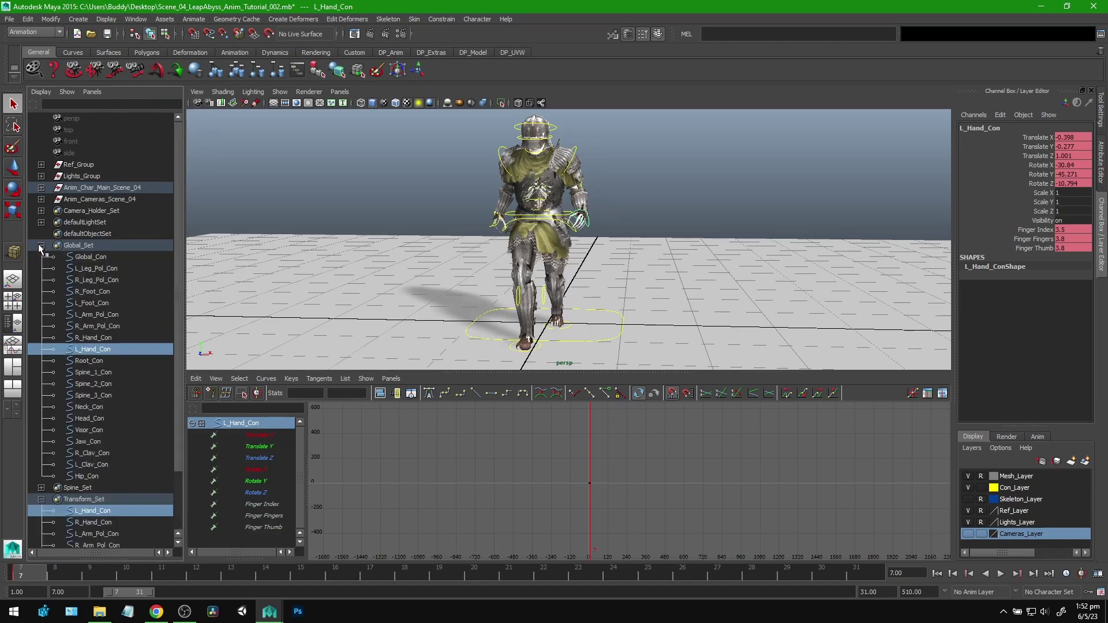
left_click(88, 257)
left_click(93, 476, "shift")
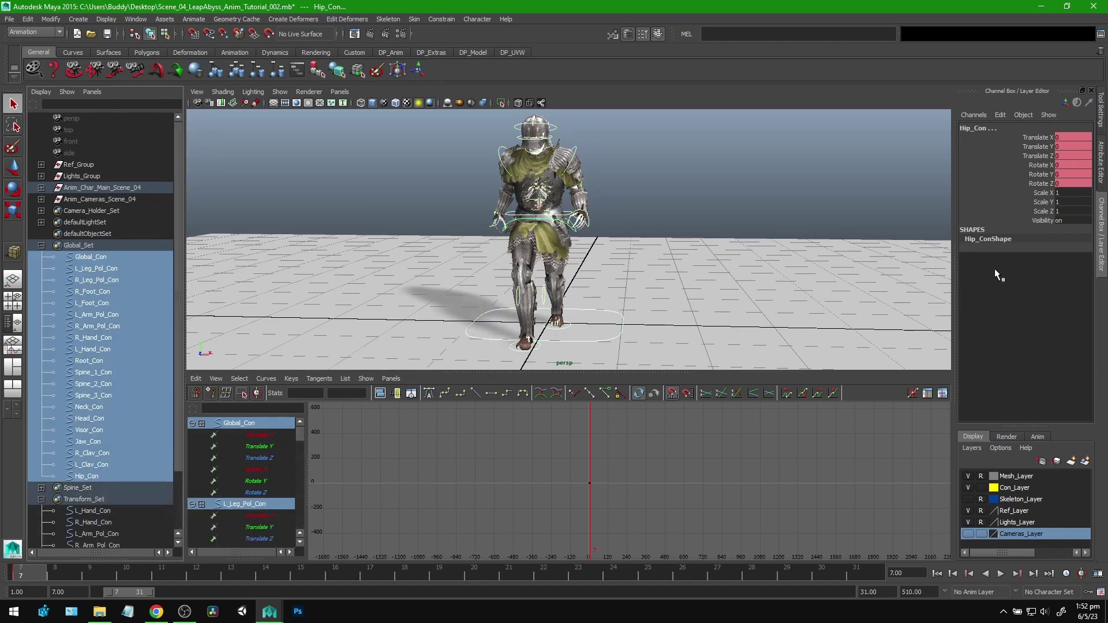
left_click_drag(1047, 140, 1049, 155)
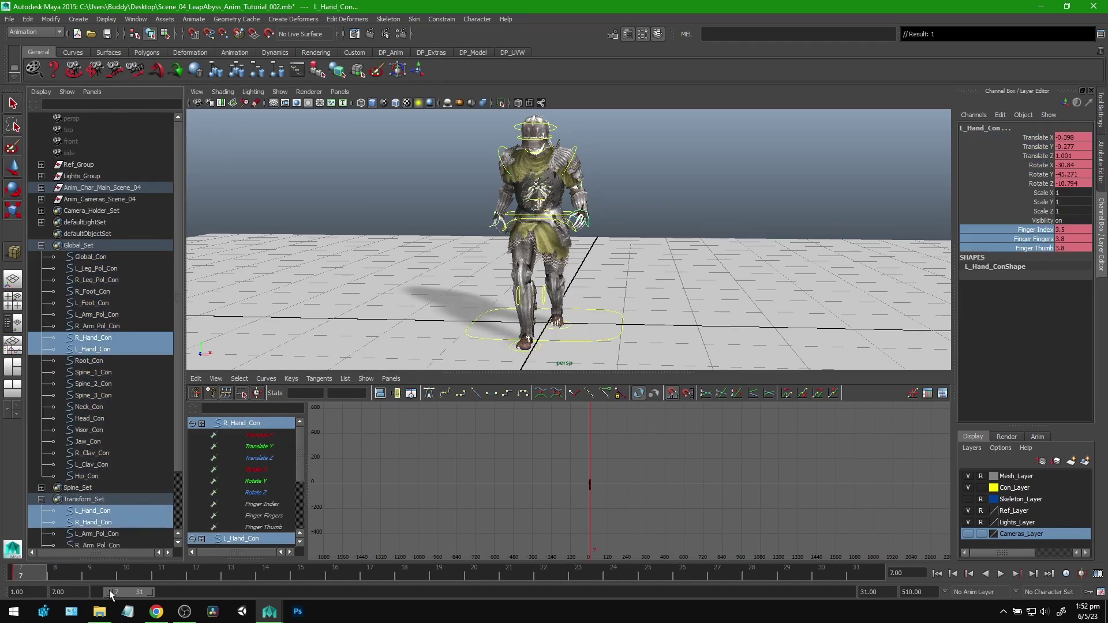
Extend the playback range back to frame 1 and play the transition from the default pose into the stride.
left_click_drag(109, 592, 98, 593)
left_click_drag(555, 281, 654, 280, "alt")
key("alt+v")
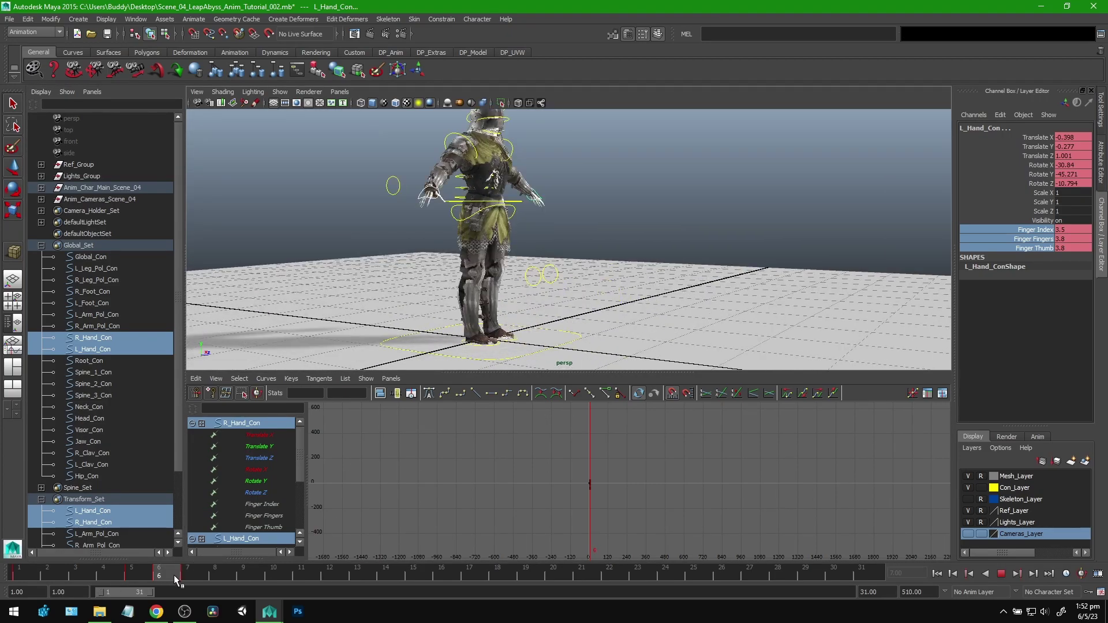
key("alt+v")
left_click_drag(648, 281, 711, 282, "alt")
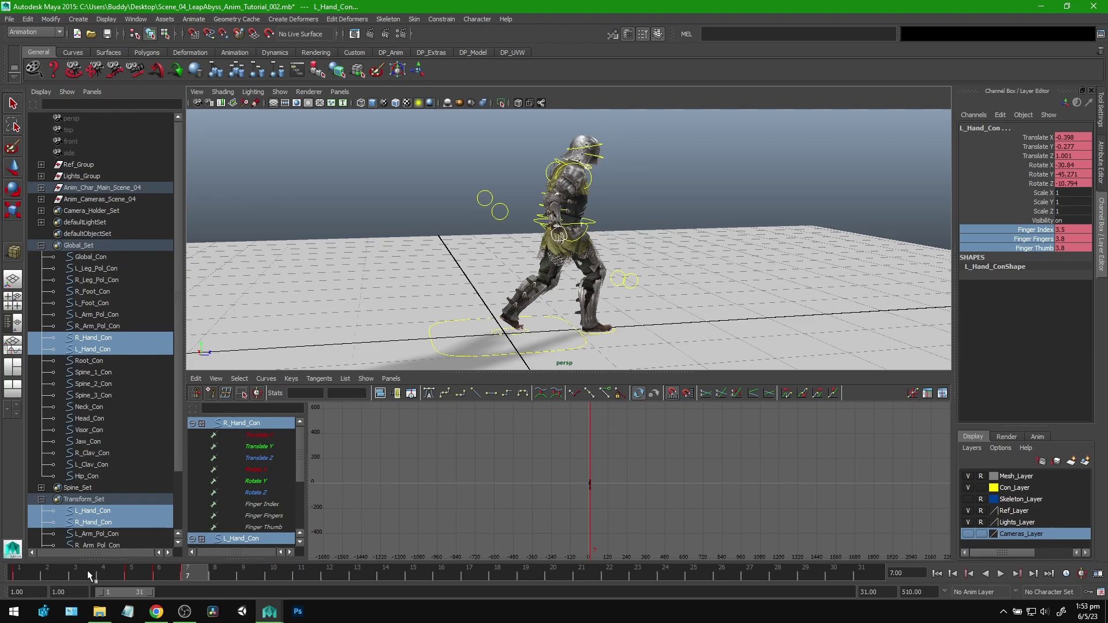
Set the playback range to start at frame 7.
left_click(79, 592)
mouse_move(206, 566)
left_mouse_down()
mouse_move(181, 572)
mouse_move(193, 575)
left_mouse_up()
type("7")
key("Return")
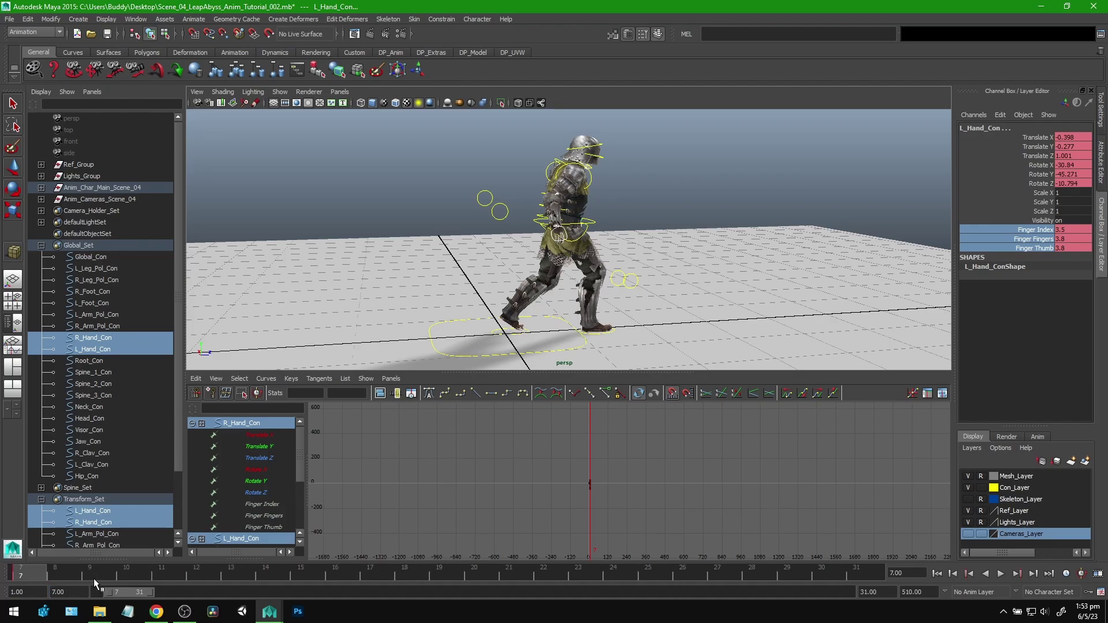
Go to frame 20 and examine the knight's legs and feet in preparation for the next stride pose.
left_click_drag(709, 245, 625, 259, "alt")
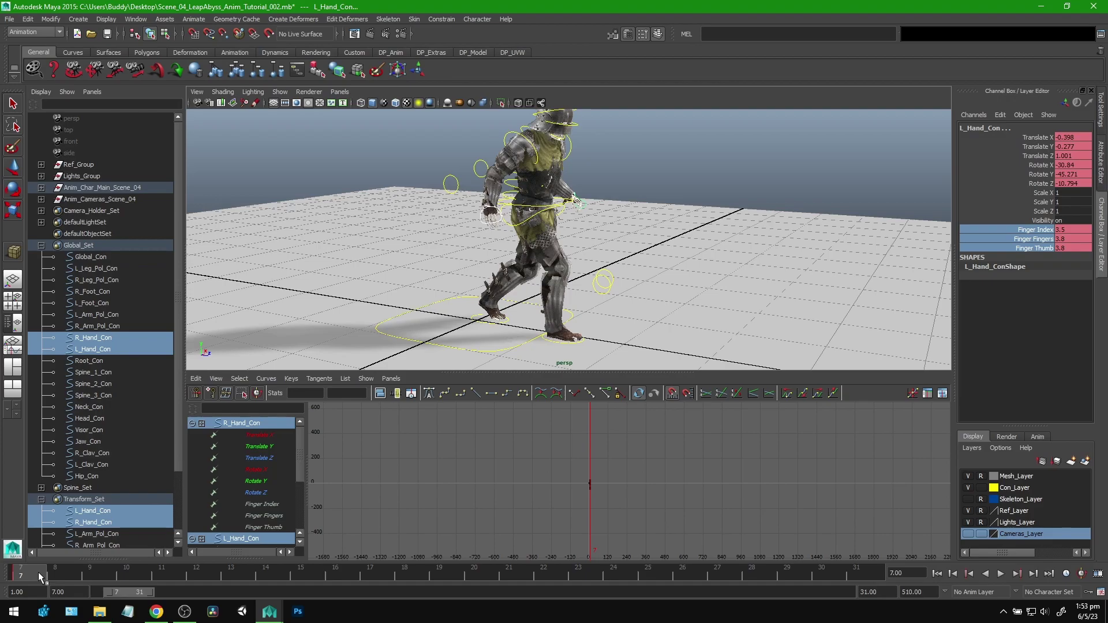
right_click_drag(604, 276, 592, 270, "alt")
middle_click_drag(591, 270, 567, 291, "alt")
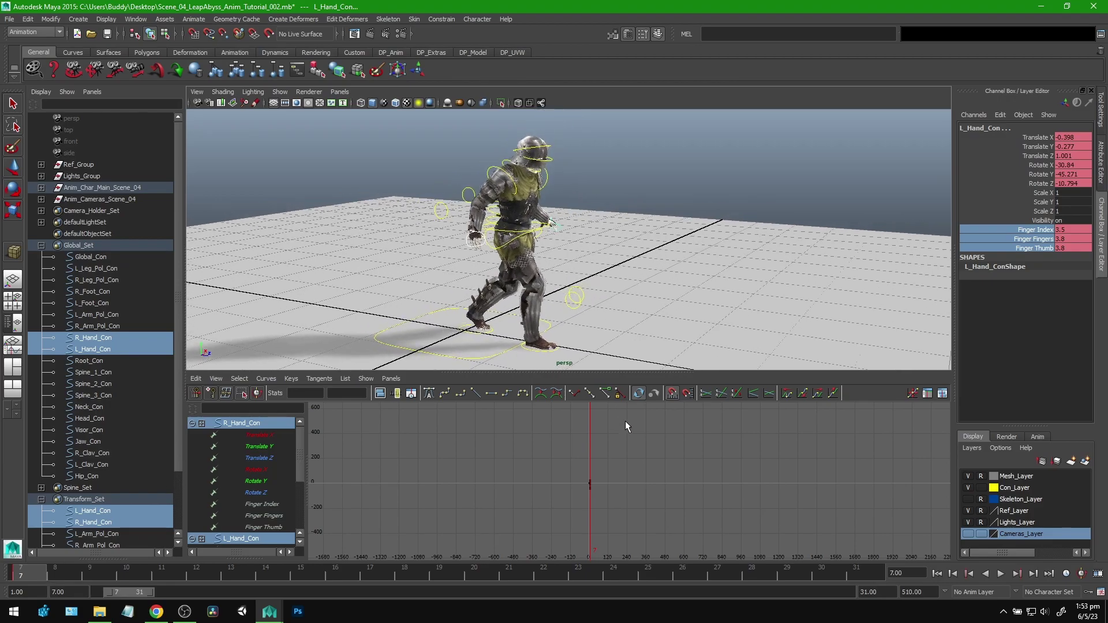
left_click(1000, 574)
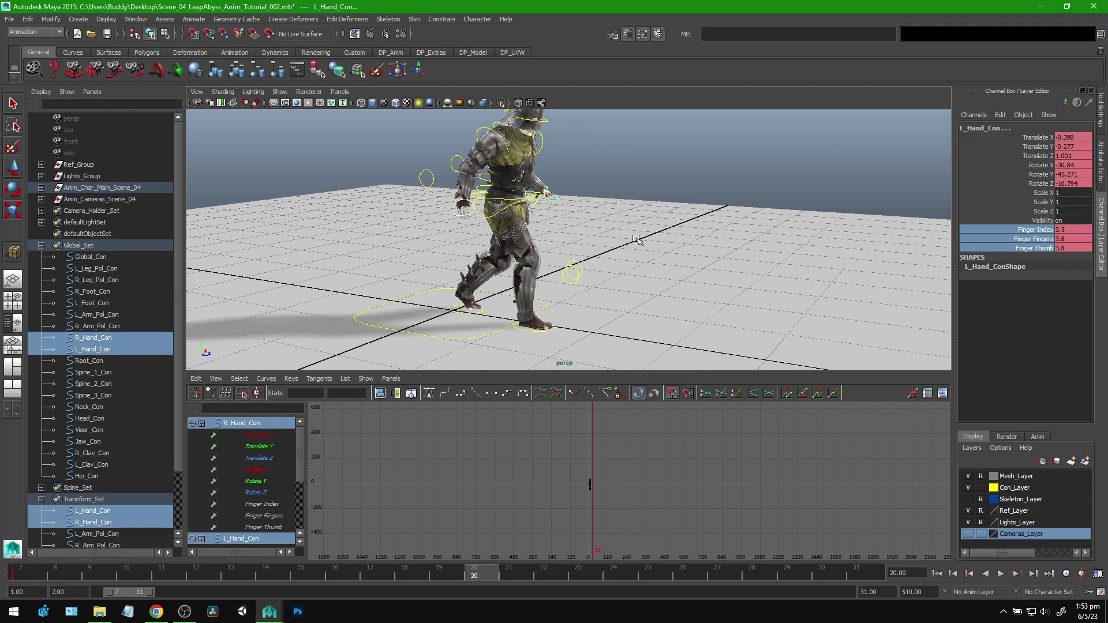
left_click_drag(639, 240, 599, 242, "alt")
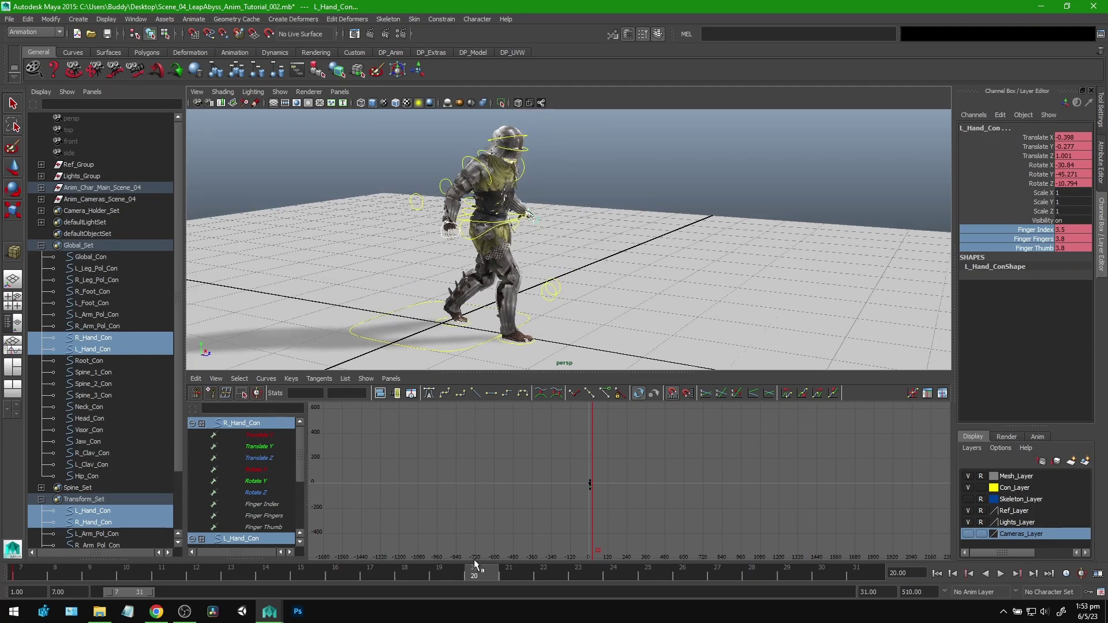
right_click_drag(400, 295, 440, 312, "alt")
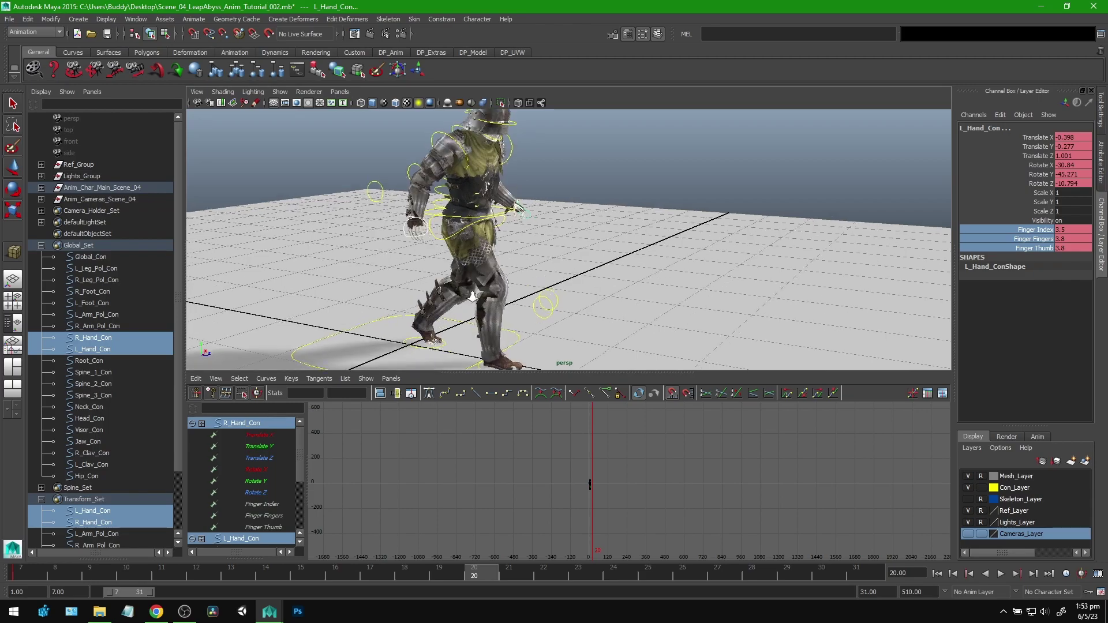
middle_click_drag(440, 312, 470, 273, "alt")
right_click_drag(470, 273, 478, 281, "alt")
middle_click_drag(478, 281, 482, 283, "alt")
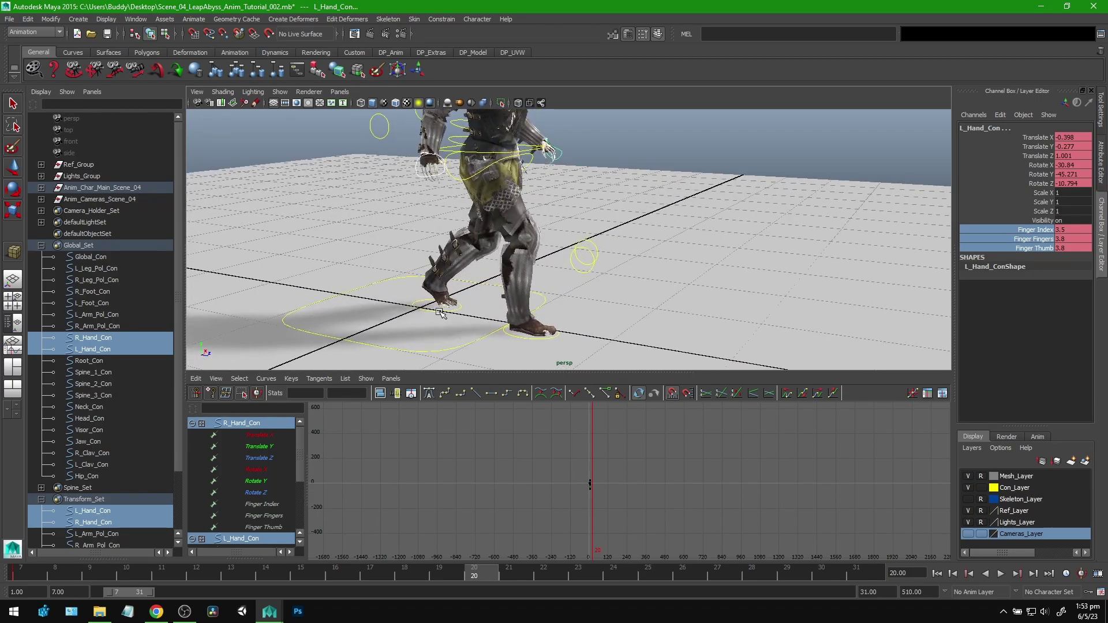
left_click_drag(440, 313, 486, 300, "alt")
right_click_drag(486, 300, 471, 293, "alt")
middle_click_drag(471, 294, 476, 282, "alt")
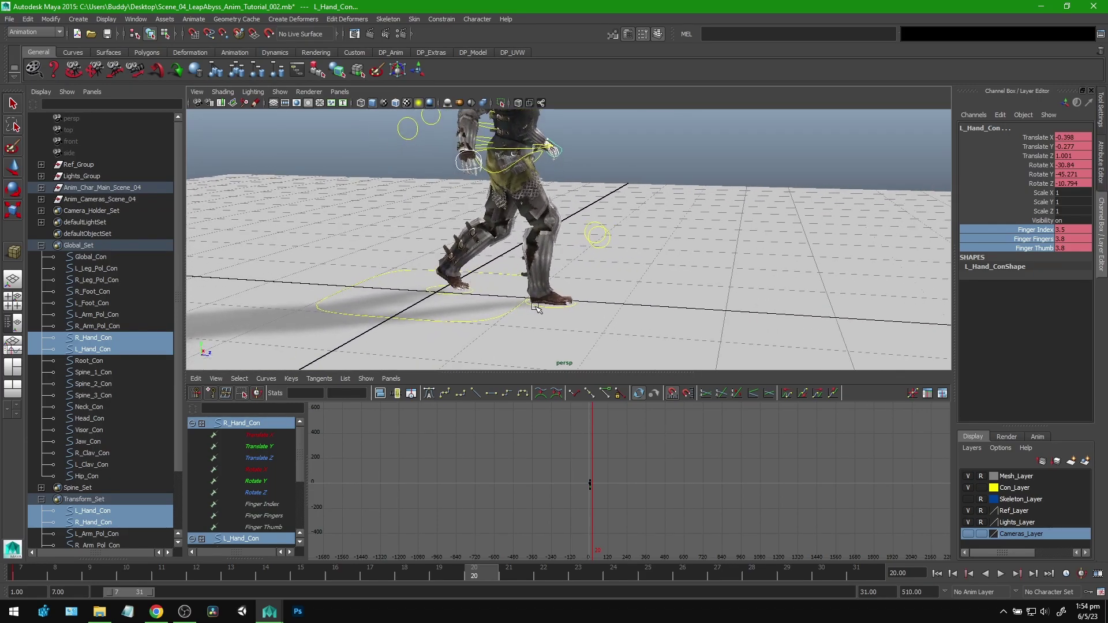
Select all Transform_Set controls except R_Foot_Con and move them forward together, bringing Root_Con to Translate Z 1.973.
left_click(41, 246)
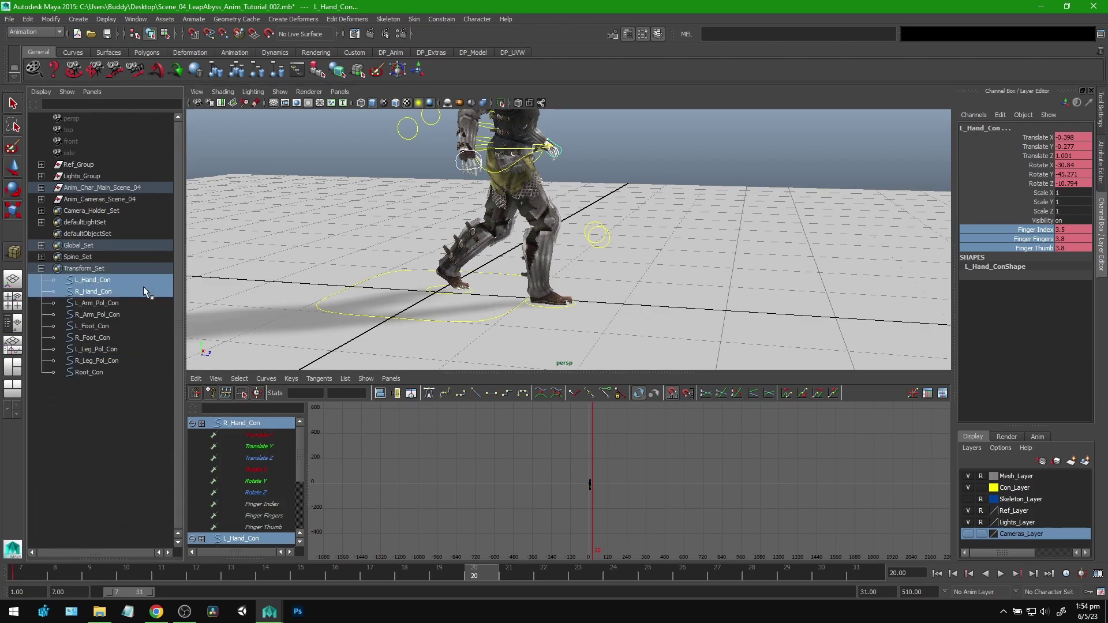
left_click(100, 282)
left_click(105, 370, "shift")
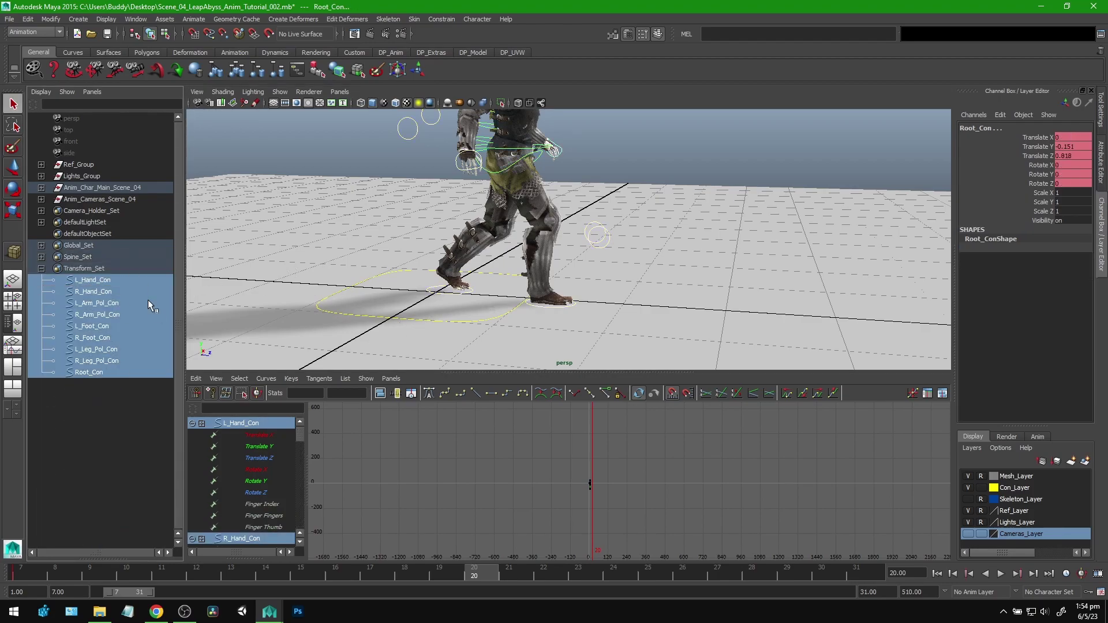
left_click_drag(571, 278, 576, 201, "alt")
key("w")
key("ctrl+z")
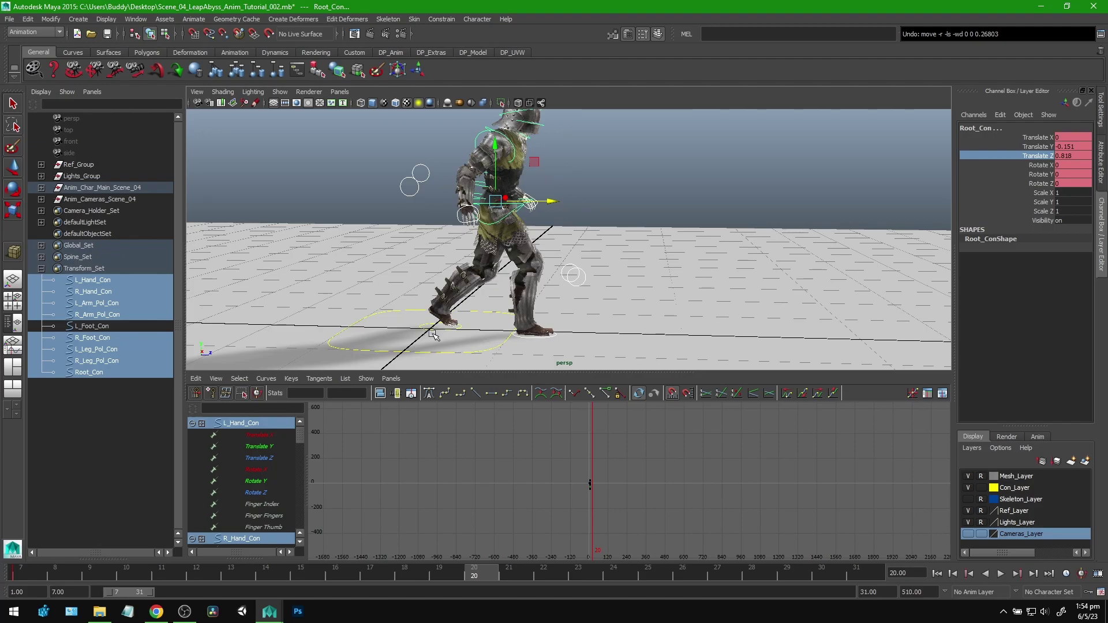
key("ctrl+z")
key("ctrl+z")
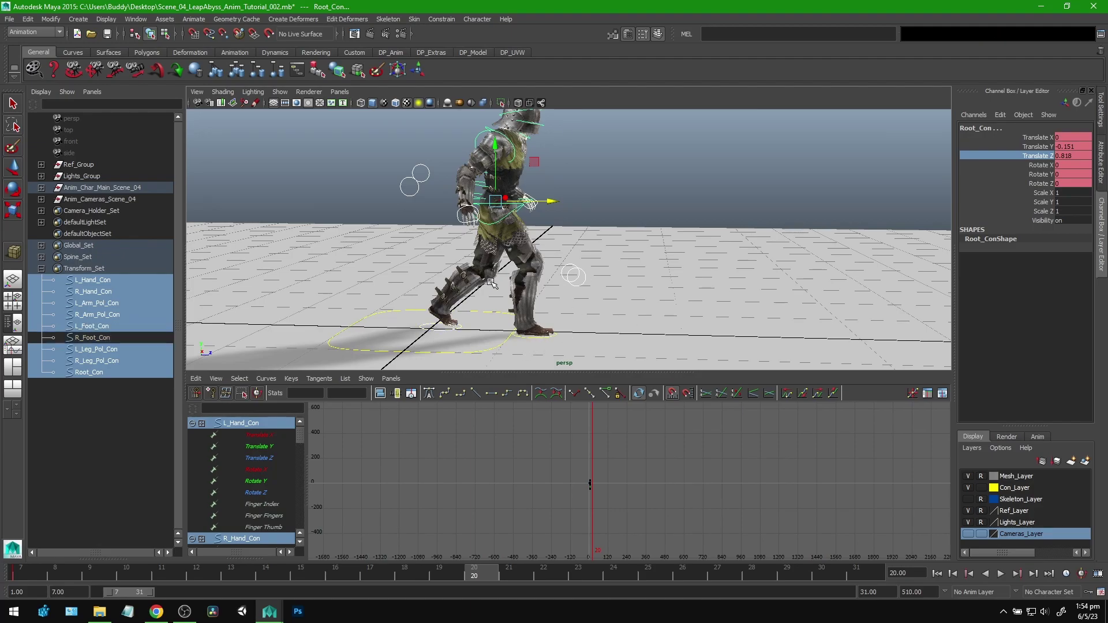
left_click_drag(552, 206, 651, 216)
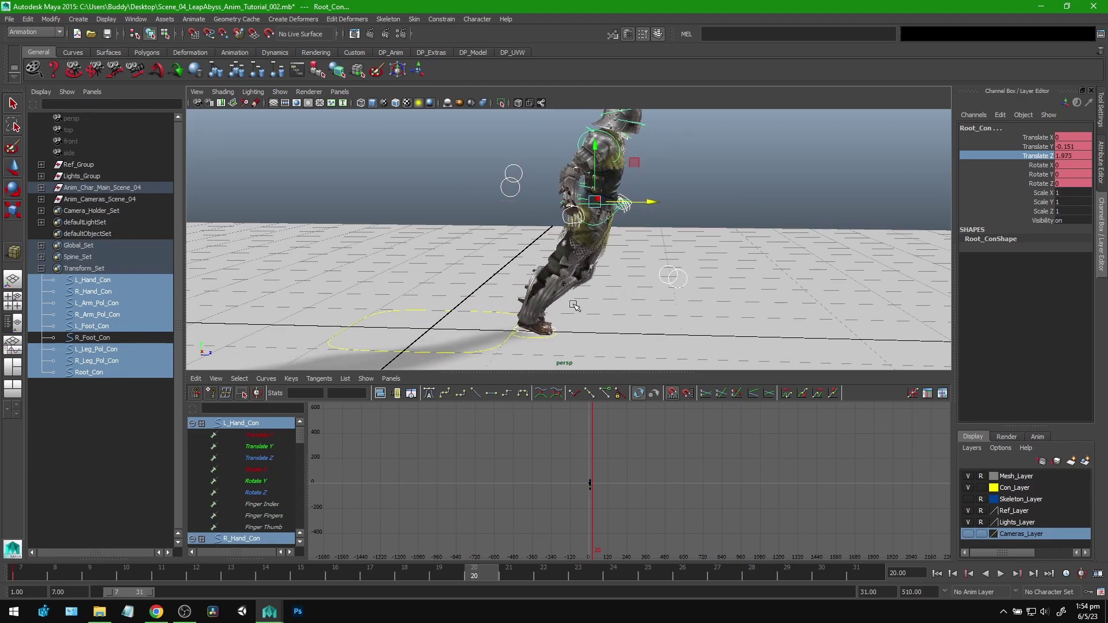
Move L_Foot_Con ahead of the right foot to Translate Z 2.307 and set its Foot Roll to 0.
right_click_drag(575, 306, 645, 283, "alt")
mouse_move(645, 282)
left_mouse_down("alt")
mouse_move(747, 297)
mouse_move(664, 292)
left_mouse_up("alt")
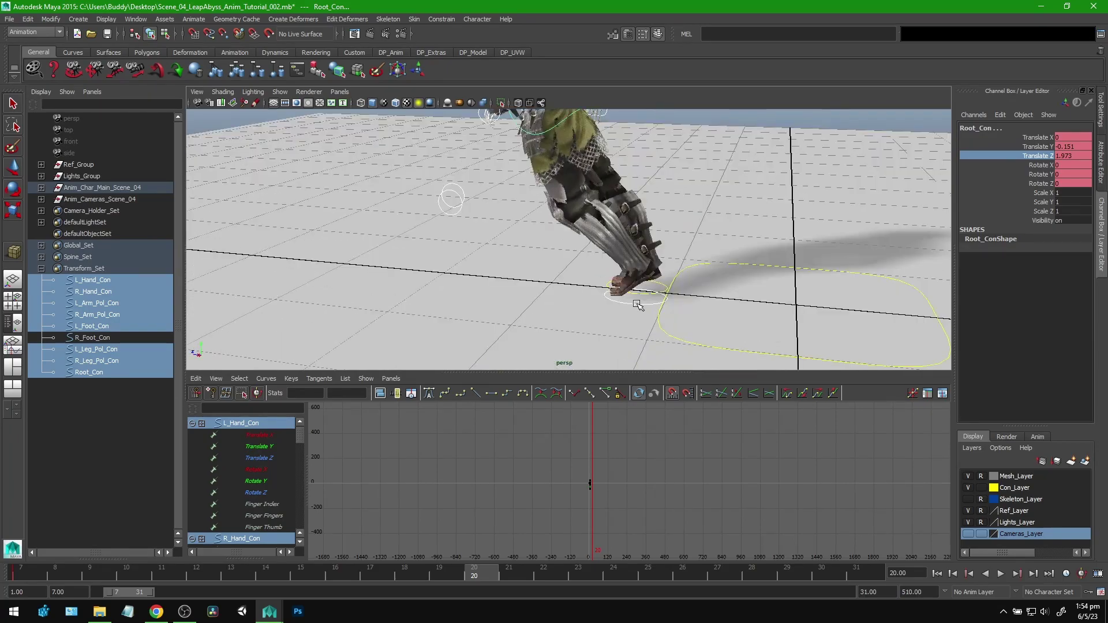
left_click(534, 292)
left_click_drag(534, 291, 455, 289)
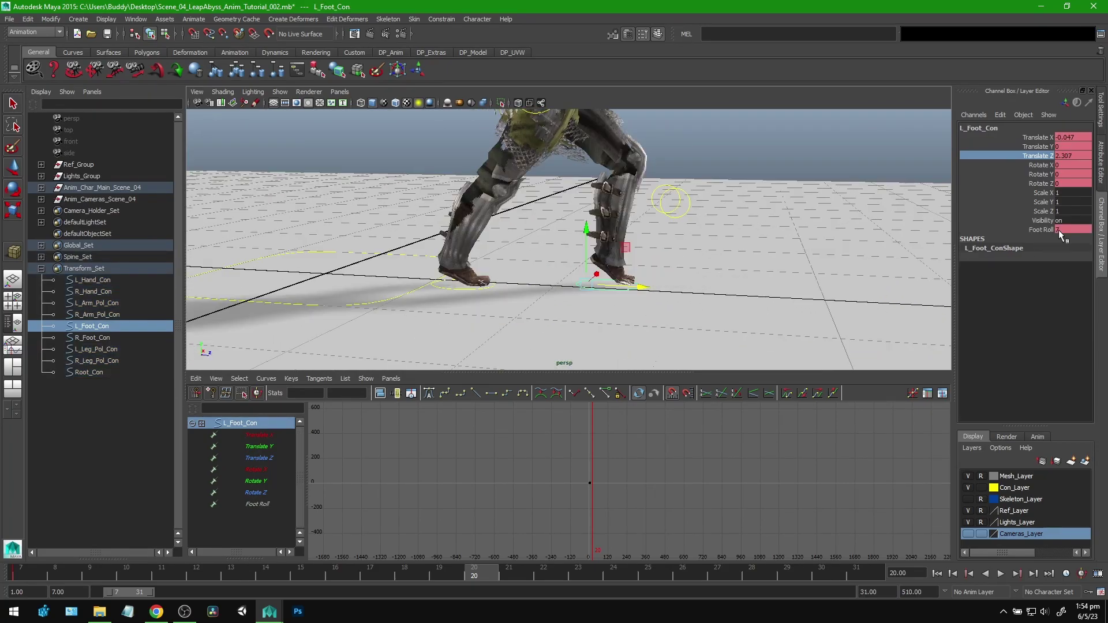
left_click_drag(1061, 230, 958, 230)
type("0")
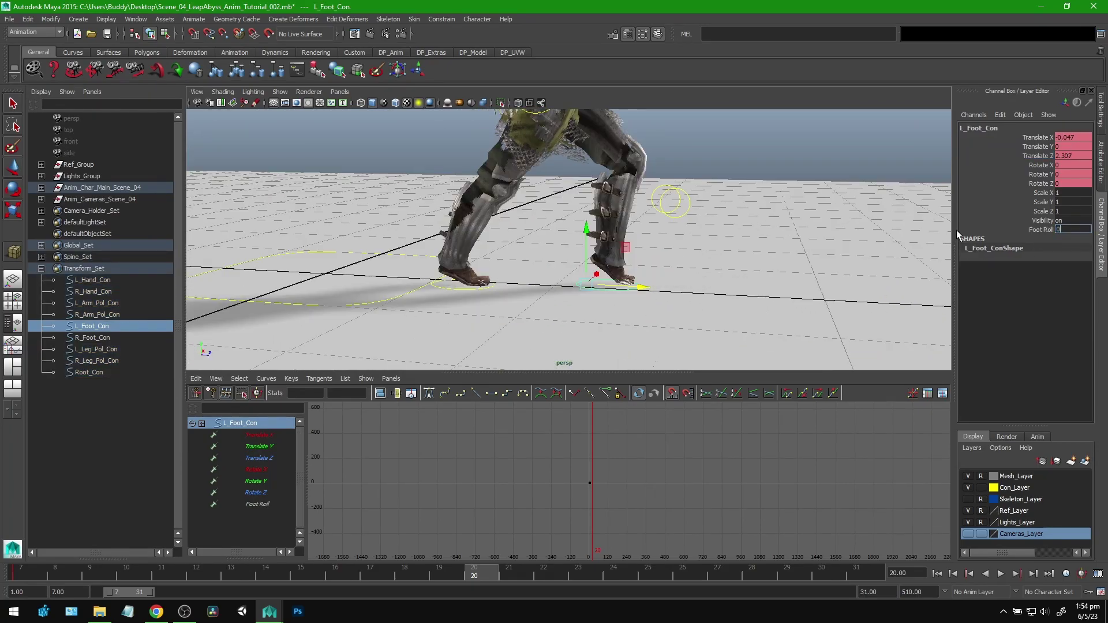
key("Return")
Set R_Foot_Con's Foot Roll to 7.
left_click(449, 289)
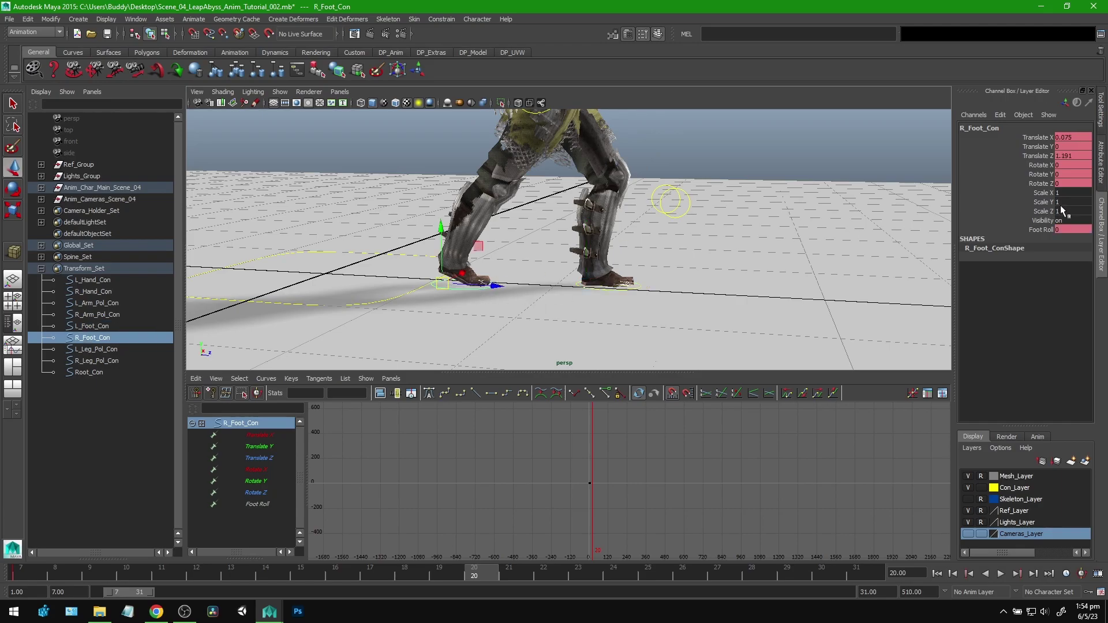
type("7")
key("Return")
Move L_Foot_Con farther forward to Translate Z 2.463 to lengthen the stride.
scroll(629, 267, "down", 3)
mouse_move(629, 267)
middle_mouse_down("alt")
mouse_move(625, 338)
mouse_move(629, 265)
middle_mouse_up("alt")
left_click(620, 293)
left_click(638, 285)
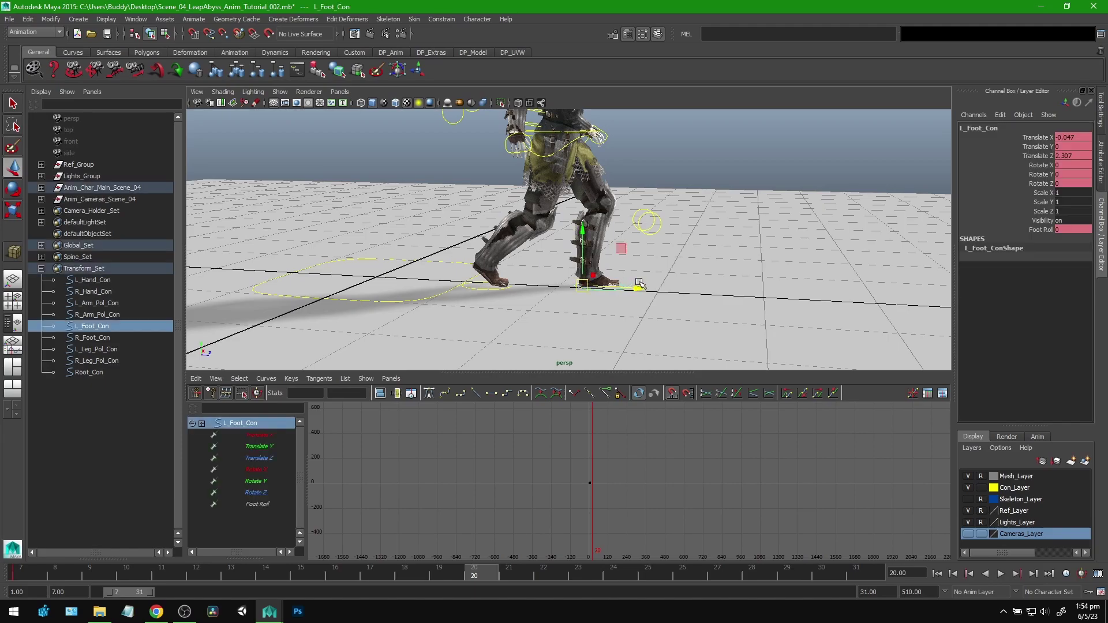
left_click_drag(639, 287, 513, 218)
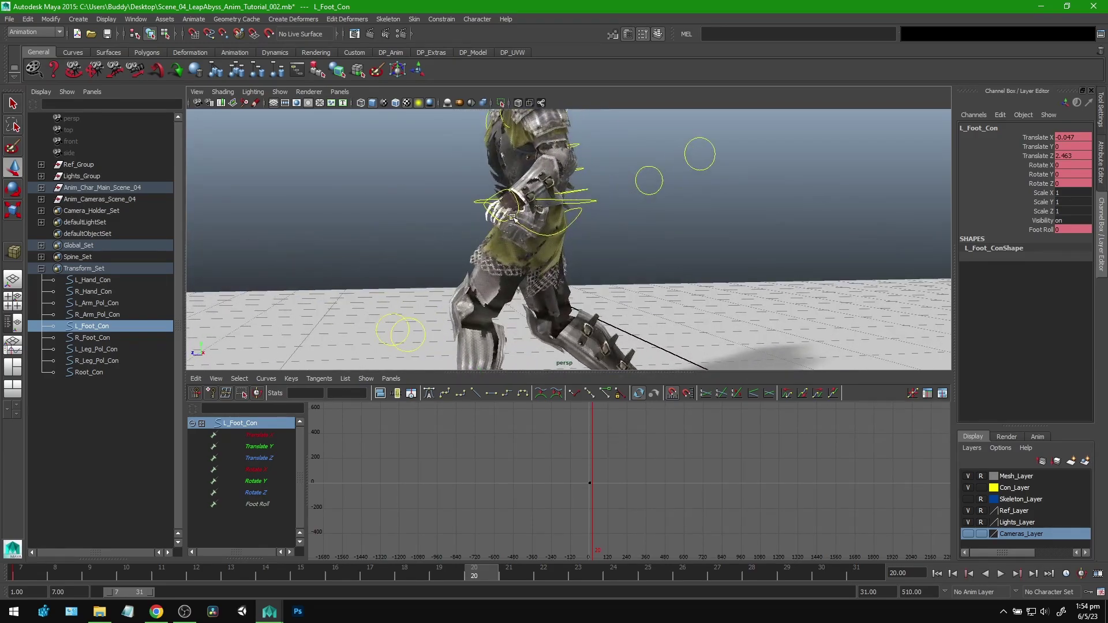
Move L_Hand_Con backward and rotate it so the left arm swings back beside the body.
left_click(513, 218)
left_click_drag(624, 220, 595, 225, "alt")
left_click_drag(514, 206, 582, 212)
key("e")
left_click_drag(641, 230, 534, 215, "alt")
key("w")
left_click_drag(479, 210, 568, 215, "alt")
Pose R_Hand_Con forward at Translate 0.524, -0.278, 2.396 and Rotate -35.187, 30.185, 17.215, and collapse Transform_Set.
left_click(518, 227)
key("e")
left_click_drag(440, 235, 524, 235)
key("w")
scroll(524, 235, "up", 3)
left_click(41, 269)
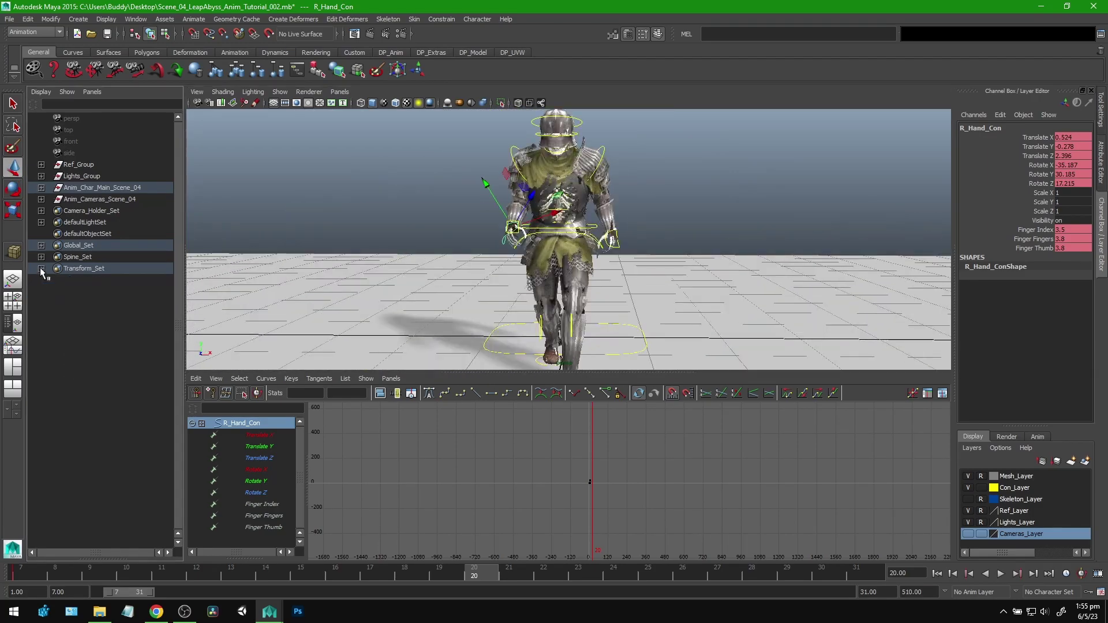
Key the Translate and Rotate channels of every Global_Set control at frame 20, plus Foot Roll on both feet.
left_click(41, 245)
left_click(90, 257)
left_click(89, 476, "shift")
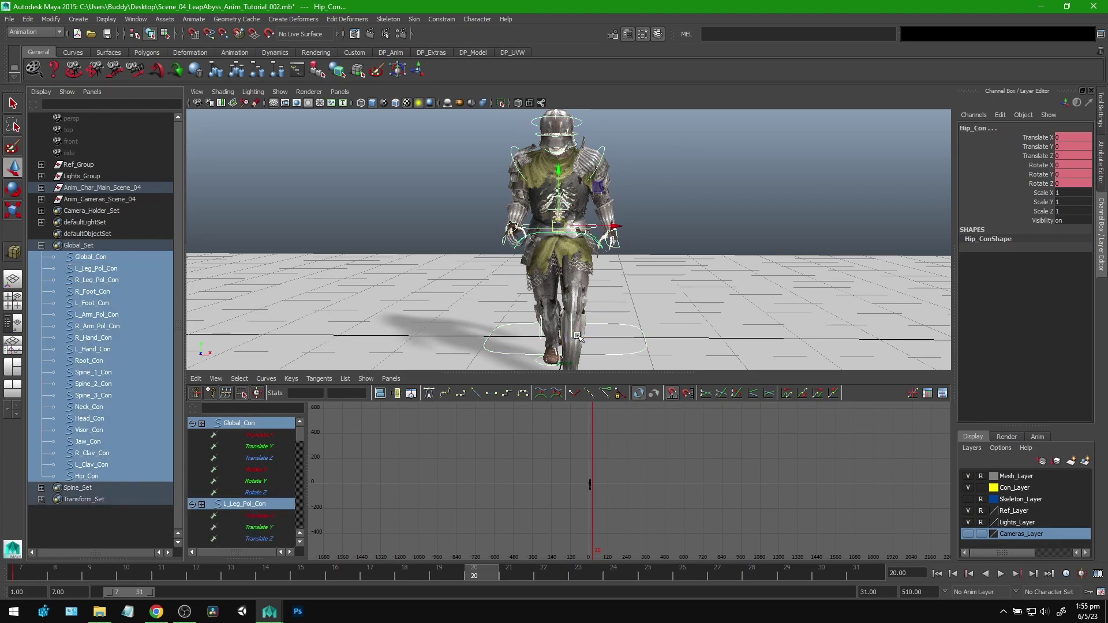
left_click_drag(1034, 138, 1042, 183)
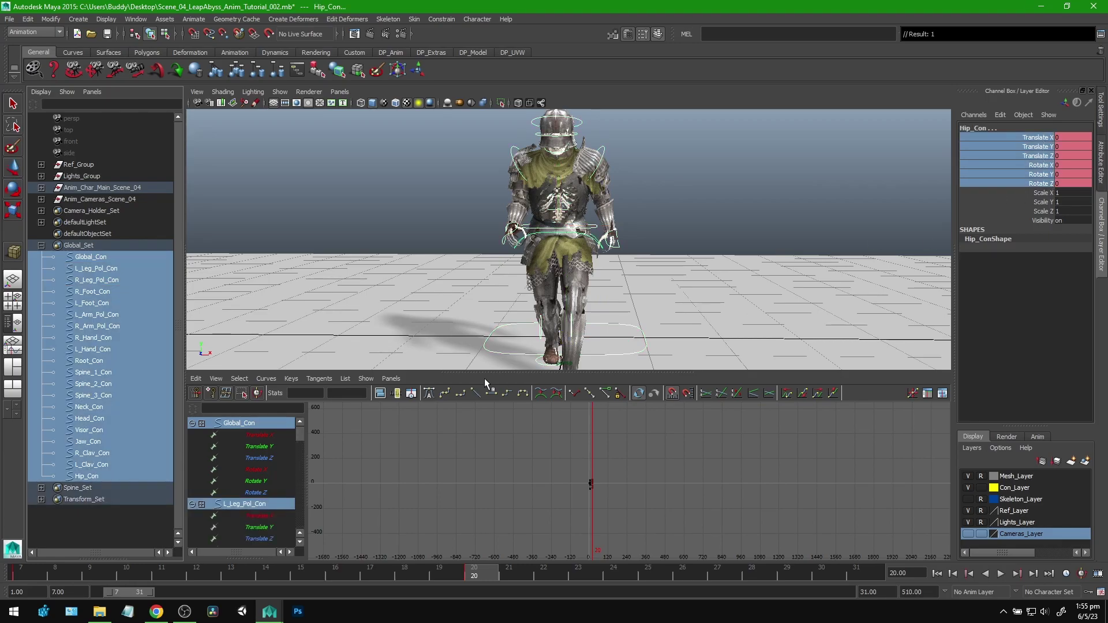
left_click(41, 245)
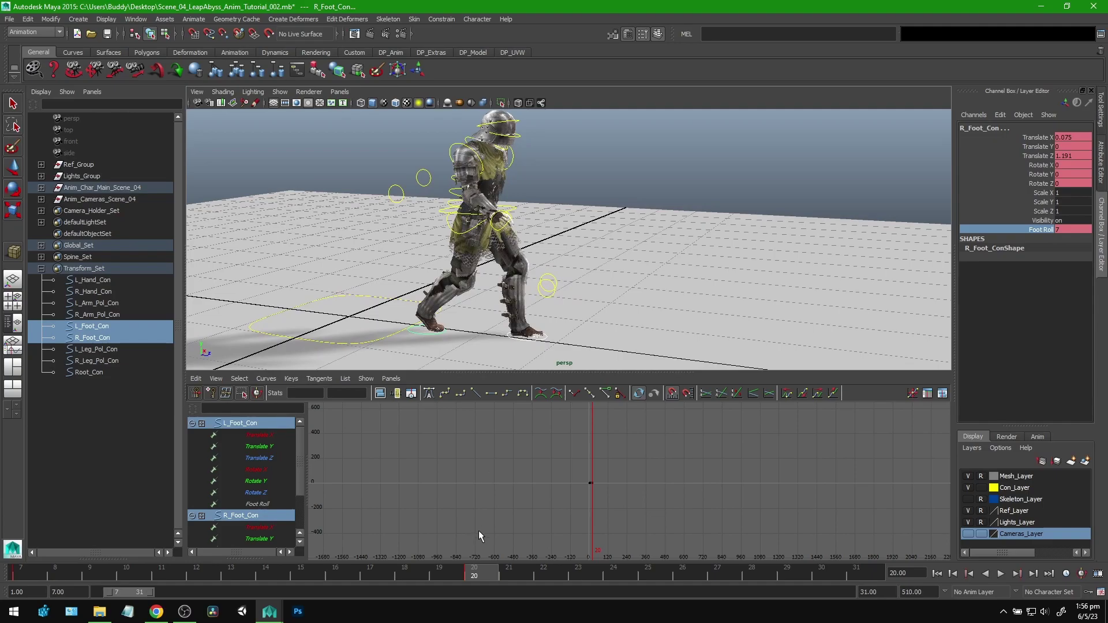
Play back the first stride and extend the playback range to frame 44.
key("alt+v")
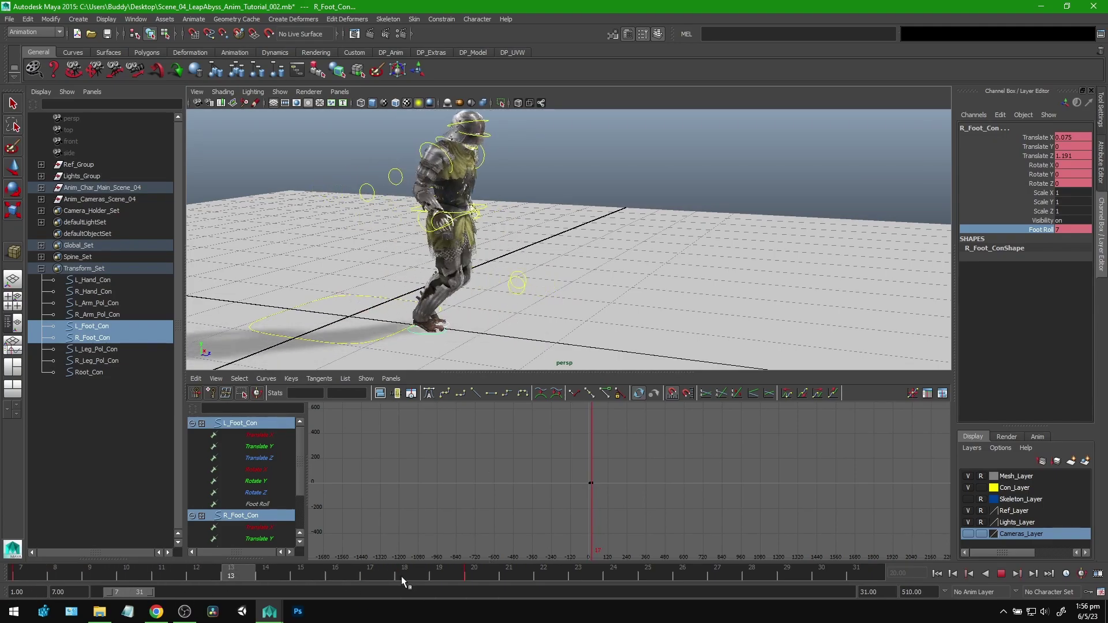
left_click_drag(617, 576, 867, 564)
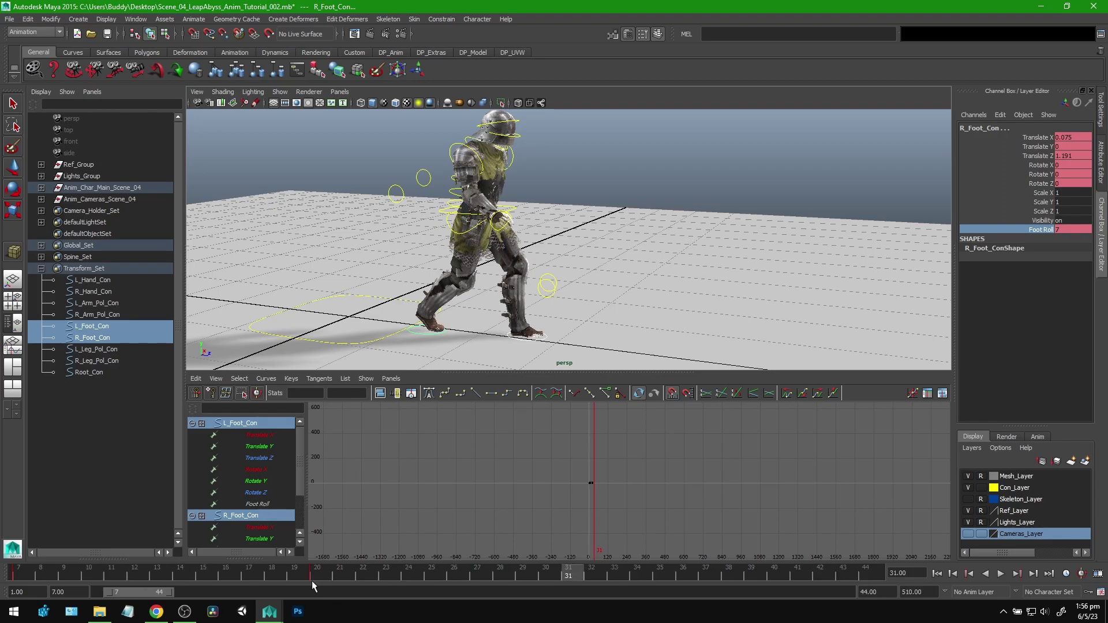
key("alt+v")
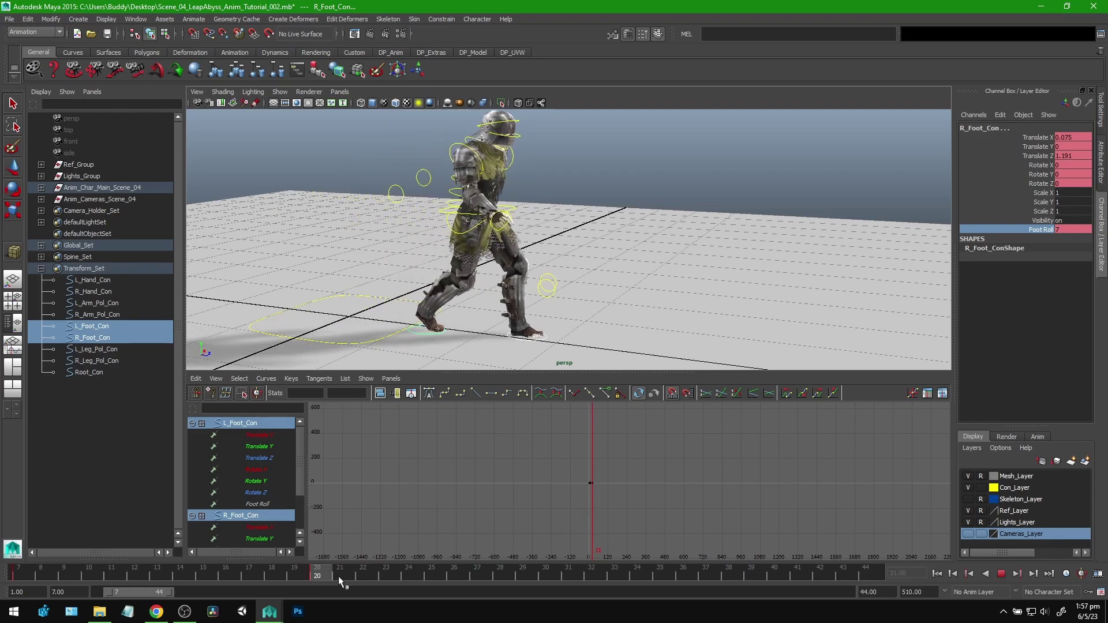
key("alt+v")
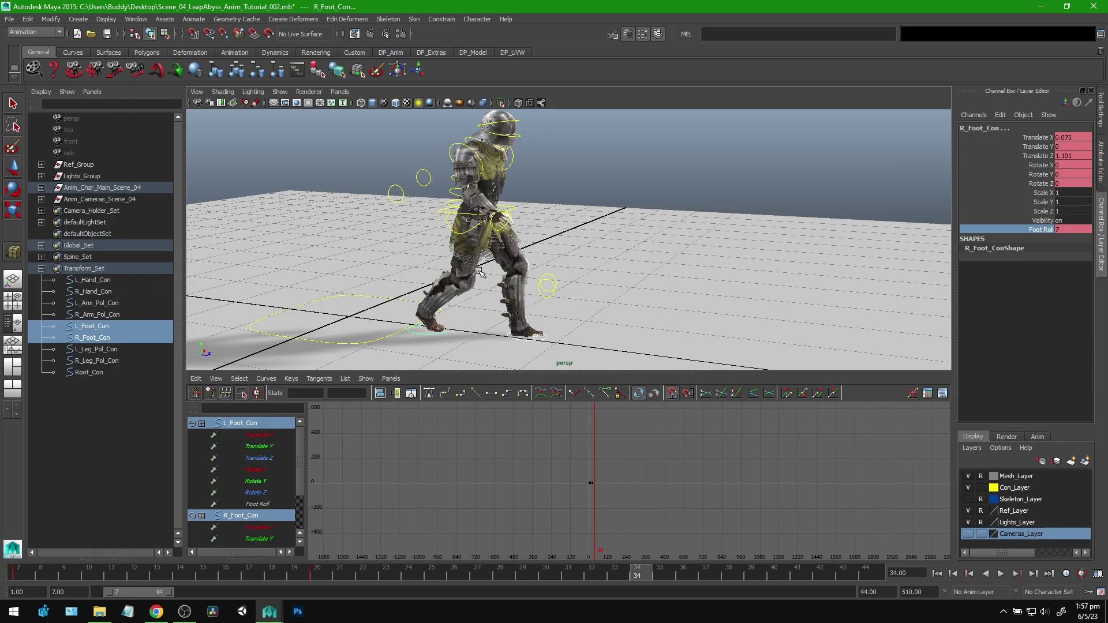
At frame 34, move all Transform_Set controls except L_Foot_Con forward about 1.26 units along Z.
left_click_drag(507, 307, 364, 292, "alt")
right_click_drag(364, 292, 440, 312, "alt")
right_click_drag(615, 302, 510, 300, "alt")
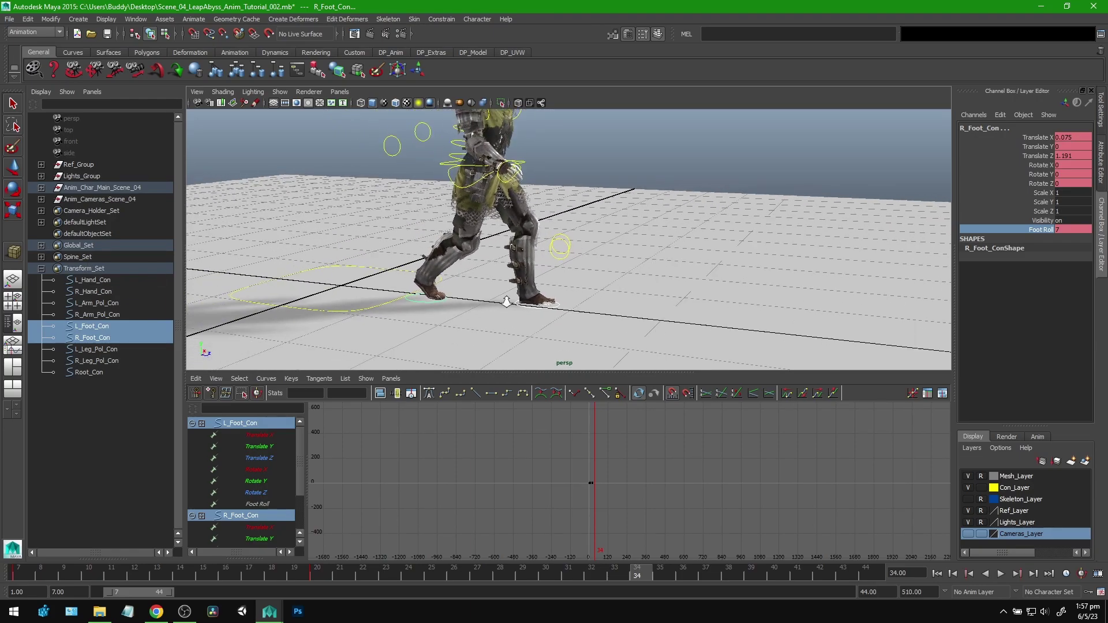
middle_click_drag(509, 299, 512, 315, "alt")
left_click_drag(512, 316, 306, 318, "alt")
left_click(90, 281)
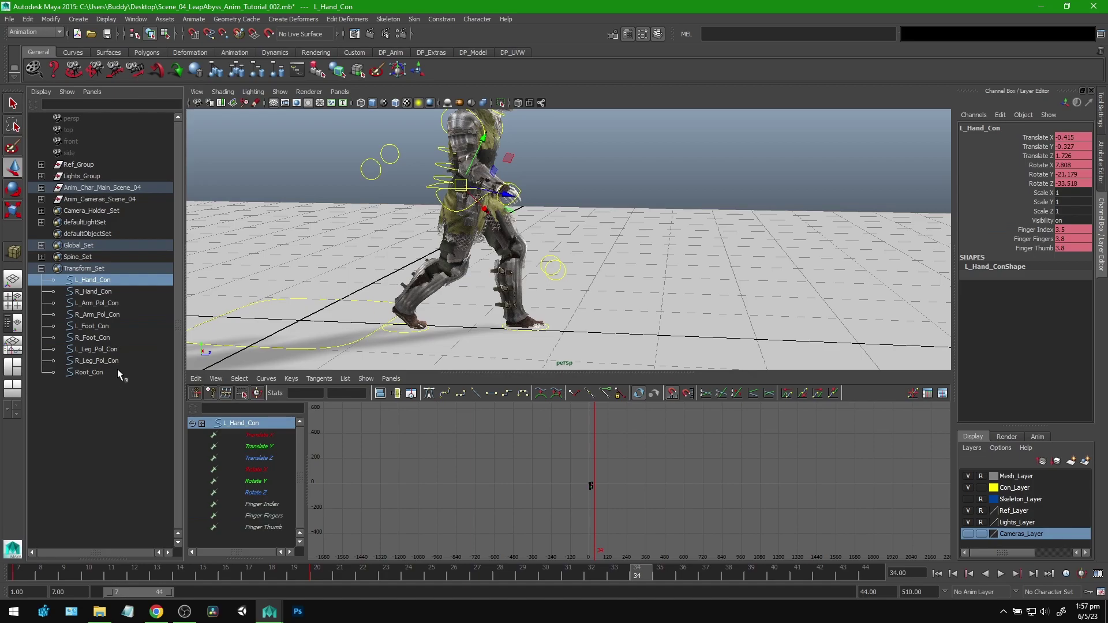
left_click(117, 373, "shift")
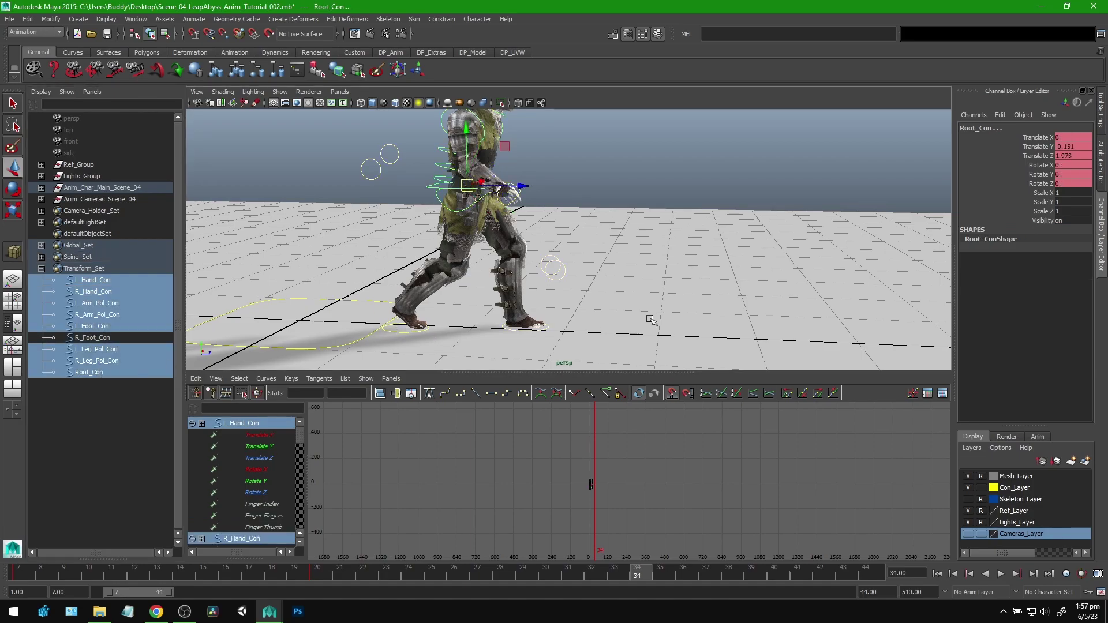
key("ctrl+z")
left_click(521, 329, "shift")
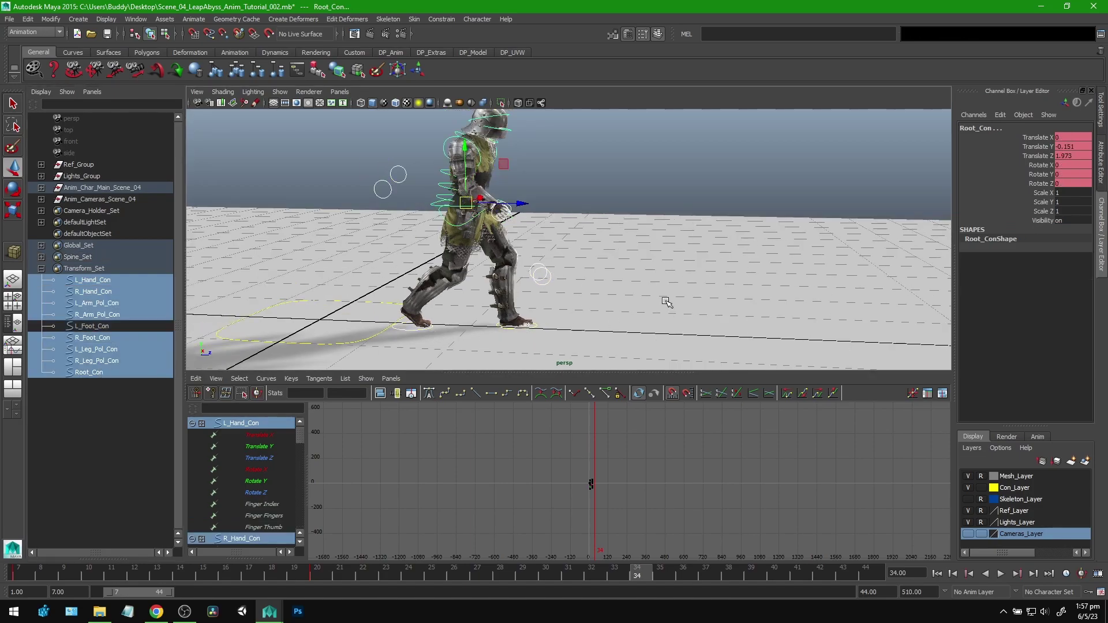
left_click_drag(520, 204, 613, 206)
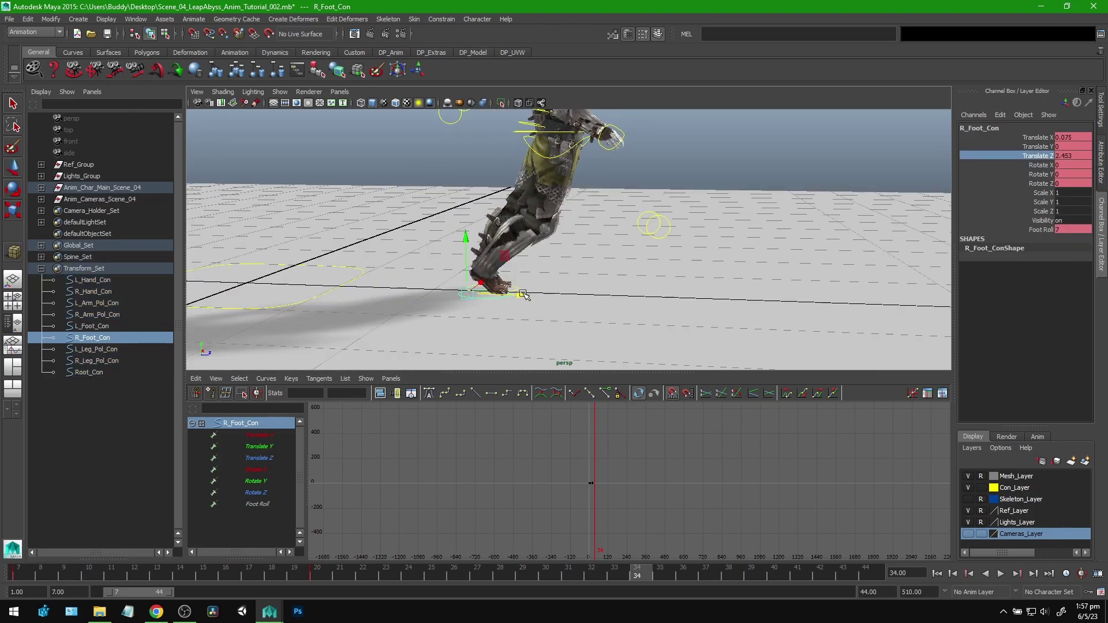
Advance R_Foot_Con to Translate Z 3.768 with Foot Roll 0, and set L_Foot_Con's Foot Roll to 7.
left_click_drag(523, 294, 663, 288)
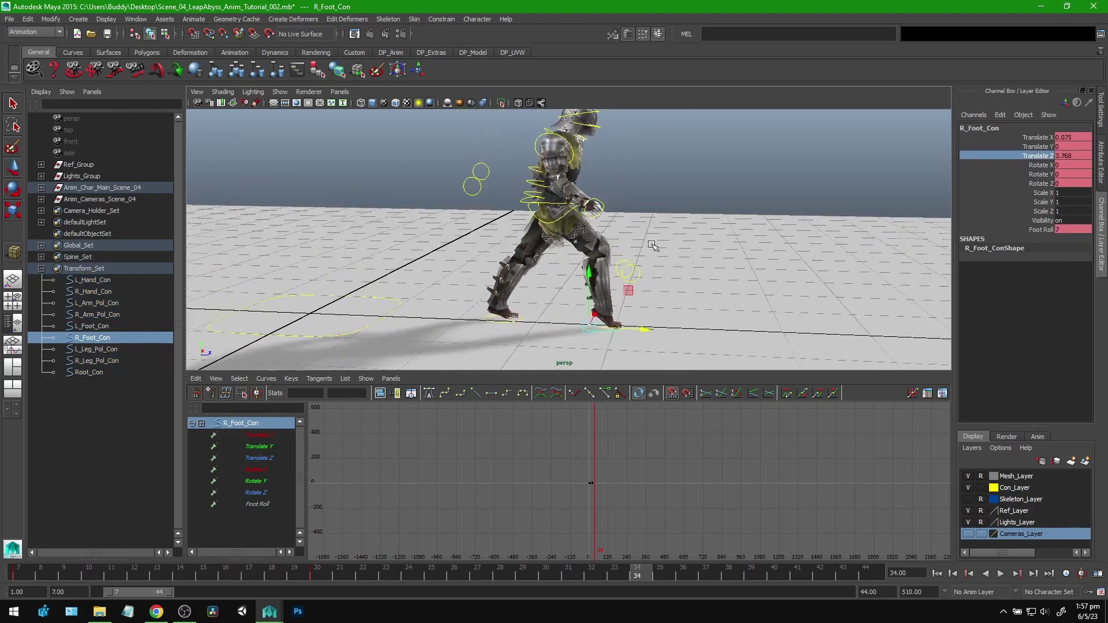
left_click(1065, 229)
type("0")
key("Return")
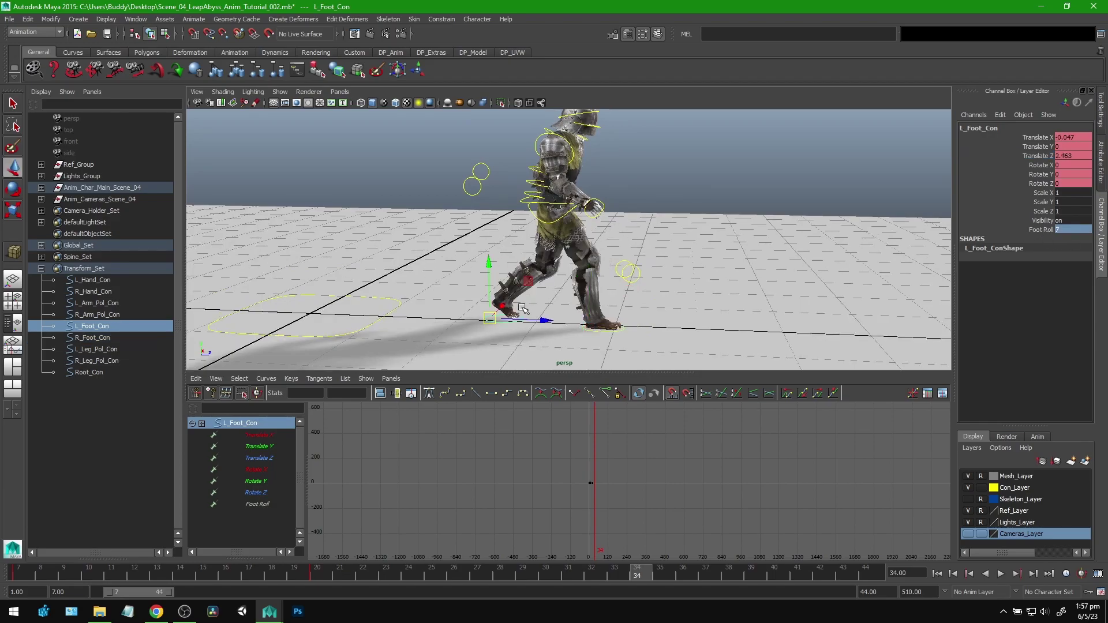
Pose the hand controls at frame 34 so the left arm swings forward and the right arm hangs back beside the body.
left_click_drag(691, 231, 525, 168, "alt")
scroll(525, 167, "up", 3)
middle_click_drag(524, 127, 524, 166, "alt")
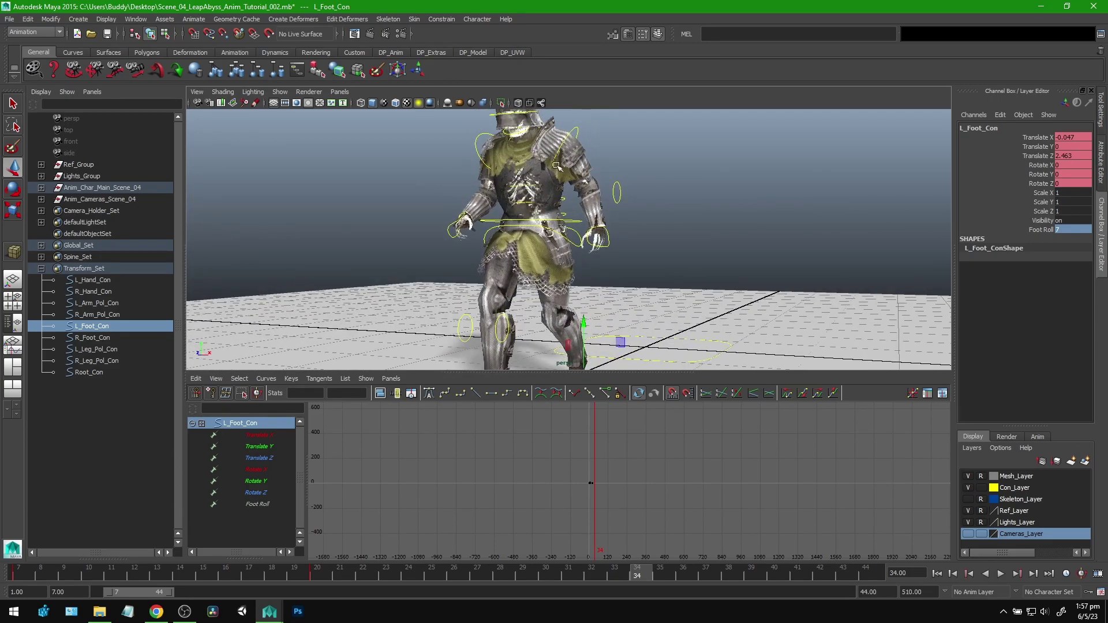
left_click_drag(579, 192, 538, 260, "alt")
right_click_drag(538, 260, 566, 273, "alt")
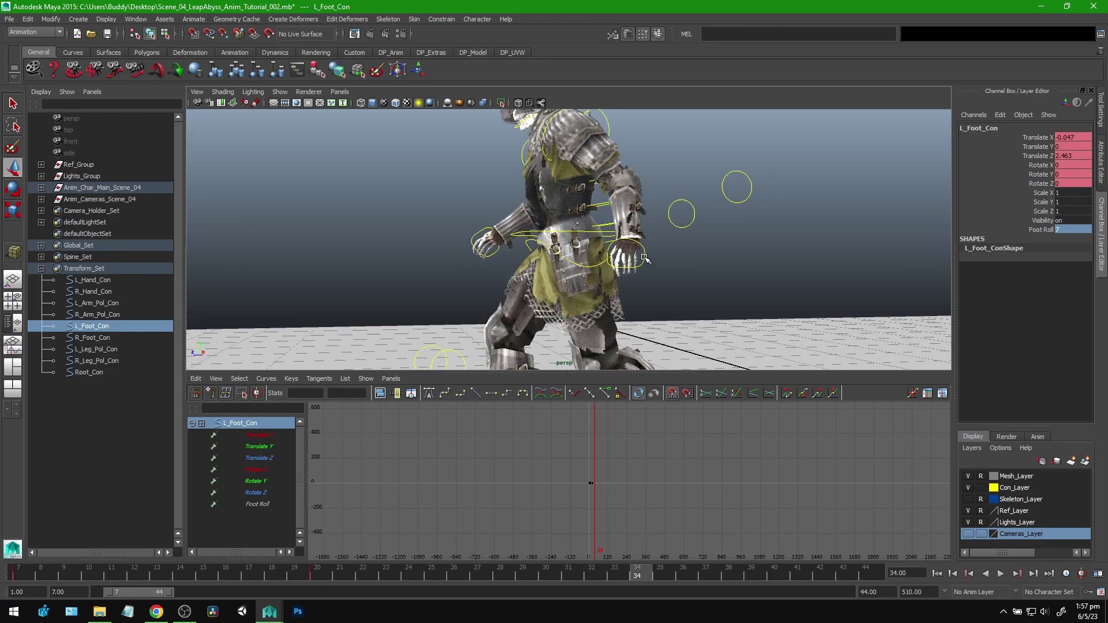
left_click(644, 258)
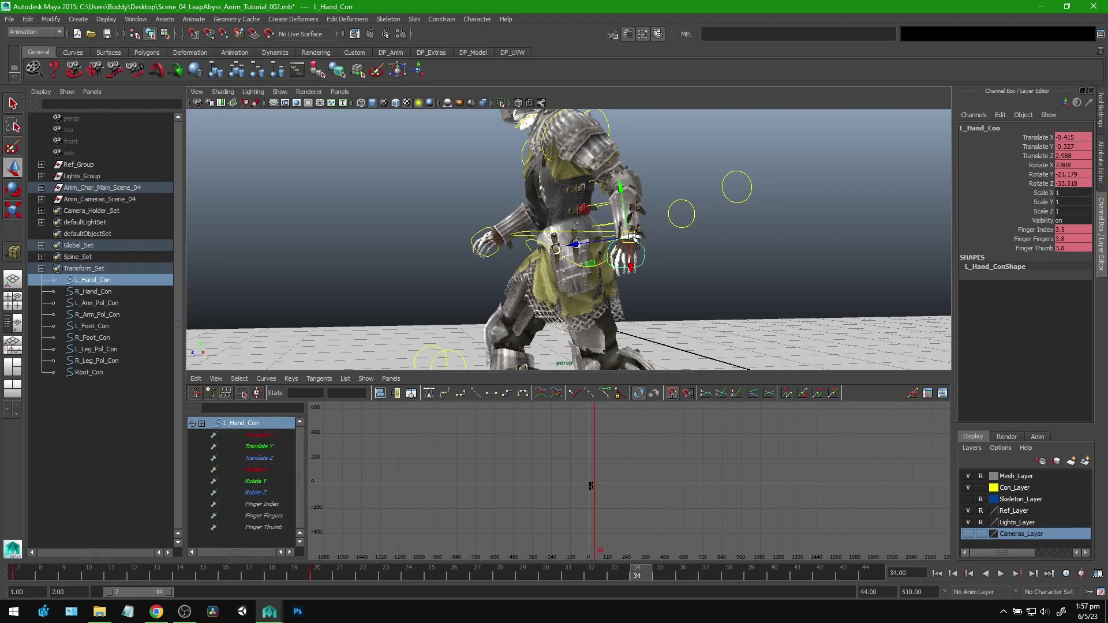
left_click_drag(632, 238, 654, 251)
key("e")
left_click_drag(515, 248, 428, 234)
key("w")
left_click_drag(522, 237, 655, 241)
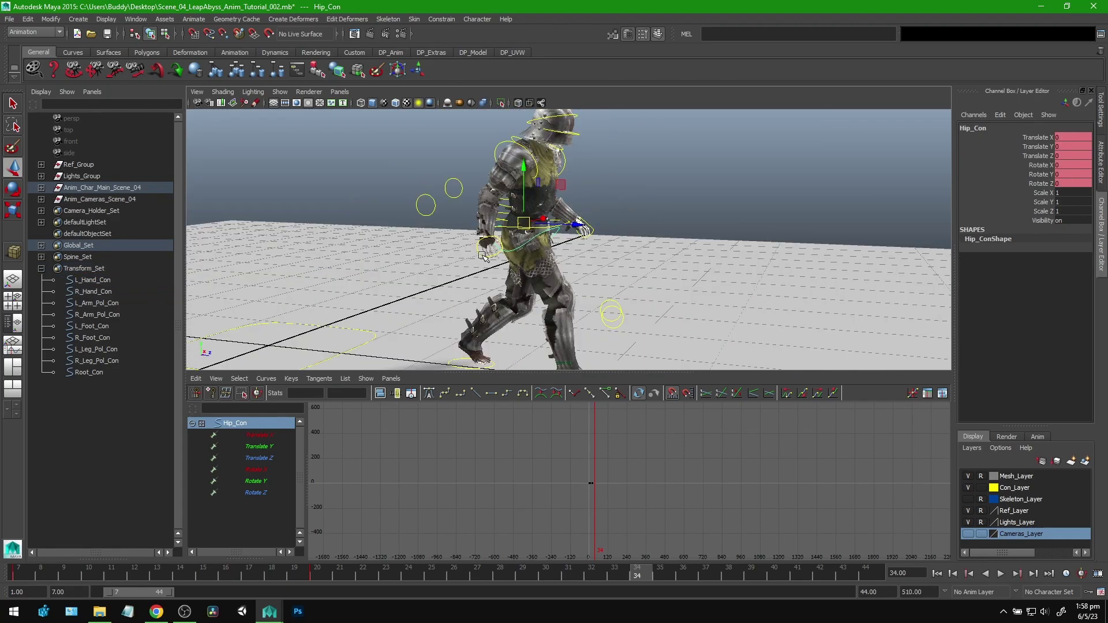
left_click(484, 258)
key("e")
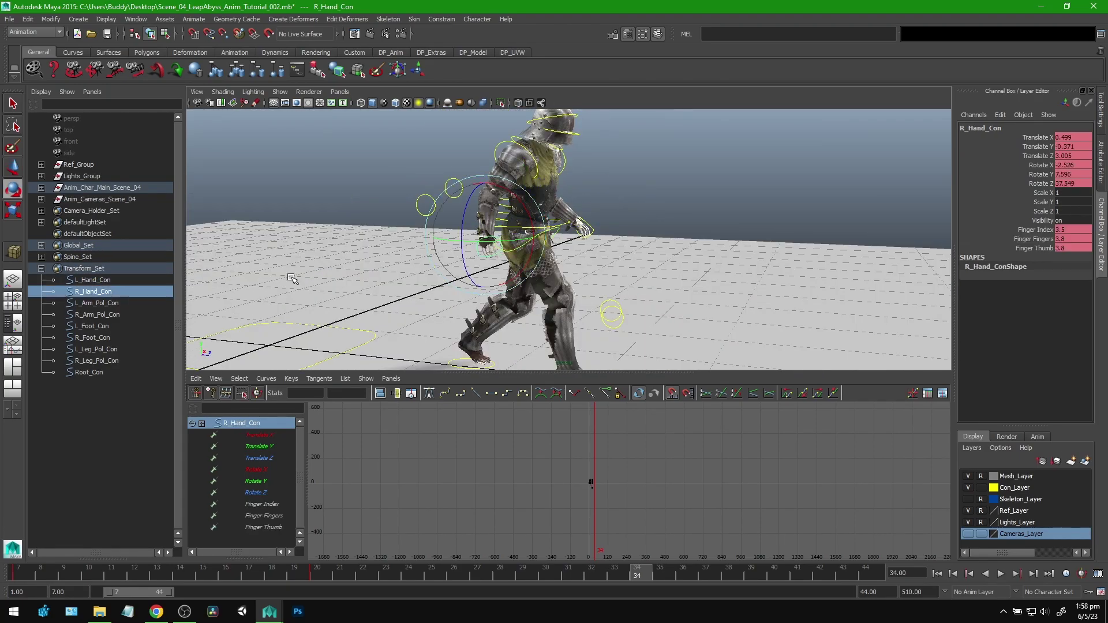
Key Translate and Rotate on all Global_Set controls and Foot Roll on both feet at frame 34, and play back the strides.
left_click(41, 268)
left_click(41, 245)
left_click(81, 256)
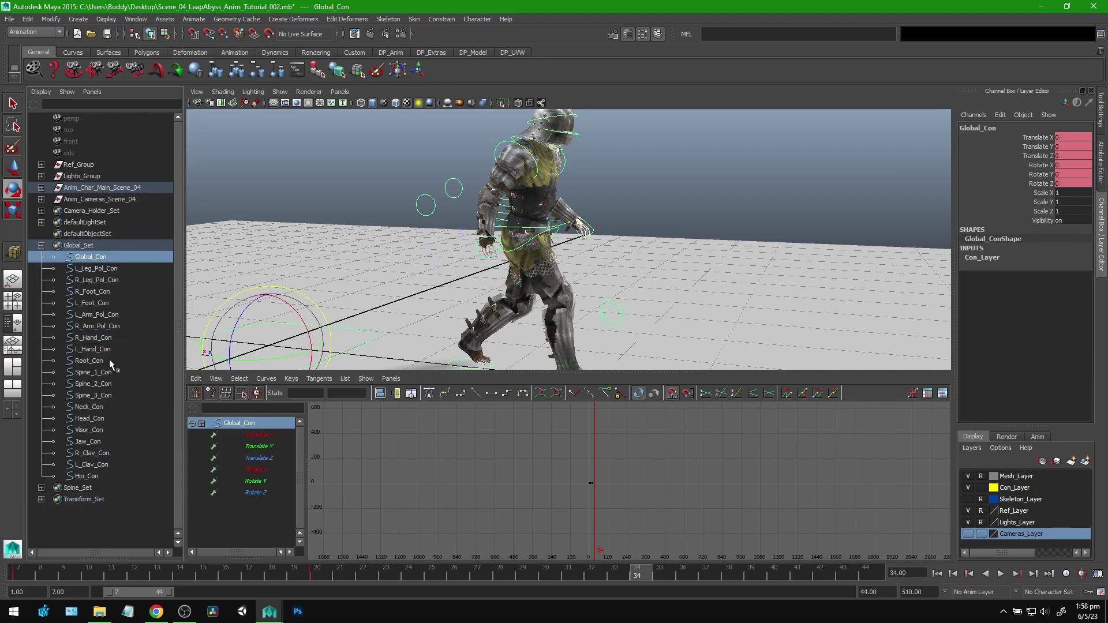
left_click(86, 476, "shift")
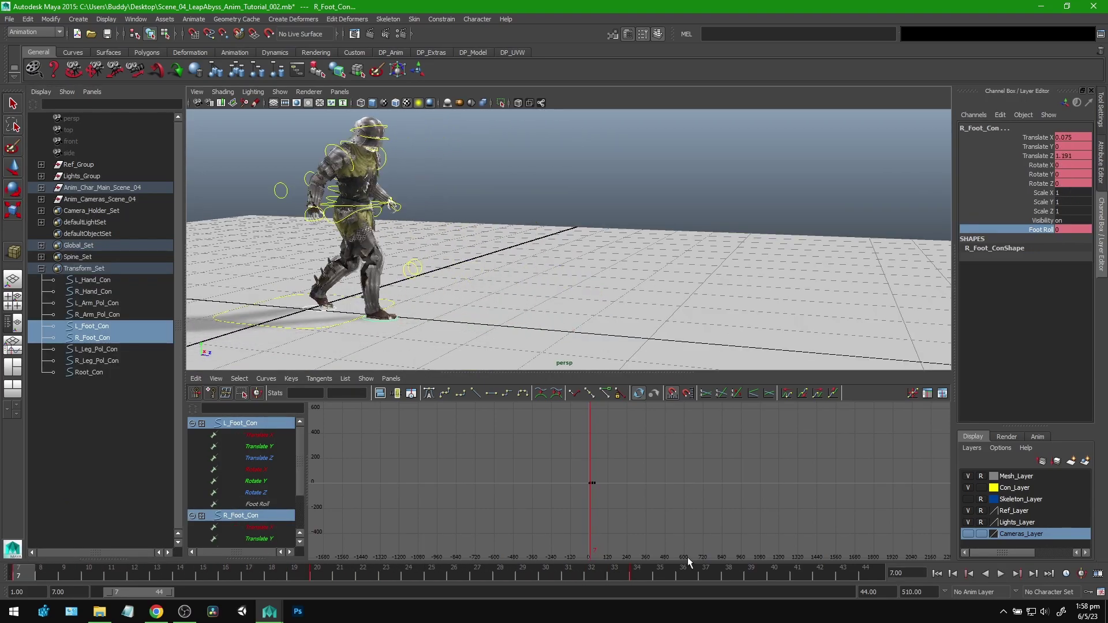
left_click(996, 573)
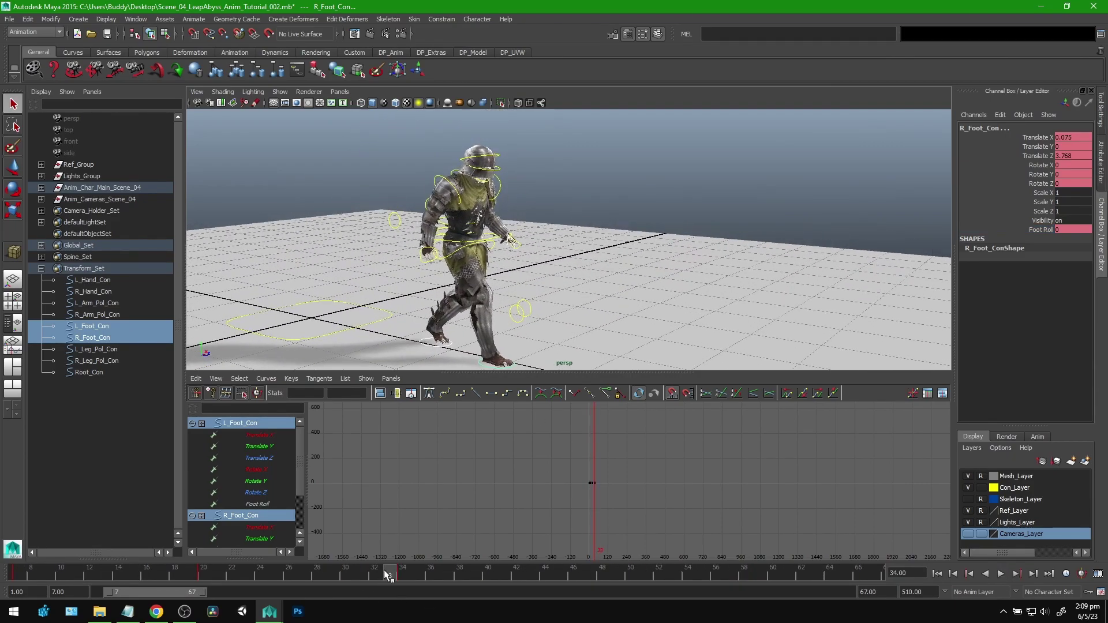
key("alt+v")
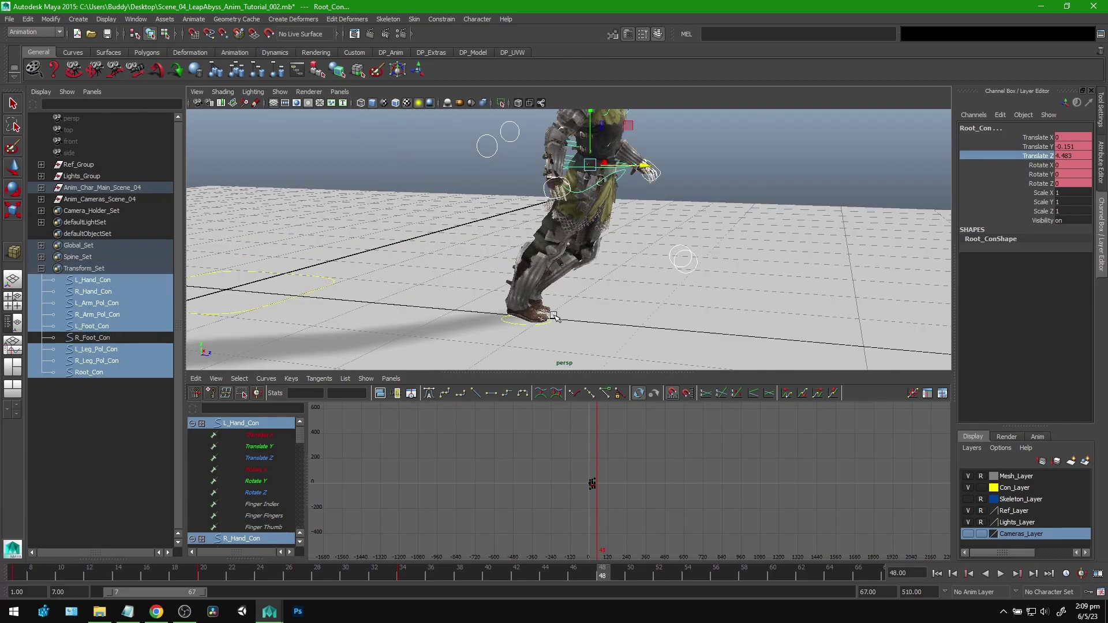
At frame 48, move L_Foot_Con forward to Translate Z 4.801 and set its Foot Roll to 0.
left_click(553, 313)
middle_click_drag(648, 297, 645, 250, "alt")
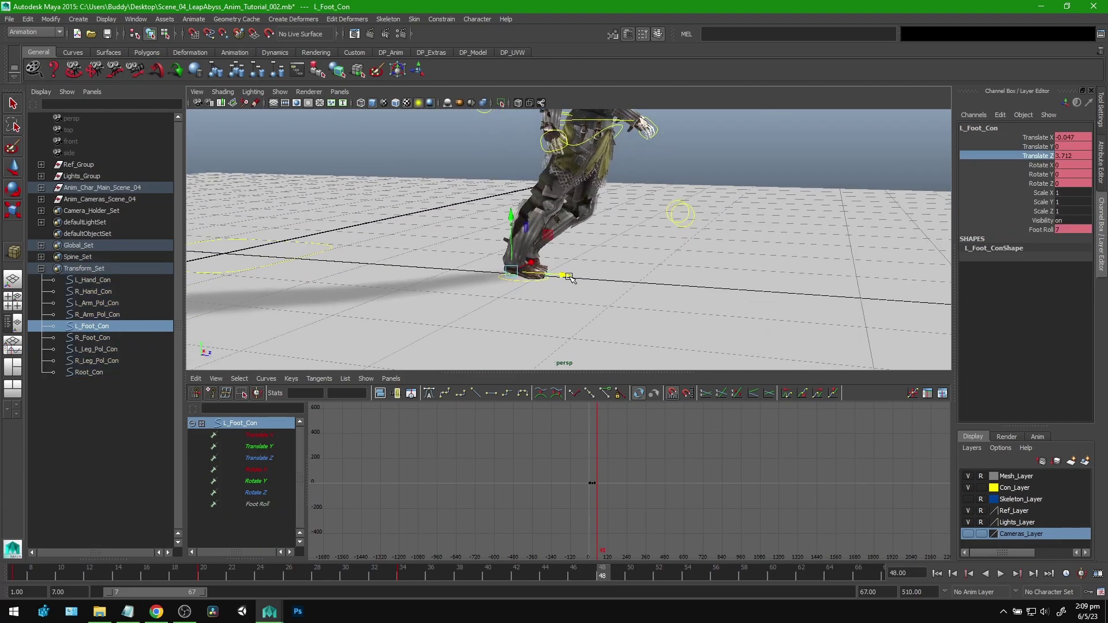
left_click_drag(577, 277, 666, 282)
double_click(1075, 229)
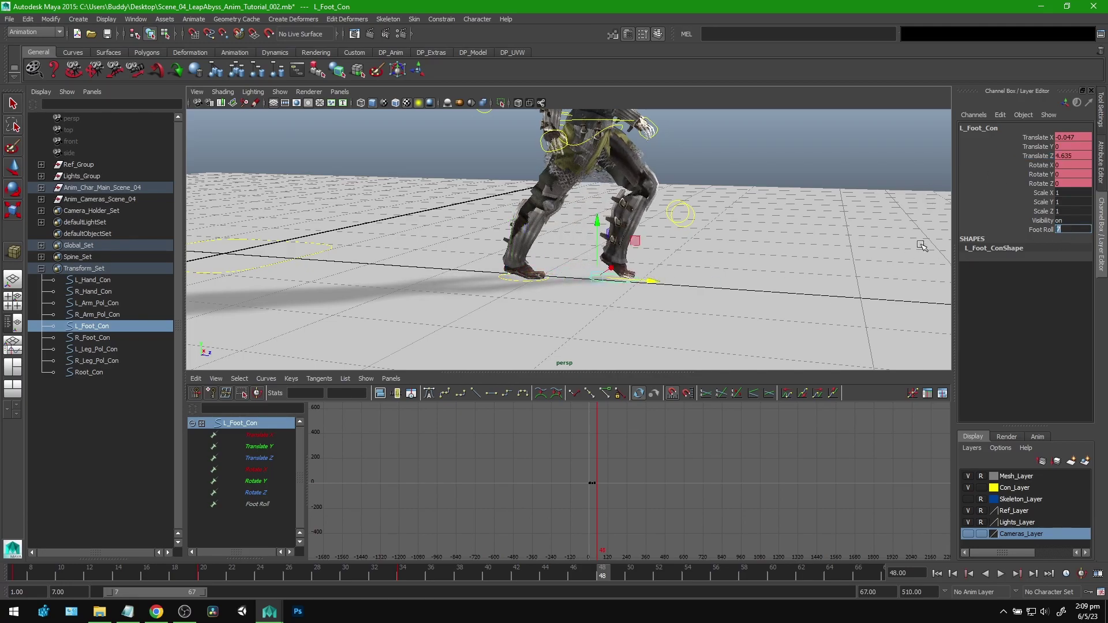
type("0")
key("Return")
left_click_drag(653, 281, 668, 284)
Pose the arms at frame 48 with the right hand swung forward and the left hand back, opposing the legs.
middle_click_drag(717, 194, 698, 259, "alt")
left_click(639, 196)
left_click_drag(756, 214, 519, 215, "alt")
right_click_drag(519, 215, 554, 190, "alt")
middle_click_drag(554, 191, 524, 216, "alt")
mouse_move(518, 198)
left_mouse_down()
mouse_move(596, 204)
mouse_move(582, 204)
mouse_move(644, 228)
mouse_move(571, 253)
mouse_move(541, 206)
mouse_move(543, 218)
mouse_move(522, 207)
left_mouse_up()
left_click(587, 239)
key("e")
key("w")
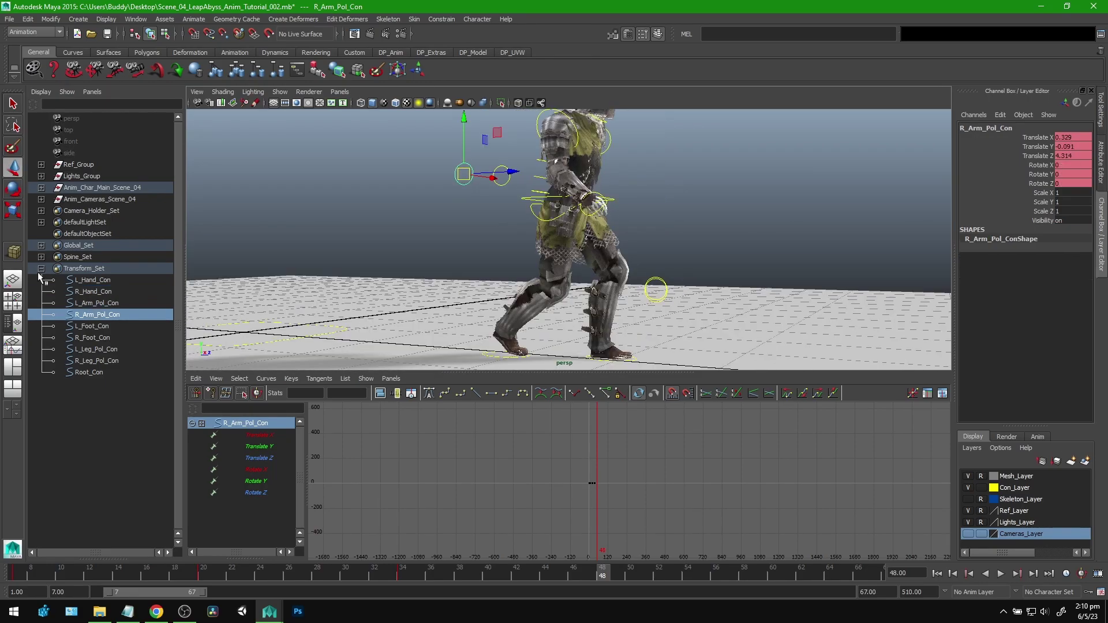
Key the Translate and Rotate channels of all Global_Set controls at frame 48, plus both feet's Foot Roll.
left_click(41, 245)
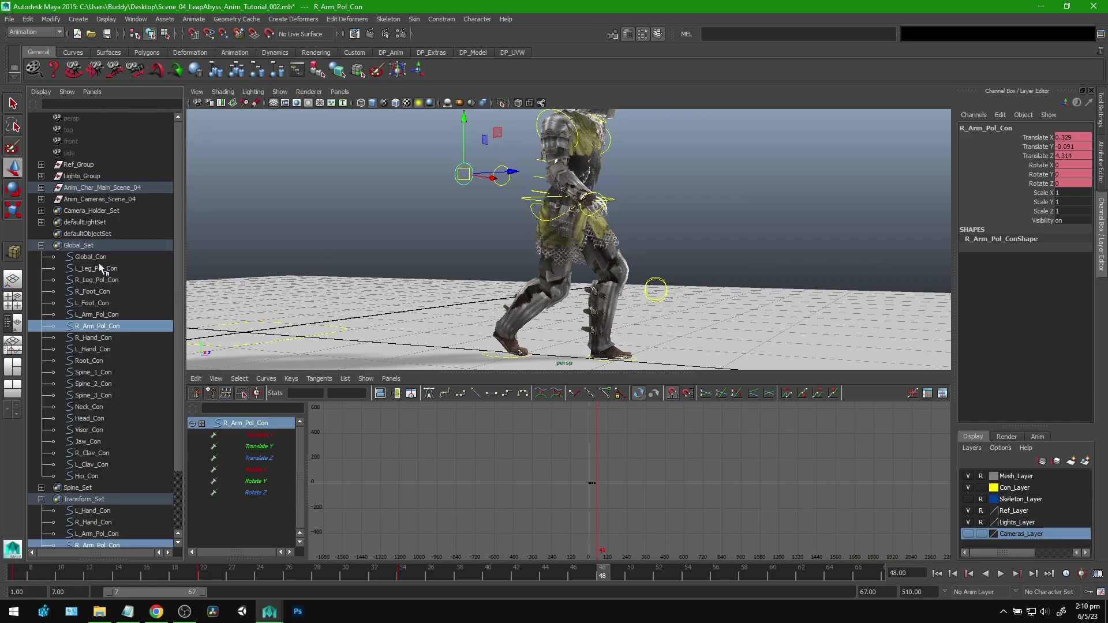
left_click(100, 258)
left_click(91, 475, "shift")
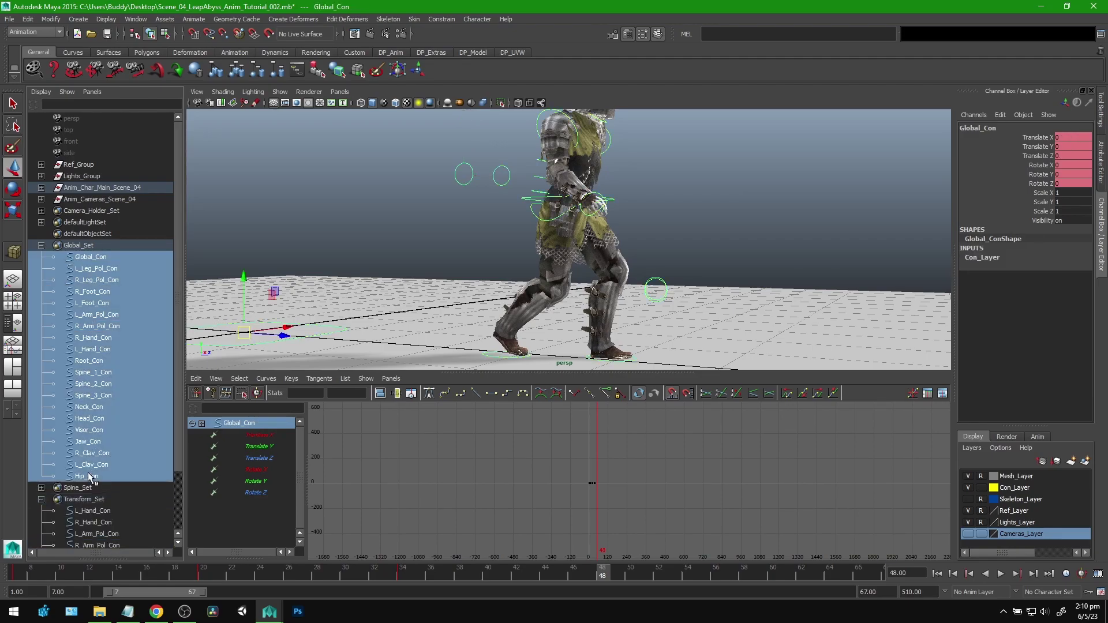
left_click_drag(1051, 138, 1046, 185)
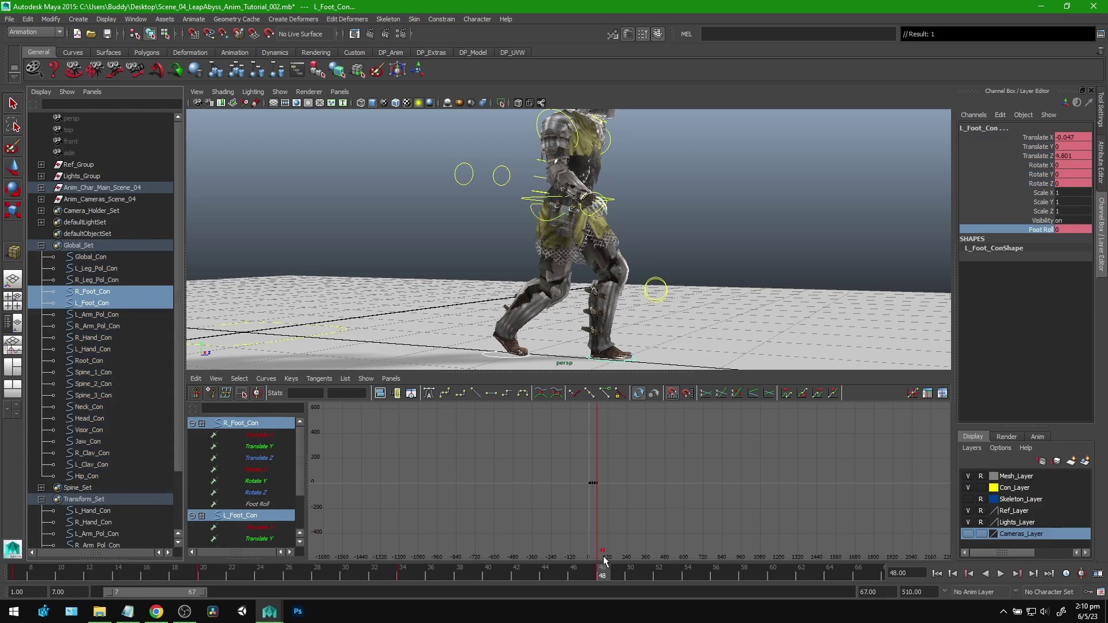
Scrub and play back the walk from frame 7 onward, and extend the playback range to frame 72.
left_click_drag(602, 572, 17, 577)
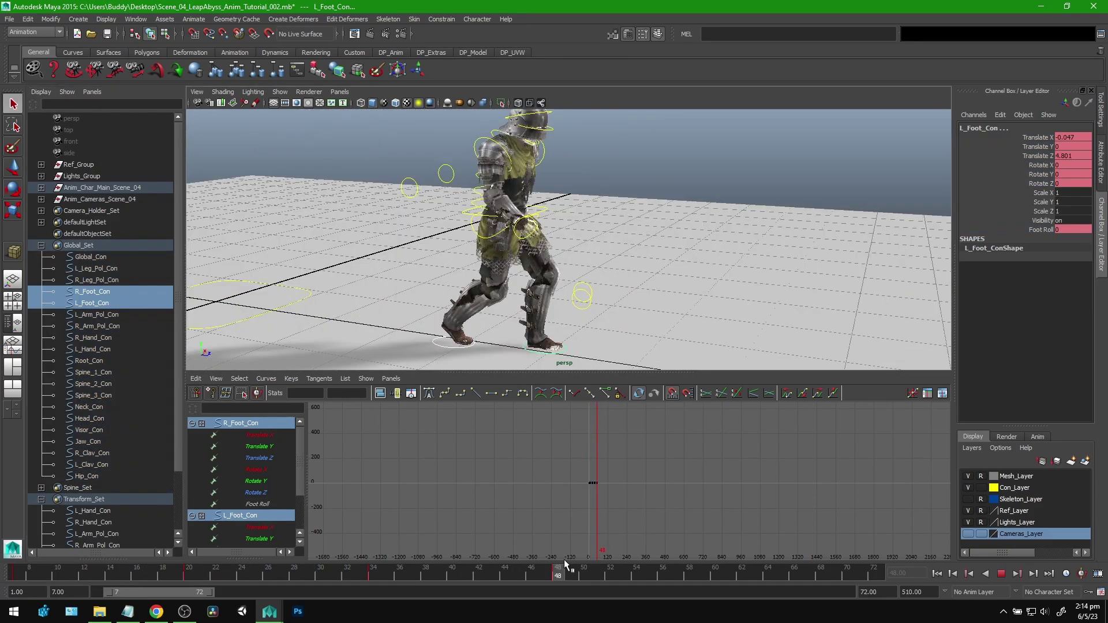
left_click_drag(565, 560, 588, 572)
key("alt+v")
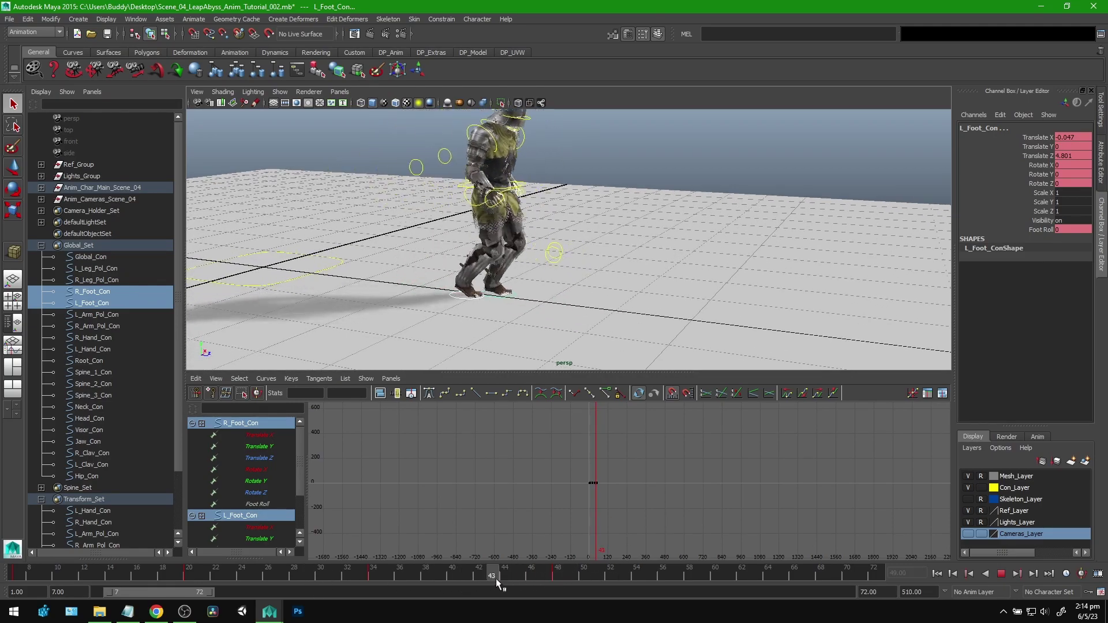
left_click_drag(315, 577, 719, 573)
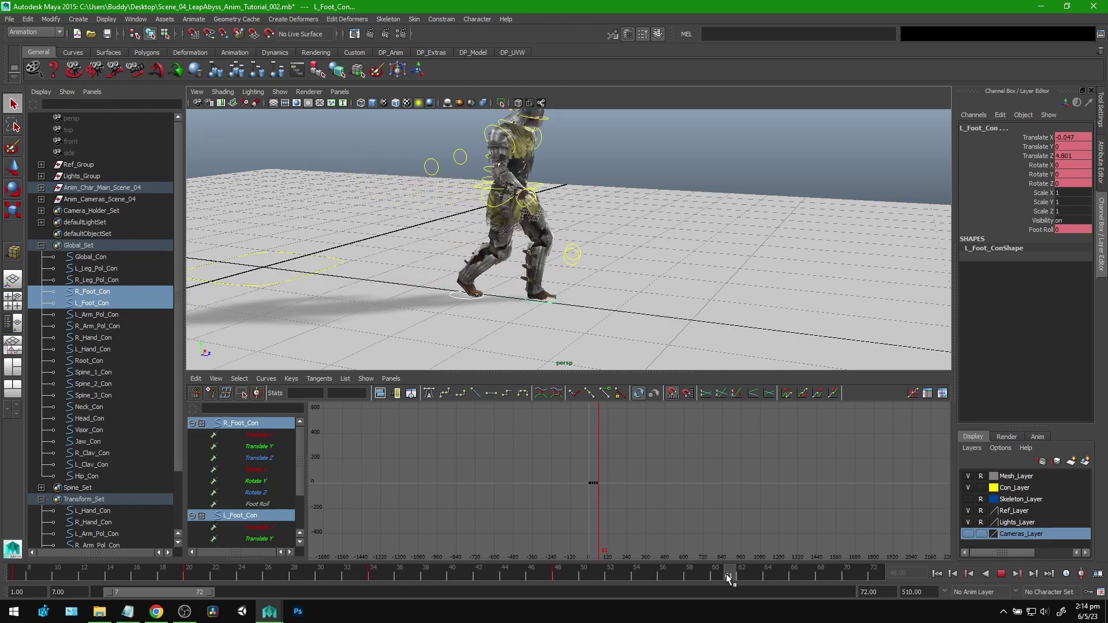
At frame 61, move all Transform_Set controls except L_Foot_Con forward together, bringing Root_Con to about Translate Z 4.857.
left_click_drag(533, 294, 478, 285, "alt")
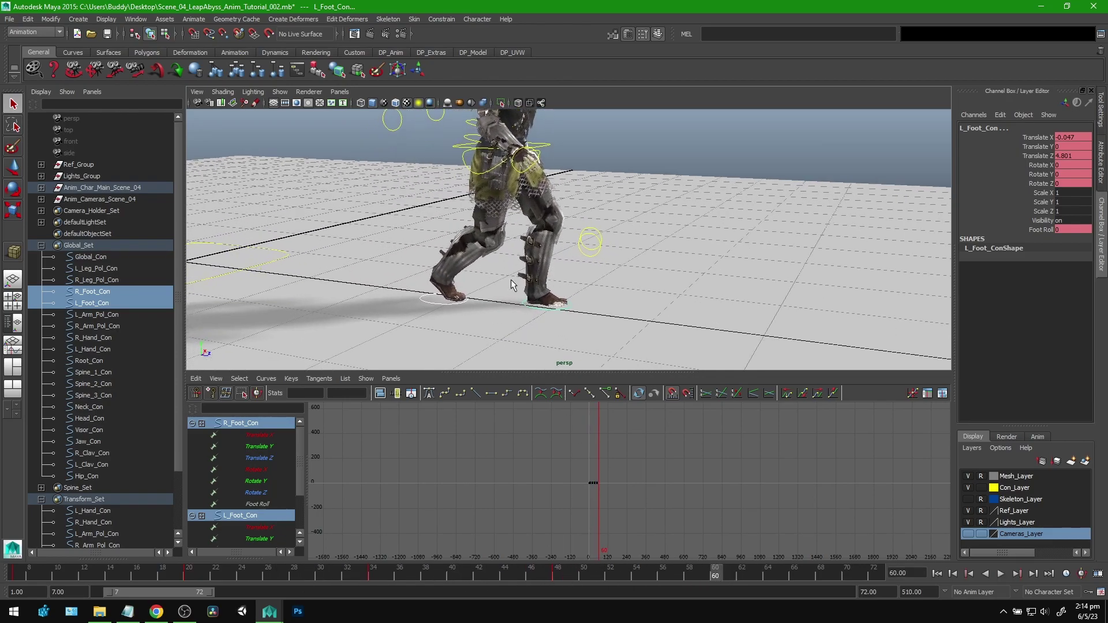
right_click_drag(526, 301, 551, 292, "alt")
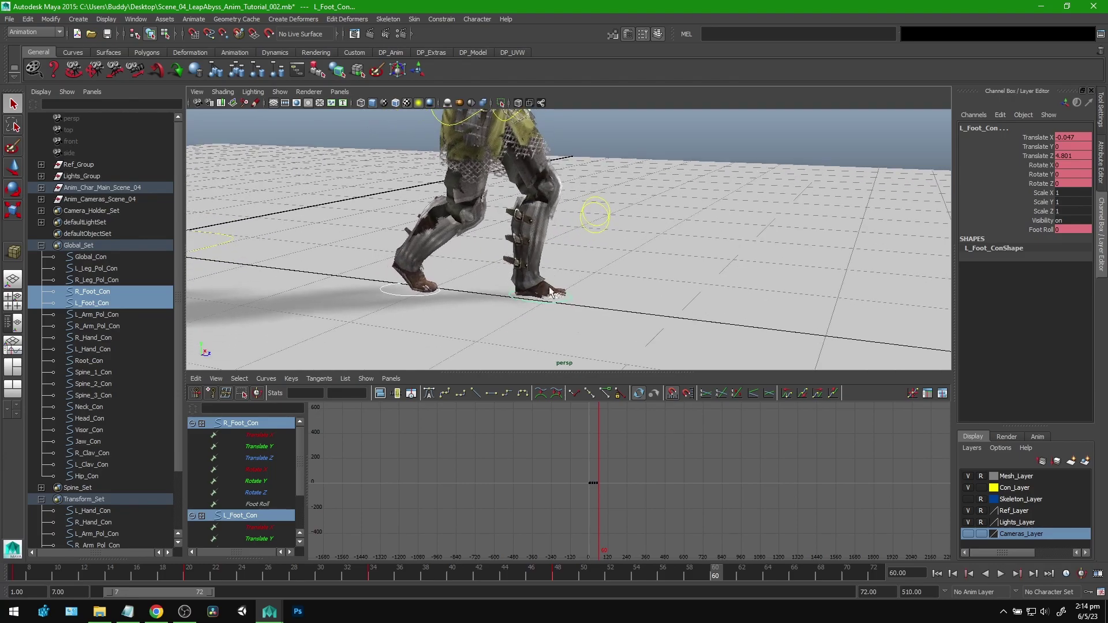
left_click(729, 575)
left_click_drag(711, 266, 474, 287, "alt")
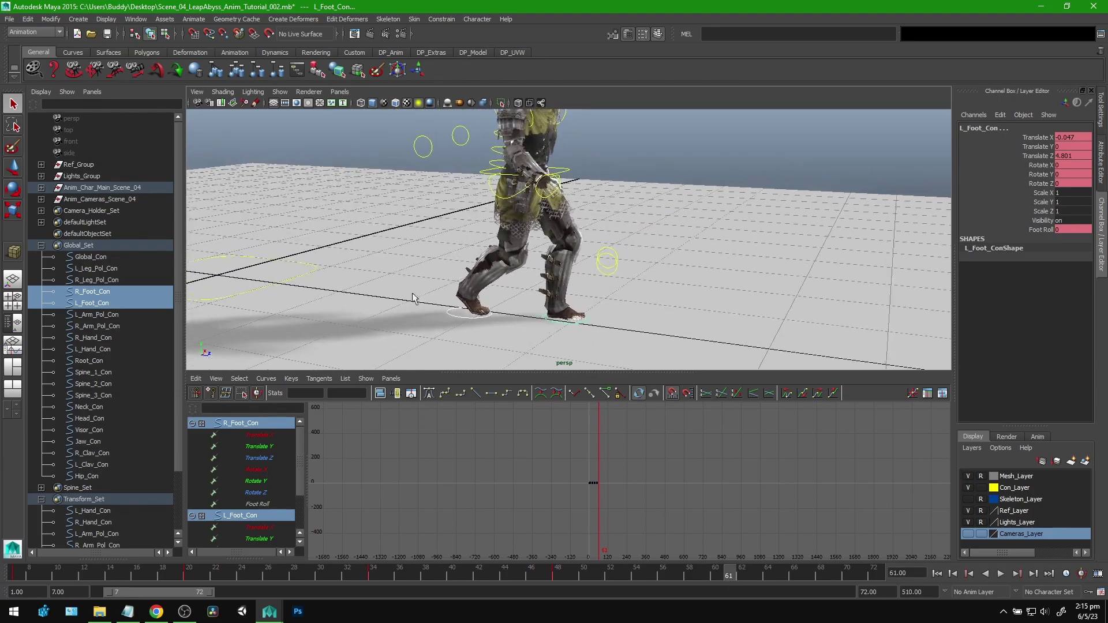
left_click(41, 245)
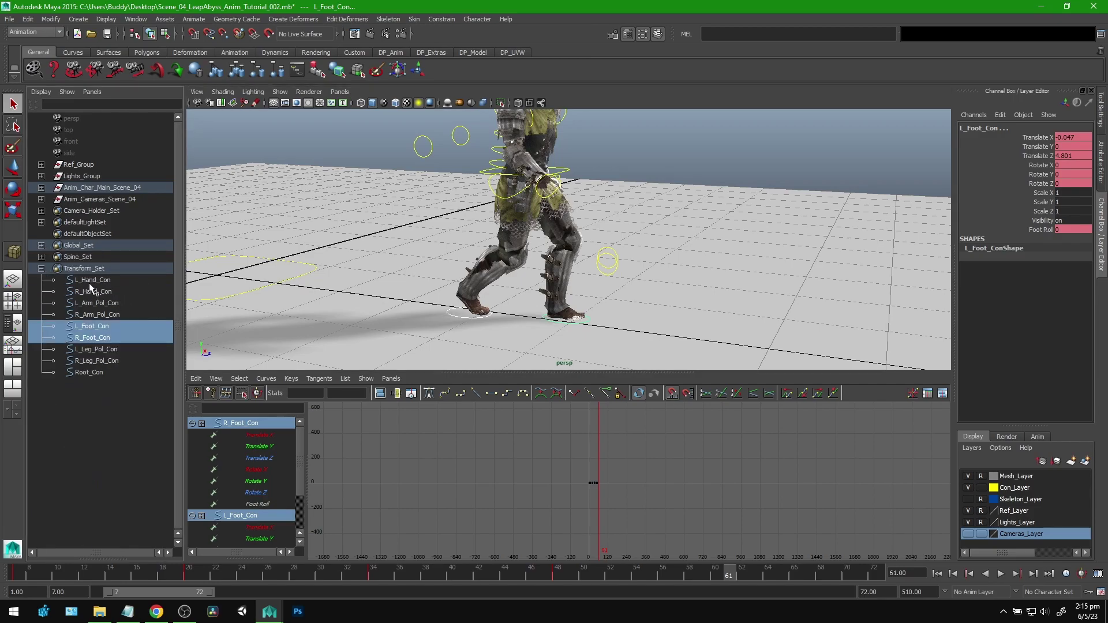
left_click(89, 281)
left_click(94, 371, "shift")
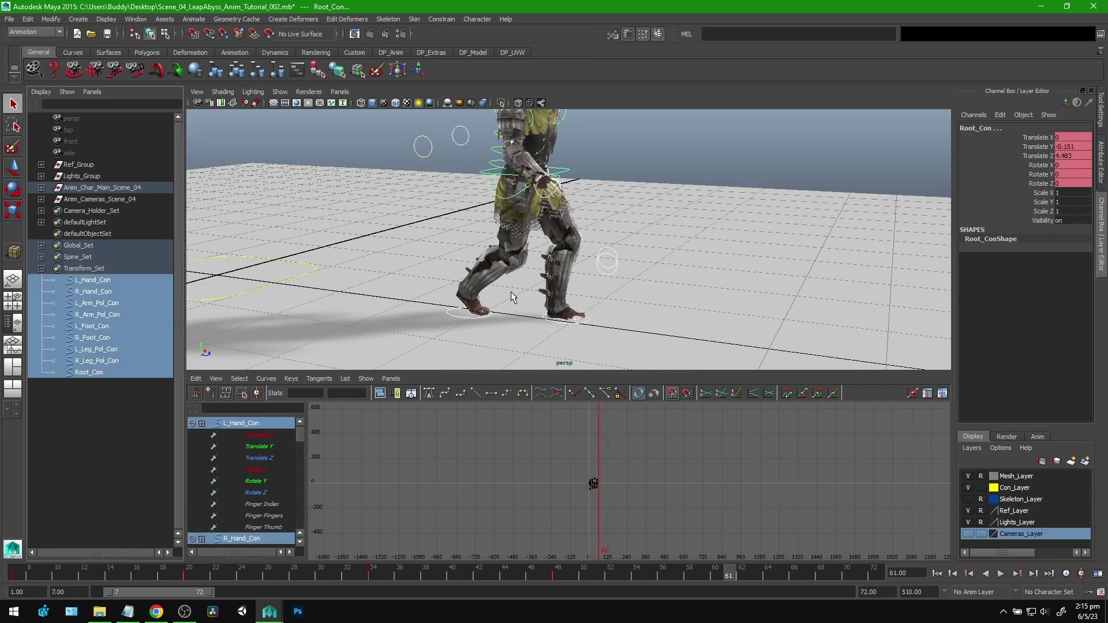
left_click(571, 322, "ctrl")
left_click_drag(582, 238, 602, 229, "alt")
key("w")
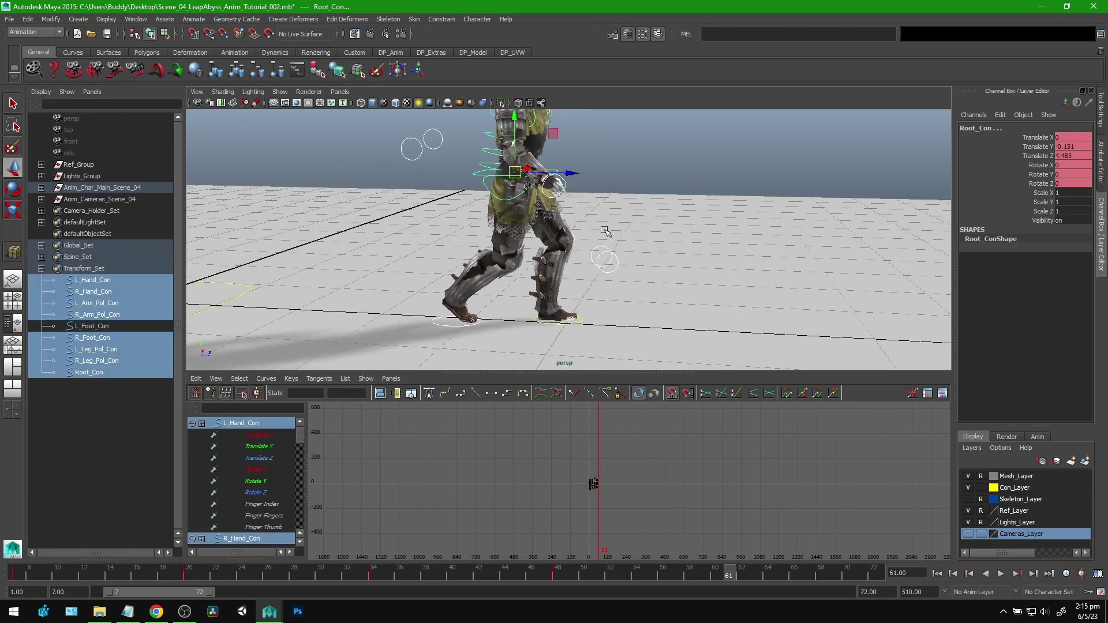
left_click(1037, 156)
left_click_drag(574, 172, 604, 176)
left_click_drag(691, 202, 713, 188, "alt")
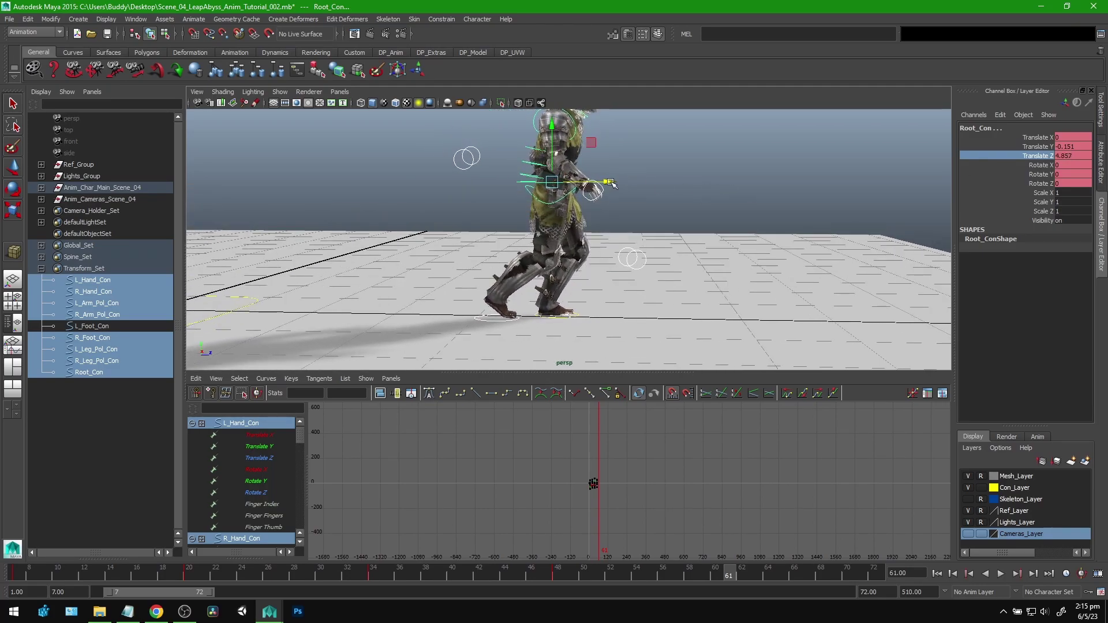
Bring R_Foot_Con beside the left foot at Translate Z 4.777 with Foot Roll 0, and space the feet apart sideways.
left_click(551, 319)
left_click_drag(586, 321, 589, 321)
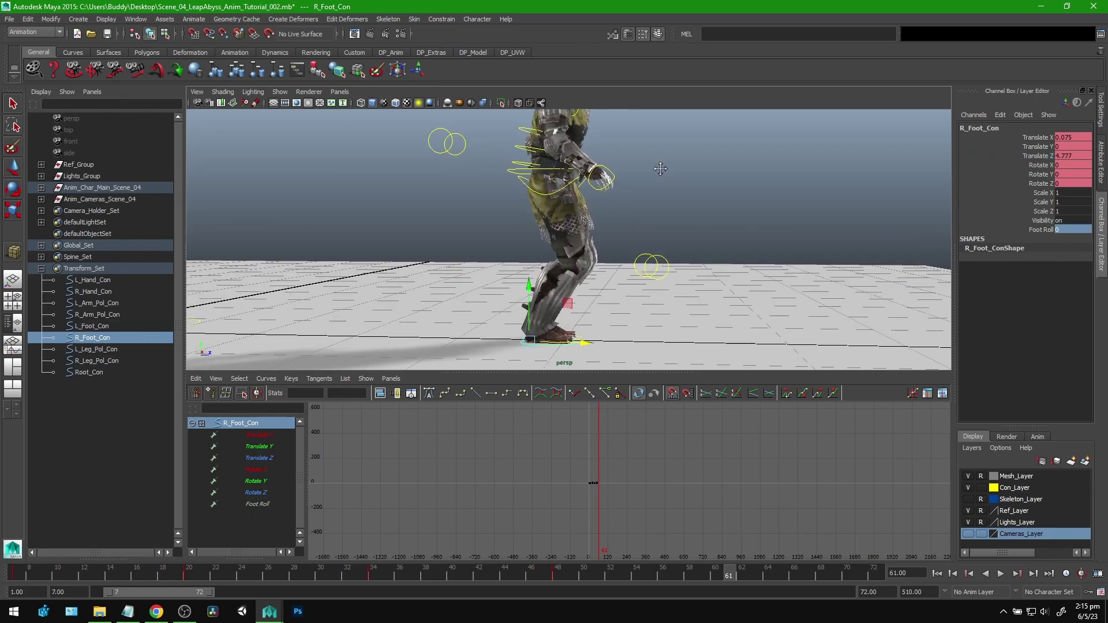
left_click_drag(662, 168, 500, 291, "alt")
key("w")
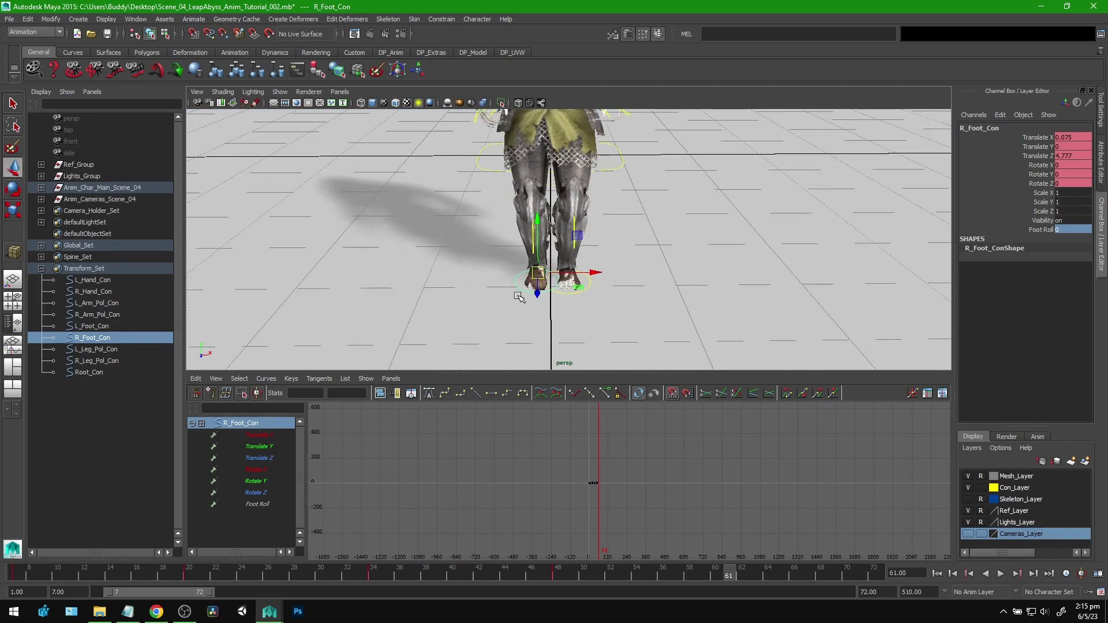
left_click_drag(595, 274, 644, 273)
left_click(589, 285)
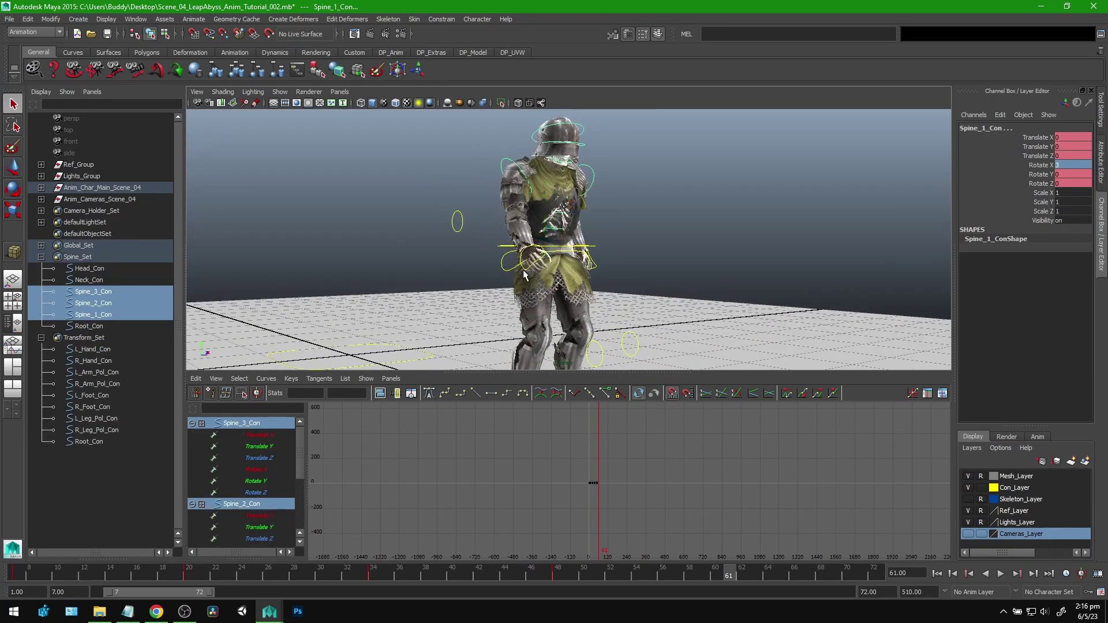
Lower R_Hand_Con and L_Hand_Con into a relaxed standing pose at the knight's sides, adjusting their position and rotation.
left_click(525, 269)
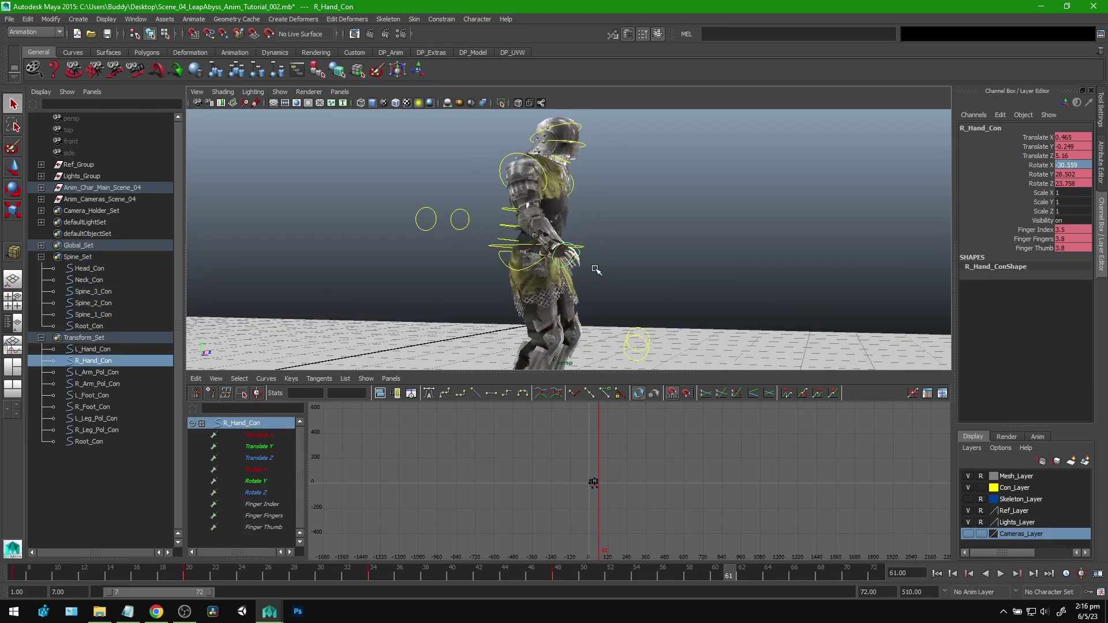
key("w")
left_click_drag(567, 254, 427, 277)
right_click_drag(465, 271, 543, 294, "alt")
key("e")
left_click_drag(544, 296, 556, 264)
key("w")
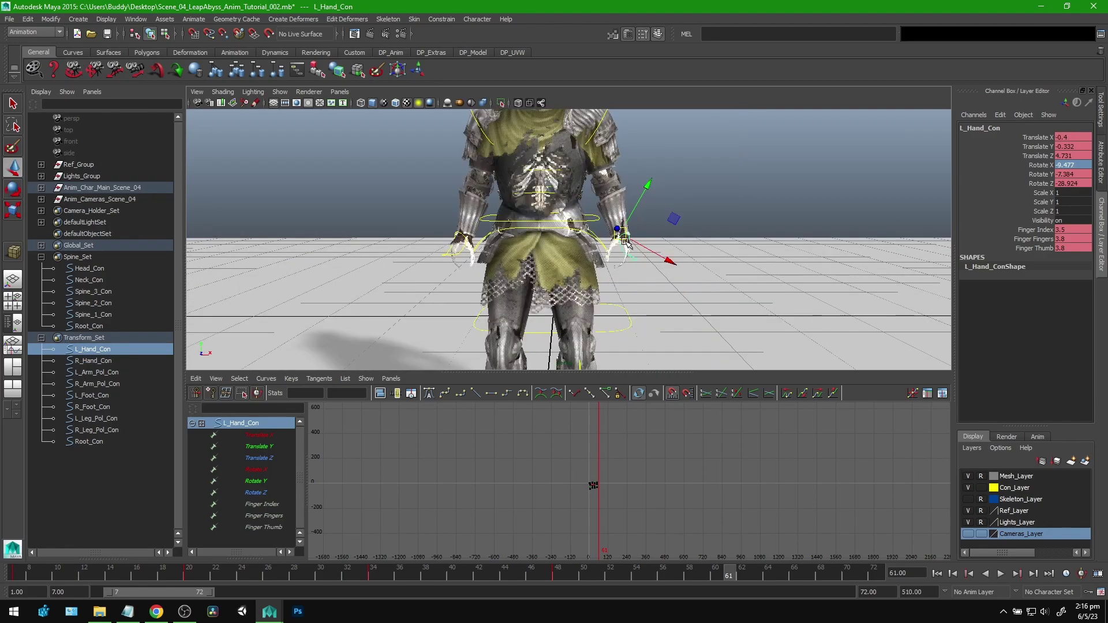
left_click_drag(625, 234, 628, 236)
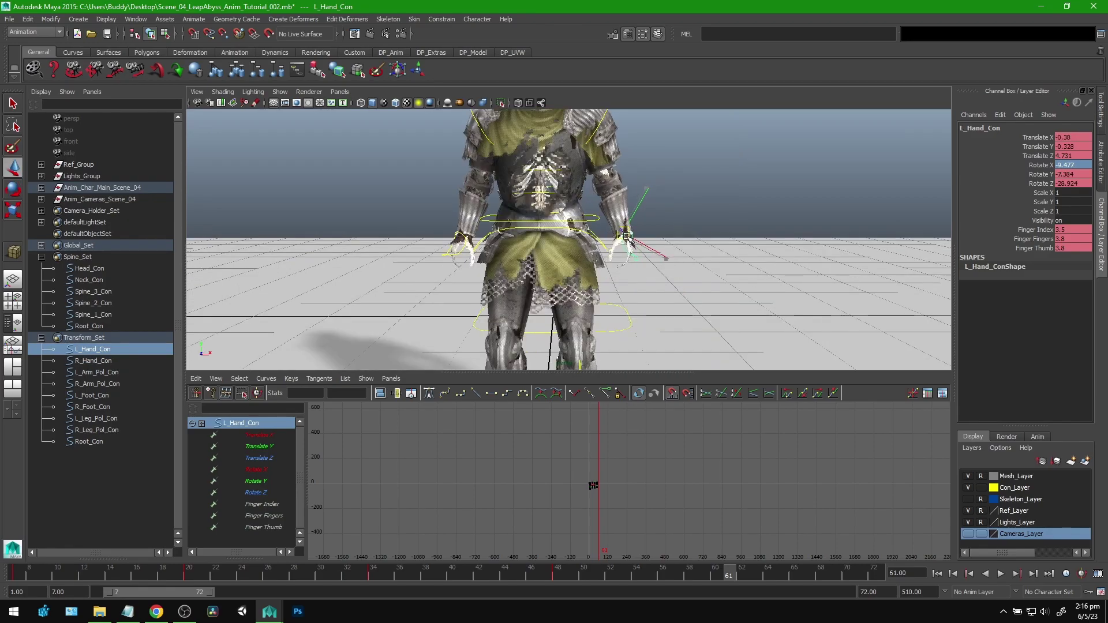
right_click_drag(675, 218, 568, 241, "alt")
left_click_drag(569, 241, 683, 235, "alt")
right_click_drag(683, 235, 716, 252, "alt")
Tilt the knight's head down by rotating Head_Con and Neck_Con to about Rotate X 15.939.
left_click_drag(122, 269, 123, 275)
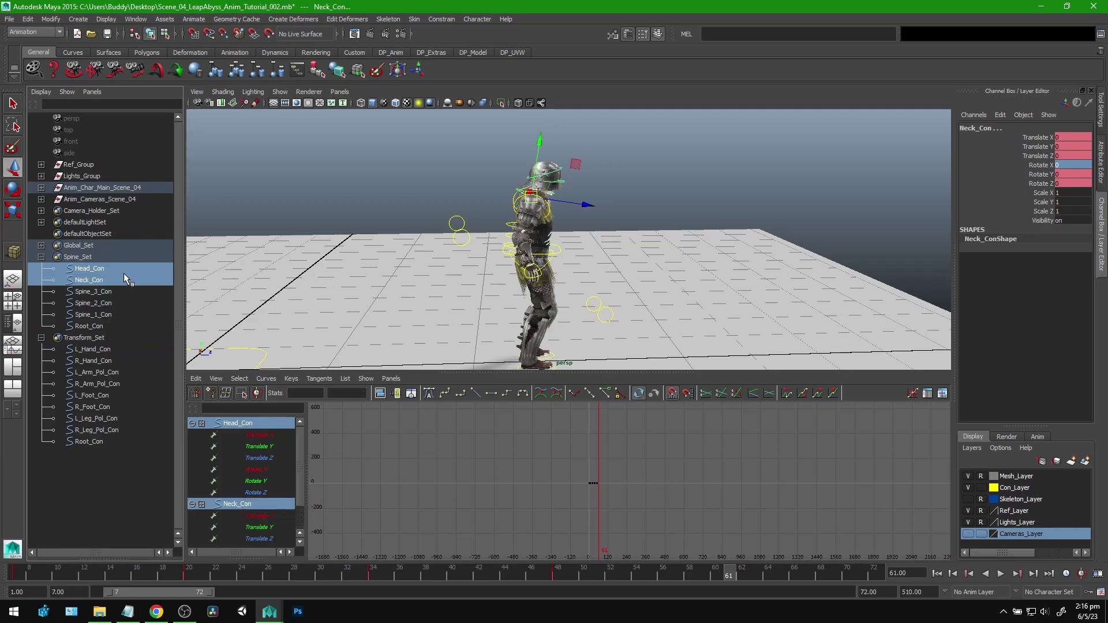
left_click(1037, 166)
middle_click_drag(733, 196, 821, 196)
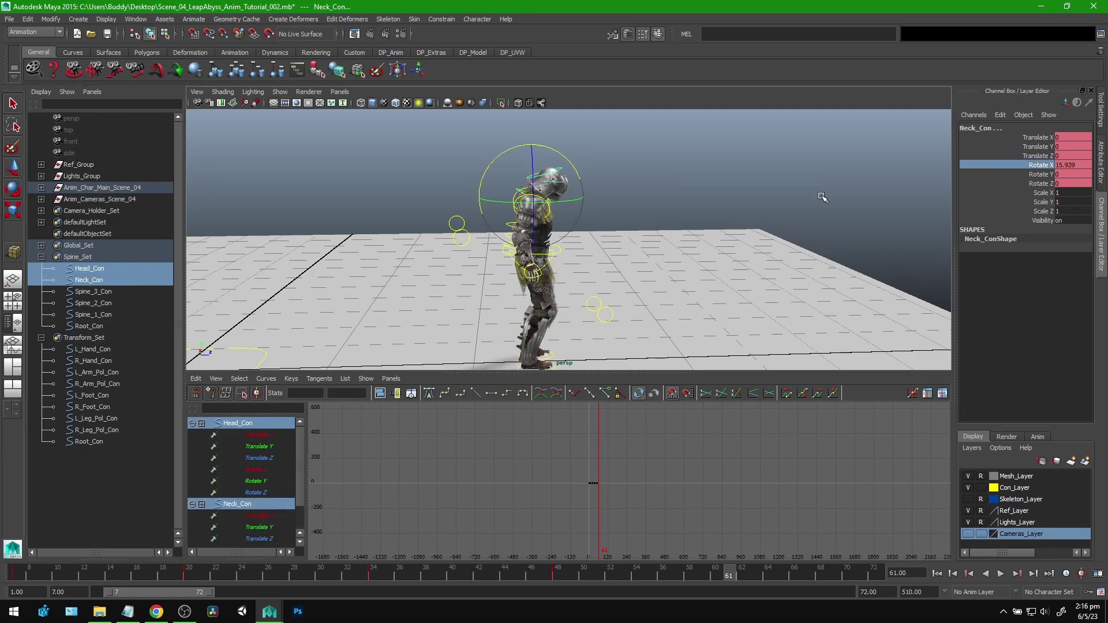
right_click_drag(799, 237, 329, 267, "alt")
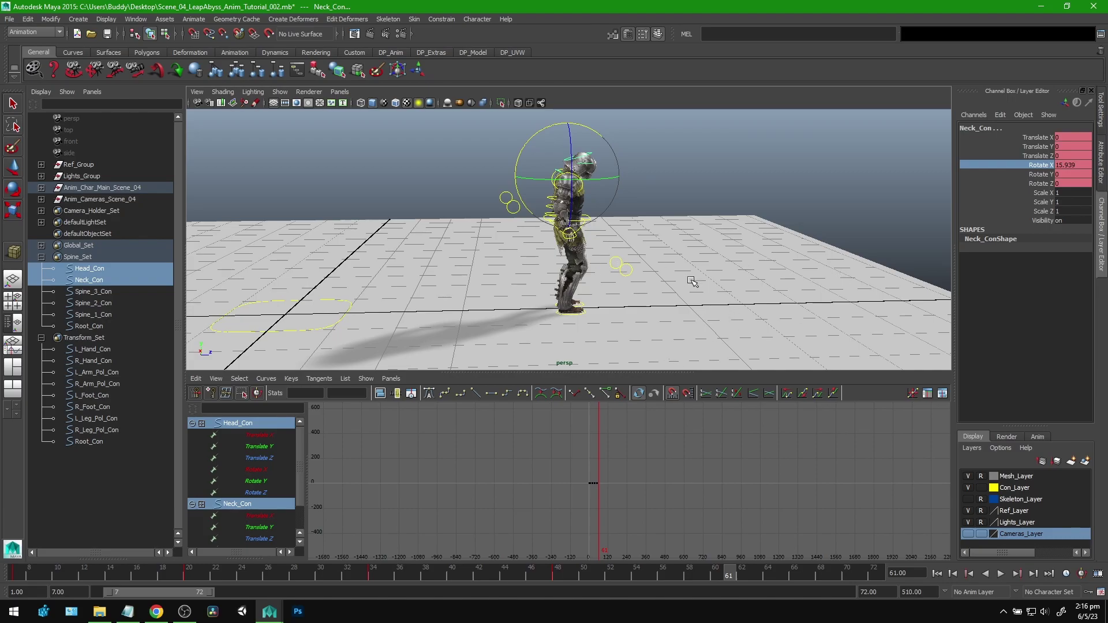
Turn R_Foot_Con to Rotate Y -7.728 and L_Foot_Con to 7.629, and shift the left leg's pole control outward.
left_click_drag(689, 274, 653, 254, "alt")
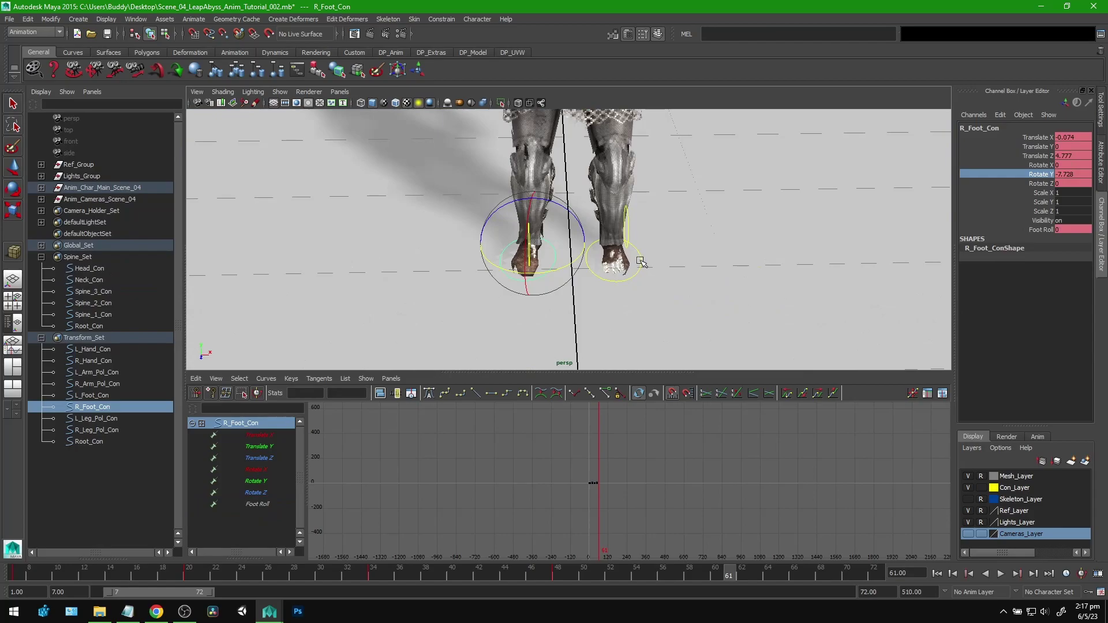
left_click(635, 261)
middle_click_drag(775, 224, 782, 223)
right_click_drag(775, 226, 784, 208, "alt")
middle_click_drag(784, 208, 766, 230, "alt")
key("q")
left_click(606, 262)
left_click_drag(684, 243, 676, 258, "alt")
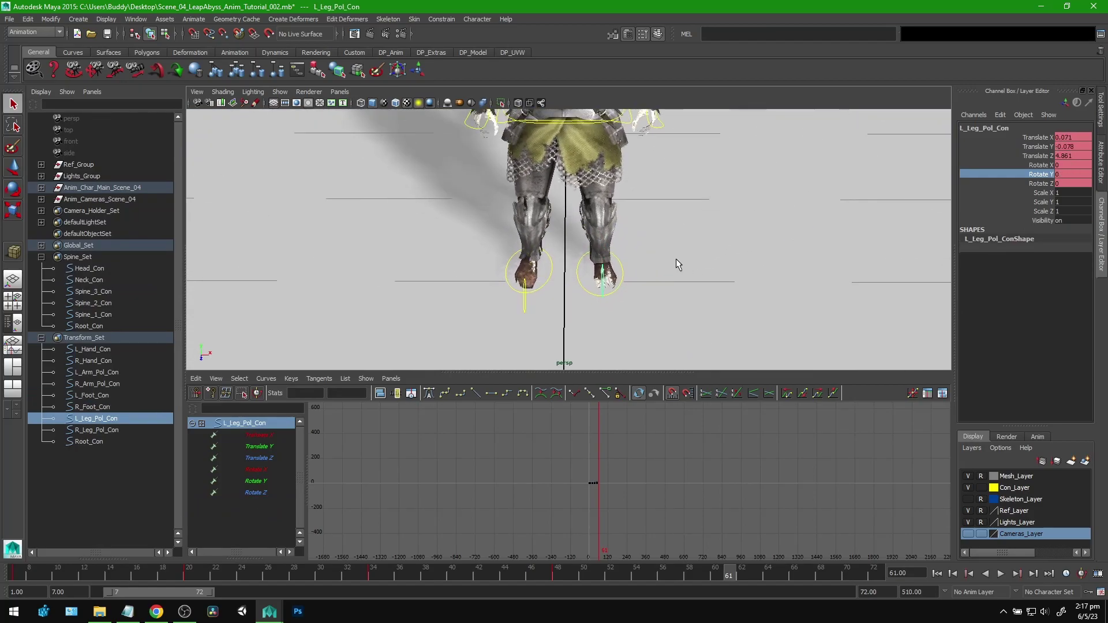
key("w")
left_click_drag(643, 306, 645, 308)
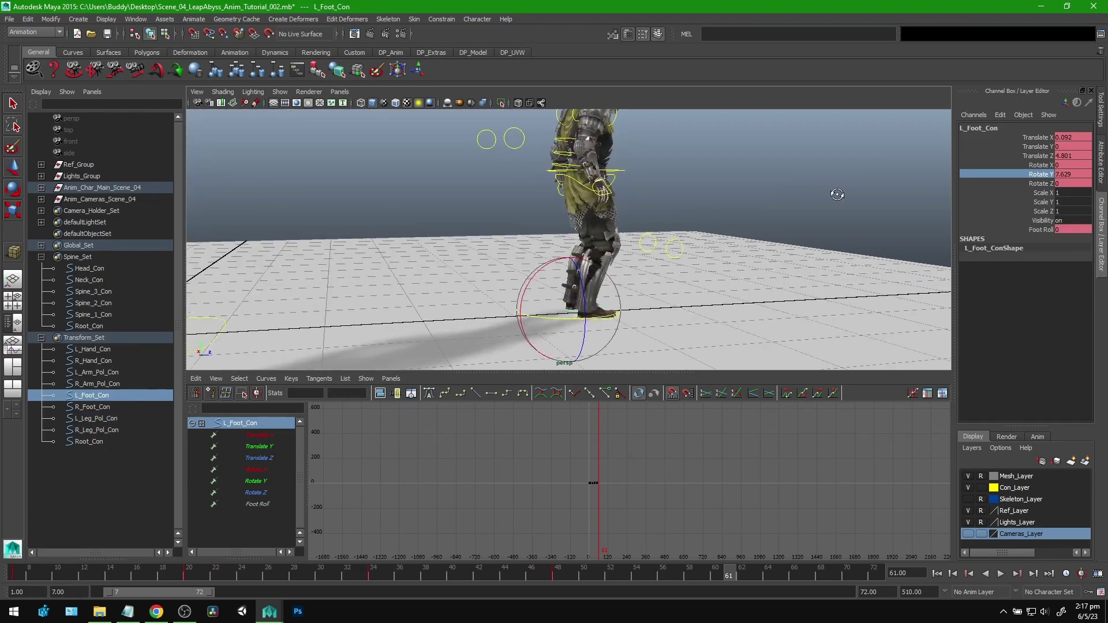
left_click_drag(841, 191, 563, 201, "alt")
right_click_drag(563, 201, 734, 209, "alt")
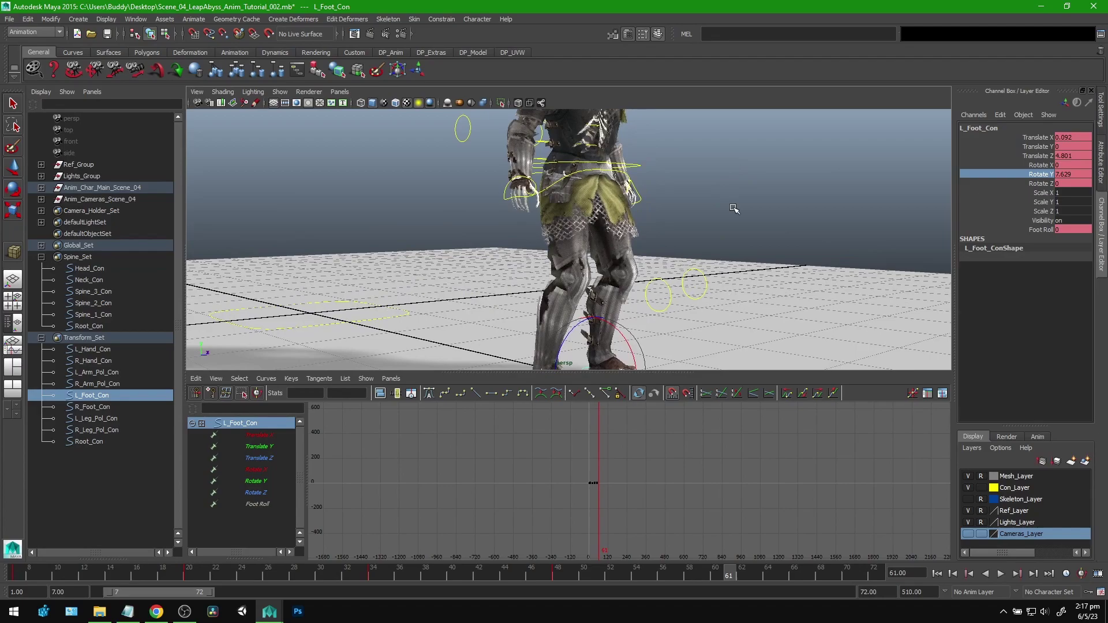
Key the Translate and Rotate channels of all Global_Set controls at frame 61, plus both feet's Foot Roll.
left_click(42, 257)
left_click(41, 245)
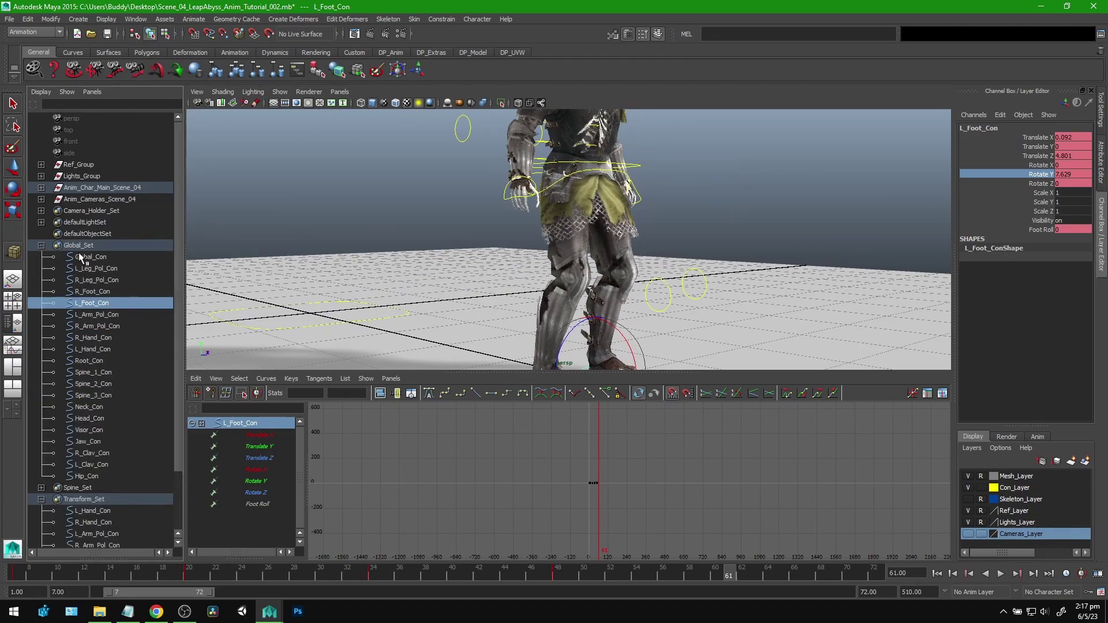
left_click(81, 257)
left_click(110, 476, "shift")
left_click_drag(1035, 138, 1050, 185)
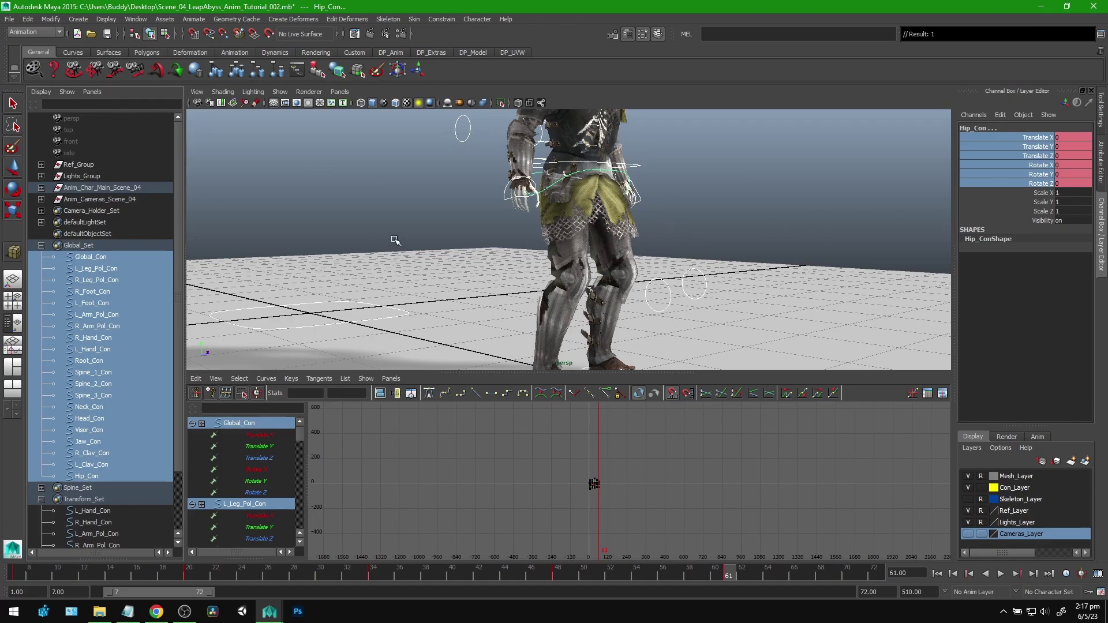
left_click(505, 199)
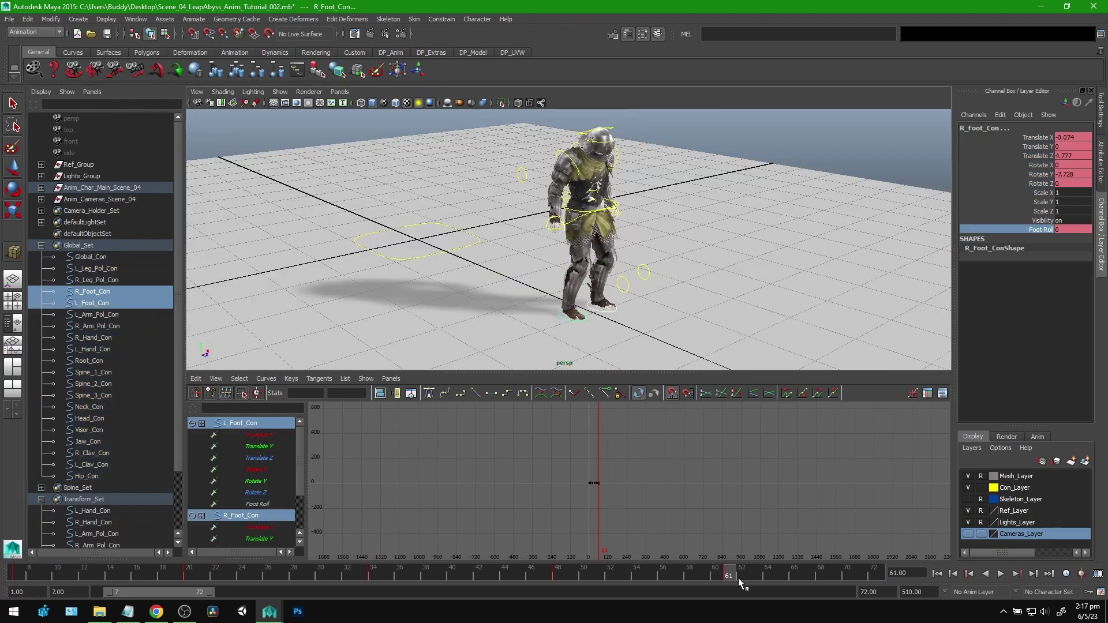
Scrub and play back the walk from frame 7 to review the steps and the final standing pose.
left_click_drag(733, 576, 16, 576)
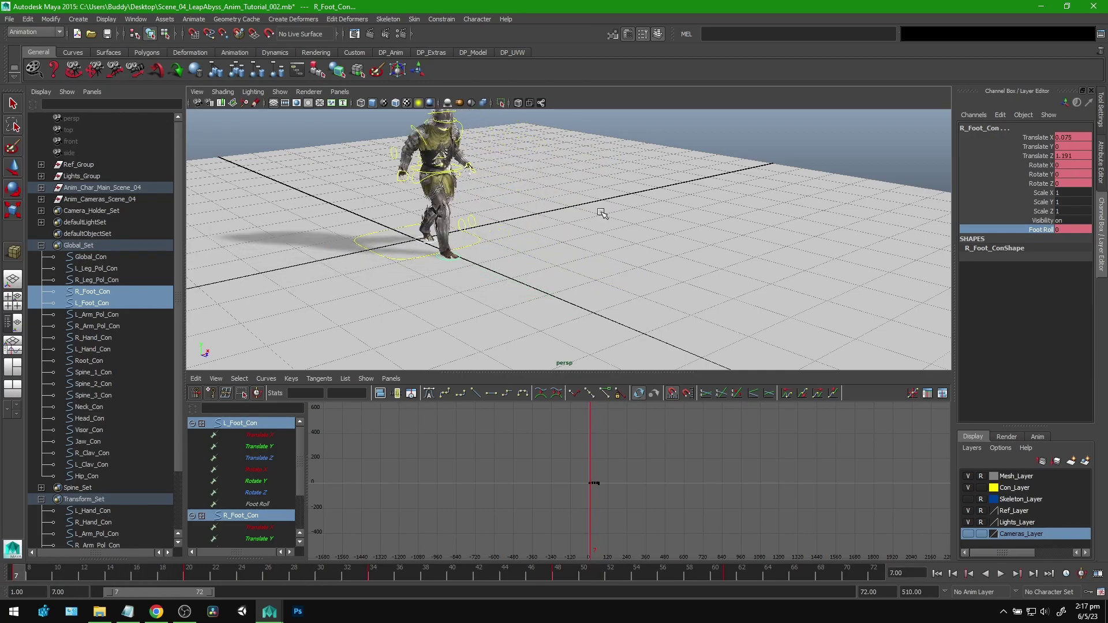
left_click_drag(601, 212, 631, 258, "alt")
right_click_drag(713, 273, 664, 269, "alt")
left_click(1001, 574)
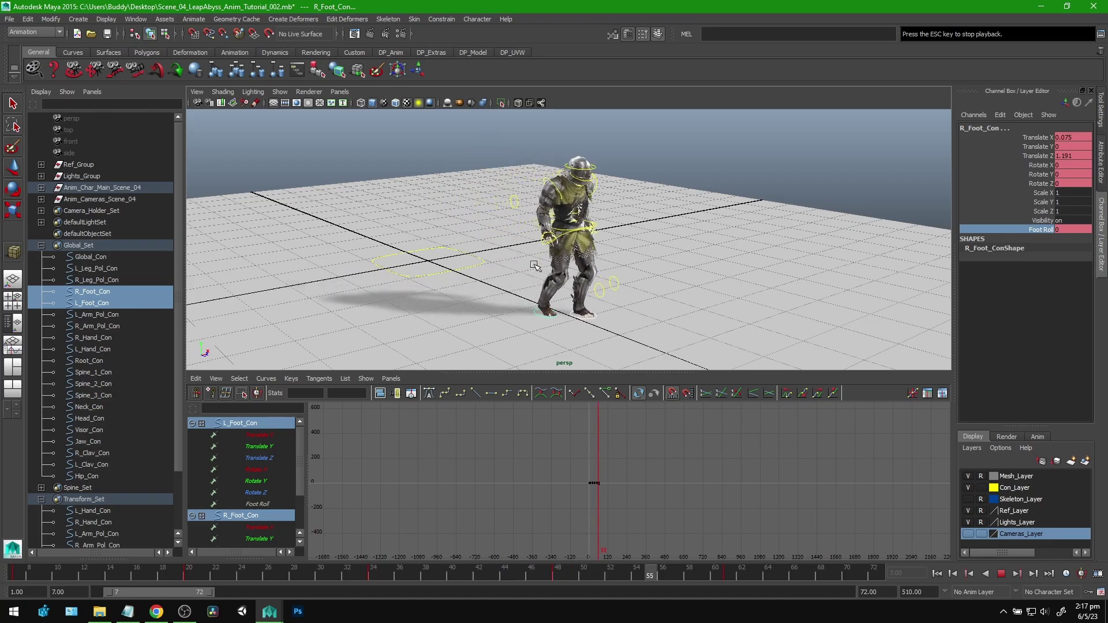
middle_click_drag(503, 266, 541, 238, "alt")
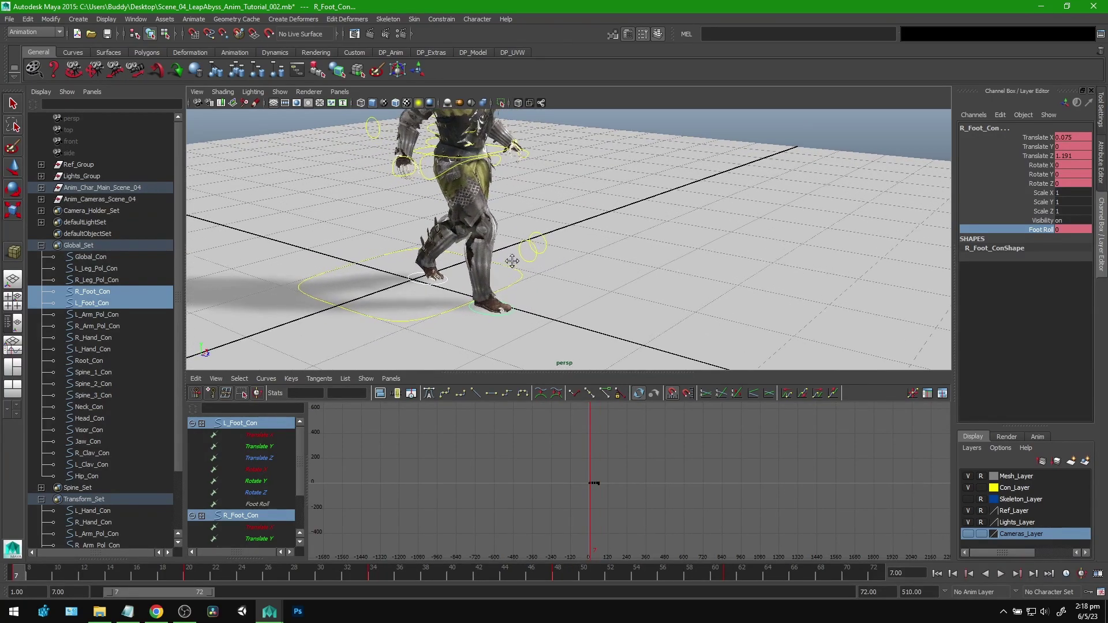
mouse_move(26, 574)
left_mouse_down()
mouse_move(53, 572)
mouse_move(16, 575)
left_mouse_up()
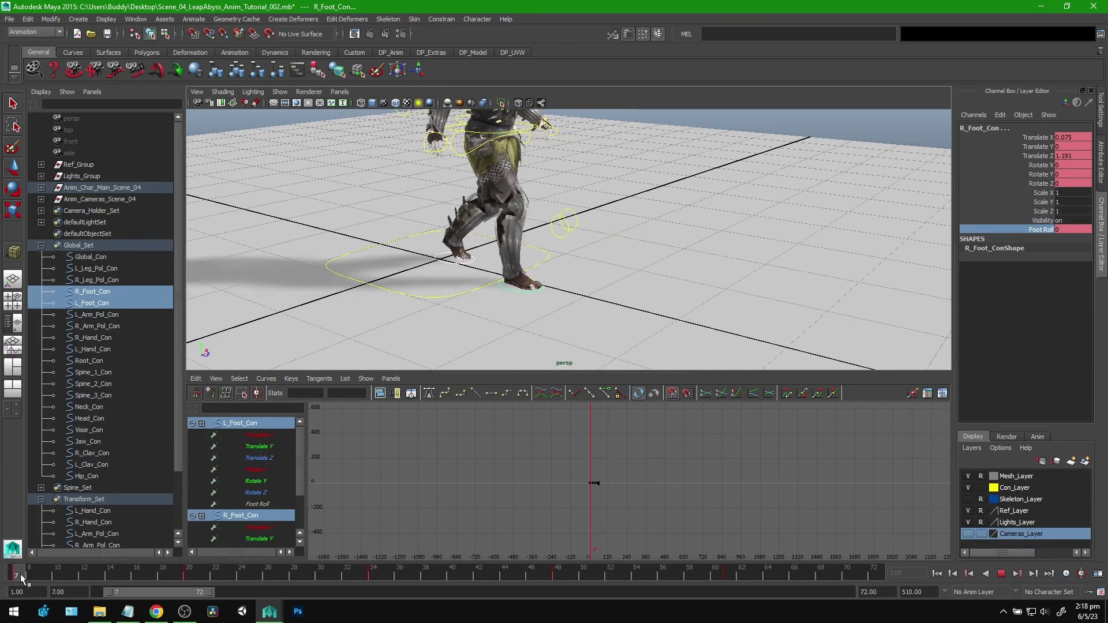
key("Escape")
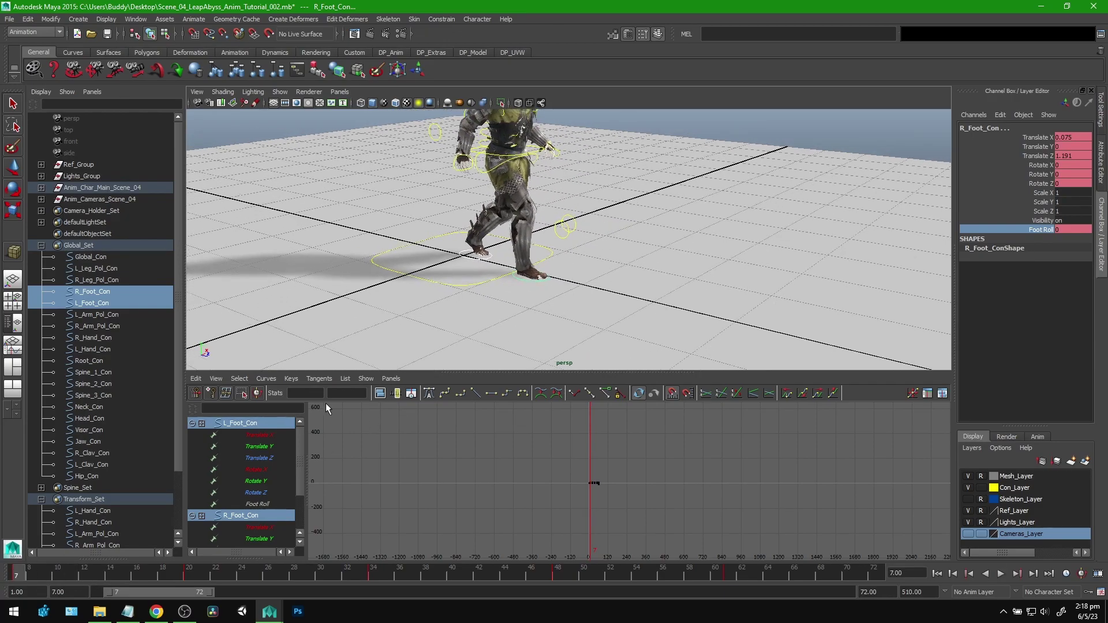
key("alt+v")
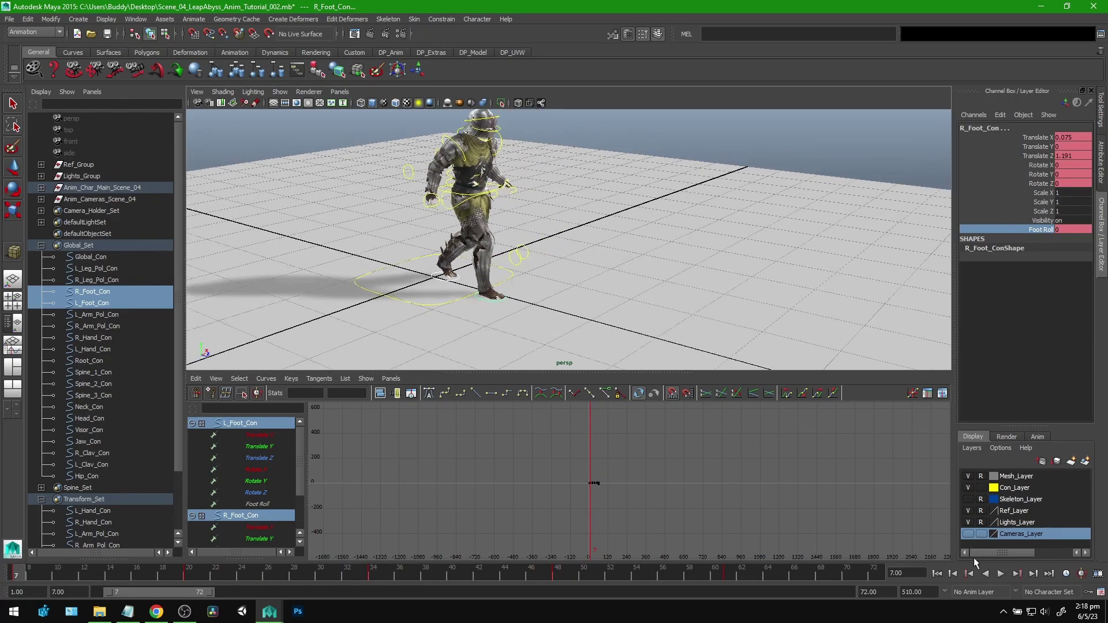
key("Escape")
left_click(1002, 575)
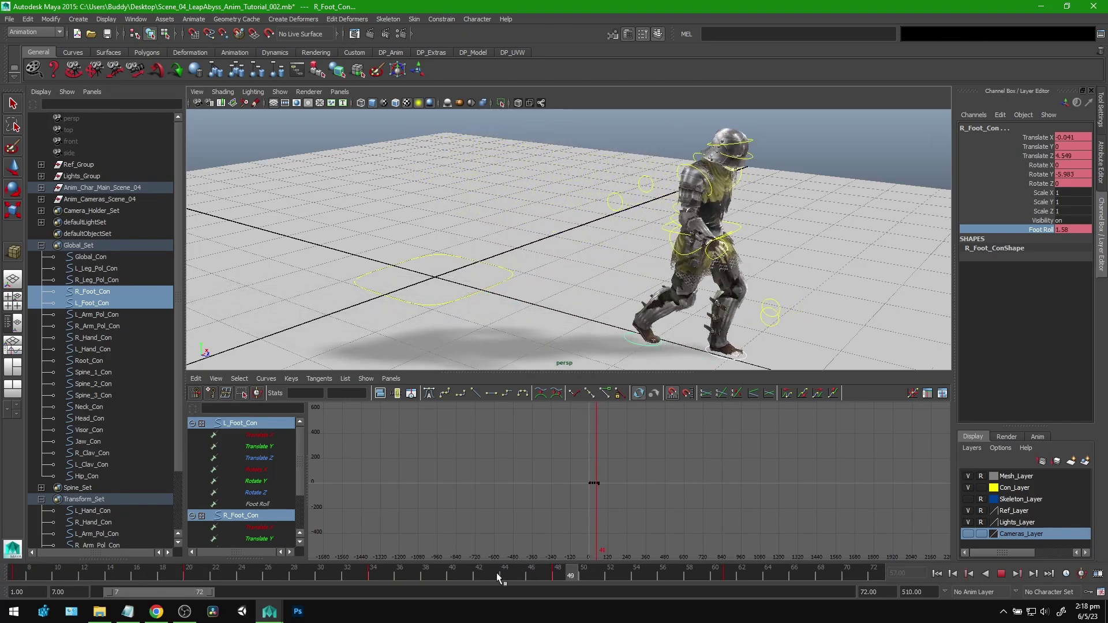
key("Escape")
Show the curves of all Global_Set controls in the Graph Editor and give their frame 7 keys linear tangents.
left_click(87, 257)
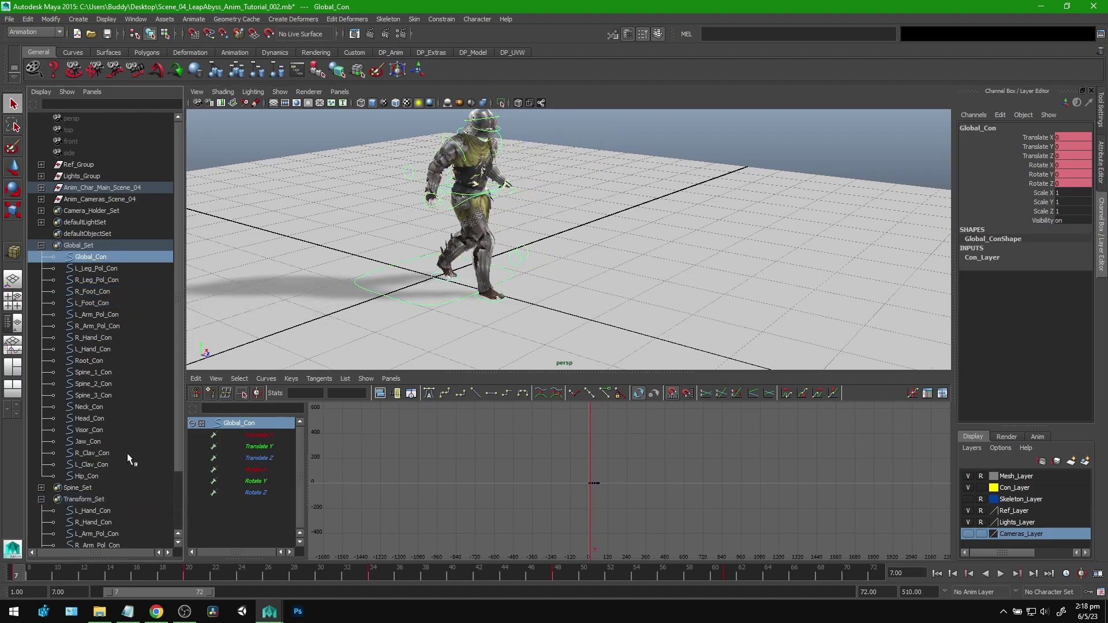
left_click(87, 476, "shift")
key("f")
middle_click_drag(543, 473, 534, 464, "alt")
middle_click_drag(466, 413, 488, 413, "alt")
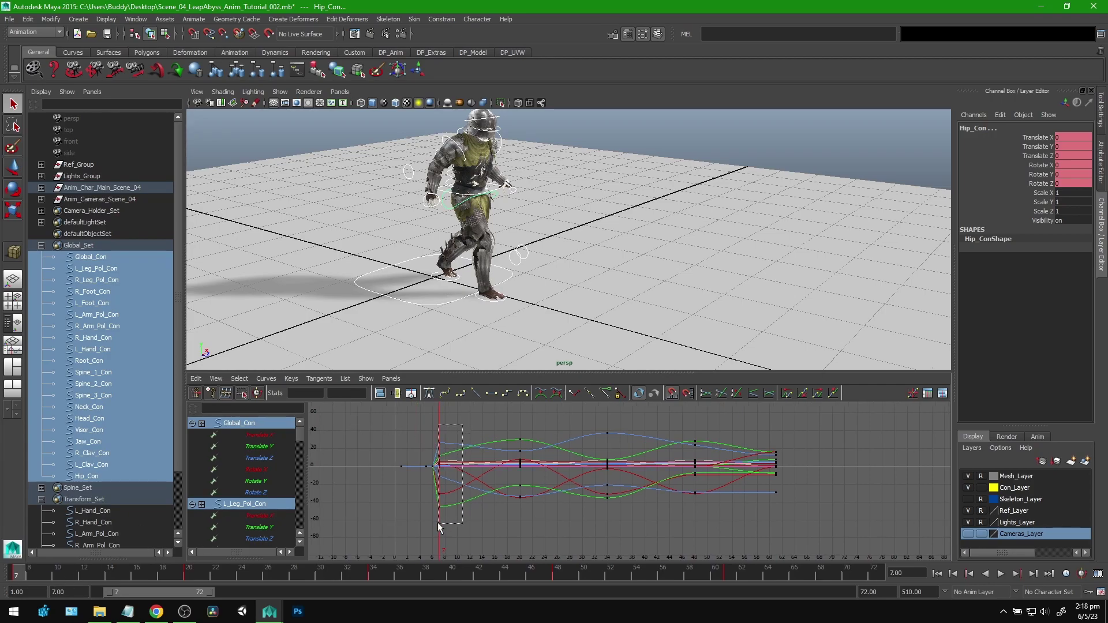
left_click_drag(438, 522, 437, 523)
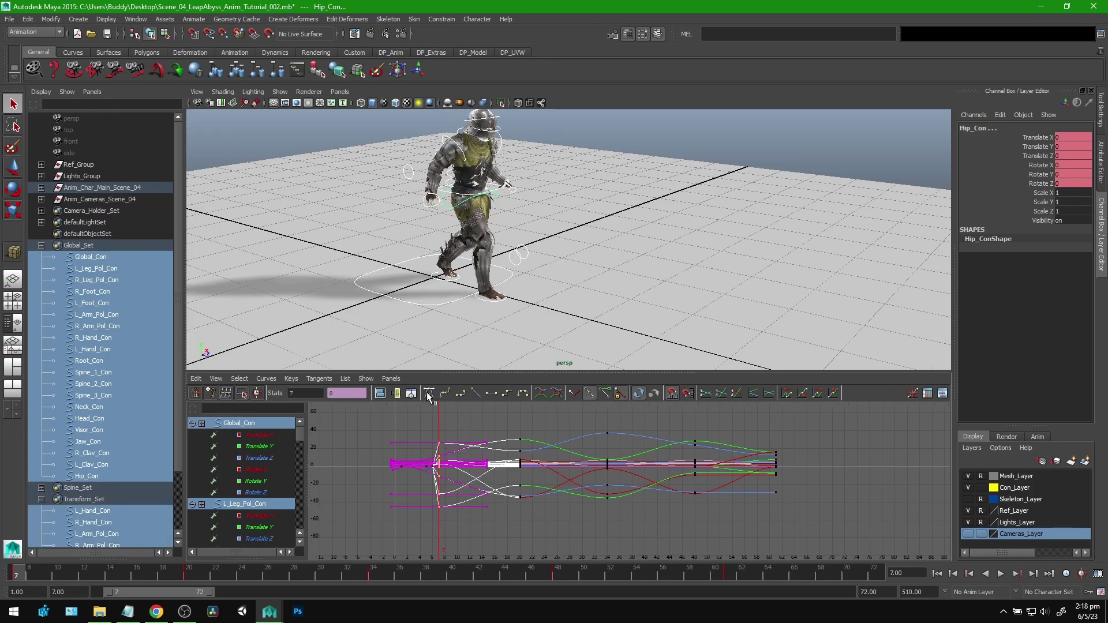
left_click(479, 393)
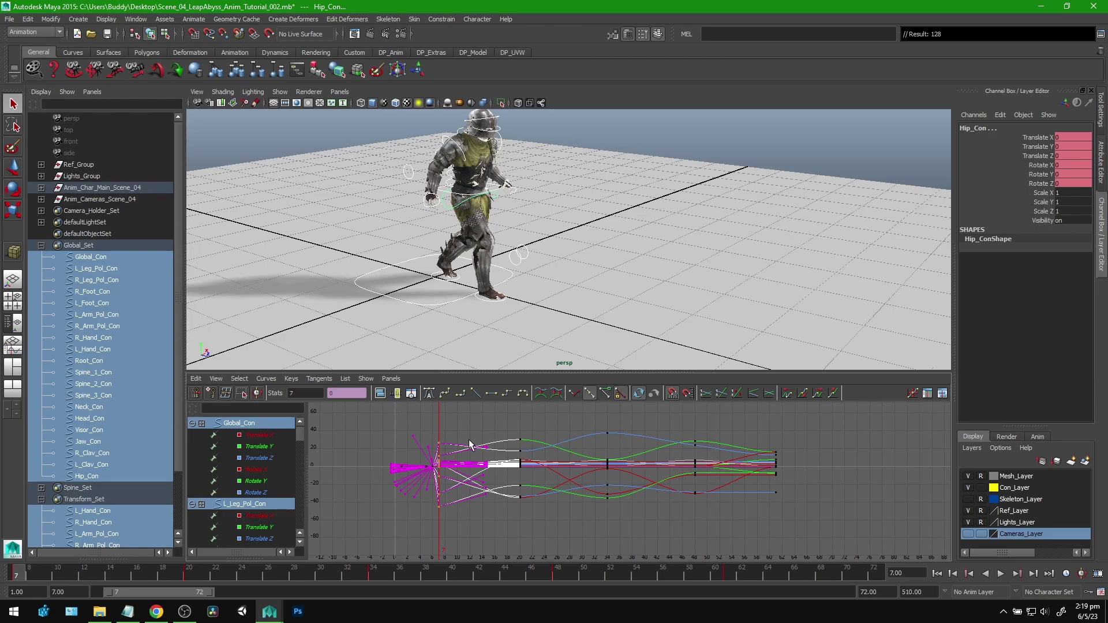
middle_click_drag(462, 451, 485, 444, "alt")
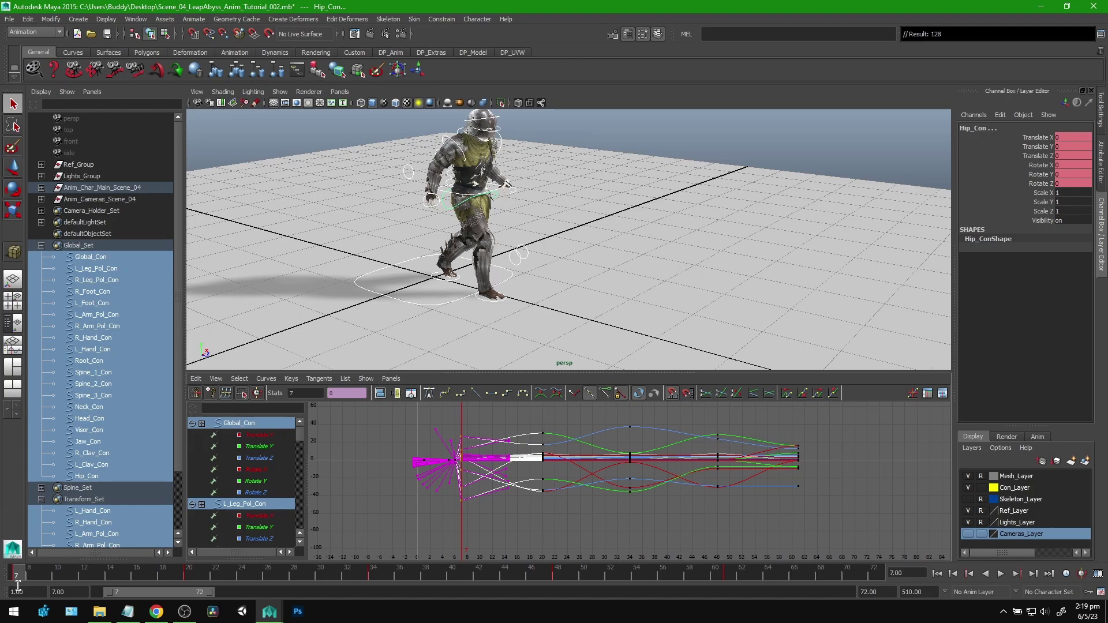
Play back the walk from frame 7 and return to the first pose to check how it starts.
key("alt+v")
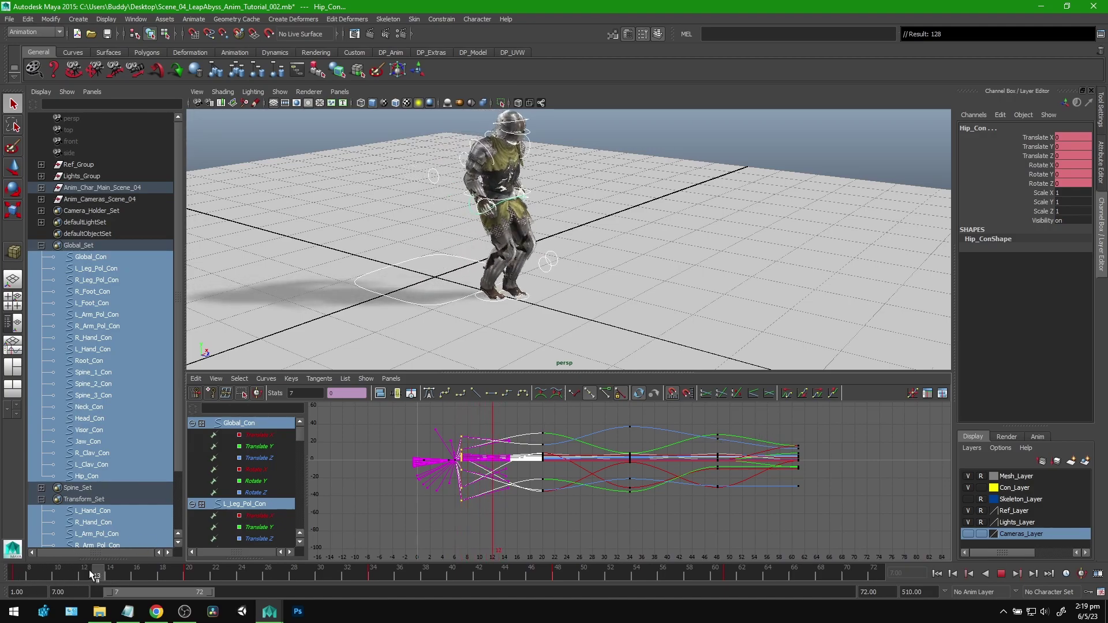
key("alt+v")
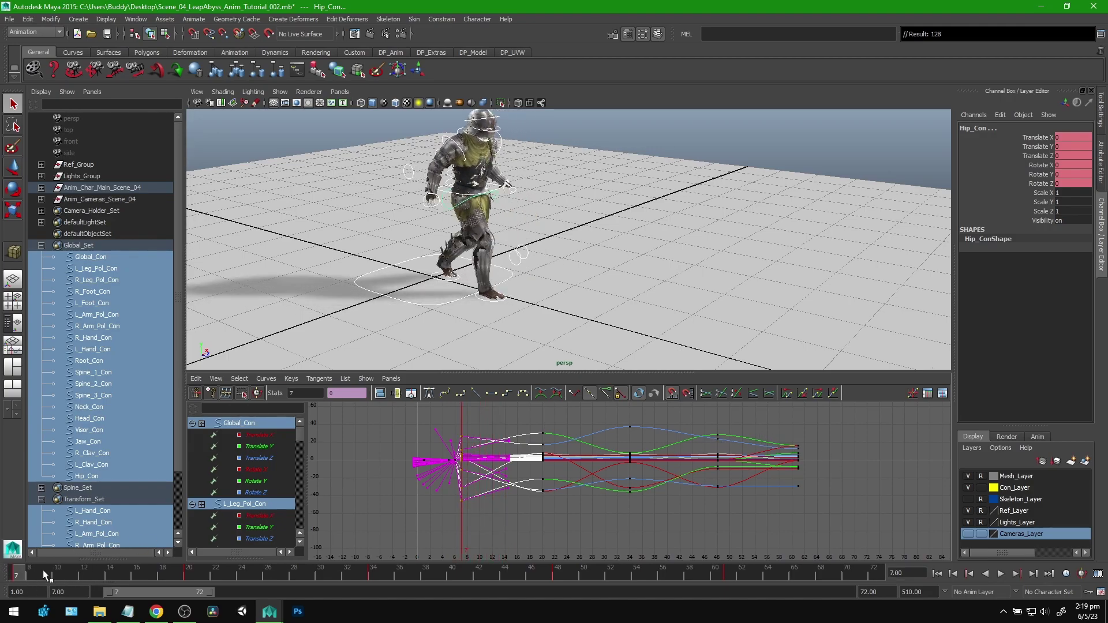
left_click(1003, 574)
left_click_drag(182, 567, 3, 574)
Give all keys from frame 20 to frame 61 auto tangents in the Graph Editor.
middle_click_drag(547, 416, 536, 461, "alt")
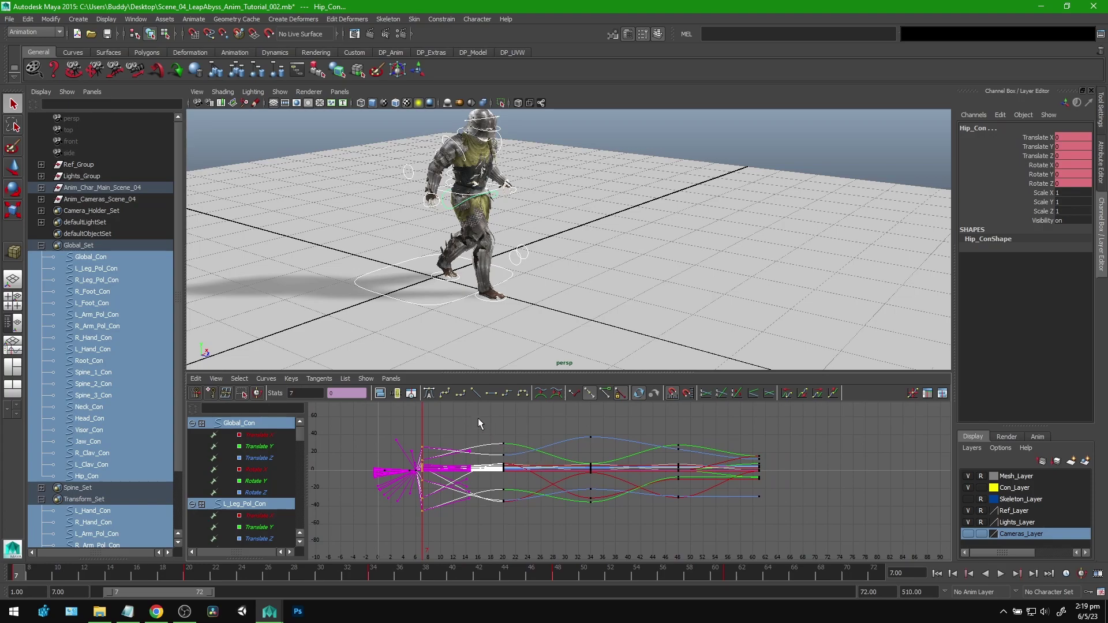
left_click_drag(479, 424, 860, 547)
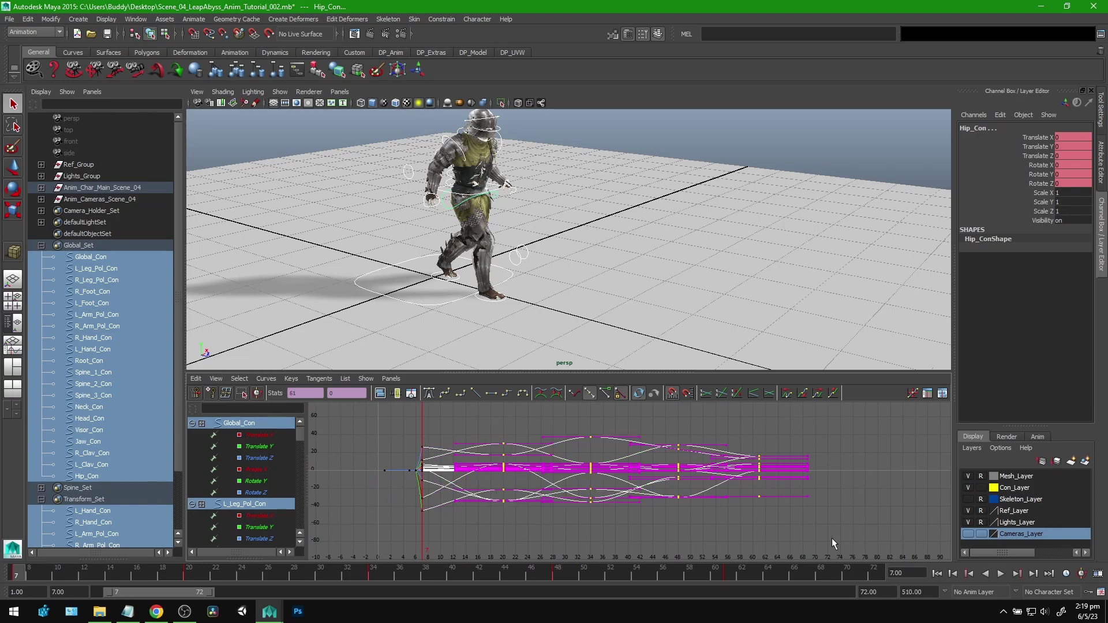
left_click(427, 396)
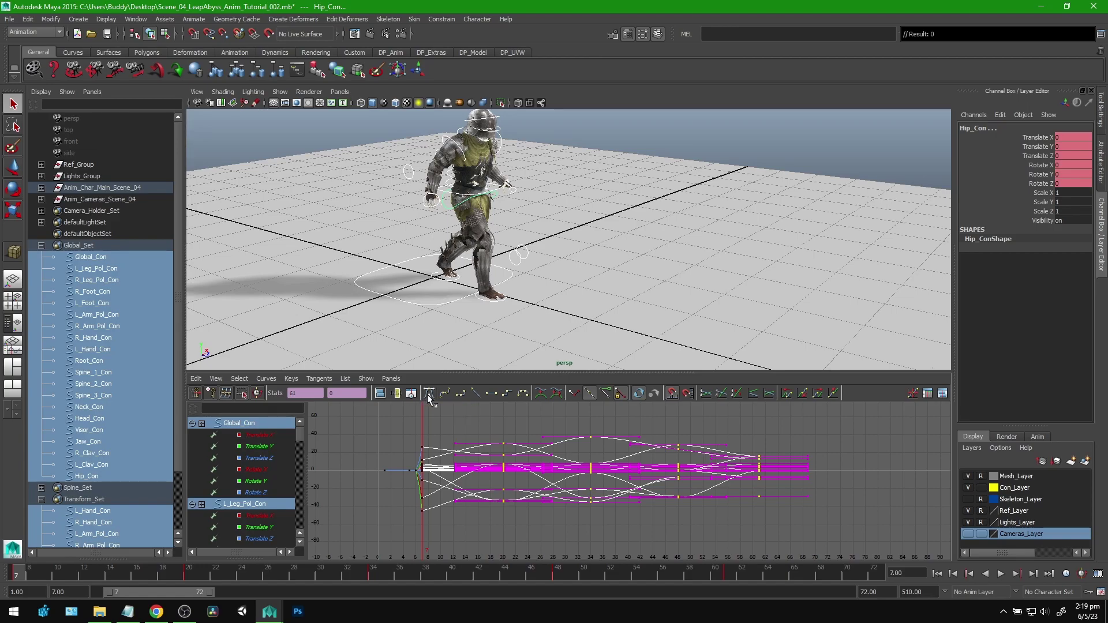
Play back the walk and scrub around frame 20, isolating that frame's keys, to examine the step's motion.
left_click(1001, 573)
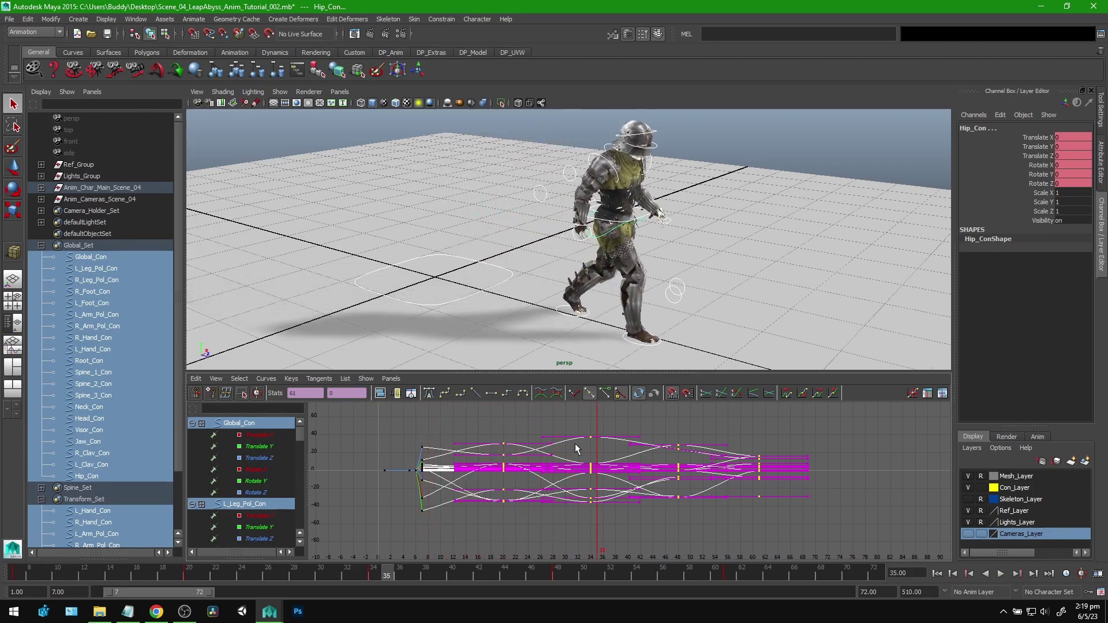
left_click_drag(269, 570, 194, 570)
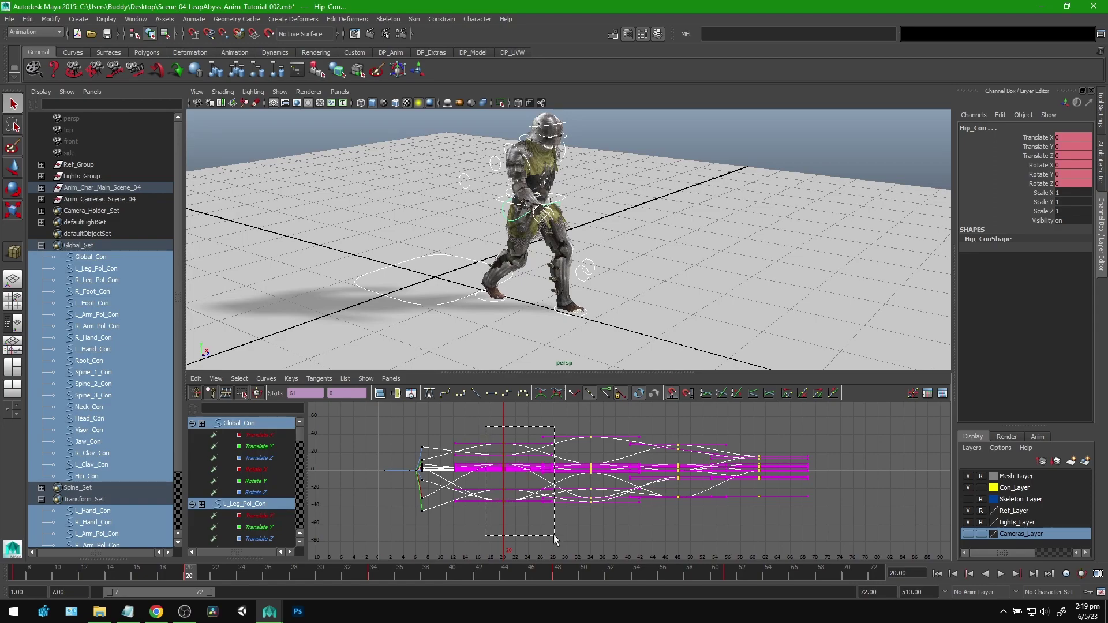
left_click_drag(554, 535, 820, 430, "ctrl")
left_click_drag(172, 571, 198, 570)
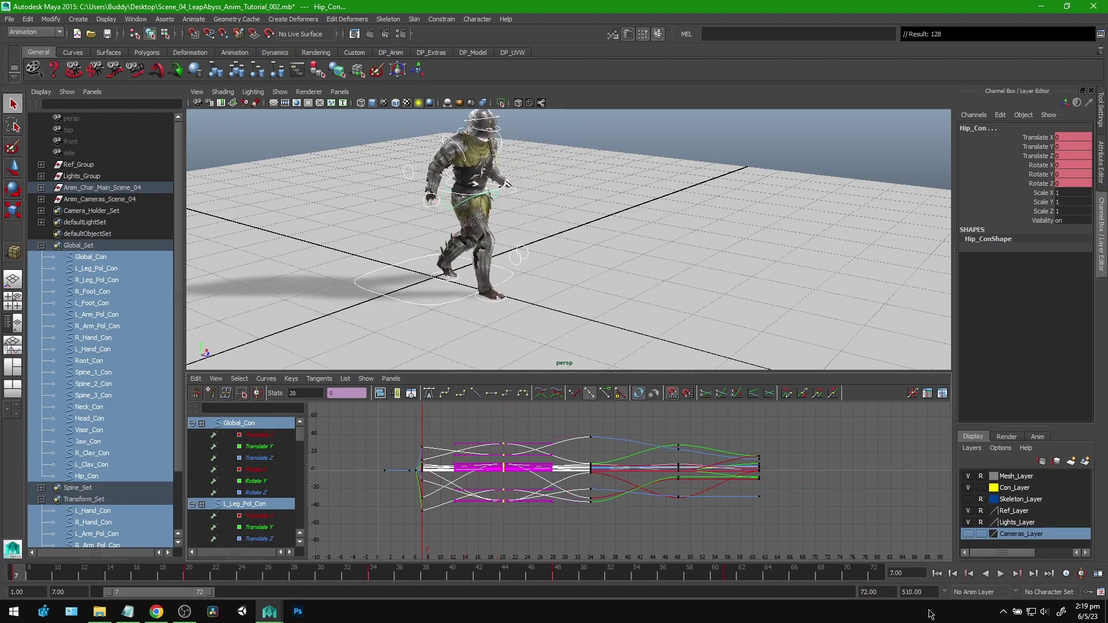
left_click(1003, 575)
left_click(1003, 574)
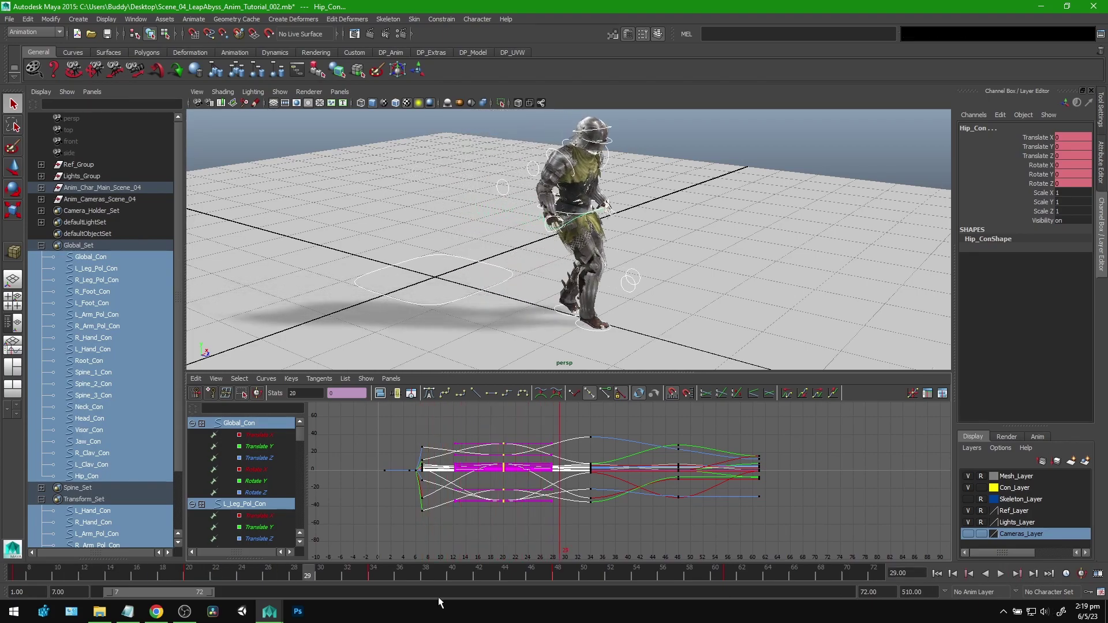
left_click_drag(164, 571, 189, 574)
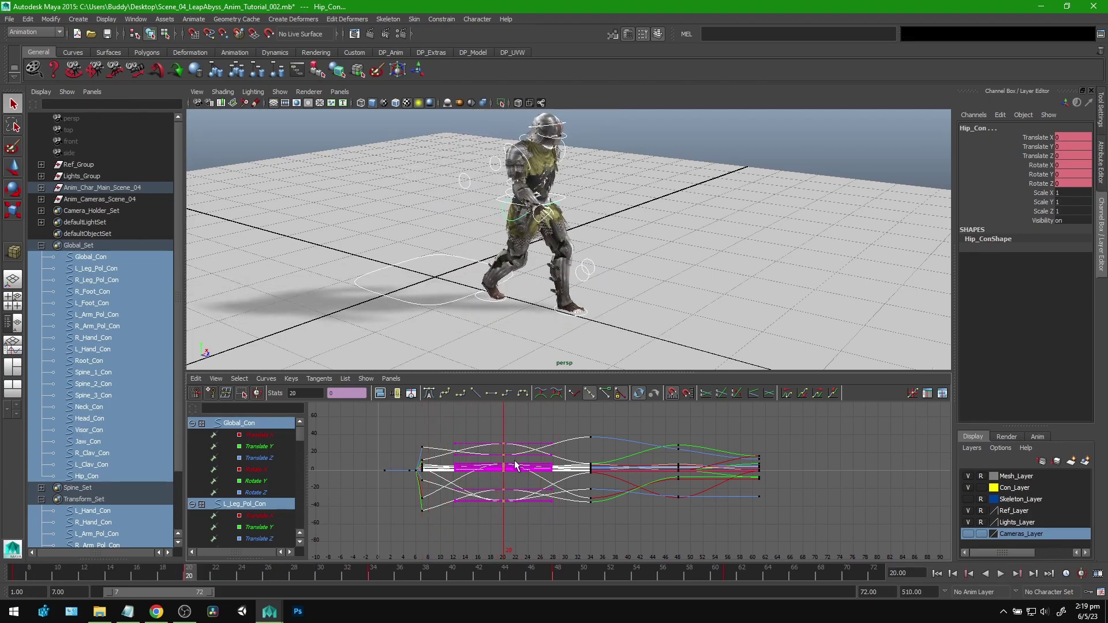
Reapply auto tangents to all keys from frame 20 to frame 61 and play the walk back.
left_click_drag(795, 546, 795, 546)
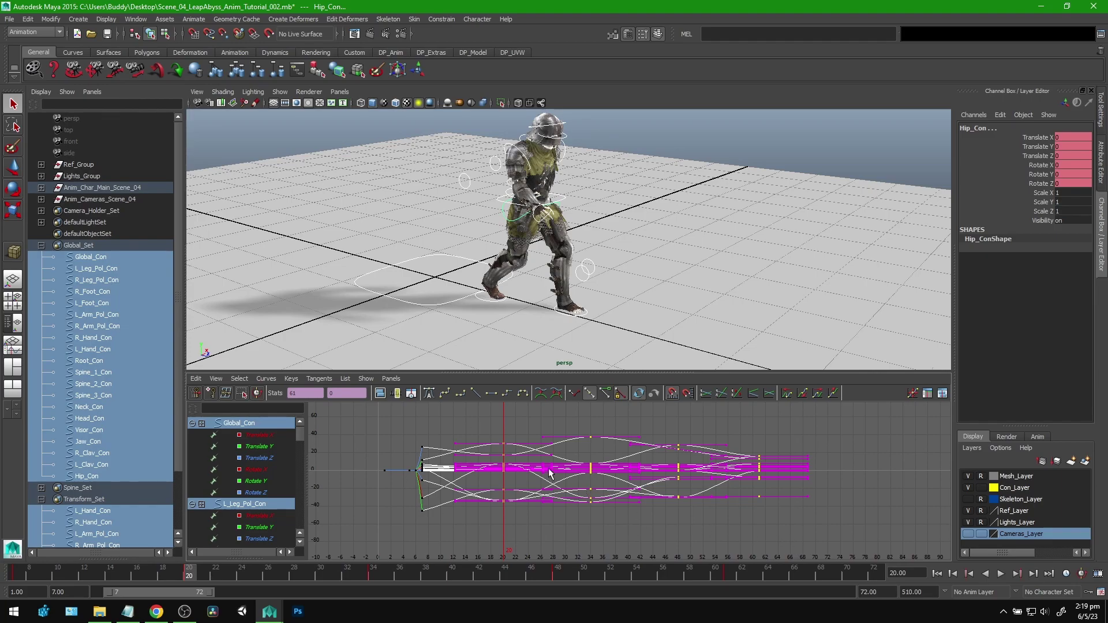
left_click(430, 394)
key("alt+v")
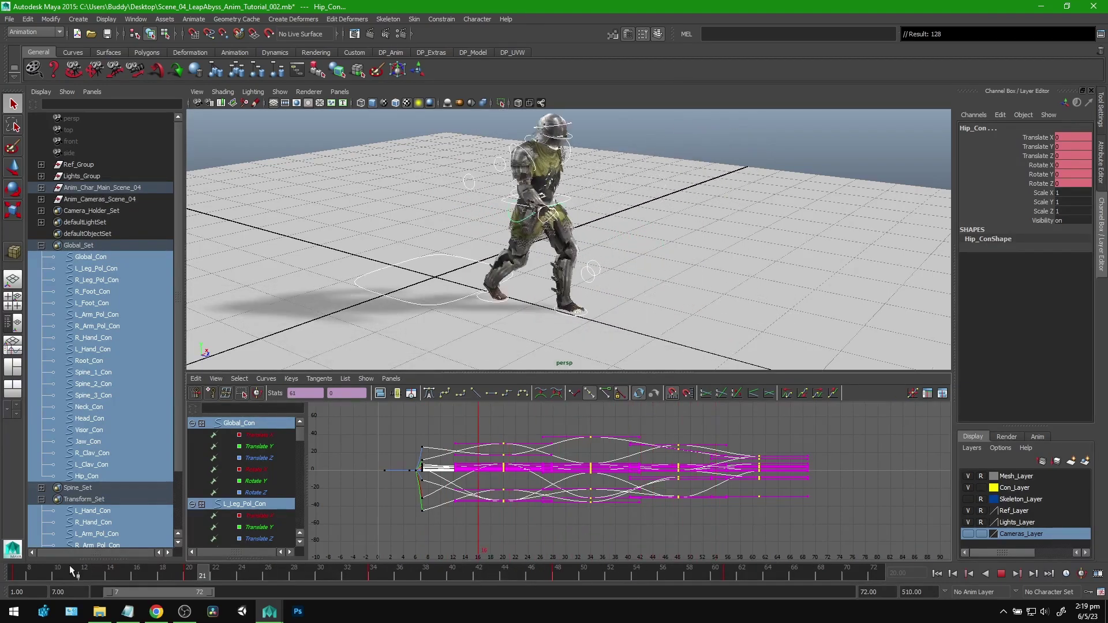
left_click(1000, 574)
left_click_drag(625, 573, 16, 574)
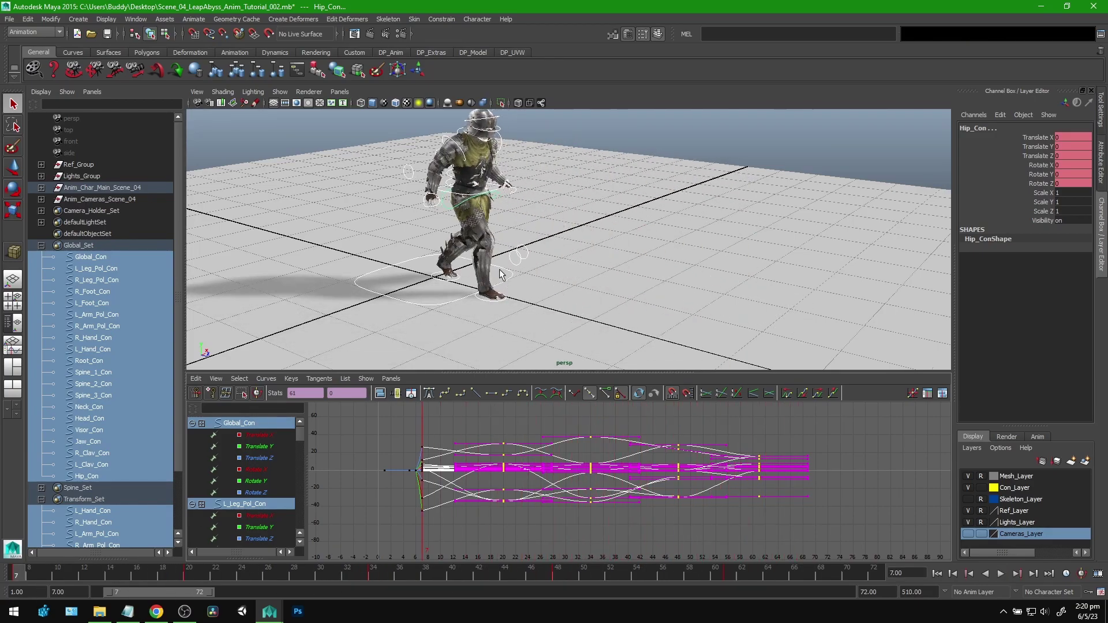
Play the opening step from frame 7 at closer range to examine how the feet pass each other.
key("alt+v")
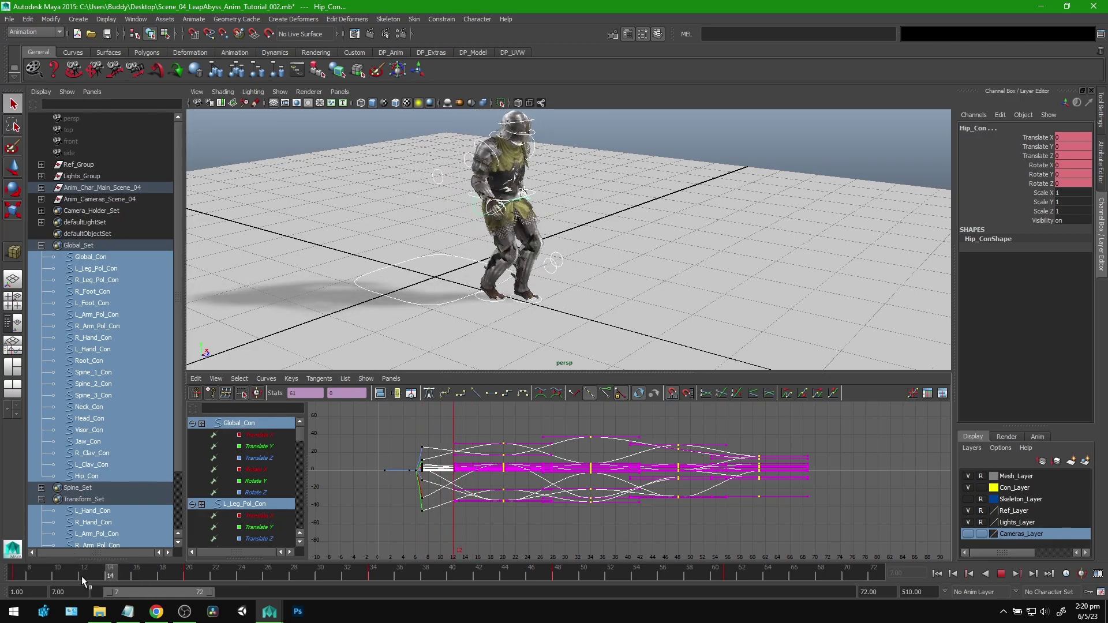
mouse_move(13, 577)
left_mouse_down()
mouse_move(427, 566)
mouse_move(4, 572)
left_mouse_up()
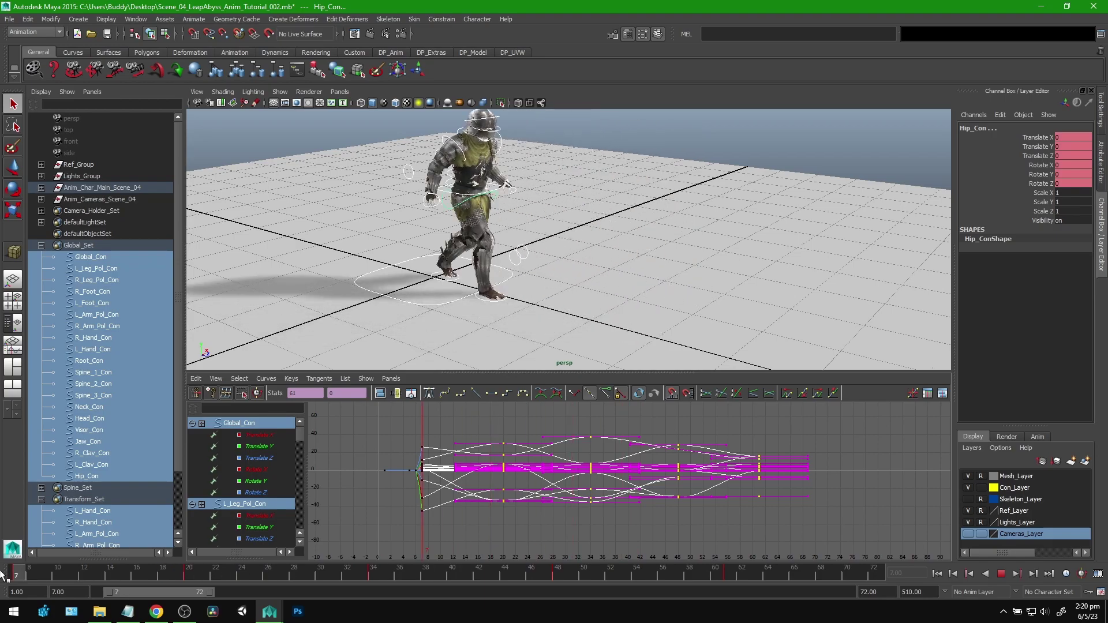
scroll(396, 297, "up", 1)
middle_click_drag(478, 306, 501, 285, "alt")
key("alt+v")
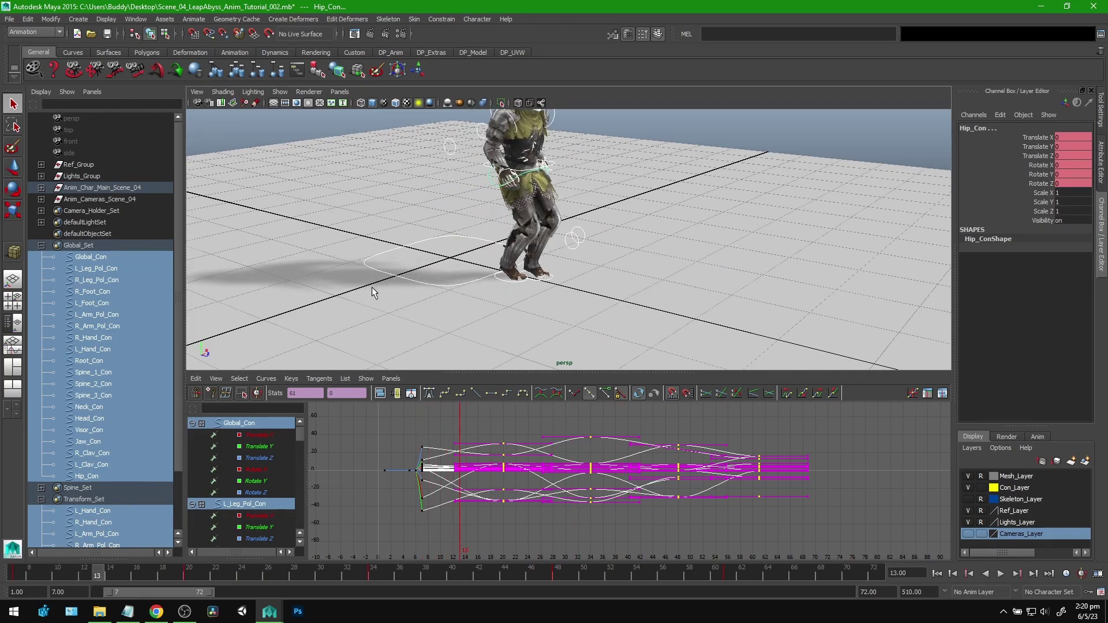
left_click_drag(389, 285, 571, 288, "alt")
key("alt+v")
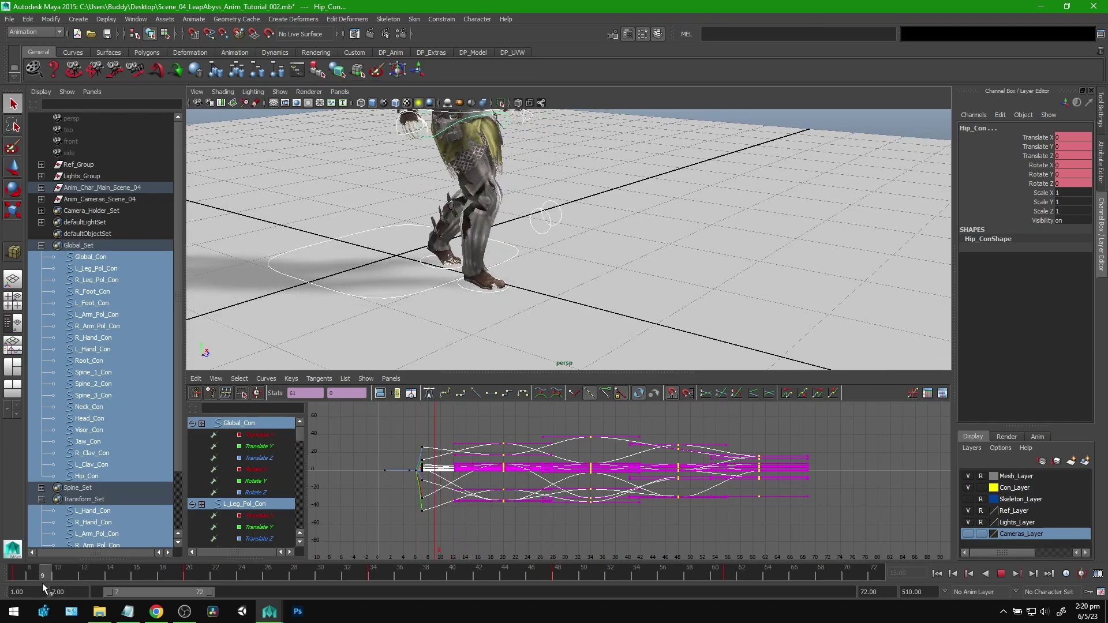
Select the left foot control and key only its Translate Y at frame 13, where the feet pass.
left_click(523, 280)
key("f")
left_click_drag(686, 277, 439, 270, "alt")
middle_click_drag(571, 260, 535, 305, "alt")
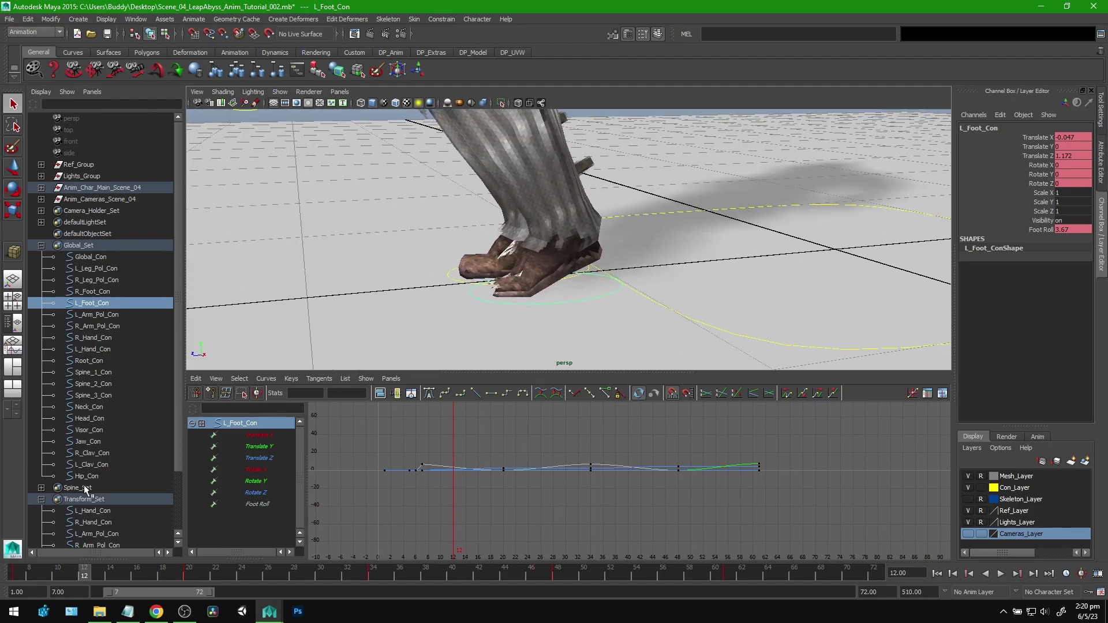
left_click_drag(86, 578, 96, 573)
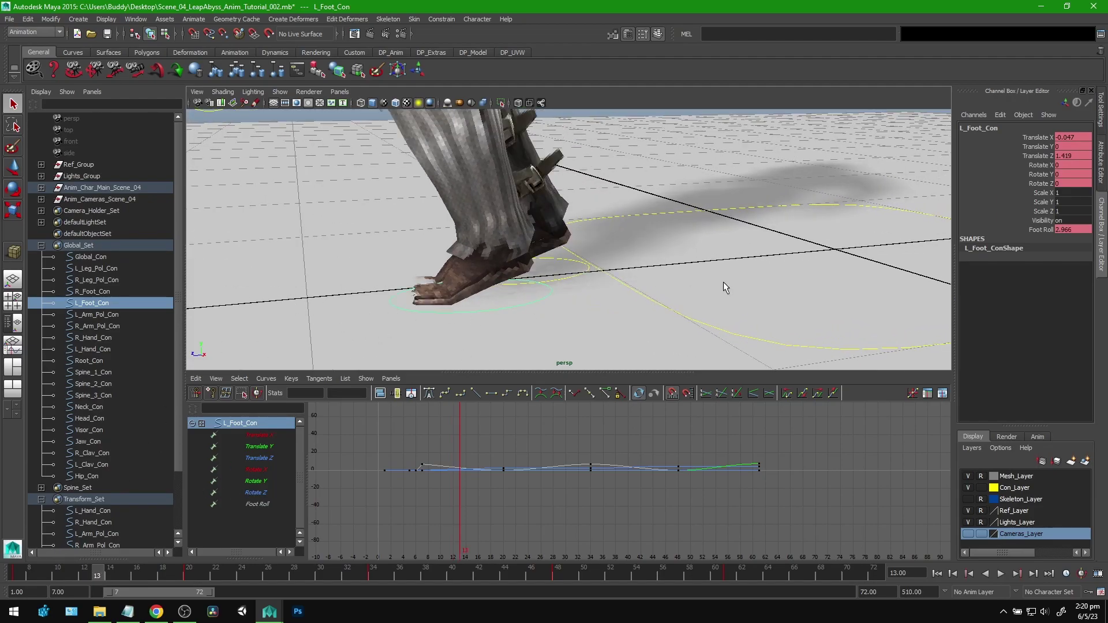
left_click(259, 446)
middle_click_drag(620, 271, 676, 280, "alt")
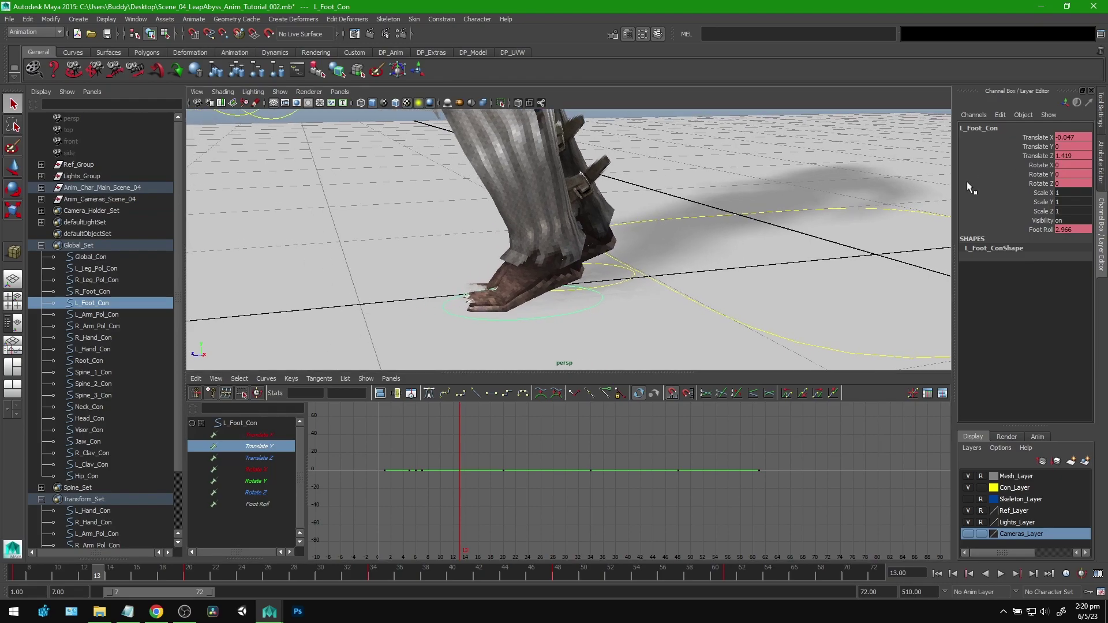
left_click(1040, 147)
key("s")
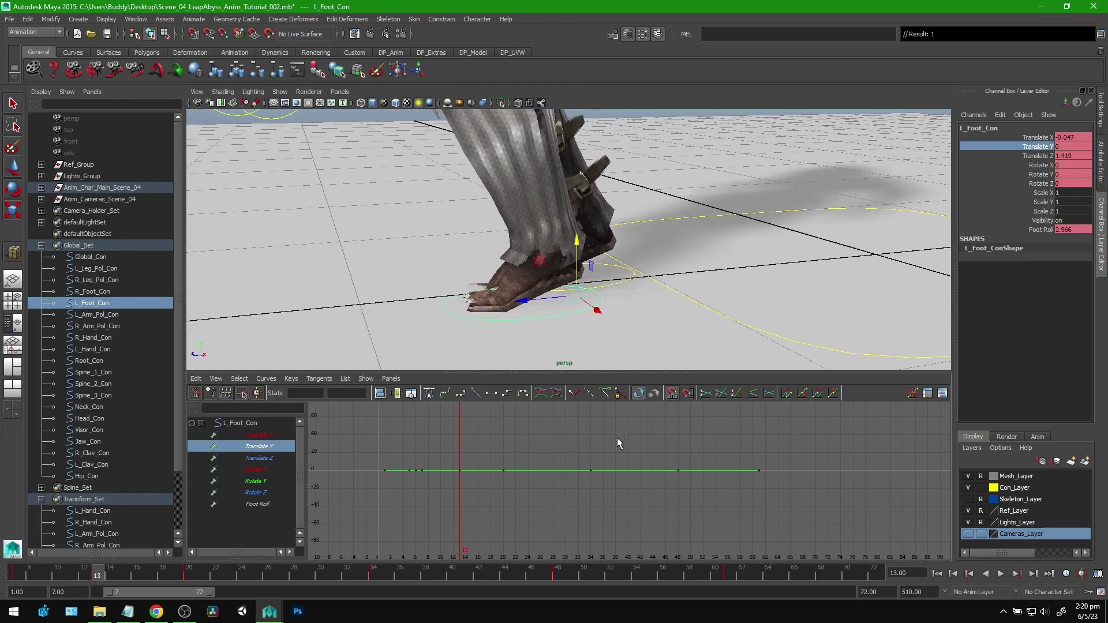
Raise L_Foot_Con's Translate Y key at frame 13 to about 0.08, checking the foot's clearance in playback.
left_click_drag(470, 449, 454, 480)
key("f")
scroll(642, 447, "down", 3)
mouse_move(643, 448)
middle_mouse_down("alt")
mouse_move(622, 468)
mouse_move(629, 456)
middle_mouse_up("alt")
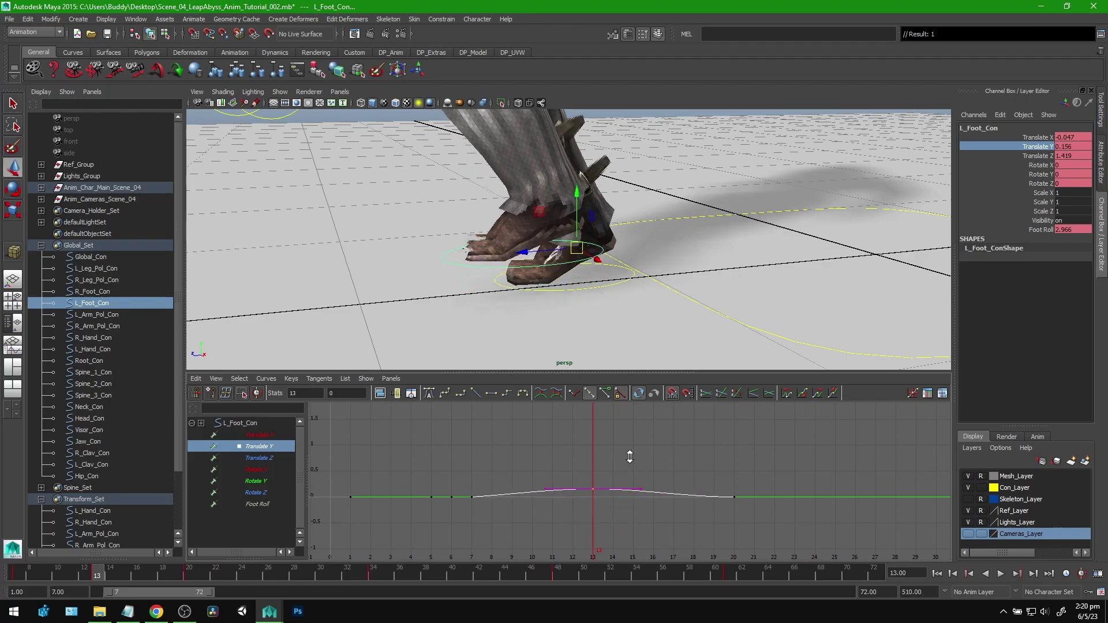
key("alt+v")
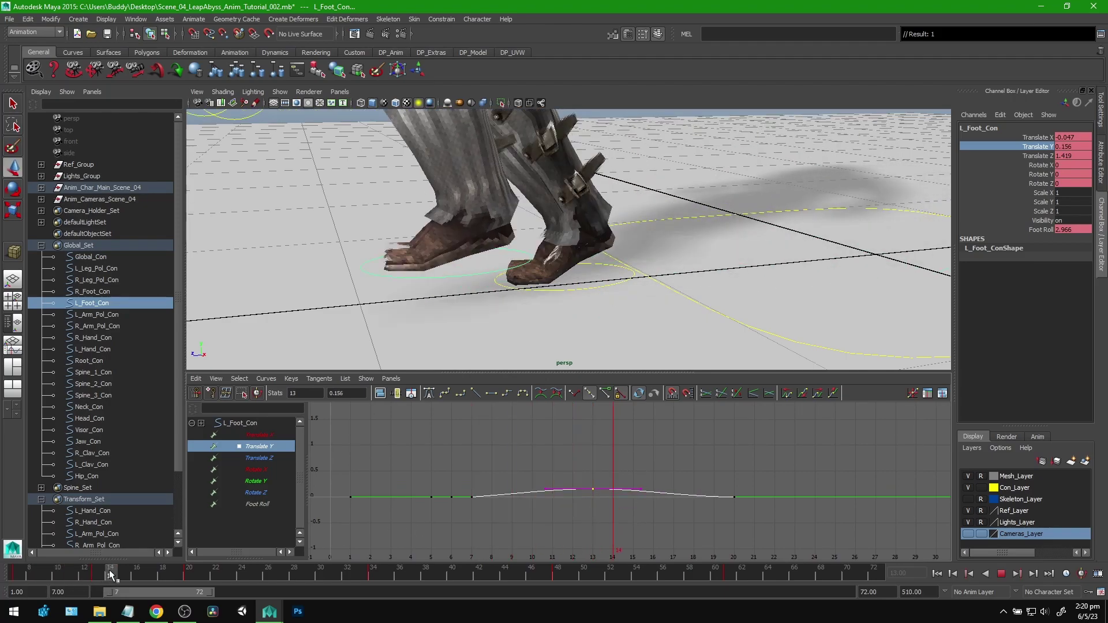
left_click_drag(14, 579, 93, 572)
scroll(508, 223, "down", 3)
left_click_drag(502, 222, 539, 227, "alt")
key("a")
middle_click_drag(604, 446, 604, 522)
left_click_drag(703, 289, 754, 292, "alt")
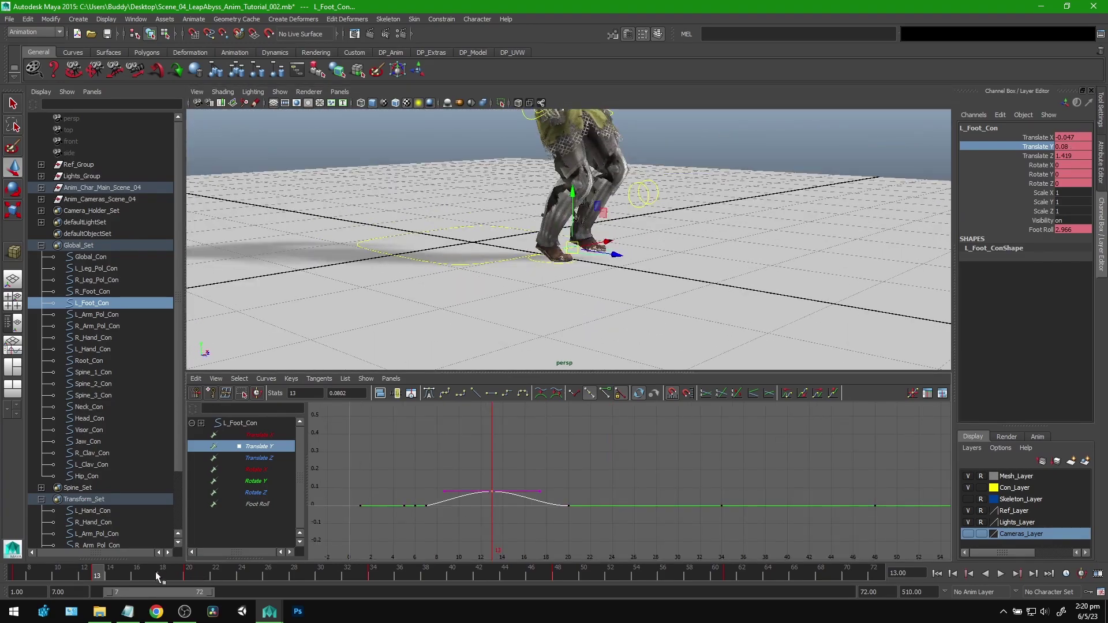
Copy L_Foot_Con's raised Translate Y key from frame 13 to frame 41 and scrub through the second left step.
key("alt+v")
left_click_drag(225, 577, 472, 580)
middle_click_drag(553, 459, 517, 457, "alt")
middle_click_drag(569, 484, 505, 481, "alt")
key("ctrl+v")
middle_click_drag(639, 474, 567, 485, "alt")
left_click_drag(474, 579, 320, 581)
left_click_drag(198, 590, 557, 580)
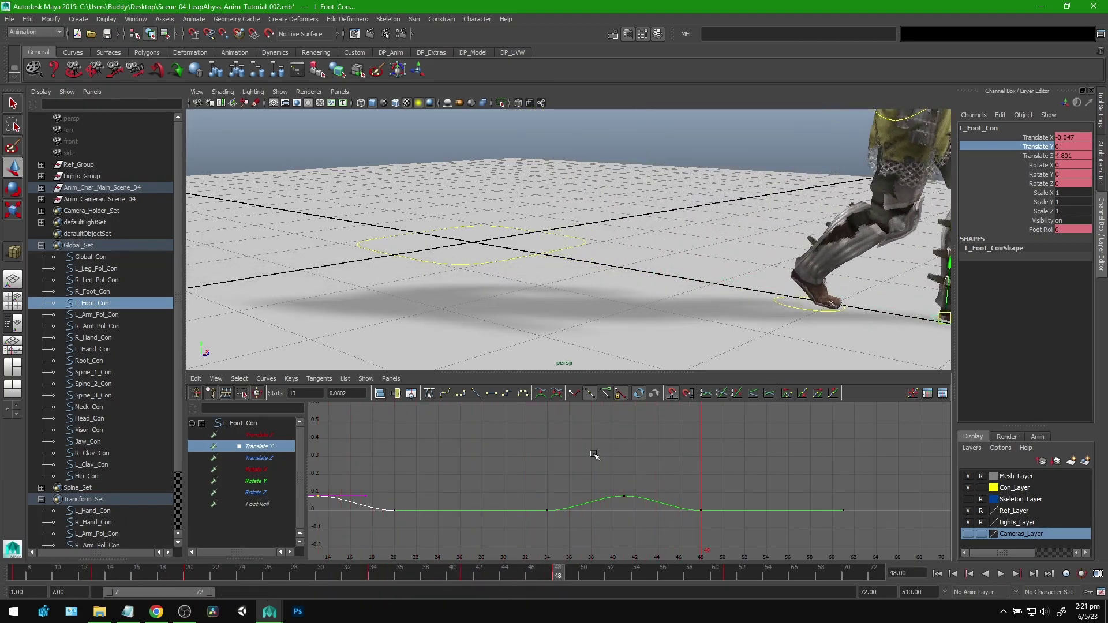
Play back the whole walk and scrub its final step from another angle to examine the left foot's lift.
scroll(495, 289, "down", 5)
middle_click_drag(495, 289, 445, 311, "alt")
left_click(1000, 574)
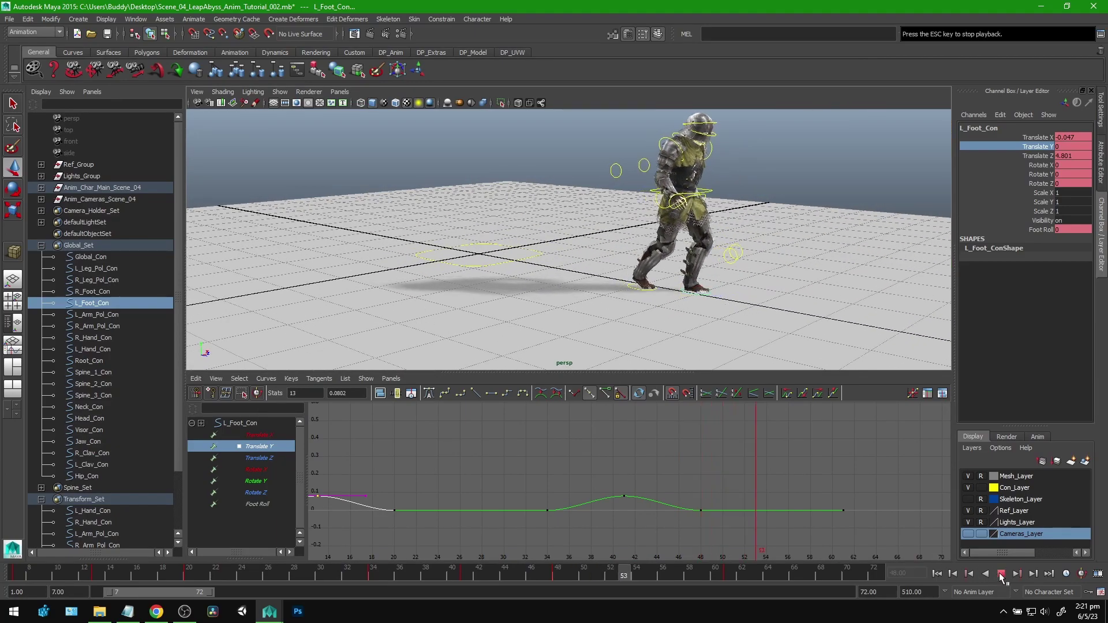
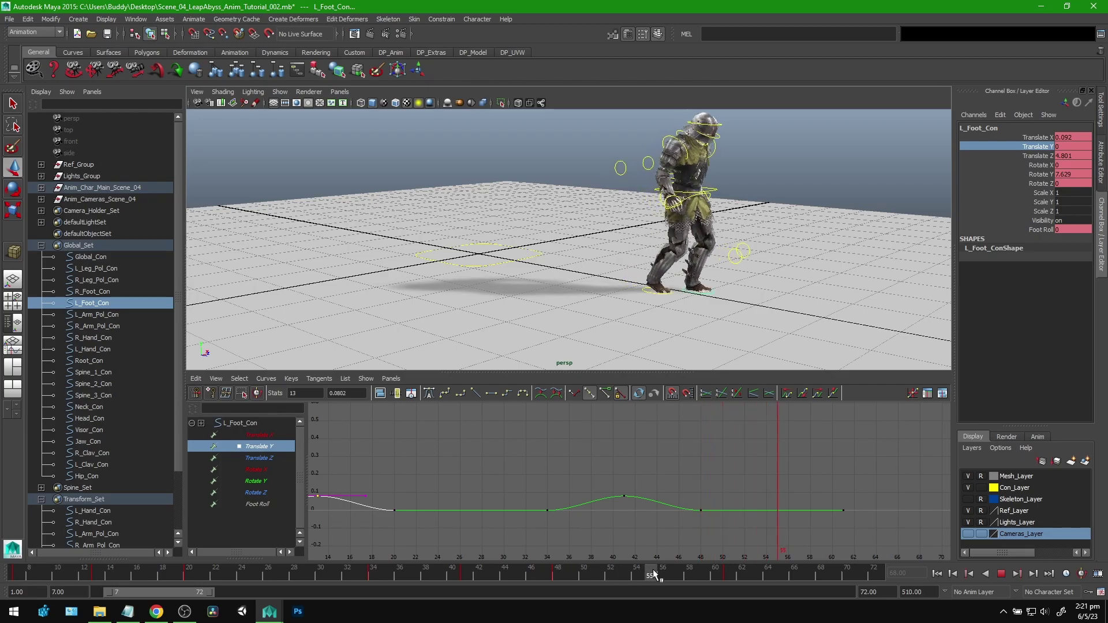
mouse_move(684, 569)
left_mouse_down()
mouse_move(728, 570)
mouse_move(666, 569)
mouse_move(690, 569)
left_mouse_up()
left_click_drag(676, 300, 508, 340, "alt")
middle_click_drag(508, 343, 499, 309, "alt")
mouse_move(672, 571)
left_mouse_down()
mouse_move(552, 577)
mouse_move(746, 577)
mouse_move(14, 575)
left_mouse_up()
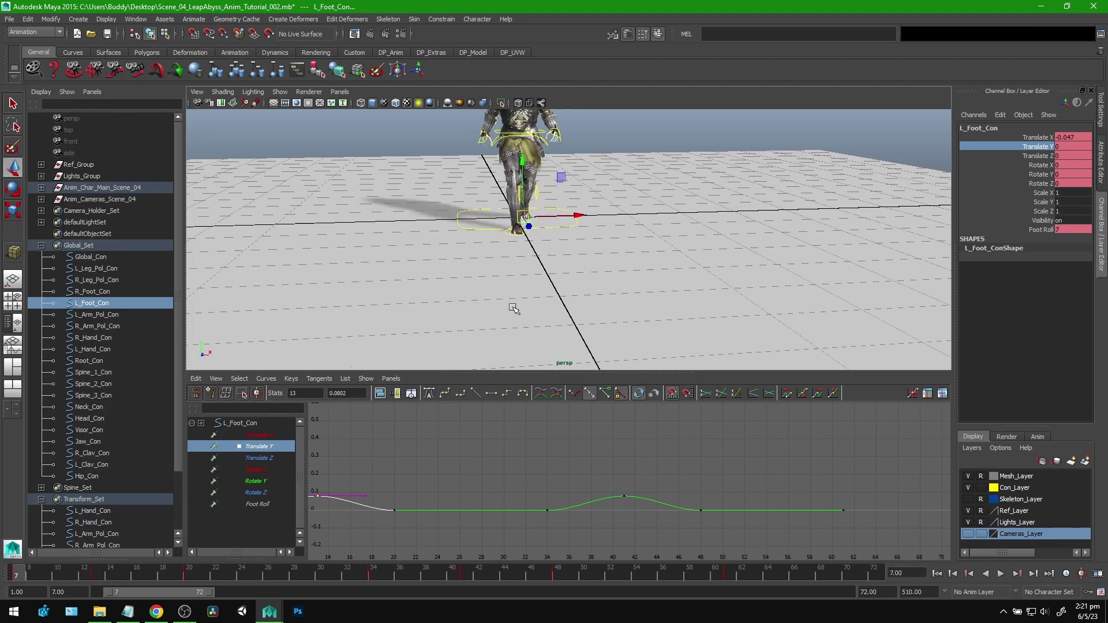
Key R_Foot_Con's Translate Y at frame 27 and raise it to about 0.067 for the right foot's passing pose.
middle_click_drag(445, 270, 515, 292, "alt")
right_click_drag(514, 292, 638, 324, "alt")
left_click(632, 279)
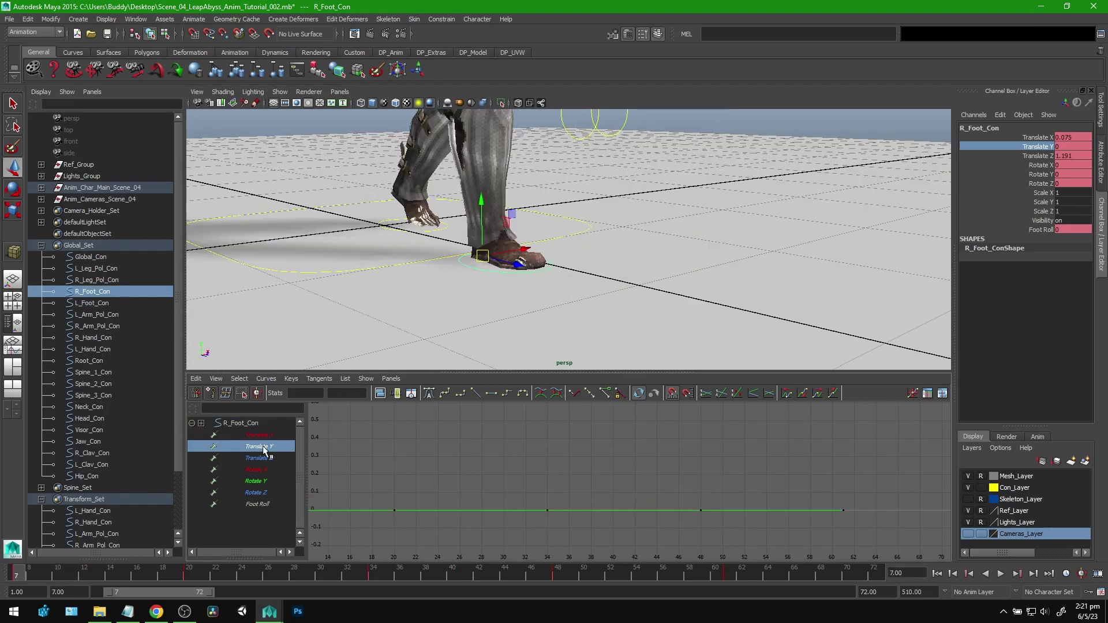
right_click_drag(541, 459, 503, 470, "alt")
middle_click_drag(502, 470, 524, 468, "alt")
right_click_drag(478, 482, 498, 475, "alt")
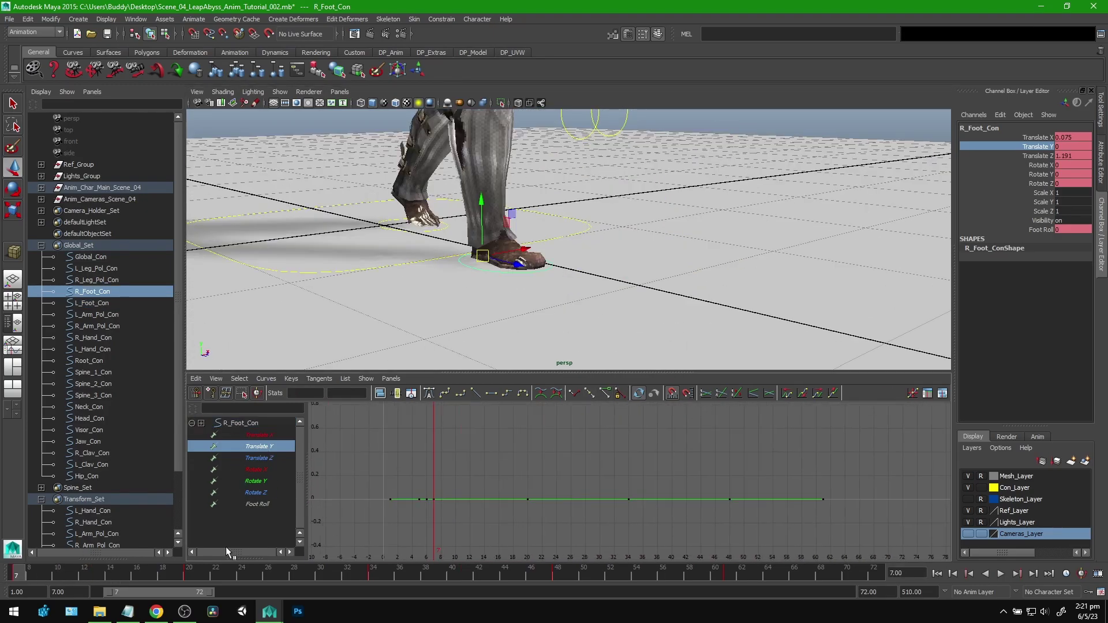
key("alt+v")
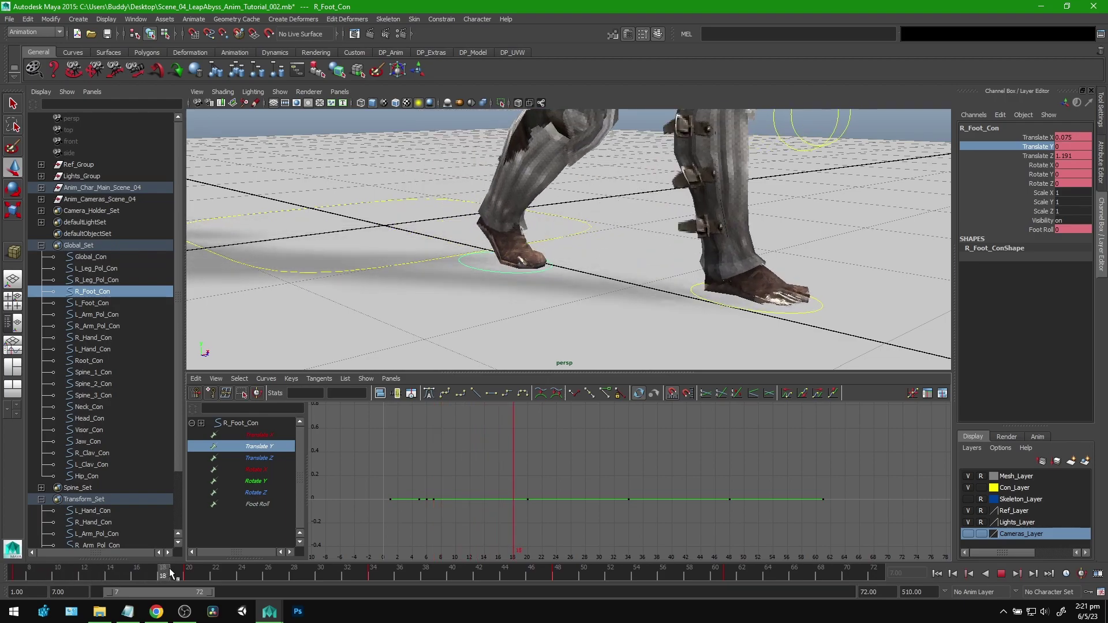
left_click_drag(189, 571, 282, 573)
middle_click_drag(745, 272, 635, 258, "alt")
left_click_drag(607, 303, 627, 358, "alt")
key("s")
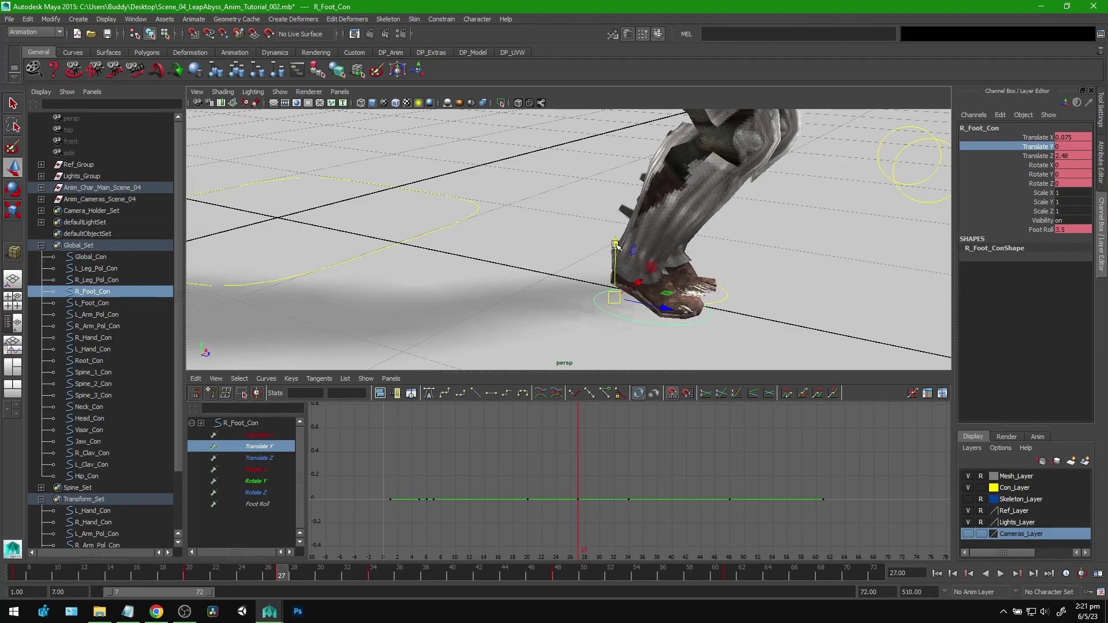
left_click_drag(615, 245, 615, 230)
Copy R_Foot_Con's raised Translate Y key from frame 27 to frame 55.
left_click_drag(600, 573, 652, 573)
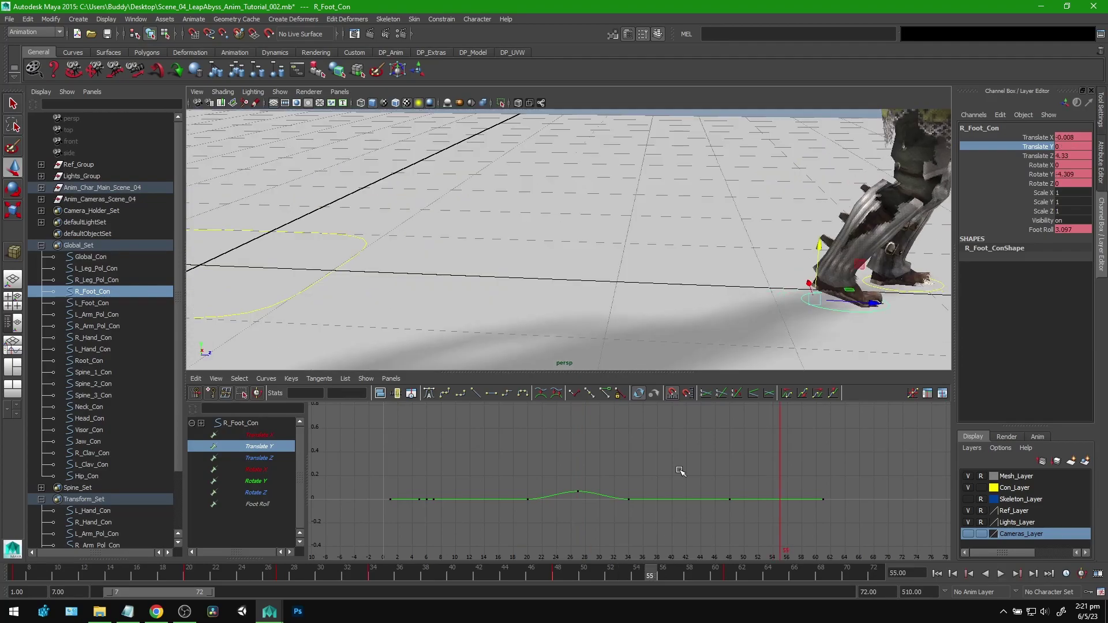
middle_click_drag(785, 276, 561, 298, "alt")
left_click(578, 491)
middle_click_drag(644, 464, 614, 467, "alt")
key("ctrl+v")
Scrub the final right step and play back the full walk from frame 7 to review both feet's lifts.
left_click_drag(628, 570, 742, 573)
key("alt+shift+v")
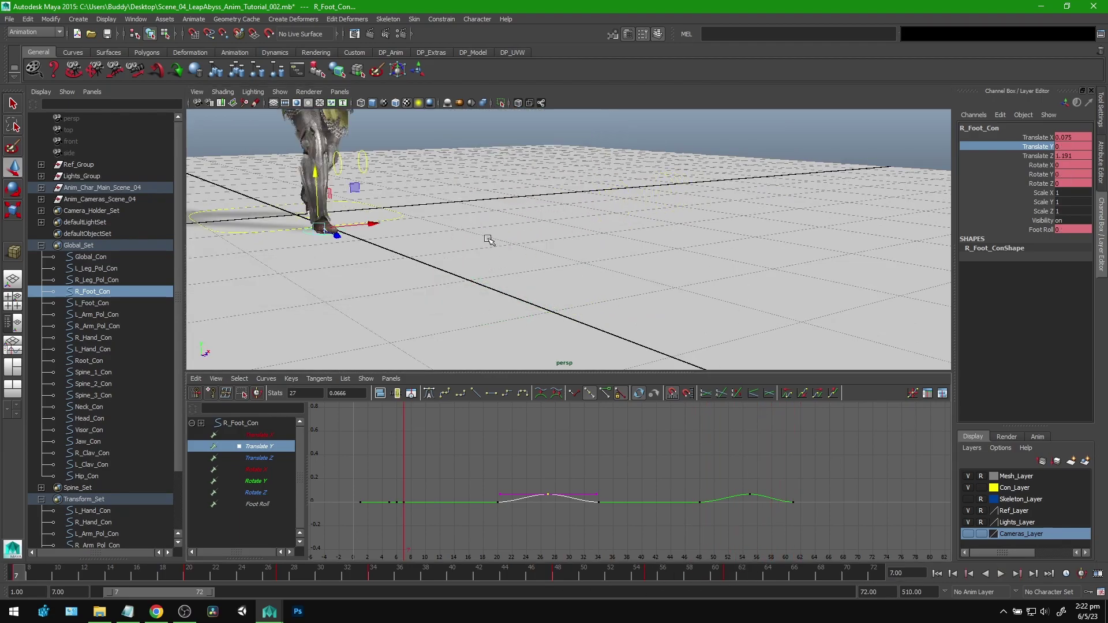
middle_click_drag(490, 240, 664, 324, "alt")
left_click(1001, 573)
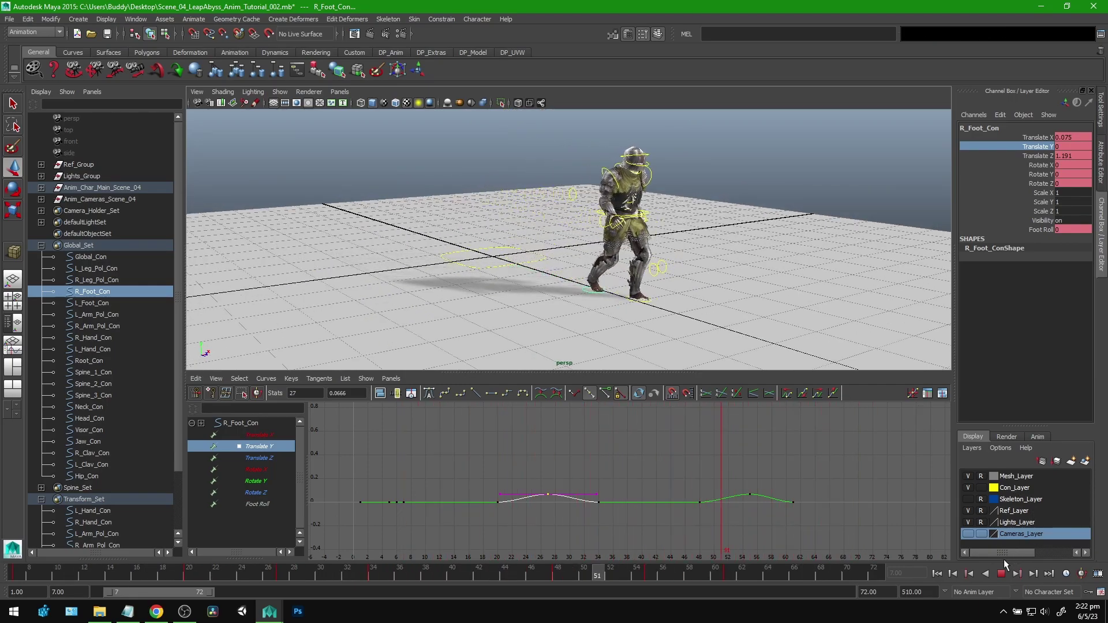
Stop playback and scrub the walk's first half, around frames 17 to 29, to examine the leg poses up close.
left_click(1004, 576)
right_click_drag(488, 192, 603, 212, "alt")
middle_click_drag(603, 212, 612, 234, "alt")
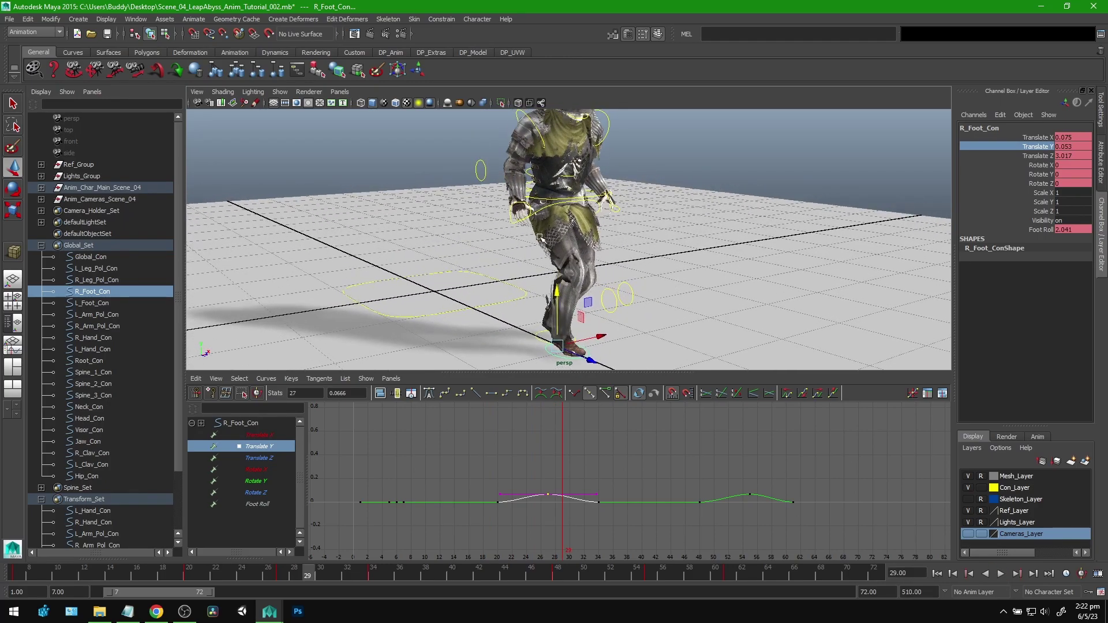
scroll(478, 224, "up", 4)
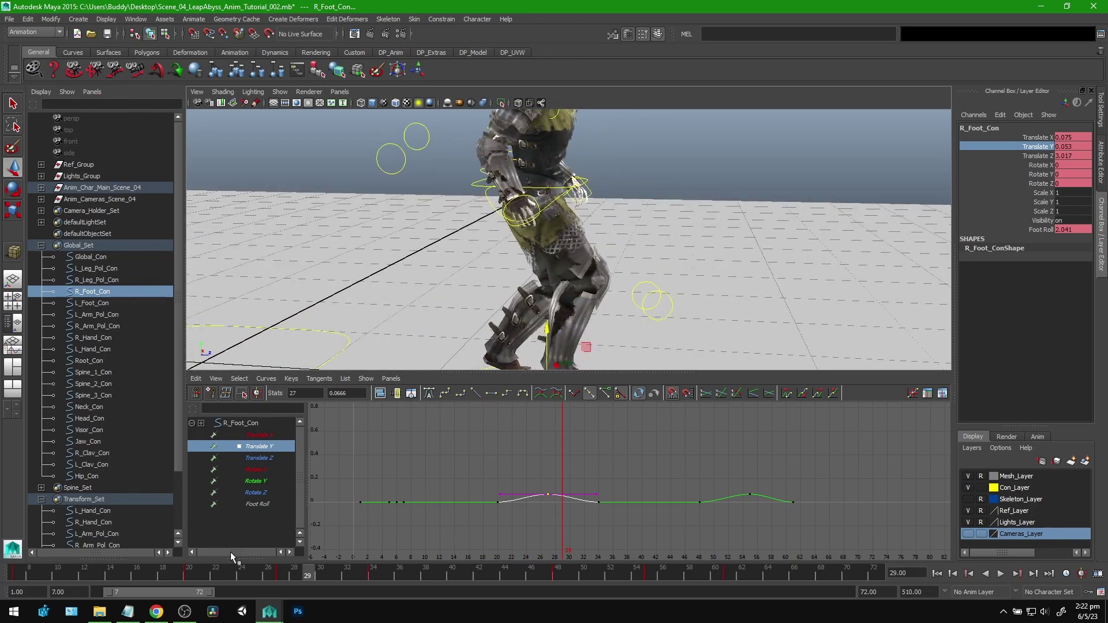
left_click_drag(197, 574, 305, 587)
middle_click_drag(589, 246, 570, 379, "alt")
left_click_drag(191, 573, 152, 574)
middle_click_drag(477, 344, 550, 268, "alt")
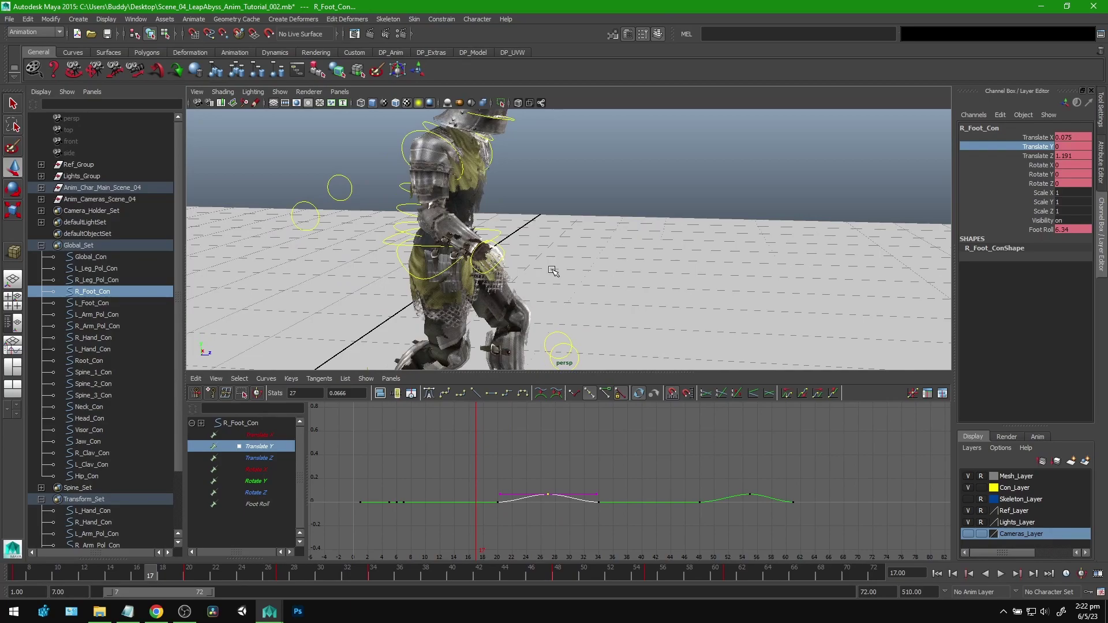
left_click_drag(545, 276, 539, 228, "alt")
middle_click_drag(561, 236, 554, 259, "alt")
mouse_move(142, 571)
left_mouse_down()
mouse_move(12, 574)
mouse_move(53, 574)
mouse_move(29, 576)
mouse_move(47, 584)
mouse_move(30, 573)
mouse_move(179, 573)
left_mouse_up()
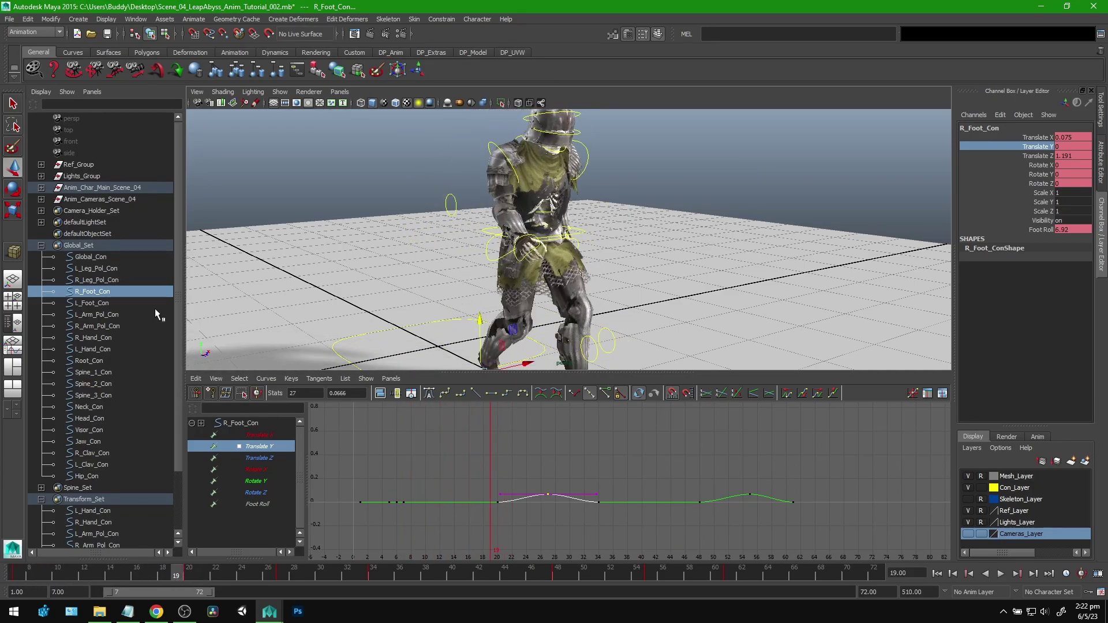
Select L_Hand_Con, R_Hand_Con and Root_Con in Transform_Set and isolate their Translate Y curves in the Graph Editor.
left_click(41, 245)
left_click_drag(427, 260, 482, 271, "alt")
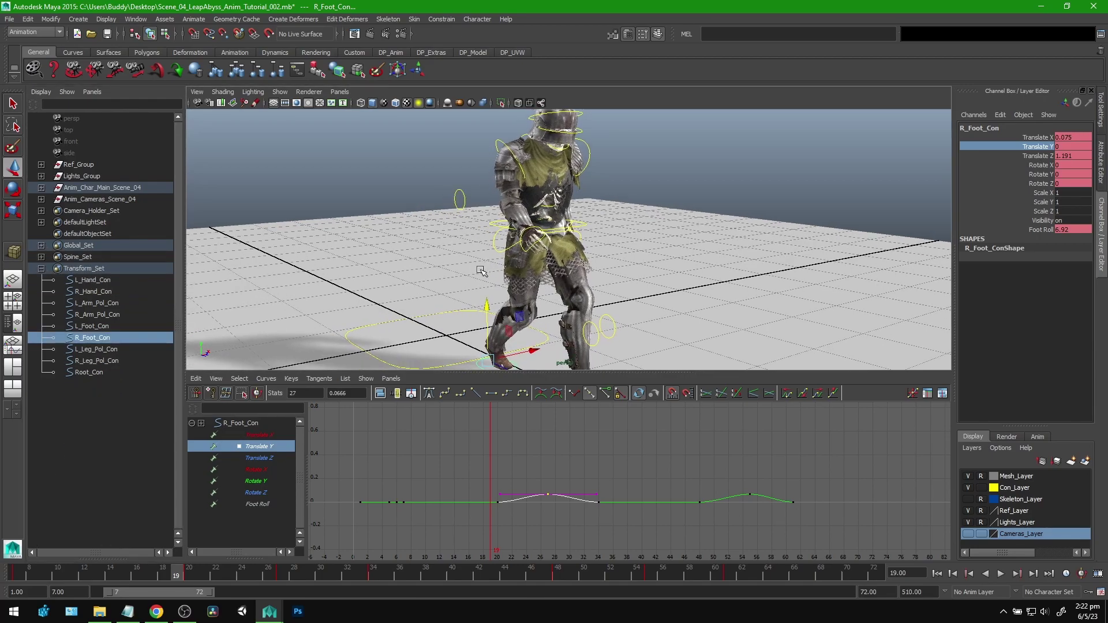
left_click_drag(168, 572, 114, 574)
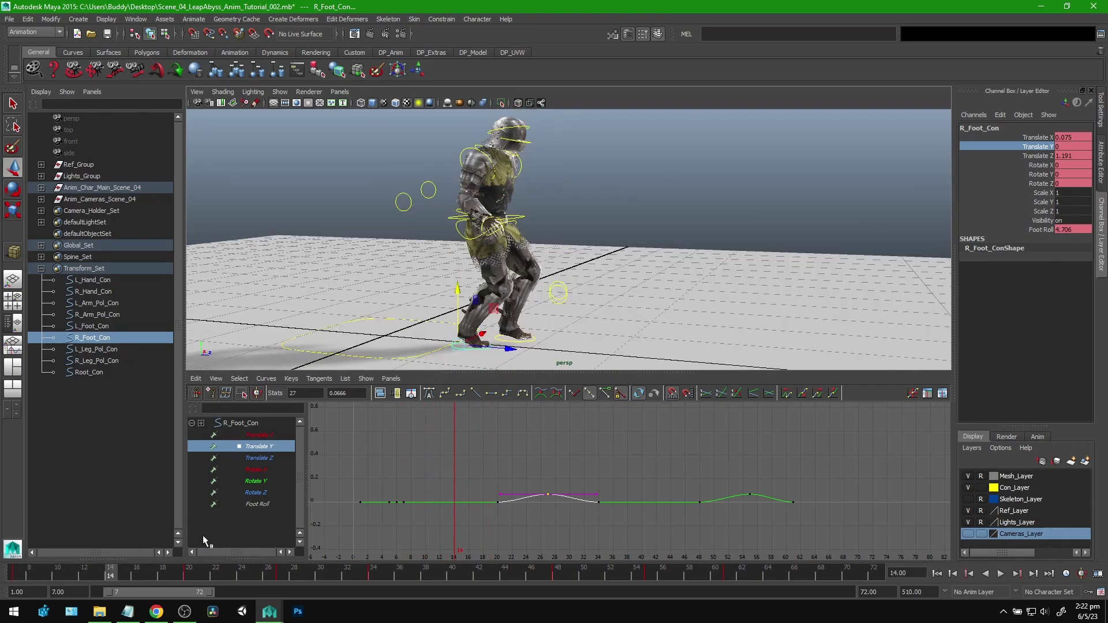
left_click_drag(124, 574, 97, 572)
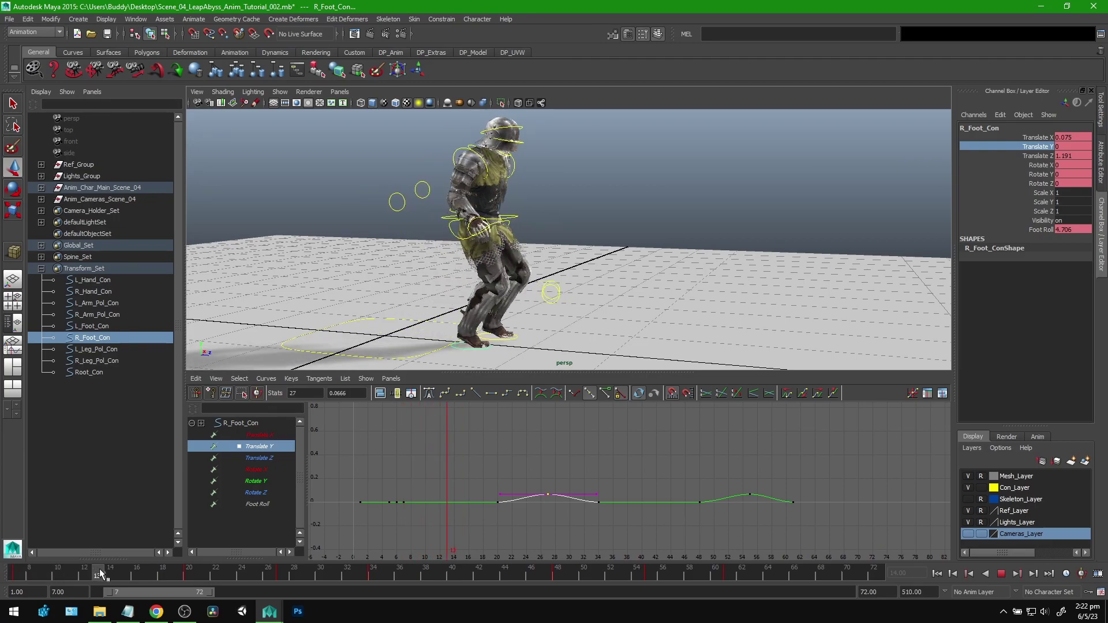
key("alt+v")
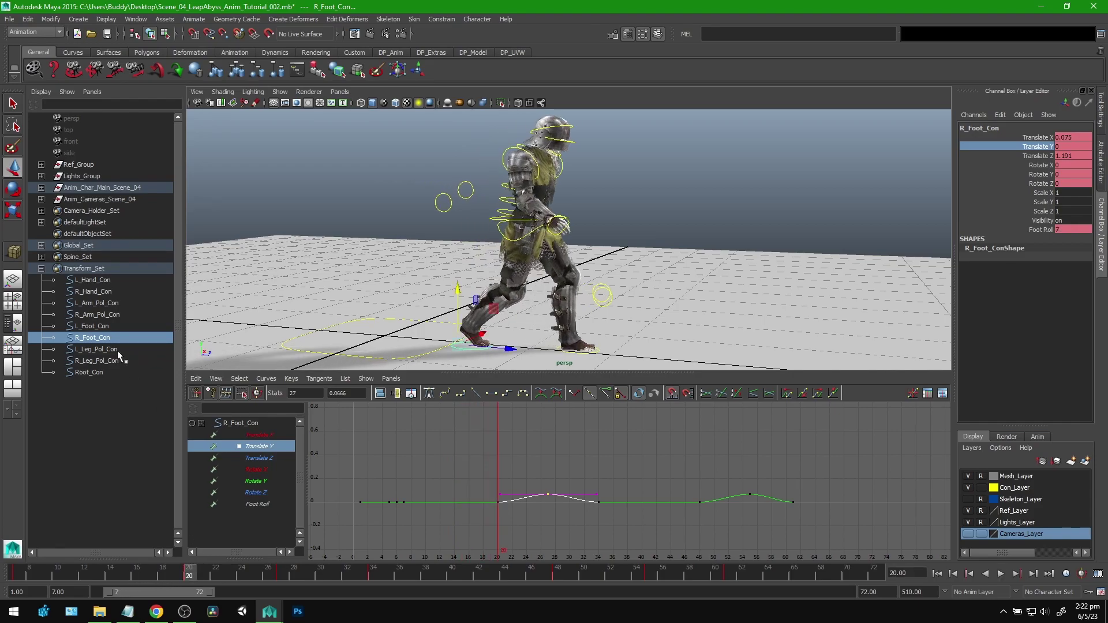
left_click(108, 279)
left_click(108, 291, "ctrl")
left_click(89, 372, "ctrl")
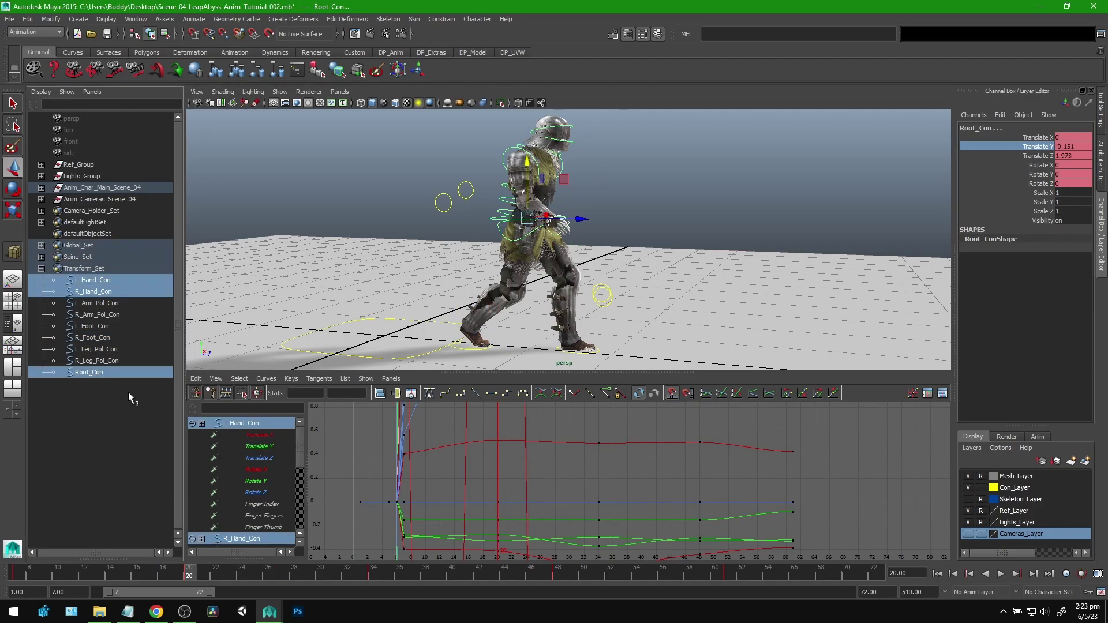
left_click(258, 446)
left_click_drag(297, 441, 301, 503)
left_click(278, 493)
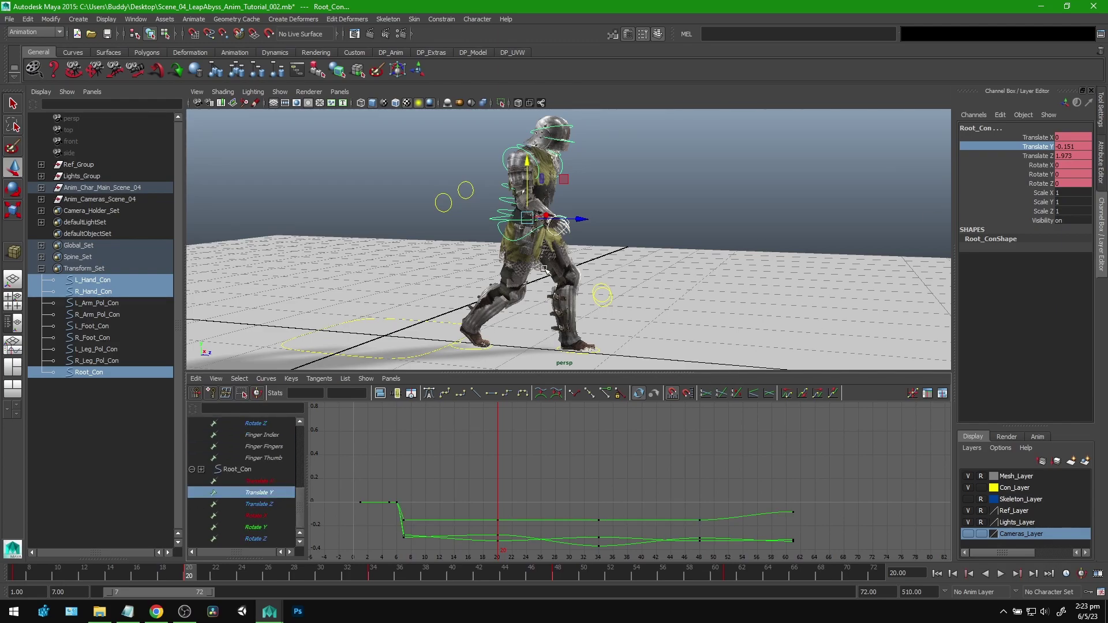
Raise and key Root_Con and both hand controls at frame 13, with Root_Con's Translate Y at about -0.105.
key("alt+v")
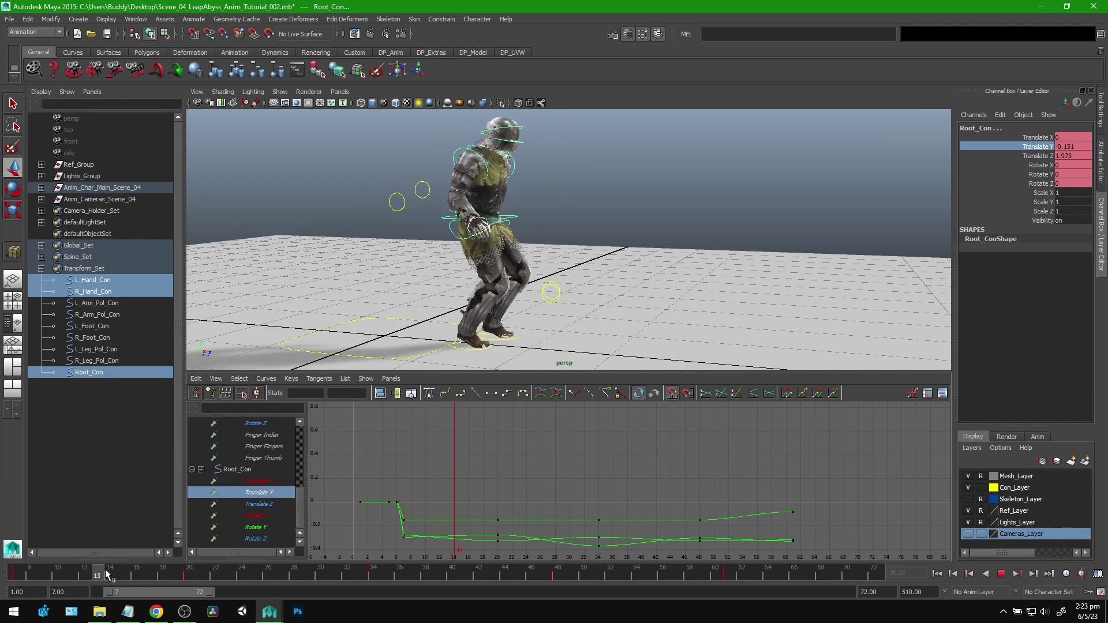
left_click_drag(116, 574, 190, 578)
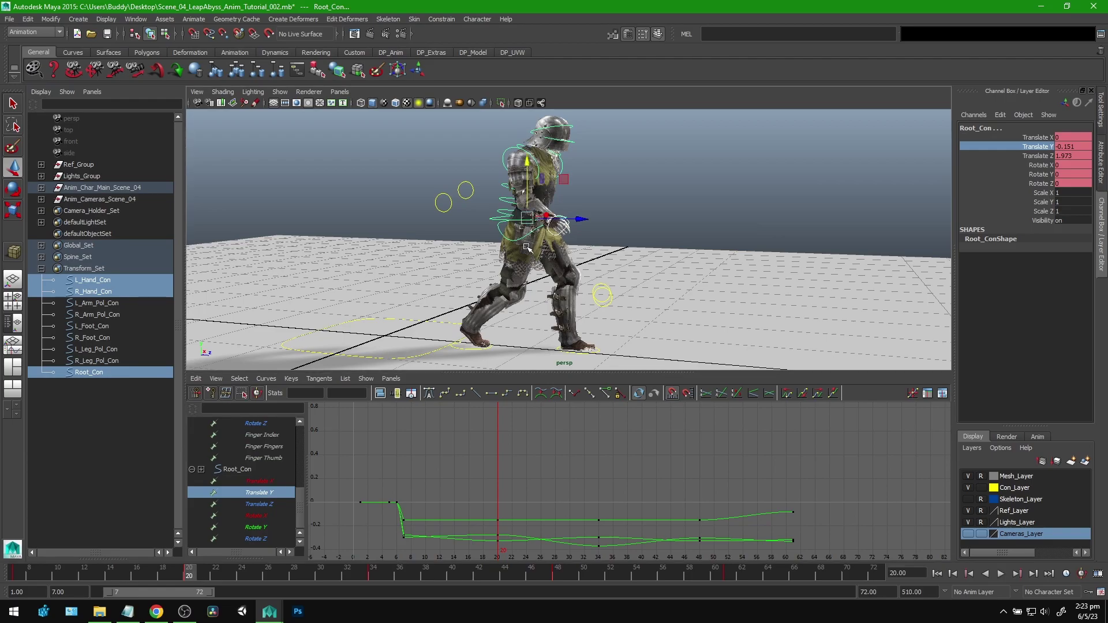
left_click_drag(534, 264, 523, 163, "alt")
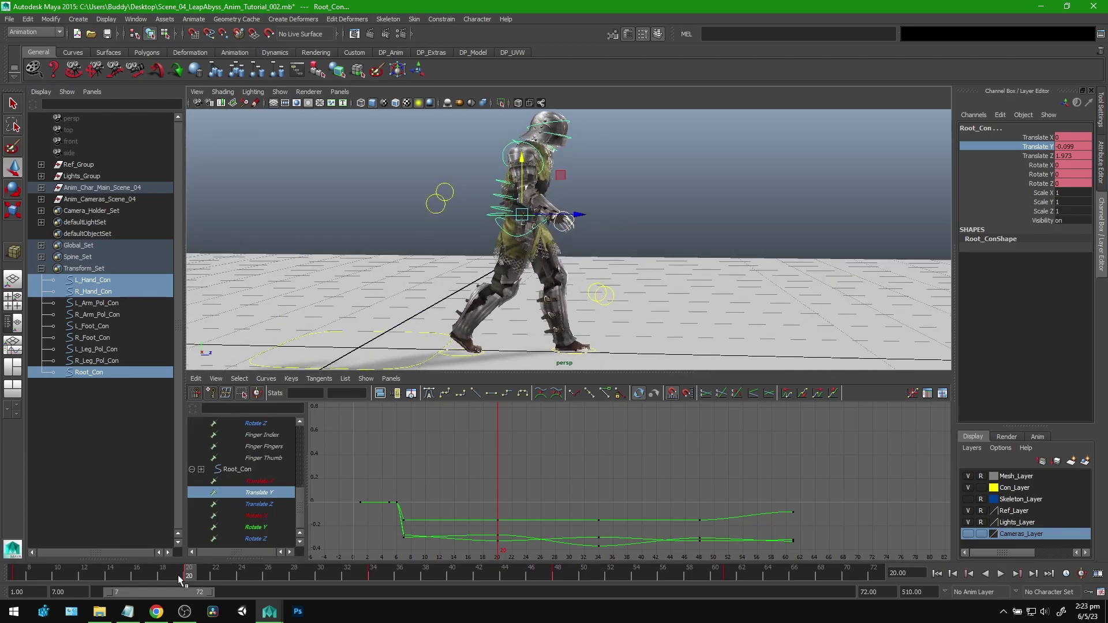
left_click_drag(192, 572, 102, 573)
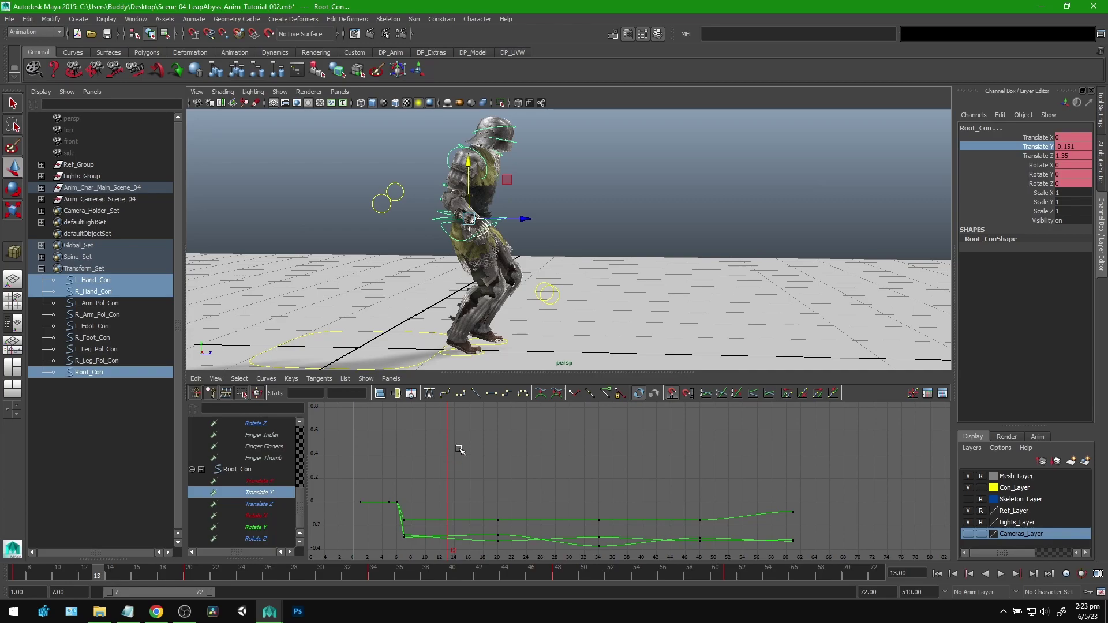
middle_click_drag(524, 290, 576, 284, "alt")
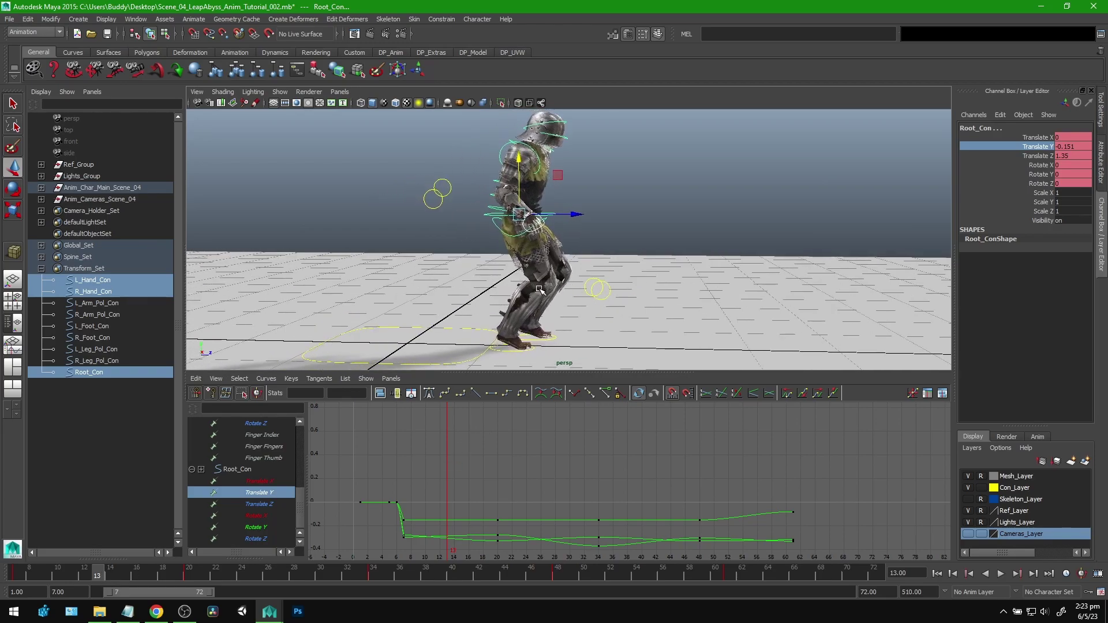
middle_click_drag(520, 160, 522, 152)
key("s")
left_click_drag(467, 490, 441, 539)
middle_click_drag(523, 481, 504, 471, "alt")
mouse_move(106, 583)
left_mouse_down()
mouse_move(26, 576)
mouse_move(228, 581)
mouse_move(3, 586)
mouse_move(132, 577)
mouse_move(95, 580)
left_mouse_up()
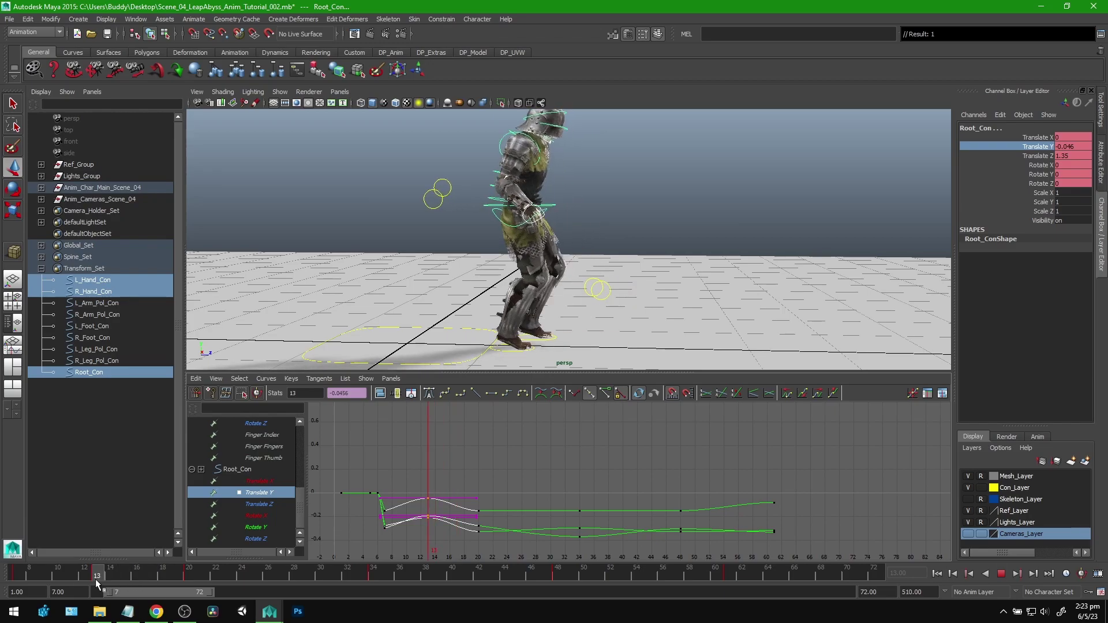
left_click_drag(521, 156, 517, 162)
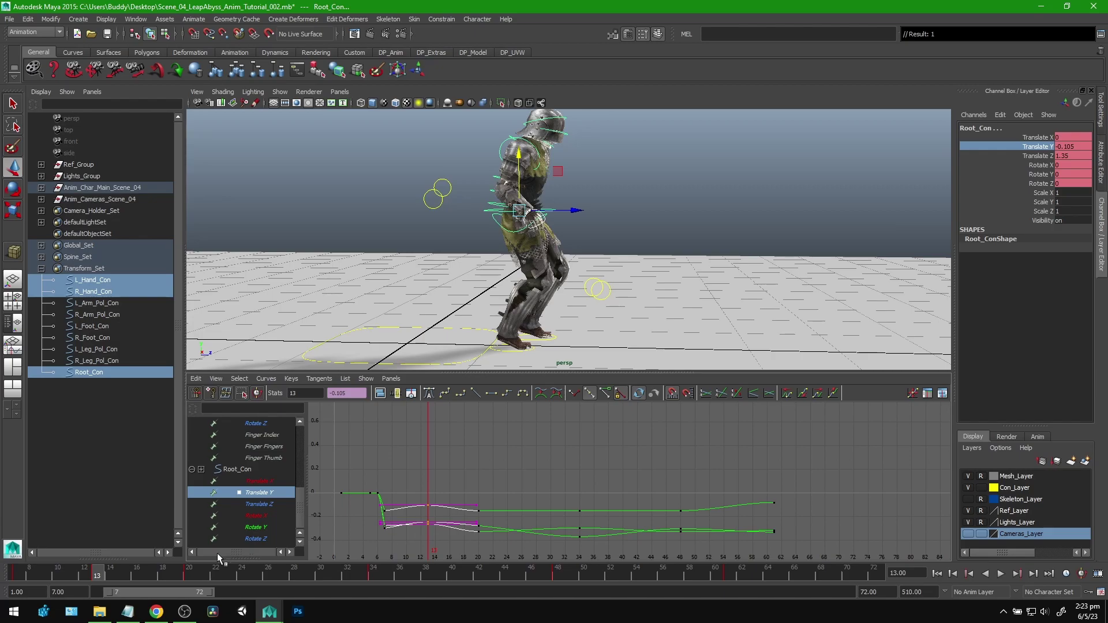
Try to copy the raised Translate Y keys of the root and hands from frame 13 to frame 27.
left_click_drag(161, 577, 282, 576)
middle_click_drag(560, 512, 536, 501, "alt")
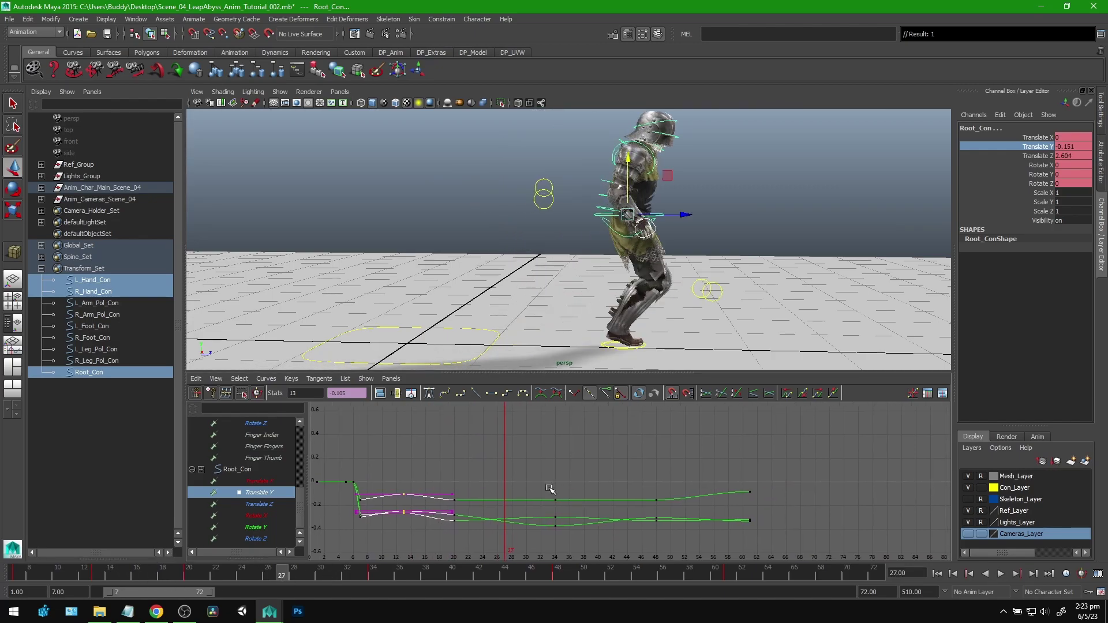
key("ctrl+v")
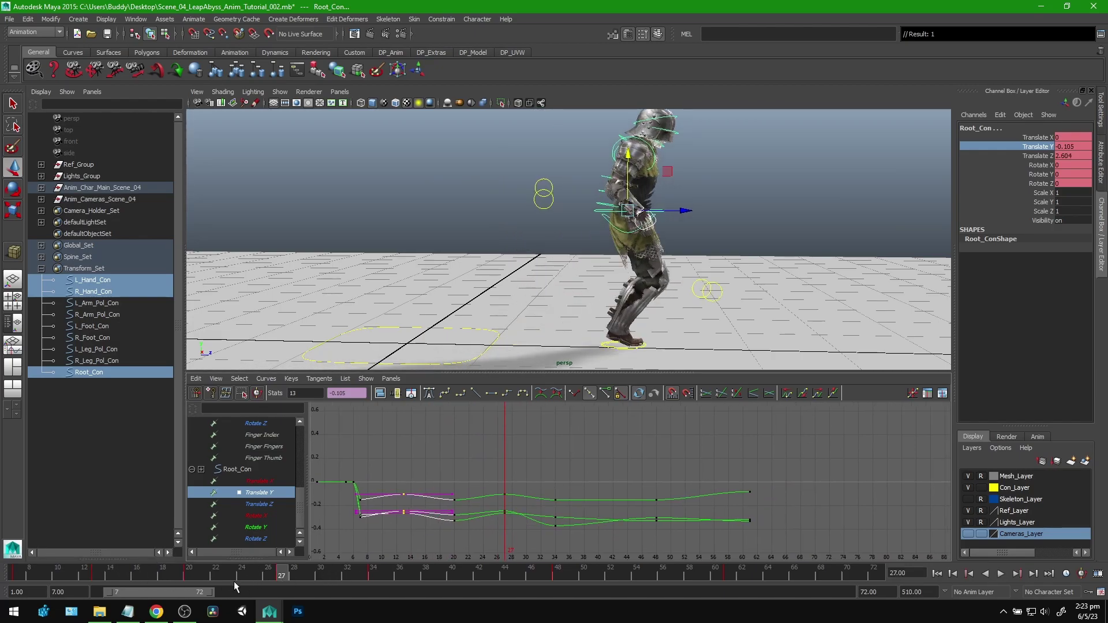
key("alt+v")
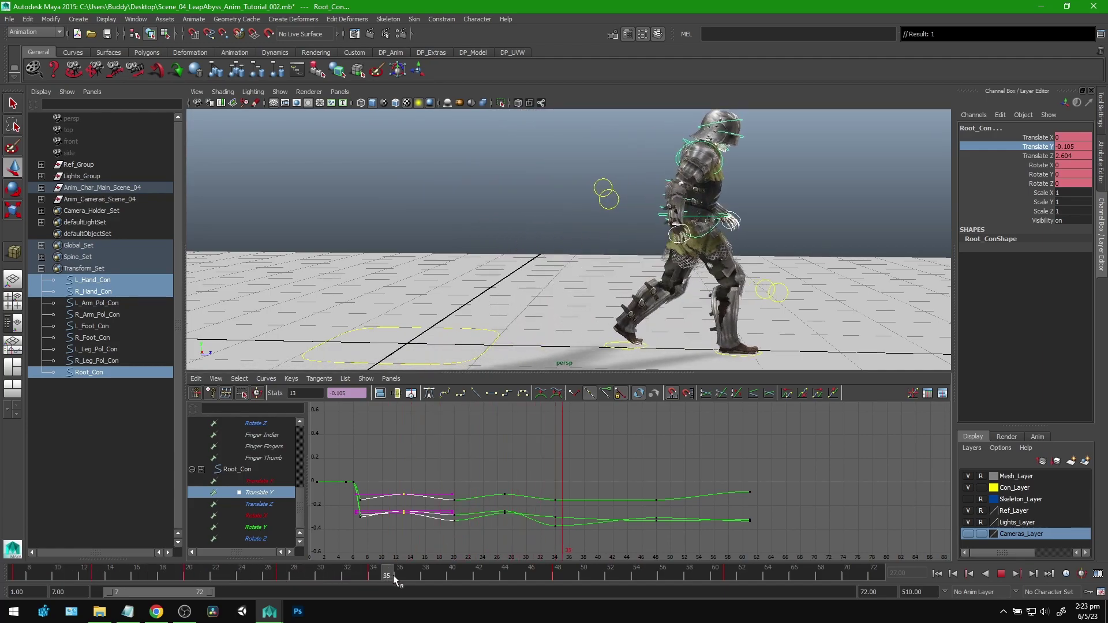
key("alt+v")
key("ctrl+z")
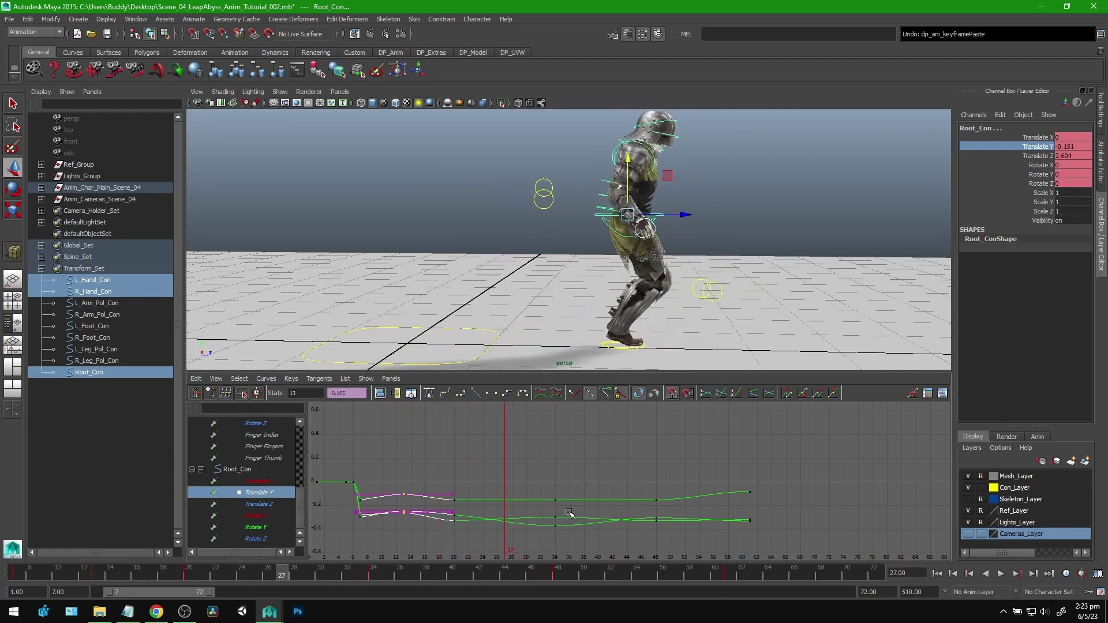
Raise and key Root_Con and both hand controls at the passing poses on frames 27 and 41.
key("alt+v")
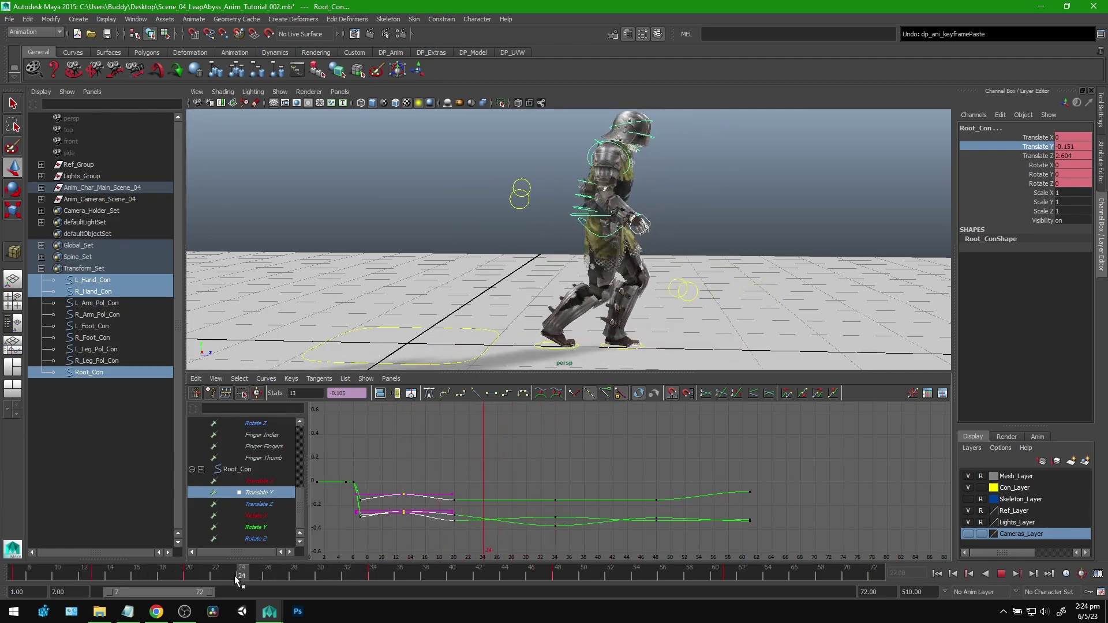
left_click(282, 579)
left_click_drag(601, 171, 601, 164)
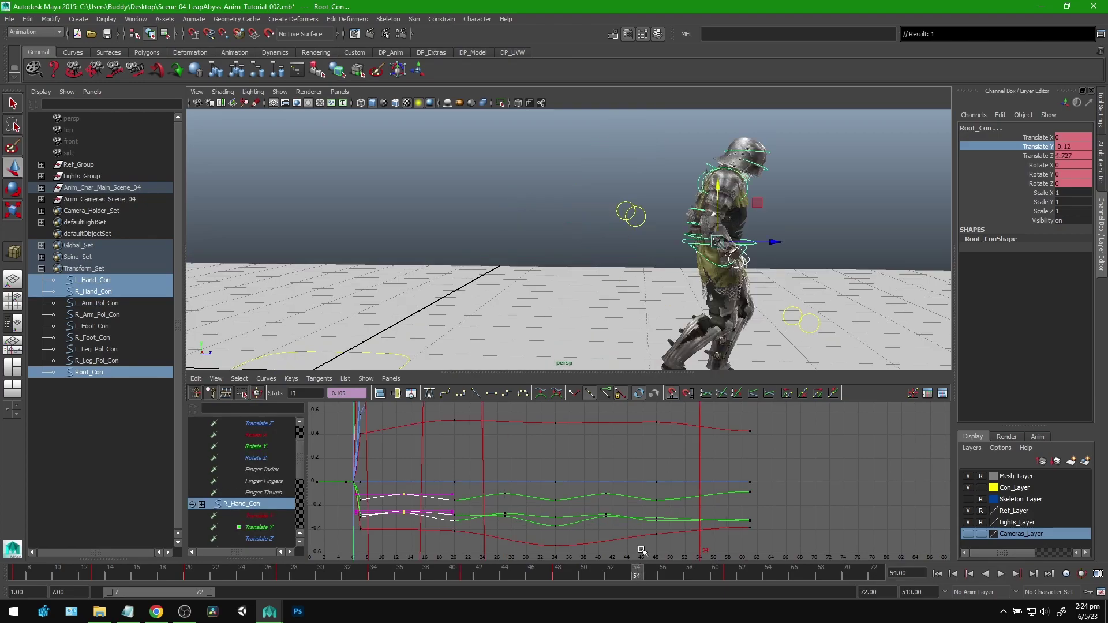
Play and scrub the walk's final step around frames 53 to 59 to examine the body height at the passing pose.
key("alt+v")
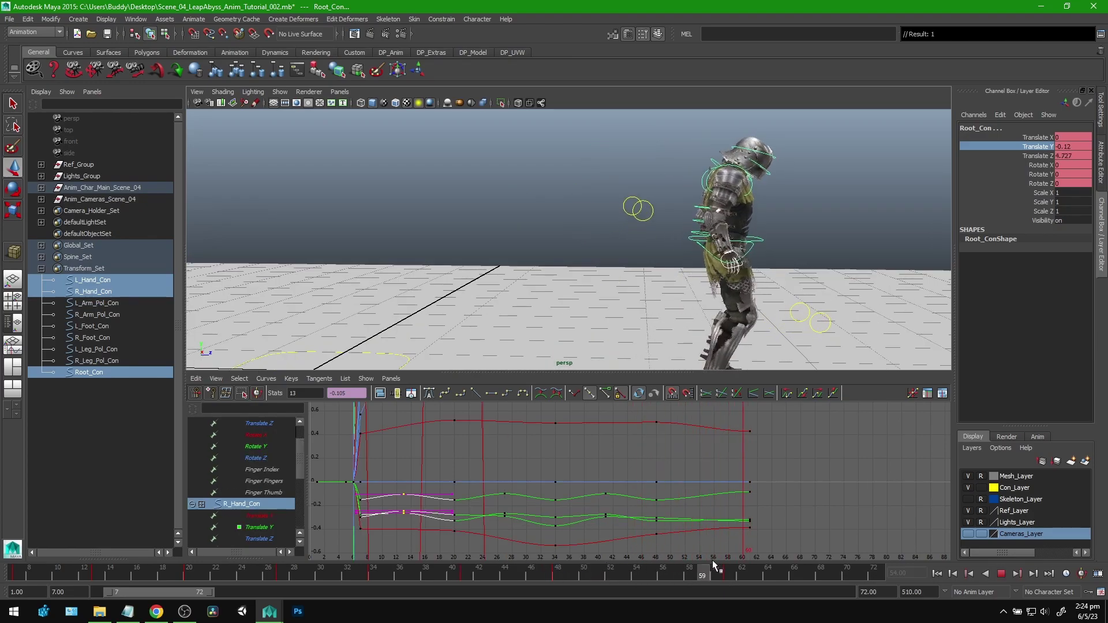
left_click(623, 573)
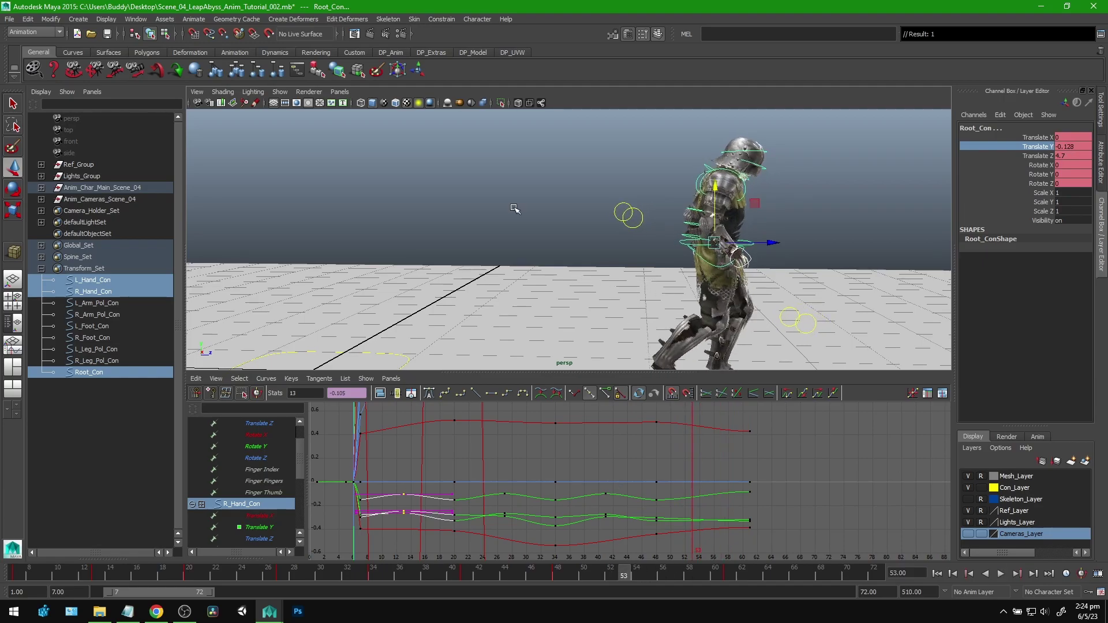
mouse_move(626, 571)
left_mouse_down()
mouse_move(560, 572)
mouse_move(624, 573)
left_mouse_up()
middle_click_drag(719, 284, 566, 227, "alt")
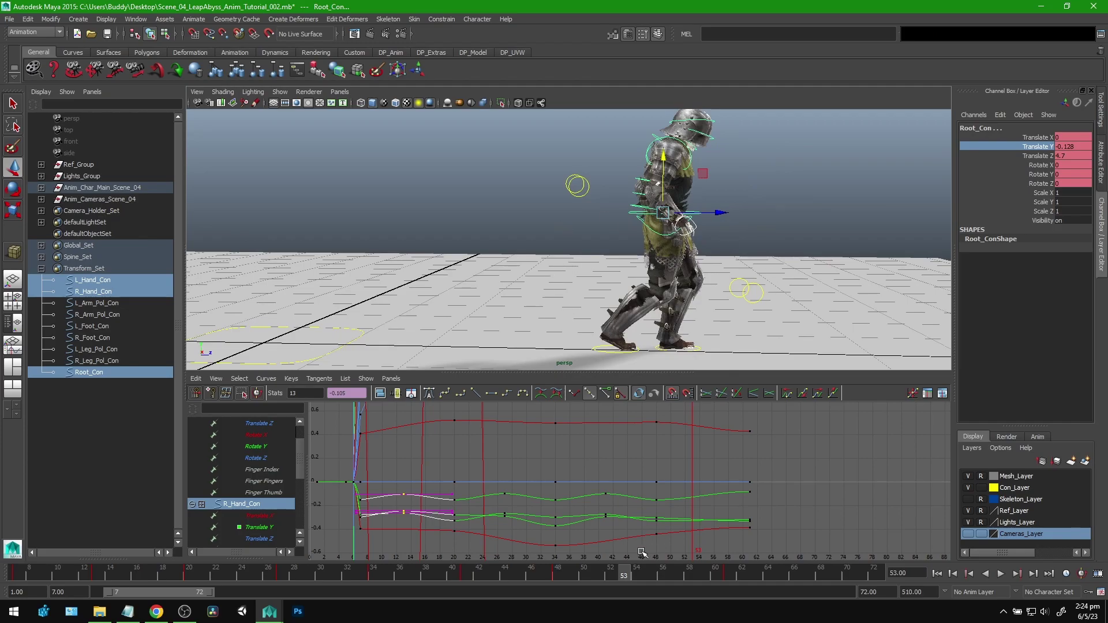
left_click_drag(624, 573, 701, 574)
middle_click_drag(566, 232, 686, 258, "alt")
Play back the whole walk and scrub frames 7 to 18 to review the body's up-and-down motion.
left_click(997, 573)
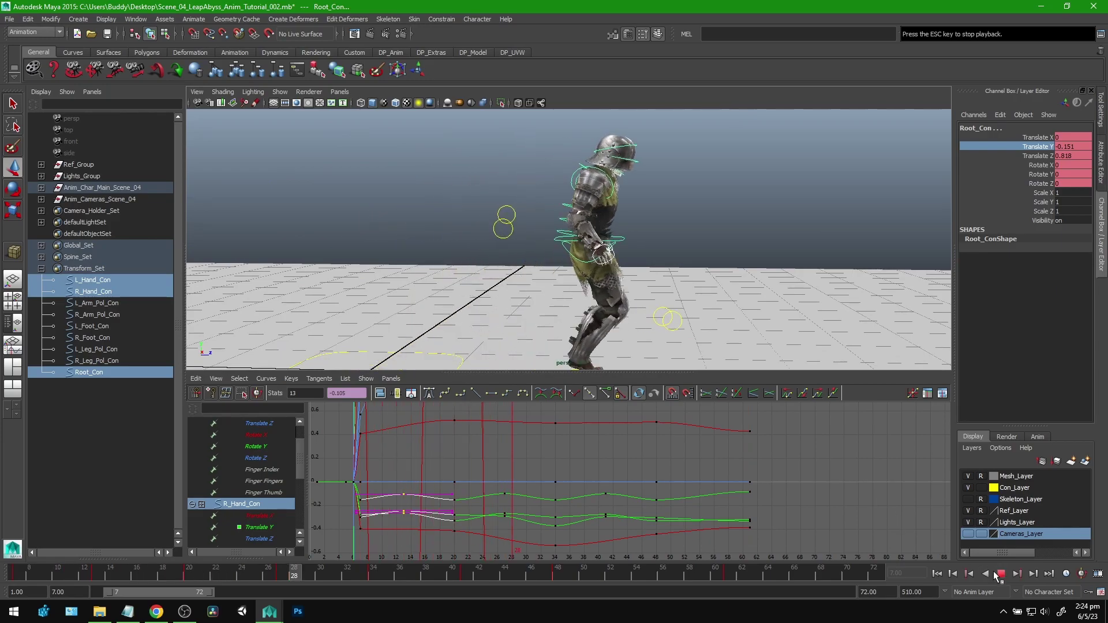
key("Escape")
left_click_drag(600, 257, 317, 416, "alt")
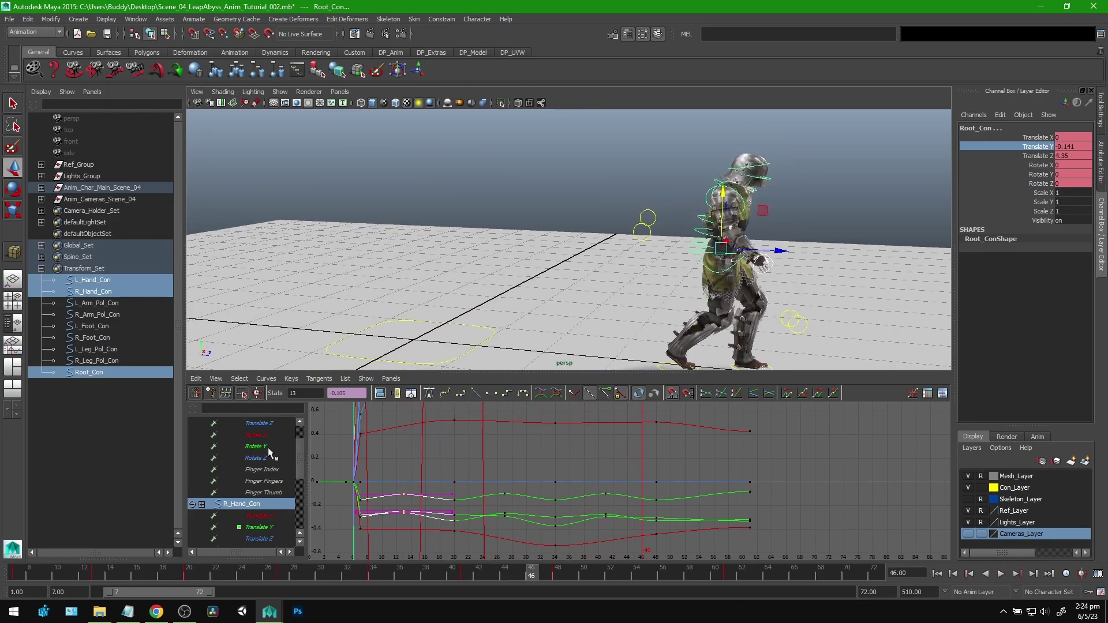
left_click_drag(117, 570, 16, 573)
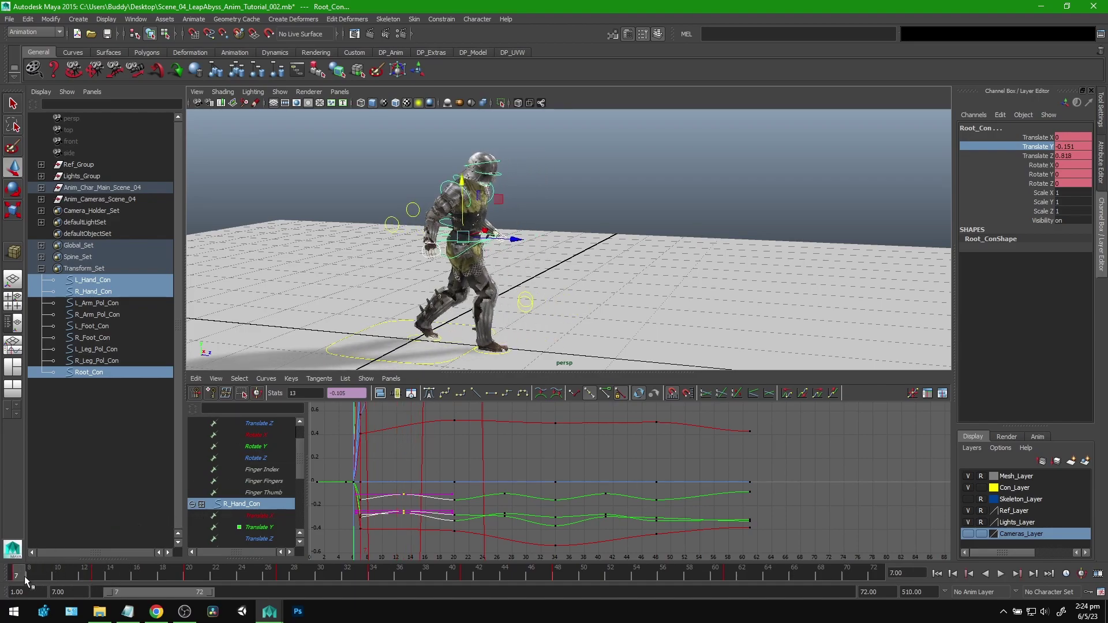
key("period")
mouse_move(99, 570)
left_mouse_down()
mouse_move(9, 581)
mouse_move(110, 580)
mouse_move(32, 572)
mouse_move(94, 576)
left_mouse_up()
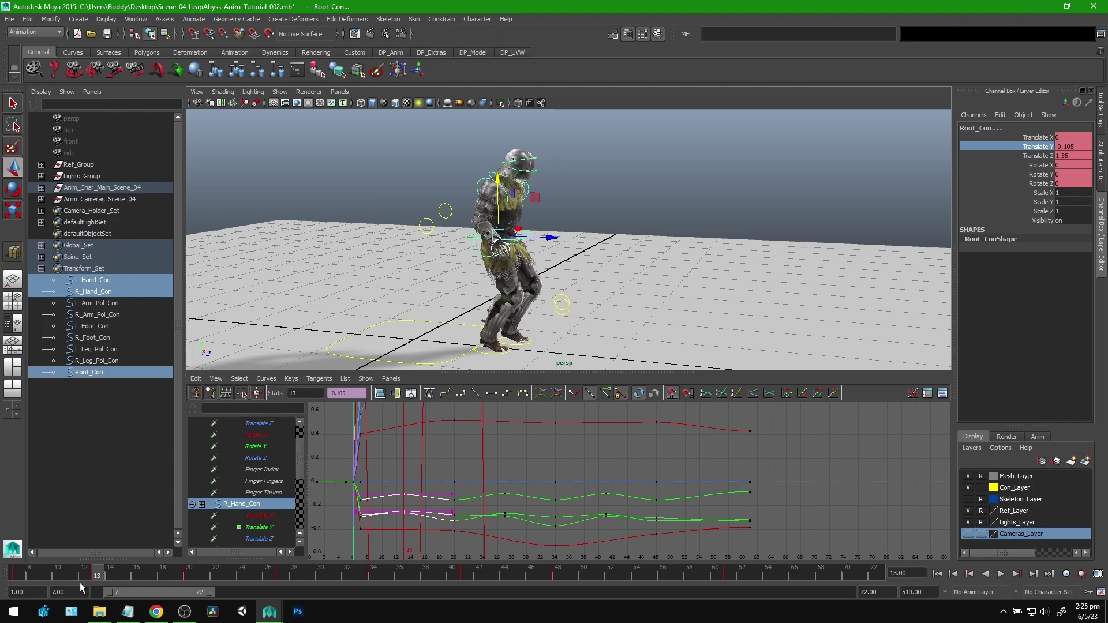
left_click_drag(101, 575, 163, 572)
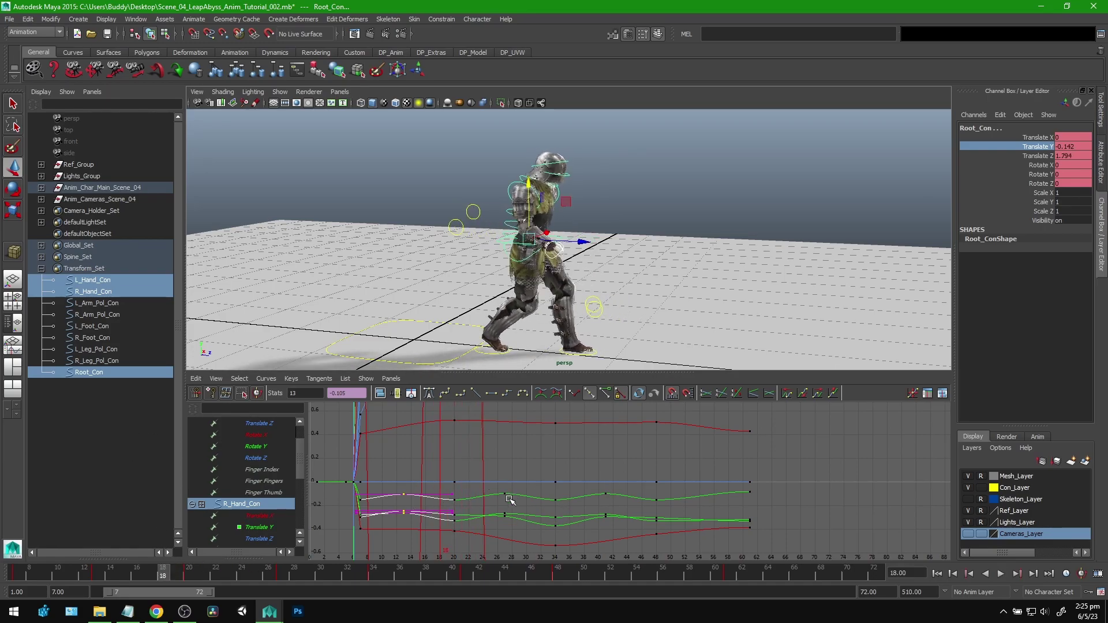
key("alt+v")
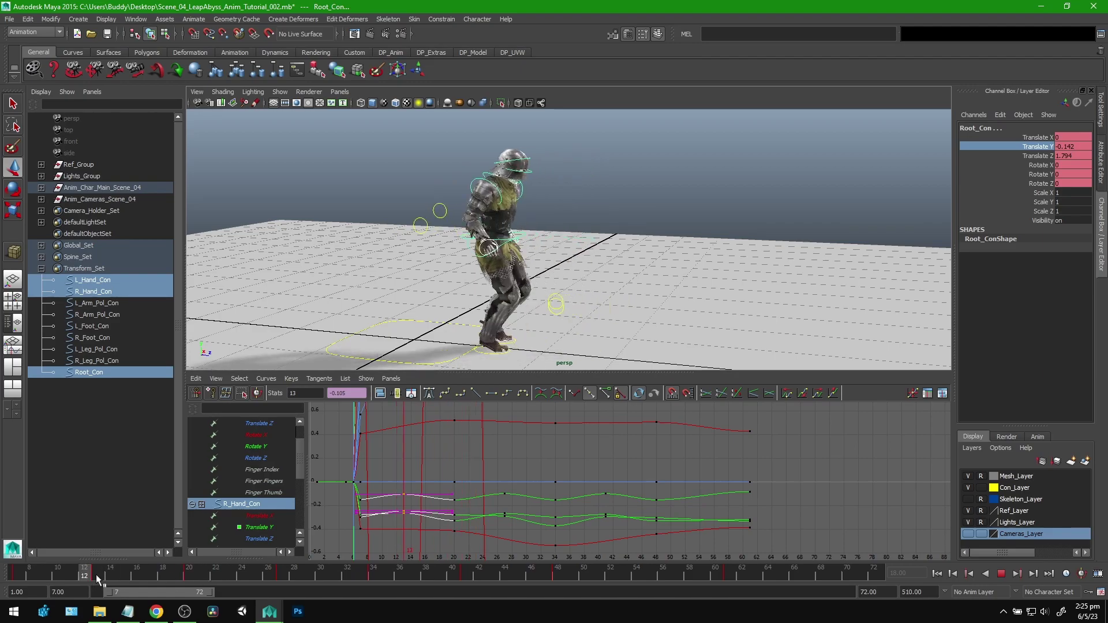
Select Spine_1_Con, Spine_2_Con and Spine_3_Con and display only their Rotate X curves in the graph.
left_click(41, 268)
left_click(41, 257)
left_click(101, 291)
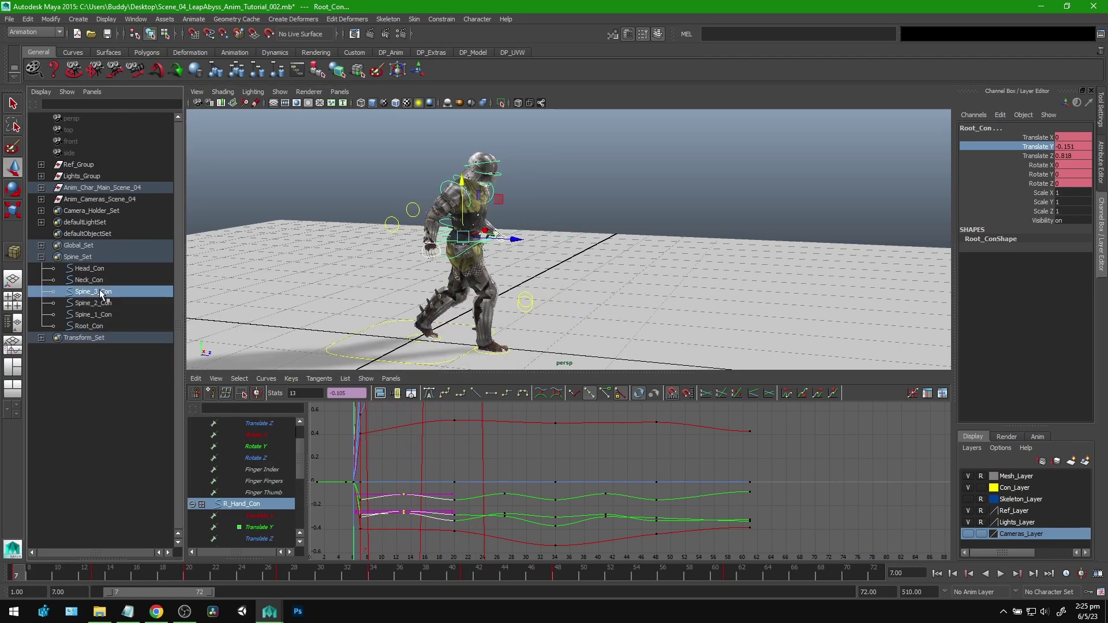
left_click_drag(101, 292, 98, 315)
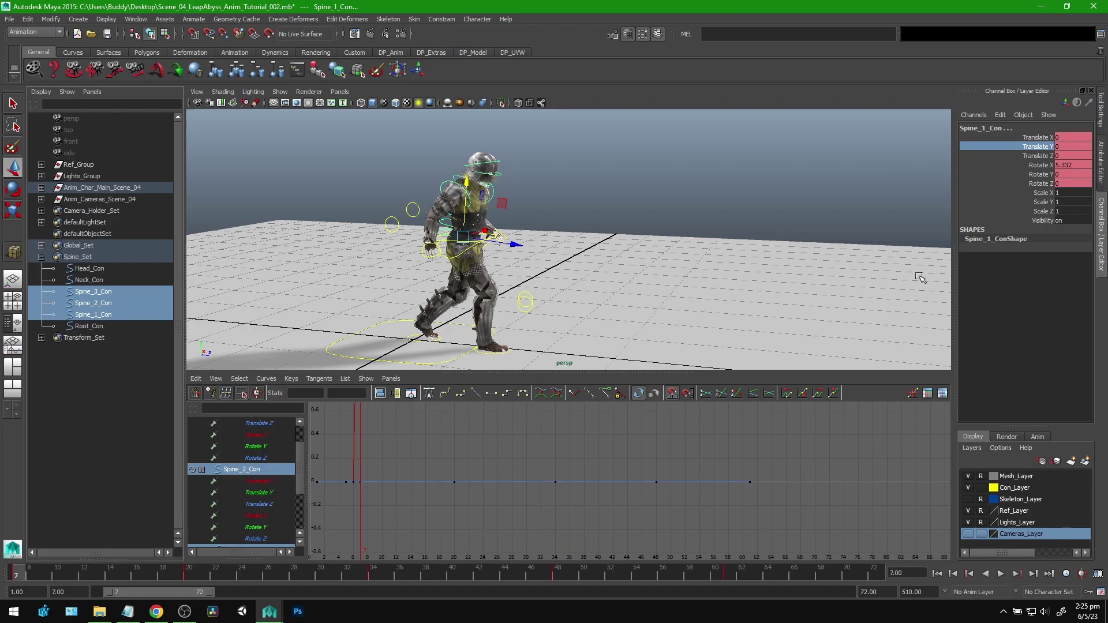
left_click(1046, 166)
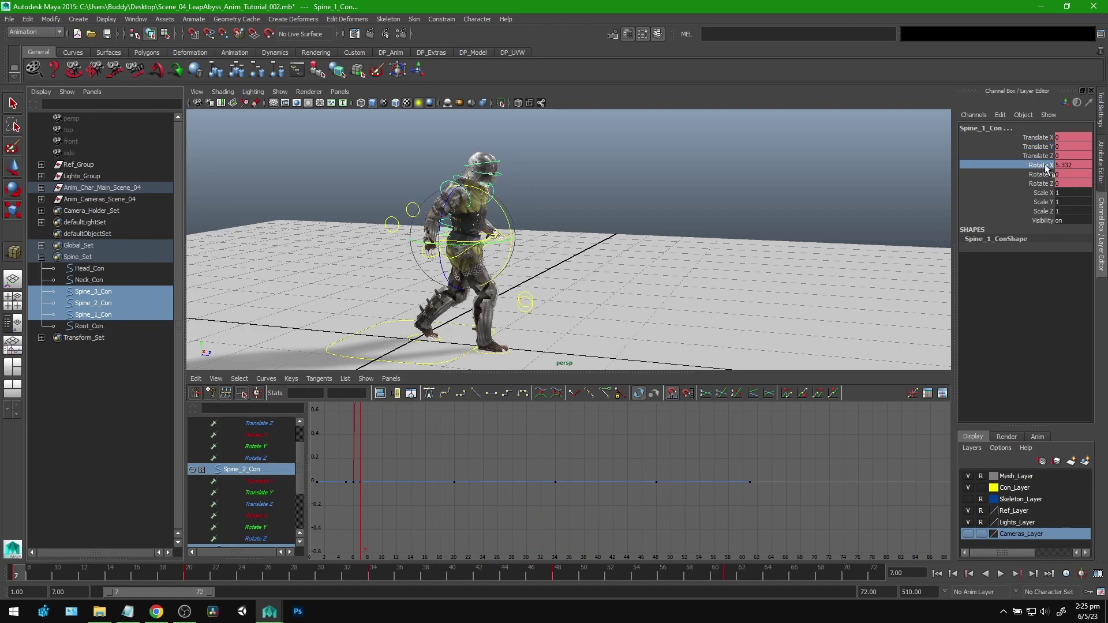
left_click(258, 435)
scroll(300, 451, "down", 2)
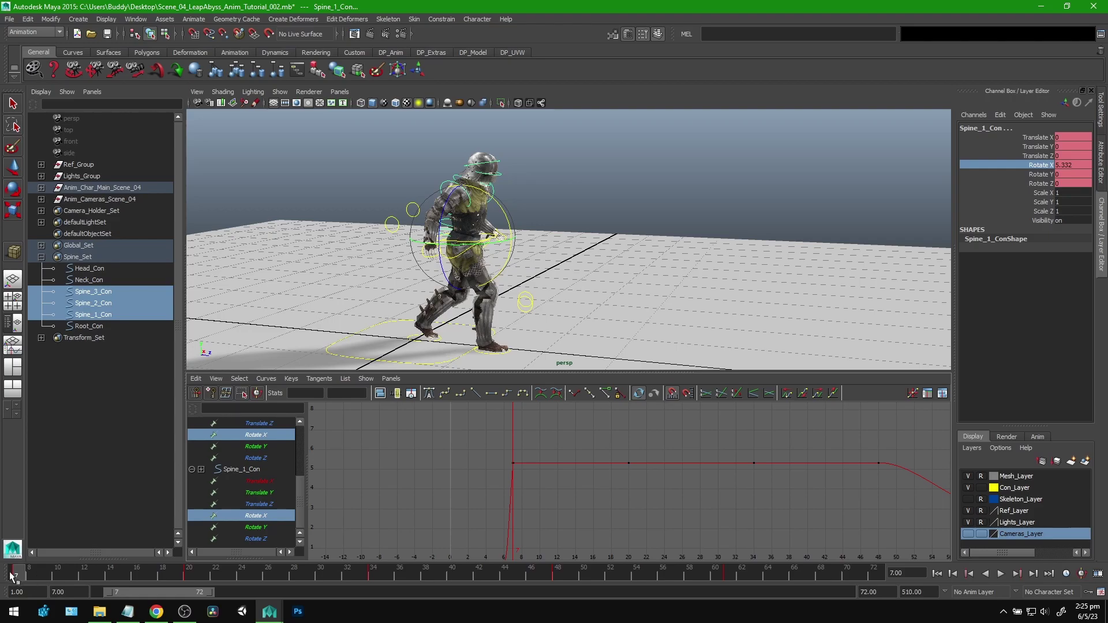
Play and scrub the first step from frame 7 to 20 in side view to examine the upper body's lean.
left_click_drag(543, 288, 586, 287, "alt")
scroll(623, 274, "up", 1)
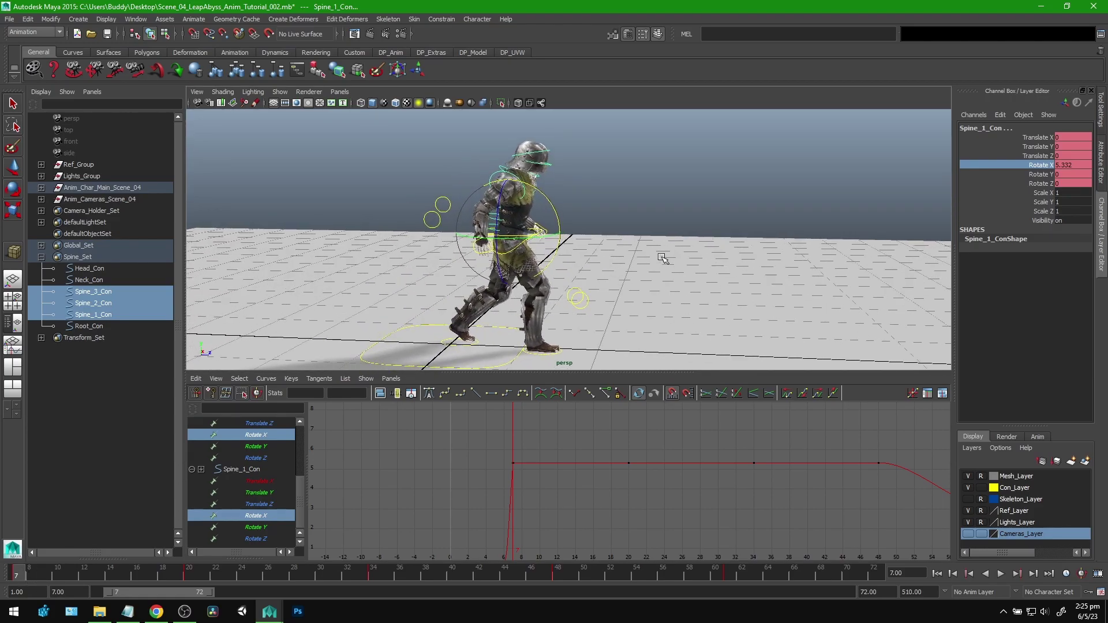
scroll(627, 240, "up", 2)
left_click_drag(626, 239, 624, 255, "alt")
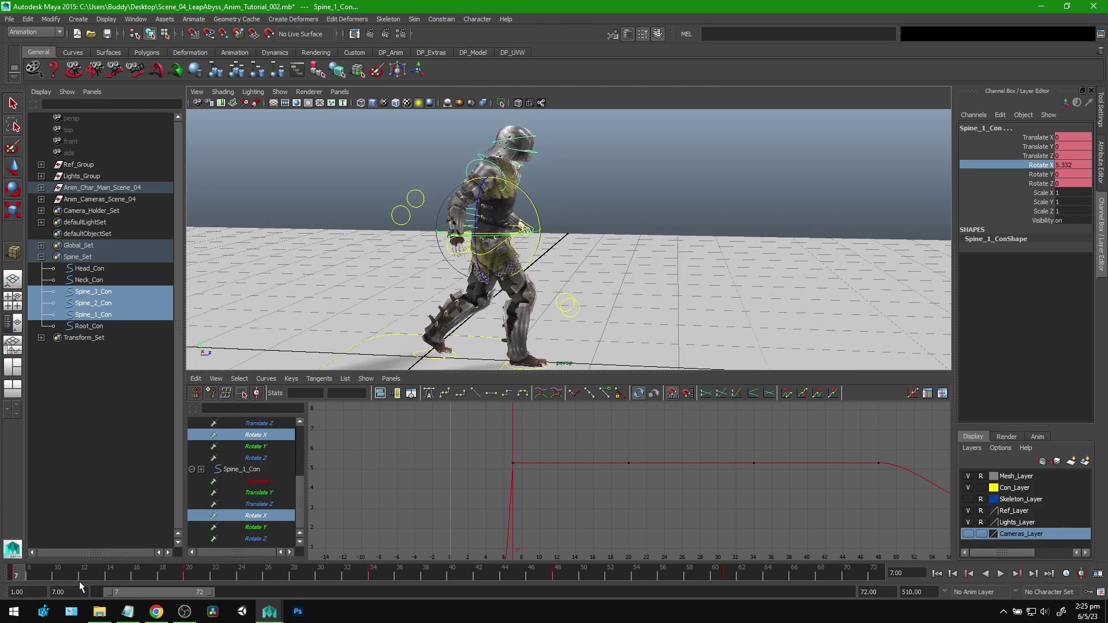
key("alt+v")
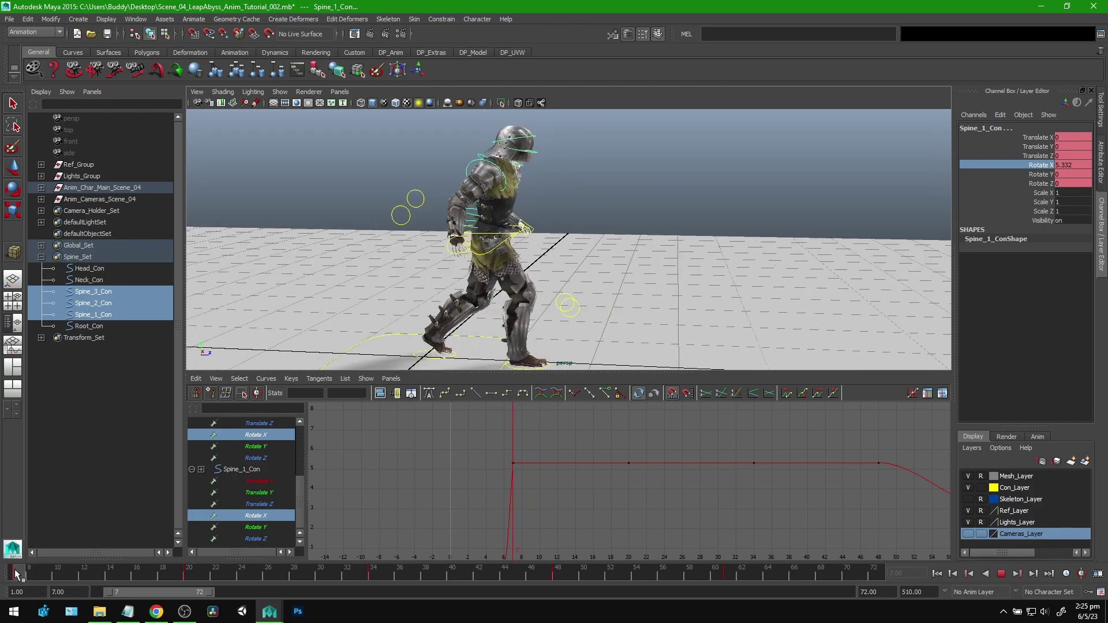
key("alt+v")
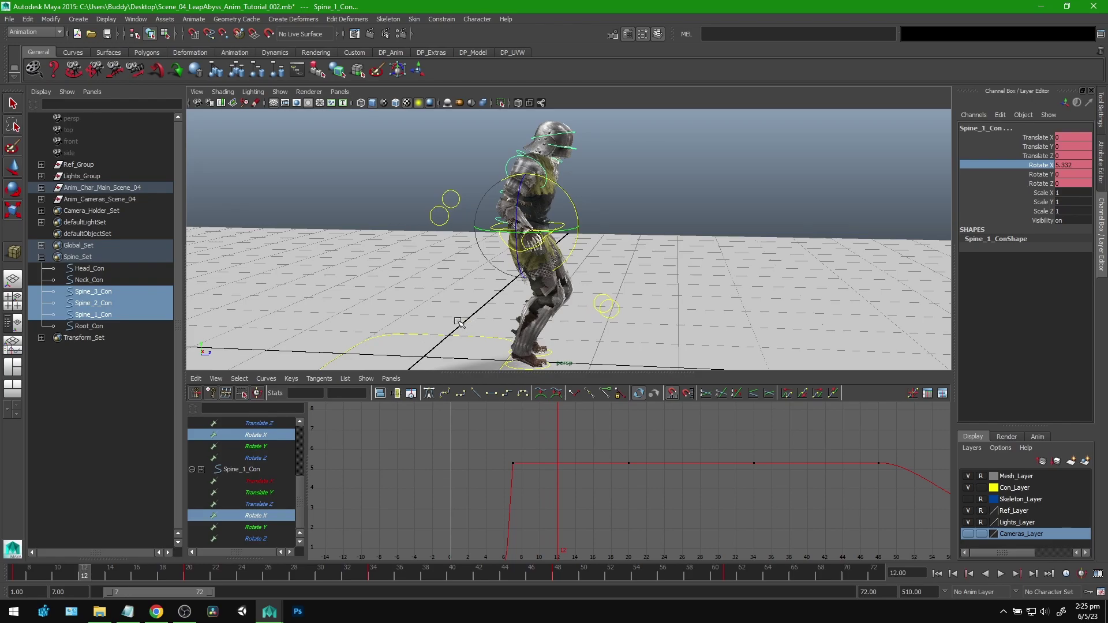
key("alt+v")
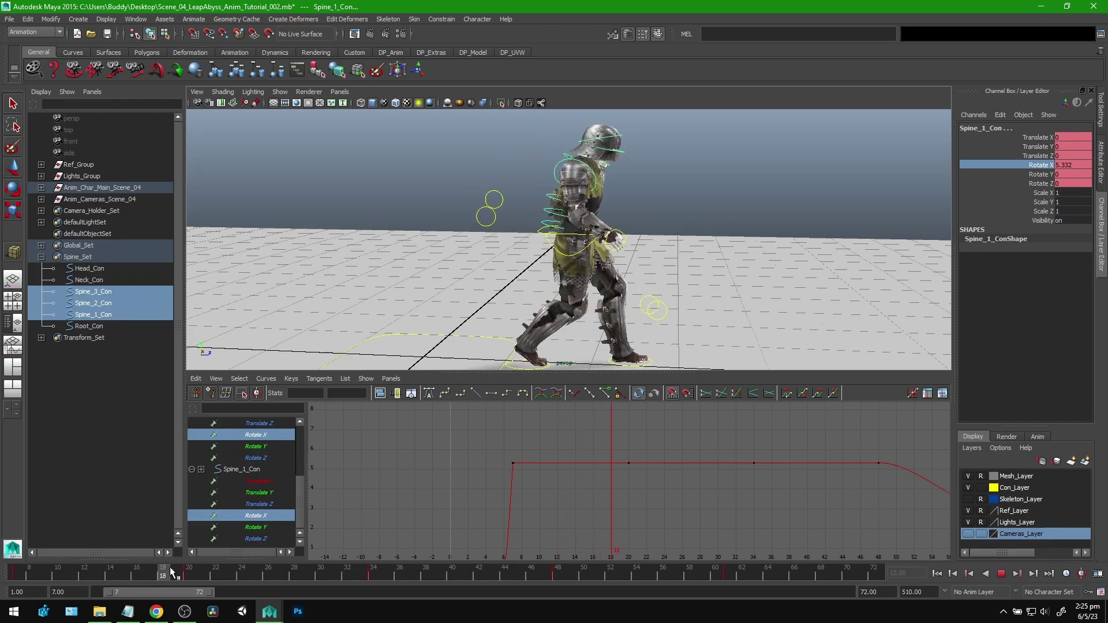
left_click_drag(189, 567, 3, 569)
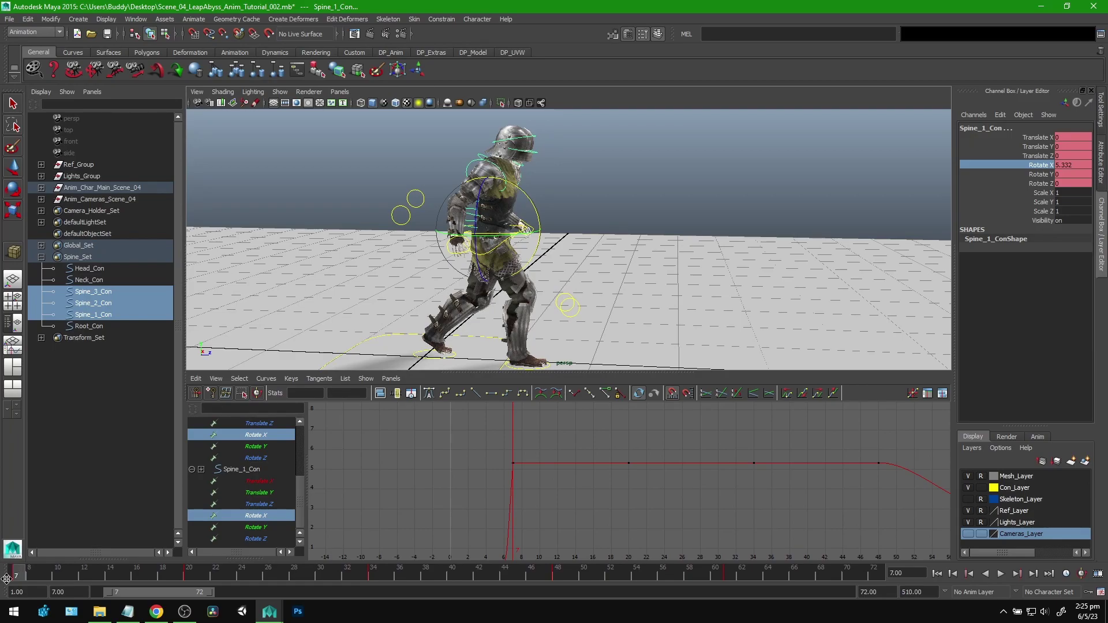
Key the three spine controls on frame 13 and select the new Rotate X key.
left_click_drag(22, 572, 97, 573)
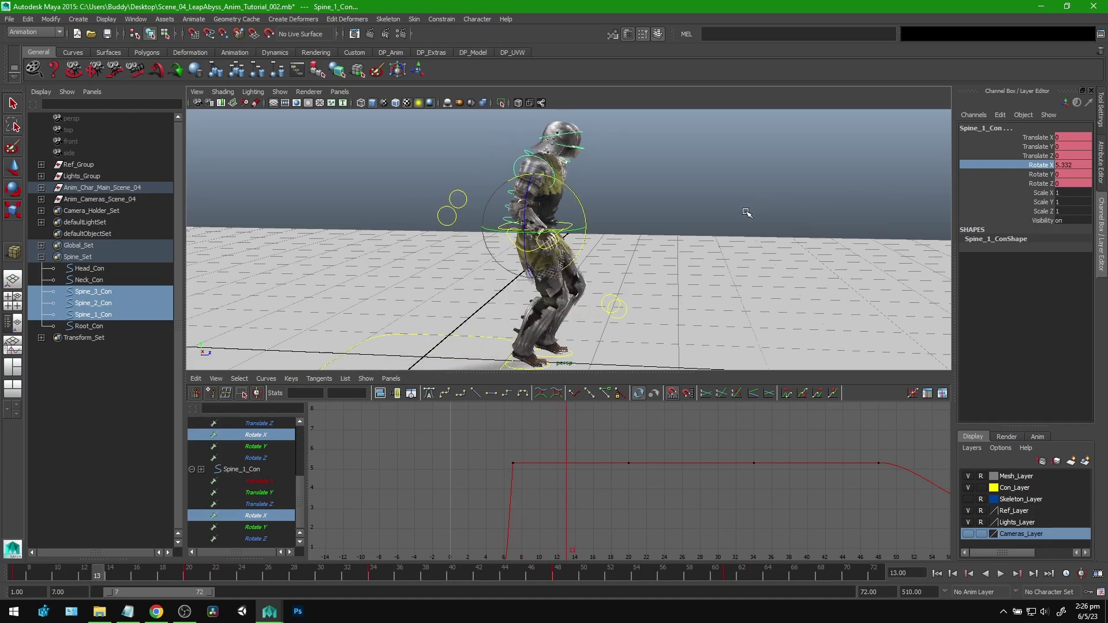
key("s")
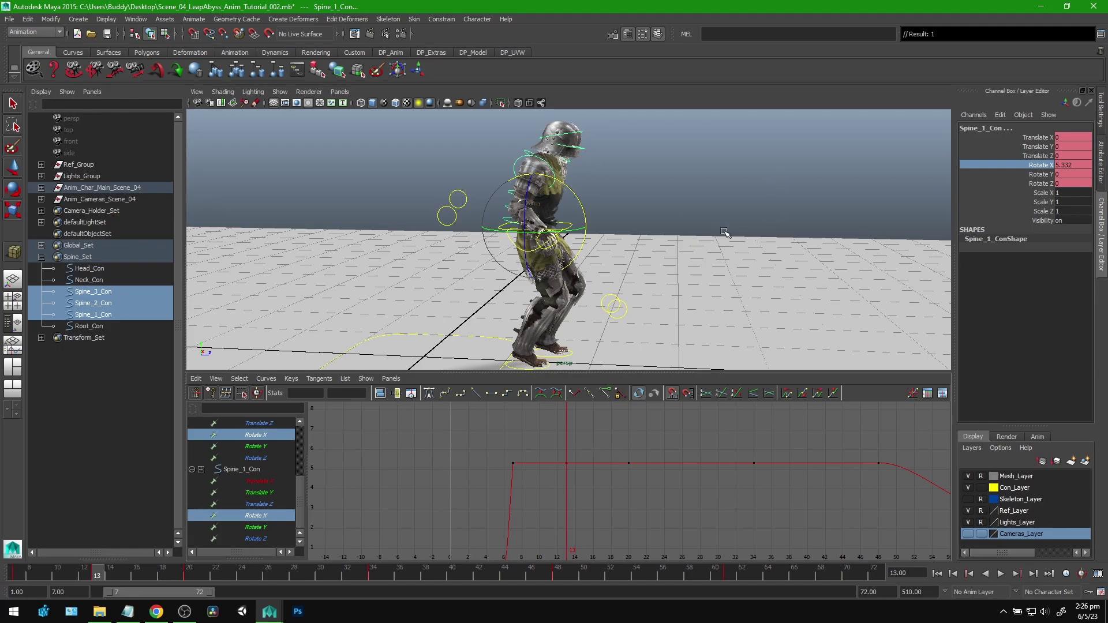
left_click_drag(595, 445, 557, 468)
mouse_move(83, 577)
left_mouse_down()
mouse_move(40, 574)
mouse_move(94, 574)
left_mouse_up()
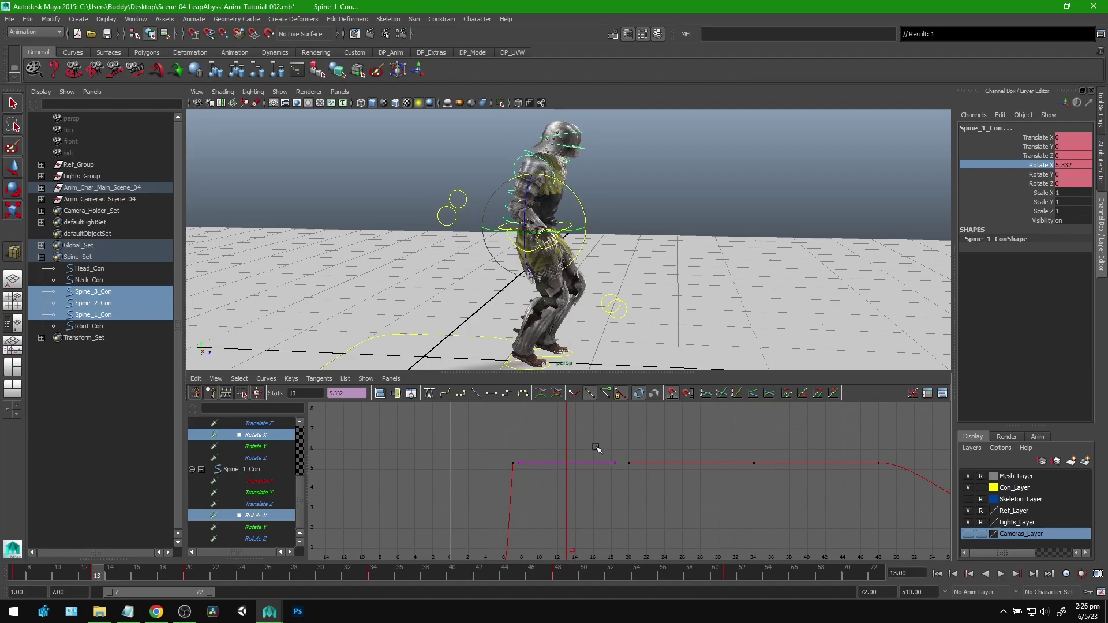
Try raising the spine's Rotate X key on frame 13 to 7.843 and lowering the frame 20 key to 3.657.
key("w")
middle_click_drag(594, 443, 604, 394)
key("period")
scroll(678, 495, "down", 3)
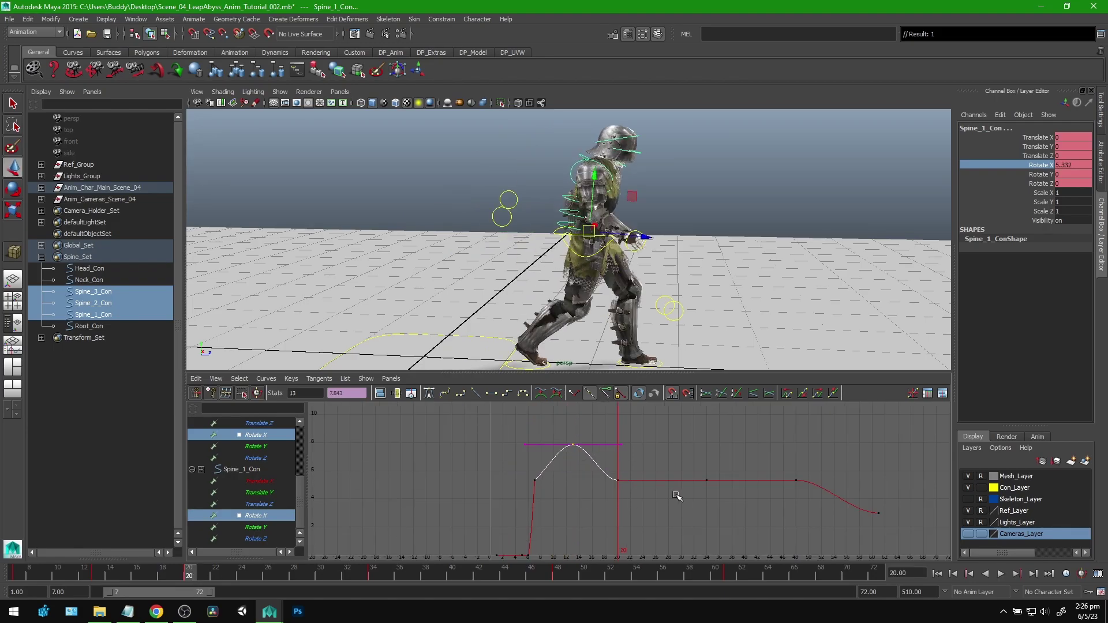
middle_click_drag(678, 495, 657, 473, "alt")
left_click(596, 455)
middle_click_drag(577, 482, 580, 506)
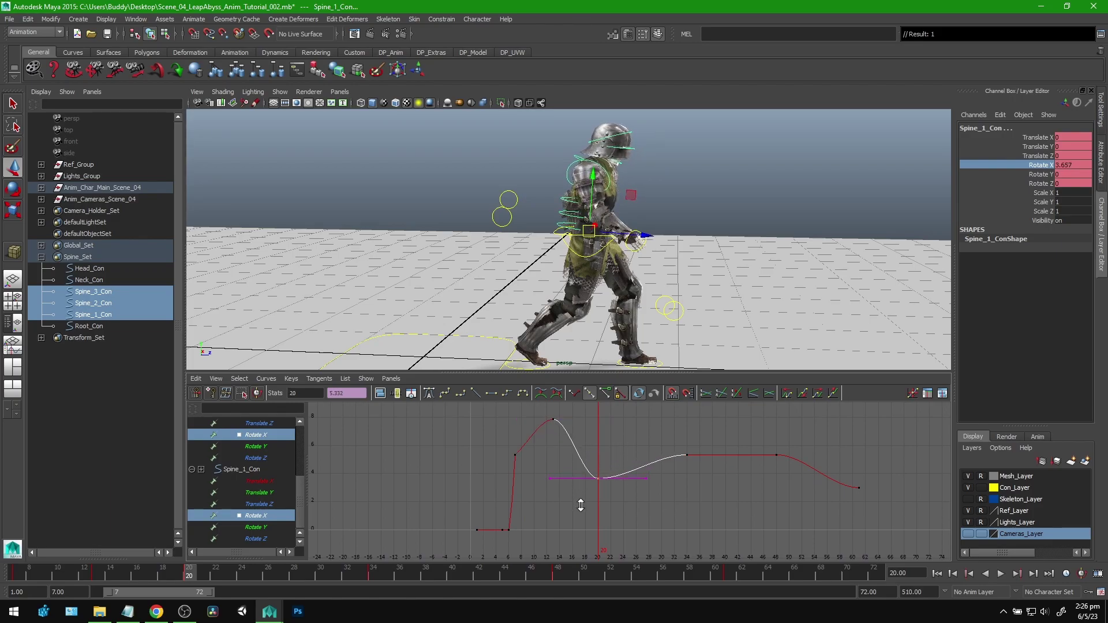
Try keying the spine controls on frame 26, raising their Rotate X there and playing back the motion.
mouse_move(217, 570)
left_mouse_down()
mouse_move(29, 587)
mouse_move(268, 574)
left_mouse_up()
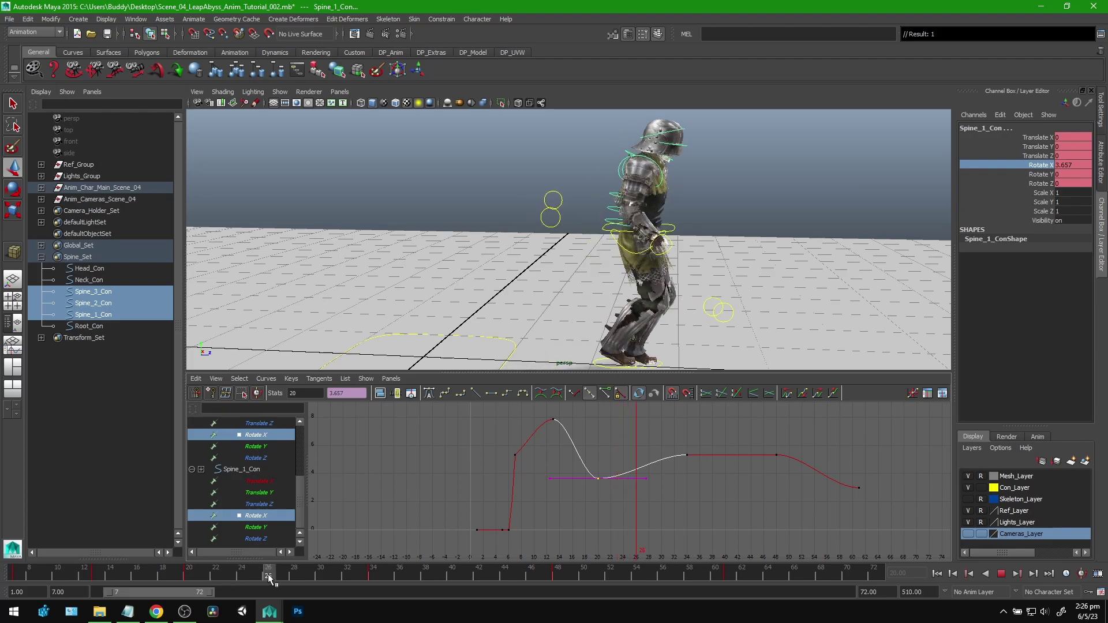
key("s")
left_click_drag(662, 490, 639, 459)
left_click_drag(659, 503, 614, 447)
middle_click_drag(640, 498, 644, 465)
key("alt+v")
left_click_drag(39, 580, 268, 579)
Undo the spine edits on frames 26 and 20 and the raised Rotate X value on frame 13.
key("ctrl+z")
key("ctrl+z")
key("ctrl+z")
key("ctrl+z")
key("ctrl+z")
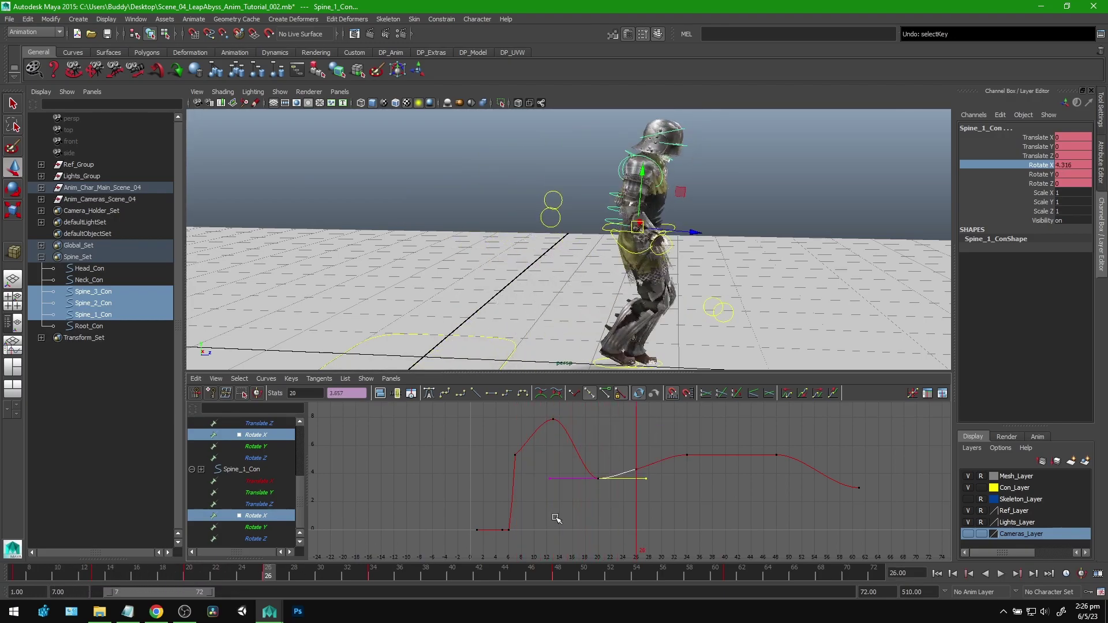
key("ctrl+z")
key("ctrl+z")
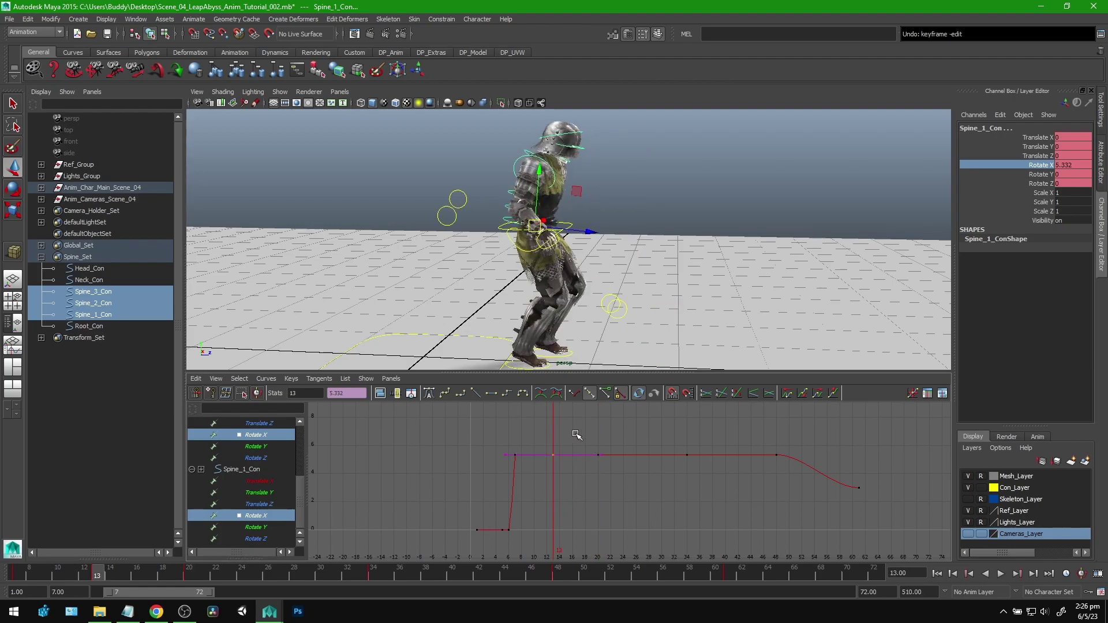
Move the spine's Rotate X key from frame 13 to frame 11 and raise it to 6.929.
middle_click_drag(550, 485, 637, 482, "alt")
left_click_drag(92, 575, 0, 581)
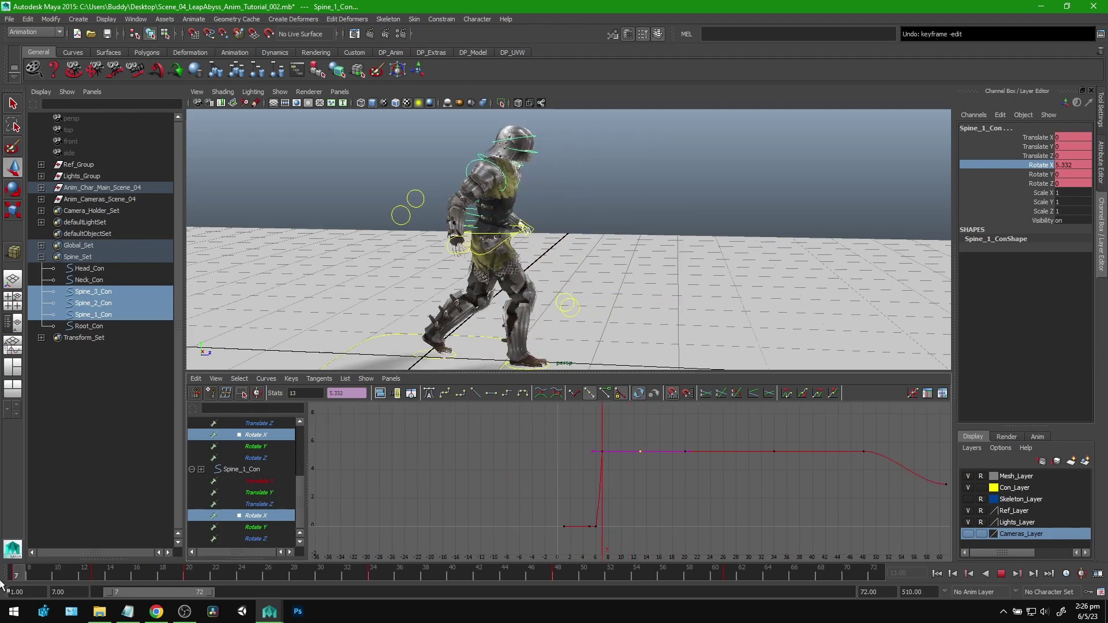
key("alt+v")
scroll(641, 467, "up", 4)
middle_click_drag(640, 467, 531, 441, "alt")
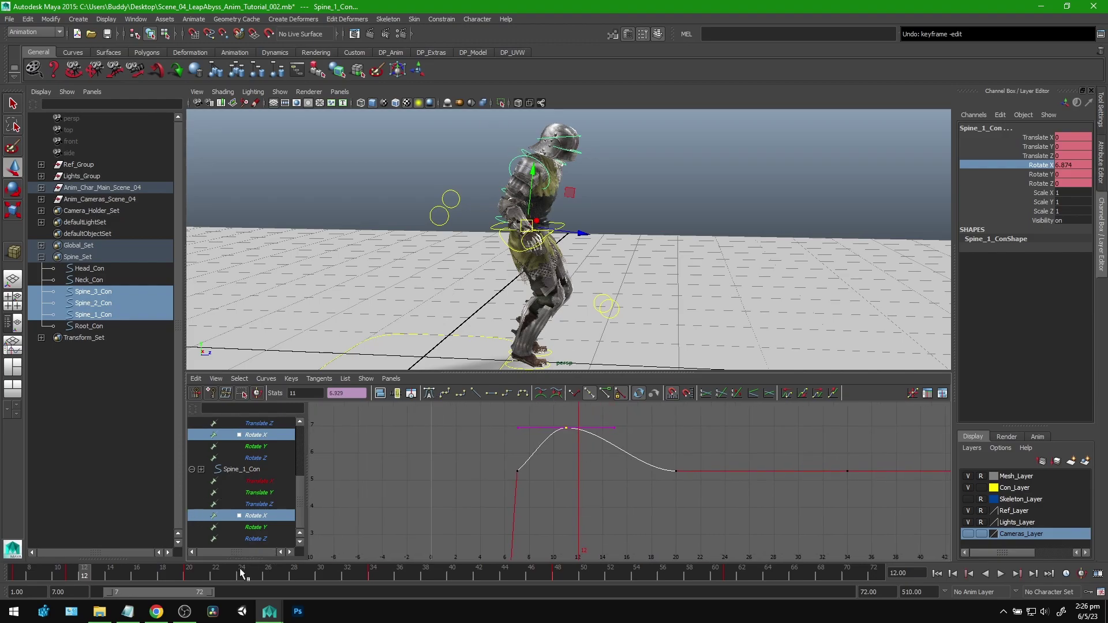
Key the spine controls on frame 16, lower their Rotate X to 4.04 and play back the result.
left_click_drag(72, 577, 135, 575)
key("s")
left_click_drag(647, 438, 601, 475)
middle_click_drag(600, 476, 607, 531, "shift")
middle_click_drag(744, 491, 640, 496, "alt")
key("alt+v")
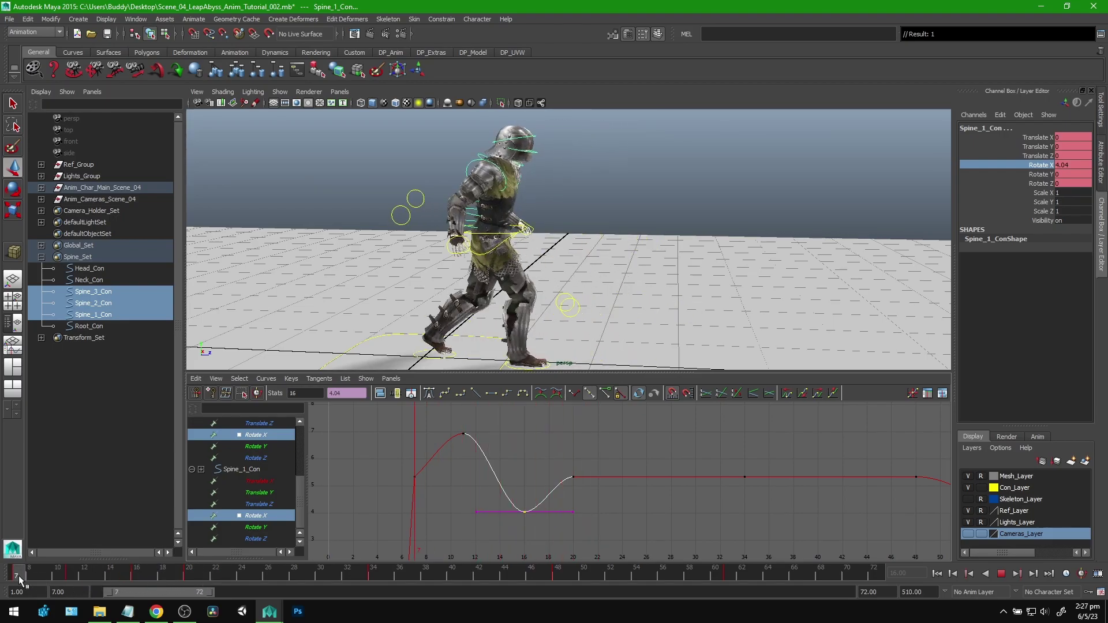
left_click(17, 575)
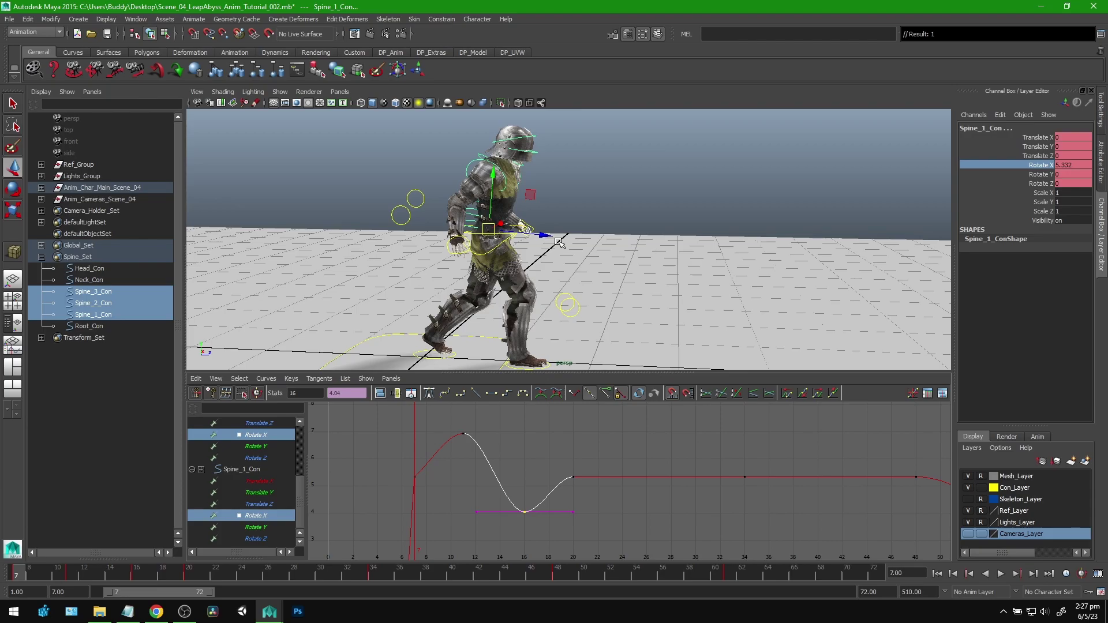
Copy the spine's Rotate X keys from frames 11 and 16 and paste them starting at frame 24.
left_click_drag(37, 570, 189, 570)
left_click_drag(446, 417, 534, 531)
left_click_drag(194, 574, 241, 573)
middle_click_drag(595, 466, 555, 473, "alt")
key("ctrl+v")
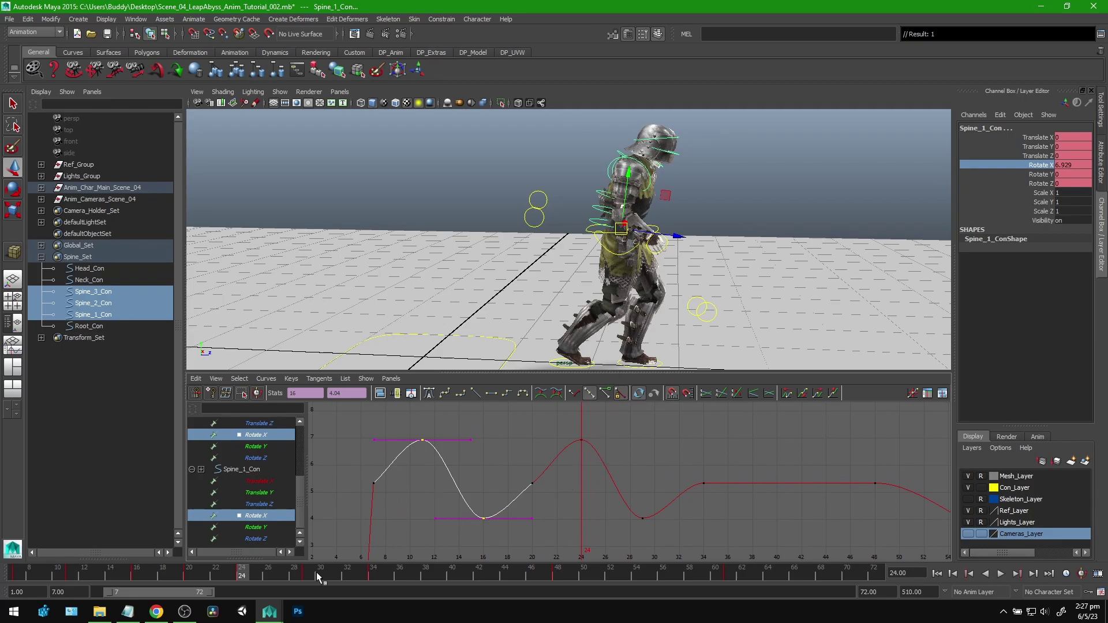
Examine the spine's Rotate X transition through frame 20 and Root_Con's Translate Y curve.
left_click_drag(296, 571, 176, 573)
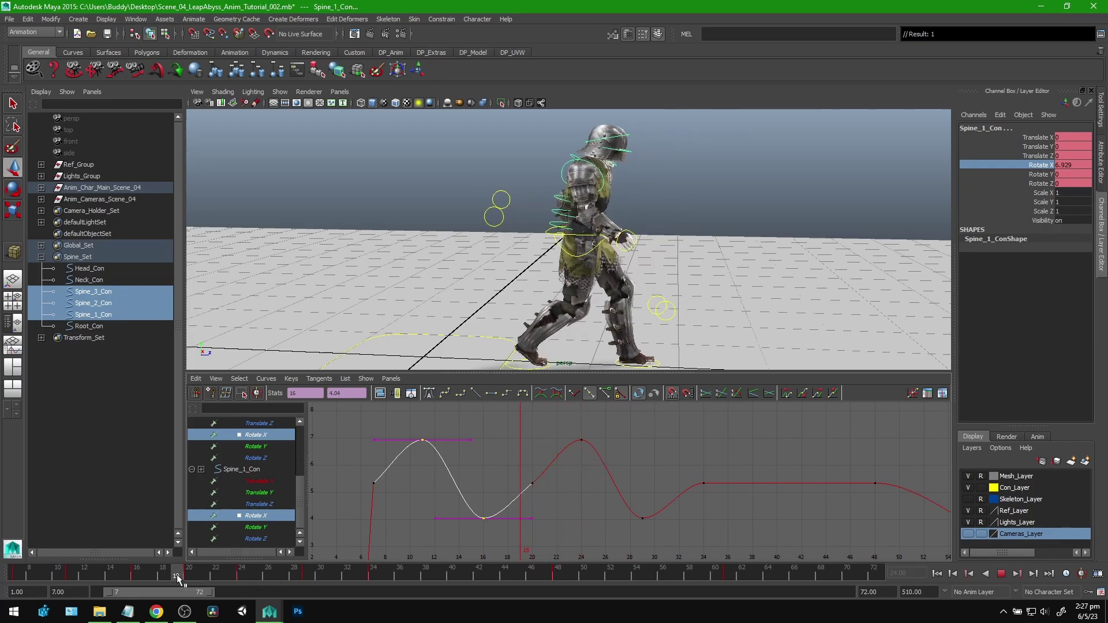
left_click_drag(511, 456, 549, 496)
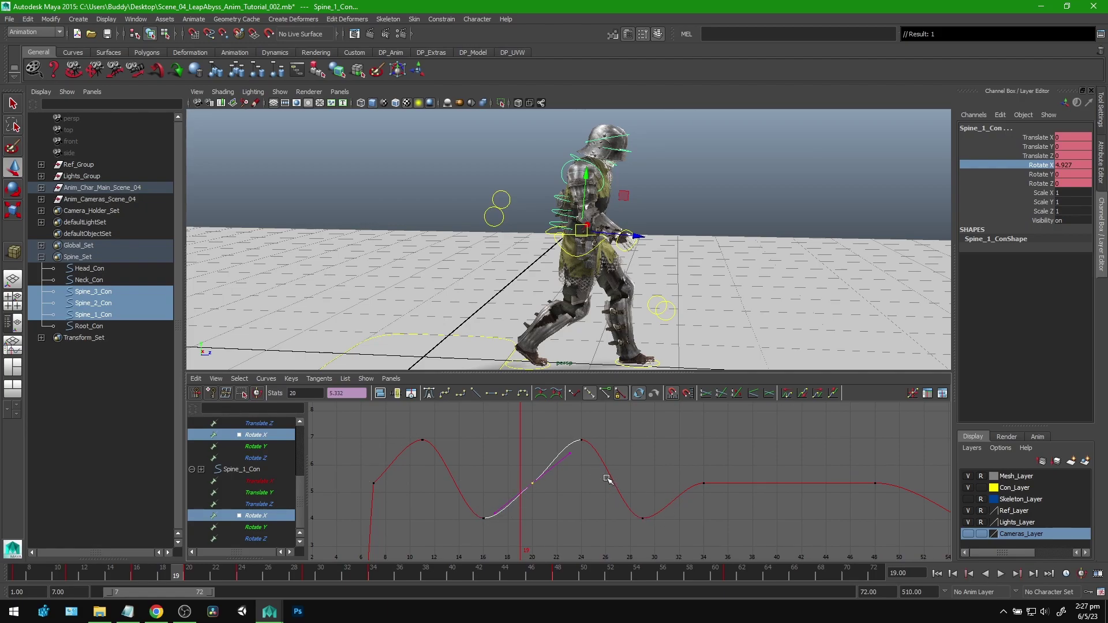
right_click_drag(547, 237, 545, 249, "alt")
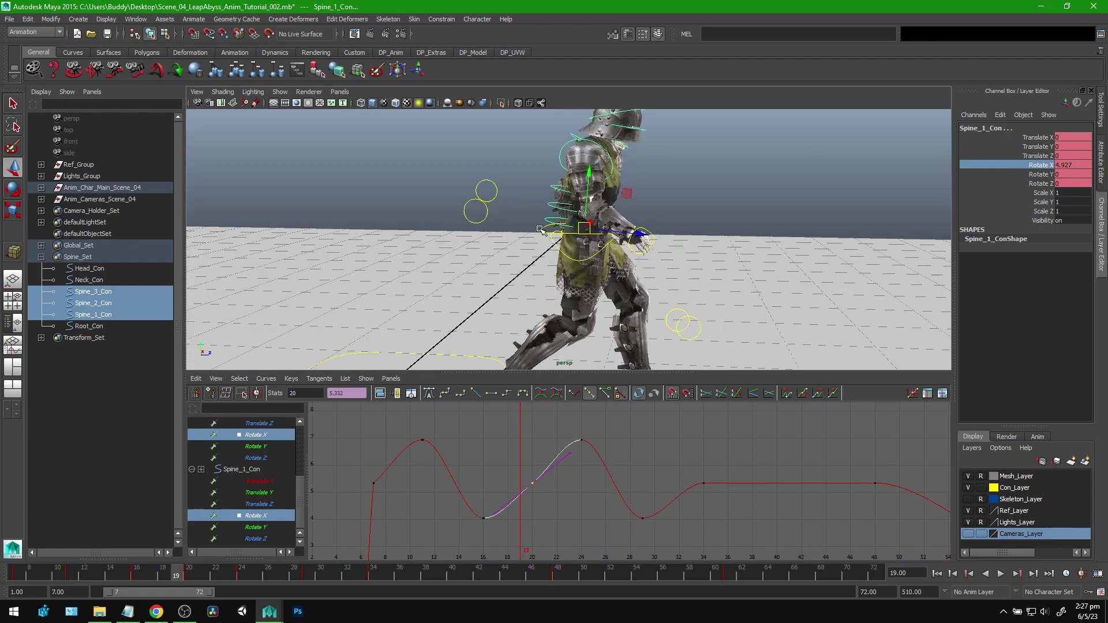
left_click(539, 229)
left_click(253, 448)
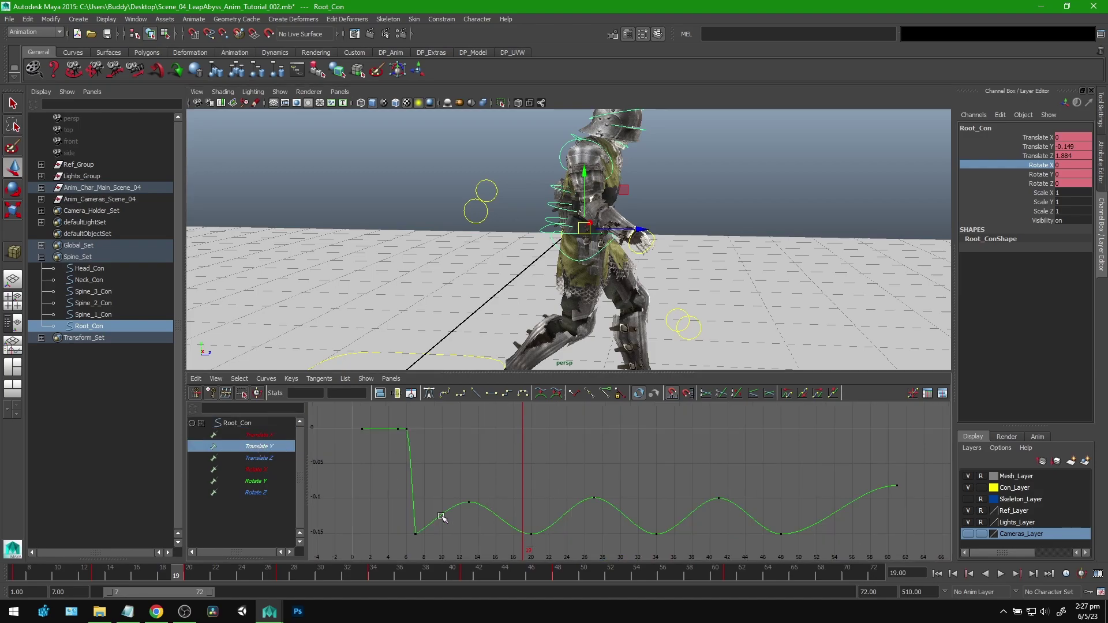
middle_click_drag(460, 518, 499, 490, "alt")
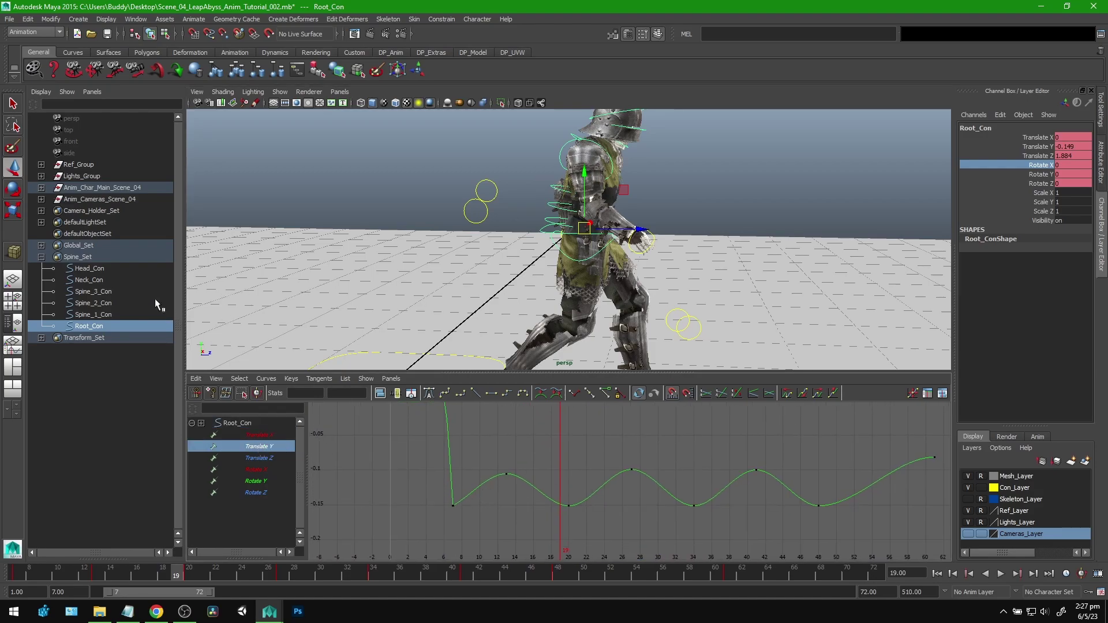
Compare Root_Con's Translate Y curve with Spine_3_Con's Rotate X curve across the walk and scrub to frame 28.
left_click(106, 292, "ctrl")
right_click_drag(658, 489, 593, 483, "alt")
right_click_drag(642, 449, 535, 473, "alt")
middle_click_drag(635, 424, 621, 543, "alt")
middle_click_drag(616, 470, 617, 486, "alt")
left_click_drag(649, 483, 595, 537)
key("f")
right_click_drag(590, 505, 549, 502, "alt")
middle_click_drag(497, 498, 527, 487, "alt")
right_click_drag(527, 487, 558, 479, "alt")
middle_click_drag(558, 480, 545, 494, "alt")
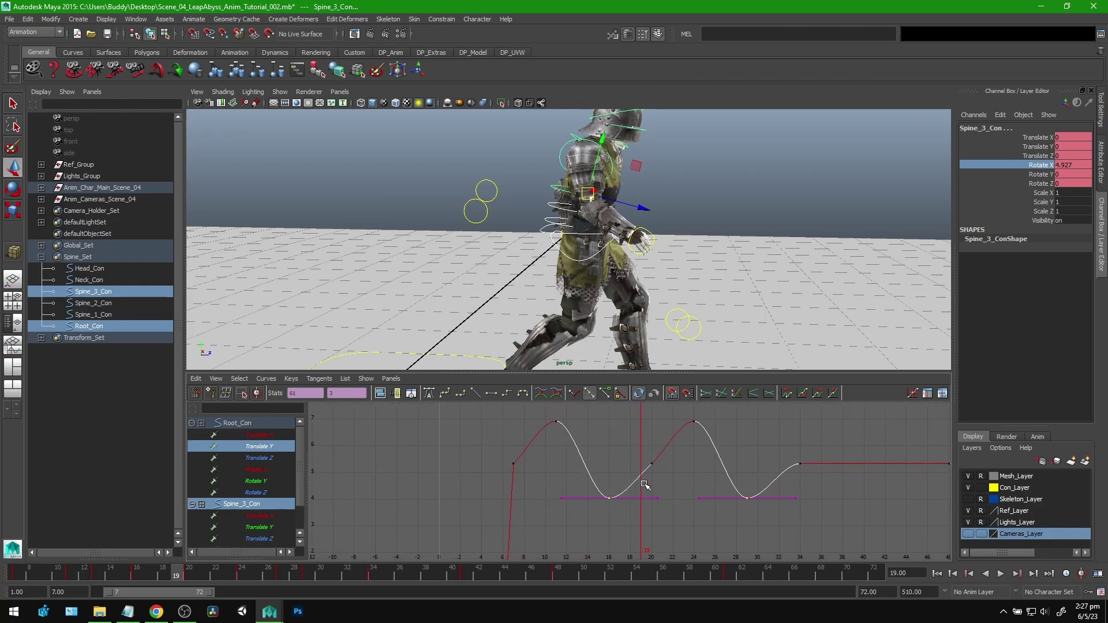
mouse_move(178, 569)
left_mouse_down()
mouse_move(73, 573)
mouse_move(294, 573)
left_mouse_up()
middle_click_drag(699, 493, 474, 492, "alt")
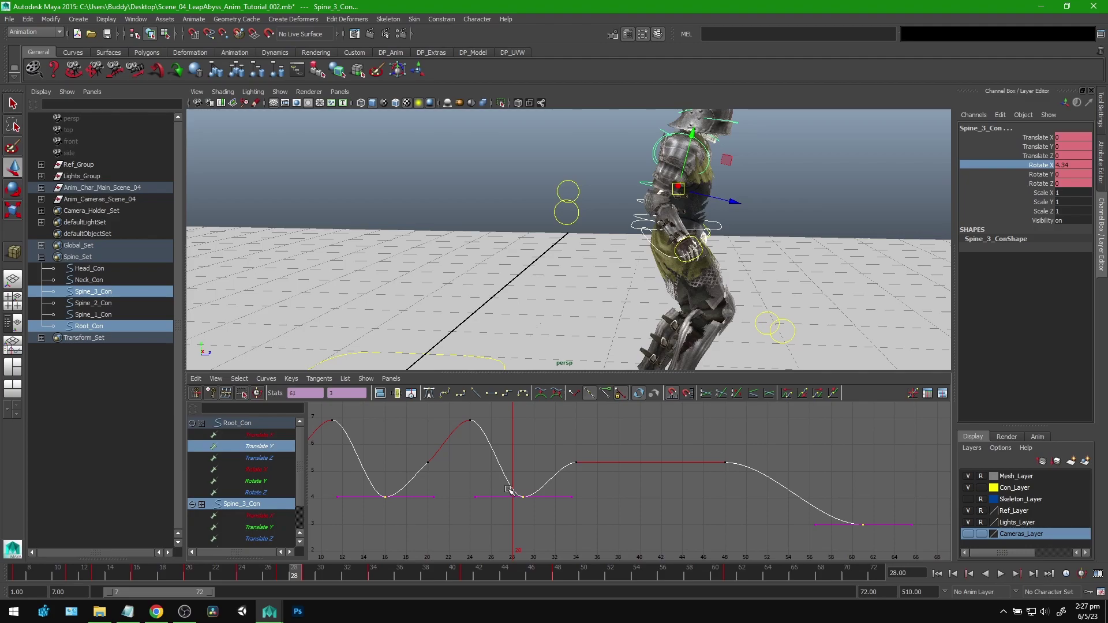
Reselect the three spine controls, copy their Rotate X keys from frames 24 and 29 and paste them at frame 38.
left_click(89, 292)
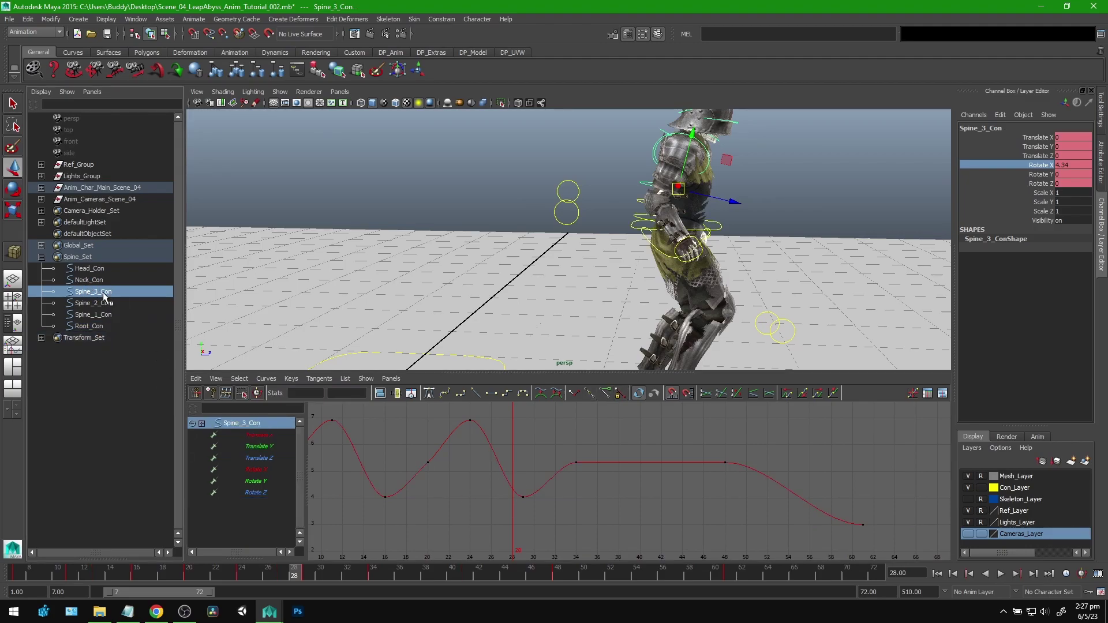
left_click(92, 314, "shift")
middle_click_drag(512, 497, 530, 494, "alt")
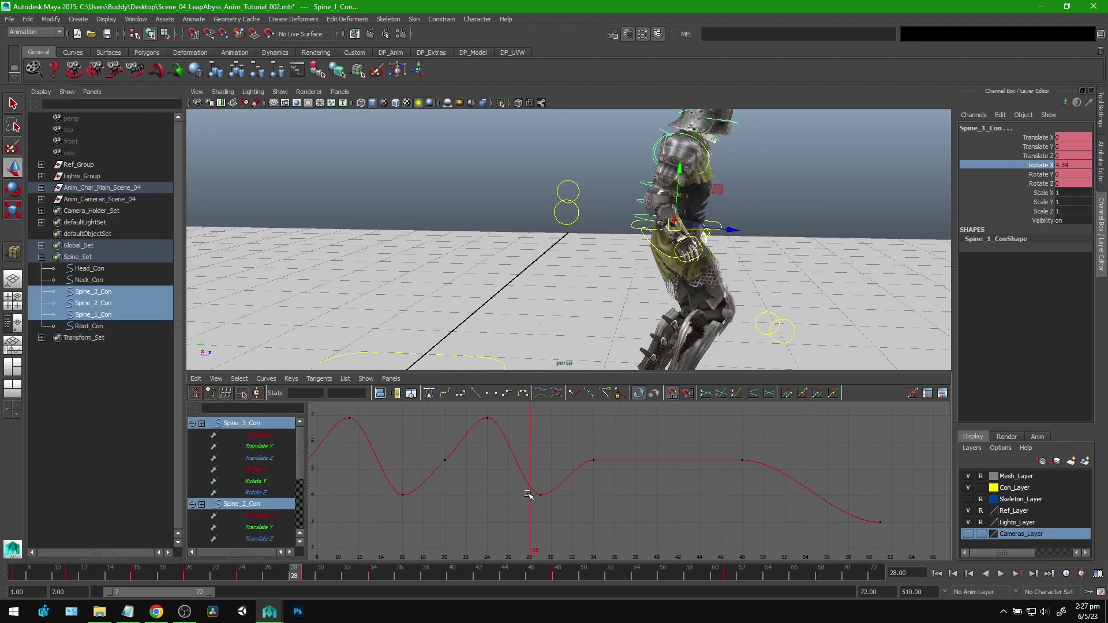
middle_click_drag(523, 450, 506, 455, "alt")
left_click_drag(452, 417, 535, 524)
key("alt+v")
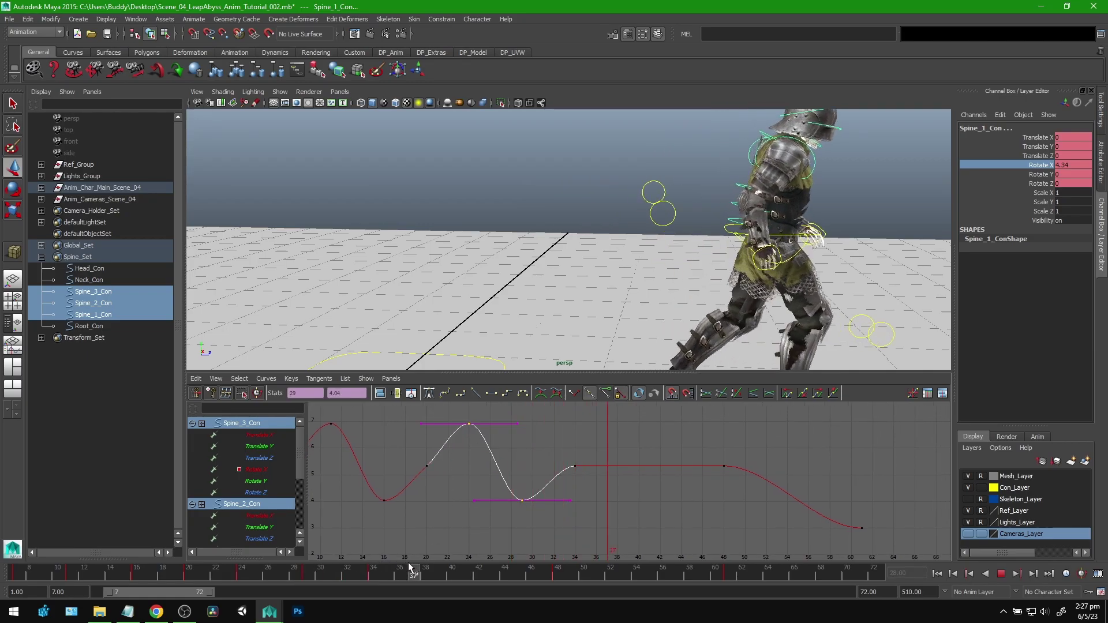
mouse_move(486, 560)
left_mouse_down()
mouse_move(524, 557)
mouse_move(407, 550)
mouse_move(425, 561)
left_mouse_up()
middle_click_drag(613, 500, 590, 499, "alt")
key("ctrl+v")
Delete the spine's in-between Rotate X keys on frames 20 and 34.
middle_click_drag(500, 506, 577, 505, "alt")
left_click_drag(598, 482, 648, 477)
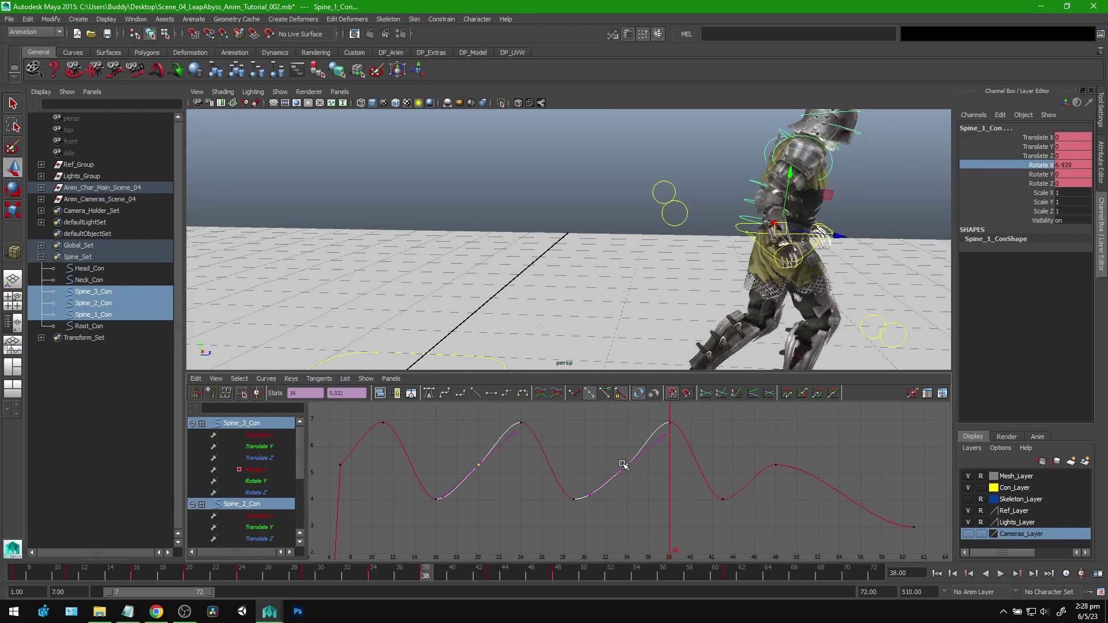
key("Delete")
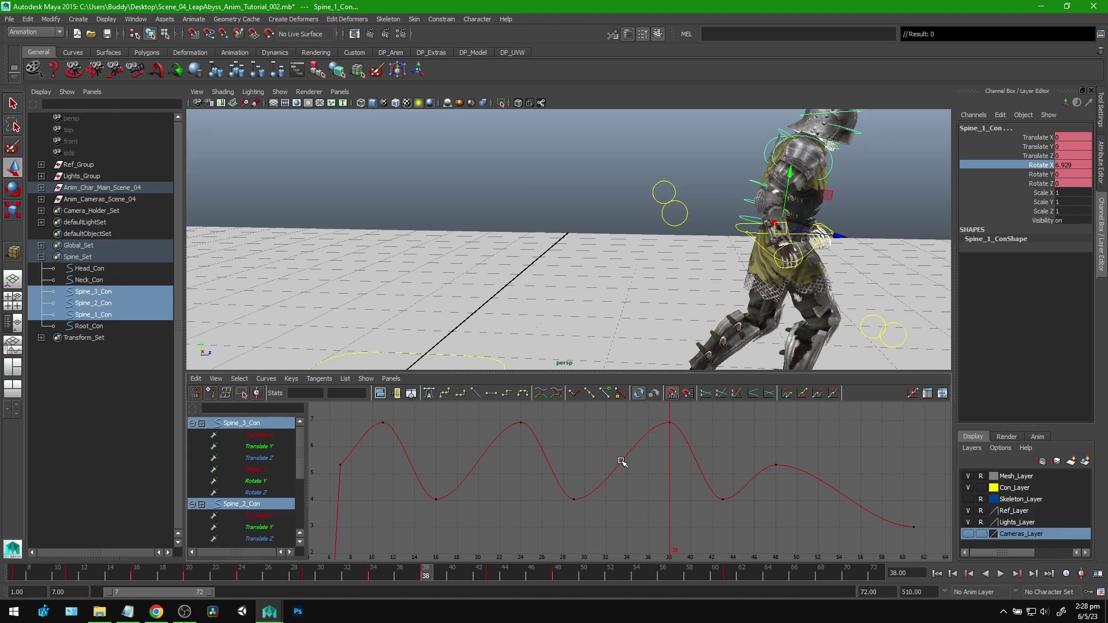
Reframe the knight in the perspective view and play back the walk repeatedly to review the spine's forward-and-back bends.
middle_click_drag(711, 301, 590, 283, "alt")
left_click_drag(745, 282, 700, 282, "alt")
middle_click_drag(700, 282, 666, 293, "alt")
left_click_drag(338, 572, 16, 577)
left_click(1000, 575)
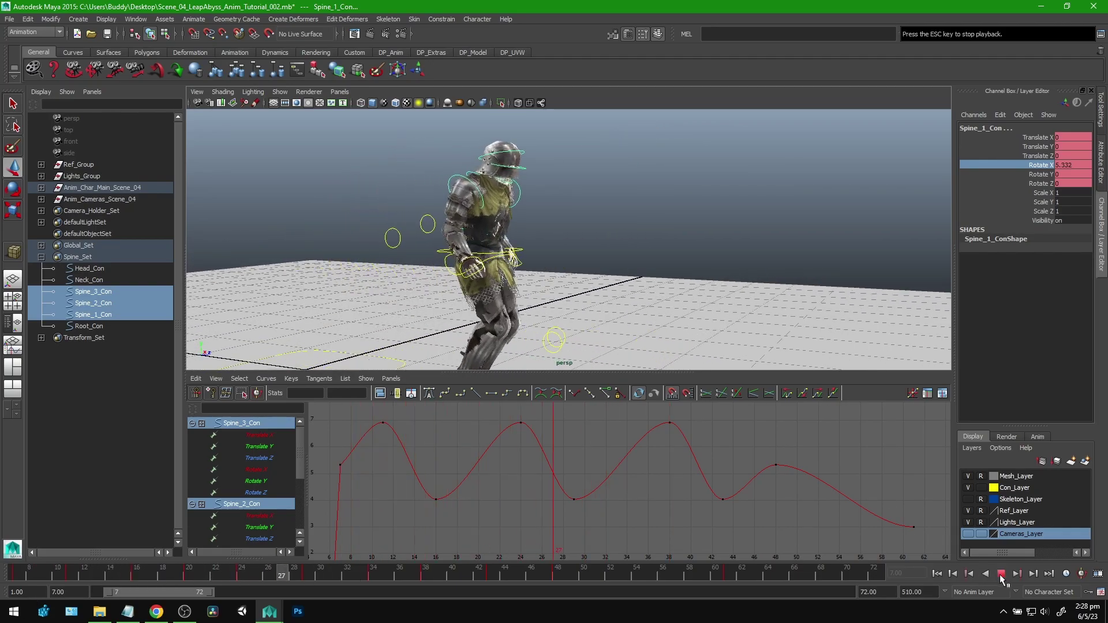
left_click(1001, 575)
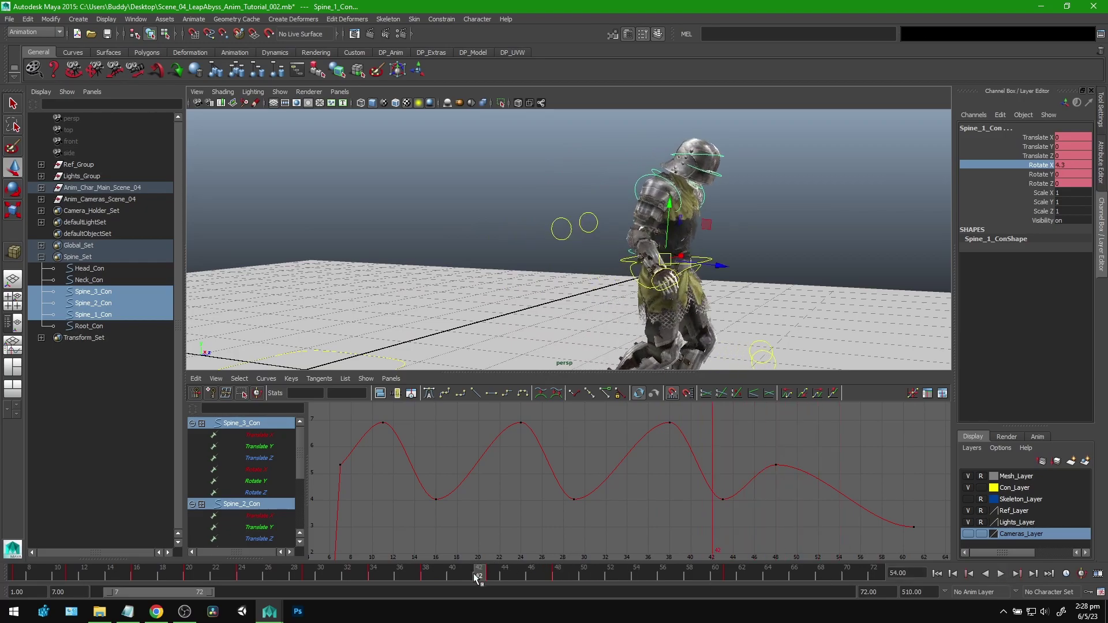
key("alt+shift+v")
left_click(1002, 574)
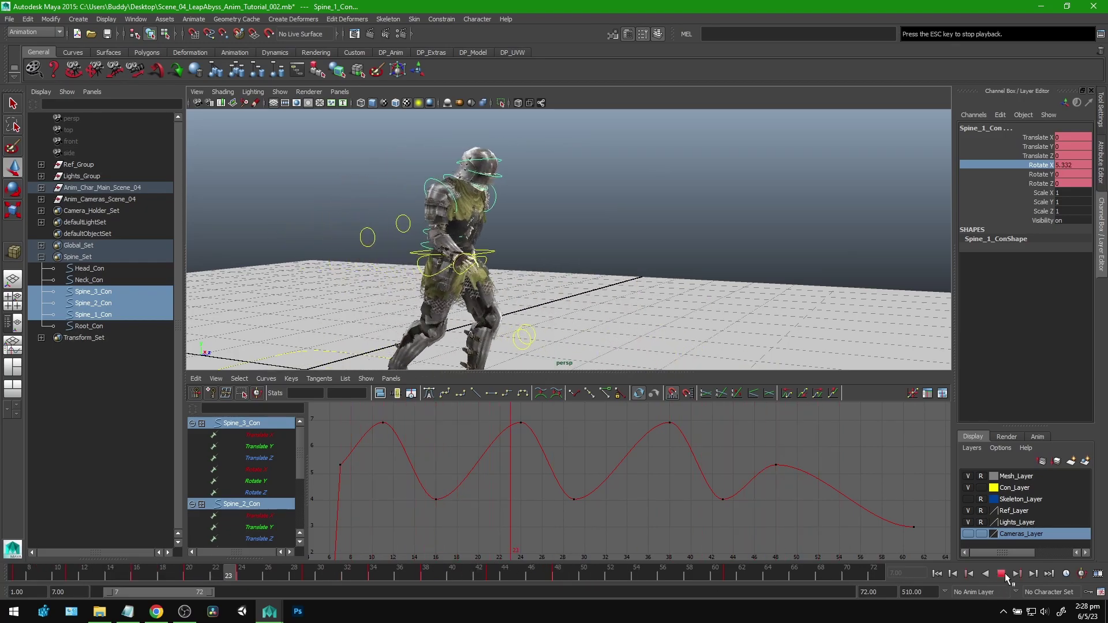
key("Escape")
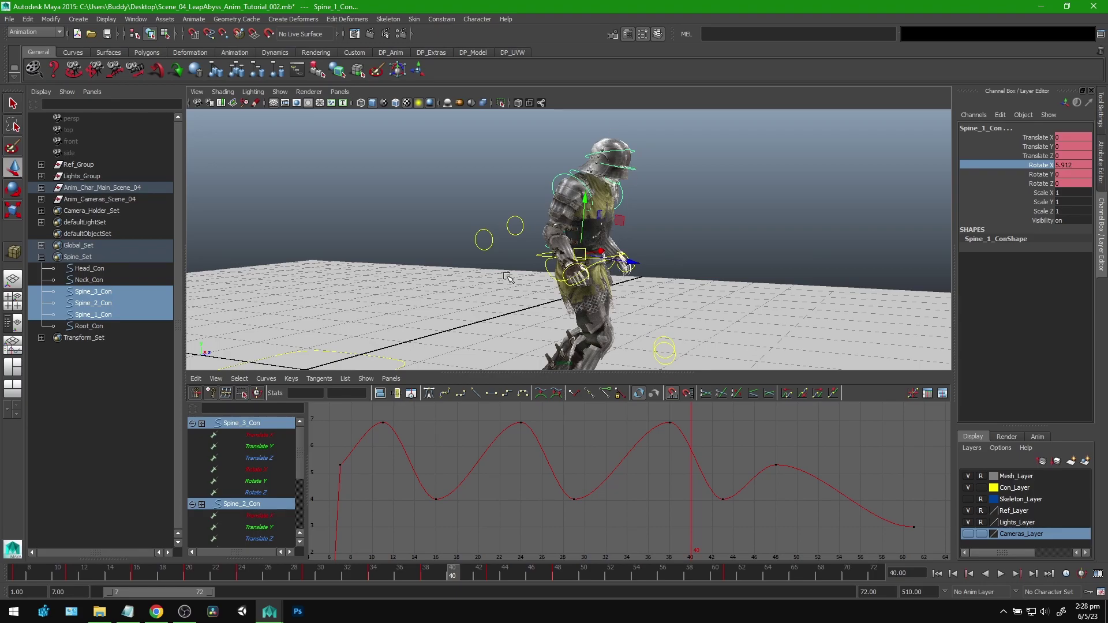
key("alt+v")
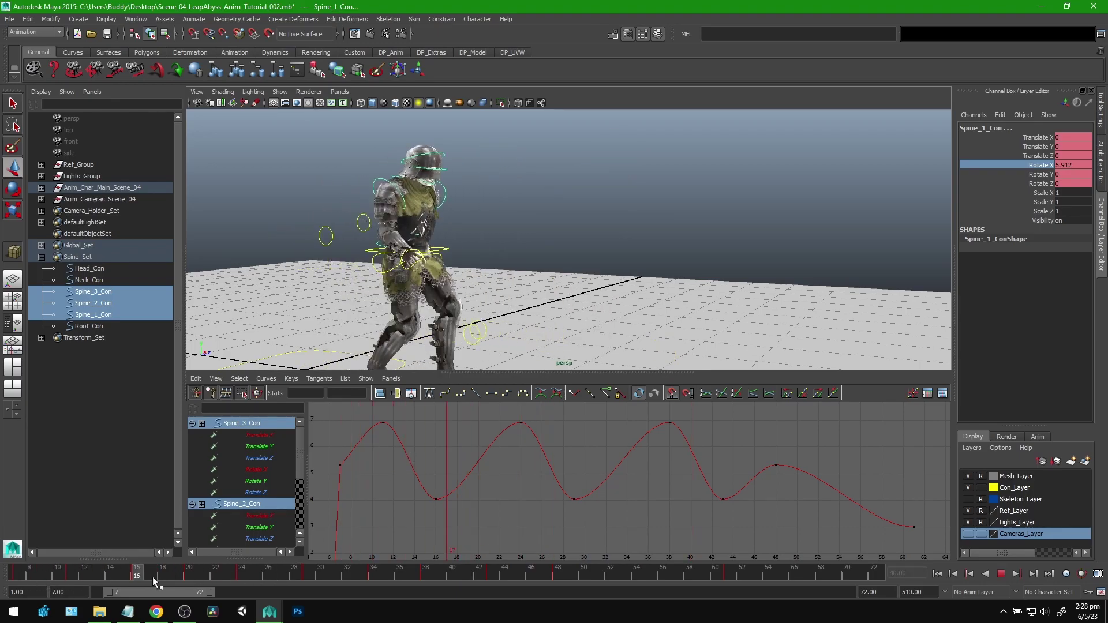
key("Escape")
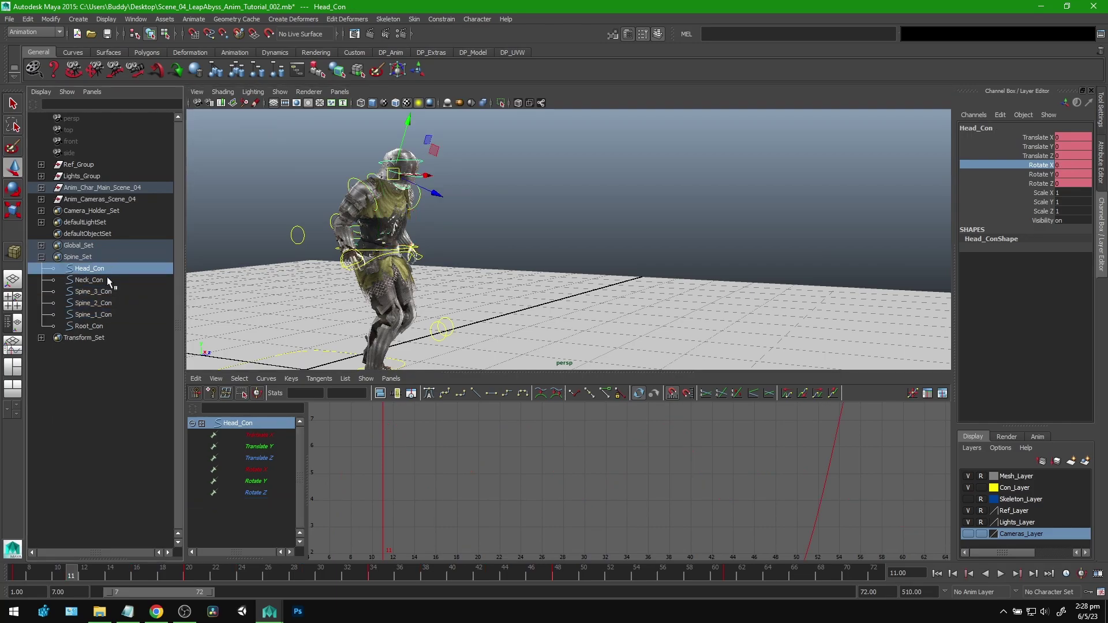
Examine the three spine controls' Rotate X curves and Root_Con's curves against the knight's pose around frames 11 to 13.
left_click(113, 294)
left_click(113, 314, "shift")
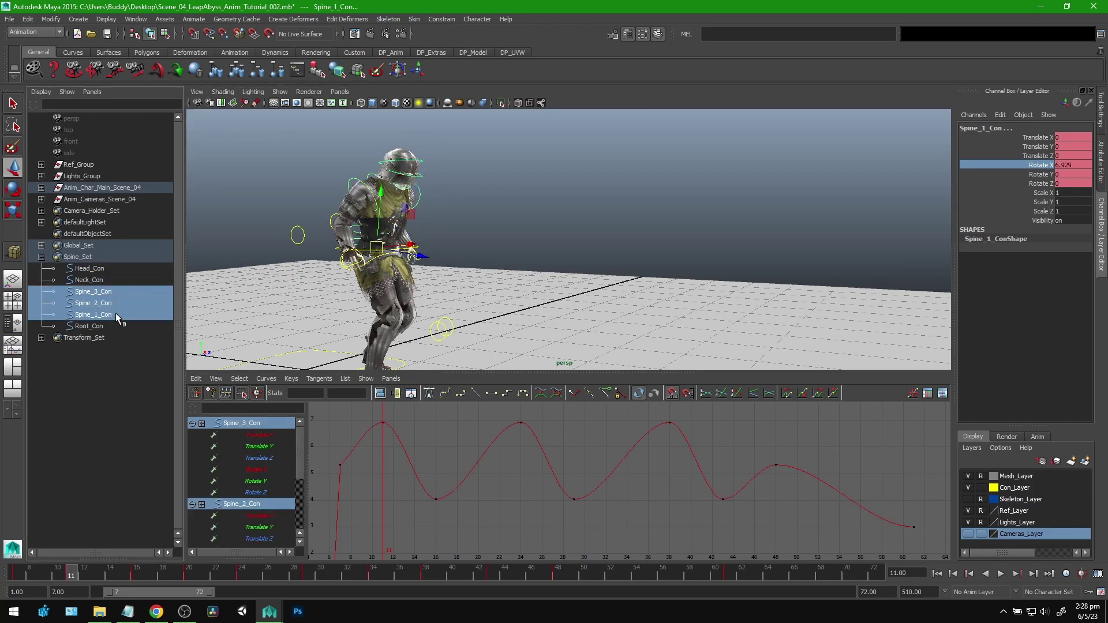
middle_click_drag(466, 455, 549, 467, "alt")
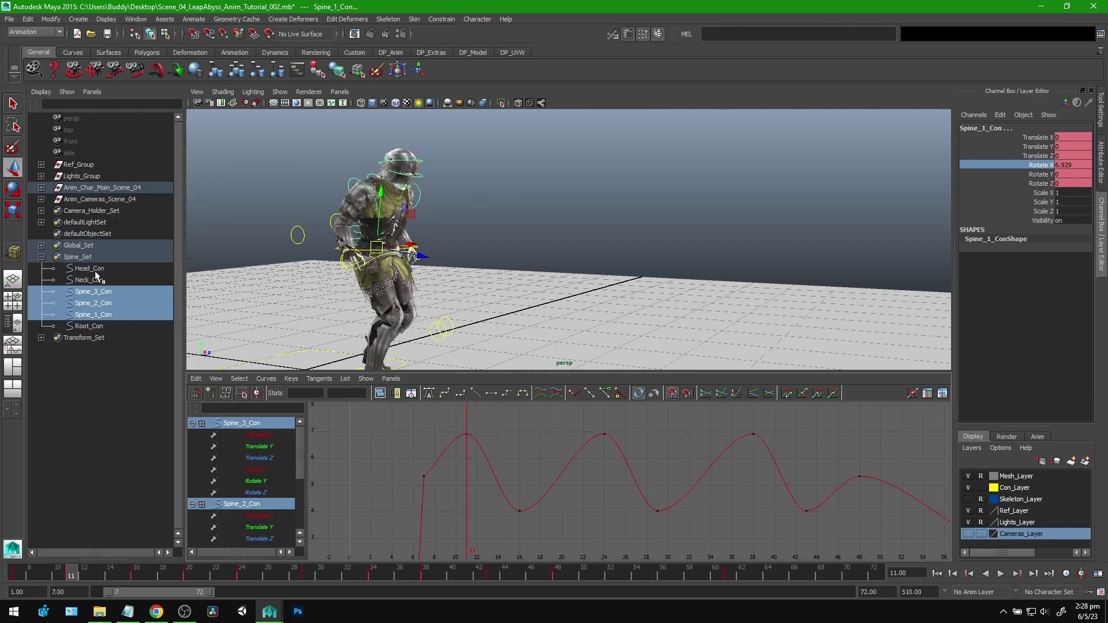
left_click_drag(94, 271, 92, 280)
middle_click_drag(300, 277, 401, 296, "alt")
right_click_drag(401, 296, 428, 295, "alt")
left_click(411, 277)
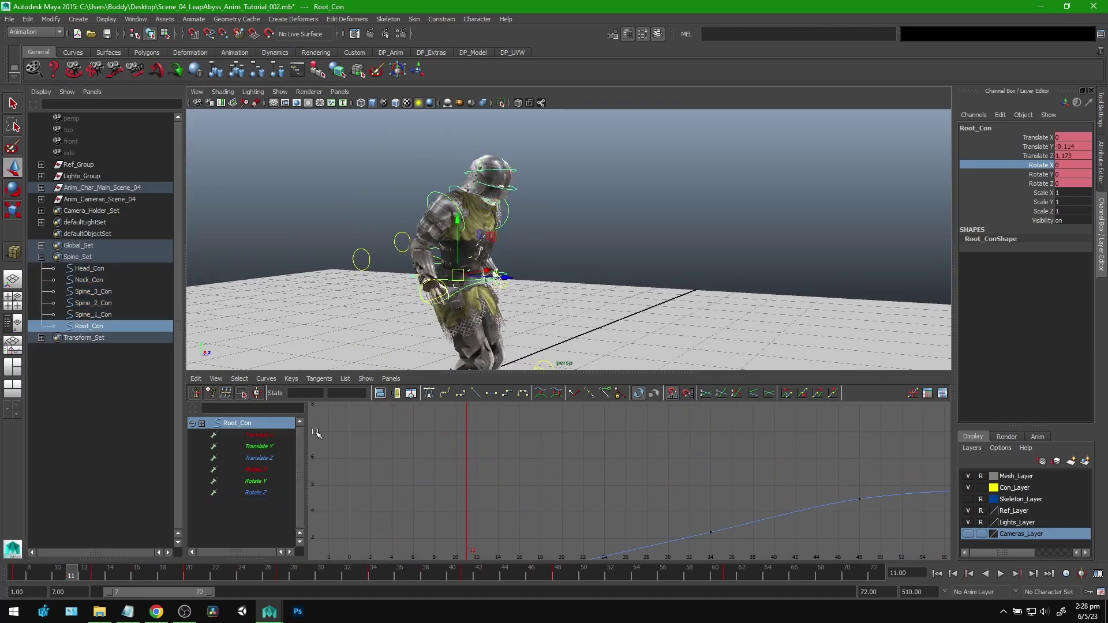
mouse_move(92, 566)
left_mouse_down()
mouse_move(52, 570)
mouse_move(100, 570)
left_mouse_up()
Rotate Head_Con and Neck_Con forward to a Rotate X of 4.32 on frame 13 and key them.
left_click(106, 268)
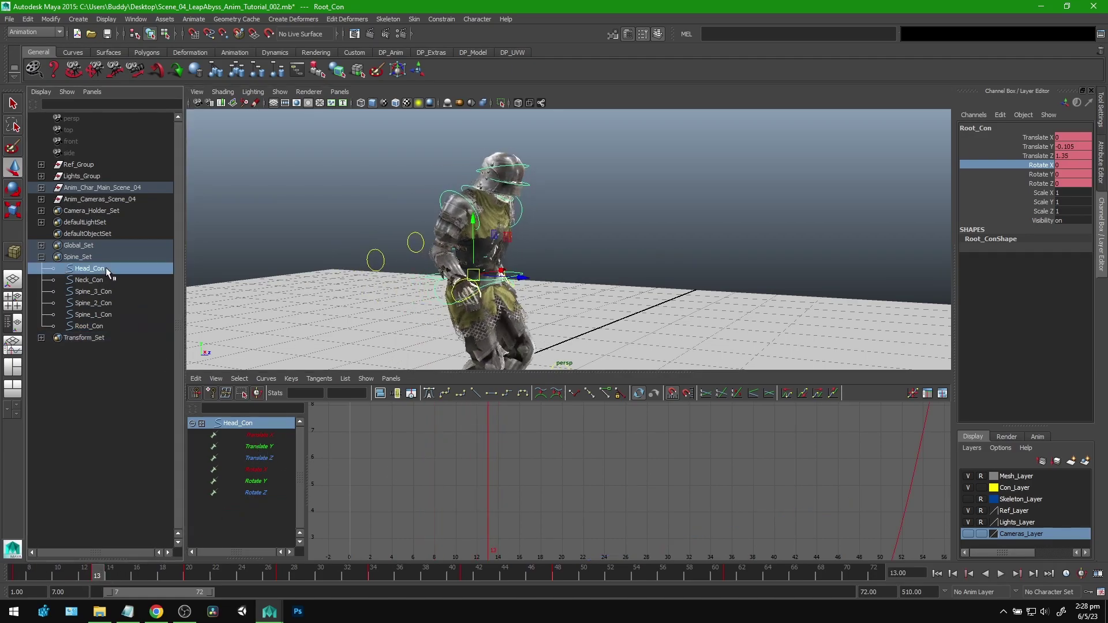
left_click(104, 280, "ctrl")
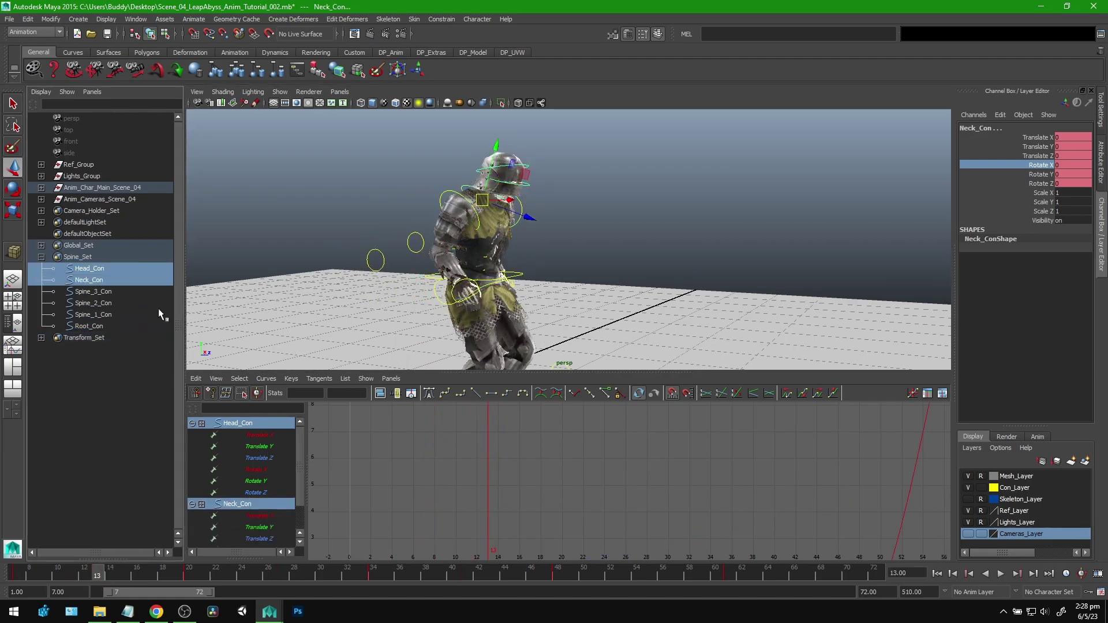
left_click(258, 469)
left_click_drag(299, 459, 299, 484)
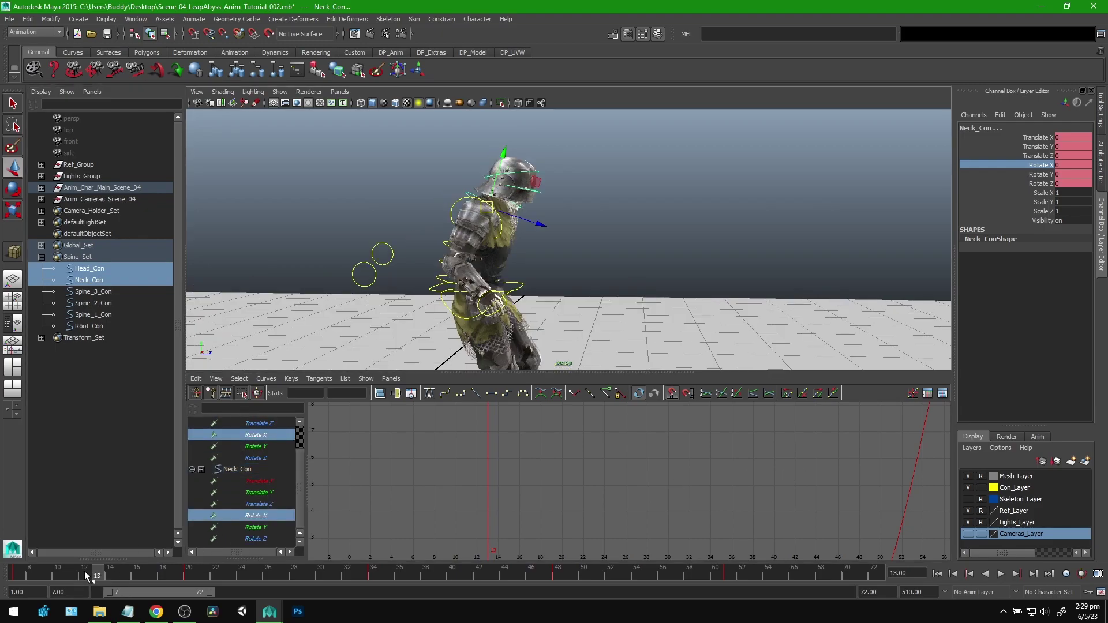
mouse_move(102, 570)
left_mouse_down()
mouse_move(76, 579)
mouse_move(103, 575)
left_mouse_up()
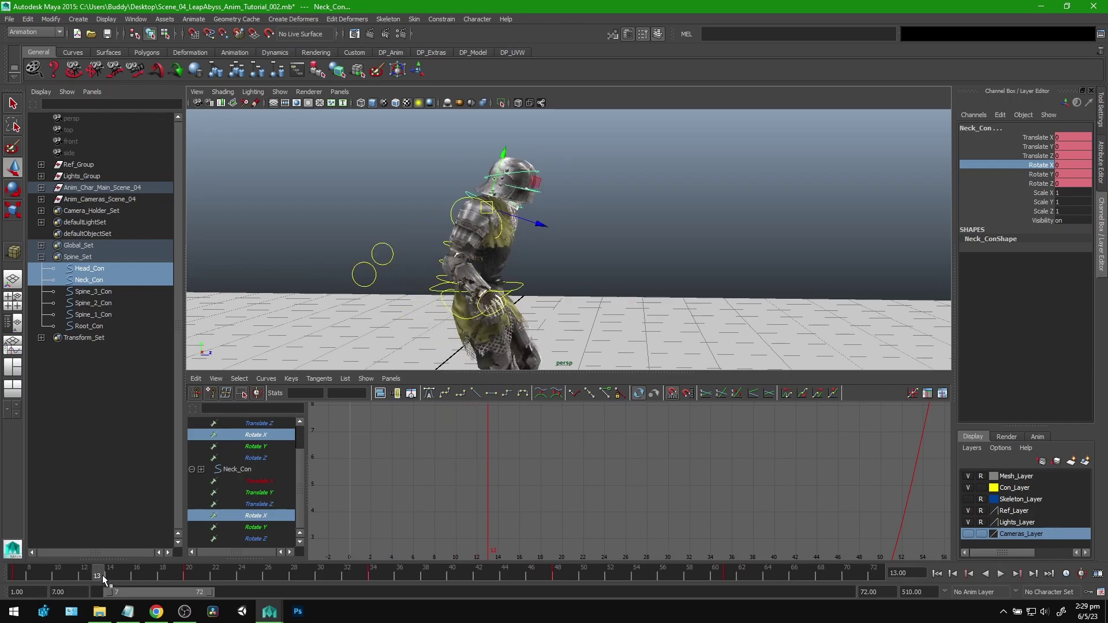
left_click(93, 327)
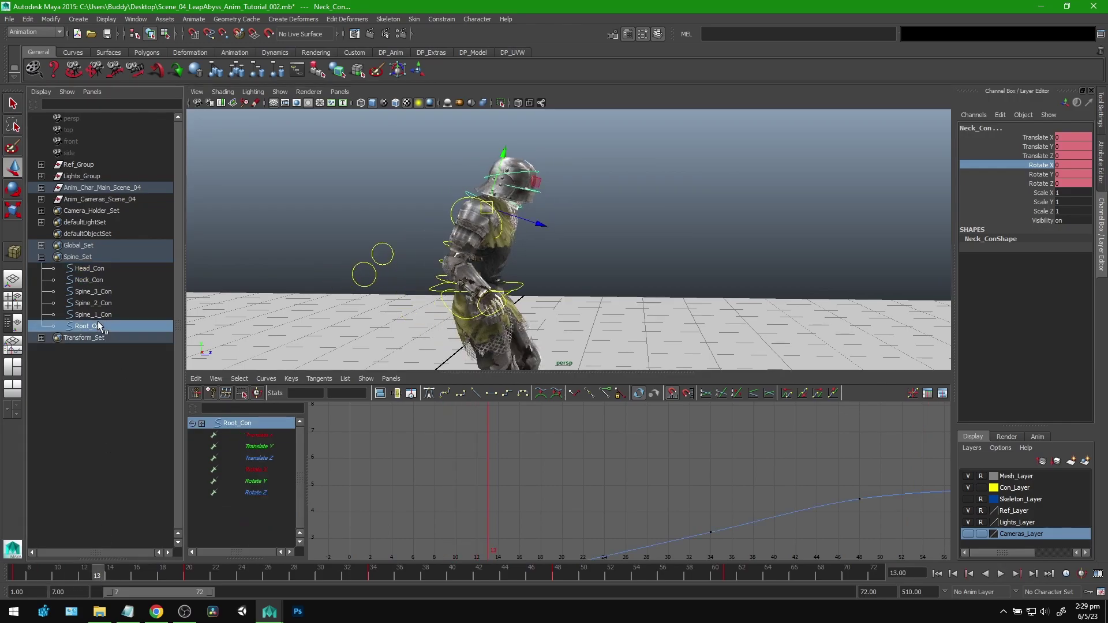
left_click(96, 270)
left_click(98, 281, "shift")
left_click_drag(62, 574, 103, 570)
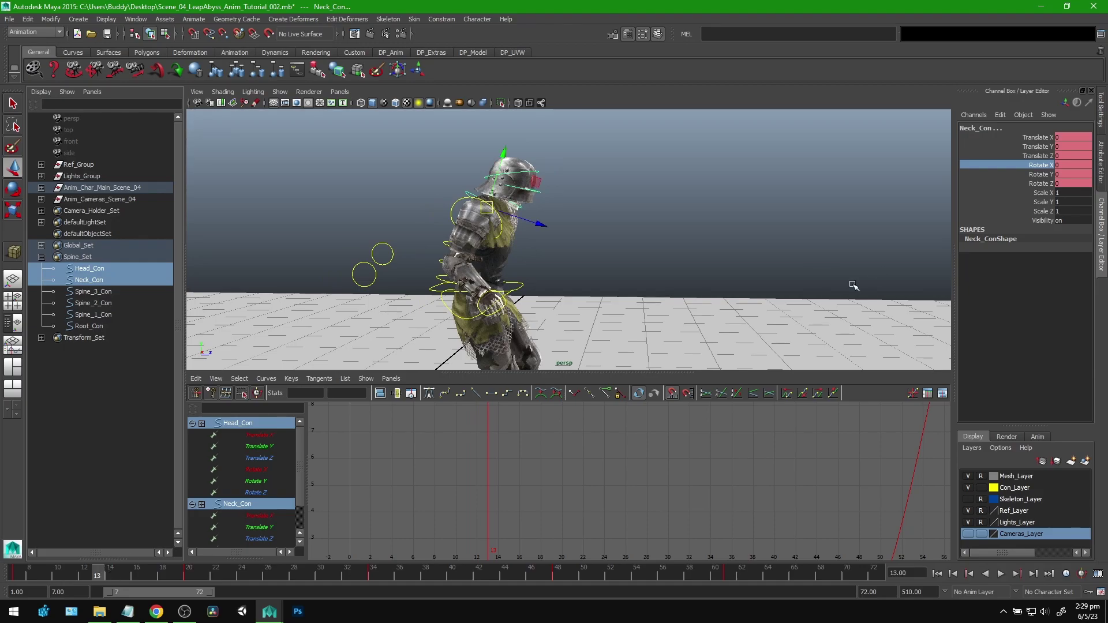
key("e")
middle_click_drag(738, 205, 746, 205)
key("s")
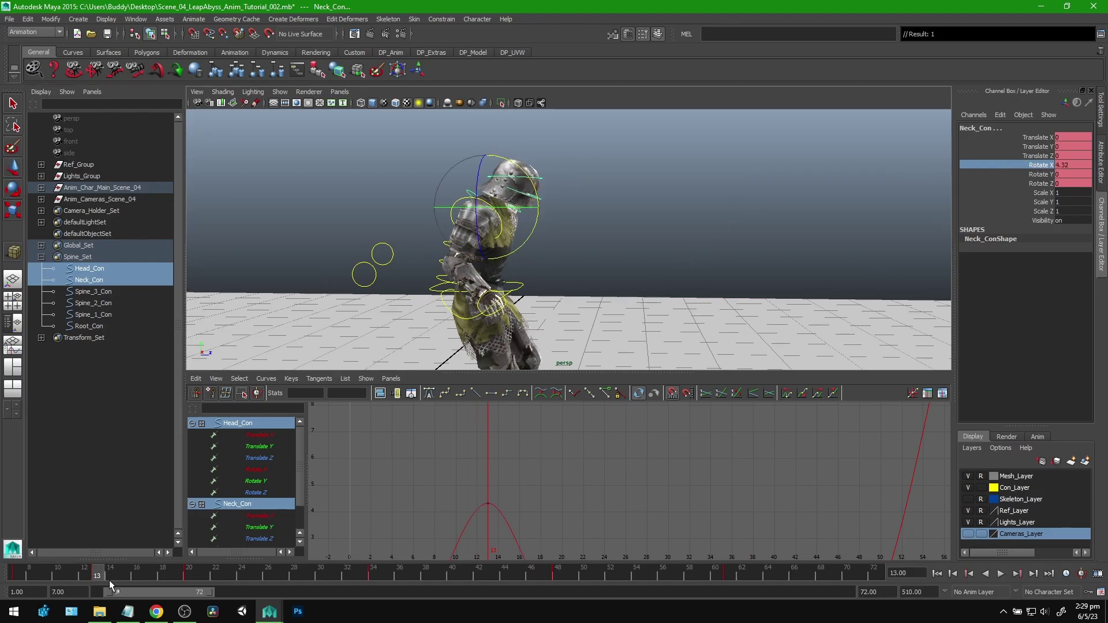
Isolate the Rotate X curves of Head_Con and Neck_Con and copy their keys on frame 13.
mouse_move(89, 571)
left_mouse_down()
mouse_move(17, 572)
mouse_move(193, 580)
mouse_move(97, 581)
left_mouse_up()
left_click(269, 467)
scroll(300, 476, "down", 1)
left_click(258, 516, "ctrl")
left_click_drag(558, 523, 559, 523)
key("f")
scroll(649, 494, "down", 6)
middle_click_drag(702, 498, 528, 509, "alt")
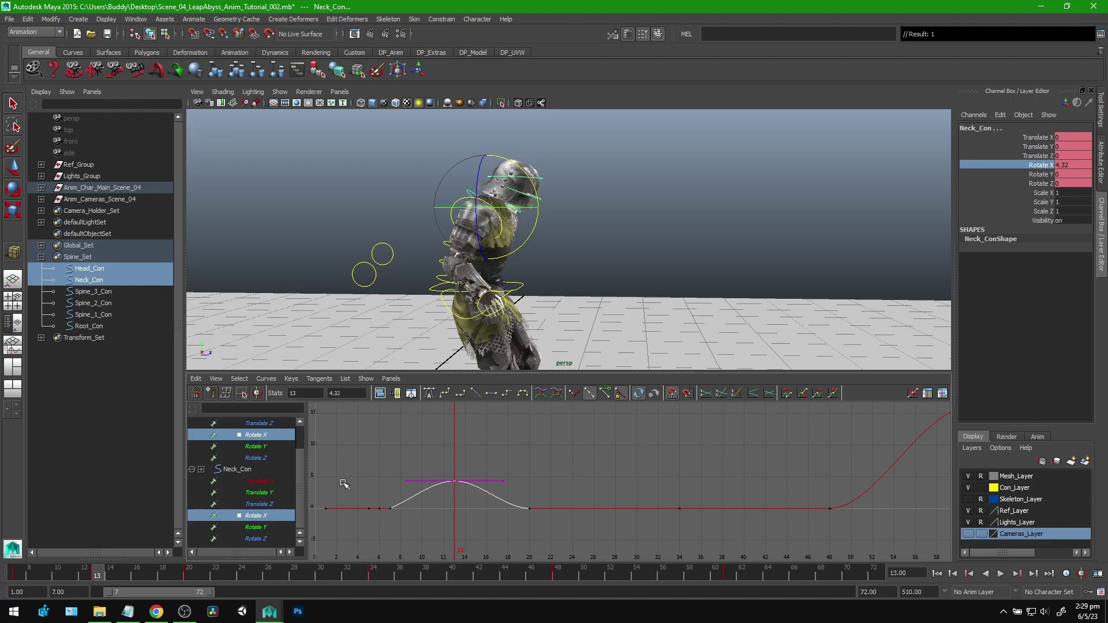
Paste the copied head and neck Rotate X keys at frames 27 and 41.
middle_click_drag(689, 479, 674, 485, "alt")
left_click_drag(97, 574, 280, 571)
middle_click_drag(555, 469, 503, 471, "alt")
key("ctrl+v")
mouse_move(272, 575)
left_mouse_down()
mouse_move(23, 581)
mouse_move(494, 572)
mouse_move(466, 573)
left_mouse_up()
middle_click_drag(594, 504, 579, 504, "alt")
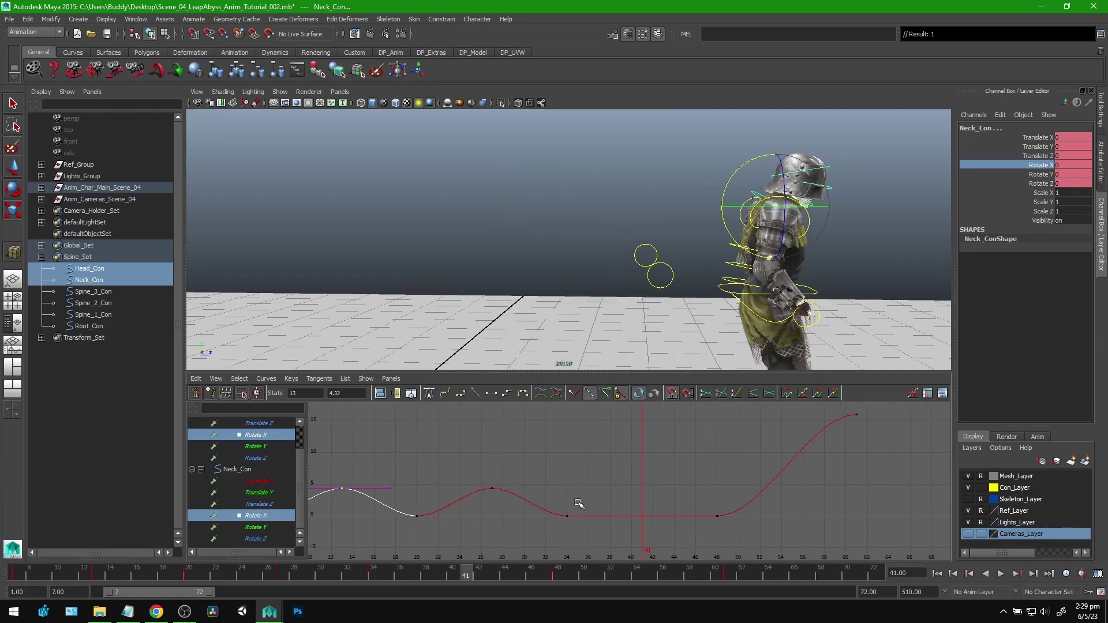
key("ctrl+v")
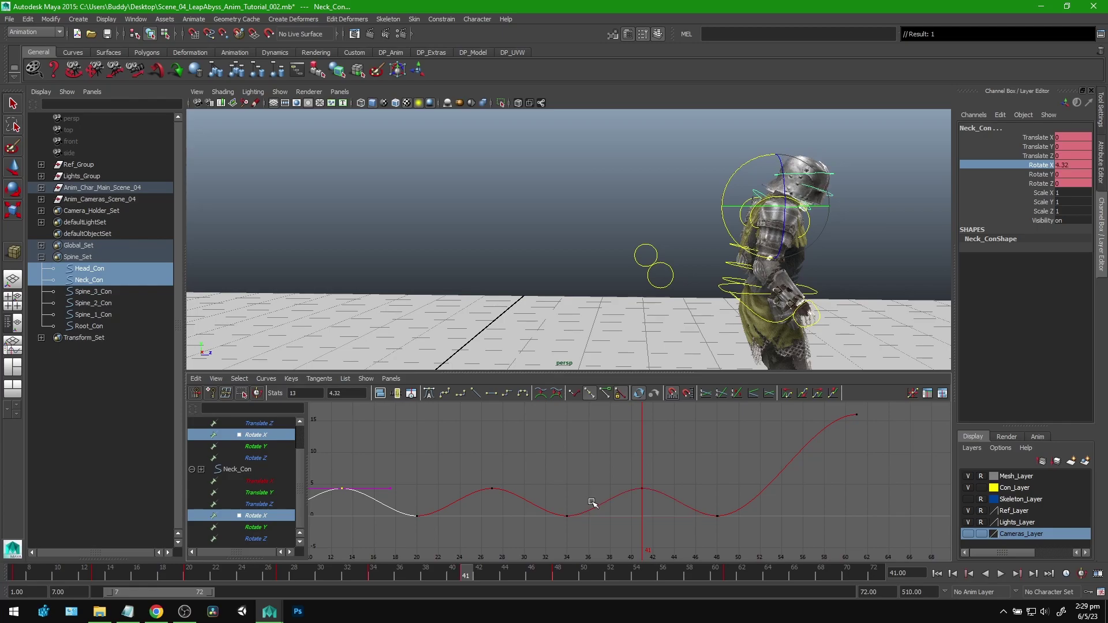
Scrub and play back the walk from frame 7, viewing the whole knight, to review the head's nodding.
middle_click_drag(632, 491, 687, 484, "alt")
left_click(18, 575)
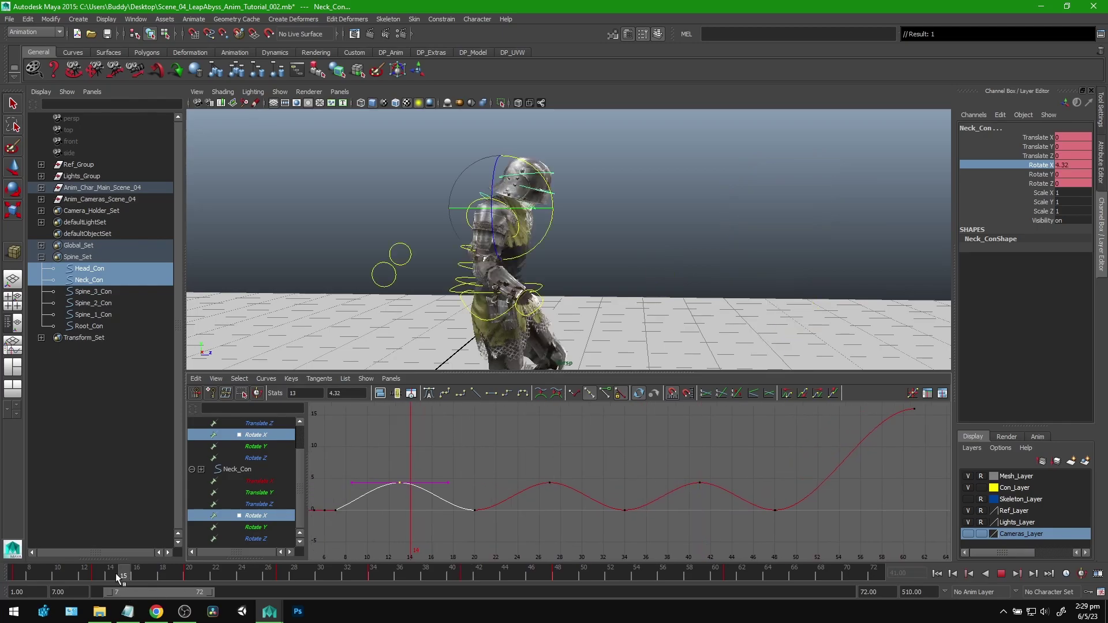
left_click(1001, 574)
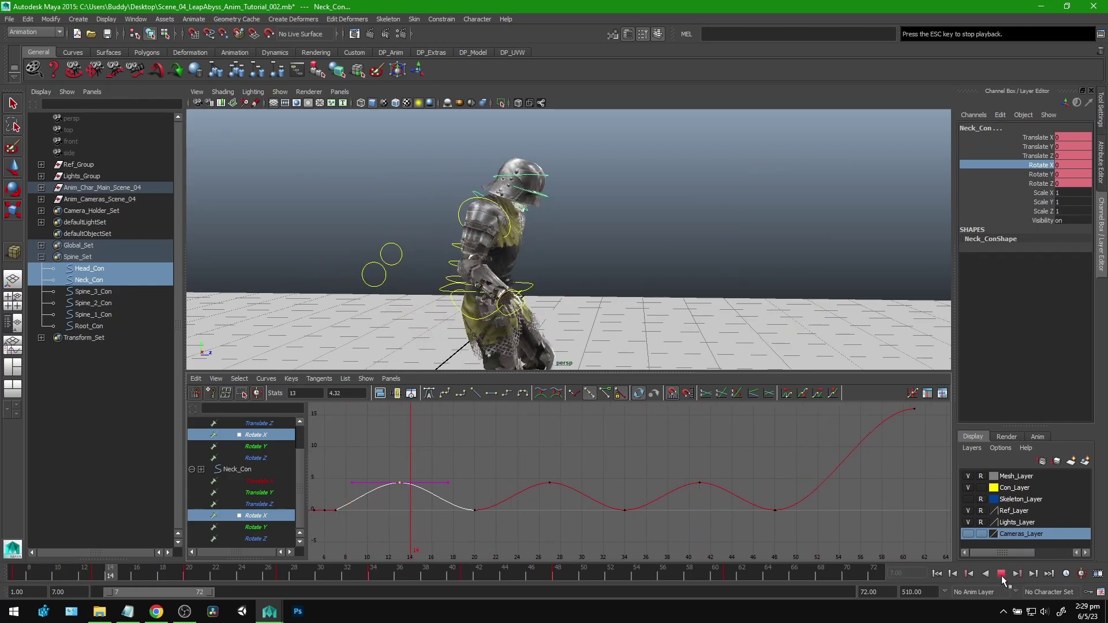
mouse_move(151, 575)
left_mouse_down()
mouse_move(70, 571)
mouse_move(121, 569)
left_mouse_up()
right_click_drag(693, 203, 634, 203, "alt")
left_click_drag(634, 202, 700, 269, "alt")
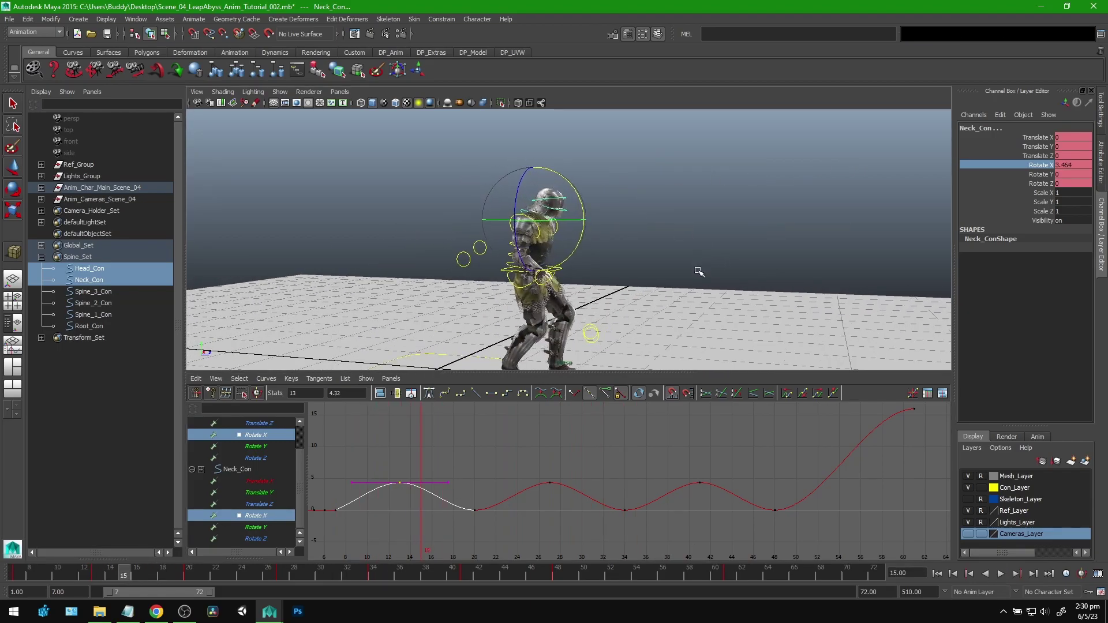
middle_click_drag(638, 332, 603, 316, "alt")
mouse_move(121, 571)
left_mouse_down()
mouse_move(57, 576)
mouse_move(168, 573)
mouse_move(13, 573)
left_mouse_up()
scroll(440, 307, "up", 3)
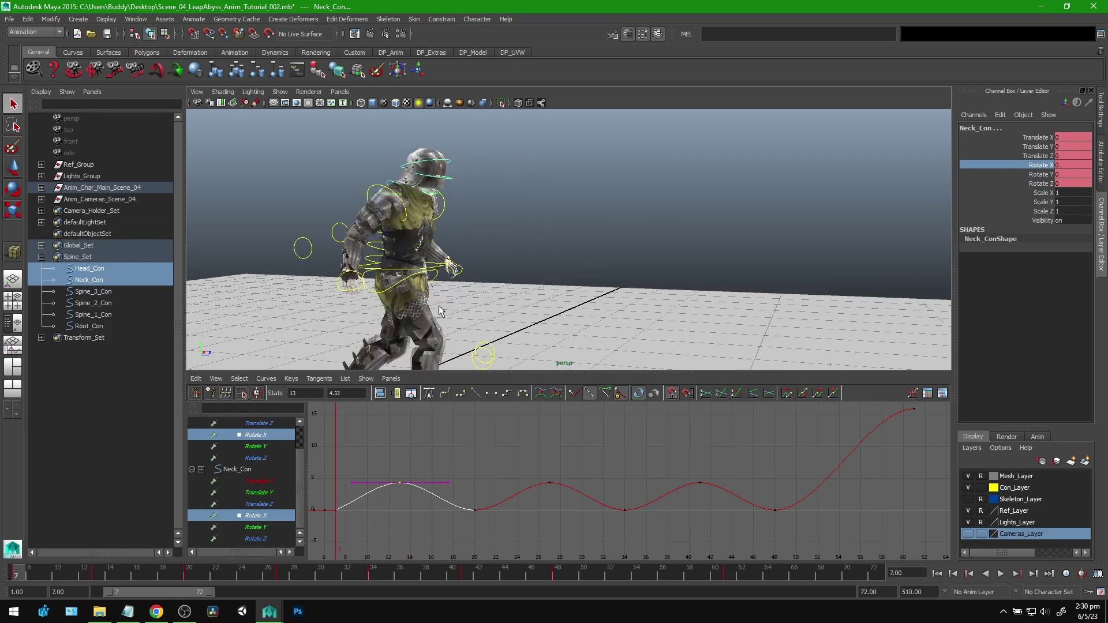
Inspect the curves of Root_Con, the three spine controls, and the head and neck controls in turn.
left_click(442, 270)
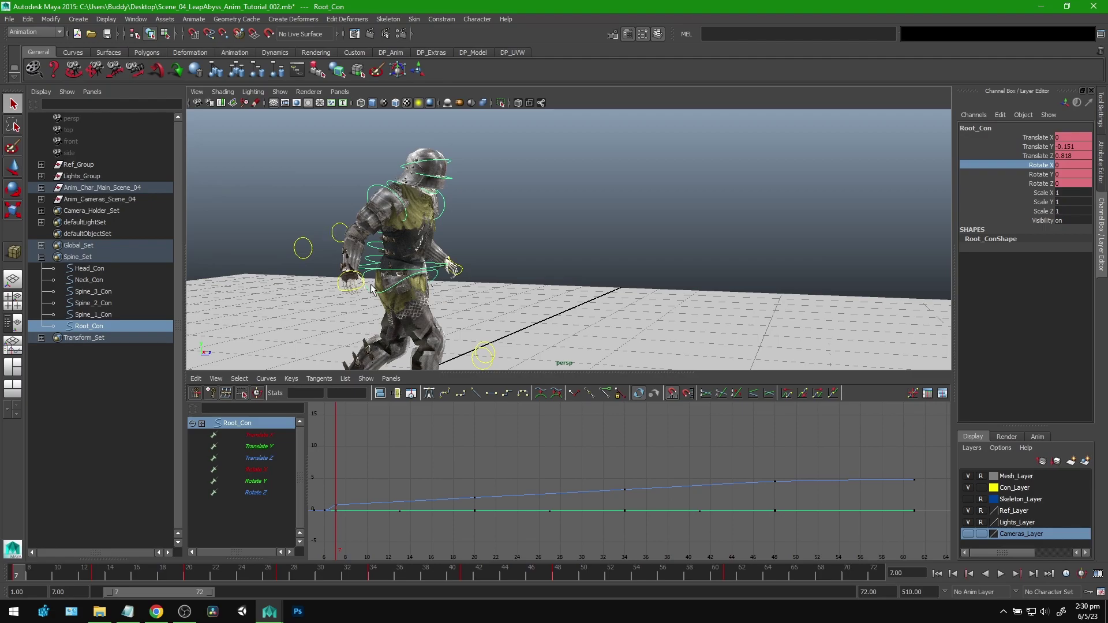
left_click(105, 291)
left_click(106, 314, "shift")
key("f")
key("a")
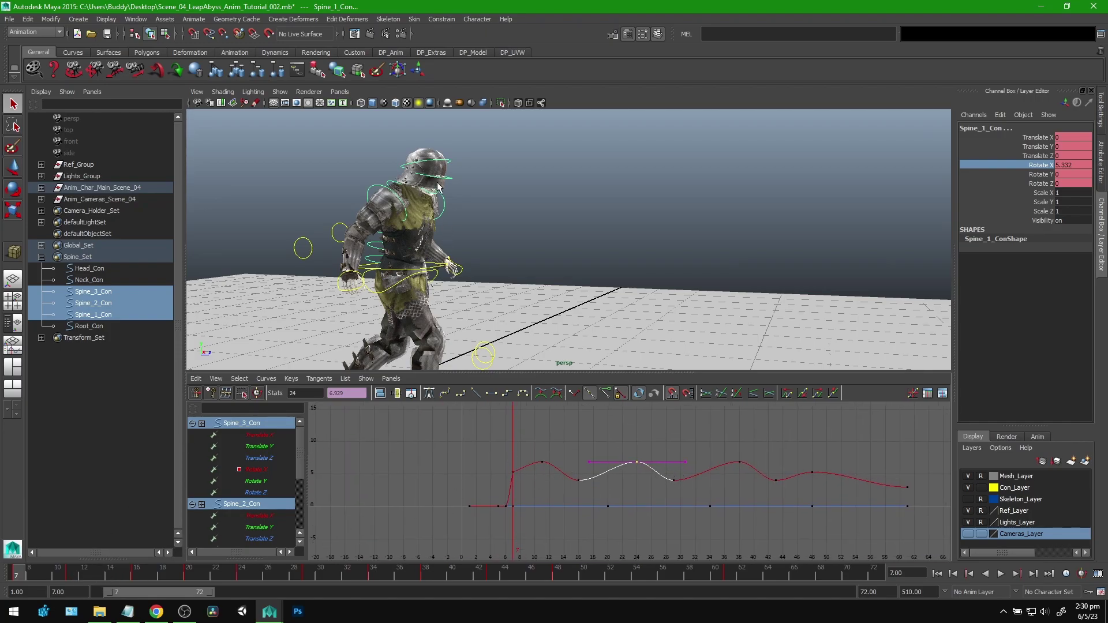
left_click(99, 268)
left_click(101, 281, "shift")
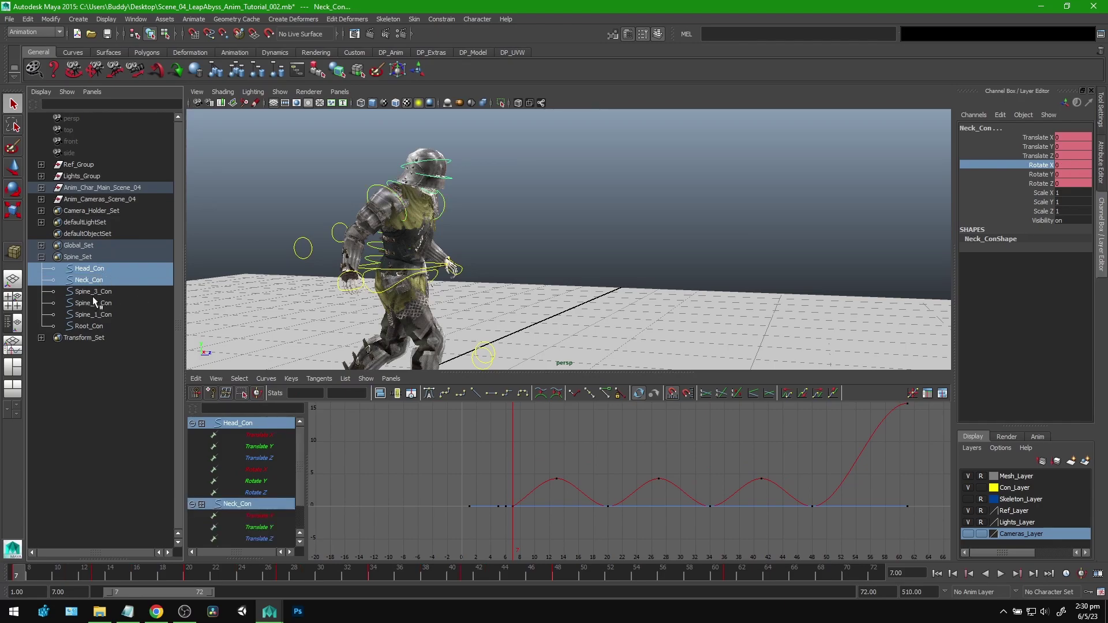
left_click_drag(539, 469, 617, 510)
left_click(569, 474)
left_click(531, 490)
key("ctrl+z")
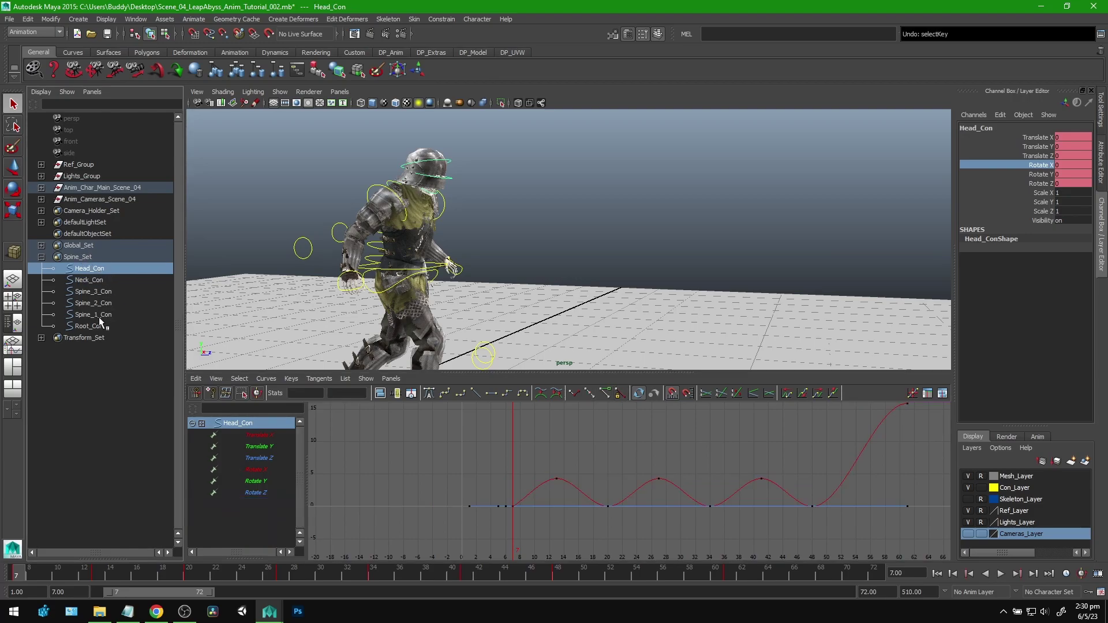
Display the head, neck and spine curves together and compare their Rotate X peaks at frames 11 and 13 during playback.
left_click(97, 316, "shift")
left_click_drag(523, 446, 555, 476)
scroll(473, 472, "up", 5)
scroll(465, 470, "down", 1)
left_click(71, 579)
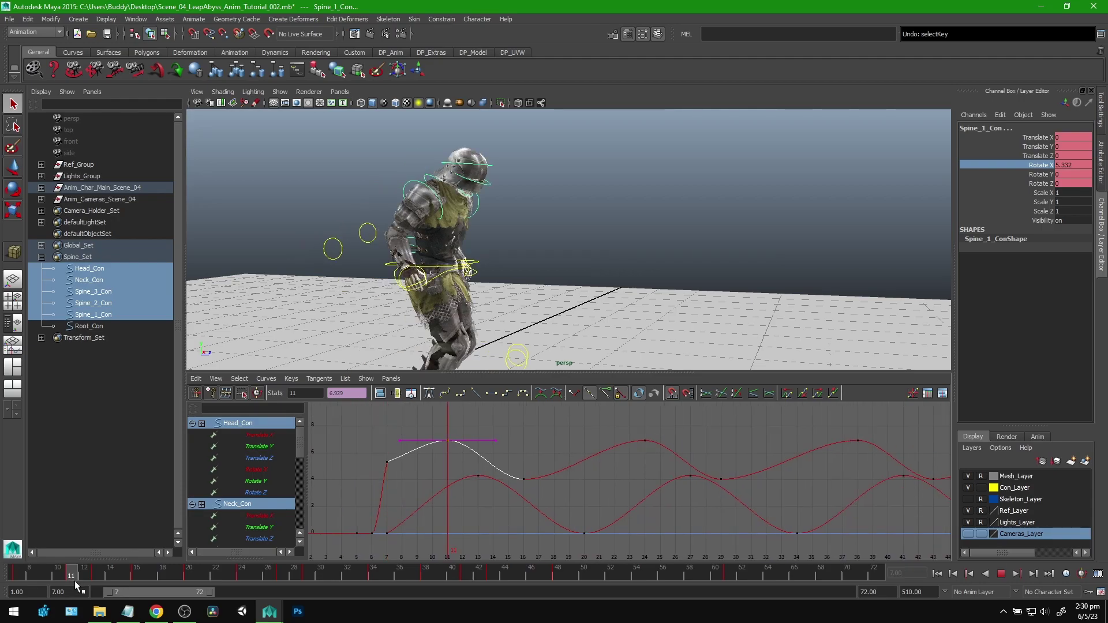
left_click_drag(75, 581, 98, 589)
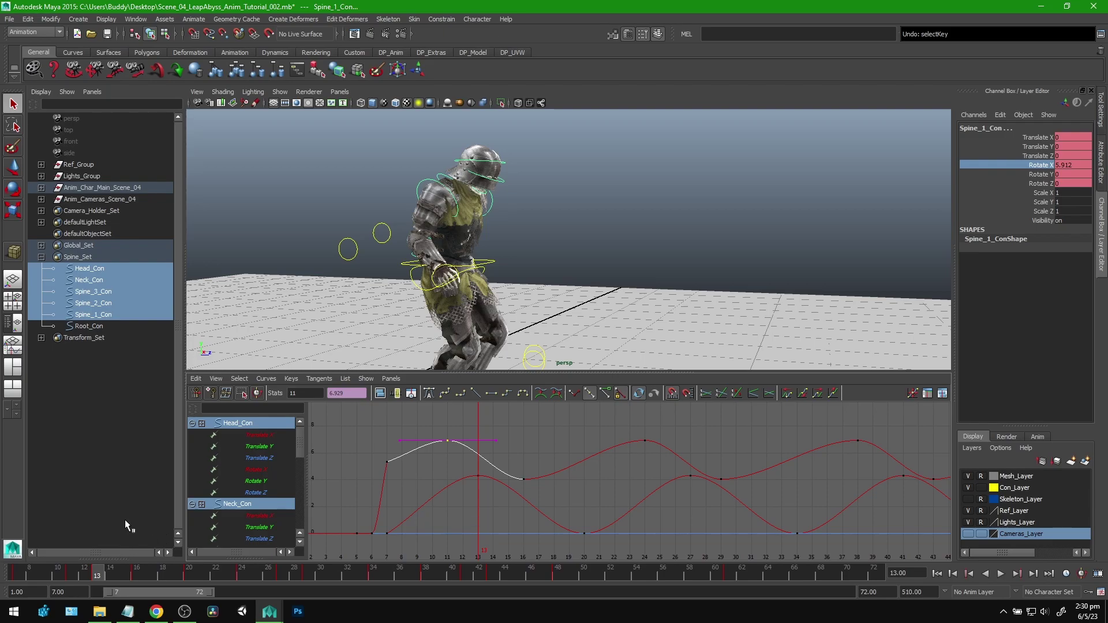
key("alt+v")
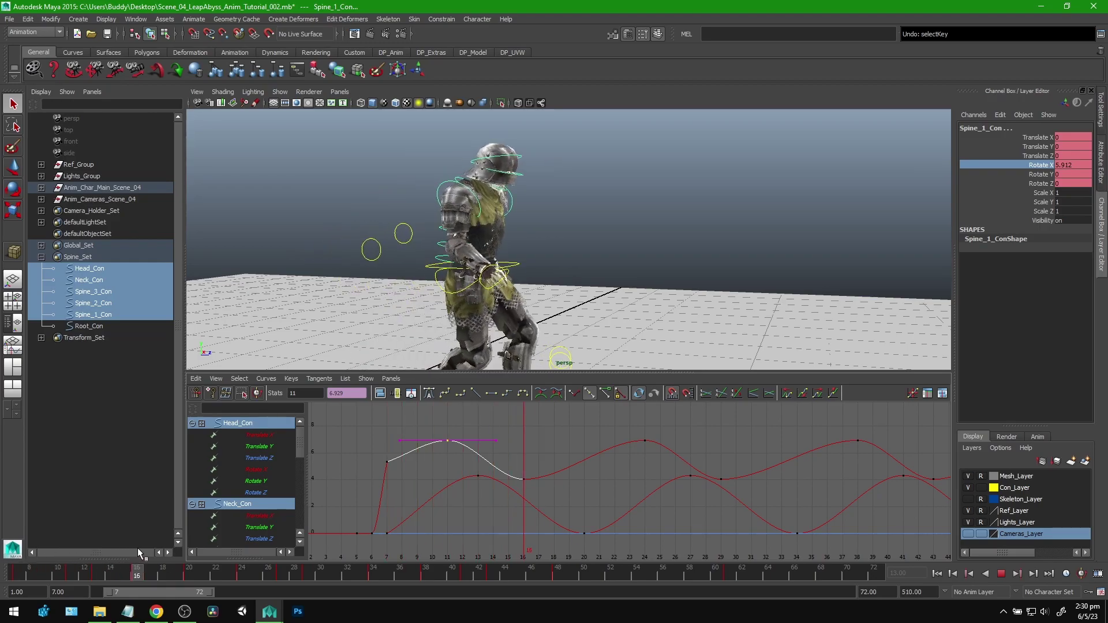
key("alt+v")
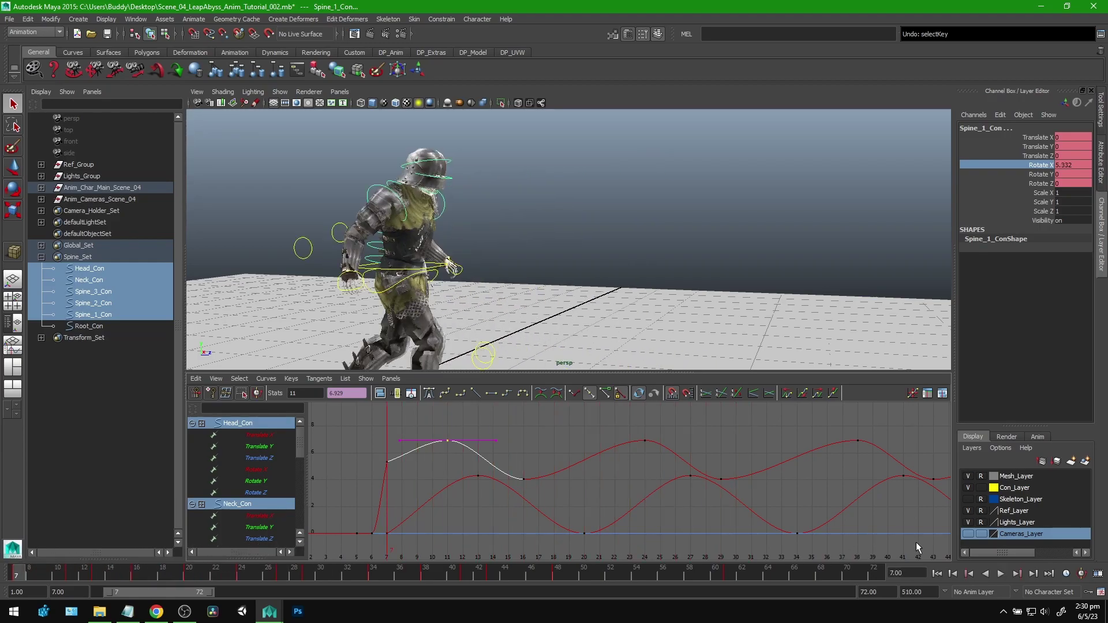
Isolate the Rotate X curves of Head_Con and Neck_Con and select their keys from frame 13 to 48.
left_click(95, 264)
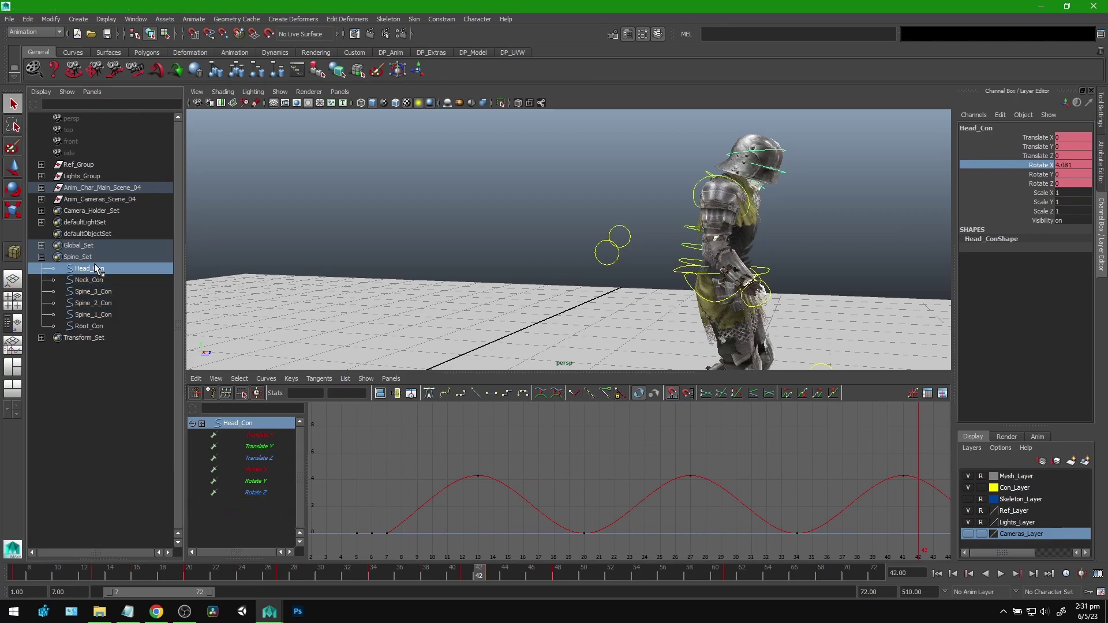
left_click(92, 271, "ctrl")
left_click_drag(97, 268, 96, 275)
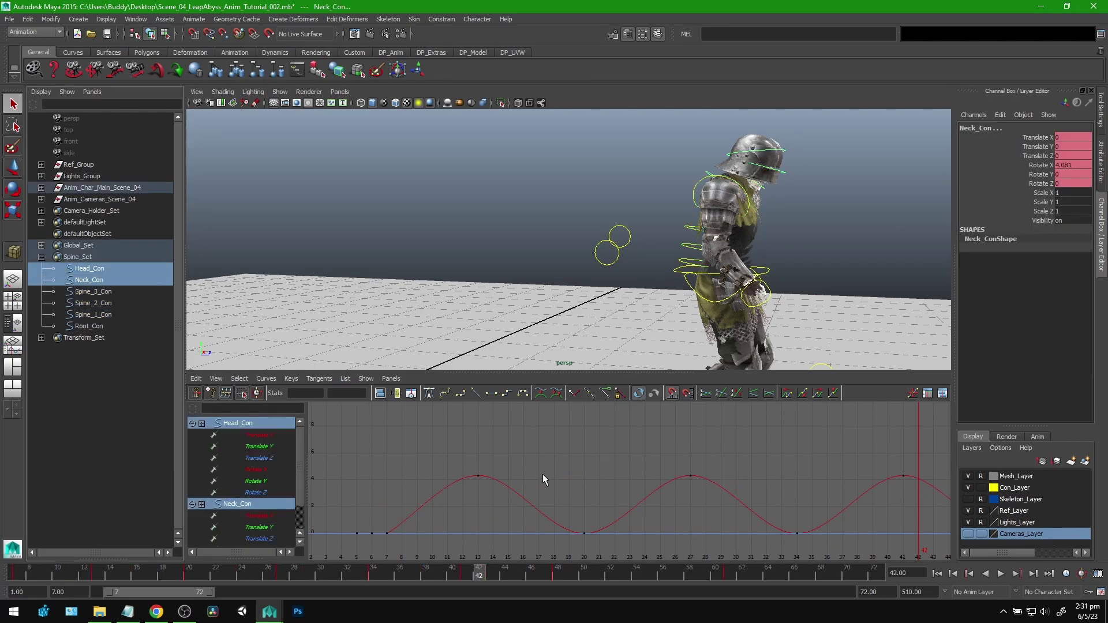
left_click(275, 468)
scroll(299, 465, "down", 1)
left_click(270, 515, "ctrl")
left_click_drag(444, 459, 514, 490)
key("f")
scroll(515, 489, "down", 8)
left_click_drag(766, 508, 768, 510)
key("f")
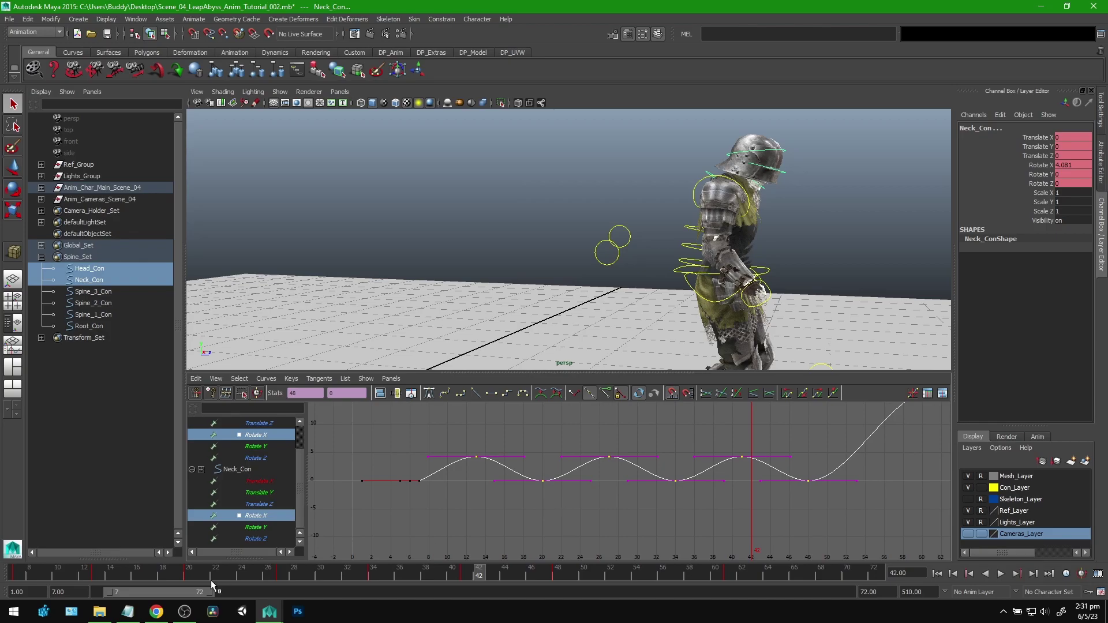
Shift the selected head and neck Rotate X keys down by about 1.95 while viewing the pose at frame 15.
left_click_drag(191, 571, 124, 571)
key("r")
middle_click_drag(621, 497, 639, 516)
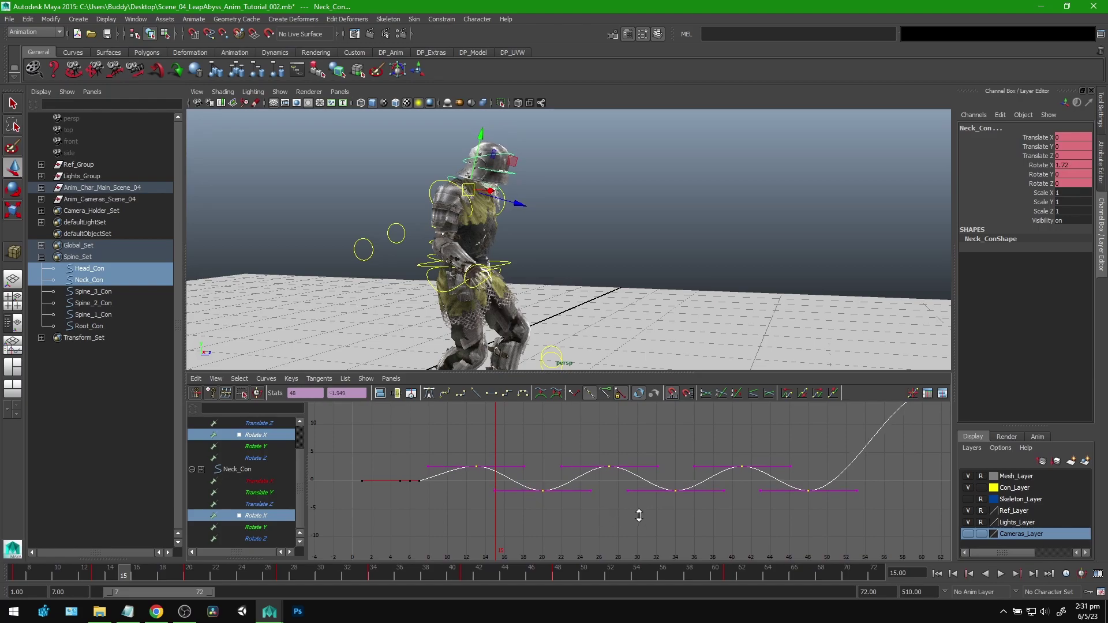
Play the walk from frame 7, then scale the selected head and neck Rotate X keys up to lows of about -2.46.
left_click_drag(119, 570, 15, 575)
left_click(1001, 573)
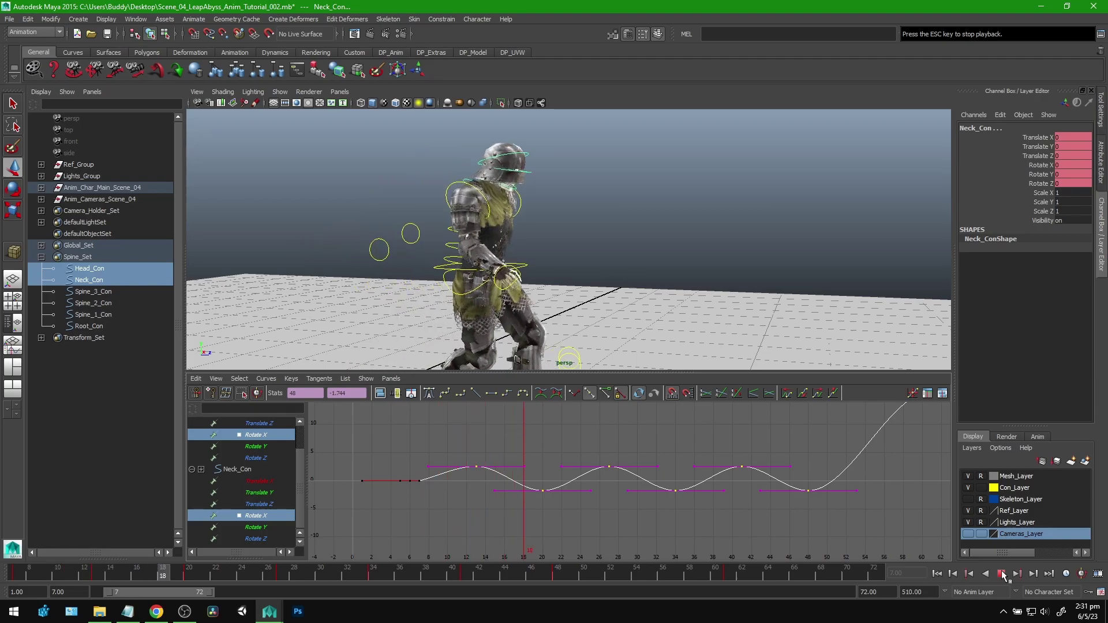
middle_click_drag(610, 507, 579, 465, "alt")
key("r")
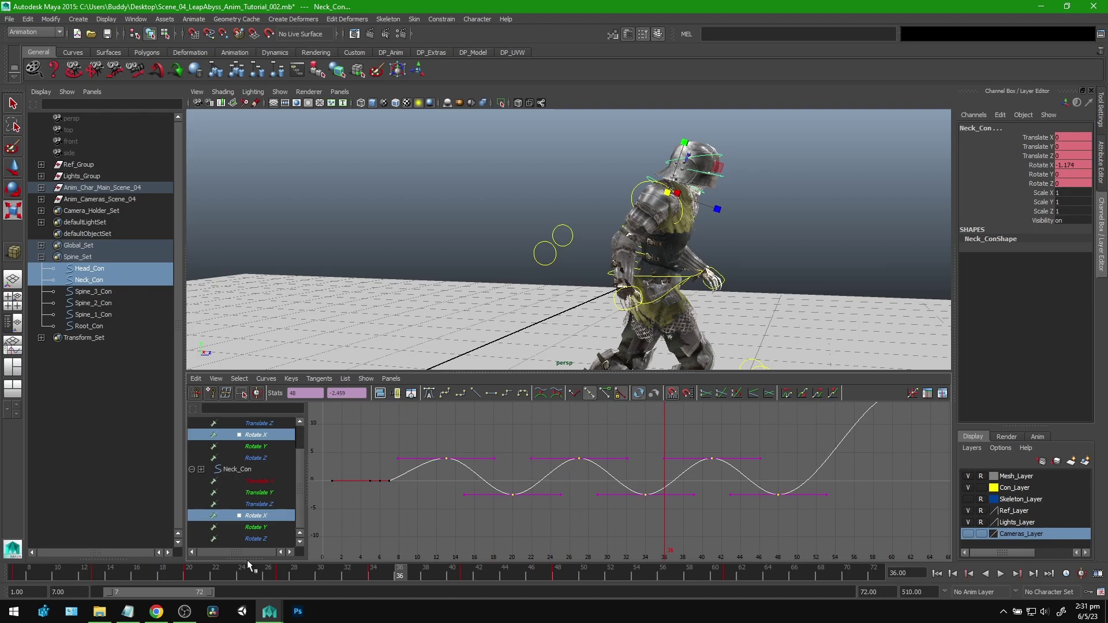
Play the walk from frame 7 in a wider view to review the strength of the head and neck nods.
key("alt+v")
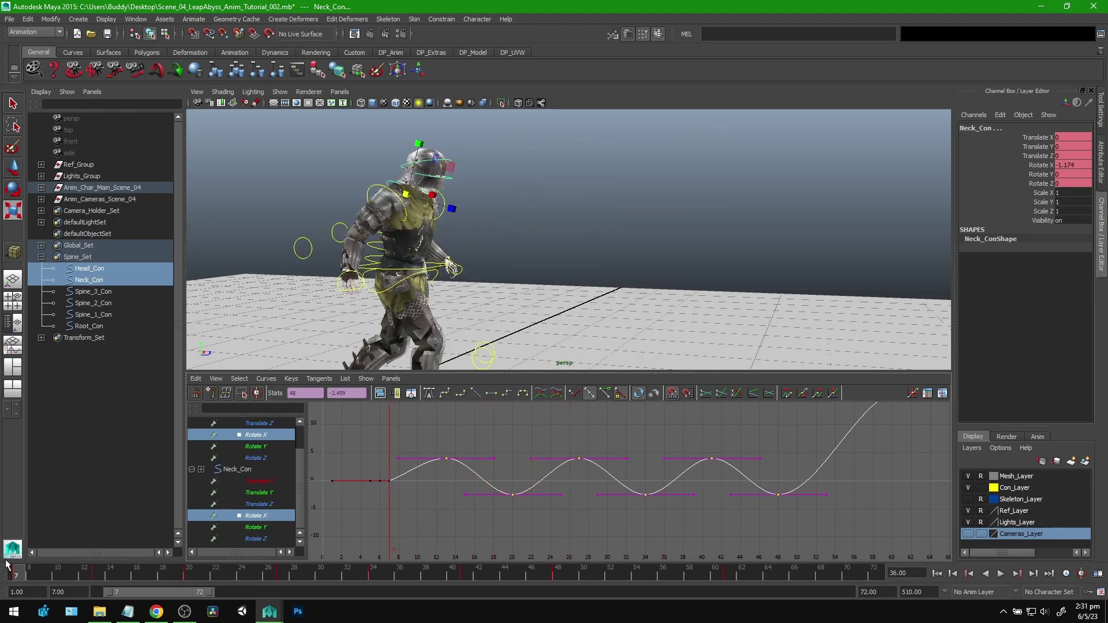
key("alt+v")
key("q")
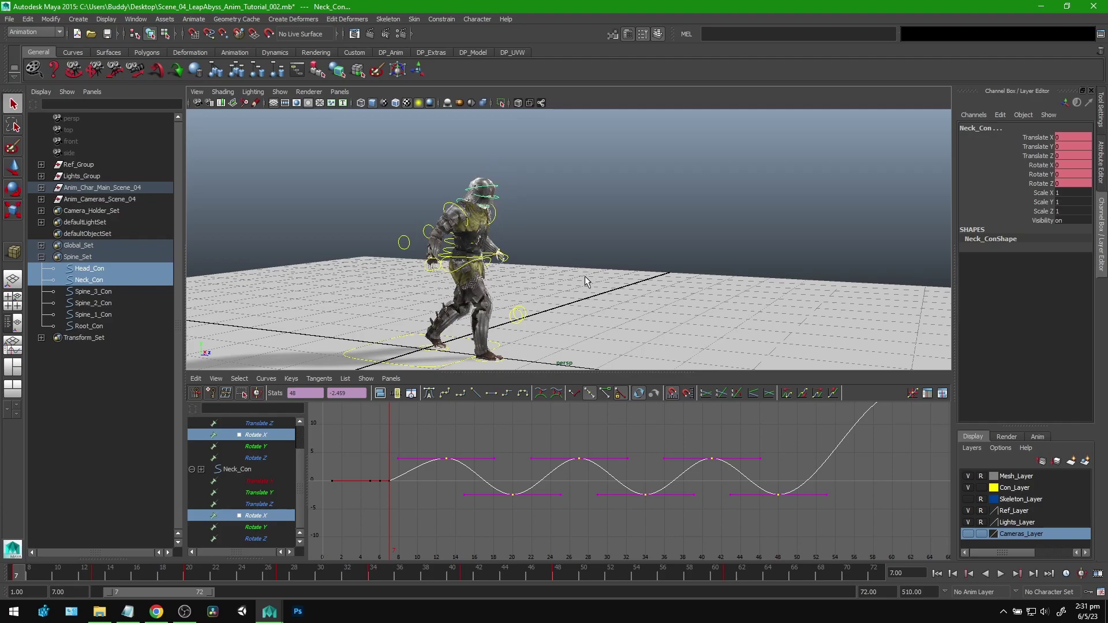
left_click(1001, 574)
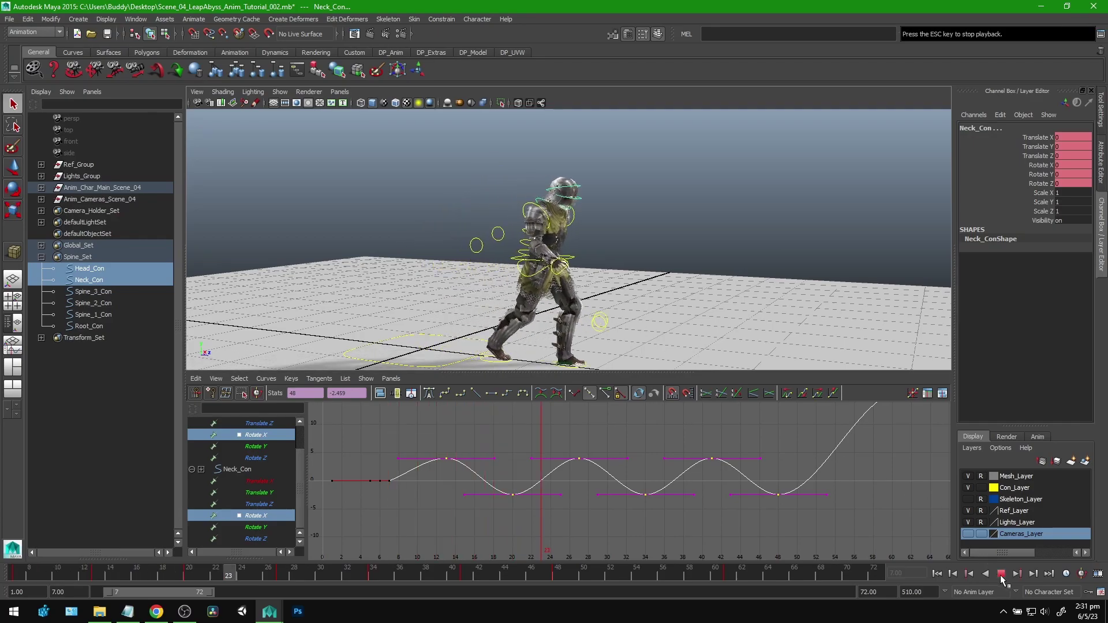
key("Escape")
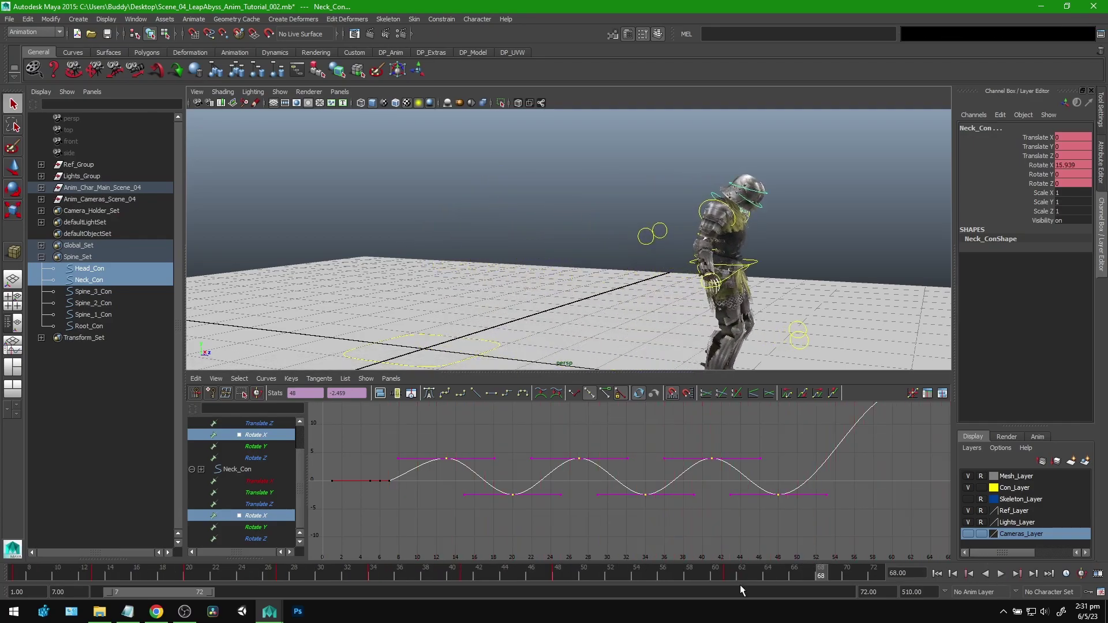
key("alt+v")
Scale the selected head and neck Rotate X keys down to lows of about -1.96 for a subtler nod.
left_click(119, 574)
scroll(571, 500, "up", 5)
middle_click_drag(519, 494, 558, 485, "alt")
key("r")
Play the walk repeatedly to check the softened head and neck nods, then return to frame 7.
left_click(1001, 574)
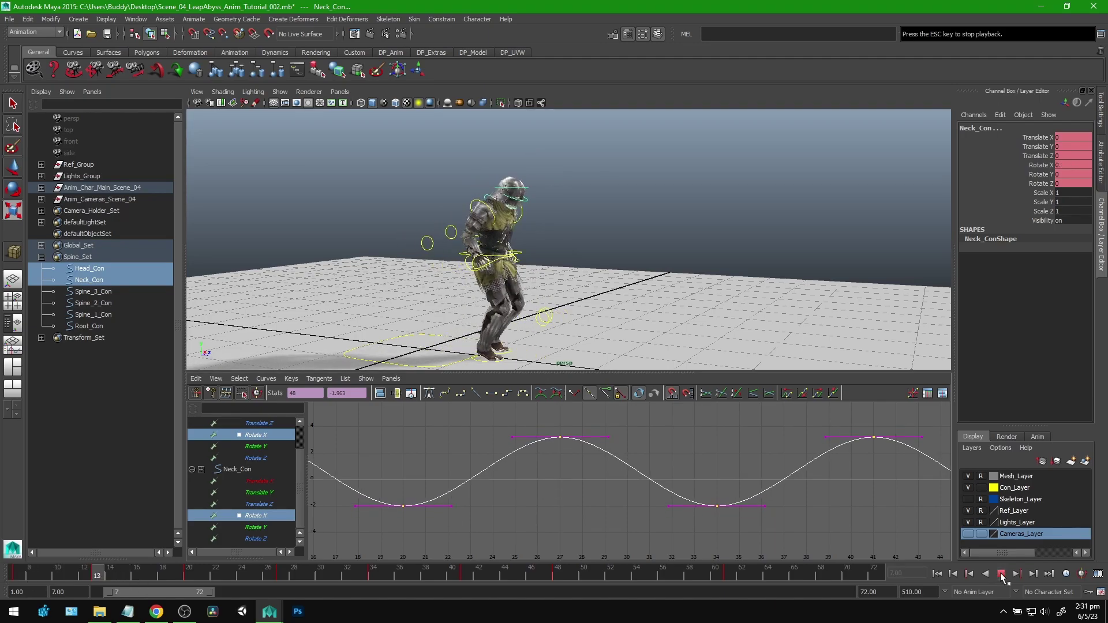
left_click(1001, 574)
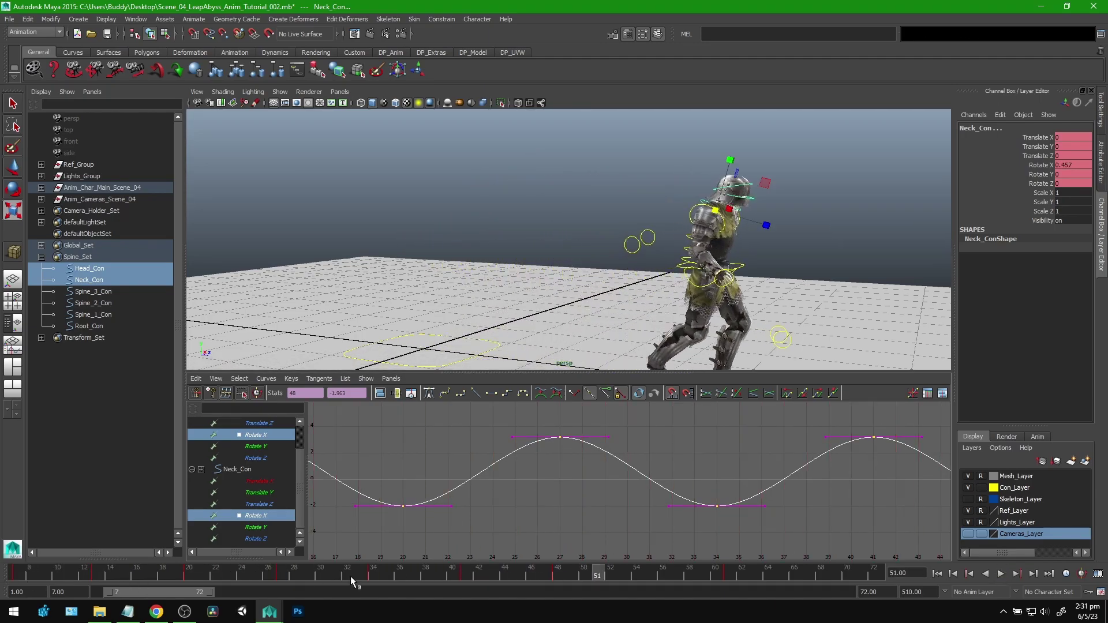
key("alt+v")
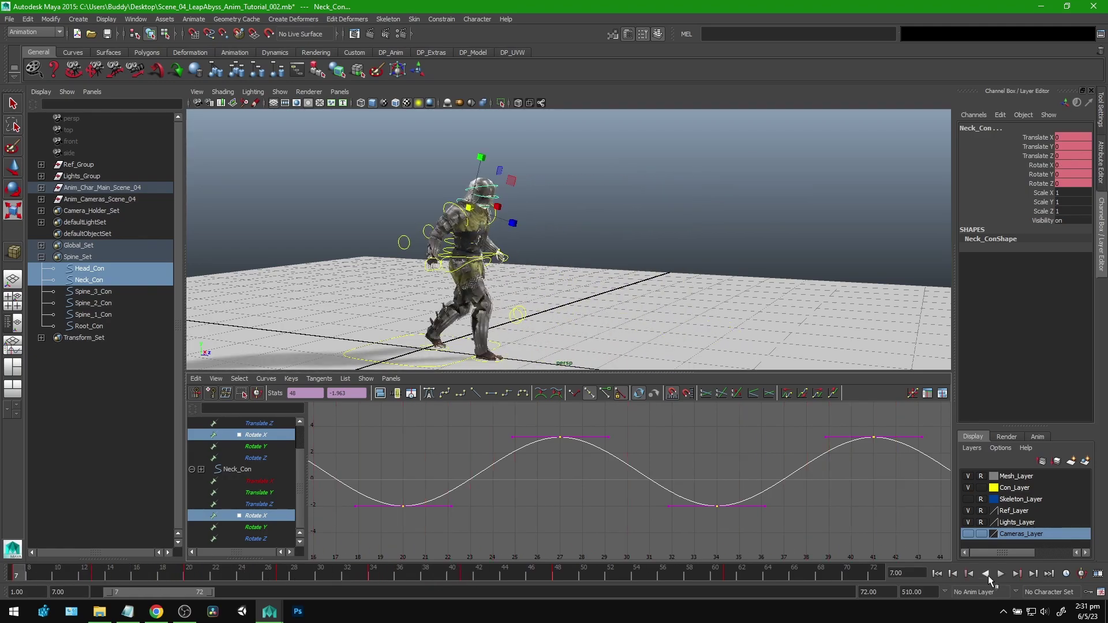
left_click(1001, 573)
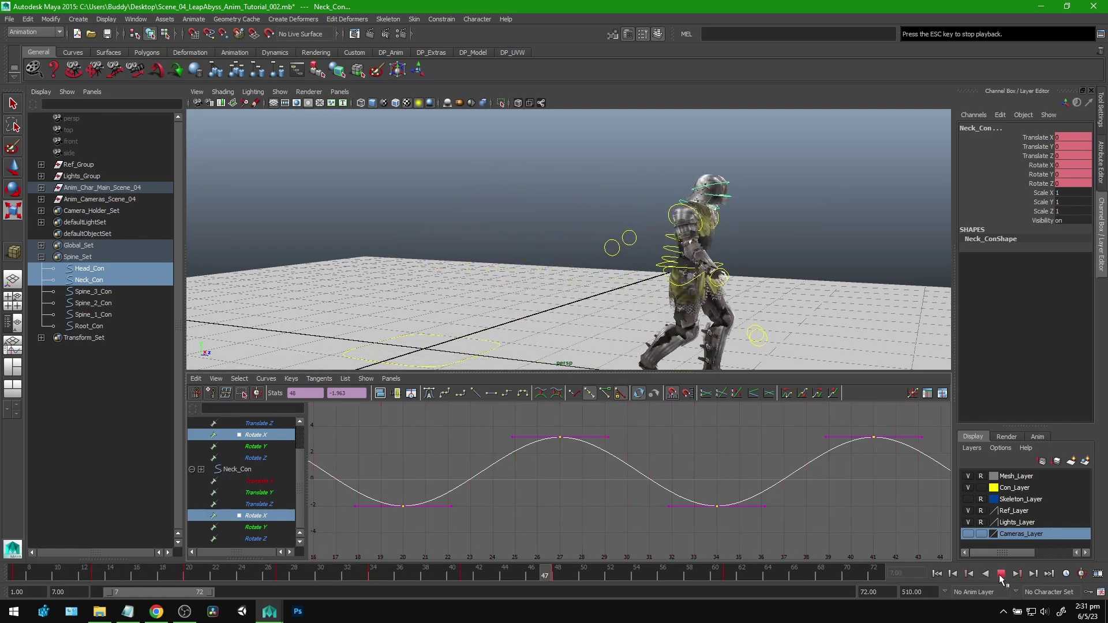
key("Escape")
left_click_drag(304, 574, 14, 574)
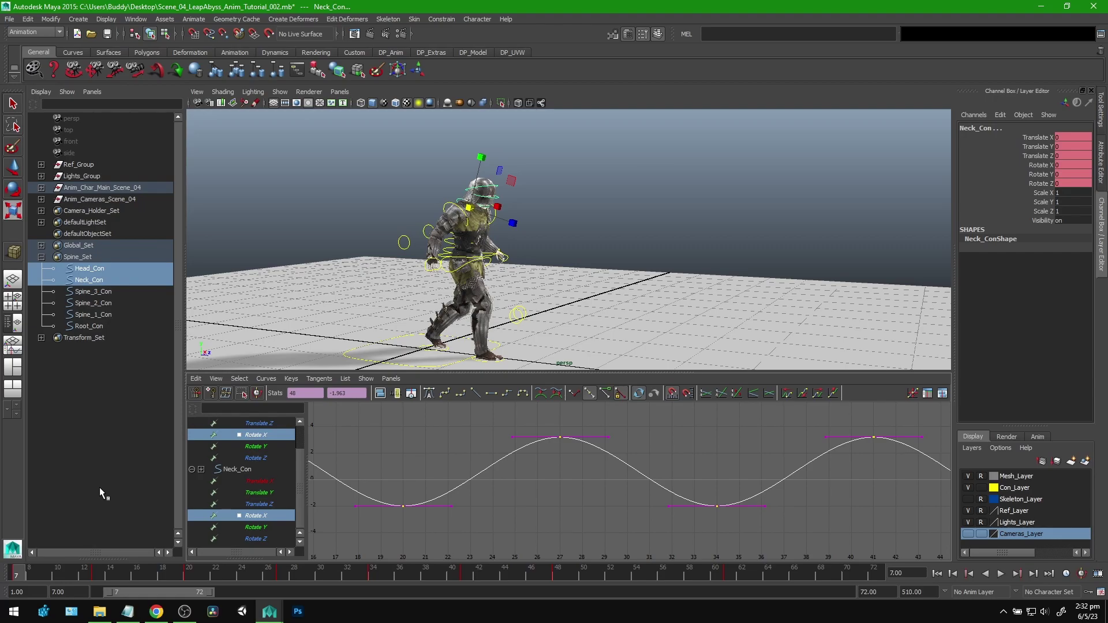
Examine the nod pose at frame 13 against the full head and neck Rotate X curves and replay the walk.
left_click(97, 574)
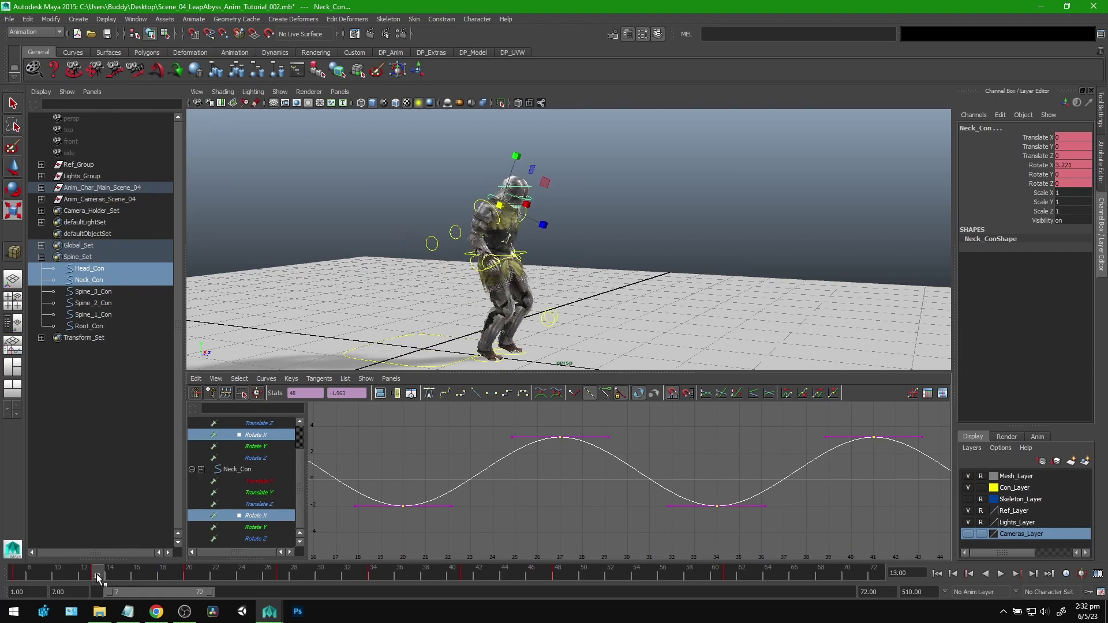
key("f")
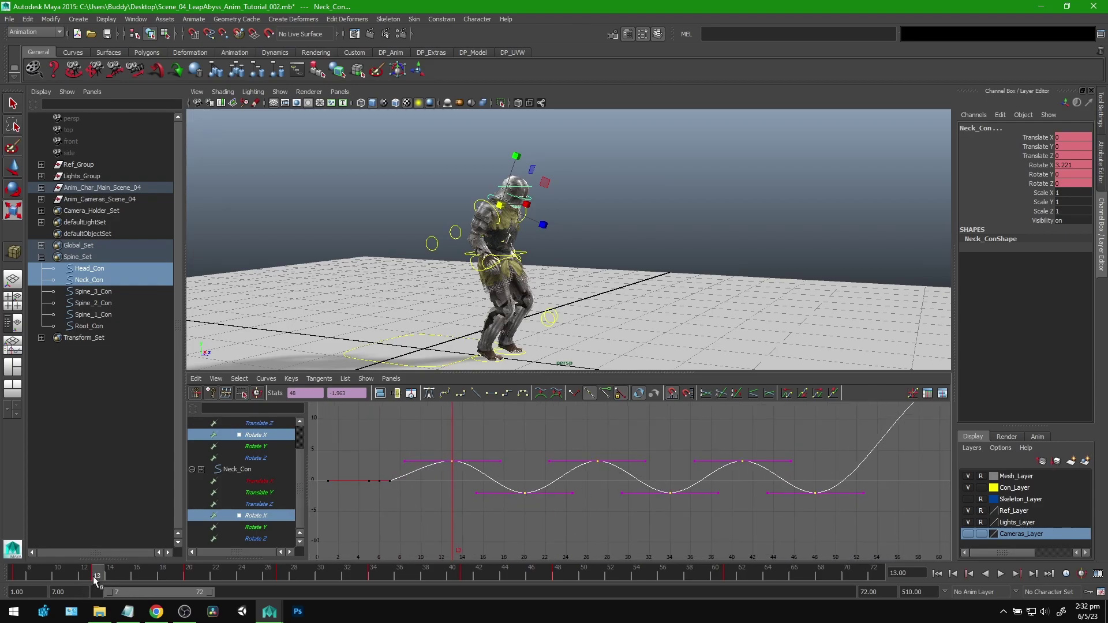
key("alt+v")
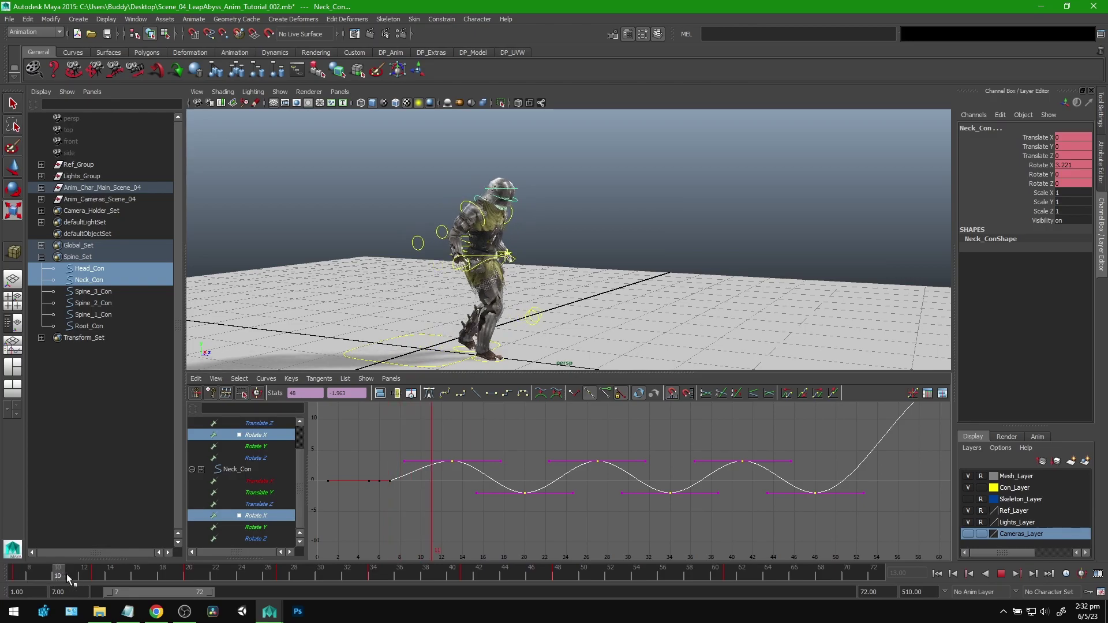
Scrub and play back the walk from frame 7, examining the head and neck Rotate X motion.
mouse_move(104, 573)
left_mouse_down()
mouse_move(2, 589)
mouse_move(56, 572)
mouse_move(36, 572)
mouse_move(190, 574)
mouse_move(27, 572)
mouse_move(99, 581)
left_mouse_up()
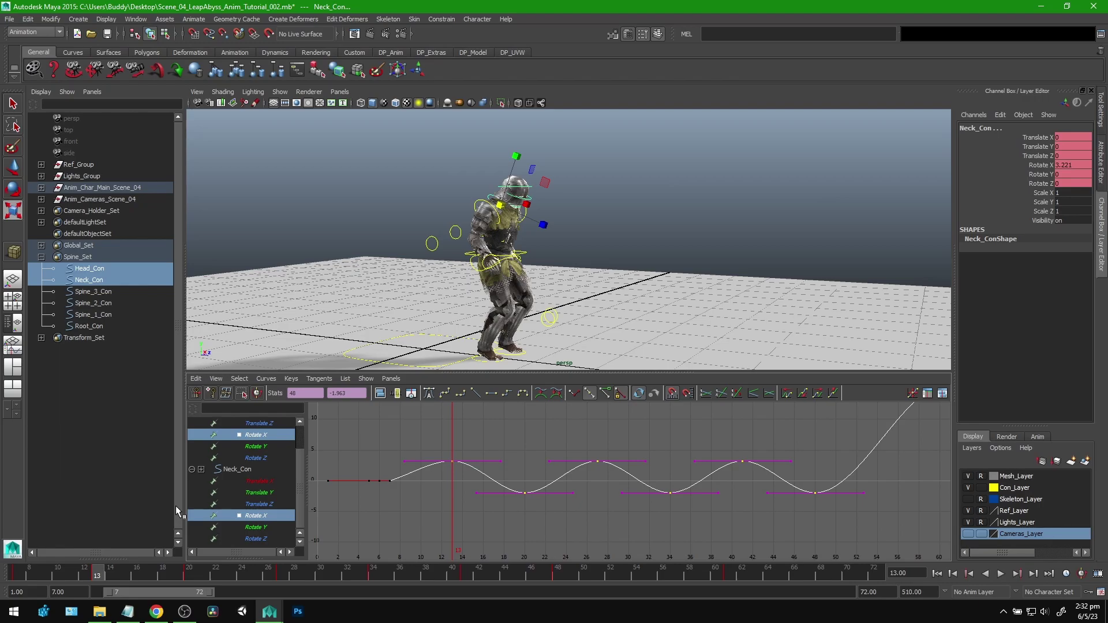
mouse_move(110, 578)
left_mouse_down()
mouse_move(16, 574)
mouse_move(189, 576)
left_mouse_up()
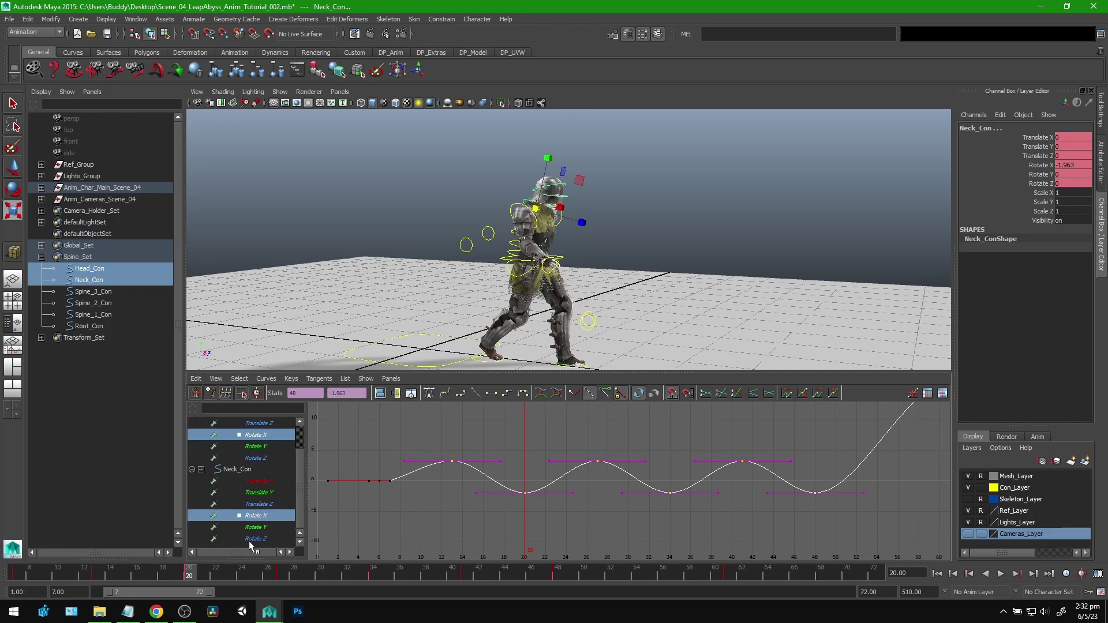
left_click_drag(140, 580, 16, 574)
mouse_move(178, 577)
left_mouse_down()
mouse_move(188, 576)
mouse_move(97, 578)
left_mouse_up()
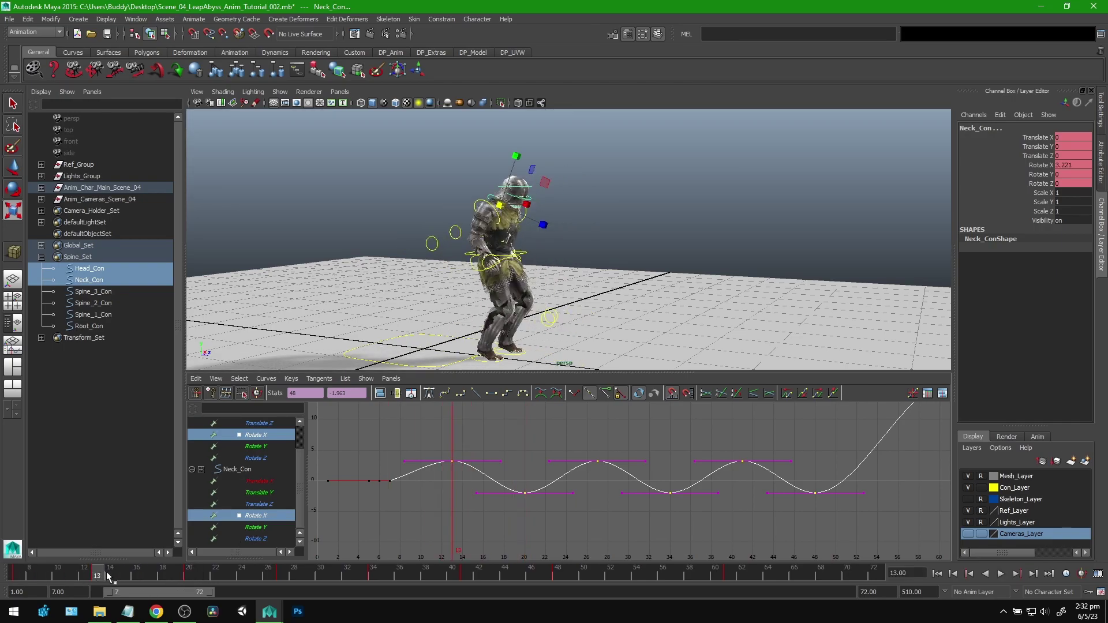
mouse_move(96, 577)
left_mouse_down()
mouse_move(84, 573)
mouse_move(102, 571)
left_mouse_up()
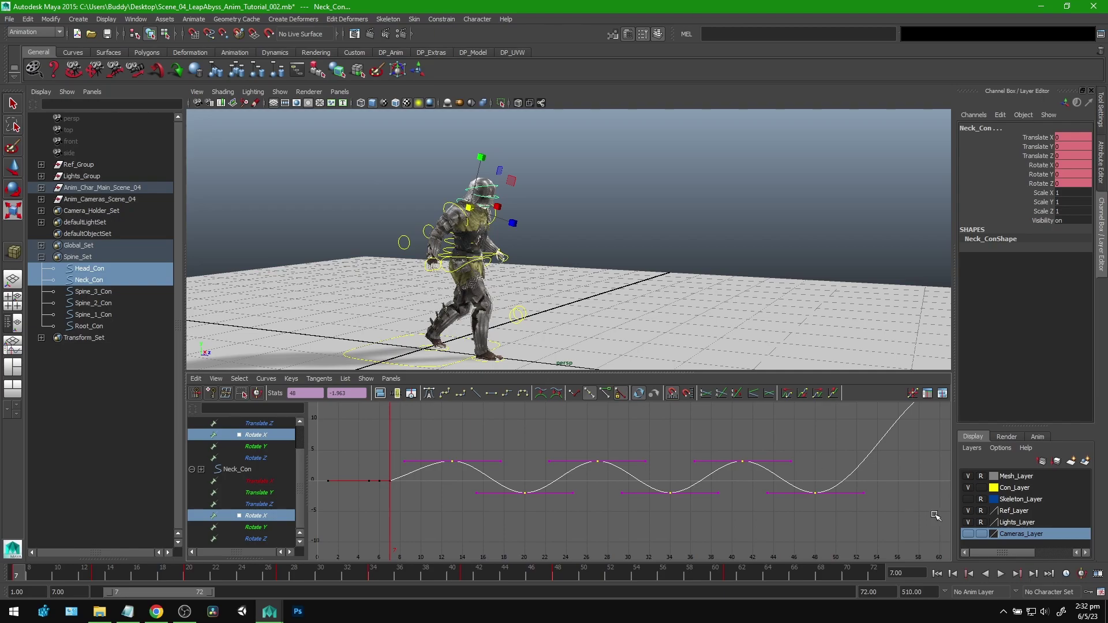
left_click(1000, 574)
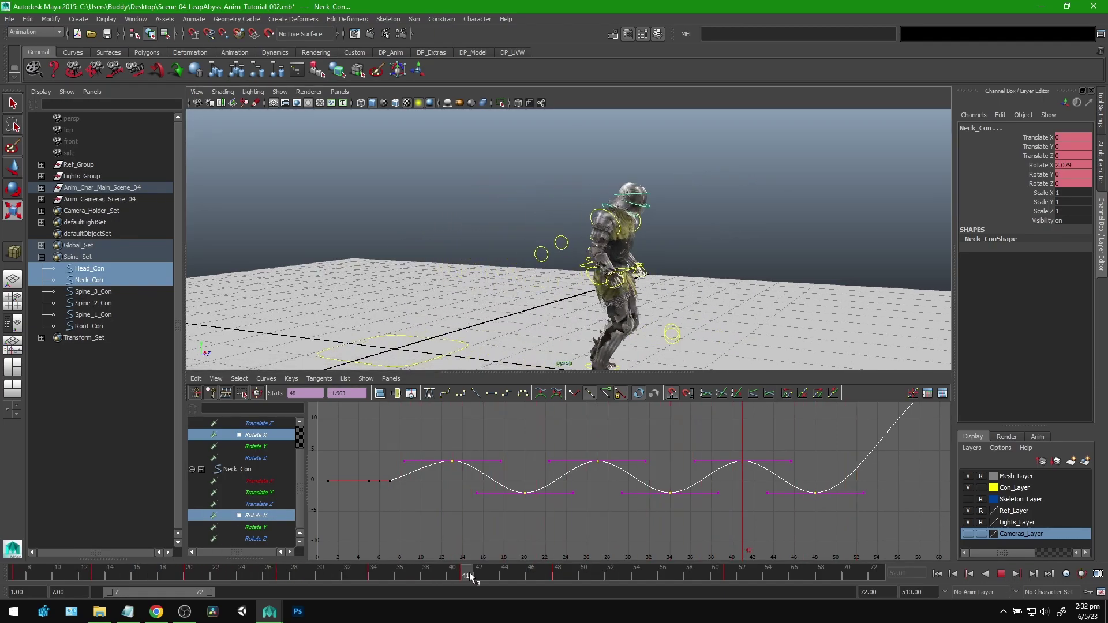
left_click(387, 572)
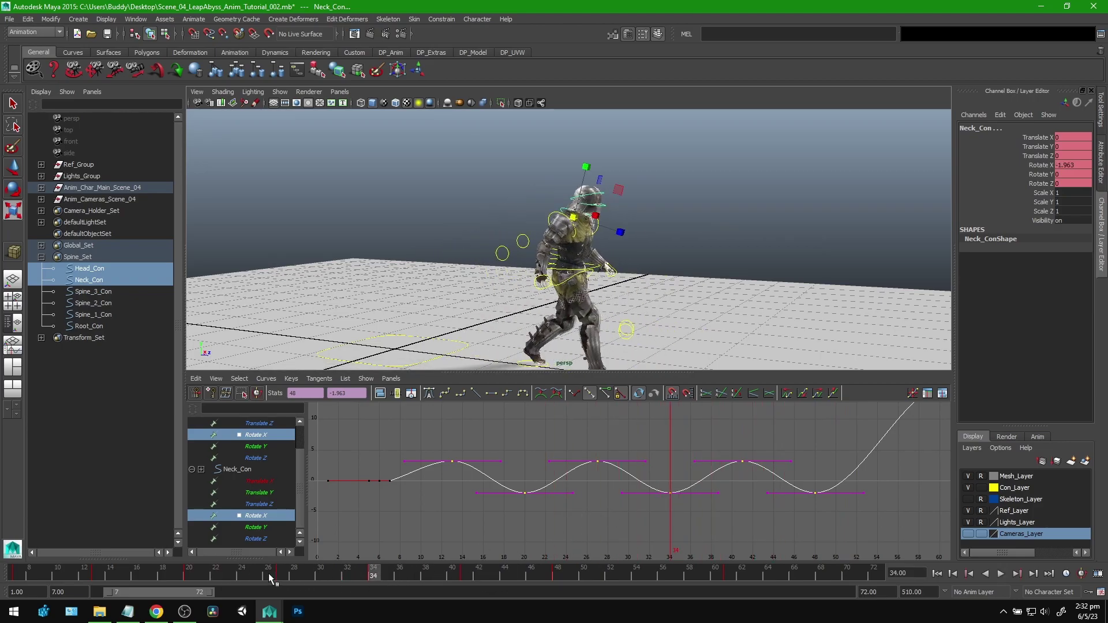
key("alt+v")
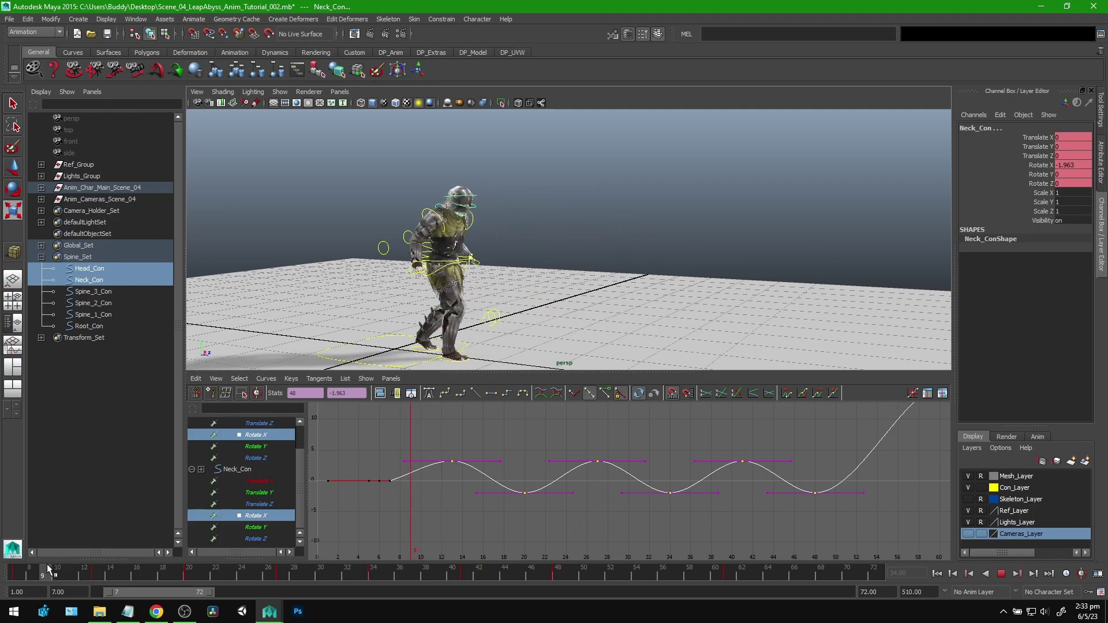
key("alt+v")
left_click_drag(407, 293, 420, 347, "alt")
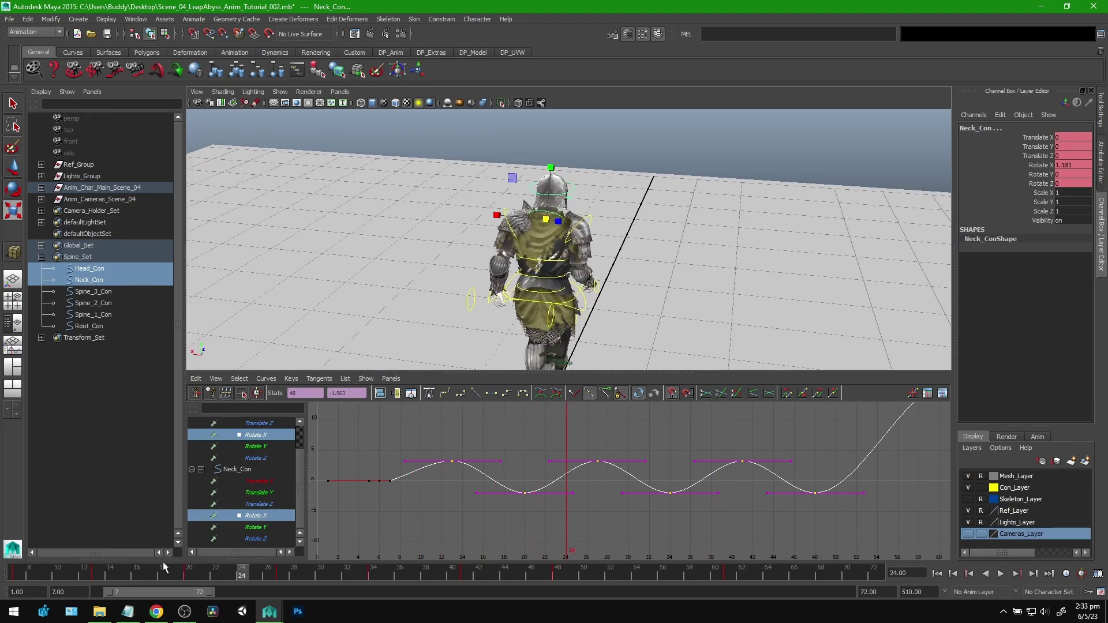
At frame 7, select Spine_1_Con, Spine_2_Con and Spine_3_Con and isolate their Rotate Y curves in the Graph Editor.
left_click(21, 572)
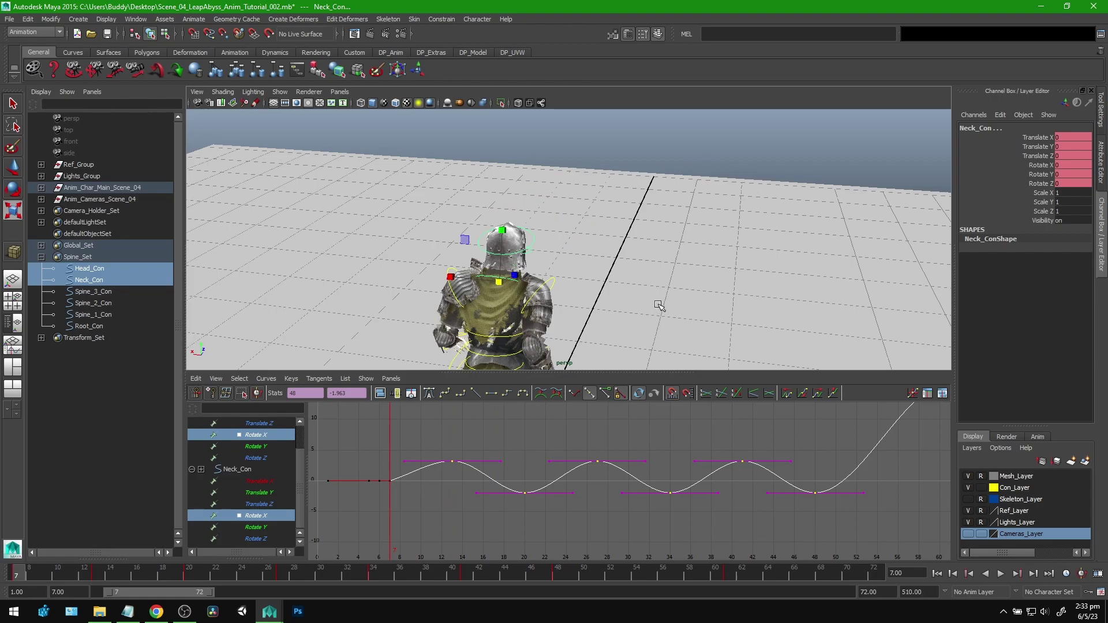
middle_click_drag(636, 295, 703, 216, "alt")
right_click_drag(702, 215, 705, 240, "alt")
middle_click_drag(705, 240, 685, 243, "alt")
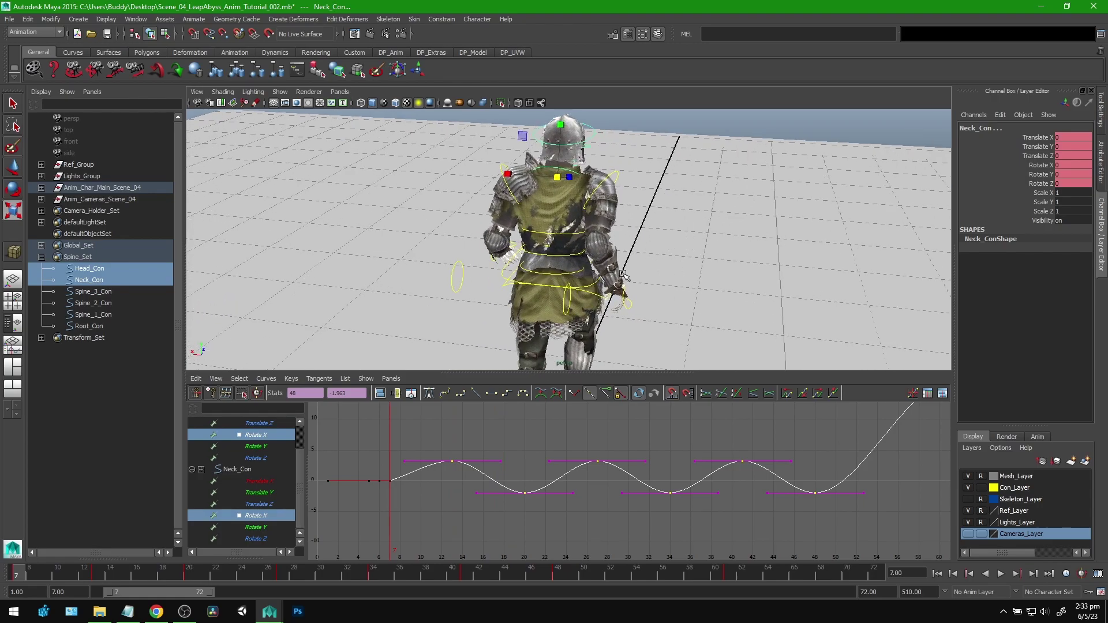
left_click_drag(102, 293, 98, 314)
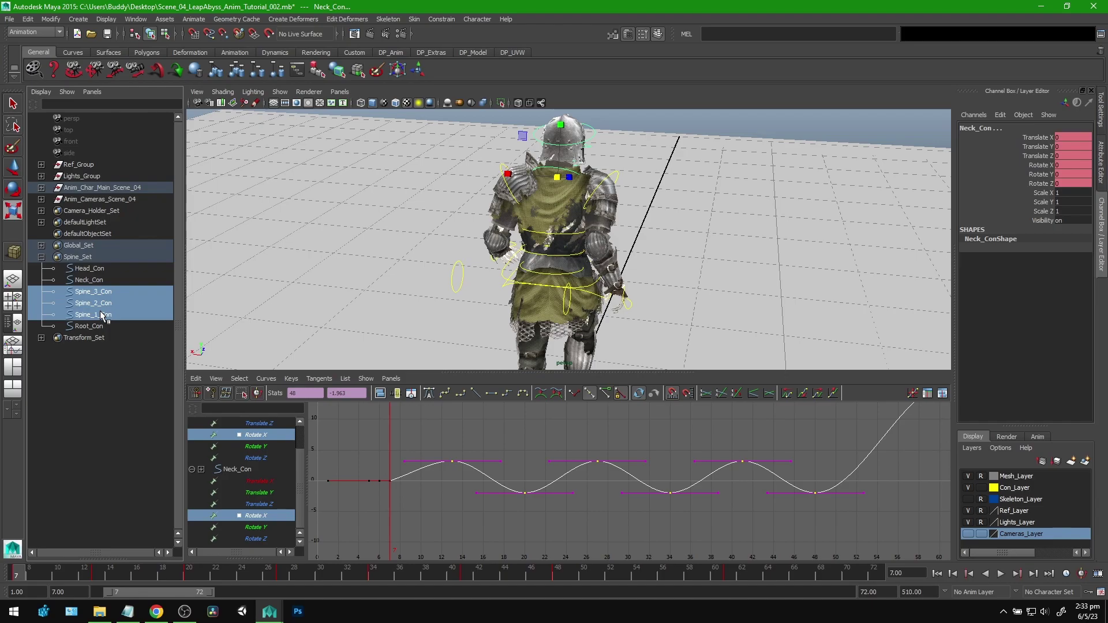
left_click(246, 448)
scroll(299, 442, "down", 5)
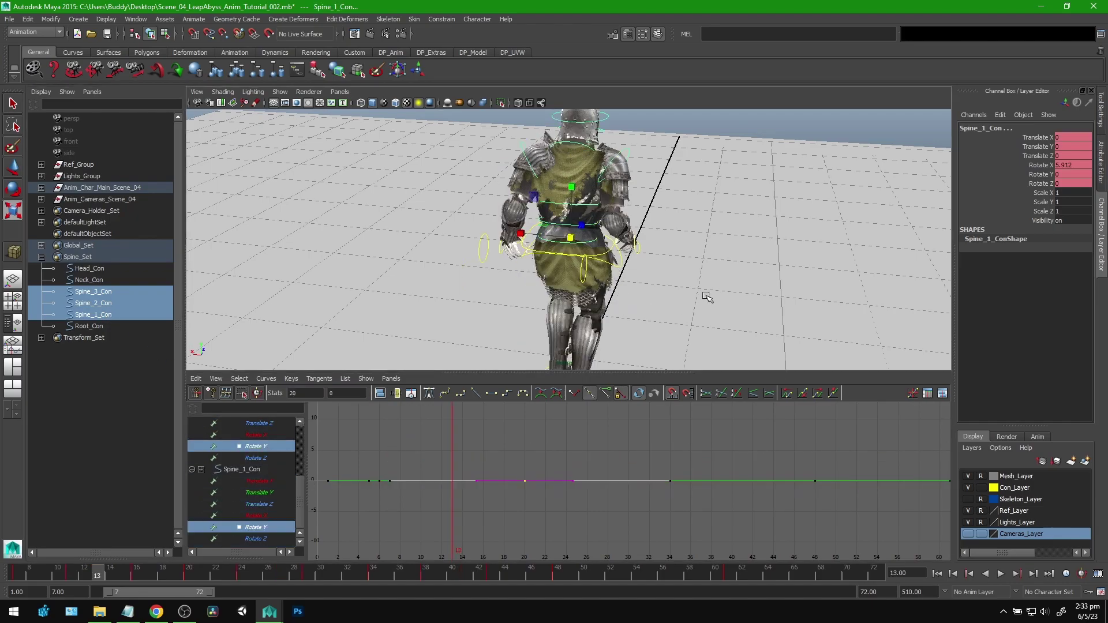
Twist the three selected spine controls at frame 7, setting their Rotate Y to about 6.723.
right_click_drag(705, 294, 670, 292, "alt")
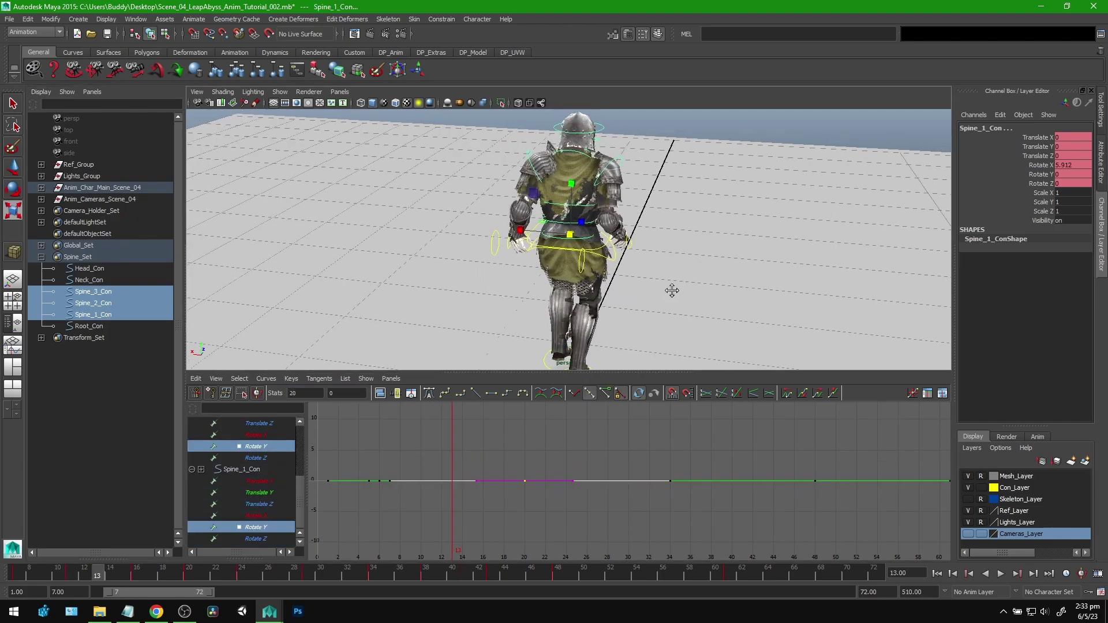
middle_click_drag(671, 292, 671, 280, "alt")
left_click_drag(95, 569, 3, 578)
key("alt+v")
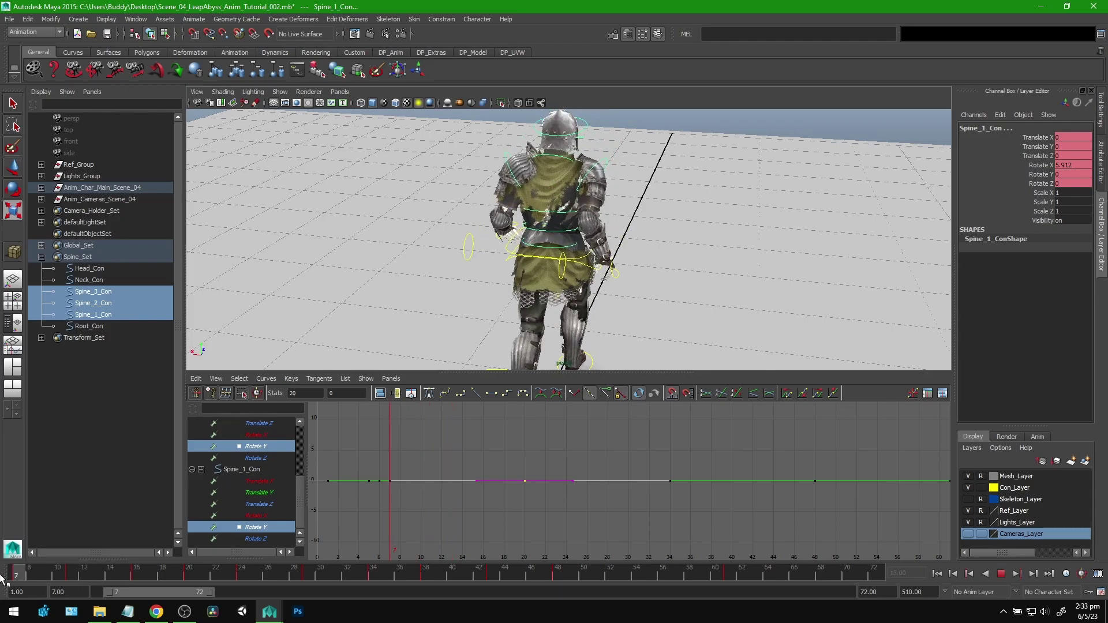
left_click_drag(711, 281, 613, 276, "alt")
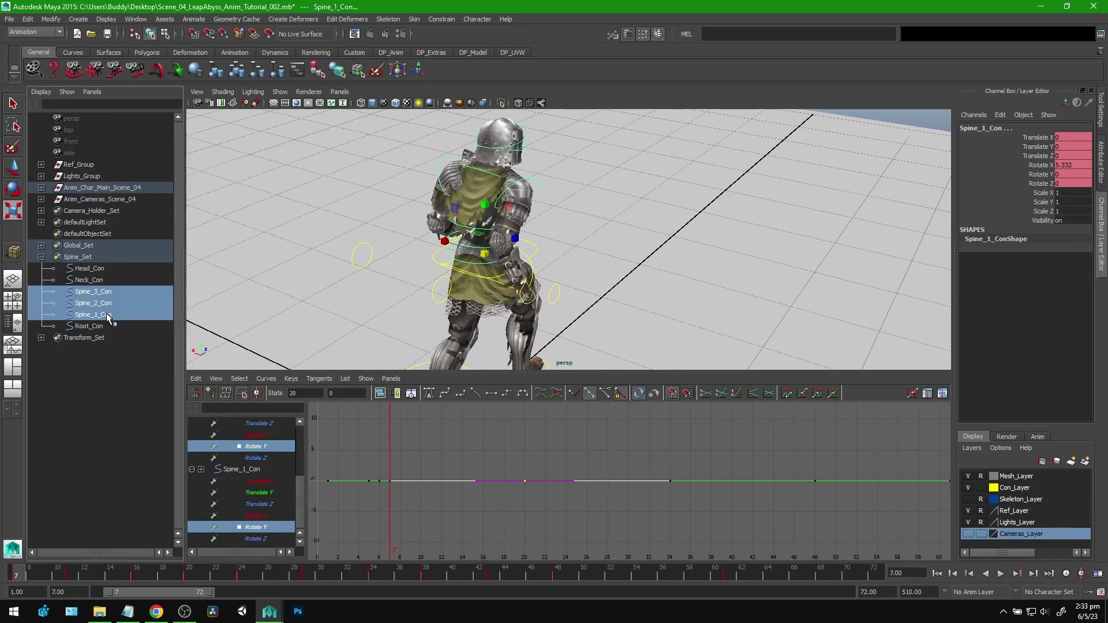
mouse_move(23, 574)
left_mouse_down()
mouse_move(83, 568)
mouse_move(9, 572)
left_mouse_up()
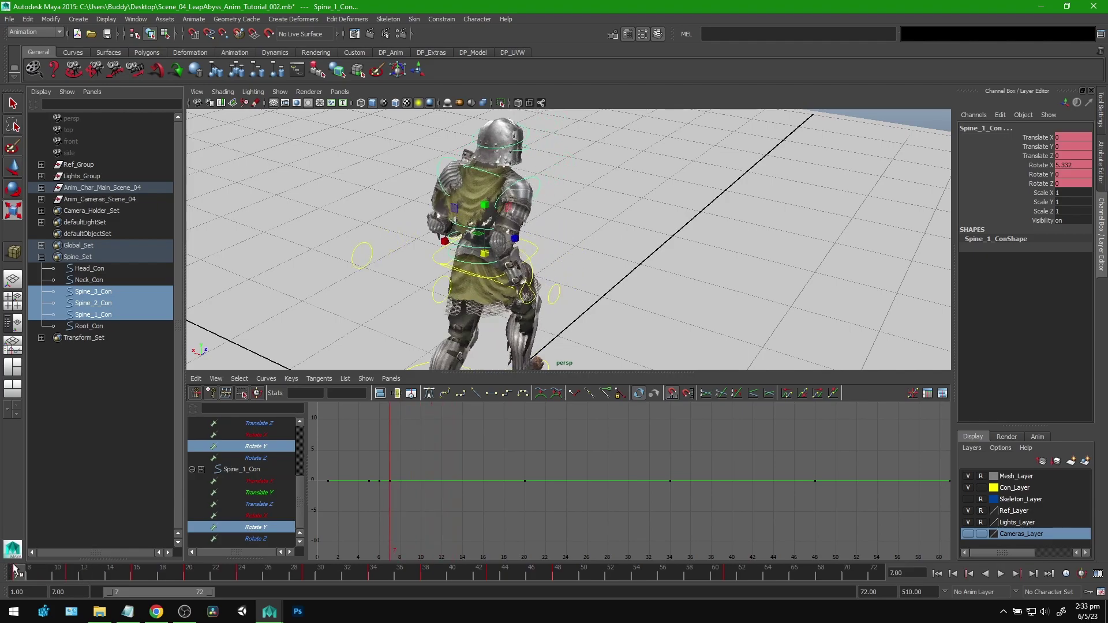
left_click_drag(597, 298, 628, 329, "alt")
key("e")
left_click(1041, 174)
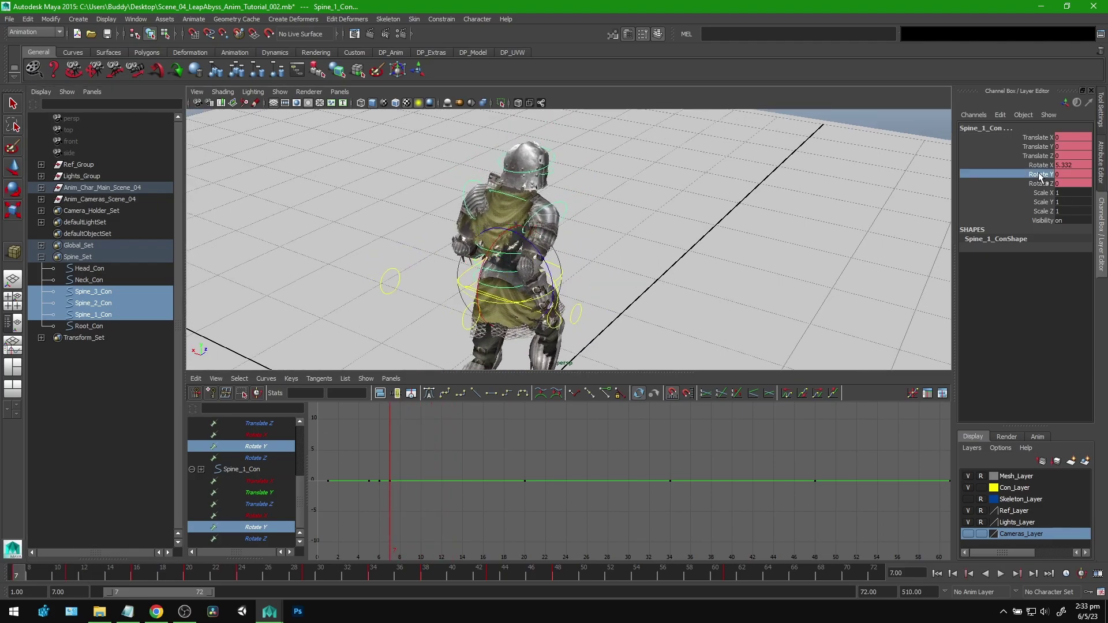
left_click_drag(711, 308, 675, 286, "alt")
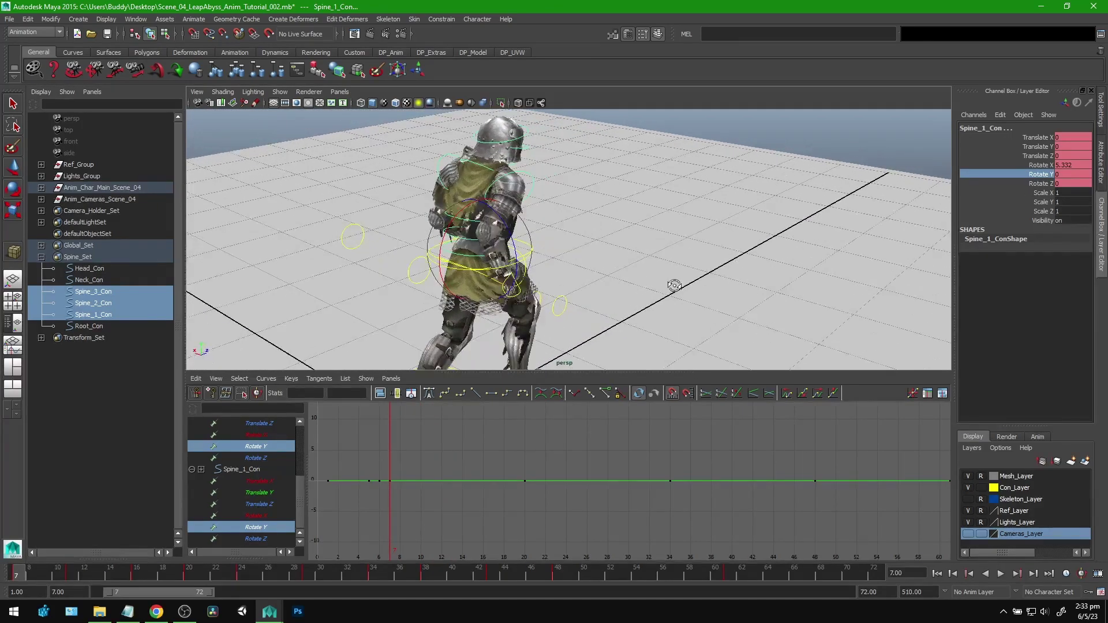
middle_click_drag(623, 265, 608, 279)
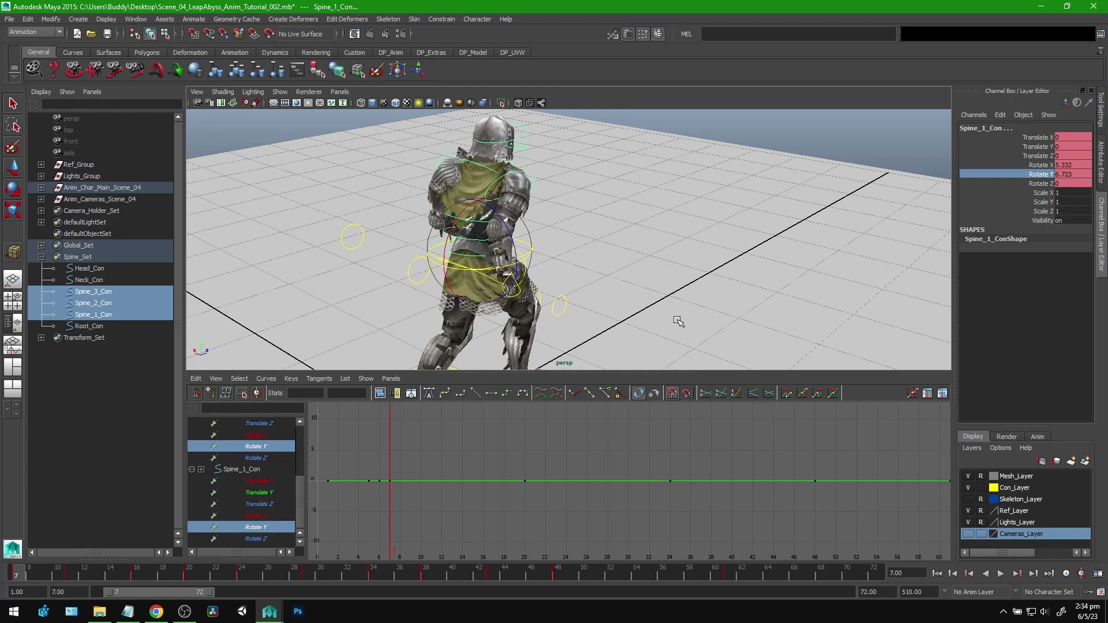
Lower the three spine controls' Rotate Y key at frame 20 to about -4.225.
left_click_drag(16, 571, 188, 571)
left_click_drag(545, 454, 512, 507)
middle_click_drag(528, 515, 560, 515, "alt")
key("w")
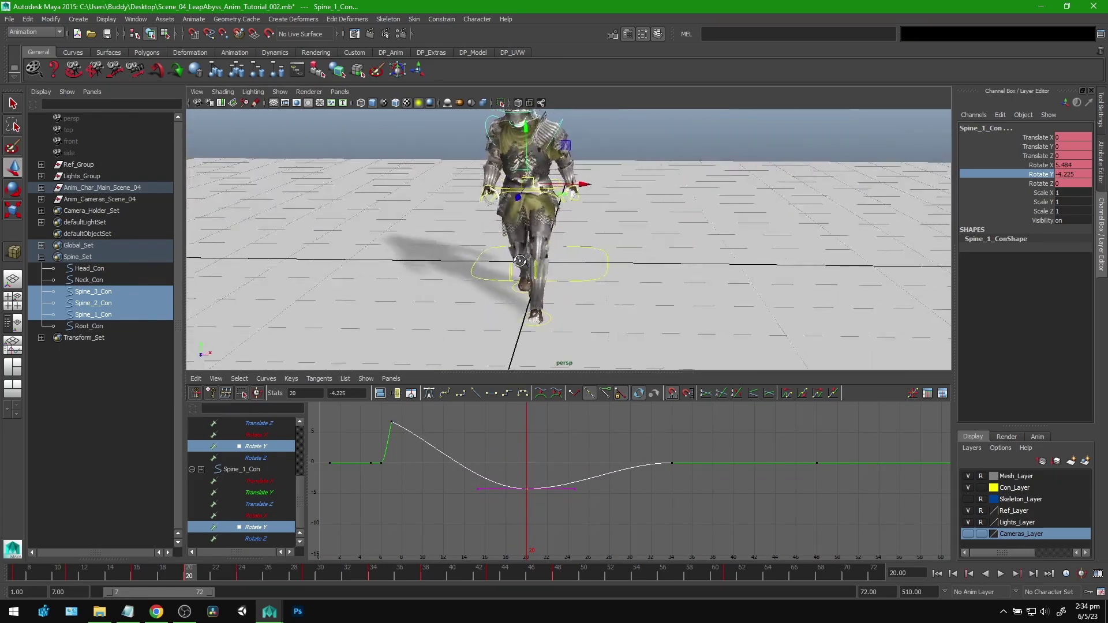
Set the spine controls' Rotate Y key at frame 34 to 6.723, matching the key at frame 7.
left_click_drag(519, 261, 498, 360, "alt")
middle_click_drag(619, 465, 583, 484, "alt")
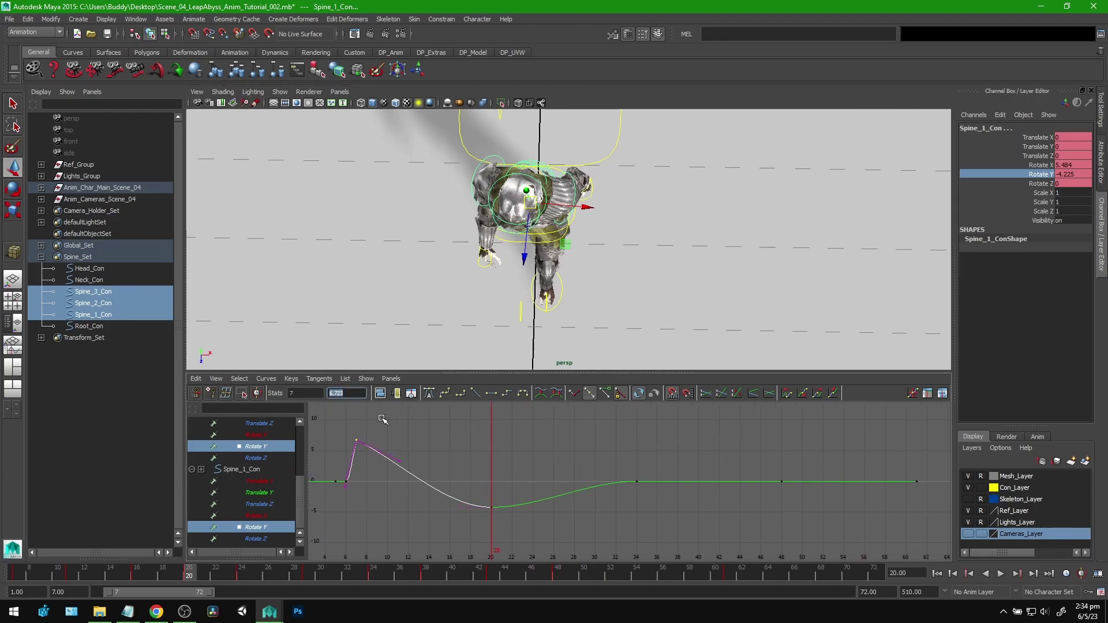
left_click_drag(637, 468, 672, 508)
left_click_drag(610, 462, 610, 462)
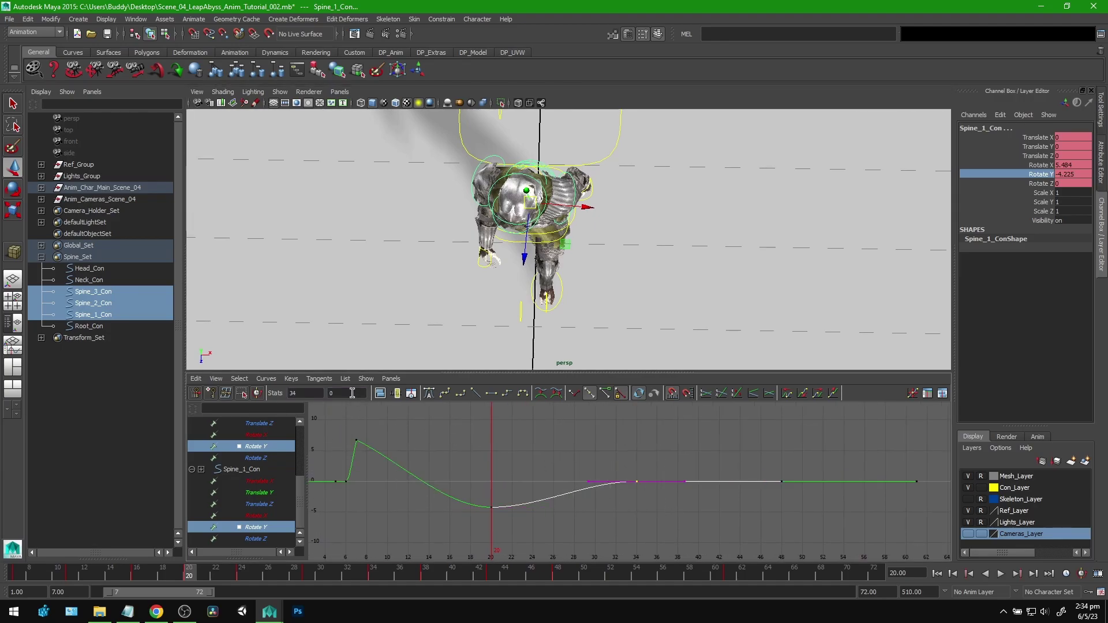
type("6.723")
key("Return")
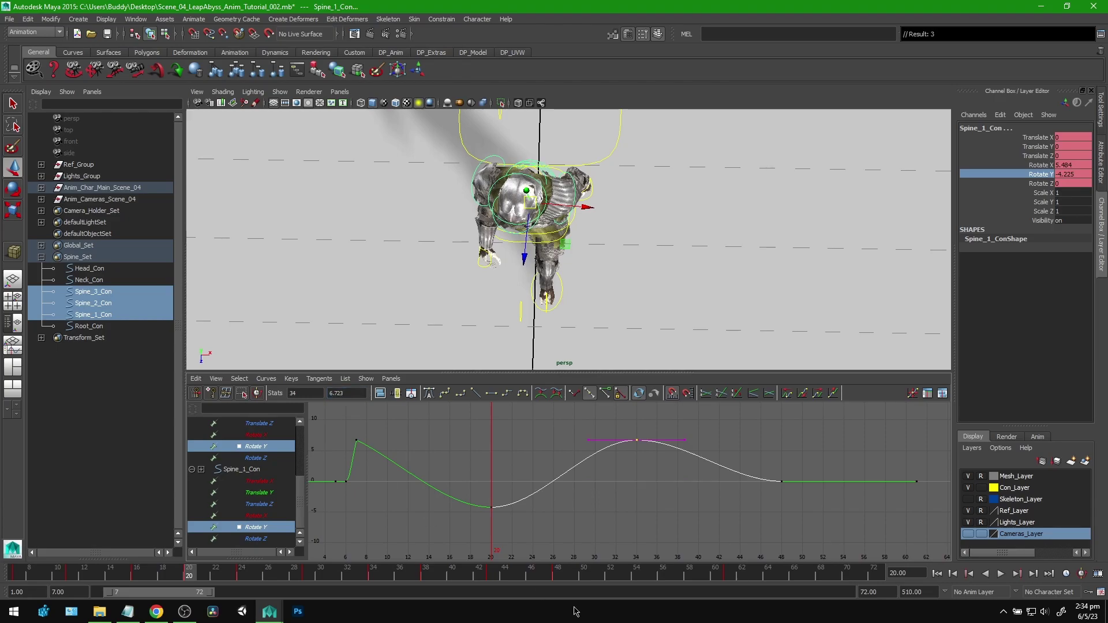
Check the spine twist in playback and lower the Rotate Y key at frame 48 to about -2.911.
middle_click_drag(684, 505, 574, 497, "alt")
key("alt+v")
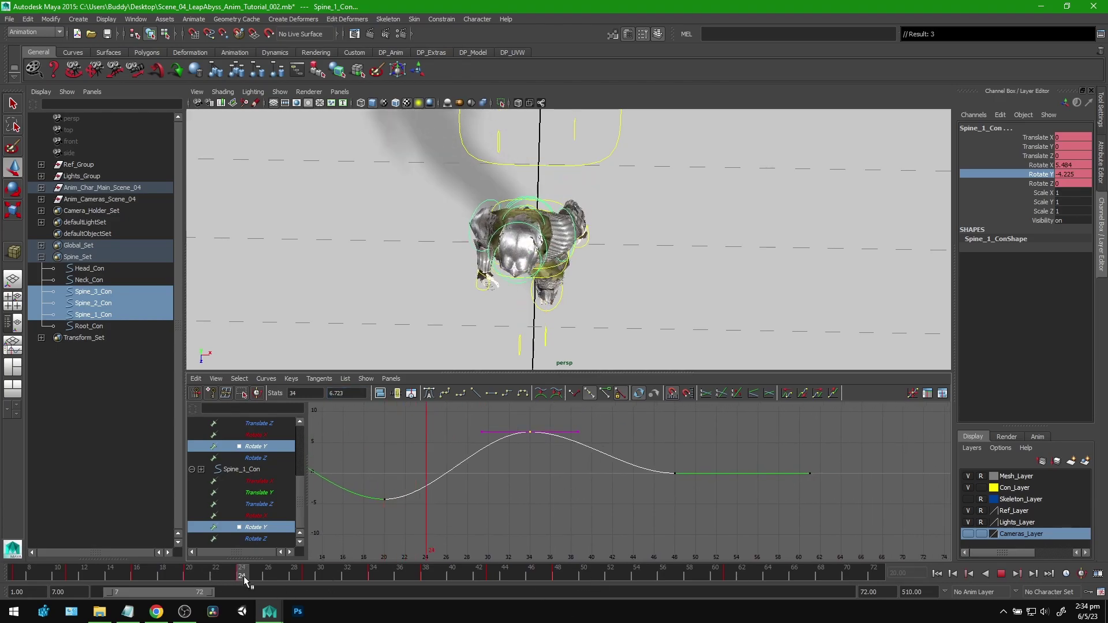
key("alt+v")
right_click_drag(674, 257, 545, 159, "alt")
left_click_drag(615, 253, 633, 237, "alt")
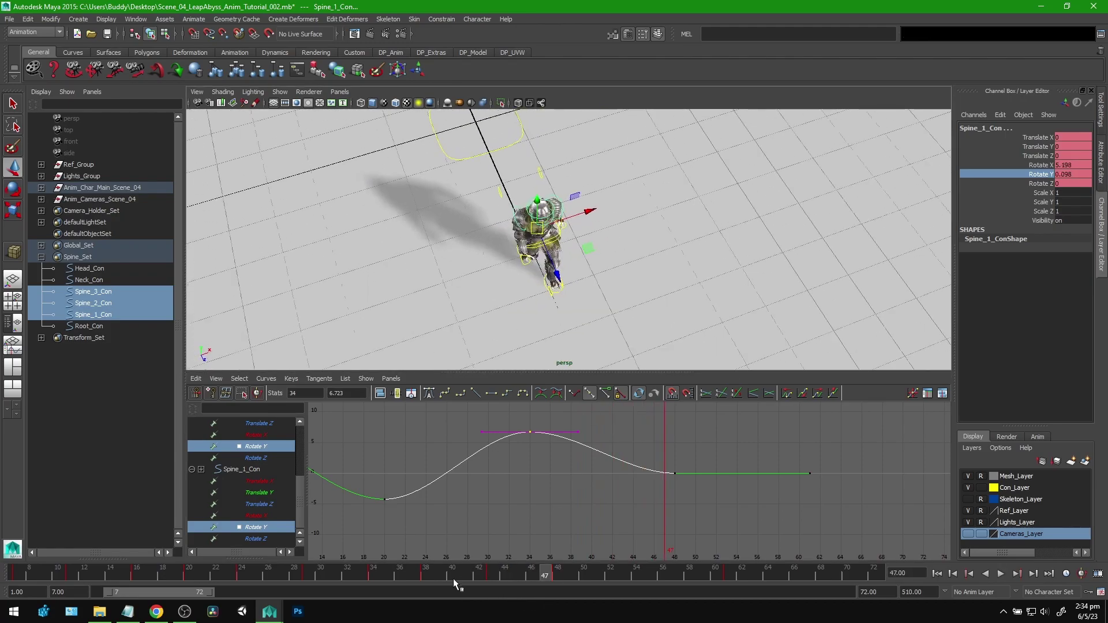
key("alt+v")
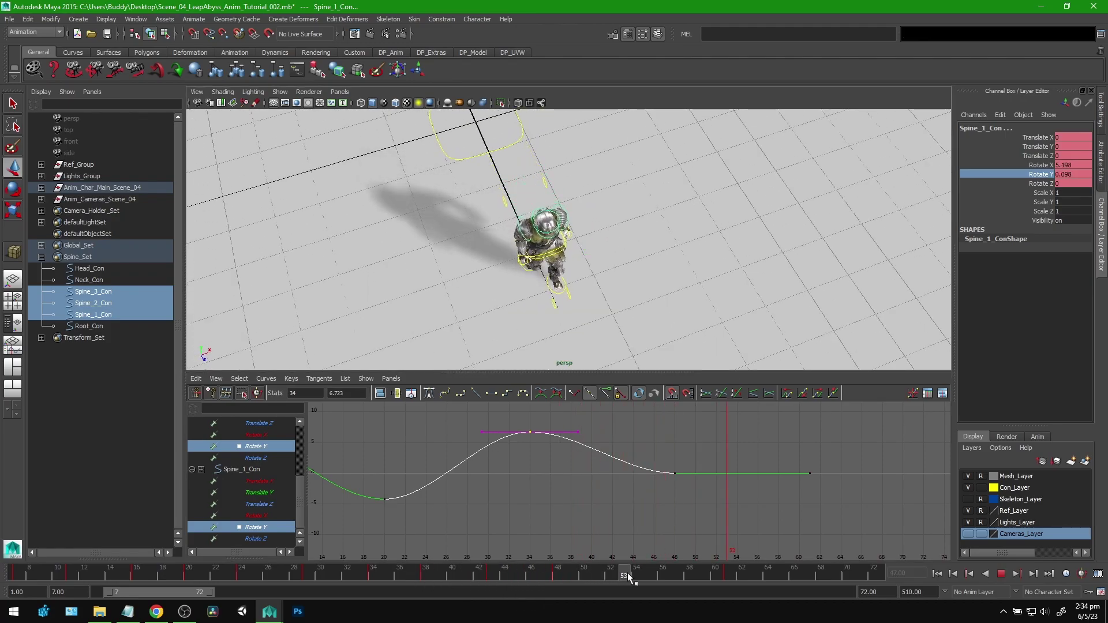
left_click_drag(559, 581, 557, 581)
left_click_drag(687, 462, 662, 496)
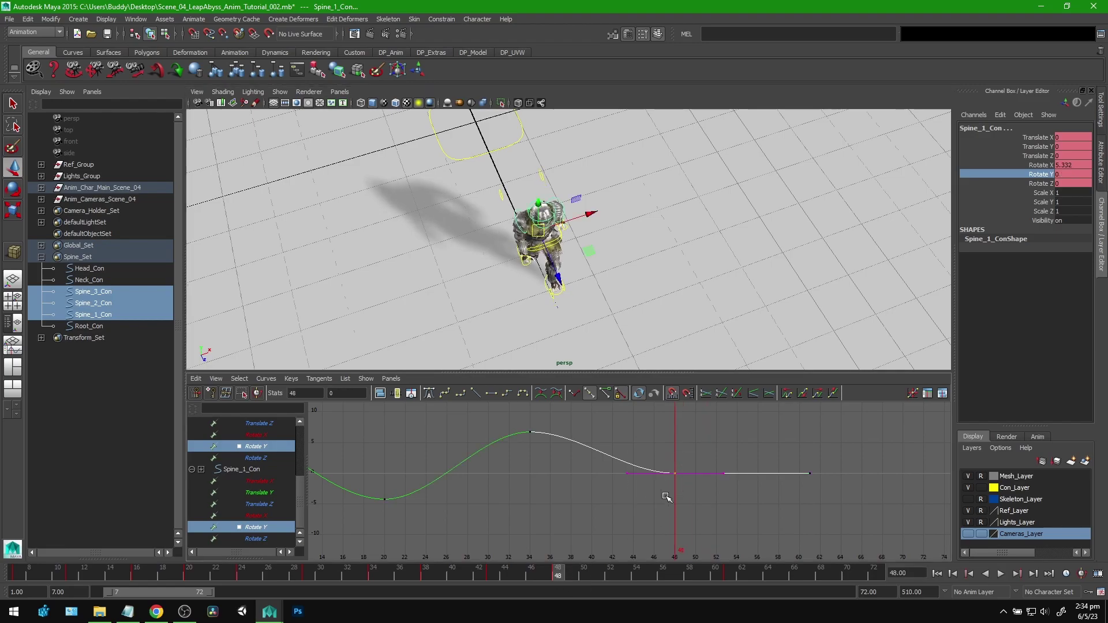
middle_click_drag(682, 488, 683, 507, "shift")
Play back and scrub the walk from the front and side, examining the torso's twist.
key("alt+v")
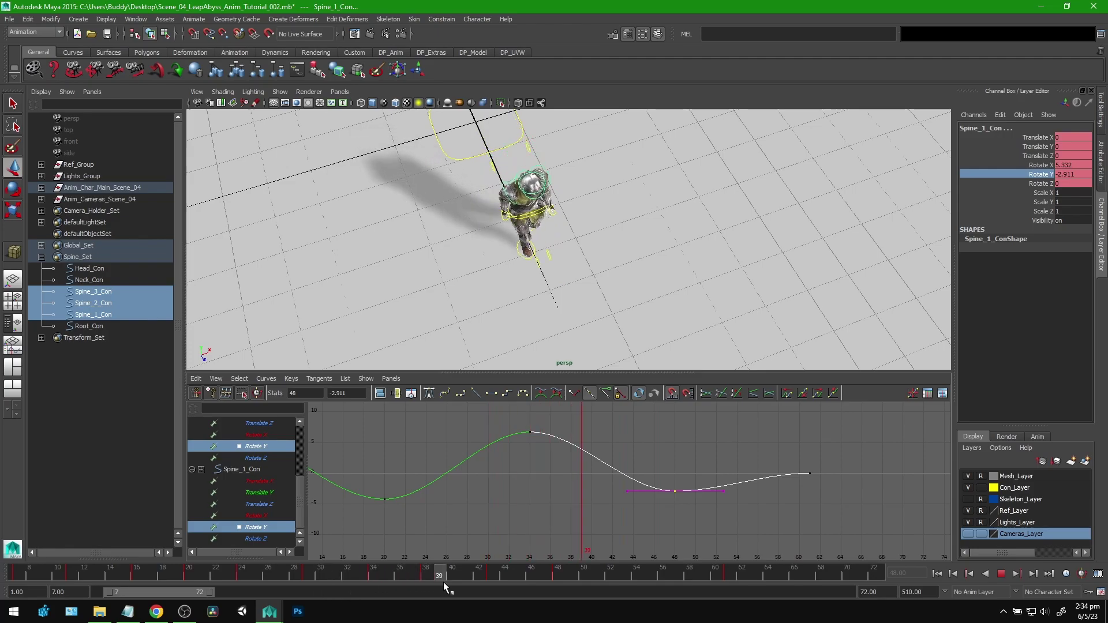
key("alt+v")
left_click_drag(504, 258, 644, 295, "alt")
key("q")
left_click(1002, 575)
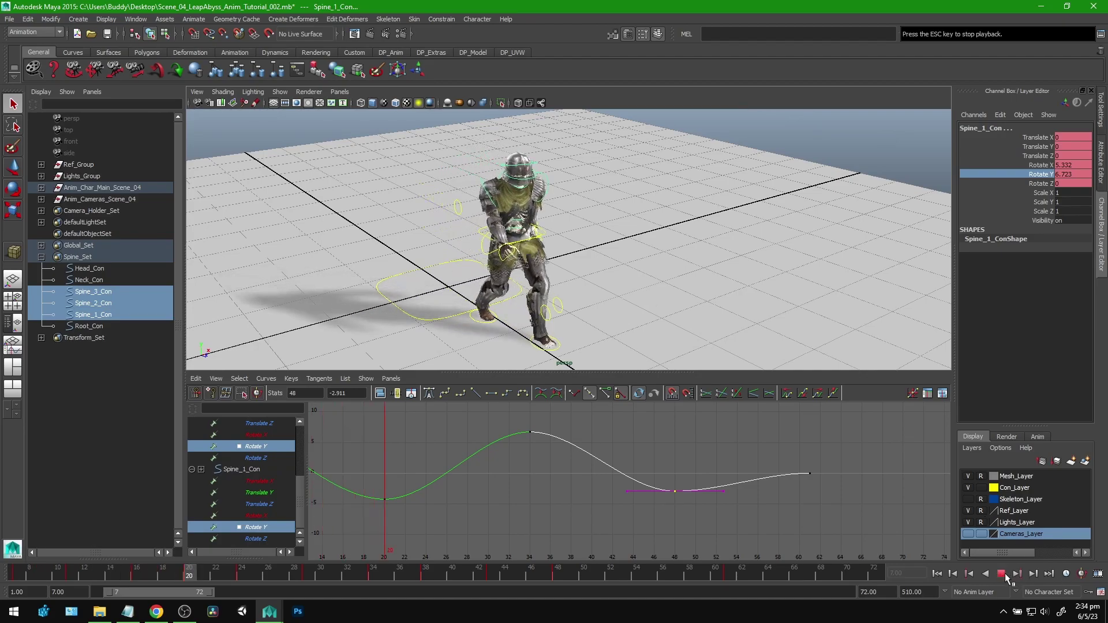
left_click_drag(851, 340, 614, 260, "alt")
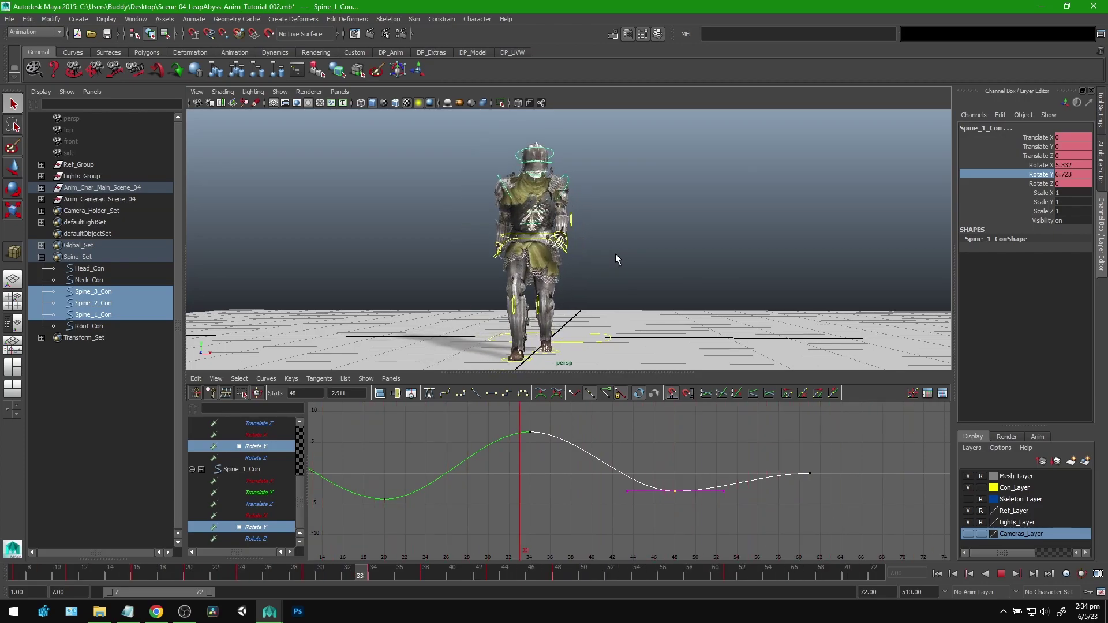
left_click_drag(169, 571, 177, 571)
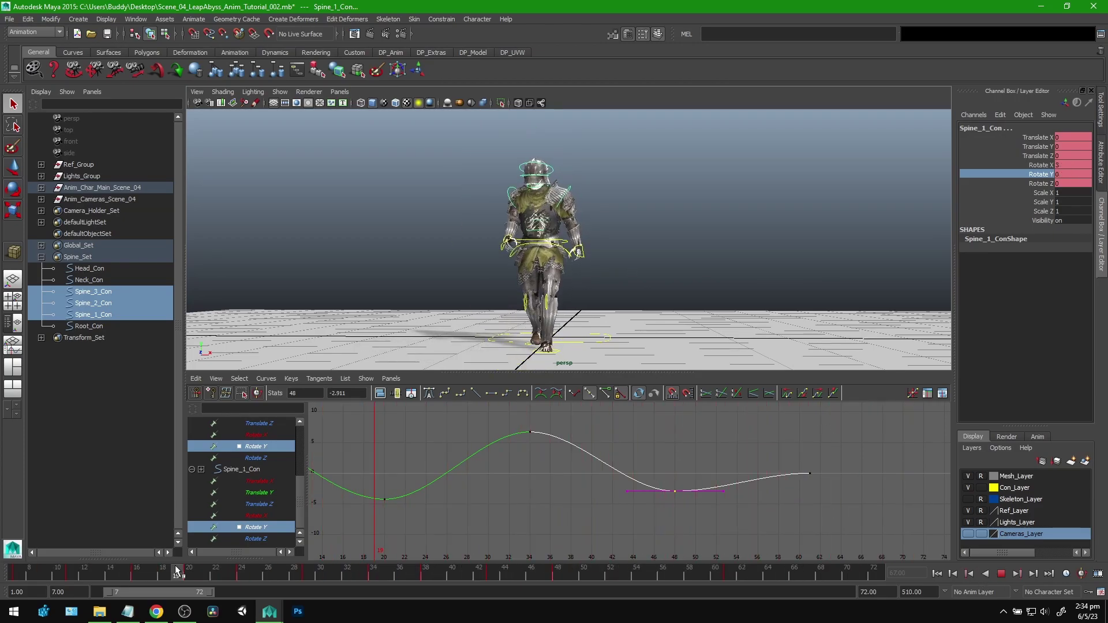
mouse_move(491, 280)
left_mouse_down("alt")
mouse_move(618, 296)
mouse_move(411, 278)
left_mouse_up("alt")
left_click_drag(563, 346, 568, 306, "alt")
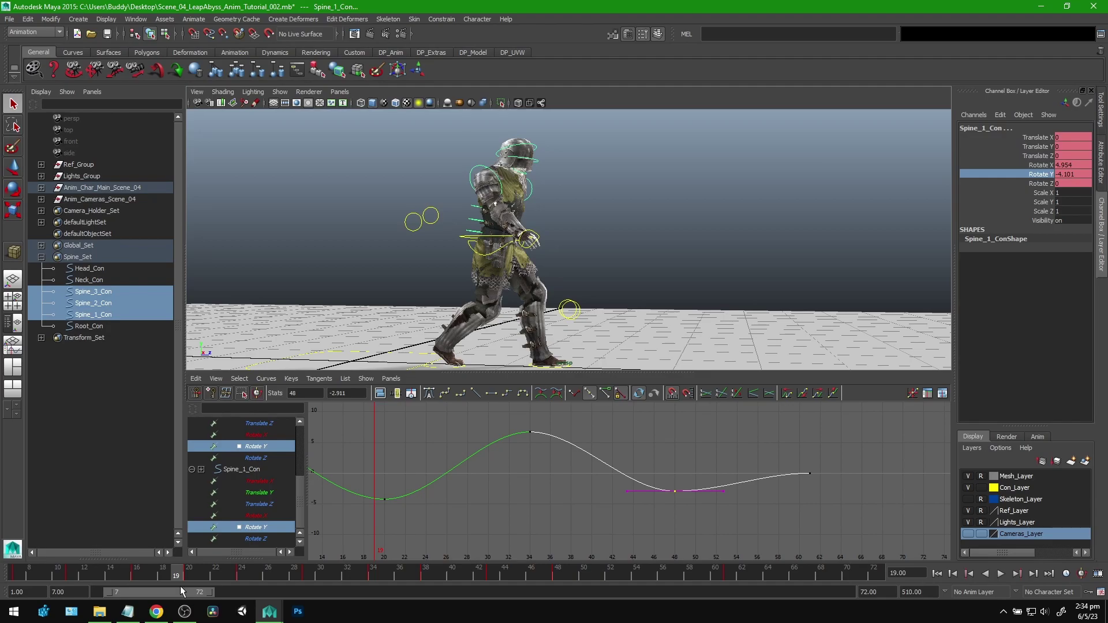
Invert the three spine controls' Rotate Y keys at frames 7, 20, 34 and 48 by scaling them negatively, reaching about 3.98 at frame 48.
middle_click_drag(493, 455, 688, 470, "alt")
scroll(736, 470, "down", 2)
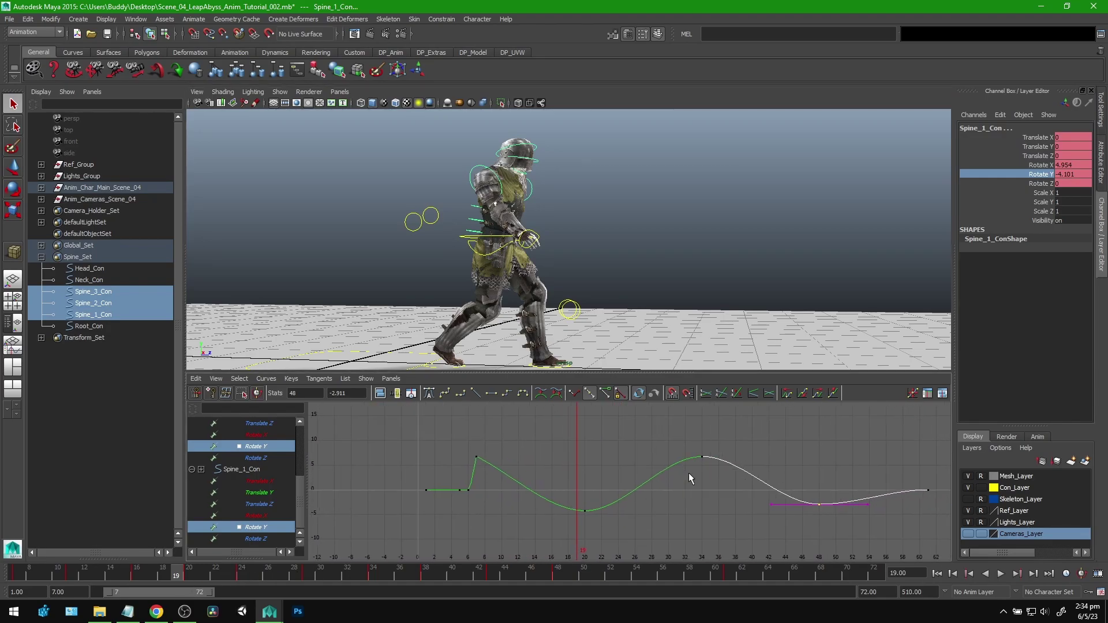
middle_click_drag(526, 463, 465, 458, "alt")
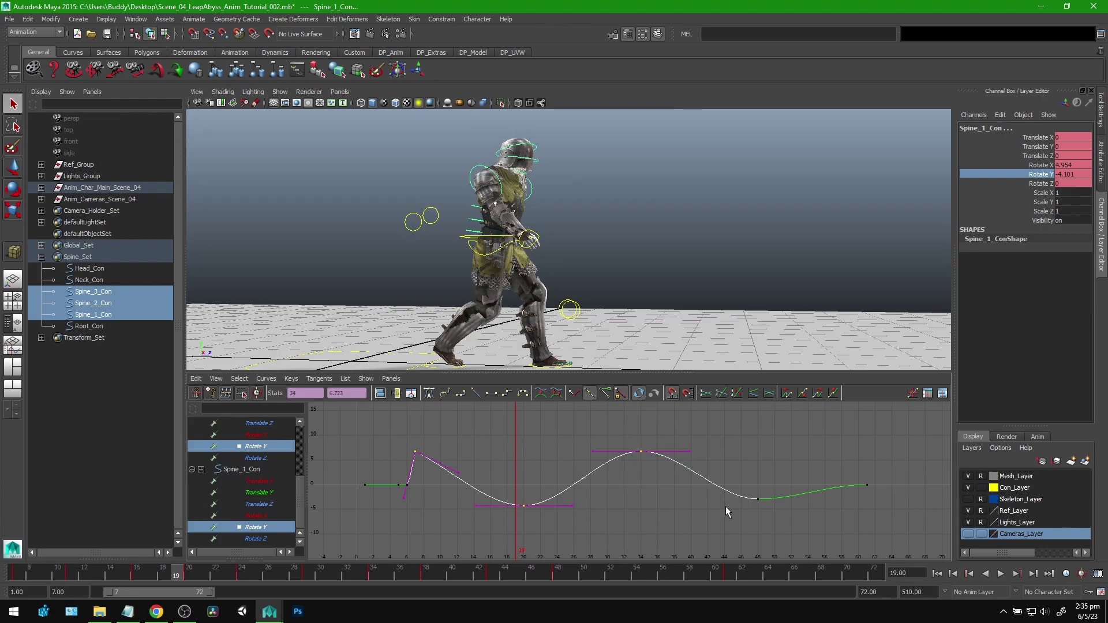
left_click_drag(582, 342, 602, 247, "alt")
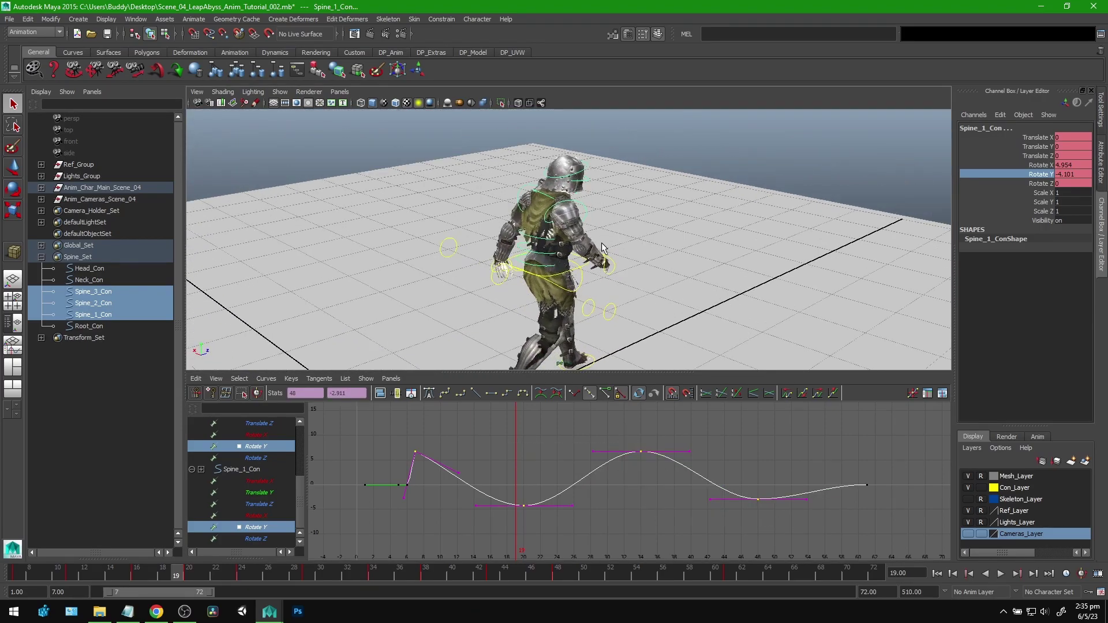
left_click_drag(472, 294, 411, 241, "alt")
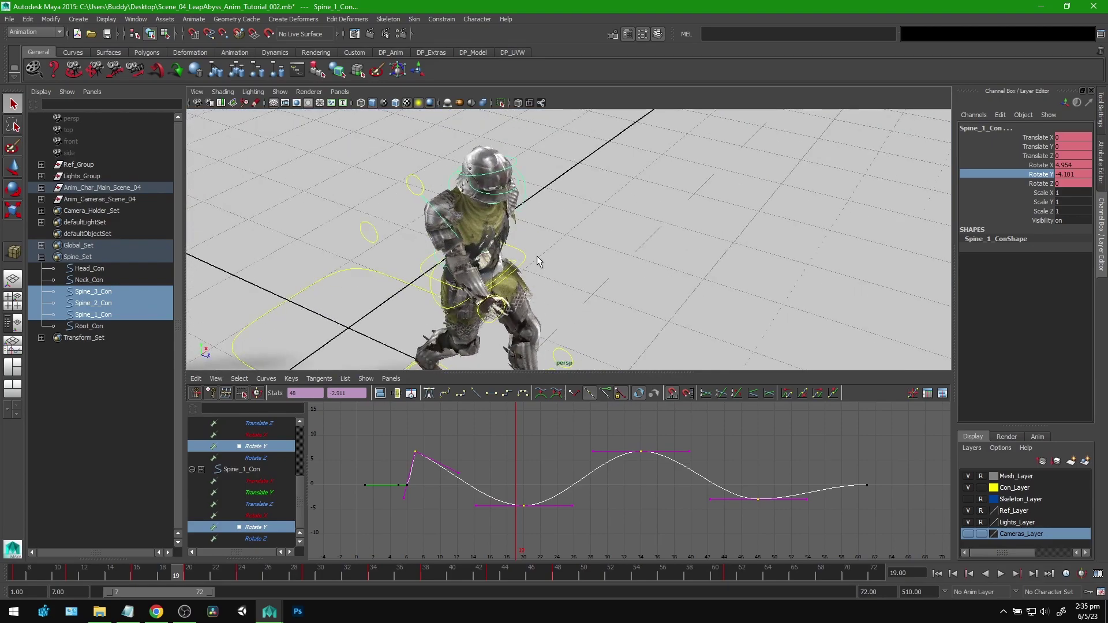
middle_click_drag(663, 495, 689, 487, "alt")
key("r")
middle_click_drag(528, 478, 555, 509, "shift")
key("ctrl+z")
key("w")
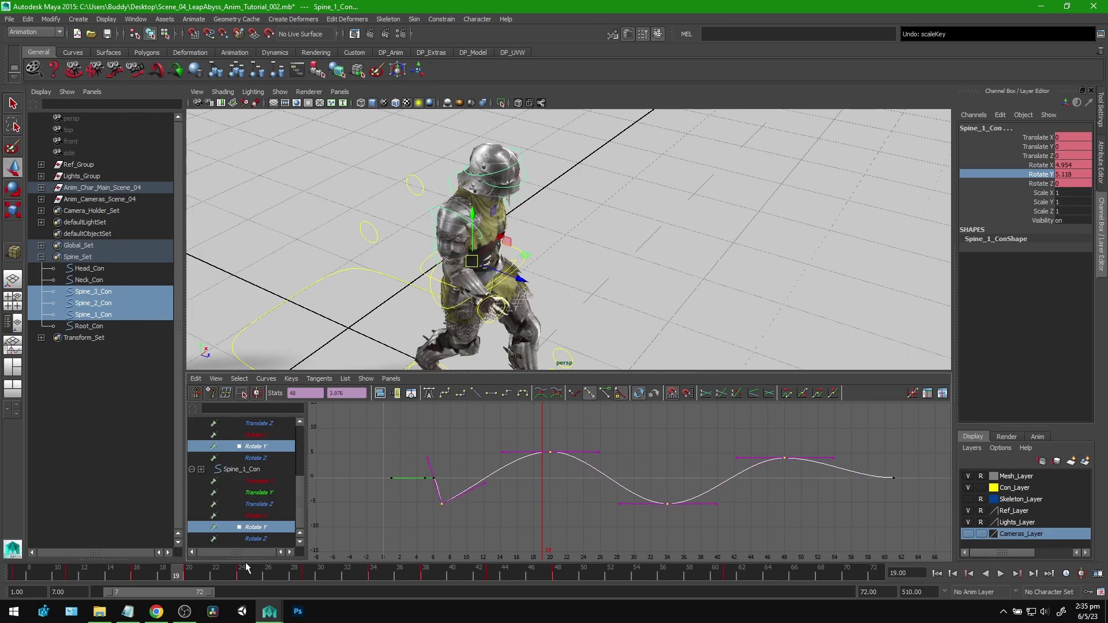
Scrub and play back the walk from frame 7, examining the inverted torso twist from the front.
left_click_drag(181, 570, 7, 575)
left_click_drag(609, 248, 527, 244, "alt")
left_click(999, 576)
left_click_drag(649, 252, 590, 196, "alt")
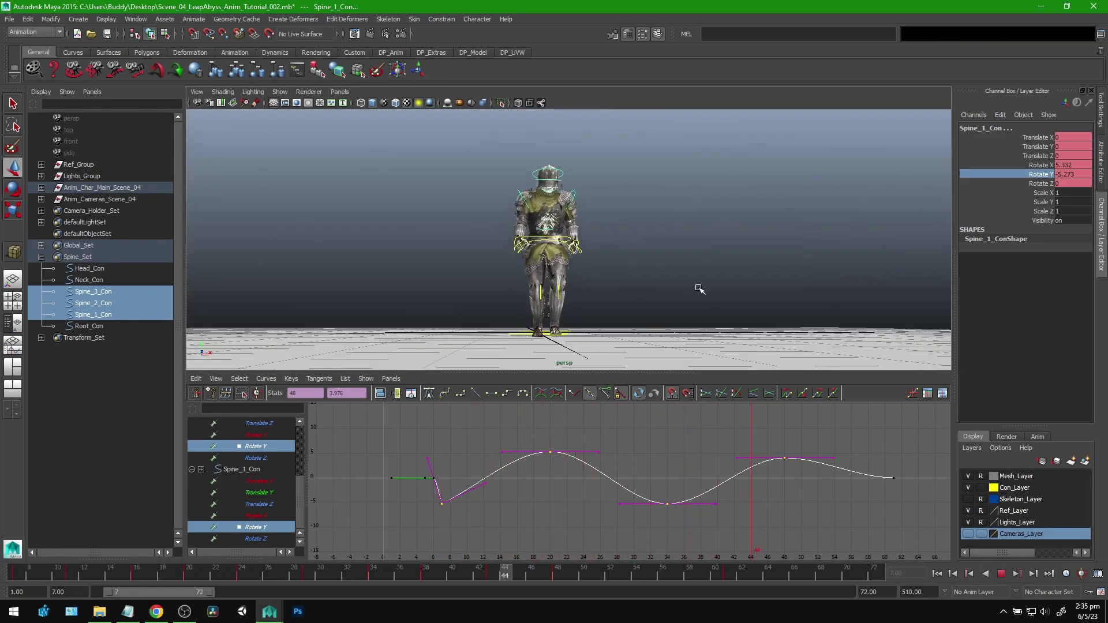
mouse_move(655, 243)
left_mouse_down("alt")
mouse_move(632, 287)
mouse_move(663, 241)
left_mouse_up("alt")
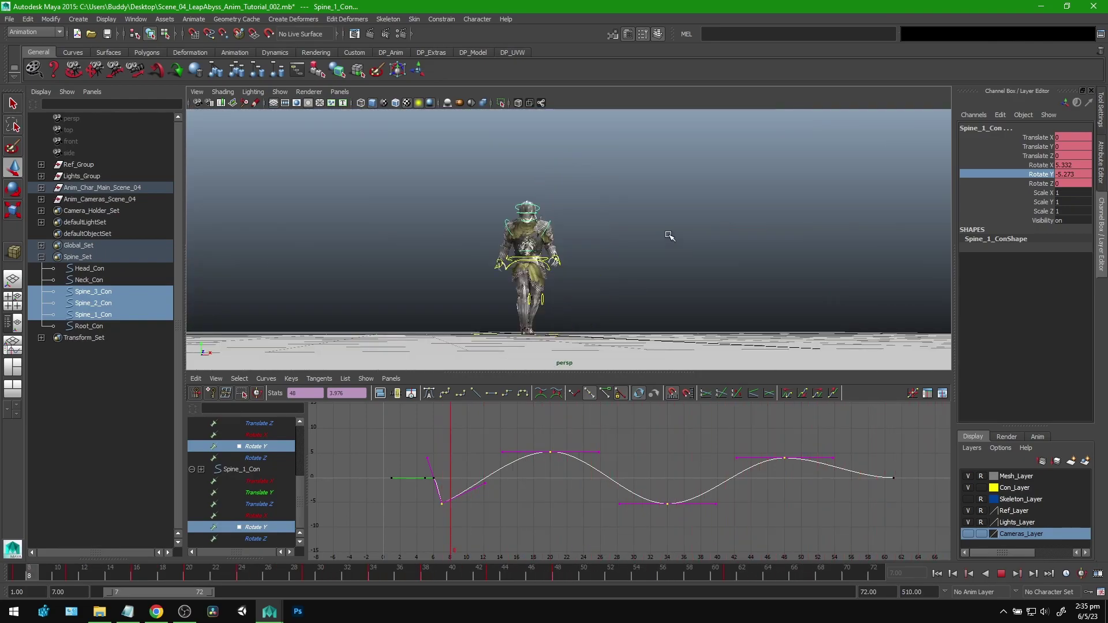
right_click_drag(614, 229, 755, 241, "alt")
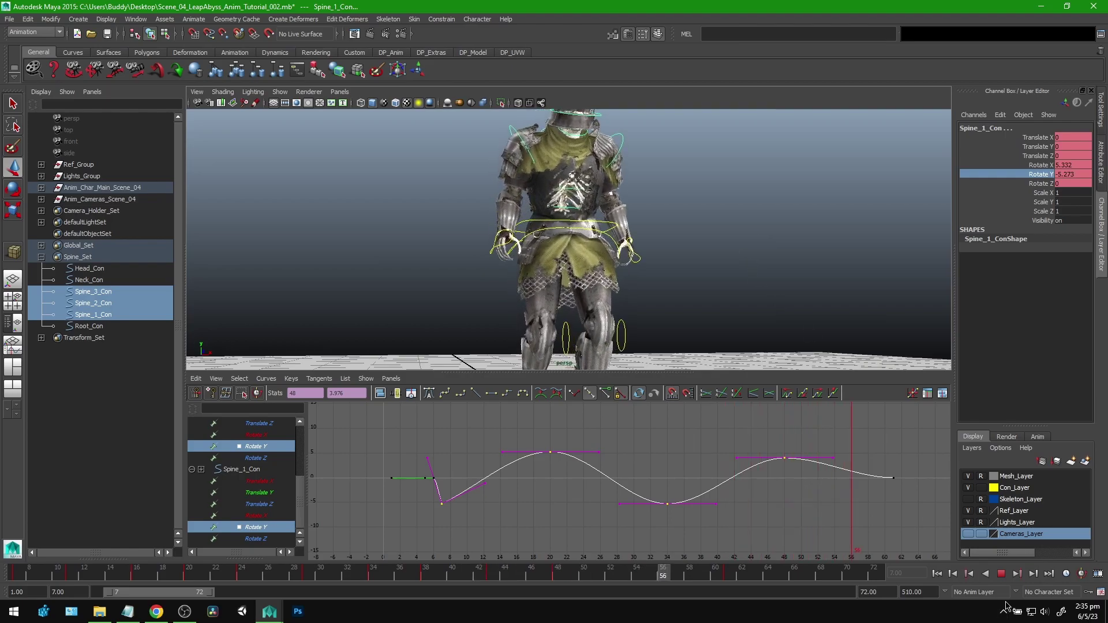
At frame 7, twist the head and neck controls together to a Rotate Y of 8.64.
left_click(16, 575)
mouse_move(614, 245)
left_mouse_down("alt")
mouse_move(594, 267)
mouse_move(747, 254)
mouse_move(616, 265)
left_mouse_up("alt")
right_click_drag(336, 264, 470, 280, "alt")
left_click(87, 269)
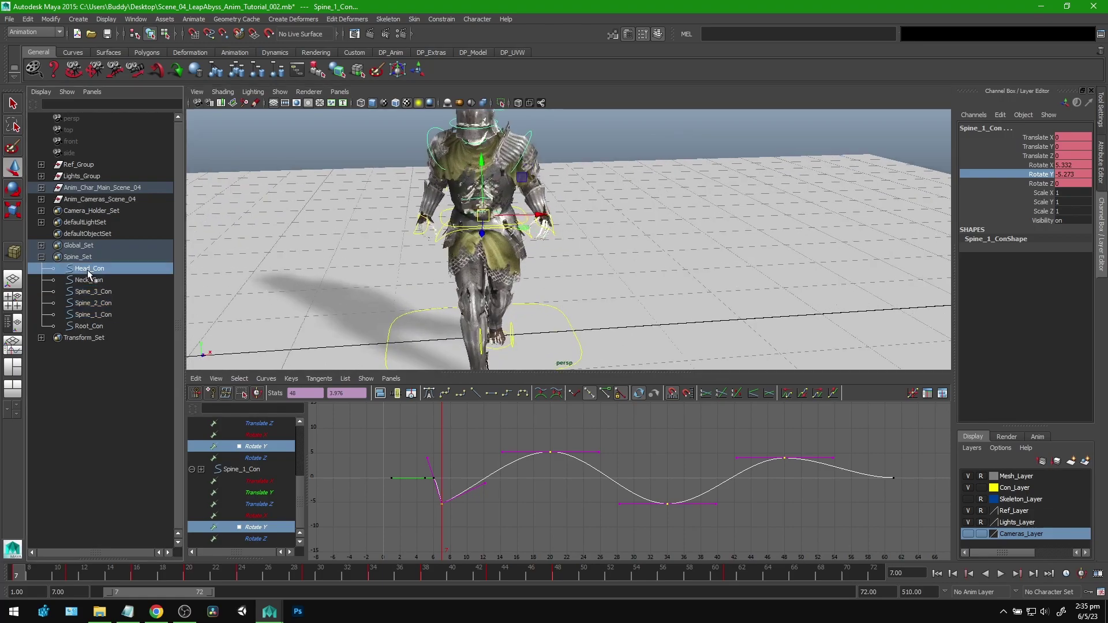
left_click(87, 280, "shift")
left_click(263, 447)
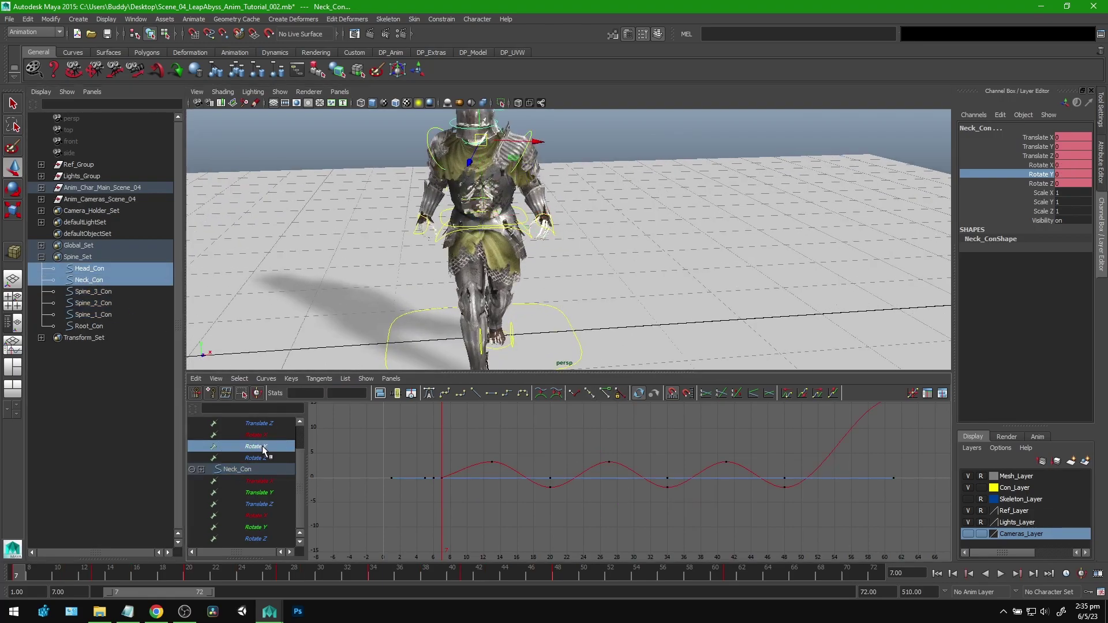
left_click(272, 526, "ctrl")
middle_click_drag(551, 248, 567, 283, "alt")
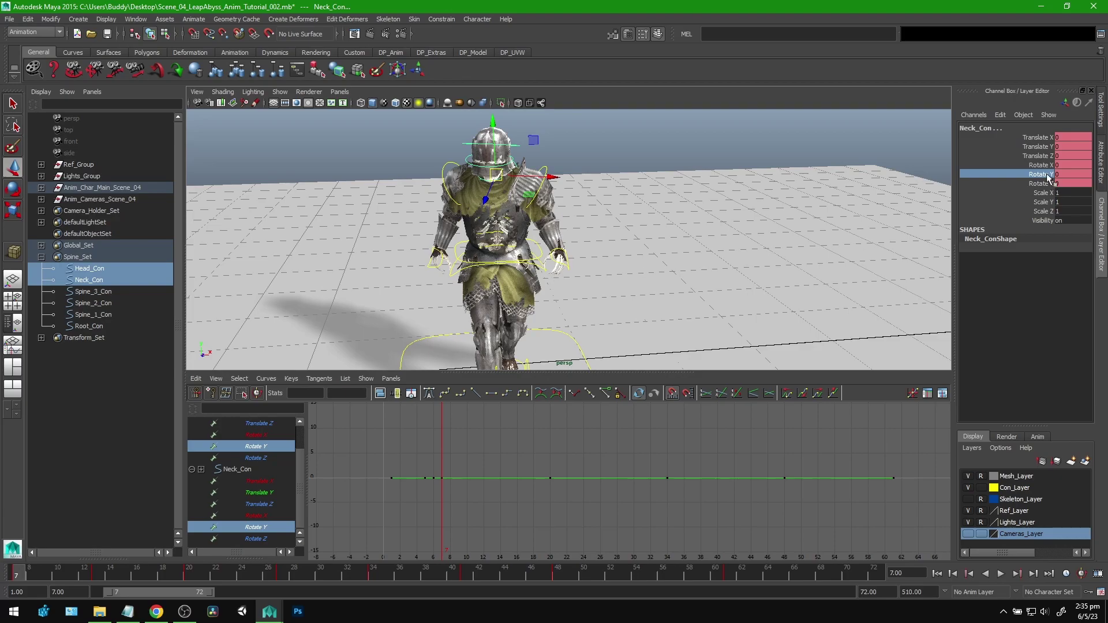
key("e")
middle_click_drag(577, 202, 640, 209)
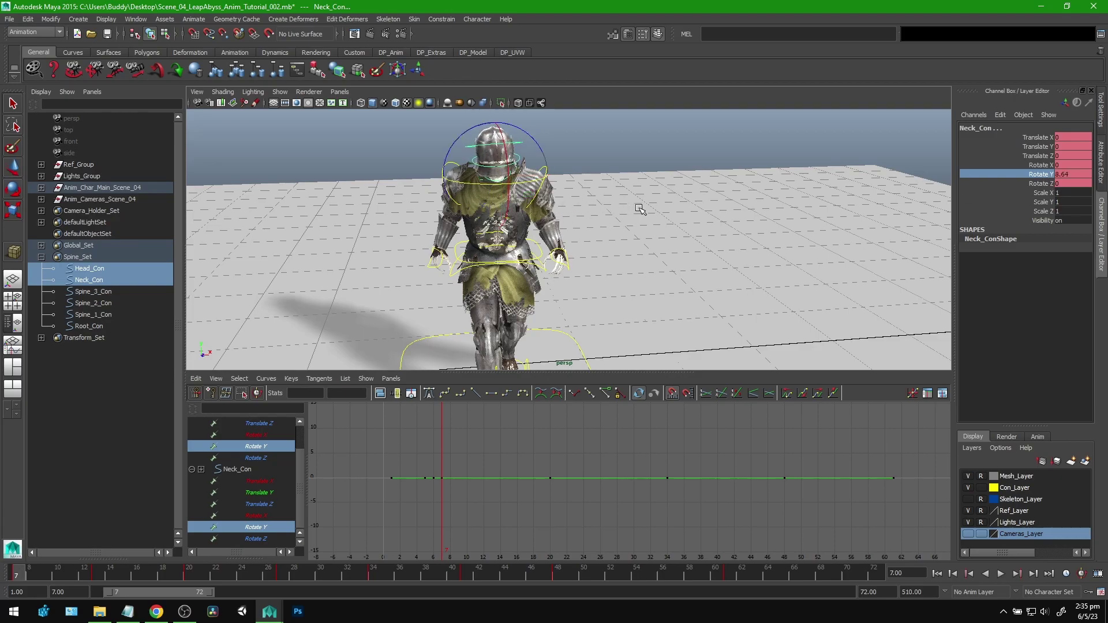
left_click_drag(647, 211, 700, 225, "alt")
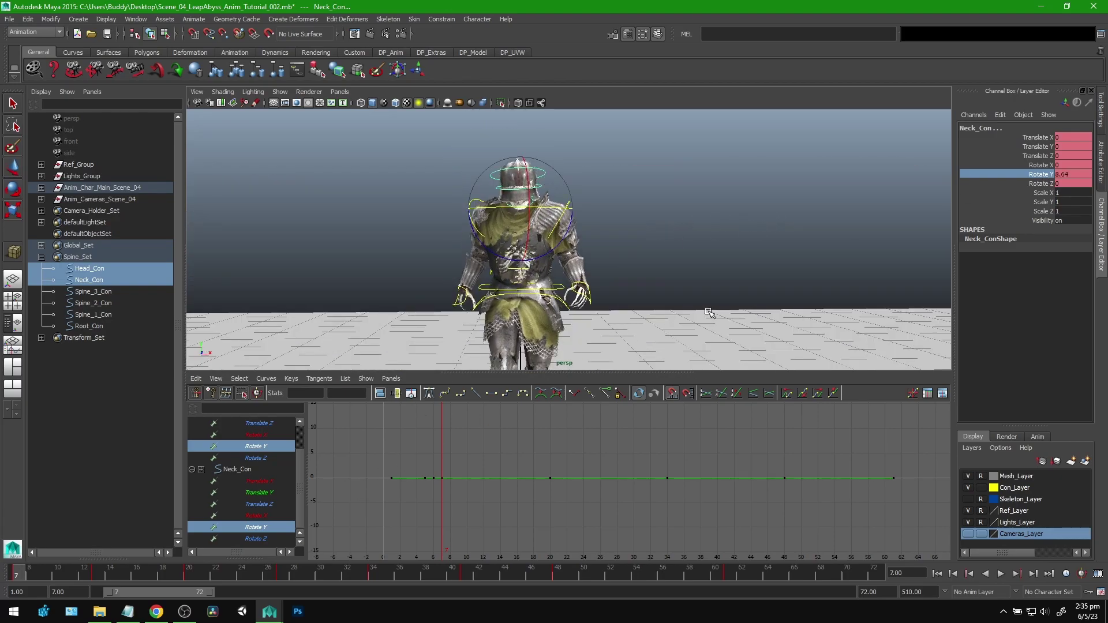
Try a Rotate Y key of 13.32 on the head and neck controls at frame 34.
mouse_move(130, 577)
left_mouse_down()
mouse_move(188, 581)
mouse_move(123, 577)
mouse_move(110, 564)
mouse_move(372, 566)
left_mouse_up()
middle_click_drag(689, 308, 732, 315)
left_click_drag(277, 574, 213, 567)
mouse_move(130, 568)
left_mouse_down()
mouse_move(623, 565)
mouse_move(228, 566)
mouse_move(124, 580)
left_mouse_up()
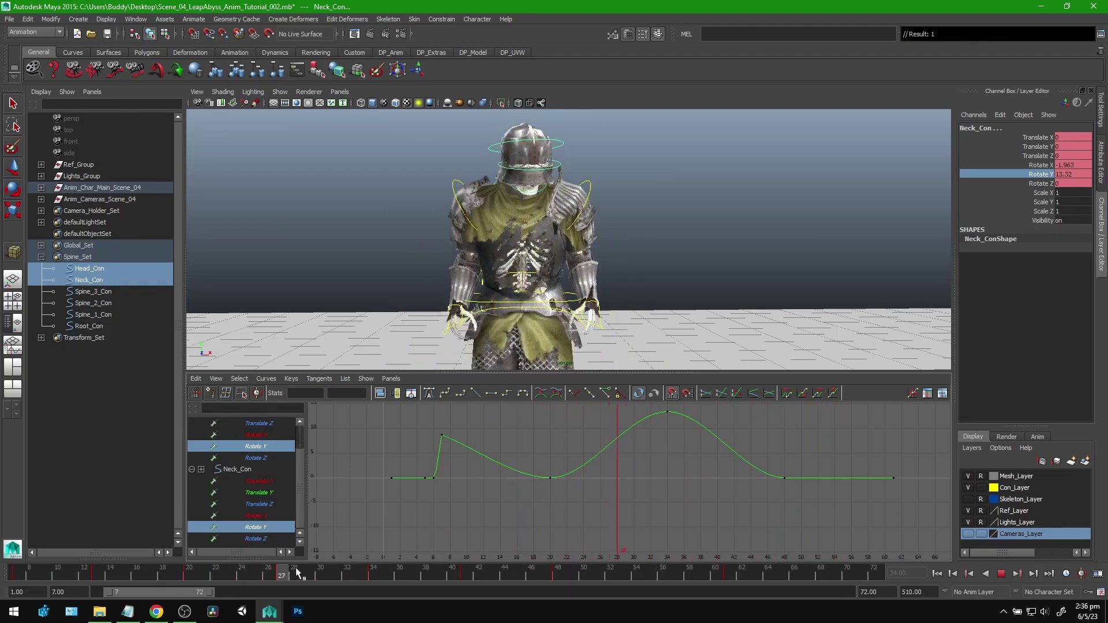
key("ctrl+z")
key("ctrl+z")
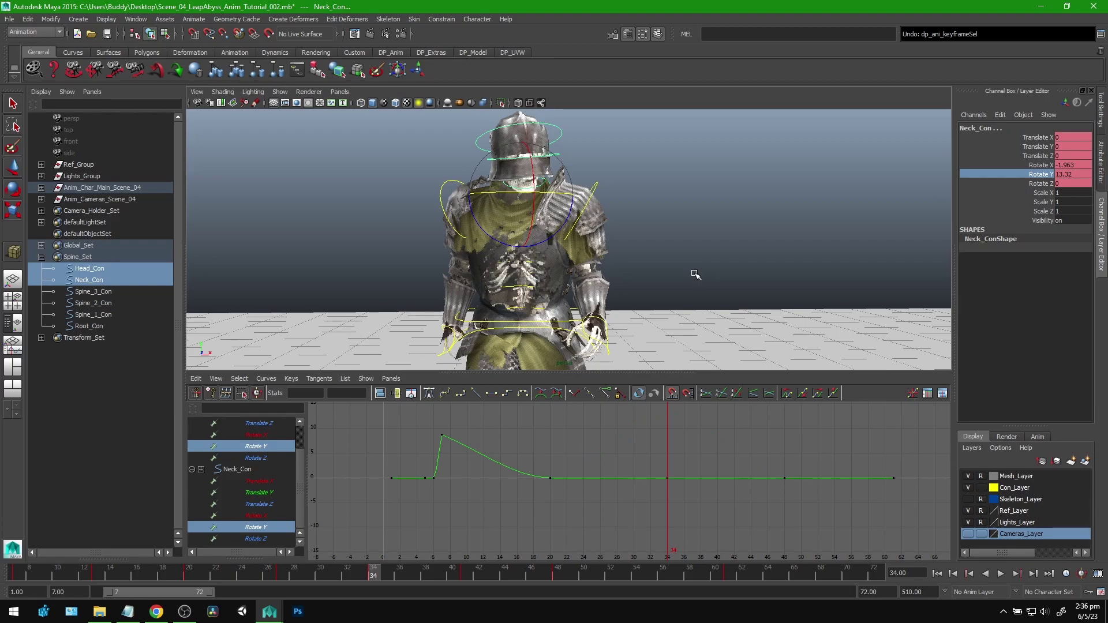
Lower the head and neck Rotate Y key at frame 20 to about -4.5 and raise the one at frame 34 to 8.616.
mouse_move(212, 570)
left_mouse_down()
mouse_move(82, 566)
mouse_move(187, 574)
left_mouse_up()
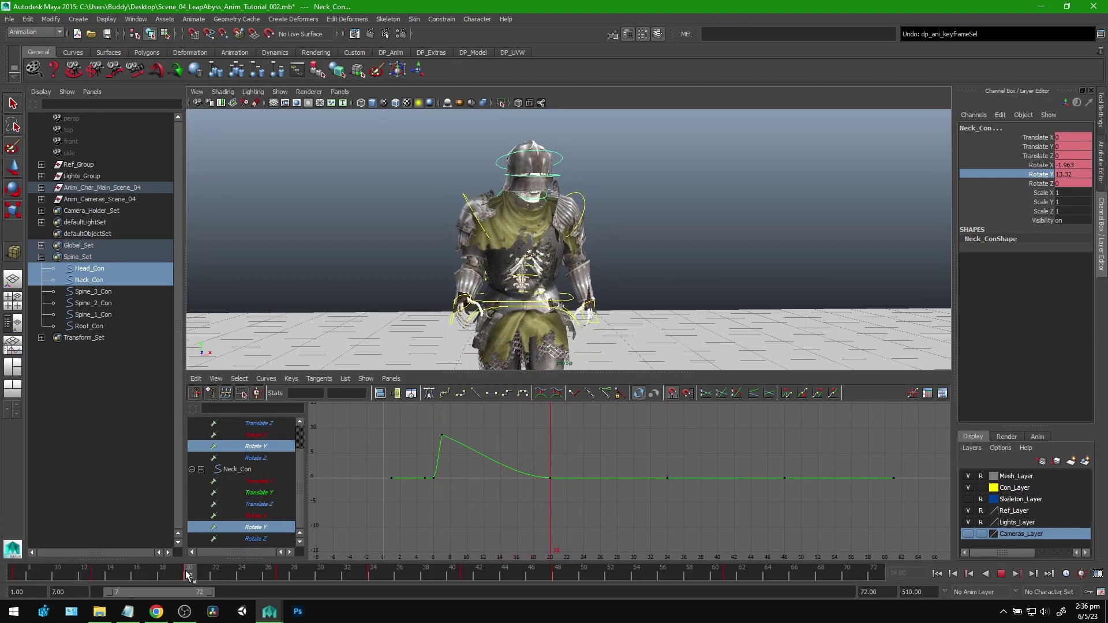
left_click_drag(590, 458, 521, 494)
middle_click_drag(574, 439, 583, 466, "shift")
key(".")
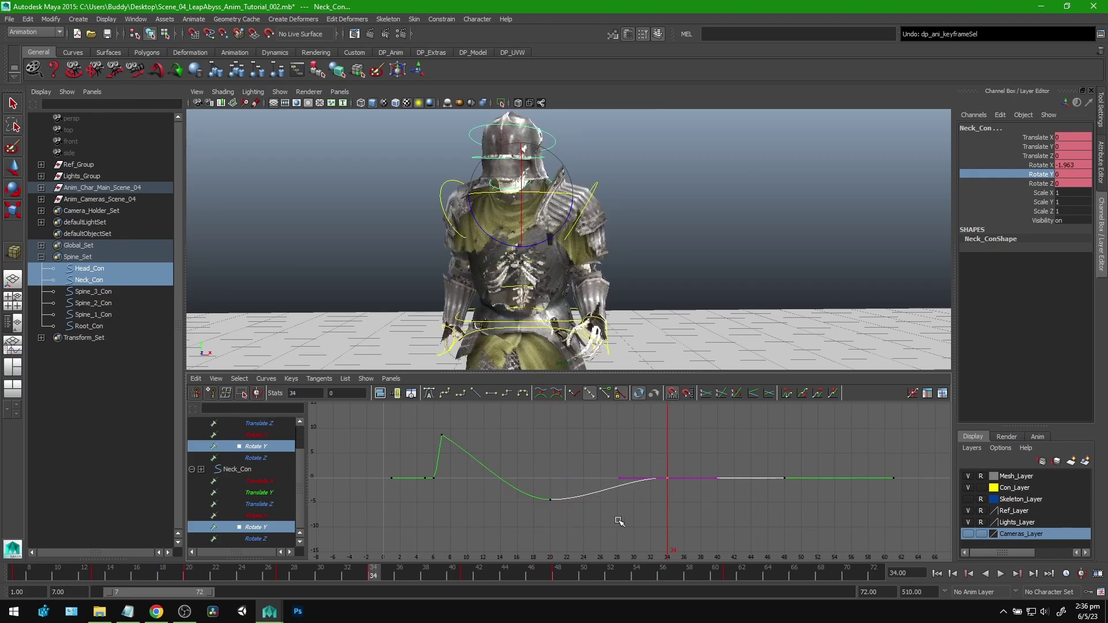
right_click_drag(733, 264, 614, 263, "alt")
left_click_drag(615, 263, 614, 260, "alt")
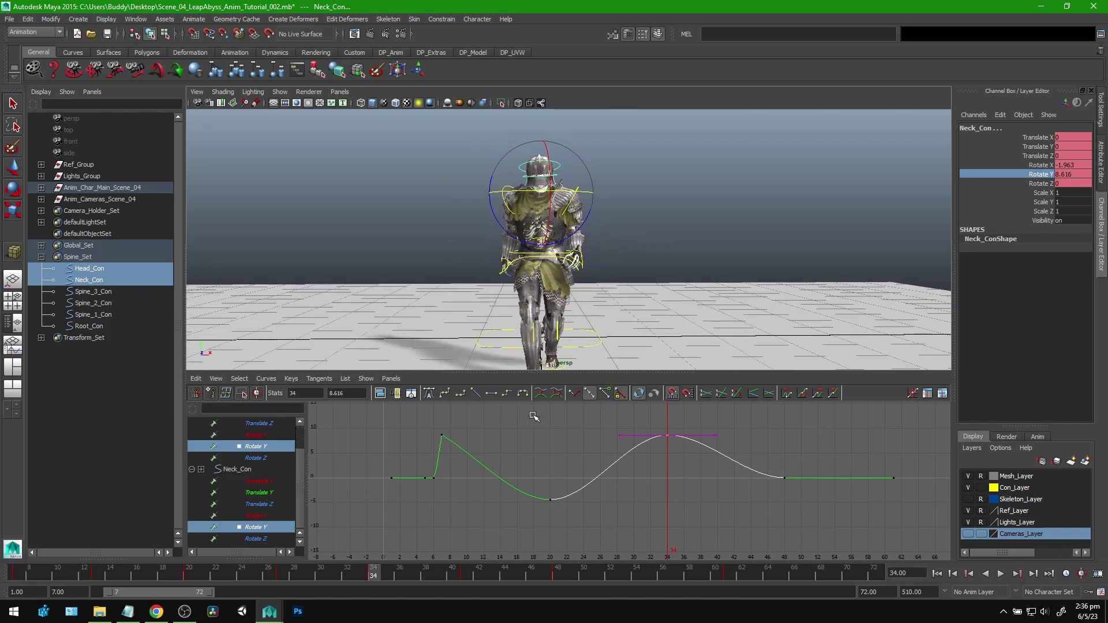
Lower the head and neck Rotate Y key at frame 48 to -4.075 and scrub around it.
left_click(466, 570)
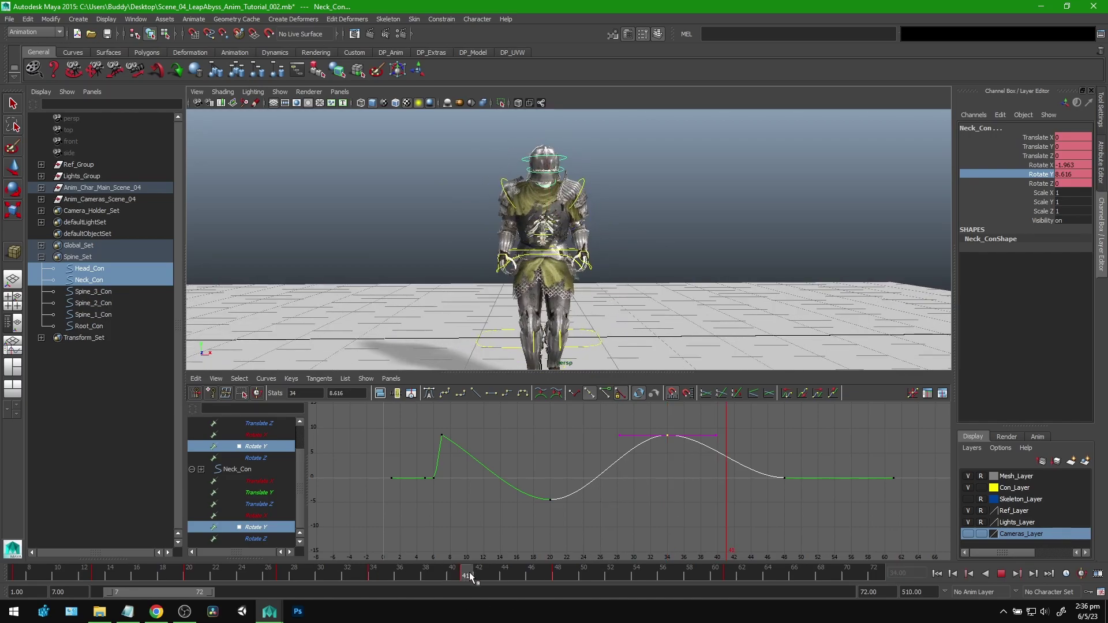
left_click_drag(469, 573, 560, 572)
left_click_drag(812, 462, 775, 513)
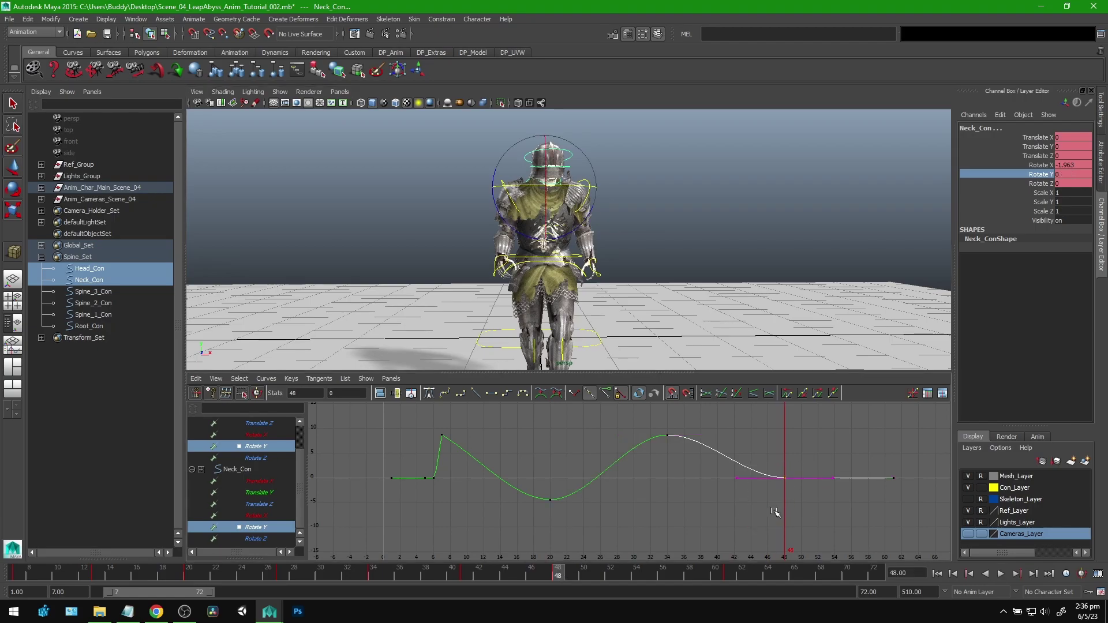
key("w")
middle_click_drag(789, 505, 789, 518)
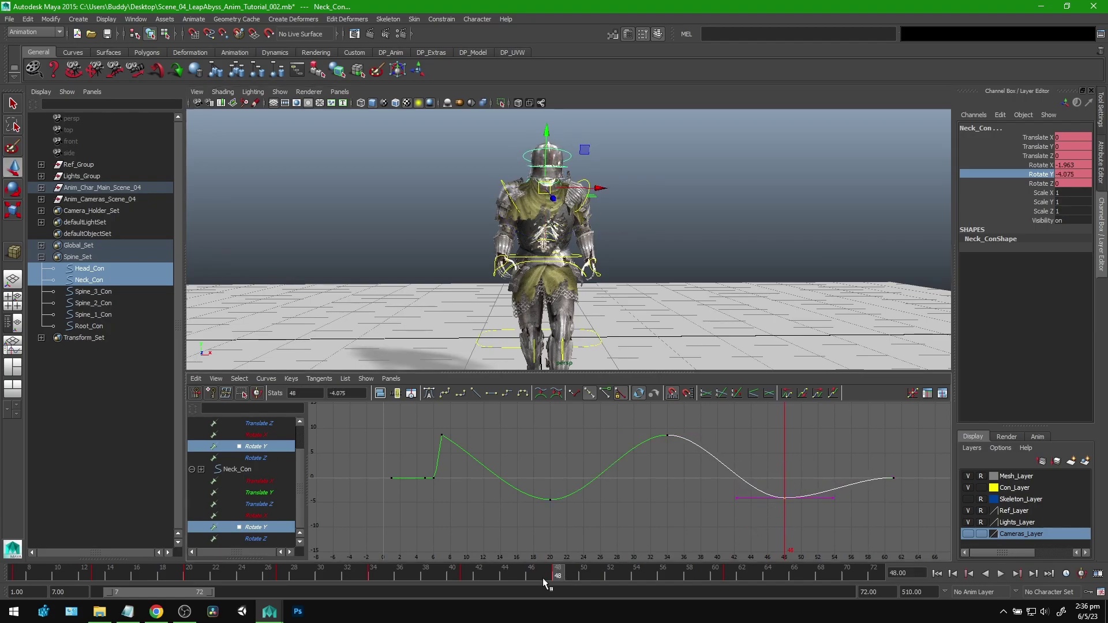
mouse_move(563, 575)
left_mouse_down()
mouse_move(723, 573)
mouse_move(580, 579)
mouse_move(698, 570)
mouse_move(712, 557)
mouse_move(529, 563)
mouse_move(716, 572)
mouse_move(553, 560)
left_mouse_up()
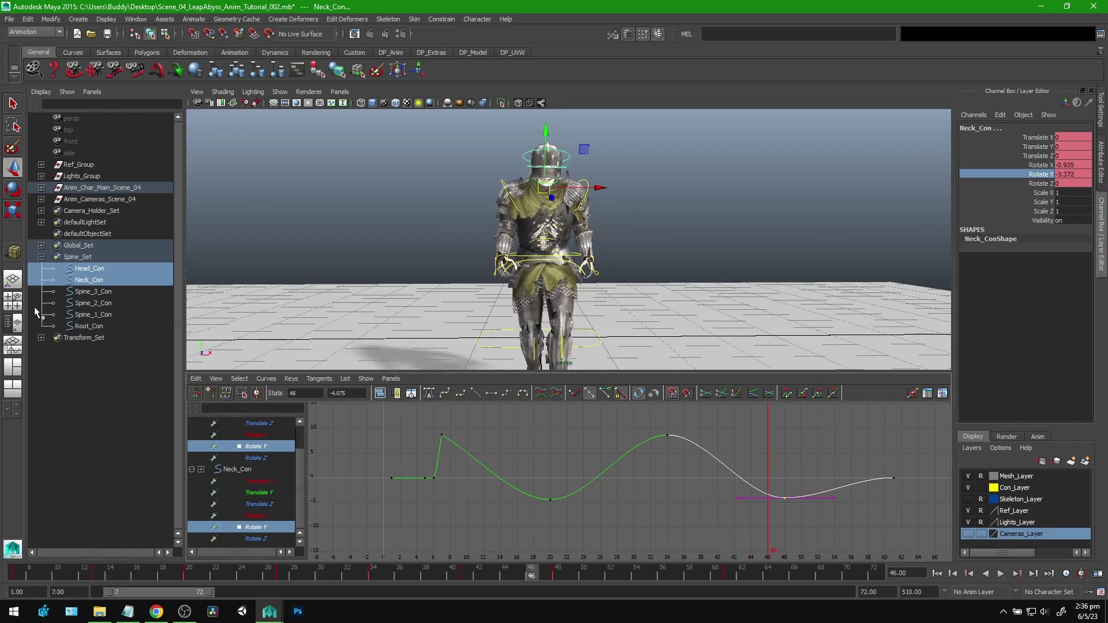
Isolate the head and neck Rotate X curves and scrub the walk from front and side, examining how the head tilts up to frame 61.
left_click(279, 437)
left_click_drag(299, 453, 303, 497)
left_click(256, 516, "ctrl")
middle_click_drag(667, 482, 644, 476, "alt")
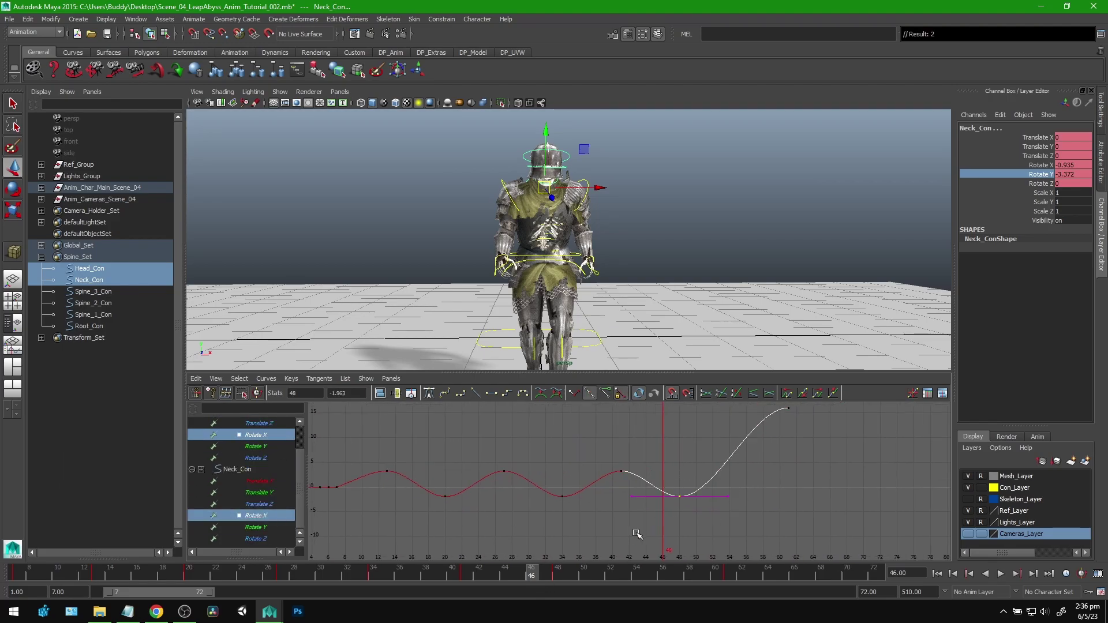
left_click_drag(519, 566, 406, 574)
left_click_drag(53, 576, 117, 574)
left_click_drag(747, 324, 841, 305, "alt")
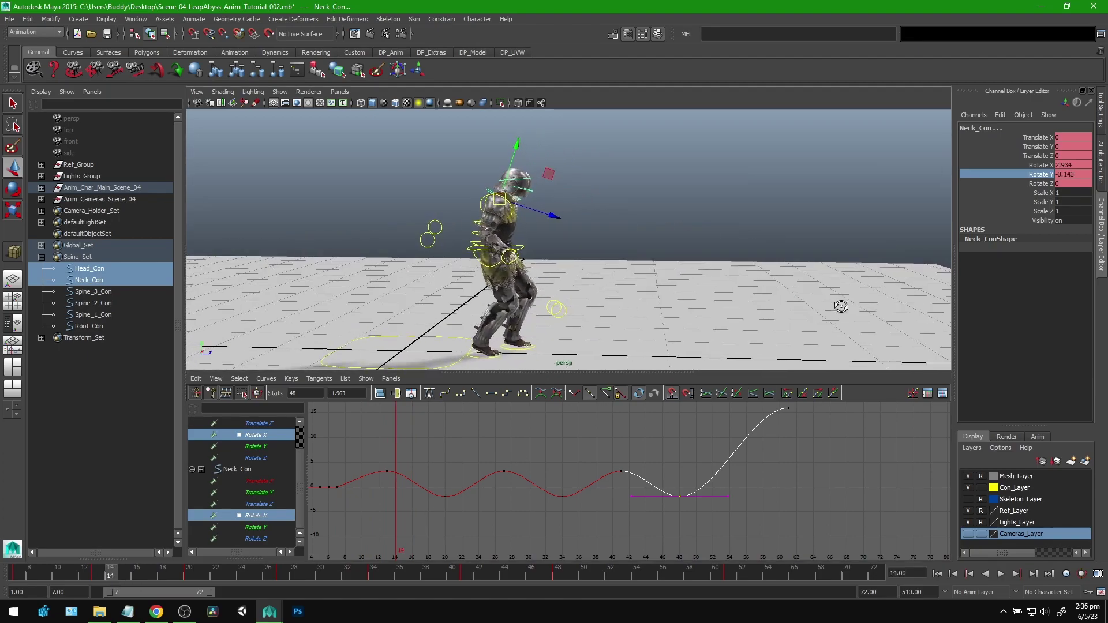
left_click_drag(129, 578, 729, 575)
left_click_drag(748, 253, 741, 336, "alt")
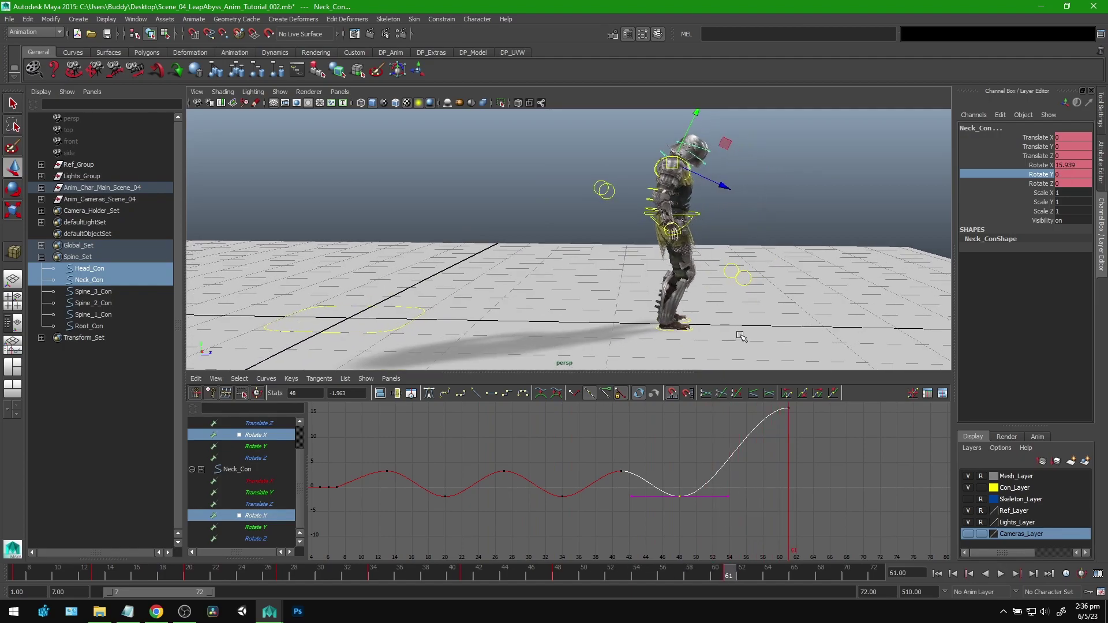
middle_click_drag(730, 319, 732, 318, "alt")
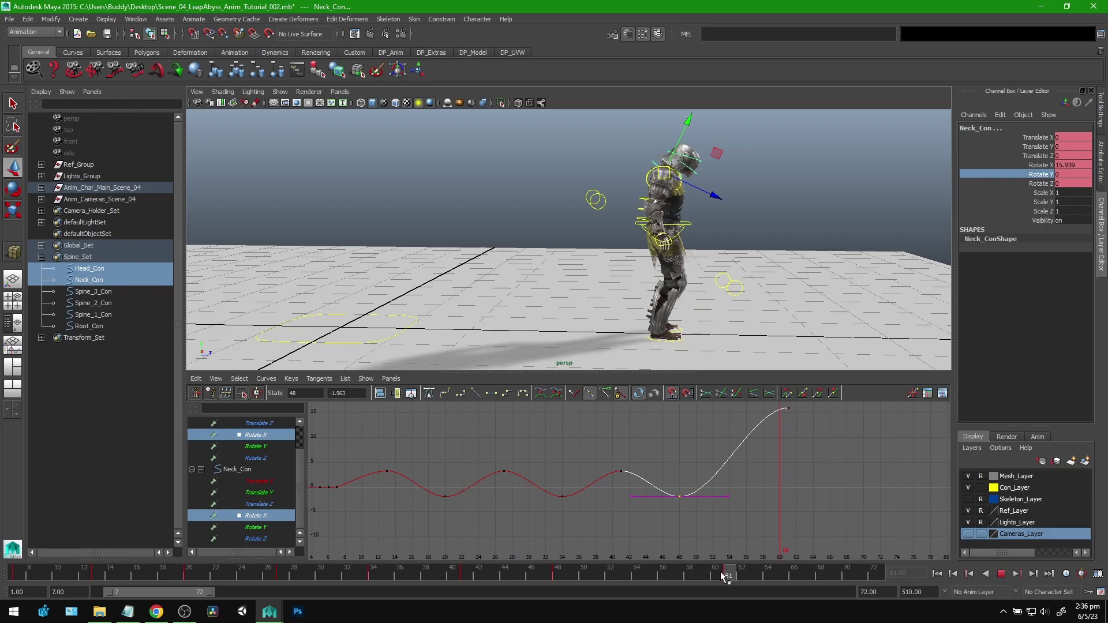
key("alt+v")
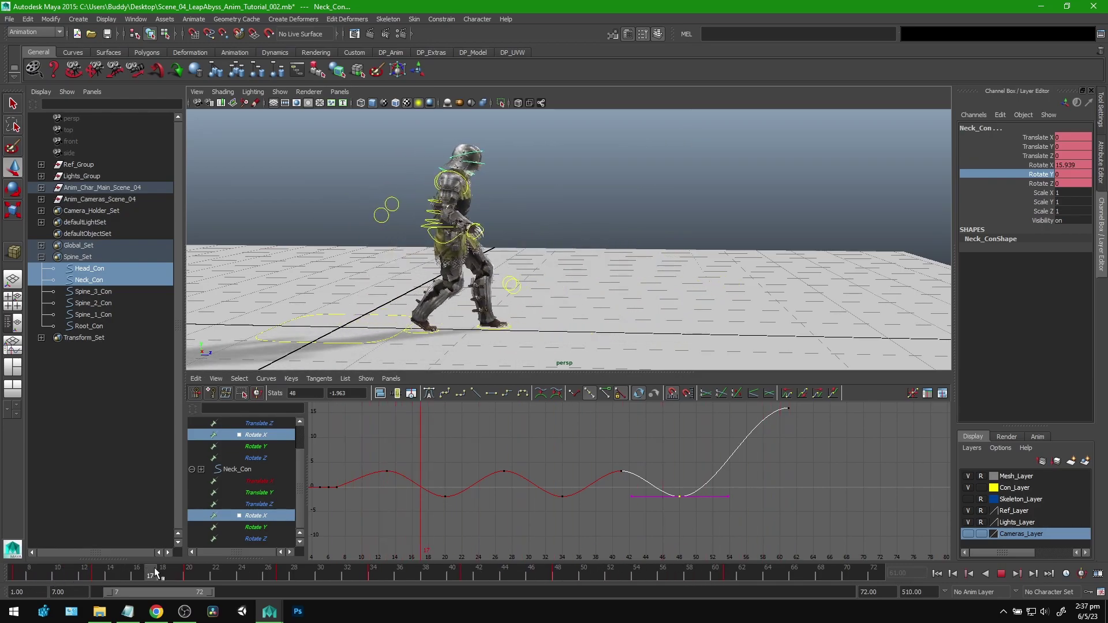
key("alt+v")
Raise the head and neck Rotate X keys at frames 20 to 48 together by about 3.
middle_click_drag(798, 455, 798, 472, "alt")
left_click_drag(811, 424, 769, 464)
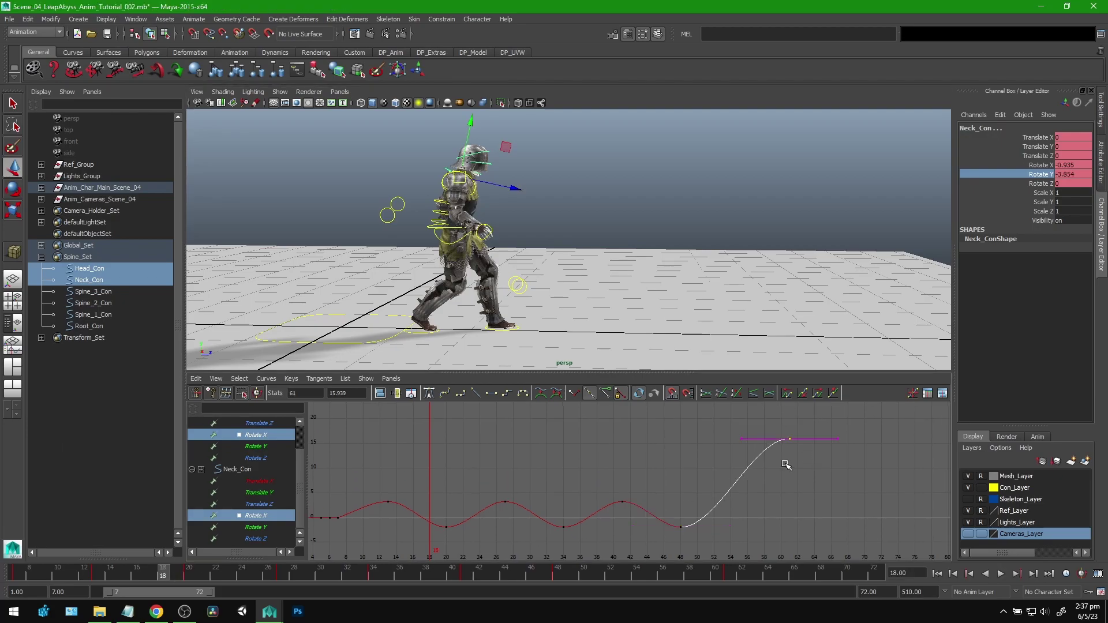
middle_click_drag(768, 472, 795, 455, "alt")
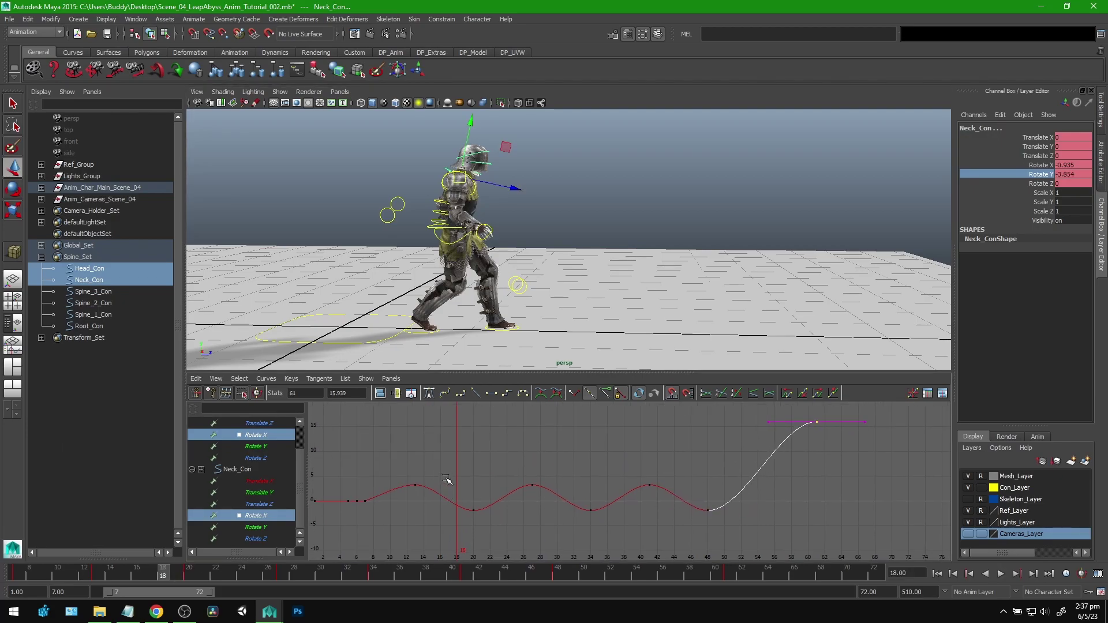
left_click_drag(710, 543, 709, 543)
middle_click_drag(646, 452, 648, 437, "shift")
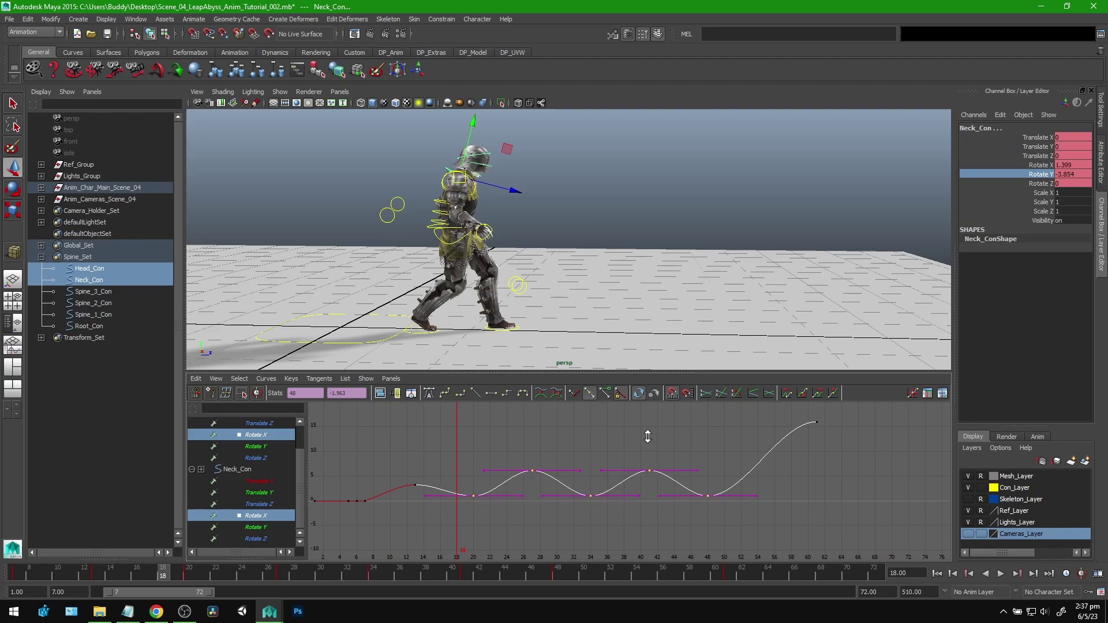
Raise the Rotate X keys from frame 27 onward in stages, putting frame 34 at 6.77 and frame 48 at 10.146.
left_click_drag(754, 537, 750, 534)
mouse_move(690, 439)
middle_mouse_down("shift")
mouse_move(690, 425)
mouse_move(708, 440)
middle_mouse_up("shift")
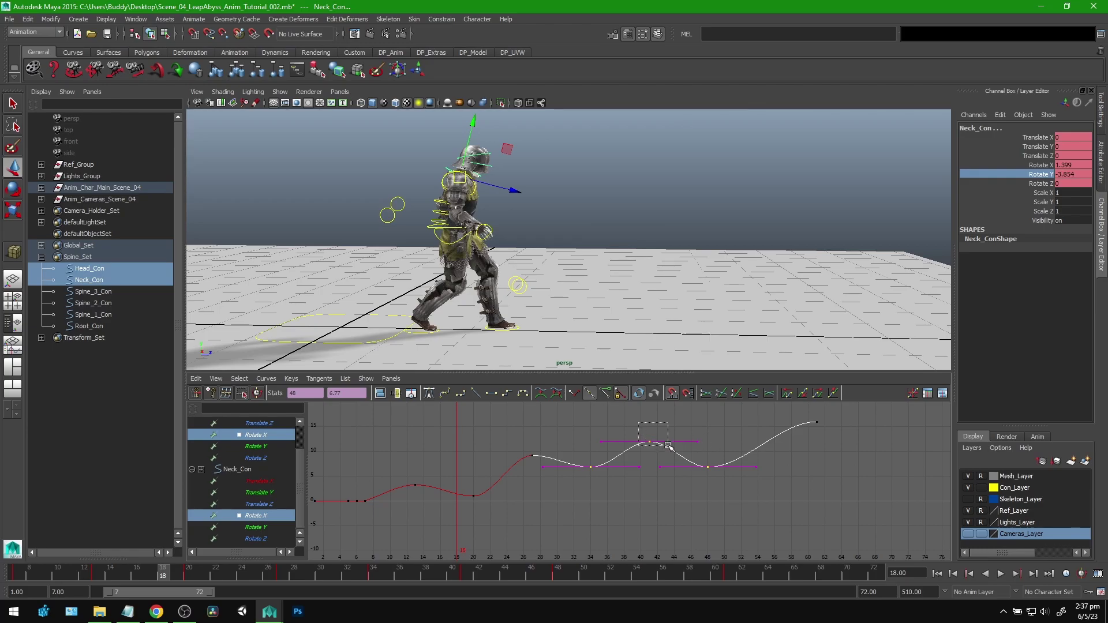
middle_click_drag(720, 450, 717, 438, "shift")
left_click(714, 463)
middle_click_drag(734, 506, 736, 495, "shift")
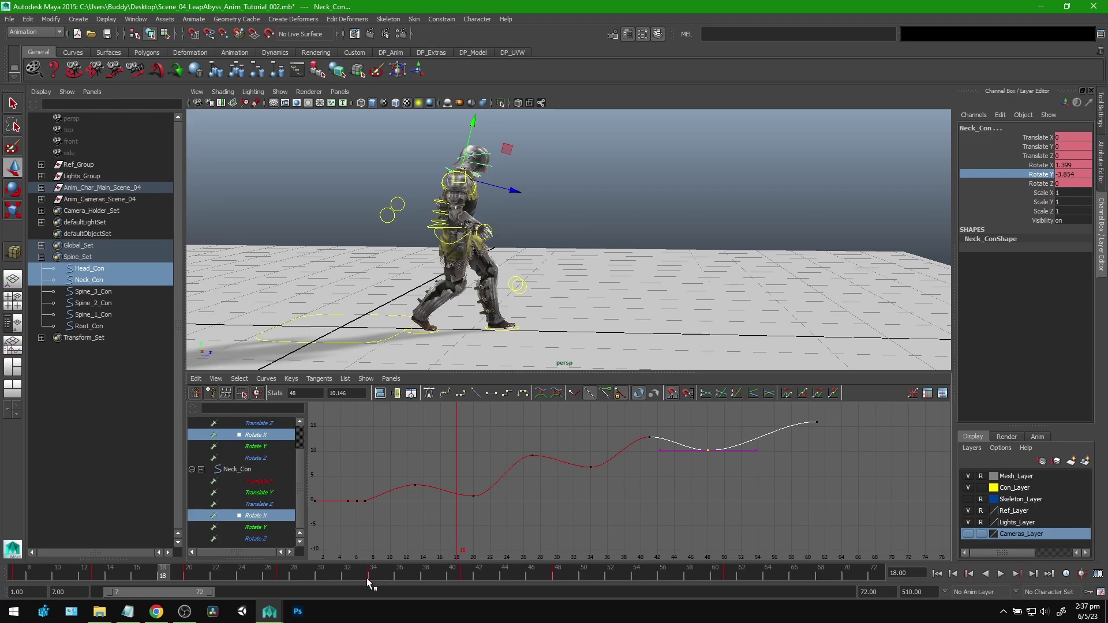
Lower the head and neck Rotate X keys from frame 27 to 48 in stages, bringing frame 48 to about 9.4.
key("alt+v")
left_click_drag(323, 578, 15, 576)
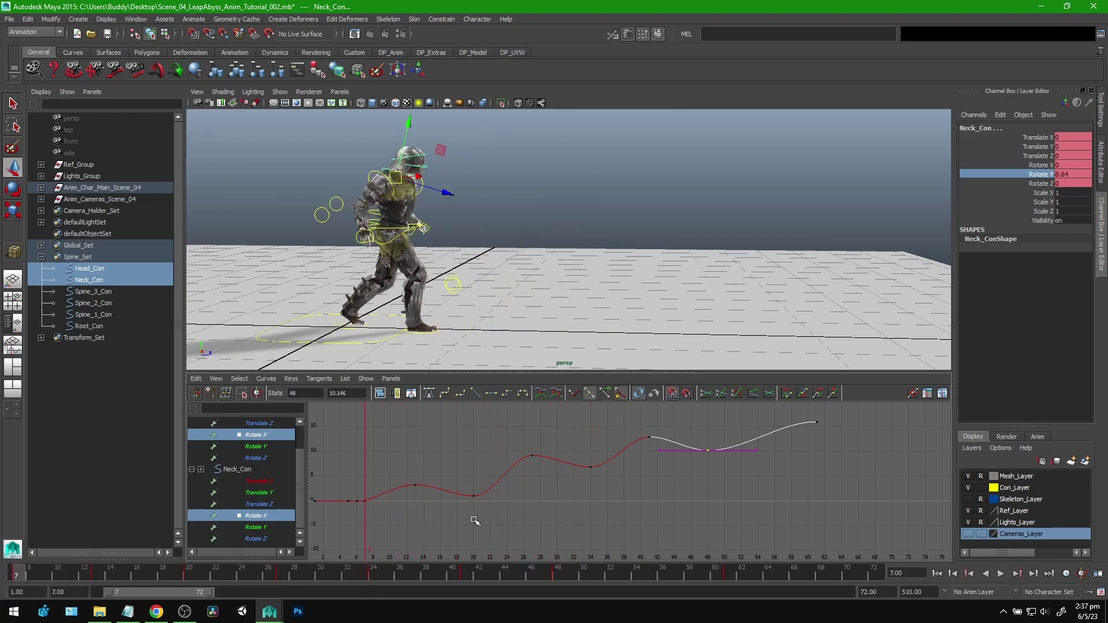
left_click_drag(426, 508, 436, 504)
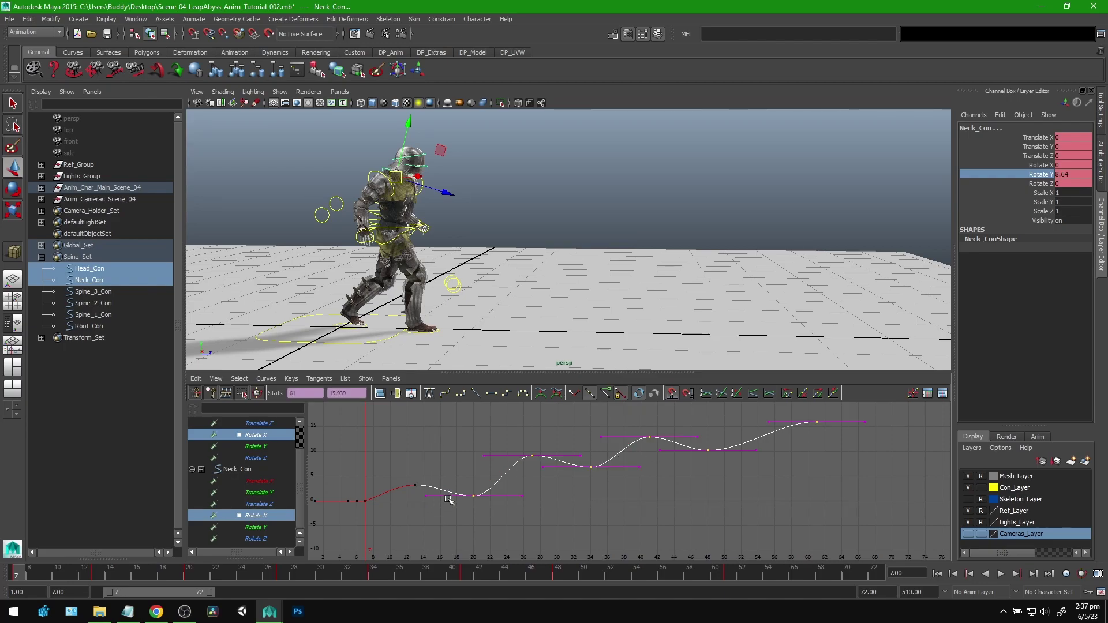
left_click_drag(636, 489, 512, 423)
middle_click_drag(576, 420, 575, 430, "shift")
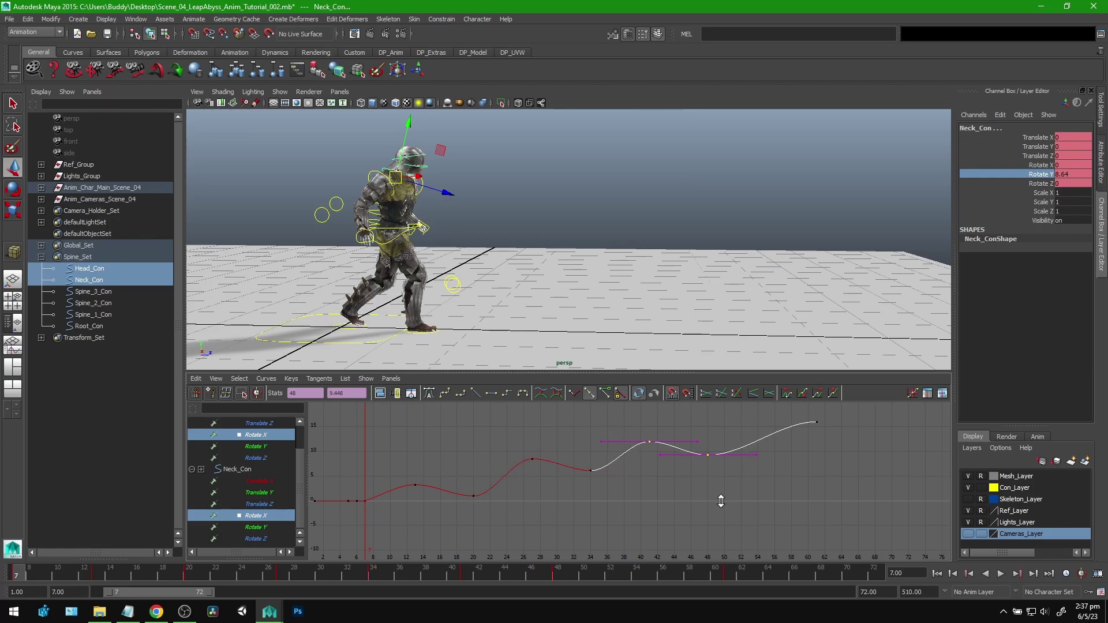
Raise the head and neck Rotate X key at frame 48 to 10.961 and play back the walk from the front side.
left_click_drag(39, 580, 558, 577)
mouse_move(722, 495)
middle_mouse_down("shift")
mouse_move(722, 479)
mouse_move(721, 490)
middle_mouse_up("shift")
left_click_drag(403, 572, 494, 574)
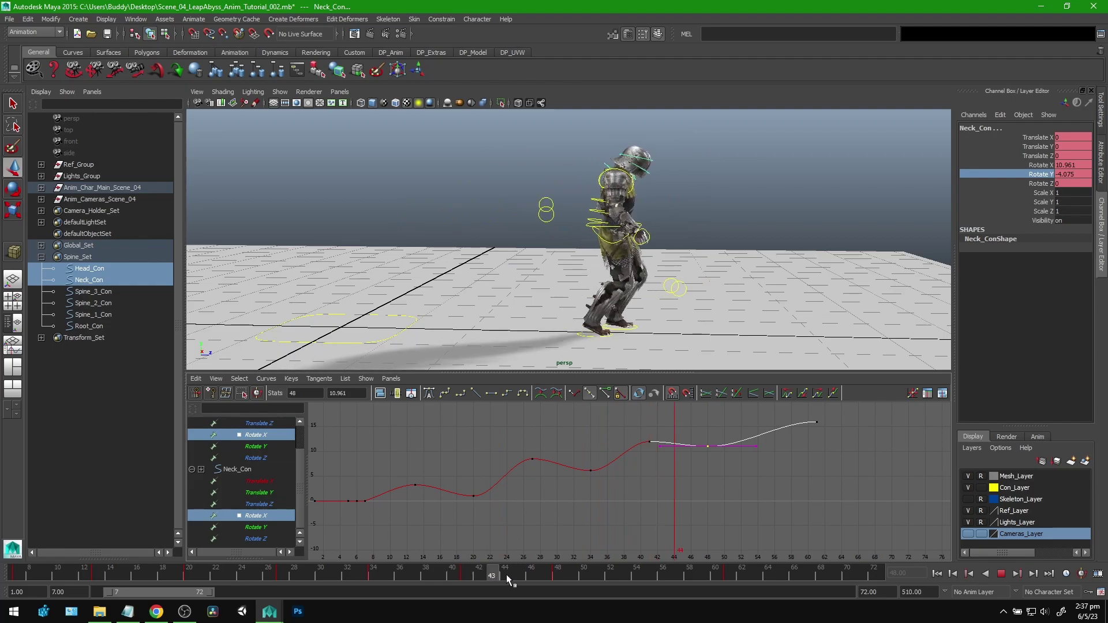
left_click(1002, 575)
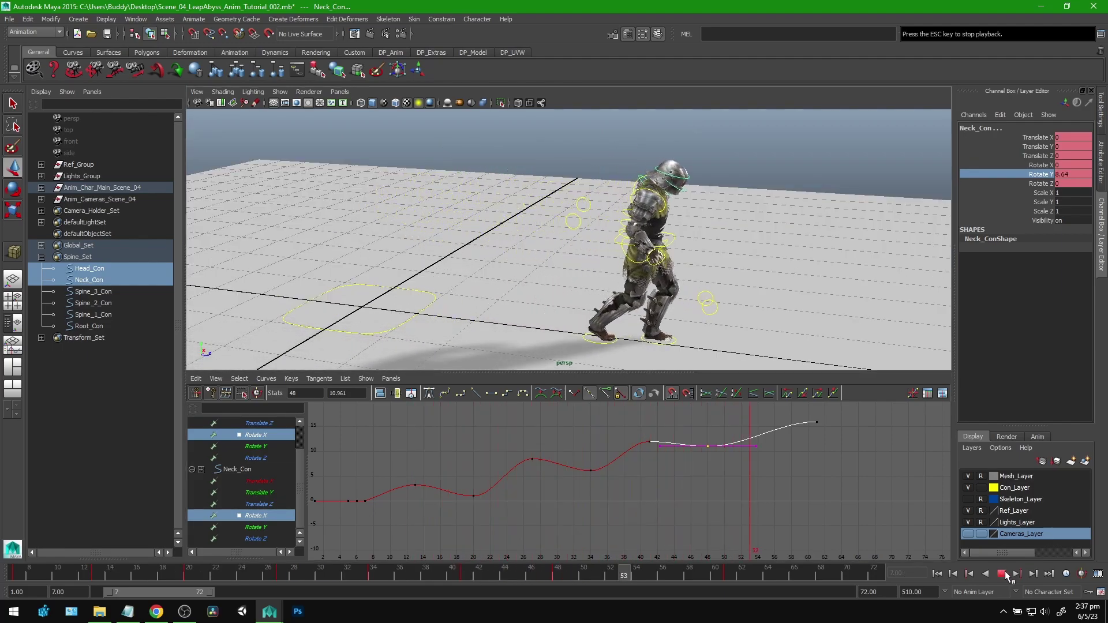
left_click_drag(735, 282, 697, 274, "alt")
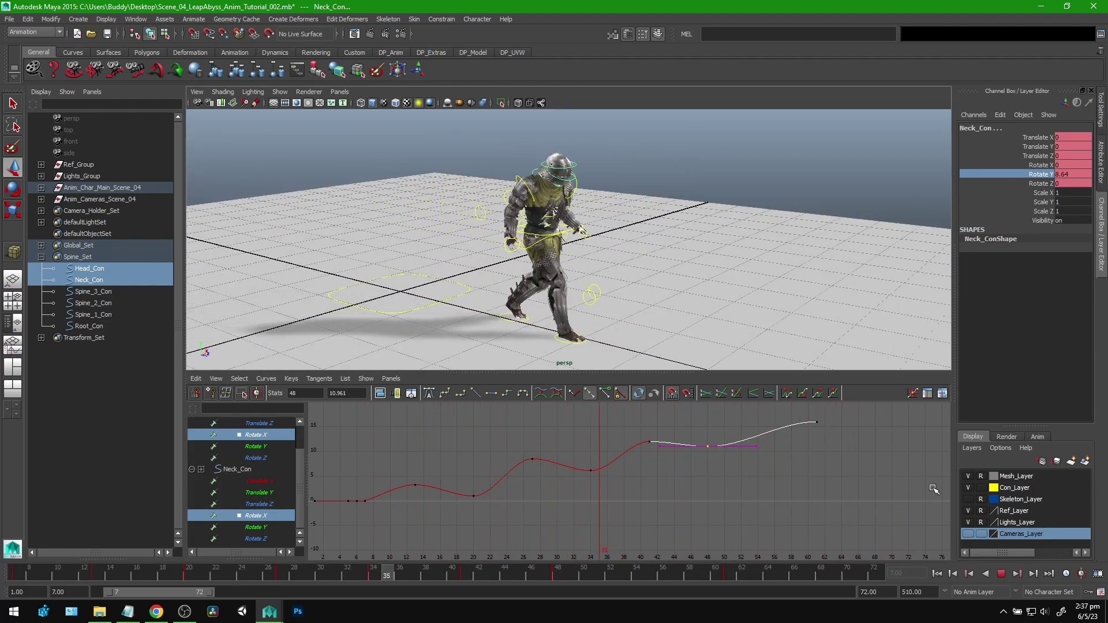
key("Escape")
mouse_move(254, 570)
left_mouse_down()
mouse_move(15, 575)
mouse_move(255, 576)
left_mouse_up()
Lower the head and neck Rotate X keys at frames 27 to 48 together by about 0.7, put frame 20 at 0.832, and review the playback.
left_click_drag(503, 436, 755, 499)
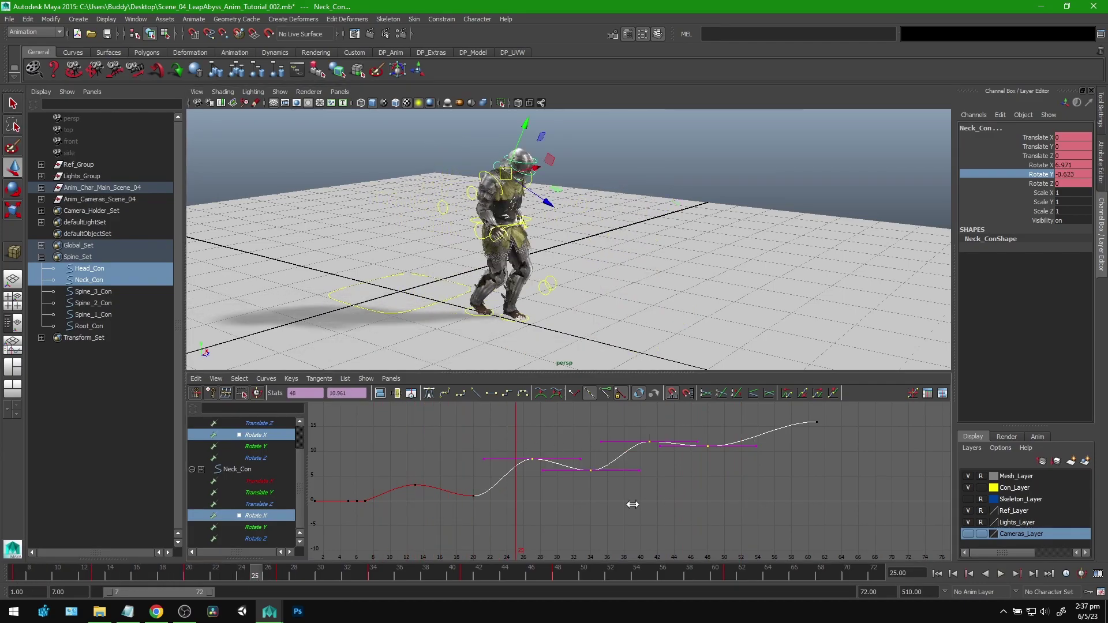
middle_click_drag(649, 489, 647, 500, "shift")
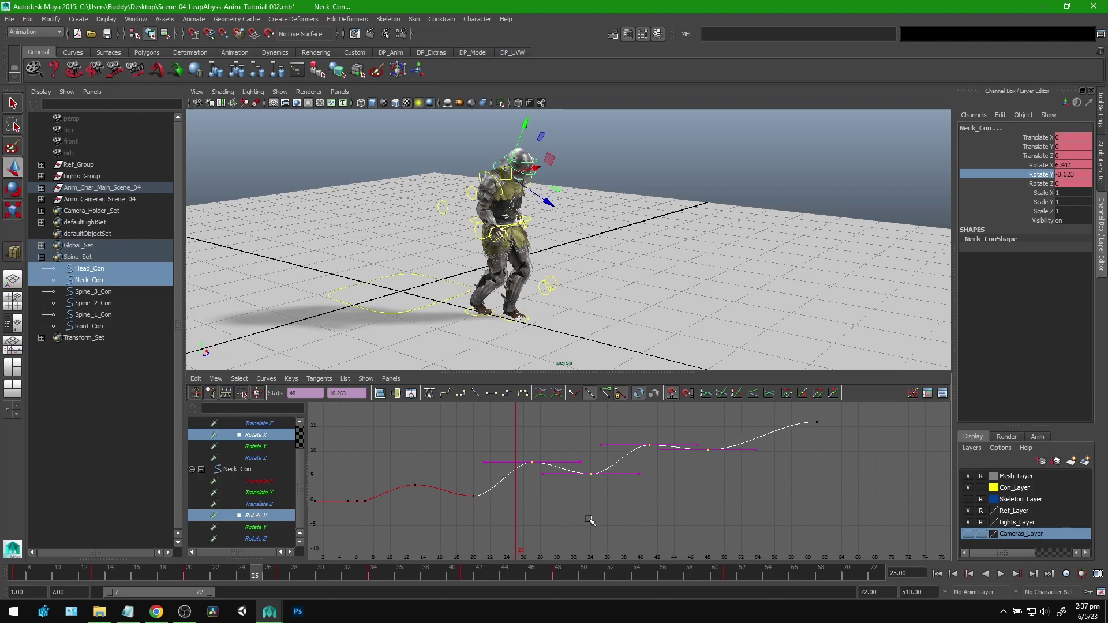
left_click_drag(497, 527, 449, 472)
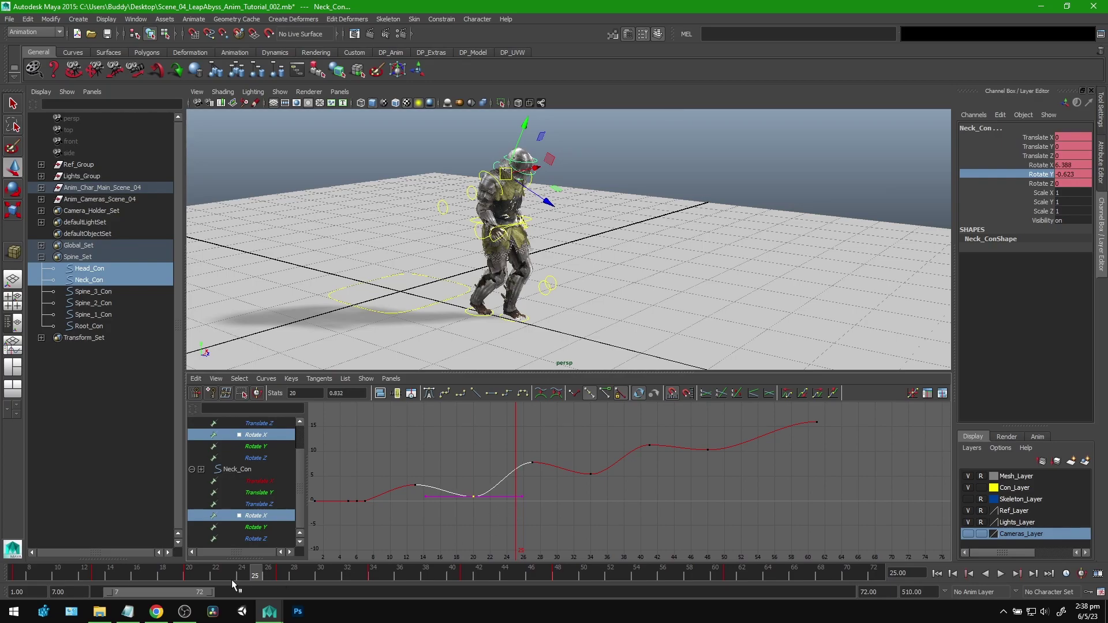
key("alt+v")
left_click_drag(316, 576, 150, 577)
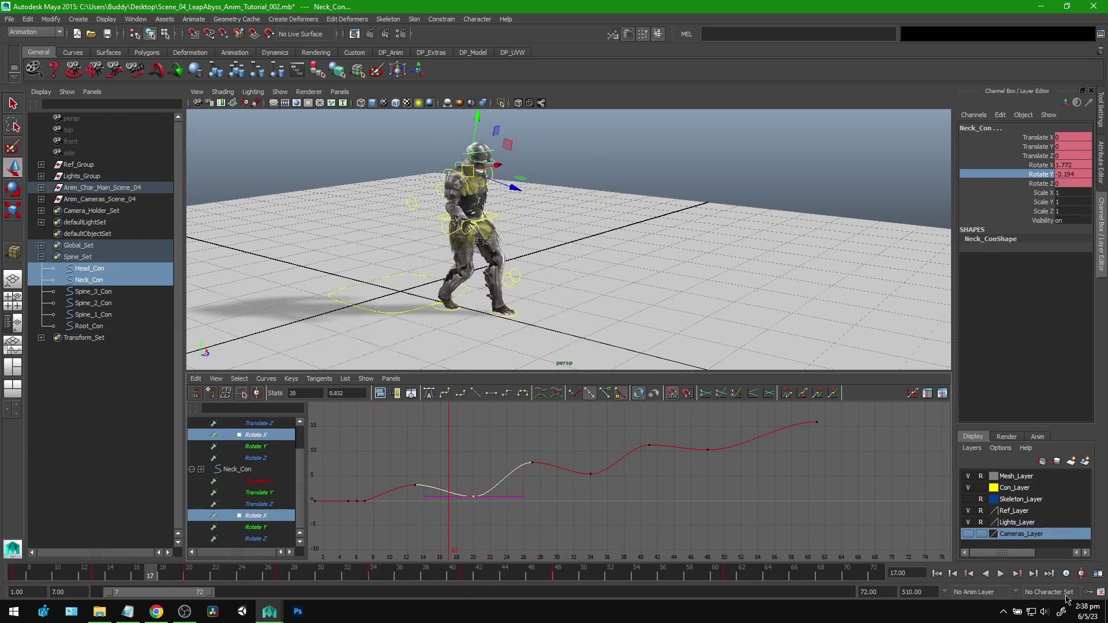
left_click(999, 574)
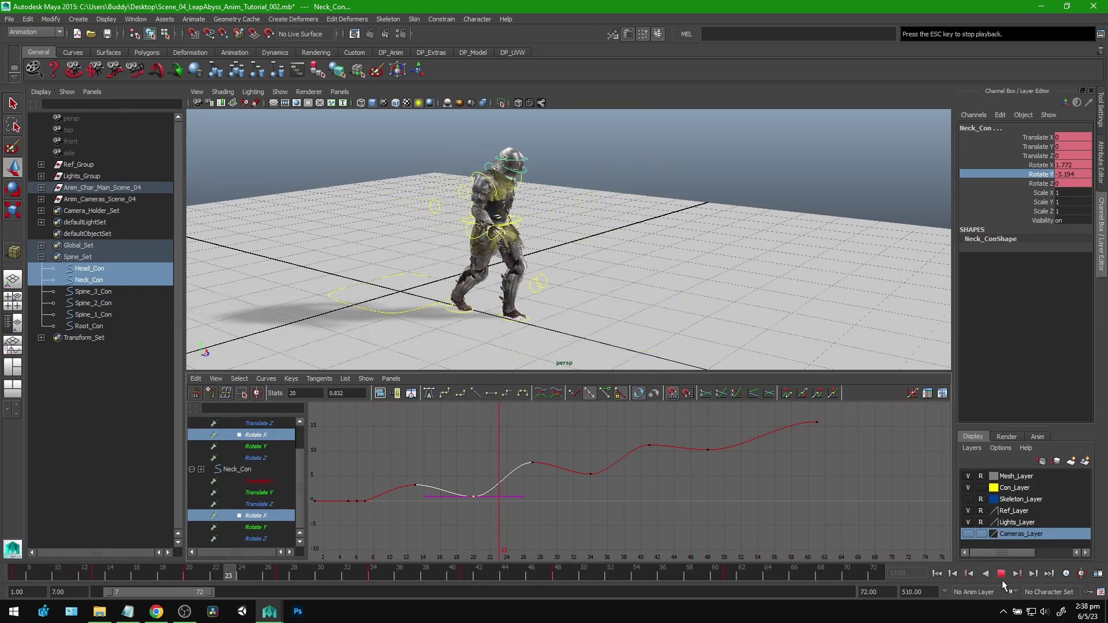
left_click(1002, 580)
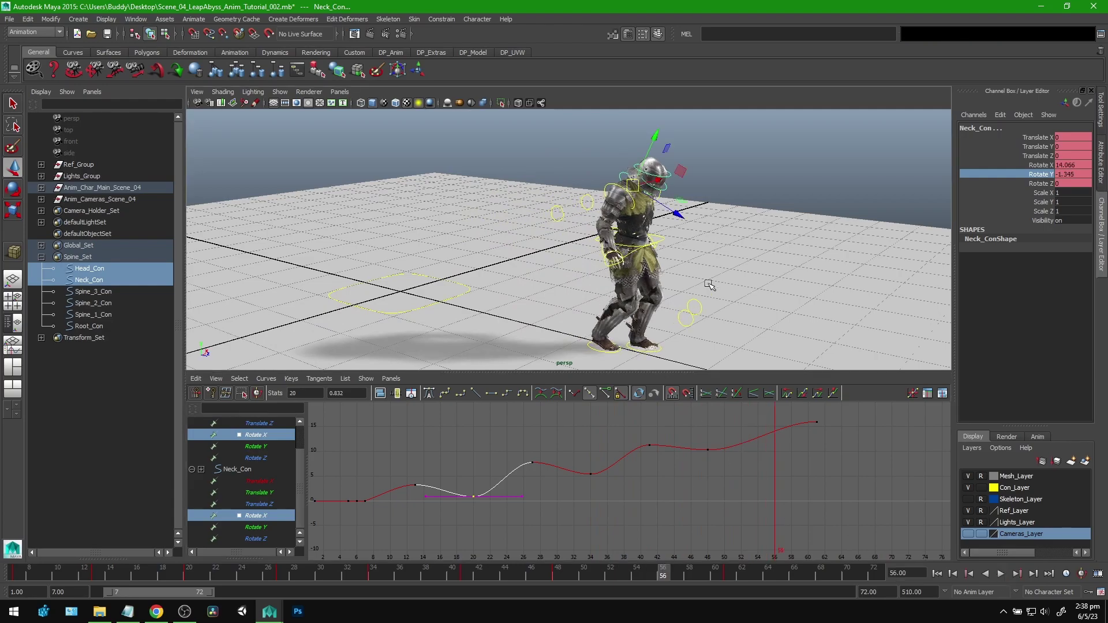
Examine the walk's upper-body twist from above the front and isolate the spine's Rotate Y curve.
left_click_drag(701, 294, 749, 269, "alt")
key("q")
right_click_drag(649, 289, 802, 277, "alt")
middle_click_drag(802, 277, 743, 254, "alt")
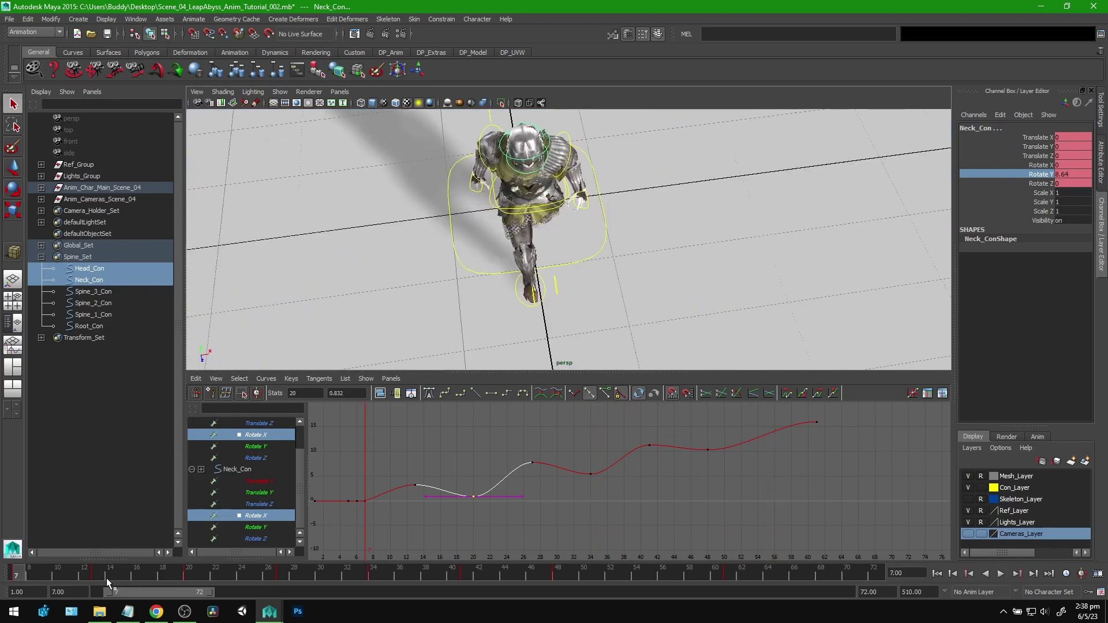
left_click_drag(26, 576, 168, 569)
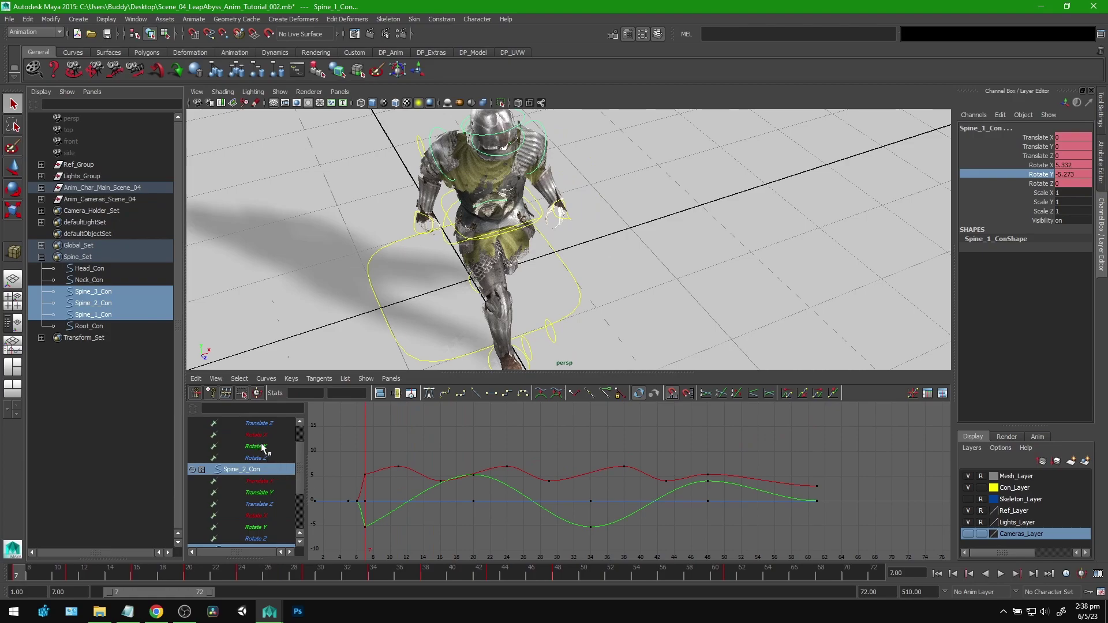
left_click(262, 447)
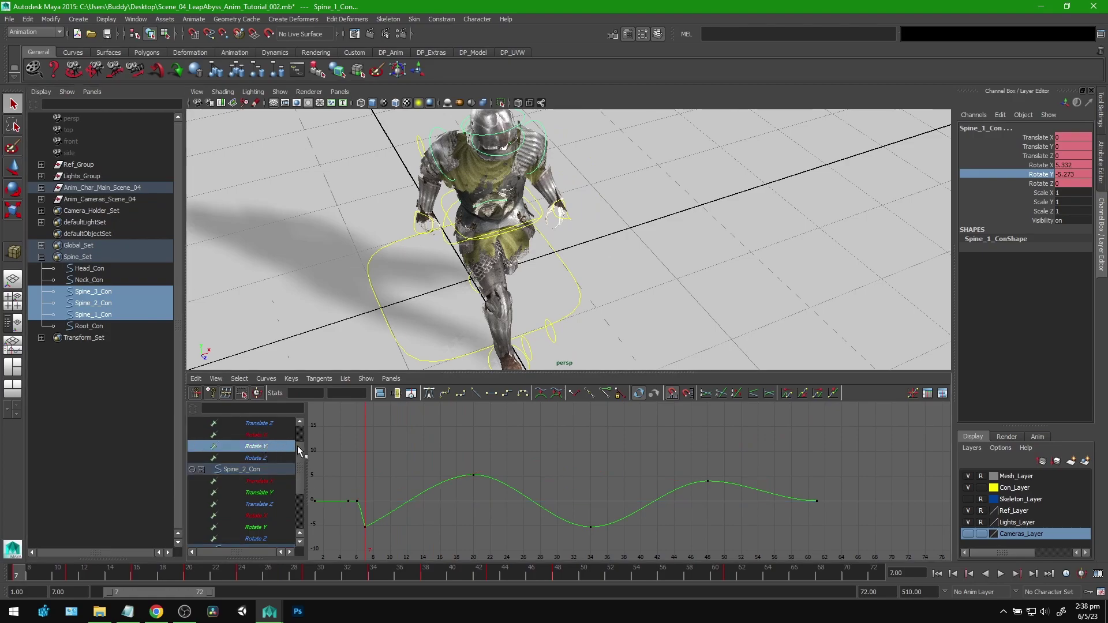
Try rotating the root control about Y by about -8.3 at frame 7.
left_click(88, 326)
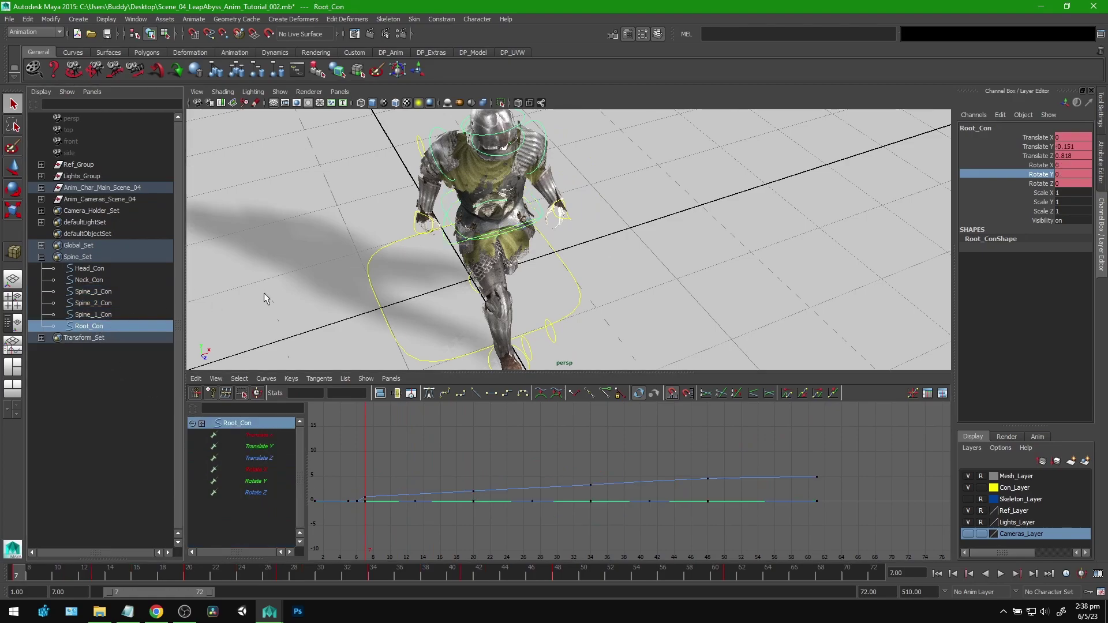
key("e")
left_click_drag(517, 230, 514, 232)
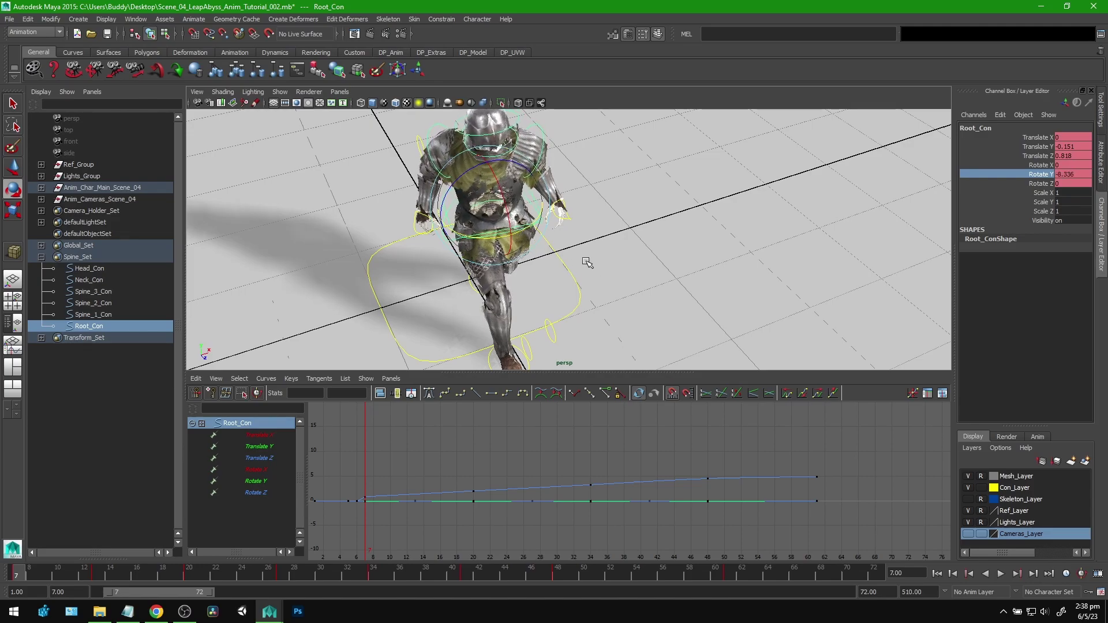
key("ctrl+z")
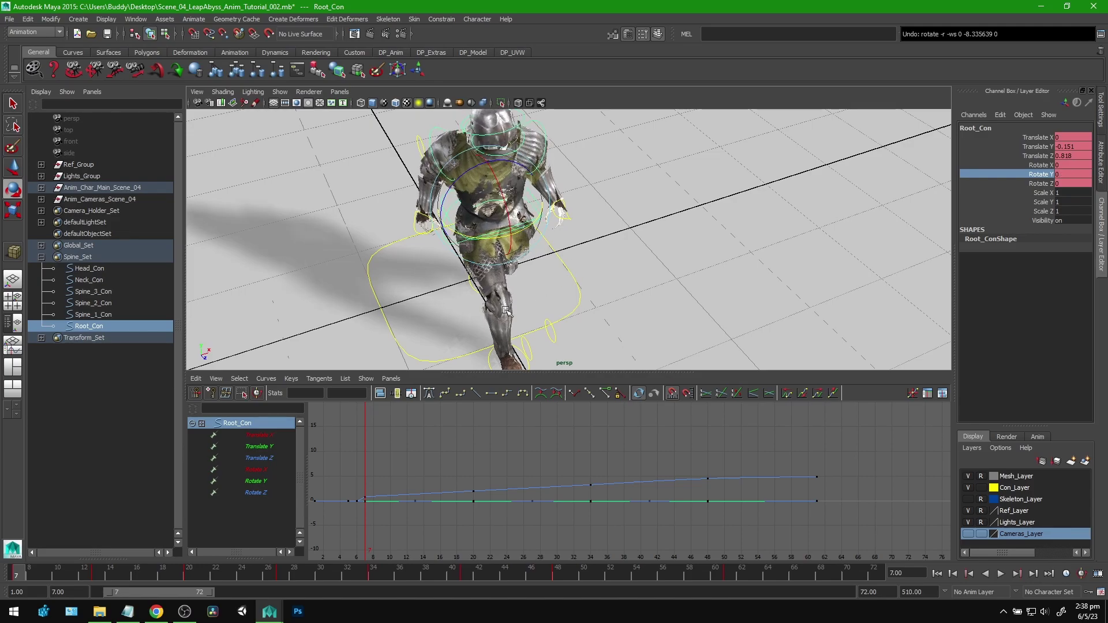
Show the Rotate Y curves of the three spine controls and the root control together in the graph.
left_click(109, 291, "shift")
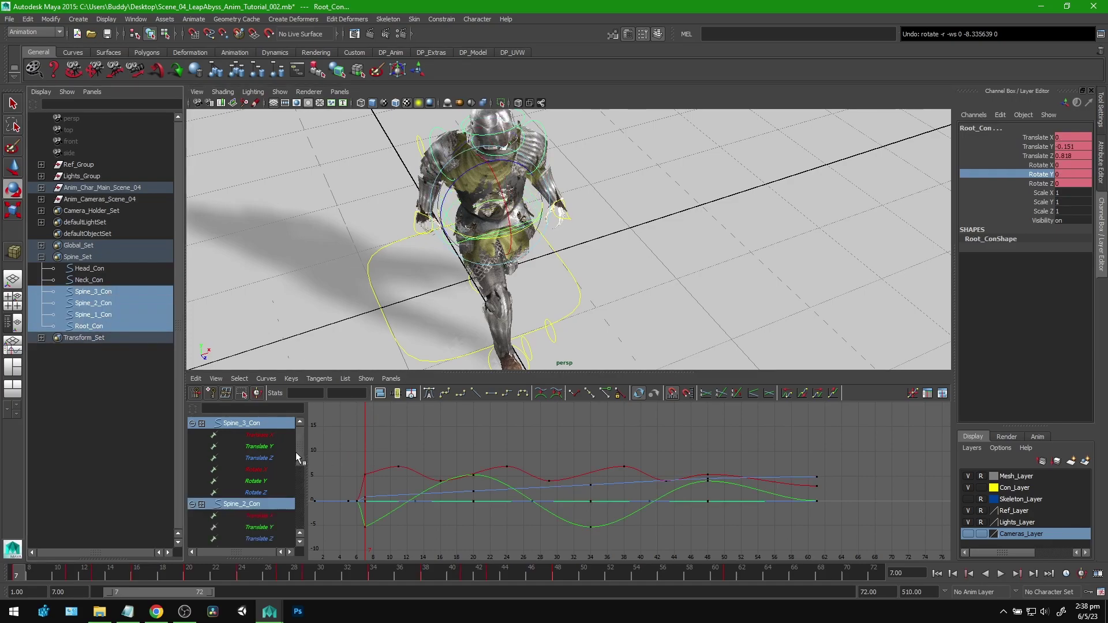
left_click(275, 479)
left_click_drag(299, 456, 297, 485)
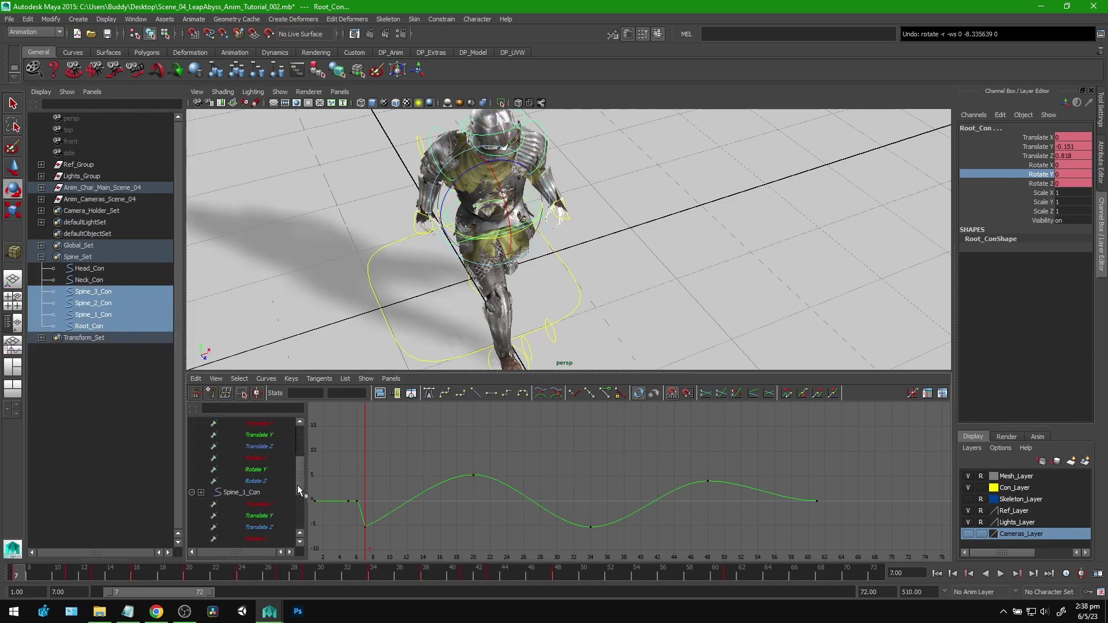
middle_click_drag(447, 500, 470, 470, "alt")
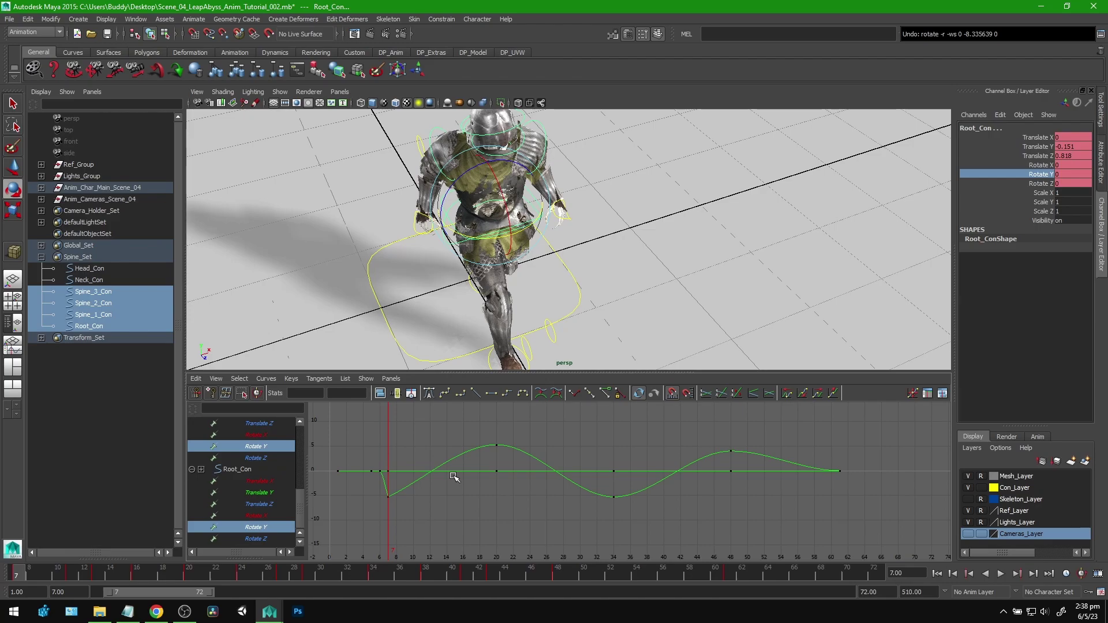
Lower the root's Rotate Y keys at frames 7 and 34 to about -2.5 and raise those at frames 20 and 48 to 1.514.
left_click_drag(383, 480, 382, 480)
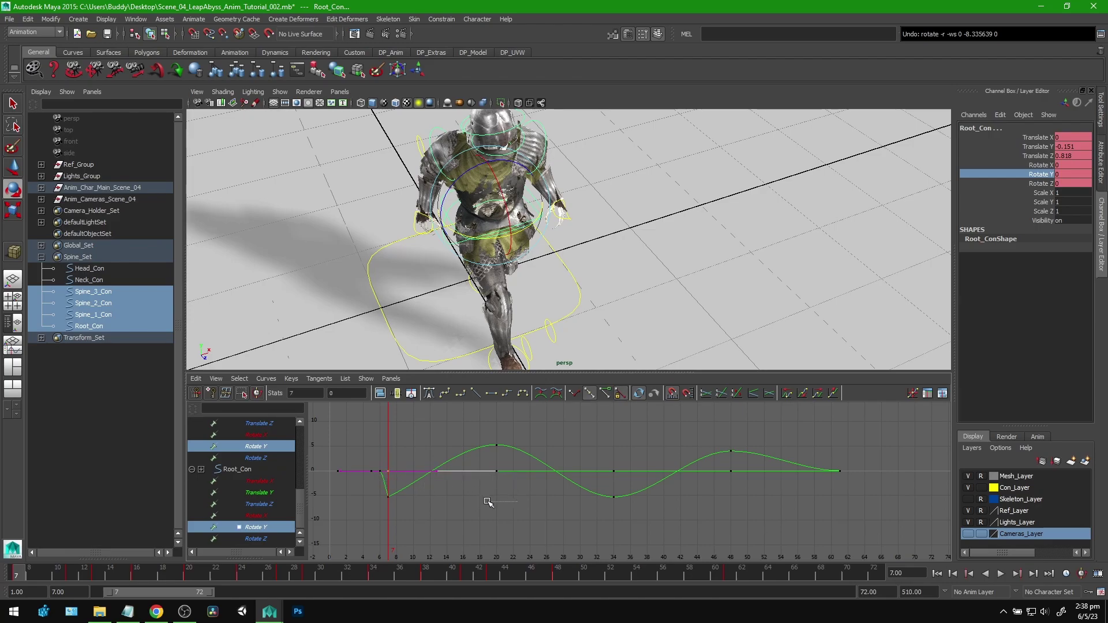
left_click_drag(578, 458, 635, 480)
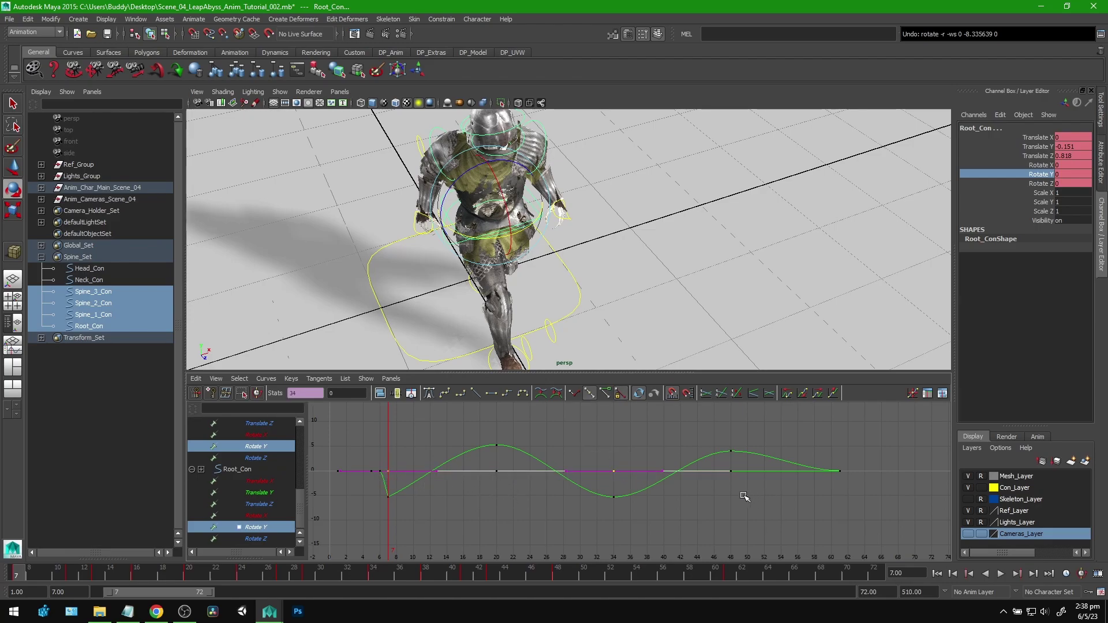
key("w")
mouse_move(608, 444)
middle_mouse_down("shift")
mouse_move(591, 462)
mouse_move(598, 447)
middle_mouse_up("shift")
left_click_drag(483, 456, 482, 455)
left_click_drag(758, 503, 715, 461, "shift")
middle_click_drag(662, 537, 663, 531, "shift")
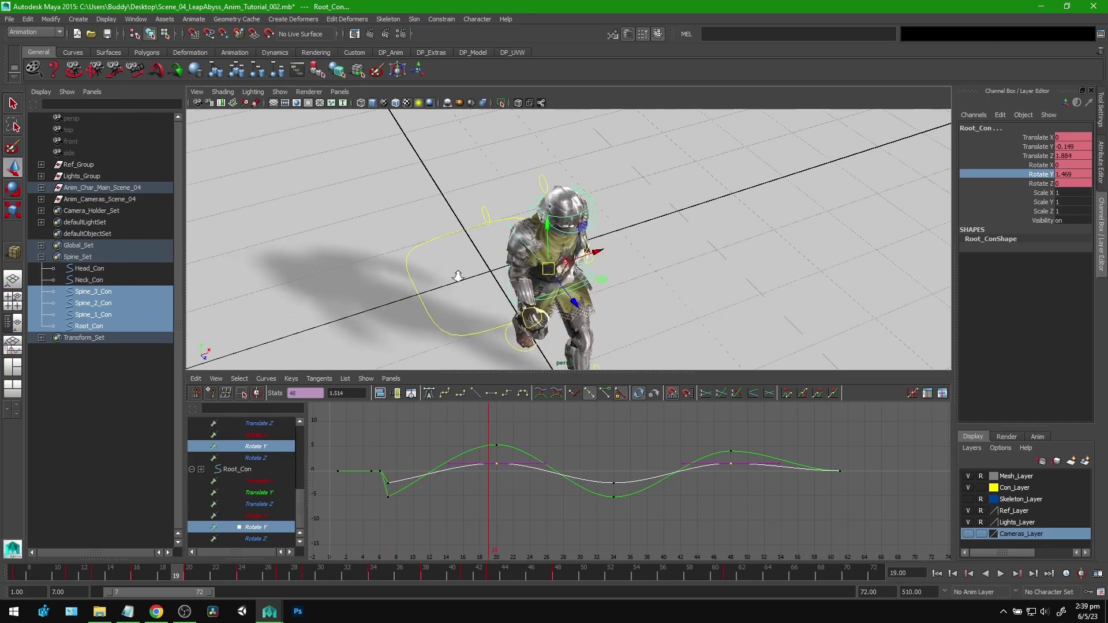
Play and scrub the walk from overhead, examining how the root twist works with the spine.
left_click_drag(458, 277, 462, 225, "alt")
left_click_drag(726, 308, 710, 348, "alt")
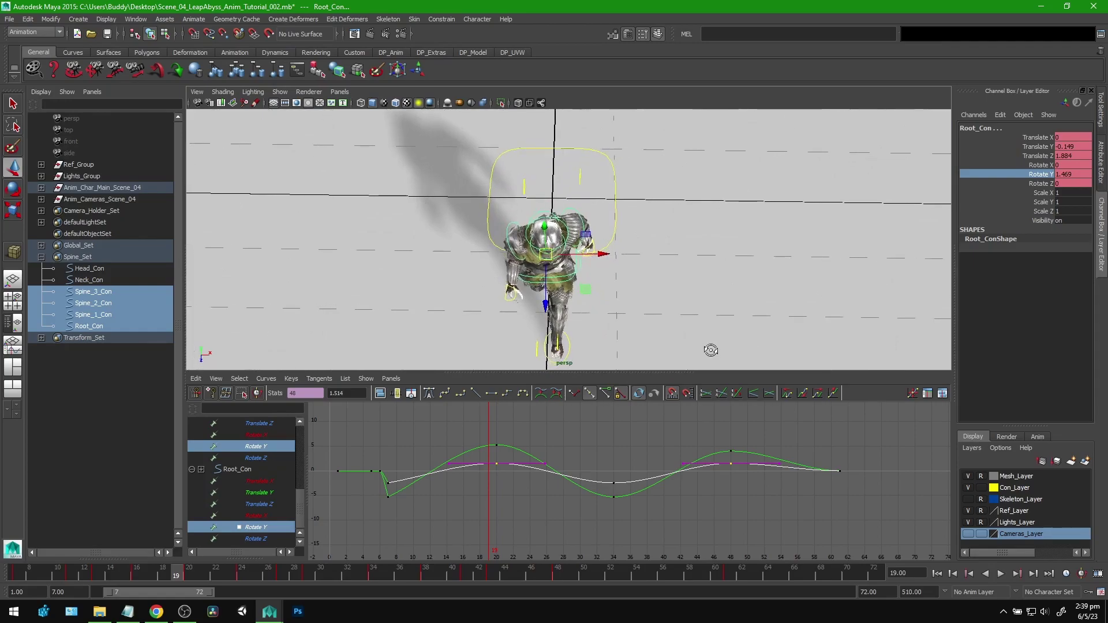
left_click(1001, 574)
left_click(1002, 576)
left_click_drag(297, 576, 176, 572)
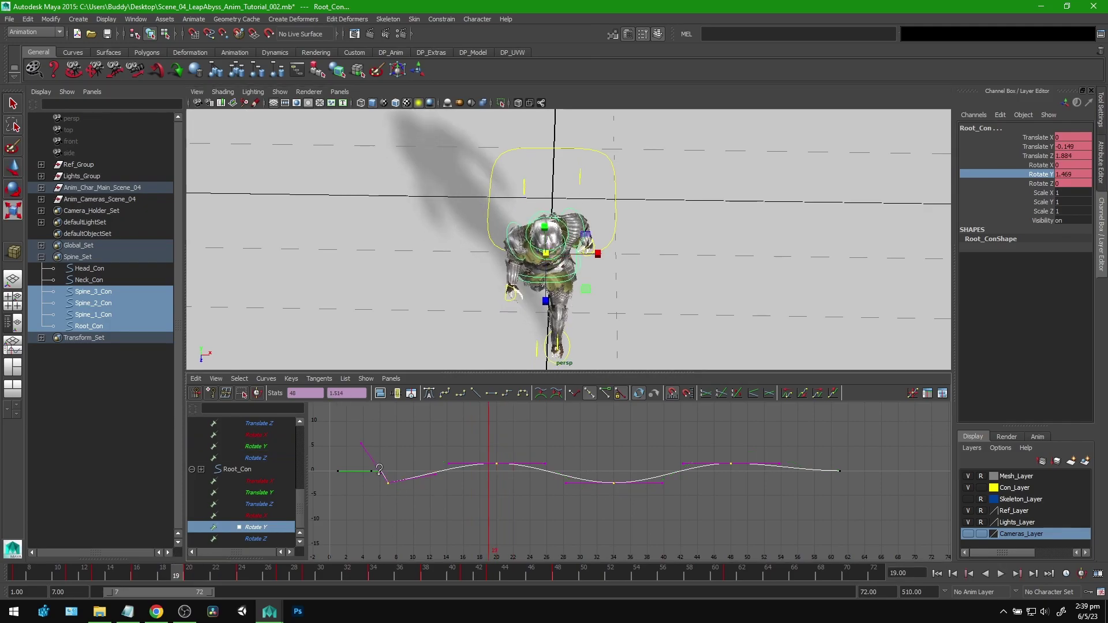
Invert the root's Rotate Y keys from frame 7 to 48, putting frame 48 at about -1.54, and play back the walk.
middle_click_drag(380, 471, 341, 551, "shift")
key("alt+v")
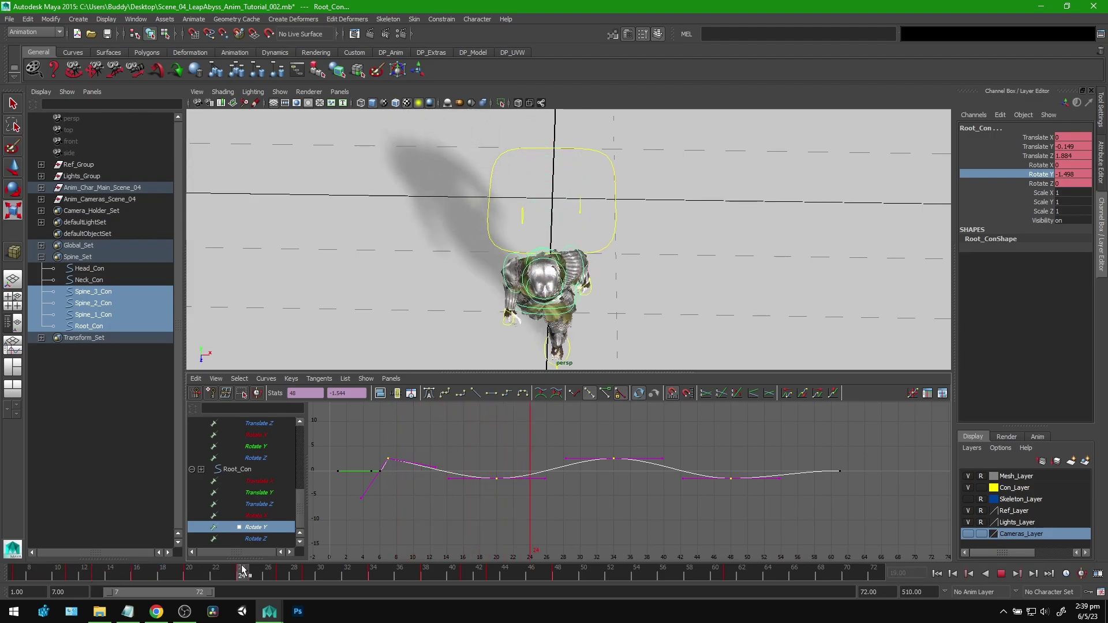
key("alt+v")
Select the hip control and try tilting it about Z by about 14.8 at frame 23.
left_click_drag(473, 358, 685, 242, "alt")
scroll(606, 243, "up", 5)
left_click(522, 246)
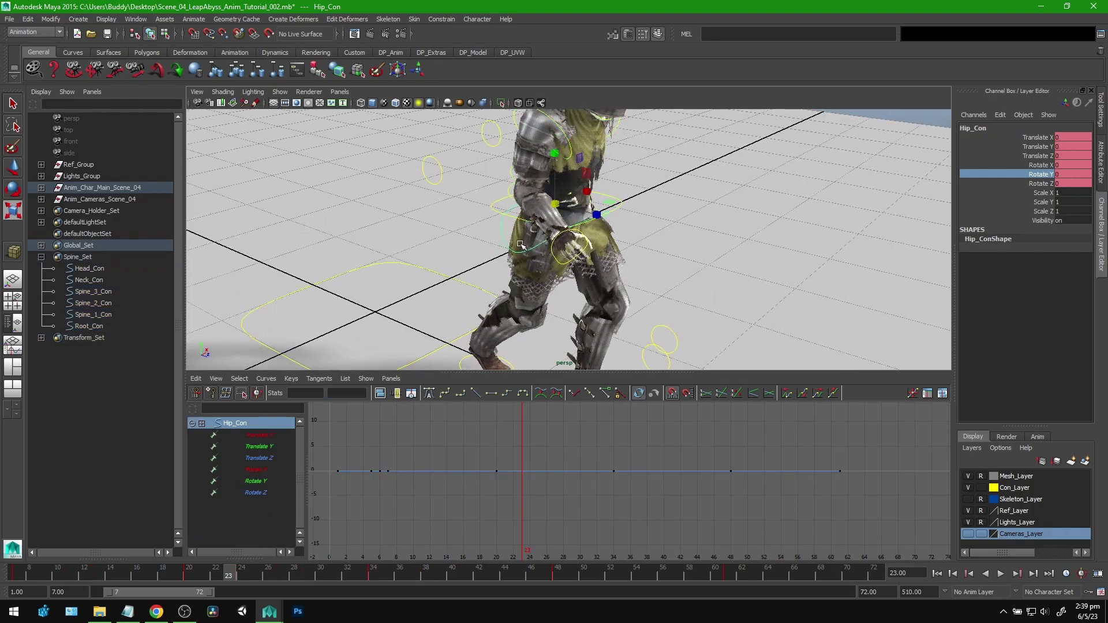
left_click_drag(521, 245, 607, 195, "alt")
key("e")
mouse_move(574, 161)
left_mouse_down()
mouse_move(583, 171)
mouse_move(576, 163)
left_mouse_up()
key("ctrl+z")
right_click_drag(534, 197, 549, 197, "alt")
scroll(550, 197, "up", 4)
scroll(561, 191, "down", 4)
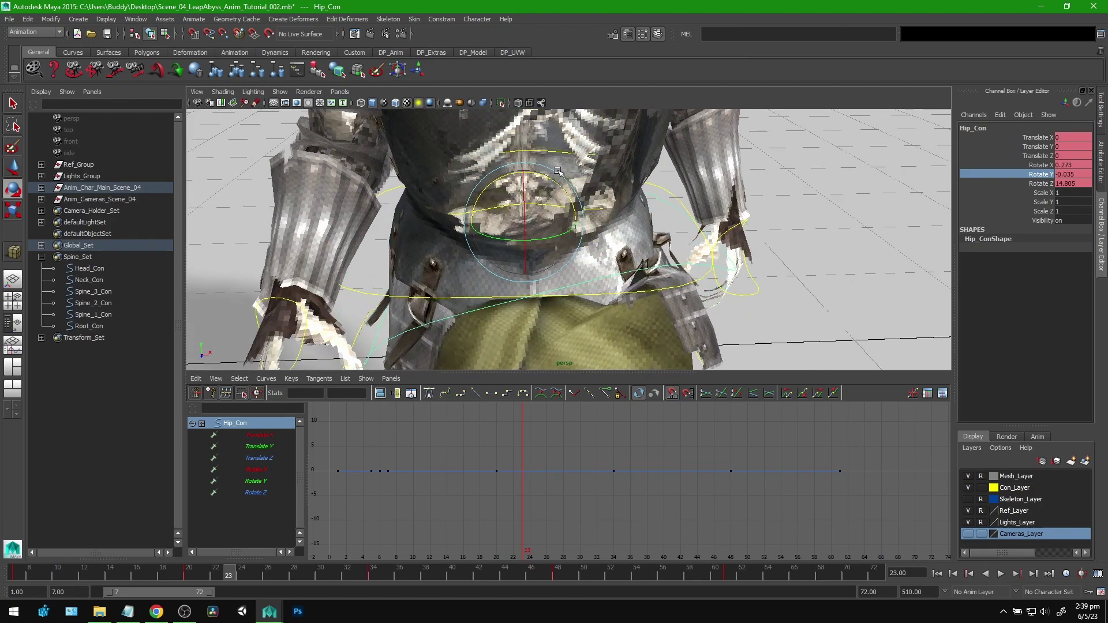
scroll(464, 240, "down", 3)
middle_click_drag(592, 249, 589, 214, "alt")
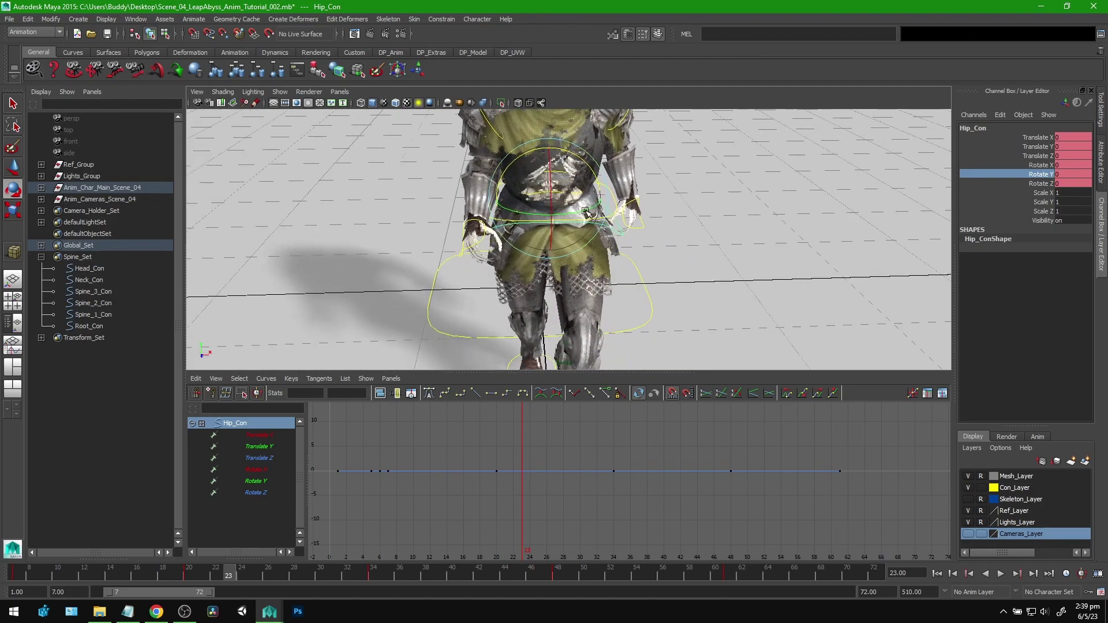
Try tilting the hip control about Z by about 20 at frame 23, viewing it from the side and back.
scroll(580, 209, "down", 5)
left_click_drag(577, 216, 545, 187, "alt")
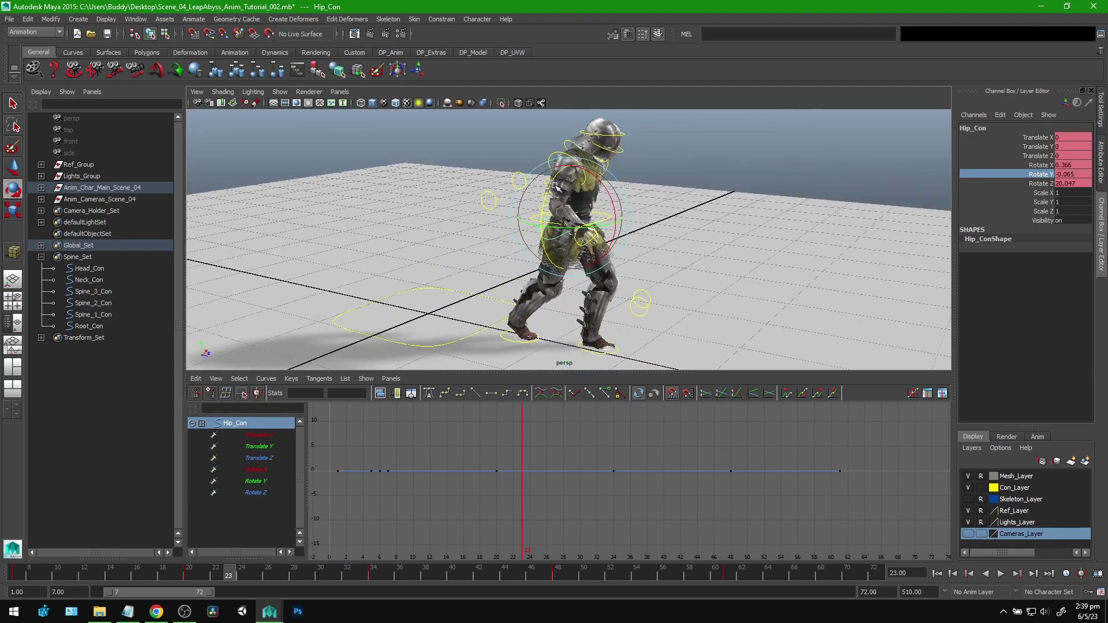
left_click_drag(583, 220, 664, 219, "alt")
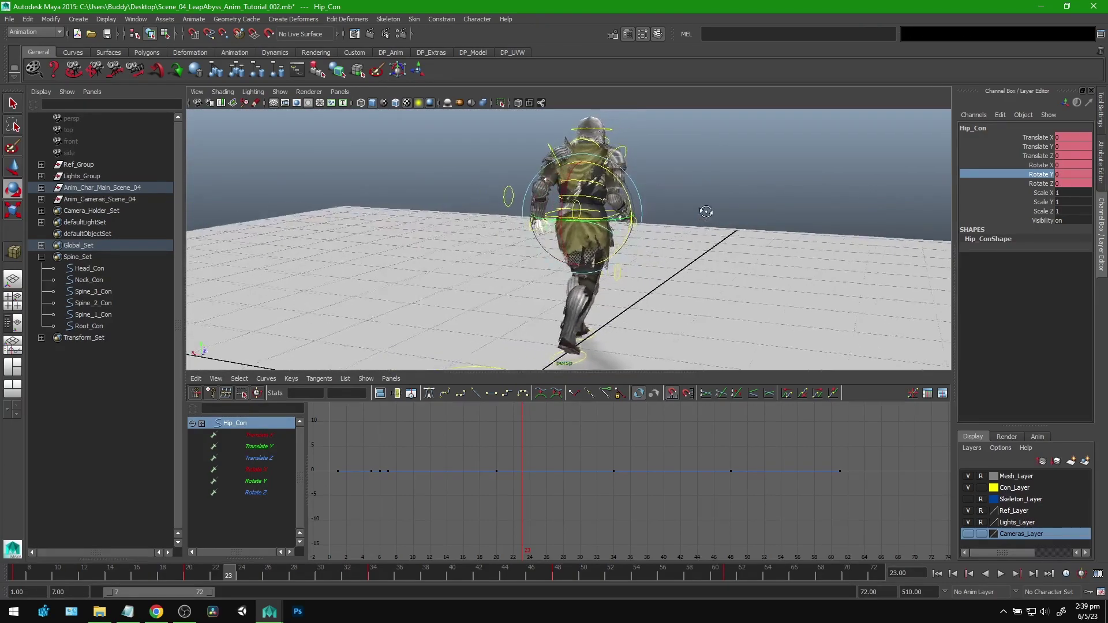
Go to frame 7 and examine the hips and planted leg from the side and front.
left_click_drag(231, 573, 16, 575)
left_click_drag(537, 330, 592, 306, "alt")
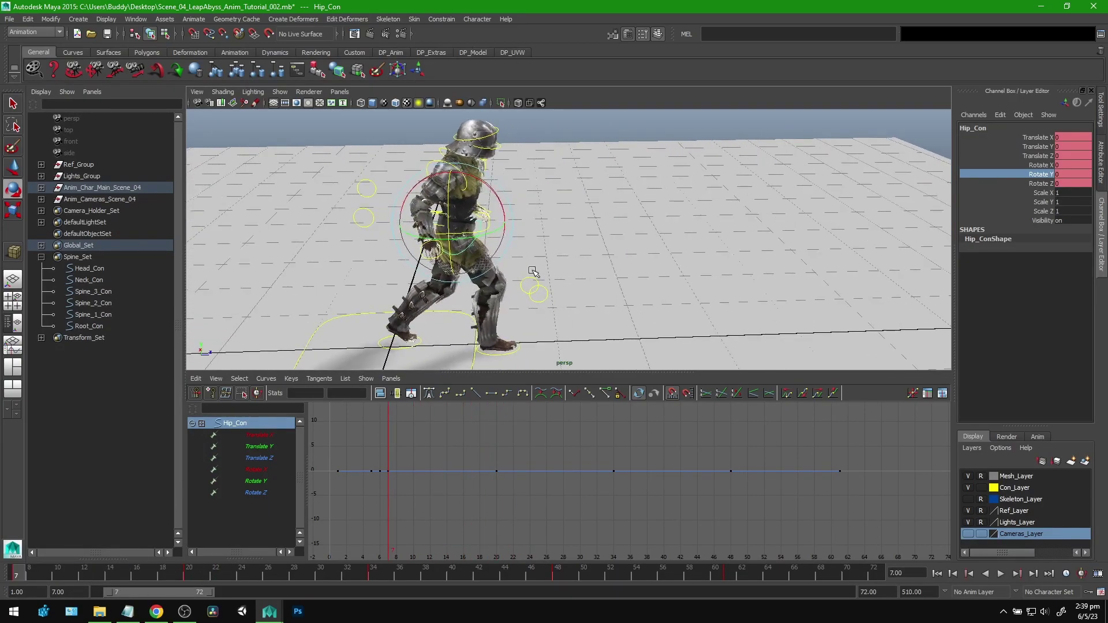
middle_click_drag(329, 239, 443, 235, "alt")
right_click_drag(491, 237, 703, 247, "alt")
left_click_drag(708, 263, 637, 270, "alt")
key("q")
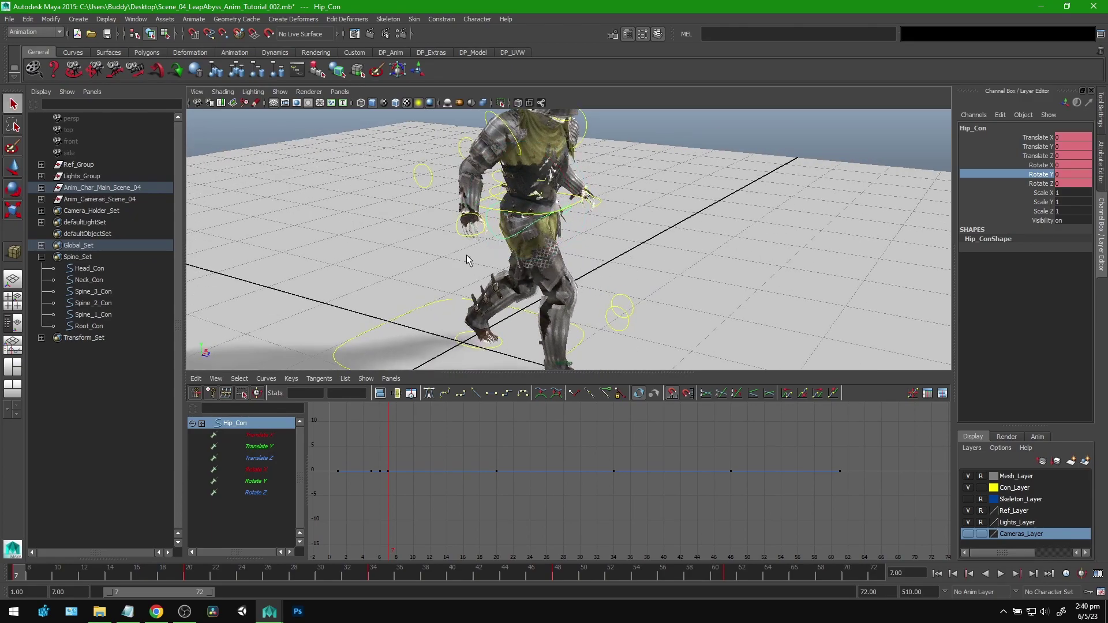
left_click_drag(571, 233, 638, 243, "alt")
right_click_drag(639, 242, 707, 248, "alt")
middle_click_drag(554, 237, 552, 254, "alt")
left_click_drag(82, 574, 5, 574)
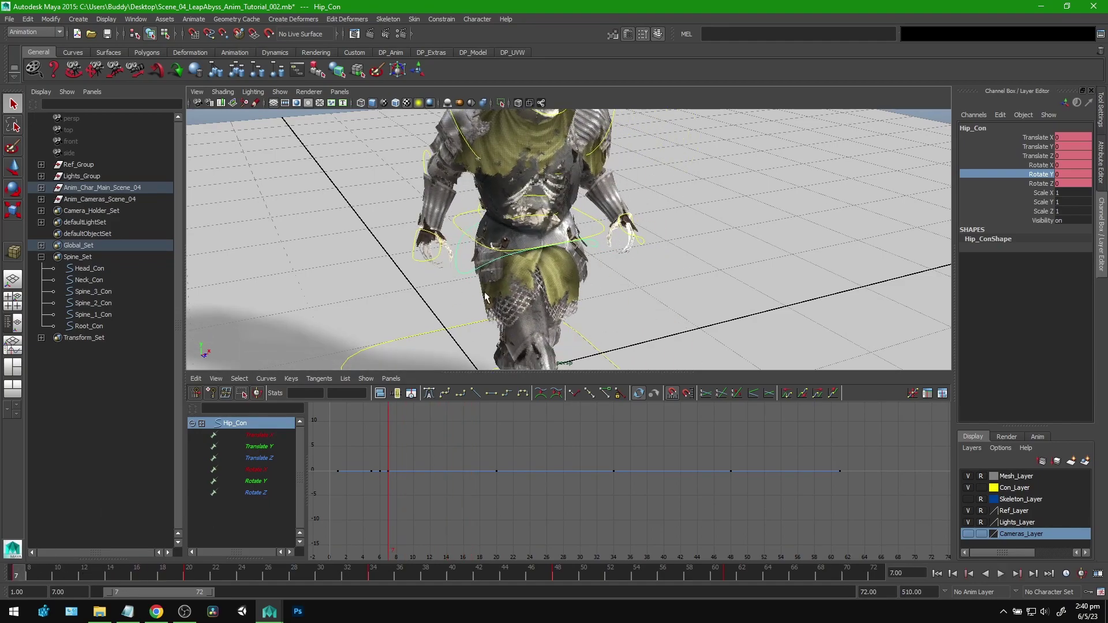
Examine the hips and full body from the front and side at frame 7, and select the root control.
scroll(666, 272, "down", 5)
scroll(559, 237, "up", 3)
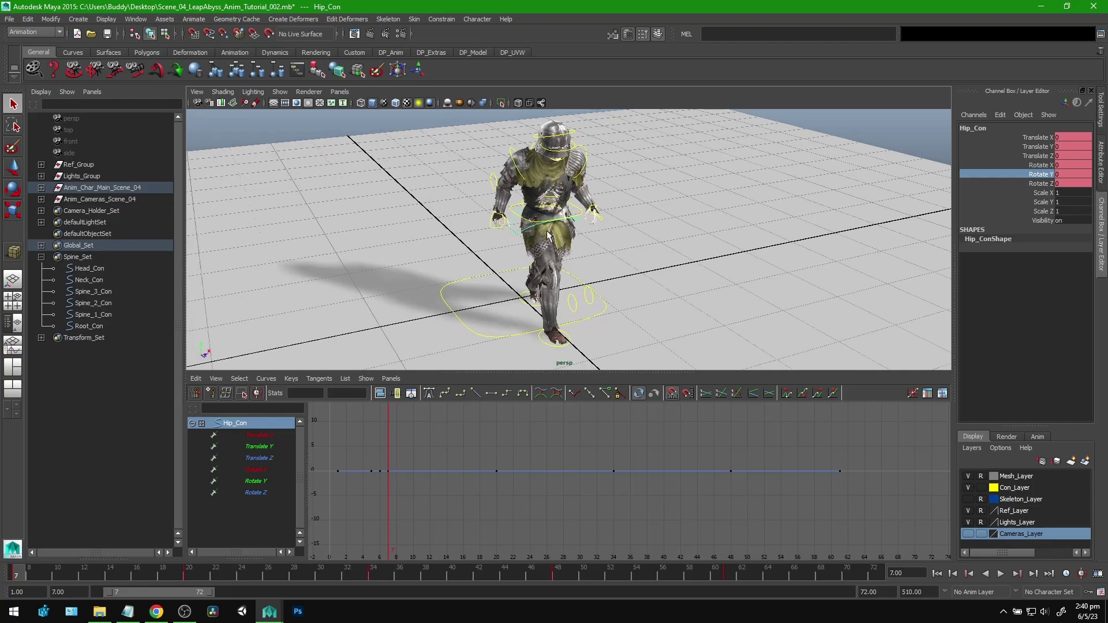
mouse_move(39, 570)
left_mouse_down()
mouse_move(388, 577)
mouse_move(16, 577)
left_mouse_up()
right_click_drag(512, 263, 698, 239, "alt")
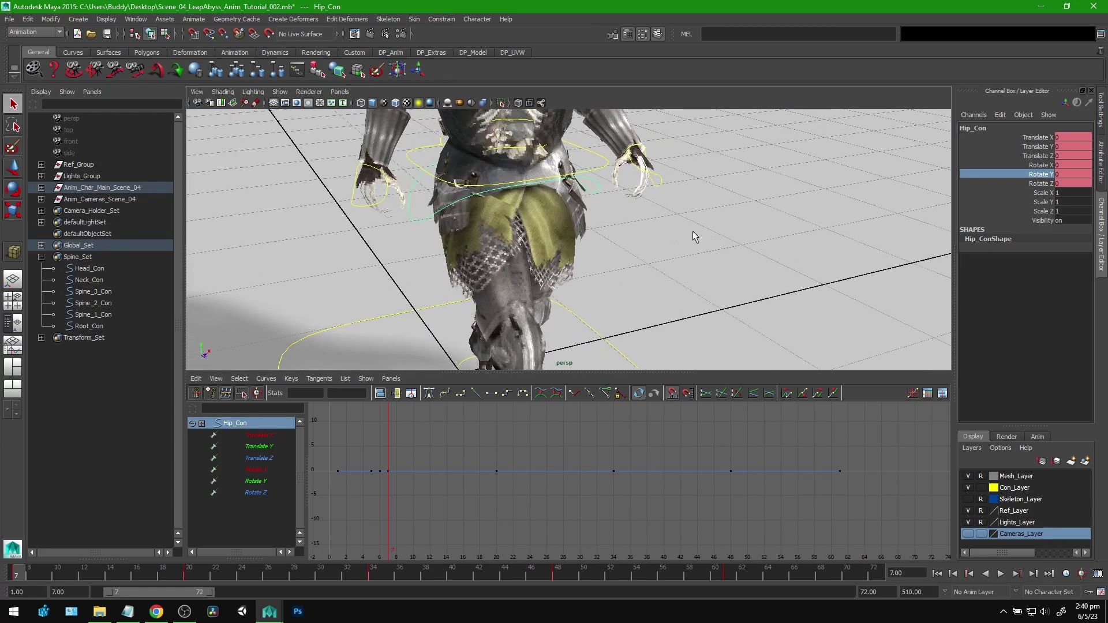
right_click_drag(762, 224, 612, 254, "alt")
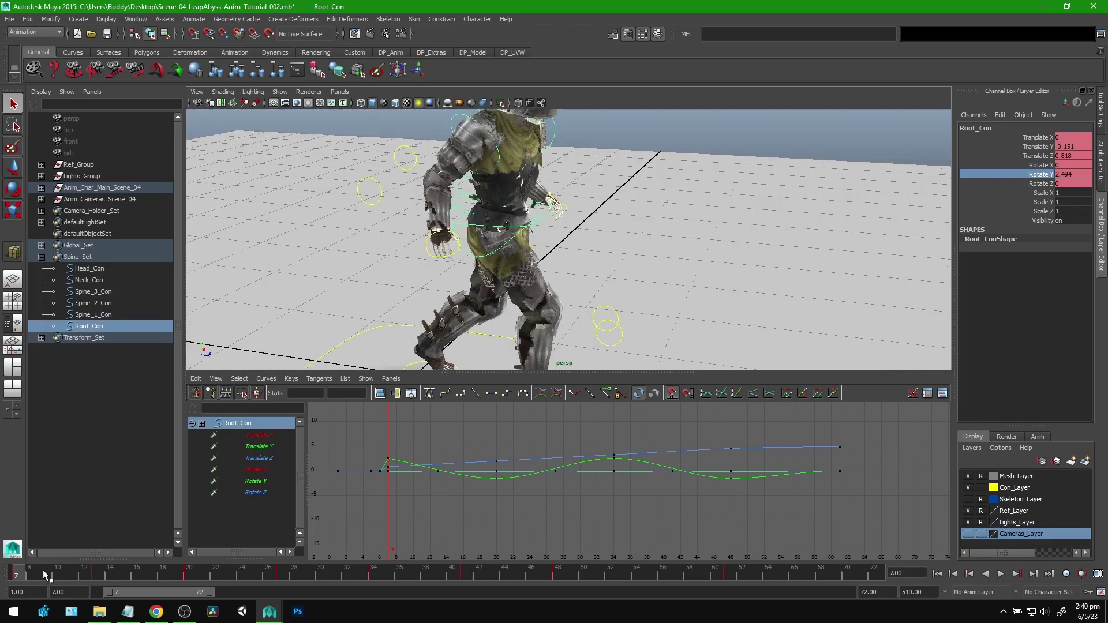
Scrub frames 7 to 20 and play back the walk, checking the body's motion from the side and back.
left_click_drag(42, 572, 183, 579)
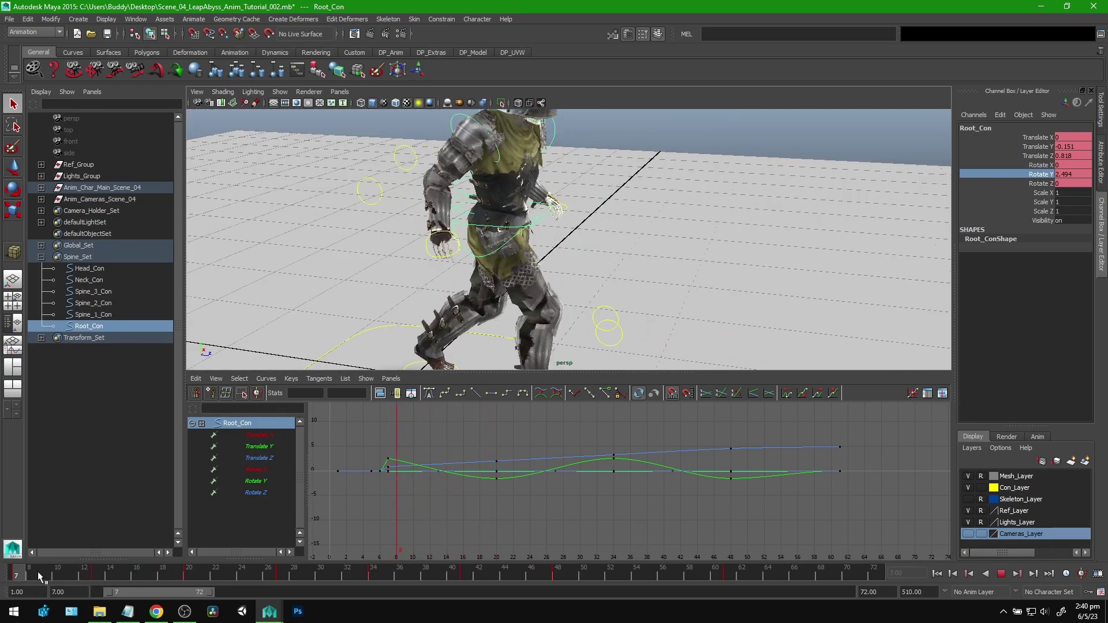
left_click_drag(175, 573, 103, 565)
left_click_drag(505, 277, 421, 185, "alt")
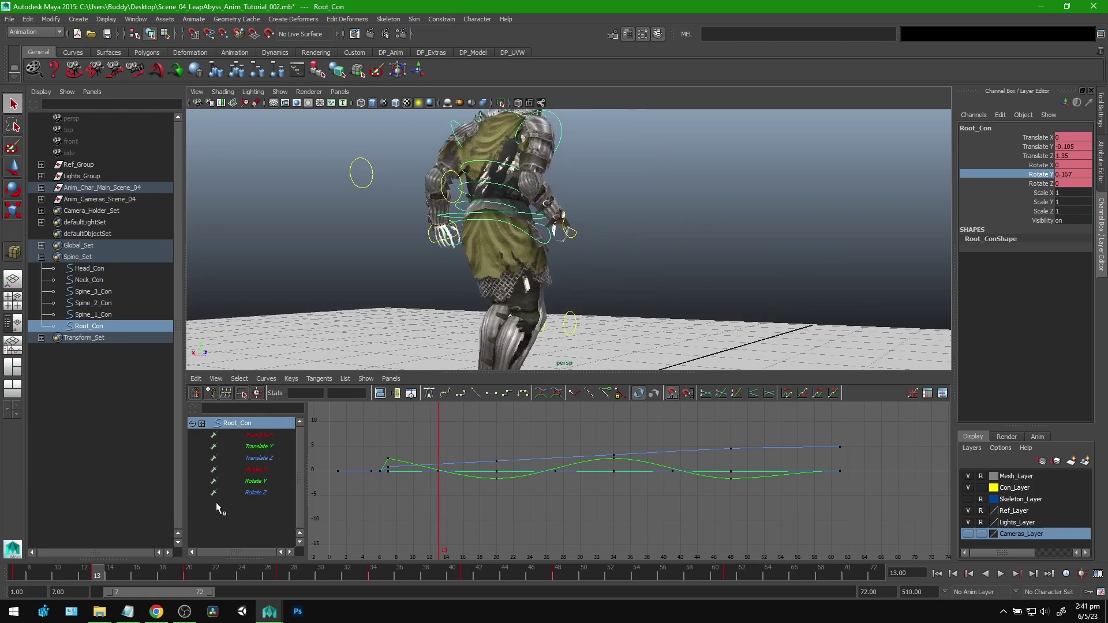
left_click_drag(108, 570, 225, 573)
key("alt+shift+v")
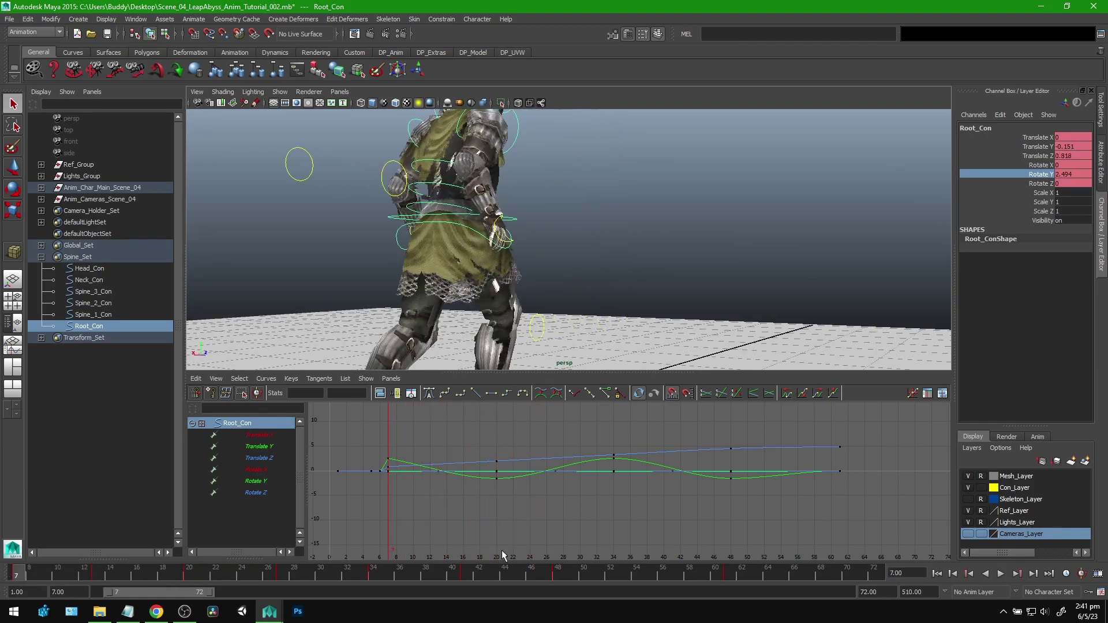
left_click(1001, 573)
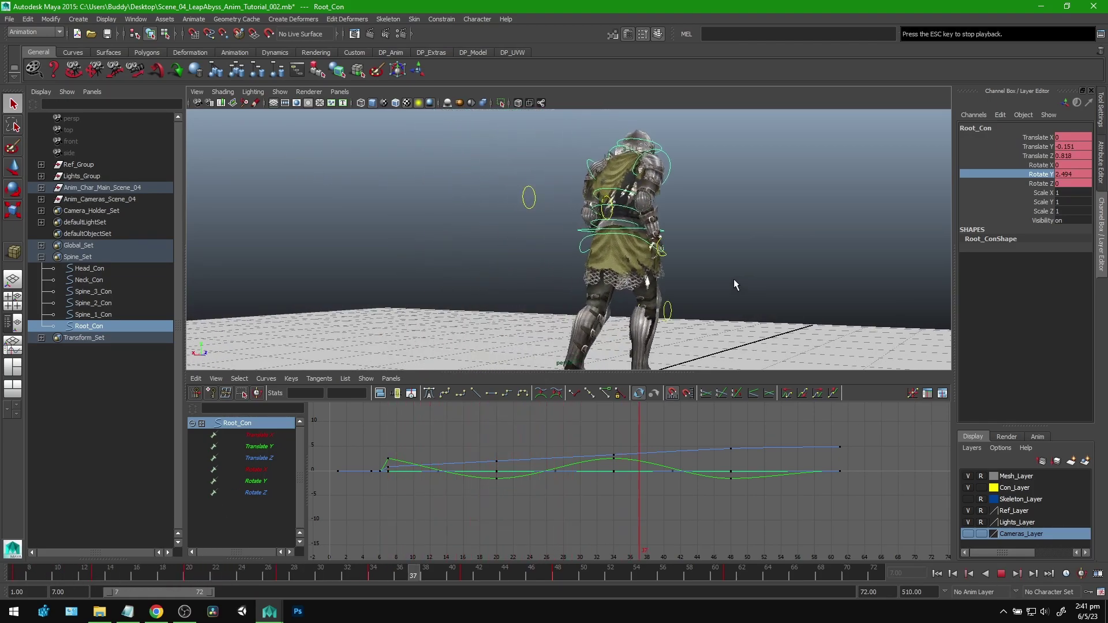
left_click(153, 560)
left_click_drag(153, 560, 2, 594)
key("alt+v")
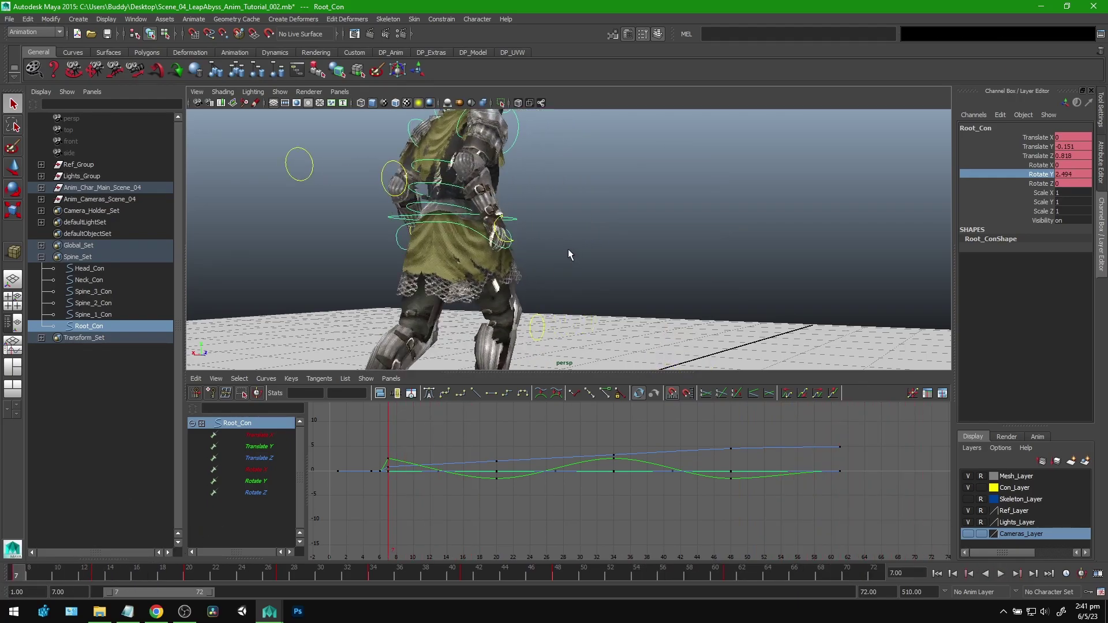
key("Escape")
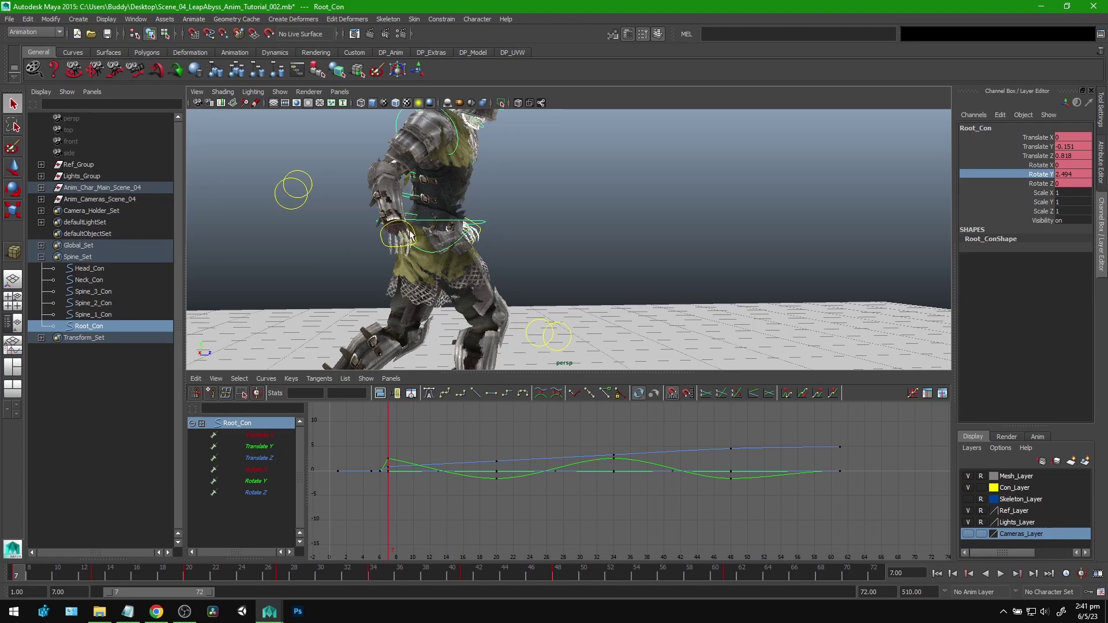
Compare the right arm's position at frames 7 and 13 from the side.
middle_click_drag(415, 248, 483, 262, "alt")
scroll(489, 280, "up", 3)
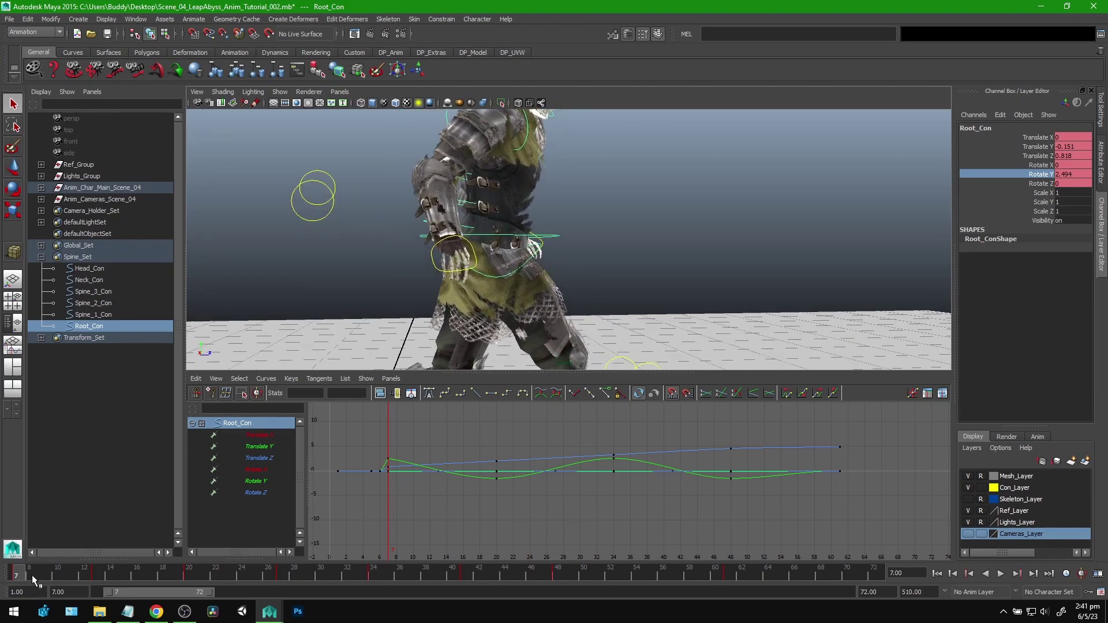
key("alt+v")
left_click_drag(61, 573, 96, 573)
left_click_drag(622, 280, 501, 238, "alt")
right_click_drag(501, 238, 542, 251, "alt")
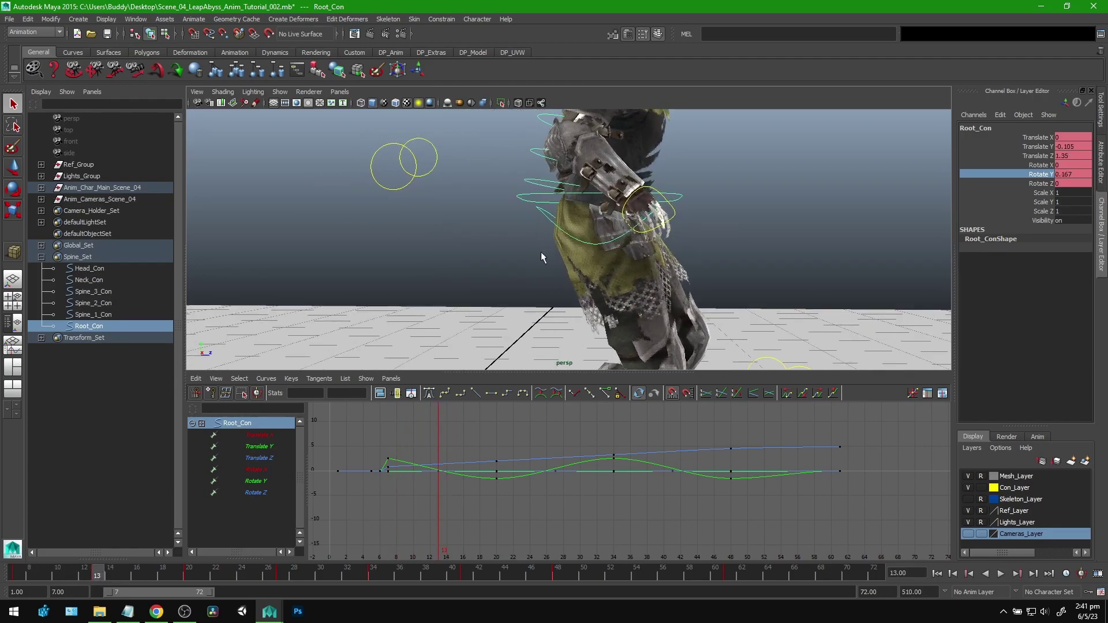
key("alt+v")
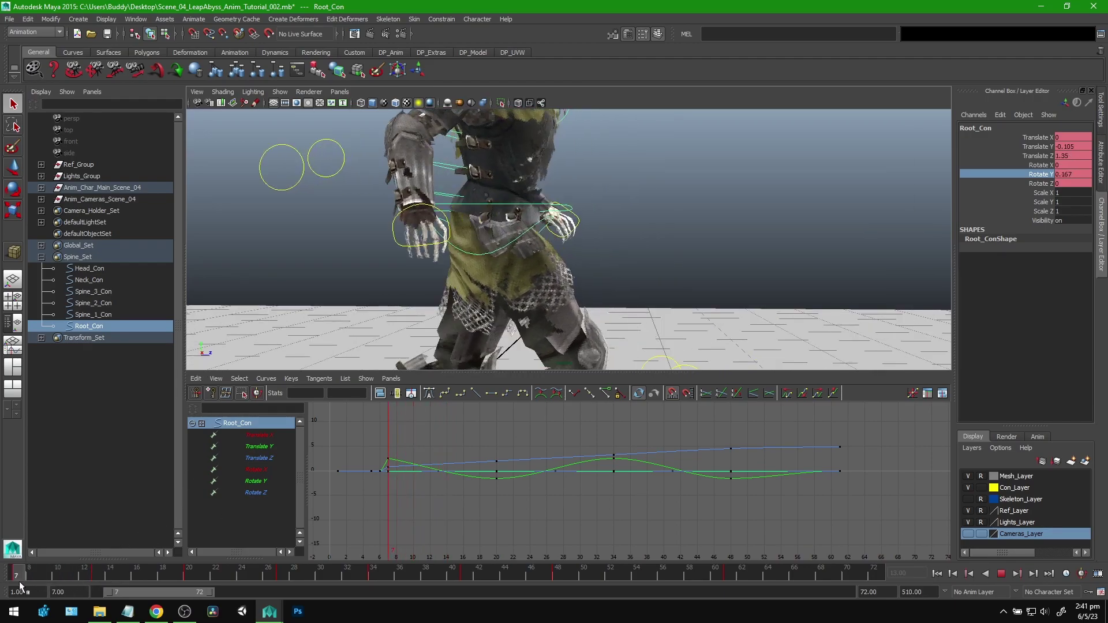
Pose the right hand control at frame 13 with rotation about 1.8, 21.1, 29.4 and key its translate and rotate channels.
key("e")
left_click_drag(646, 283, 595, 238, "alt")
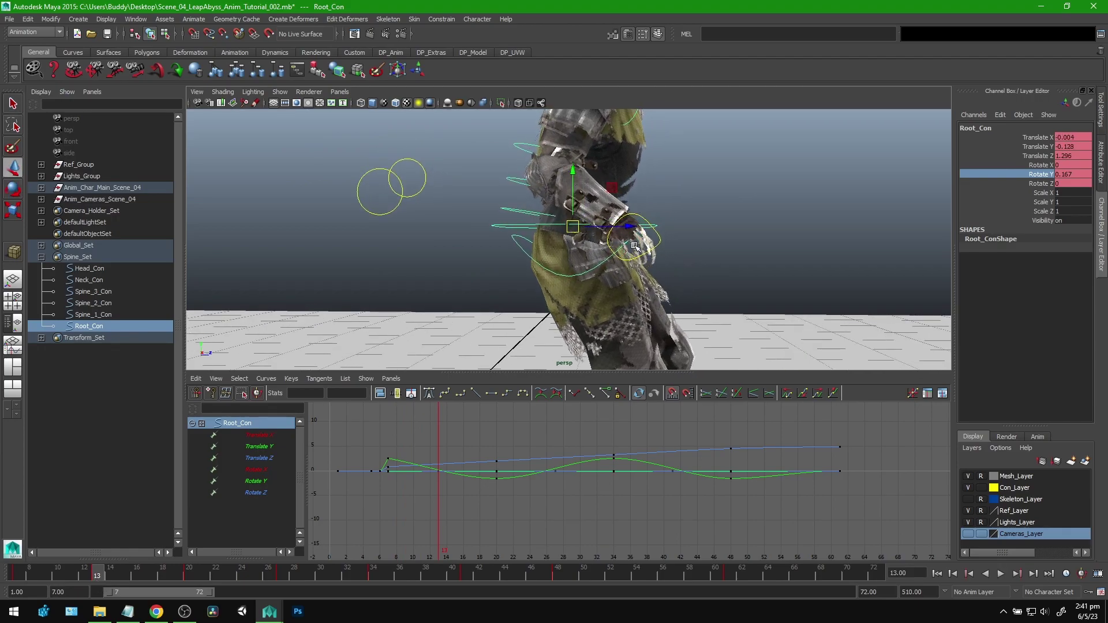
left_click(660, 241)
mouse_move(615, 221)
left_mouse_down()
mouse_move(586, 225)
mouse_move(618, 227)
left_mouse_up()
left_click_drag(618, 226, 661, 223, "alt")
left_click_drag(1046, 139, 1042, 179)
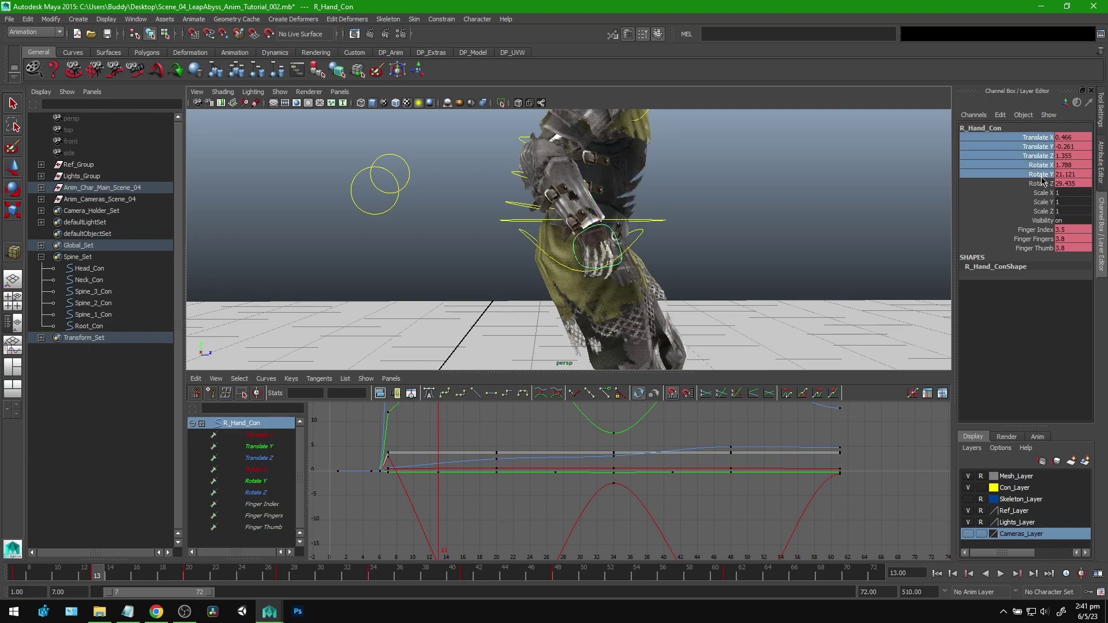
Move the right hand control at frame 27 to about Translate Y -0.276 and Translate Z 2.72.
left_click_drag(99, 575, 188, 572)
middle_click_drag(650, 332, 474, 323, "alt")
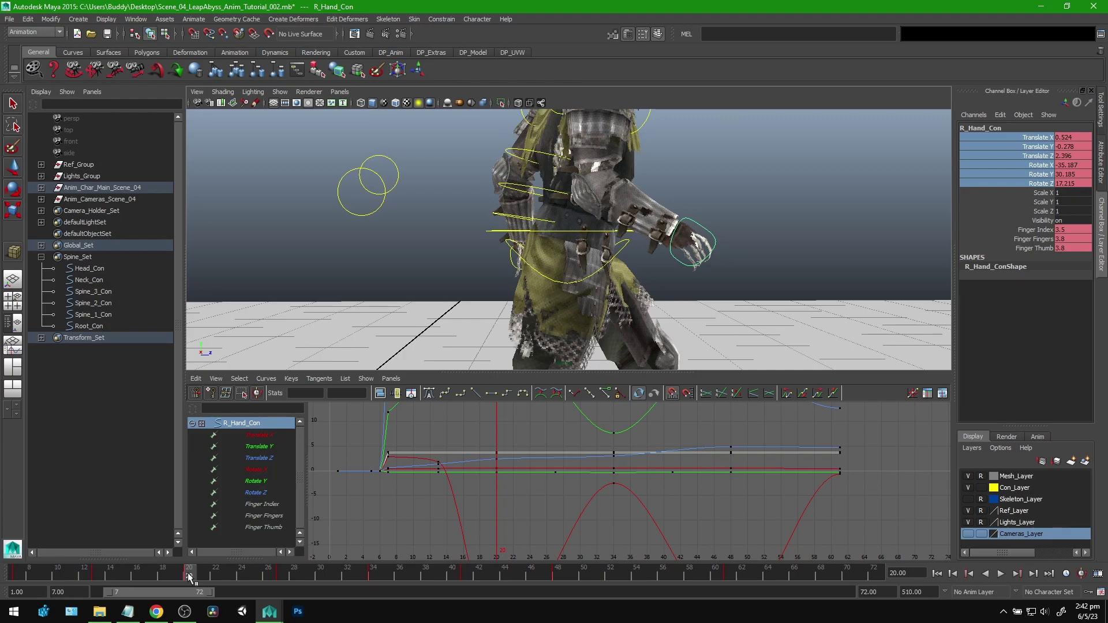
left_click_drag(192, 575, 281, 574)
middle_click_drag(717, 209, 586, 219, "alt")
key("w")
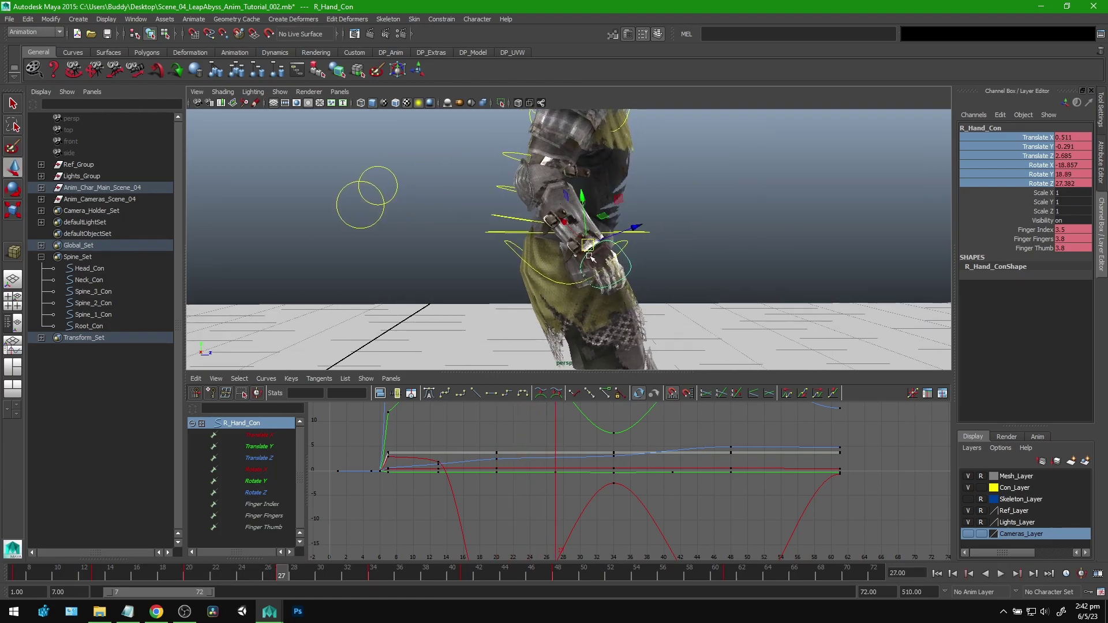
left_click_drag(591, 250, 557, 262)
key("e")
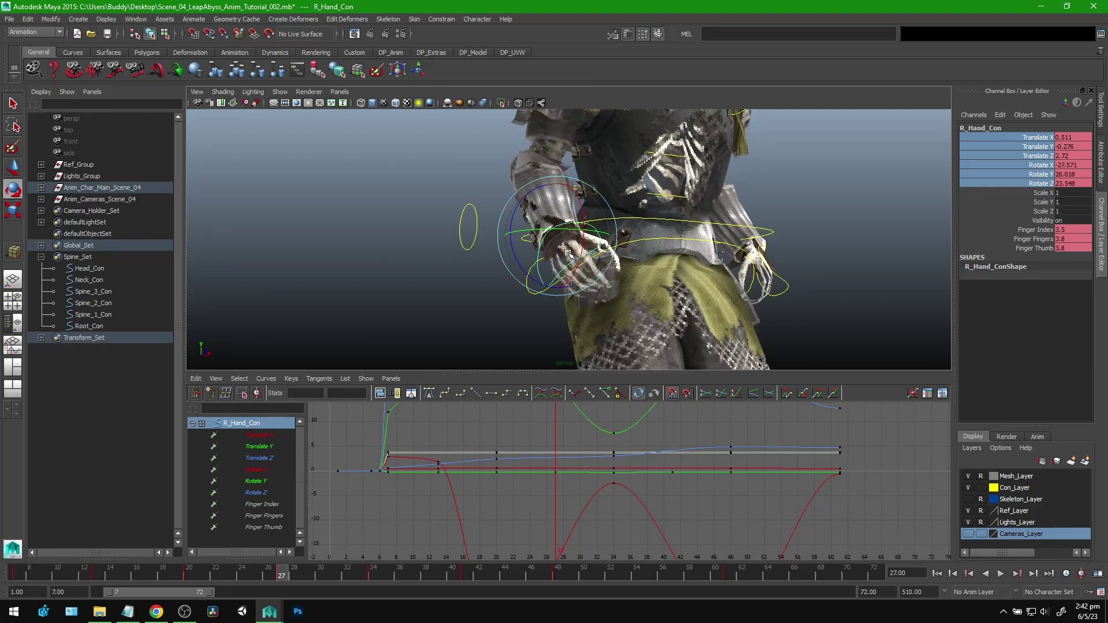
Rotate the right hand control at frame 27 to about -34.5, 36.1, 9.0, checking it from the front and side.
left_click_drag(833, 216, 616, 283, "alt")
mouse_move(271, 574)
left_mouse_down()
mouse_move(28, 574)
mouse_move(286, 581)
left_mouse_up()
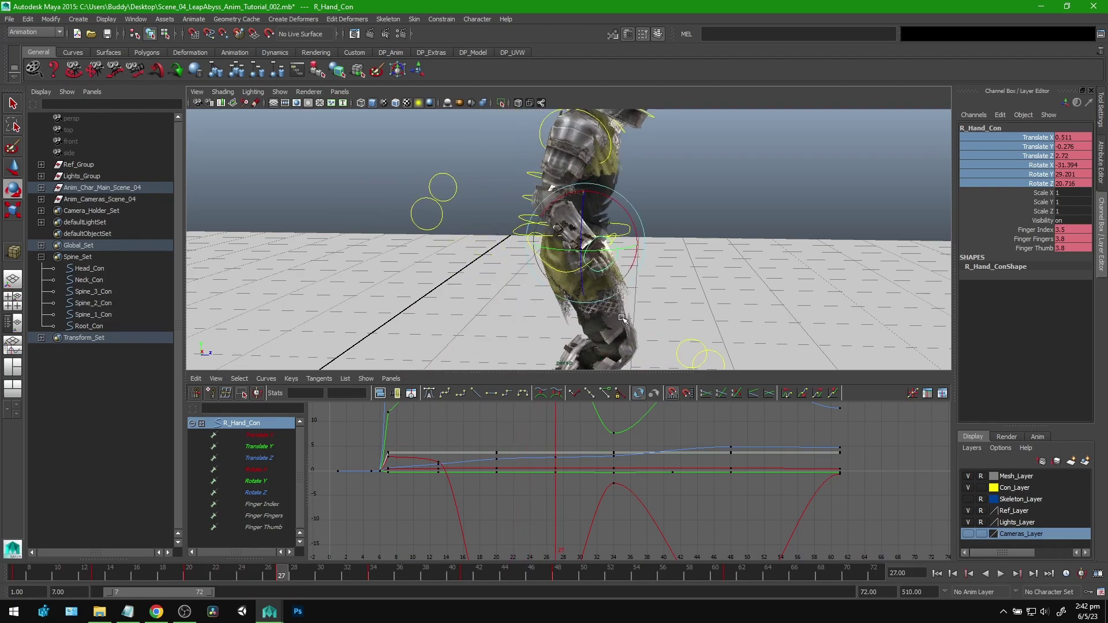
left_click_drag(618, 322, 418, 307, "alt")
right_click_drag(417, 307, 514, 297, "alt")
left_click_drag(514, 297, 531, 261, "alt")
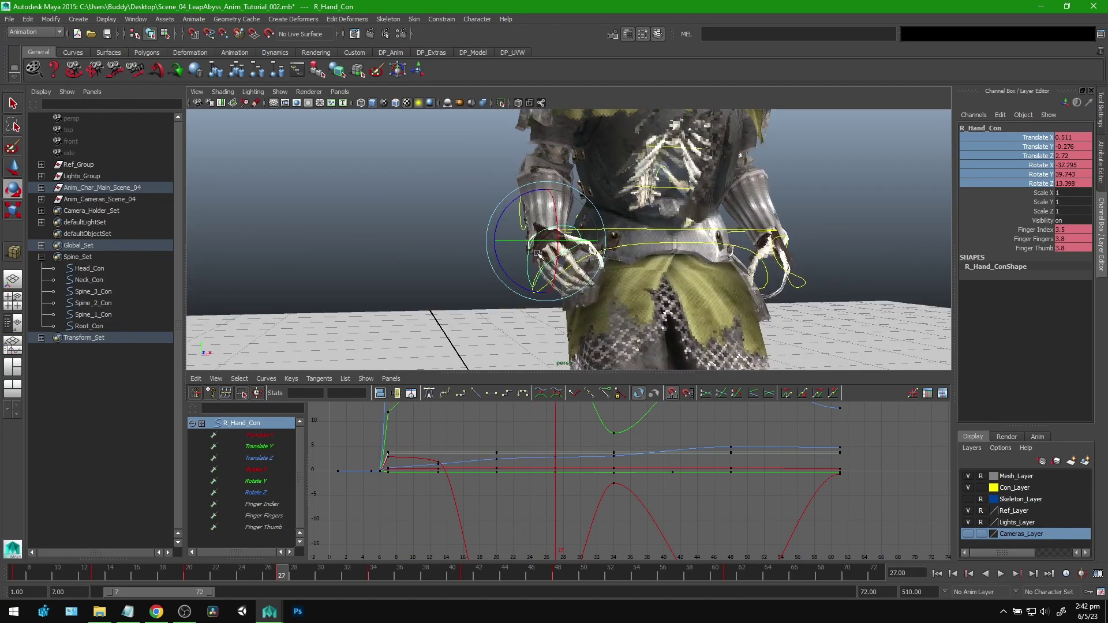
Play back the arm swing, refine the right hand's rotation at frame 13, and set its frame 20 rotation to about -38.3, 43.8, 3.0.
key("alt+v")
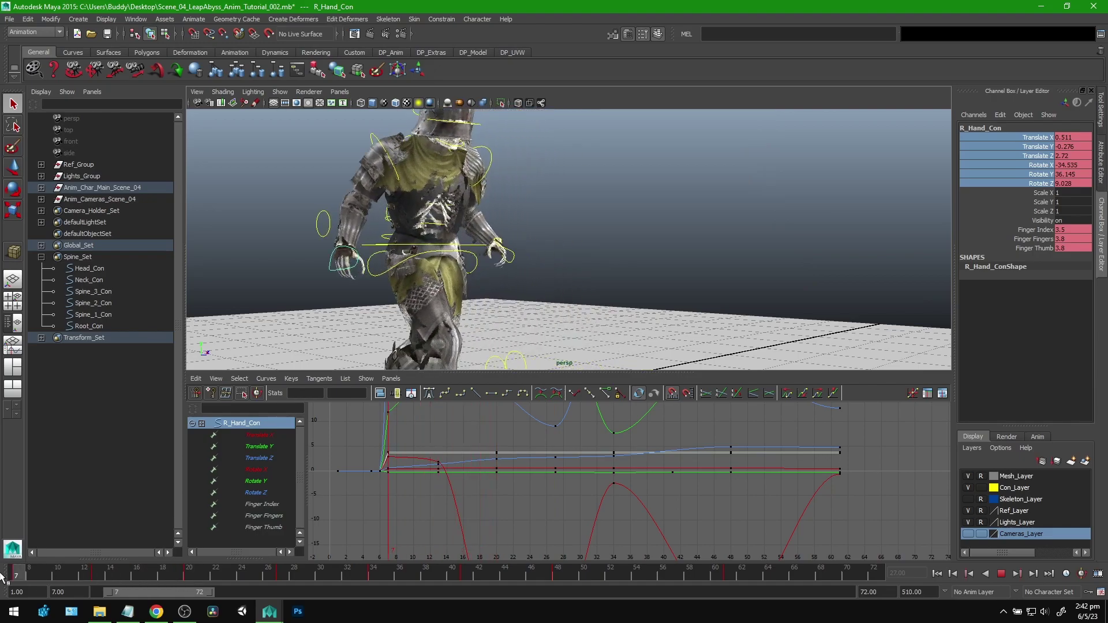
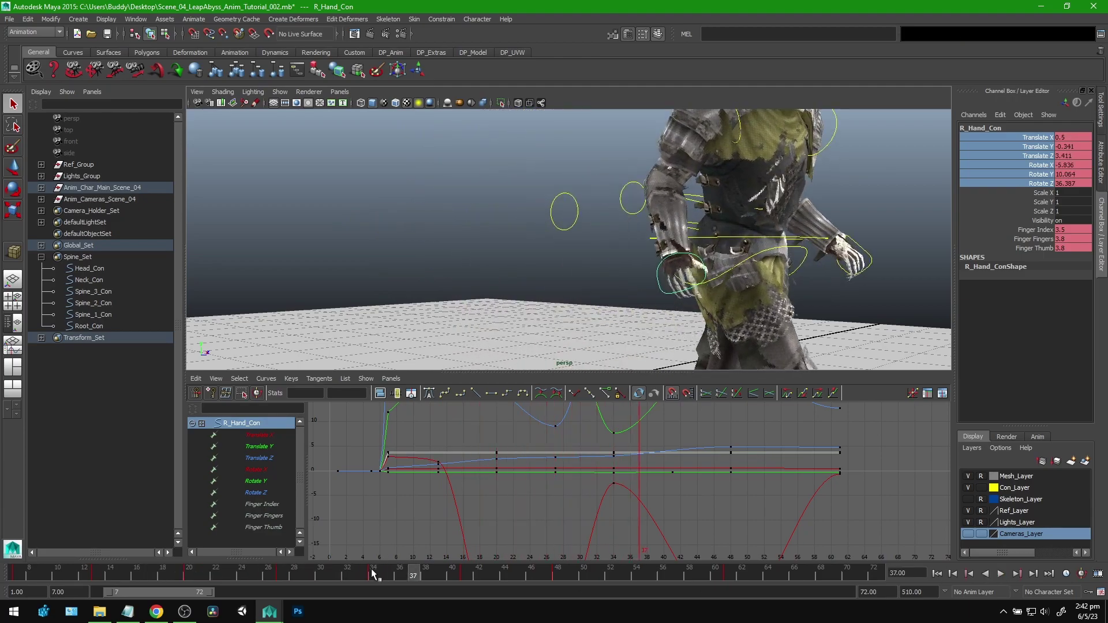
key("alt+v")
mouse_move(197, 583)
left_mouse_down()
mouse_move(32, 579)
mouse_move(138, 583)
mouse_move(97, 580)
left_mouse_up()
key("f")
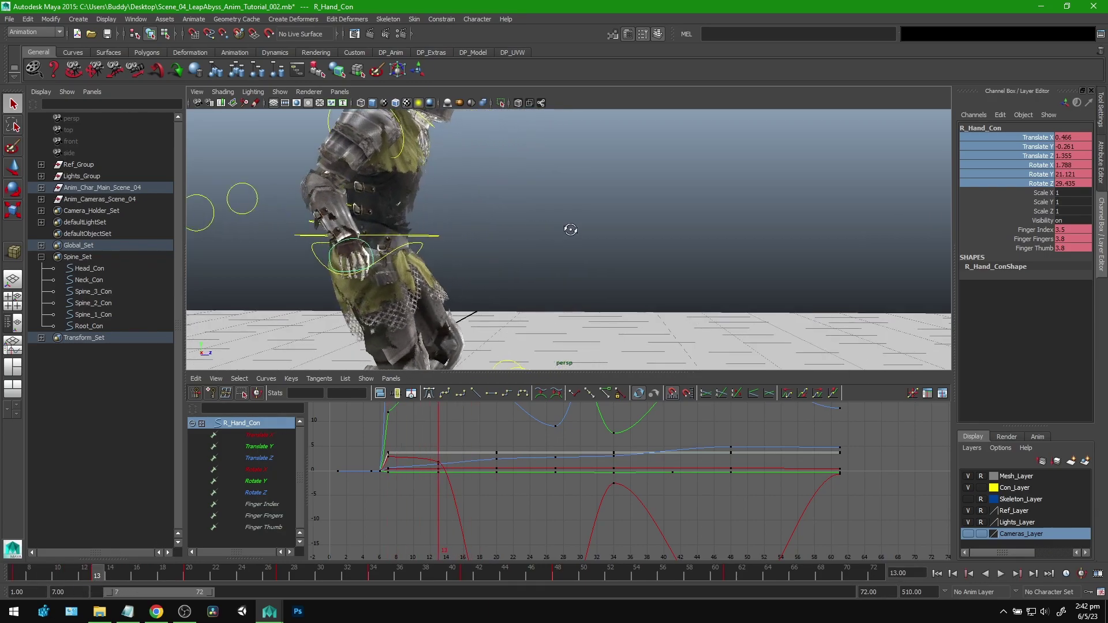
right_click_drag(566, 265, 525, 265, "alt")
left_click_drag(526, 265, 496, 263, "alt")
mouse_move(105, 574)
left_mouse_down()
mouse_move(385, 575)
mouse_move(373, 573)
left_mouse_up()
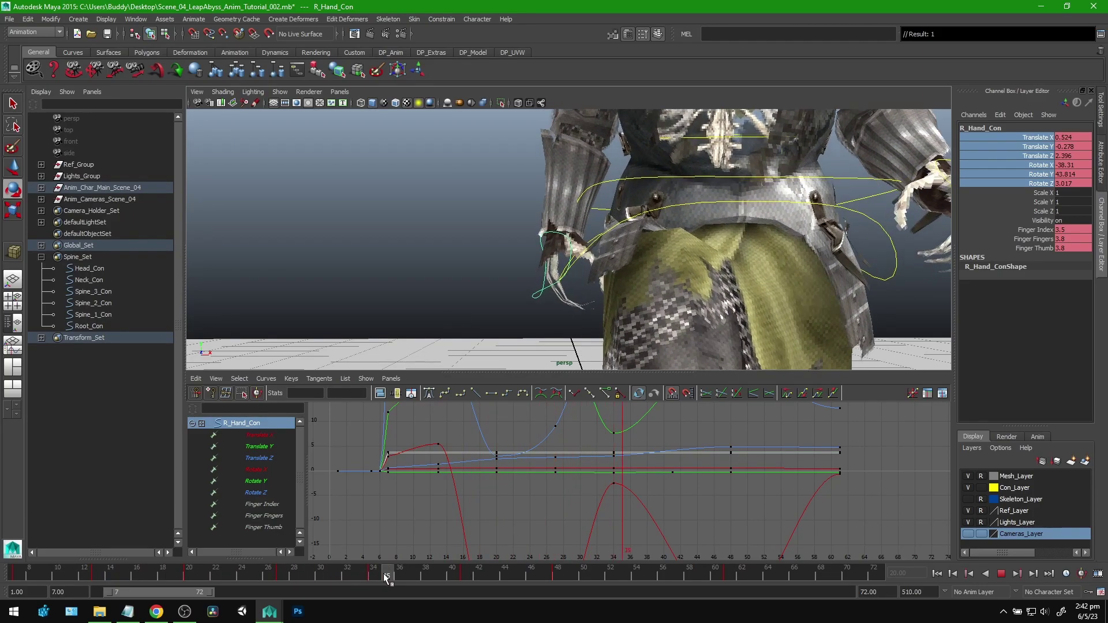
Key the right hand control at frame 41 with Translate Y about -0.315, Translate Z 4.028 and rotation about -3.1, 17.3, 36.6.
right_click_drag(665, 314, 568, 315, "alt")
left_click_drag(568, 314, 362, 380, "alt")
key("alt+v")
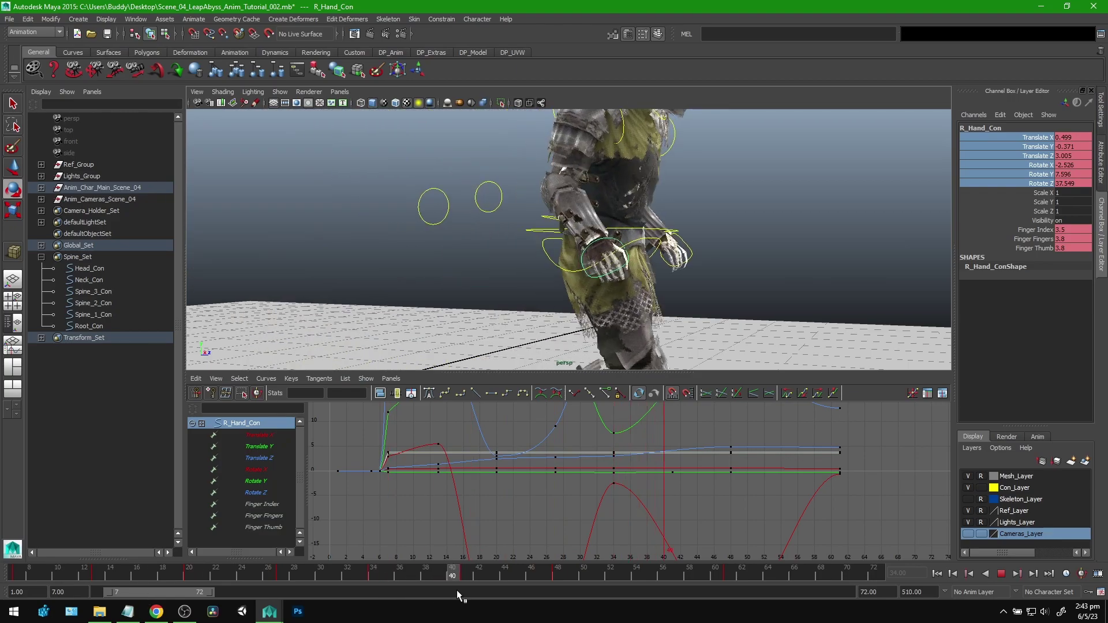
left_click_drag(690, 323, 621, 294, "alt")
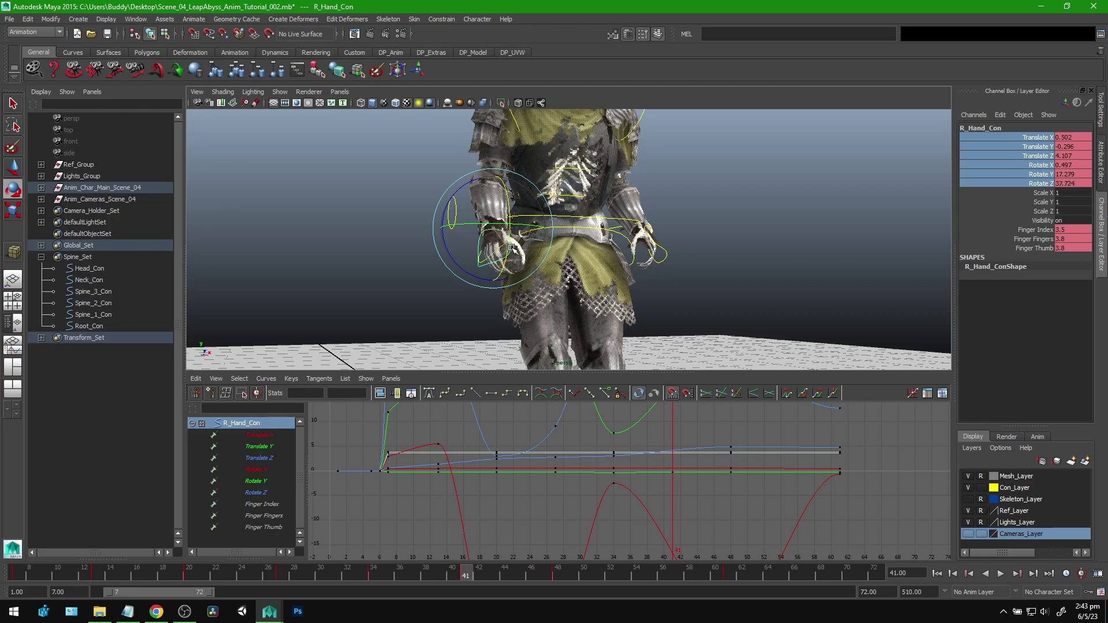
left_click_drag(518, 244, 609, 280, "alt")
right_click_drag(609, 279, 649, 283, "alt")
middle_click_drag(650, 283, 583, 280, "alt")
key("w")
left_click_drag(622, 244, 607, 250)
left_click_drag(649, 279, 590, 259, "alt")
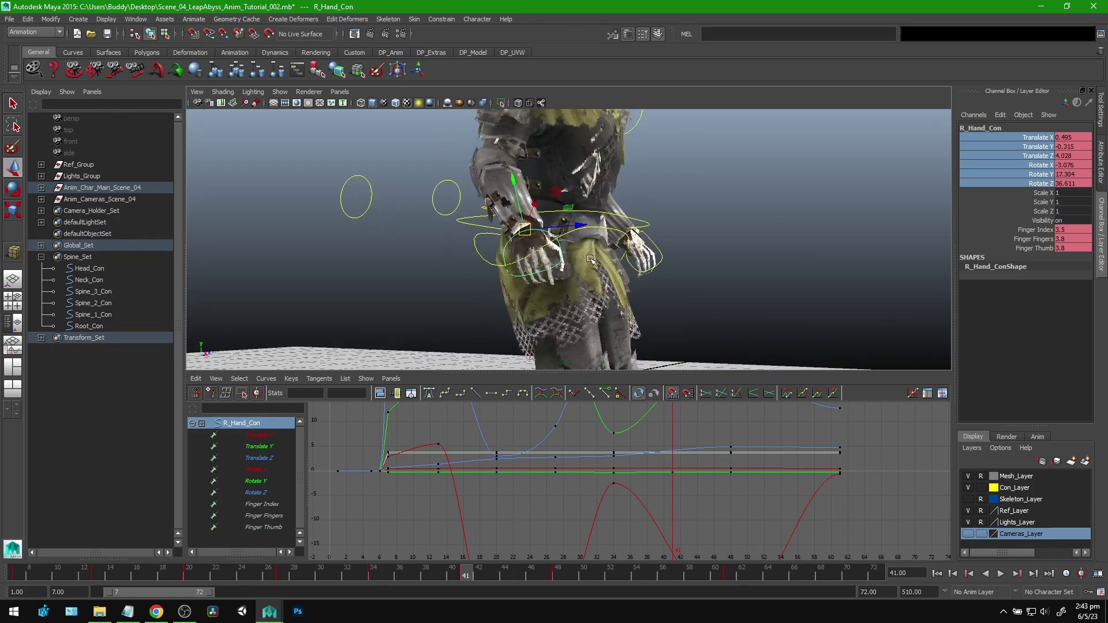
Key the right hand control at frame 54 with Translate Z about 4.819 and rotation about -28.7, 25.1, 11.3, and scrub through the swing.
mouse_move(440, 577)
left_mouse_down()
mouse_move(303, 572)
mouse_move(728, 574)
mouse_move(621, 577)
mouse_move(635, 576)
left_mouse_up()
left_click_drag(702, 311, 484, 298, "alt")
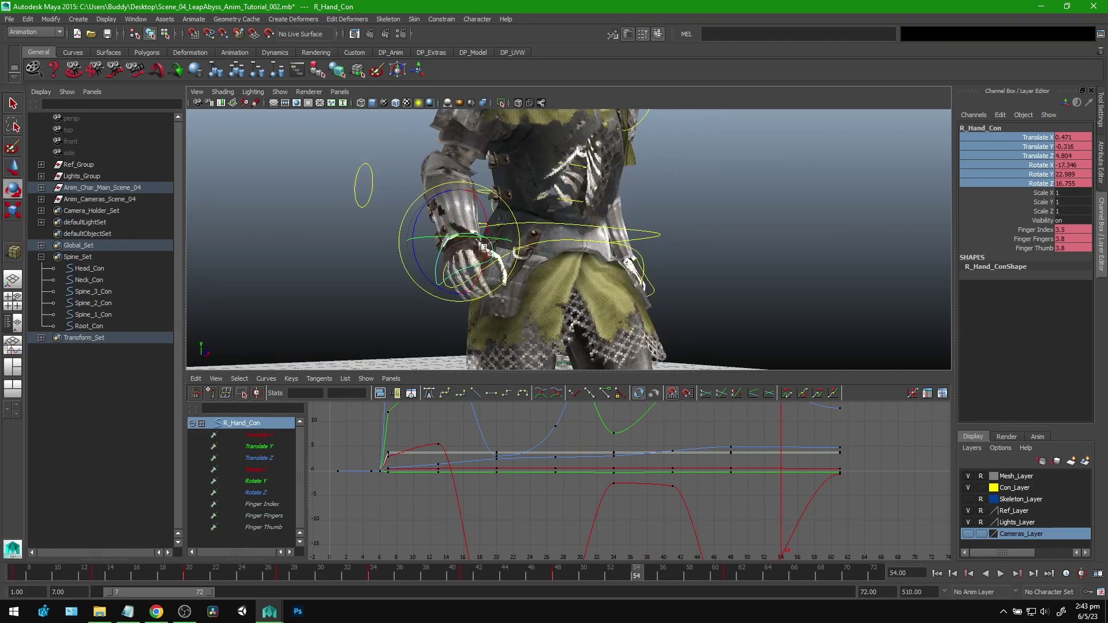
left_click_drag(489, 242, 590, 277, "alt")
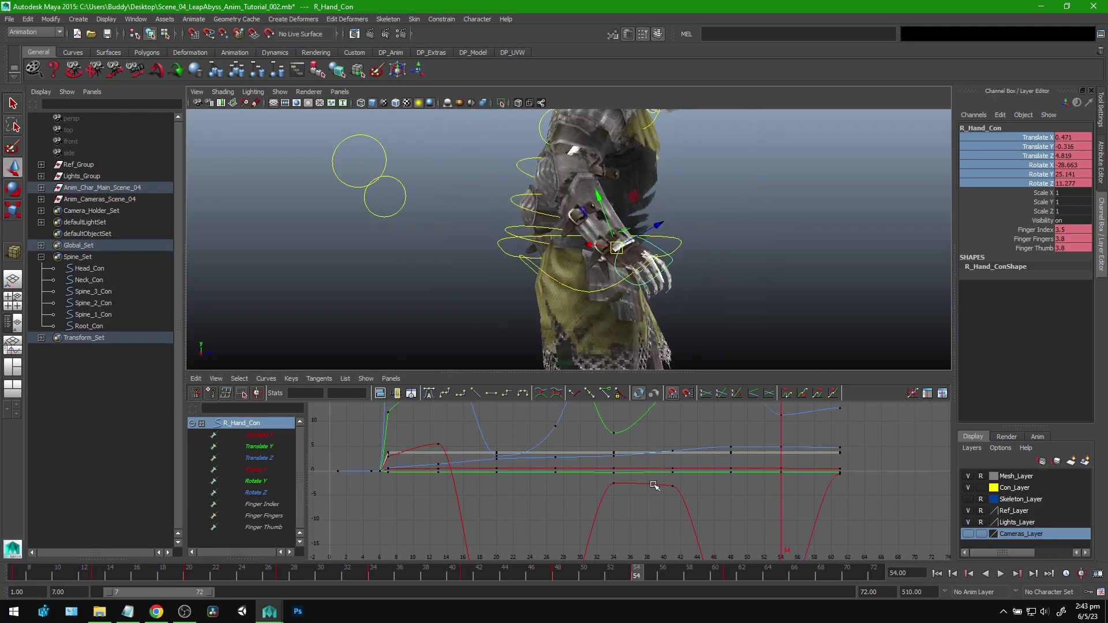
left_click_drag(635, 577, 712, 588)
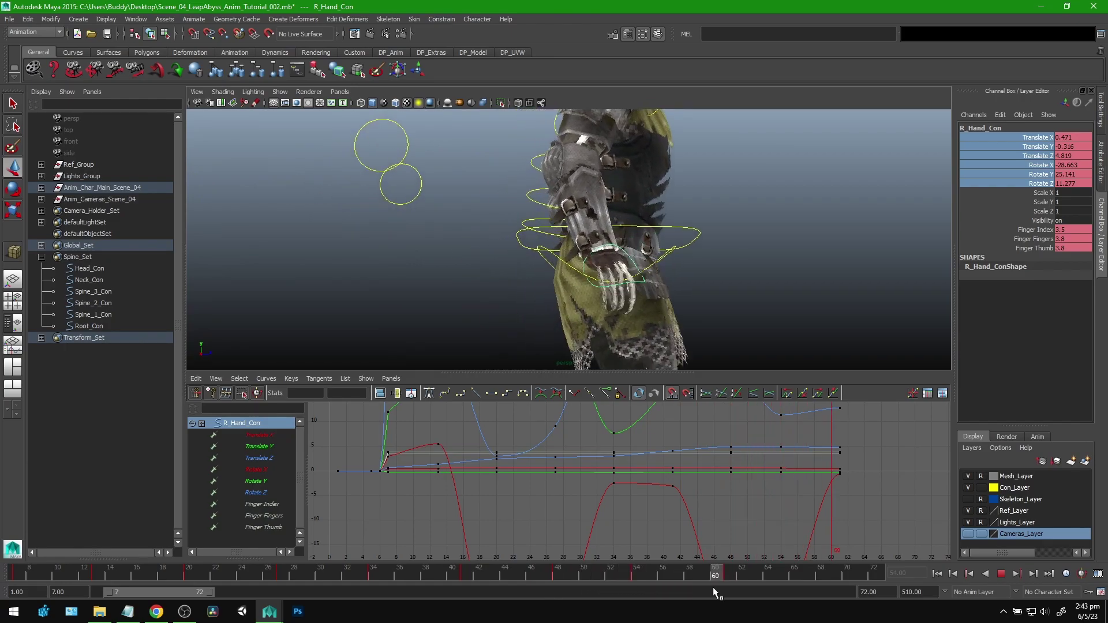
left_click_drag(636, 588, 2, 578)
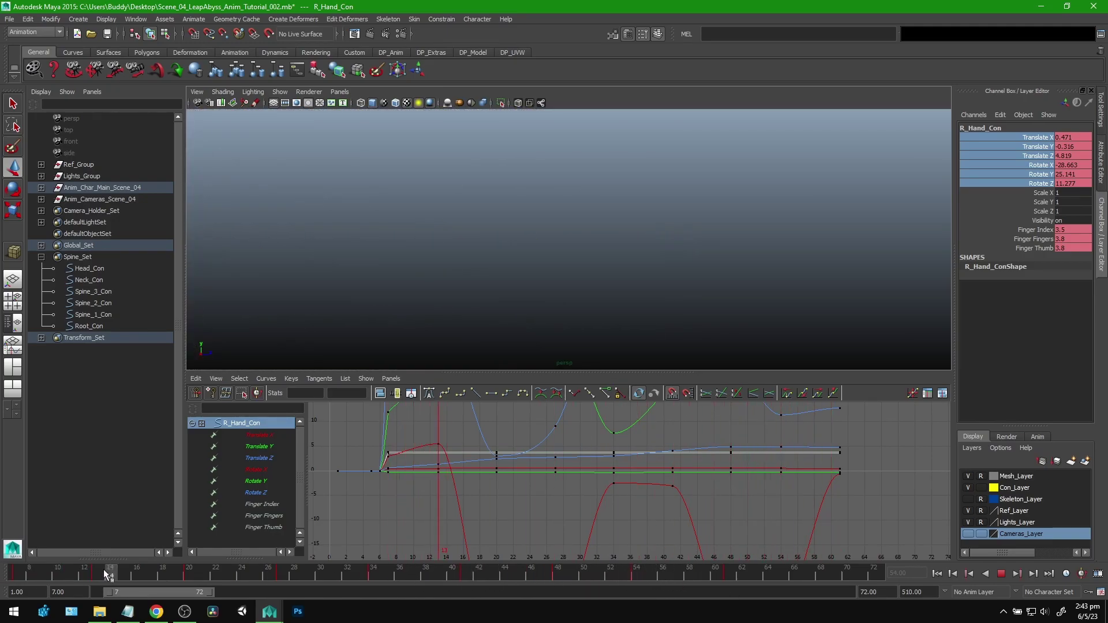
Key the left hand control at frame 13 with translation about -0.405, -0.259, 1.306 and rotation about -15.8, -32.4, -19.3.
middle_click_drag(457, 264, 771, 258, "alt")
left_click_drag(639, 257, 638, 237, "alt")
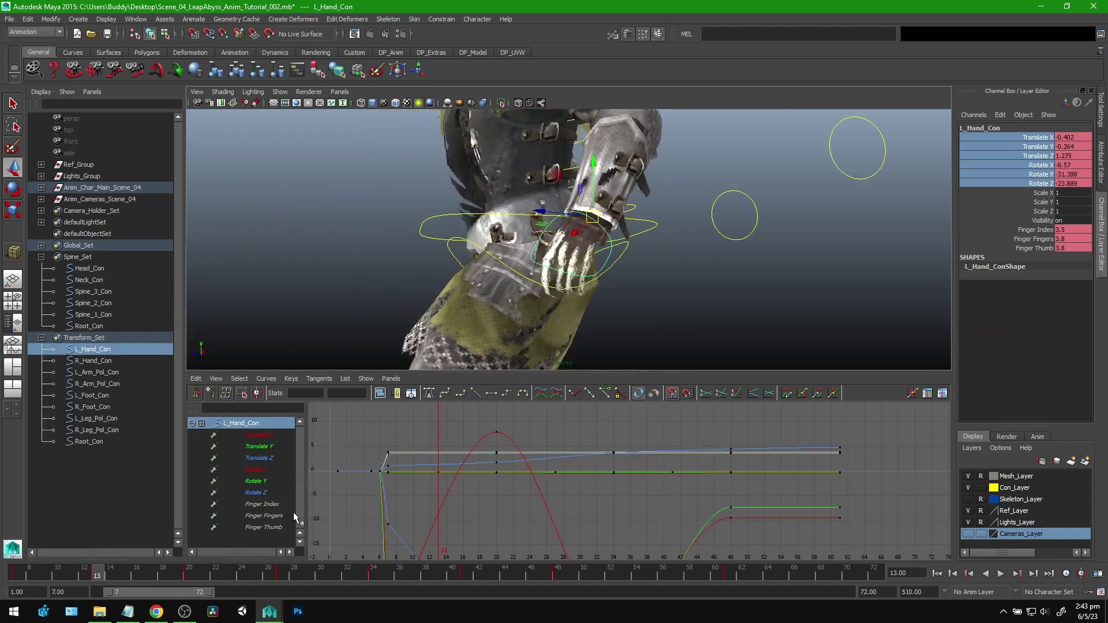
mouse_move(113, 573)
left_mouse_down()
mouse_move(60, 584)
mouse_move(97, 583)
left_mouse_up()
key("e")
left_click_drag(639, 304, 591, 266, "alt")
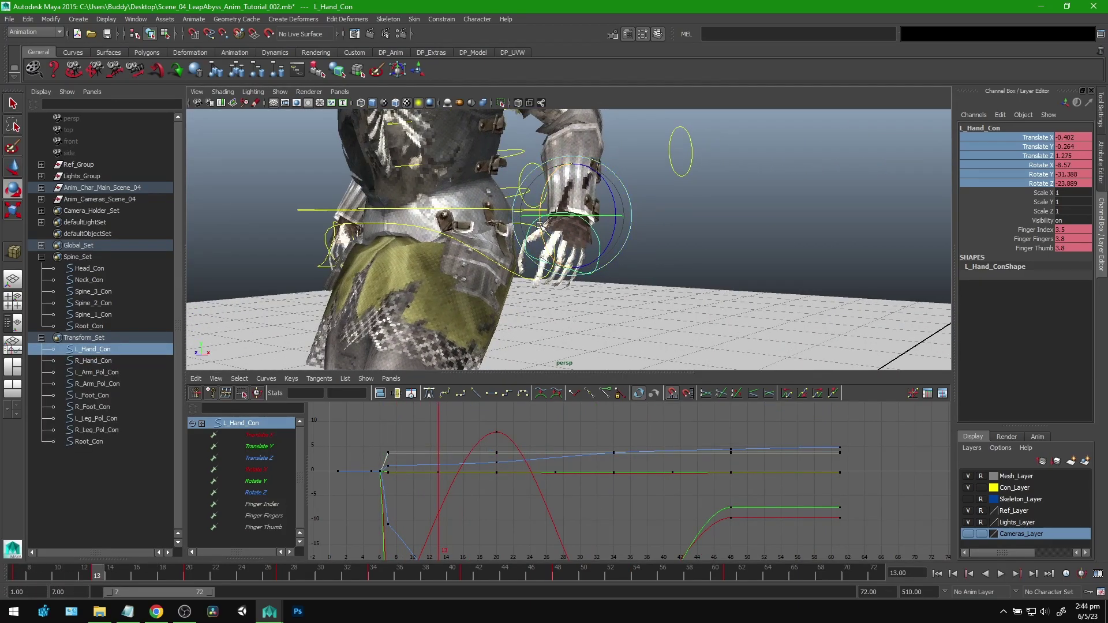
left_click_drag(549, 219, 612, 235, "alt")
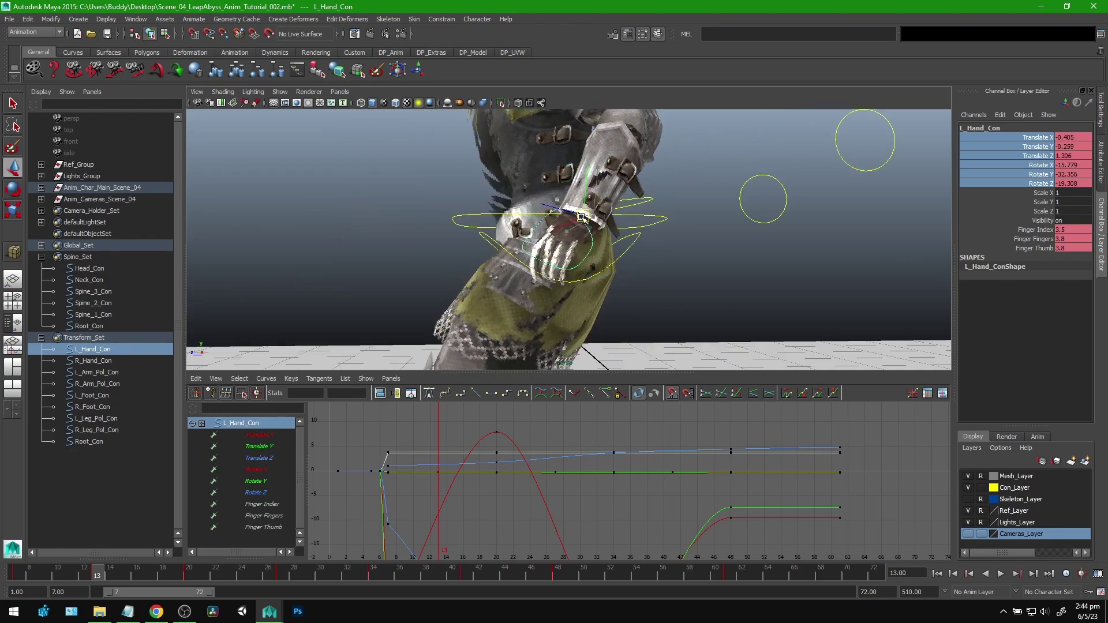
Key the left hand control at frame 27 with translation about -0.475, -0.277, 2.613 and rotation about -5.8, -26.9, -29.0.
left_click_drag(90, 573, 275, 577)
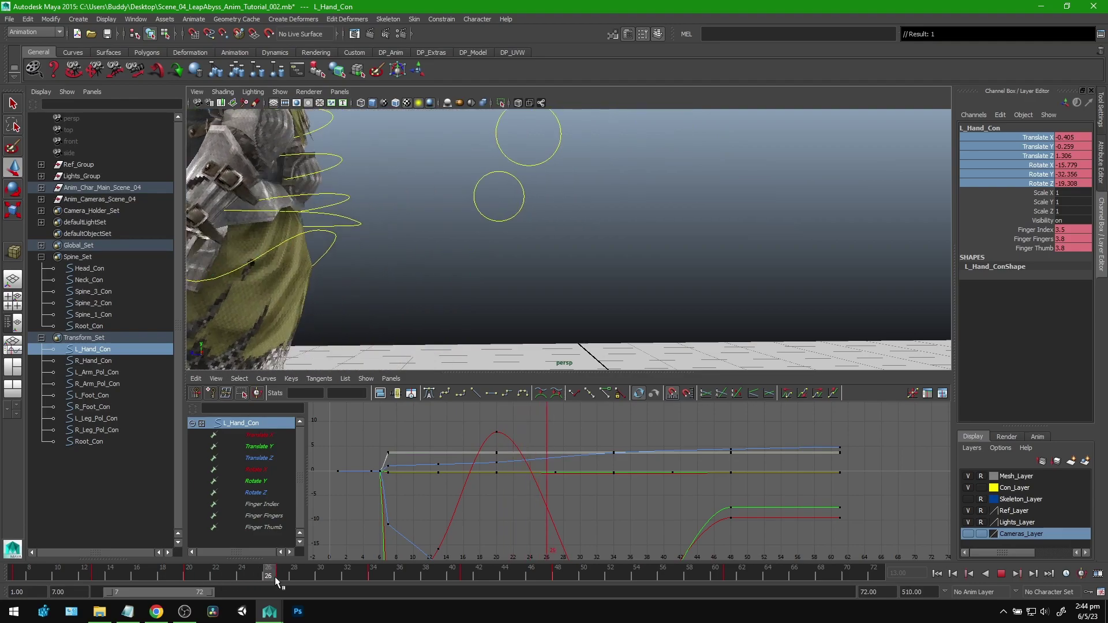
left_click_drag(578, 254, 502, 233, "alt")
key("w")
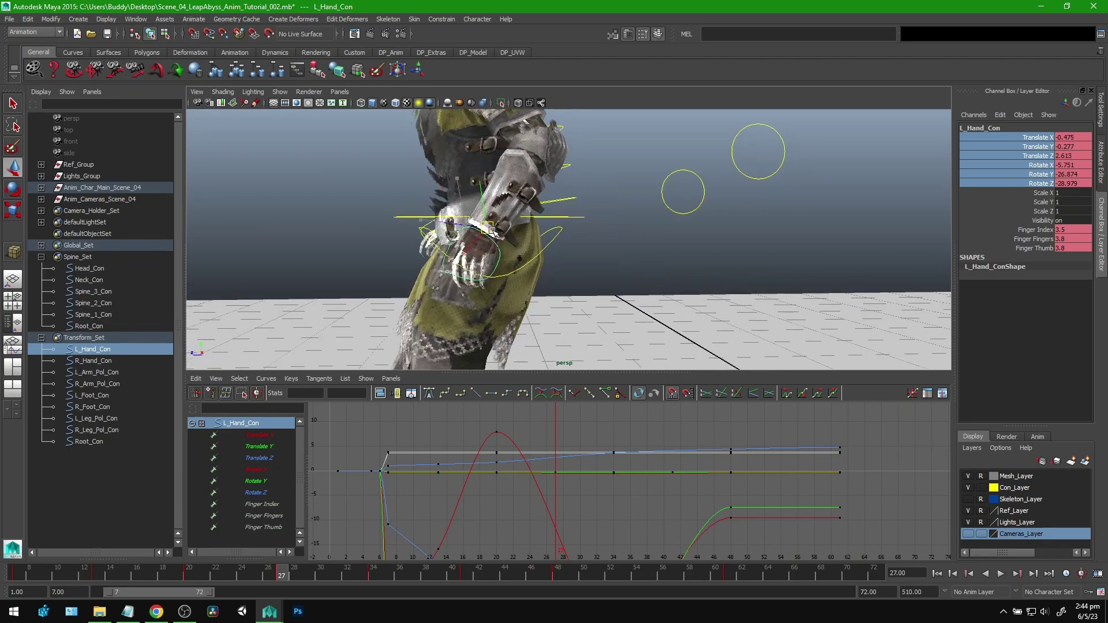
Key the left hand control at frame 41 with translation about -0.501, -0.266, 4.064 and rotation about -34.1, -31.1, -10.1, and scrub to frame 55.
left_click_drag(286, 574, 463, 573)
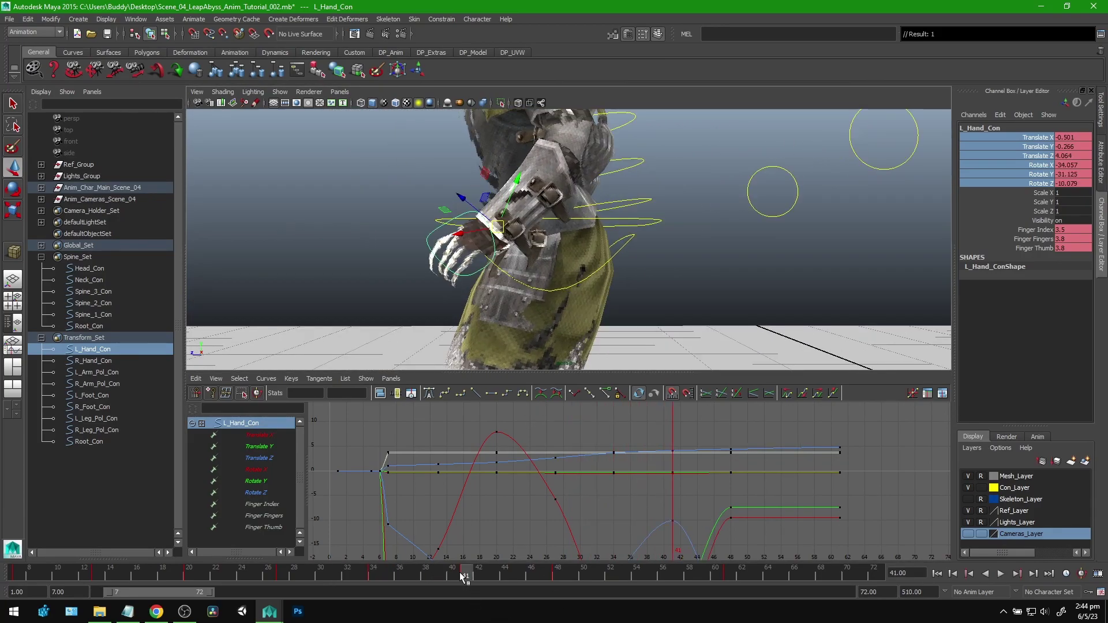
left_click_drag(465, 578, 603, 571)
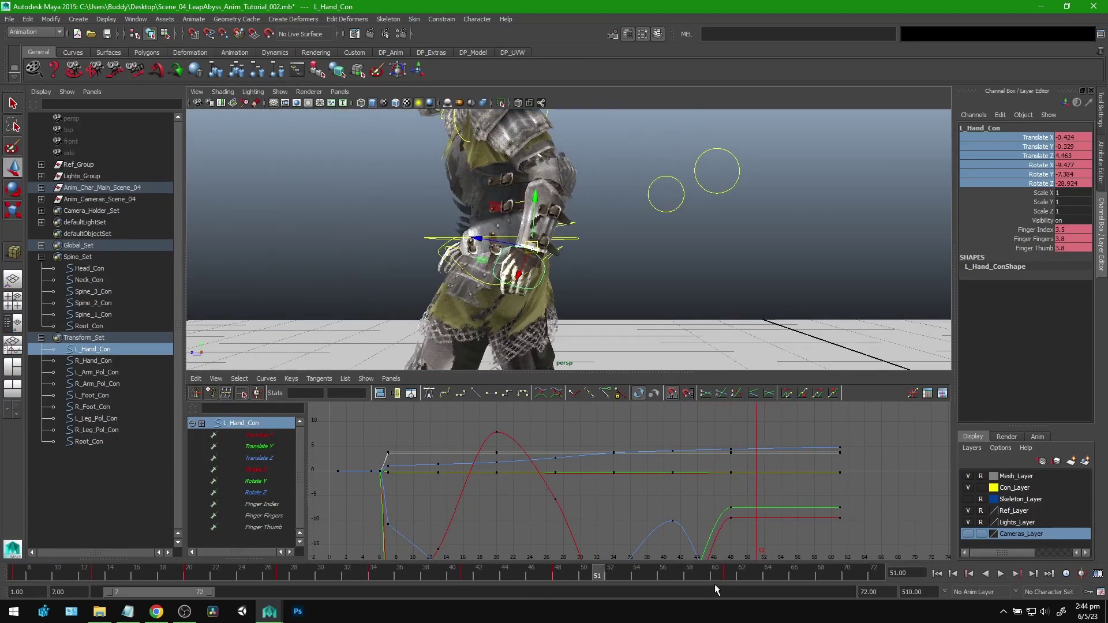
left_click_drag(594, 571, 655, 580)
Key the left hand control at frame 54 with translation about -0.407, -0.326, 4.578 and rotation about 10.1, -7.4, -31.4.
left_click_drag(512, 282, 457, 266, "alt")
left_click(332, 262)
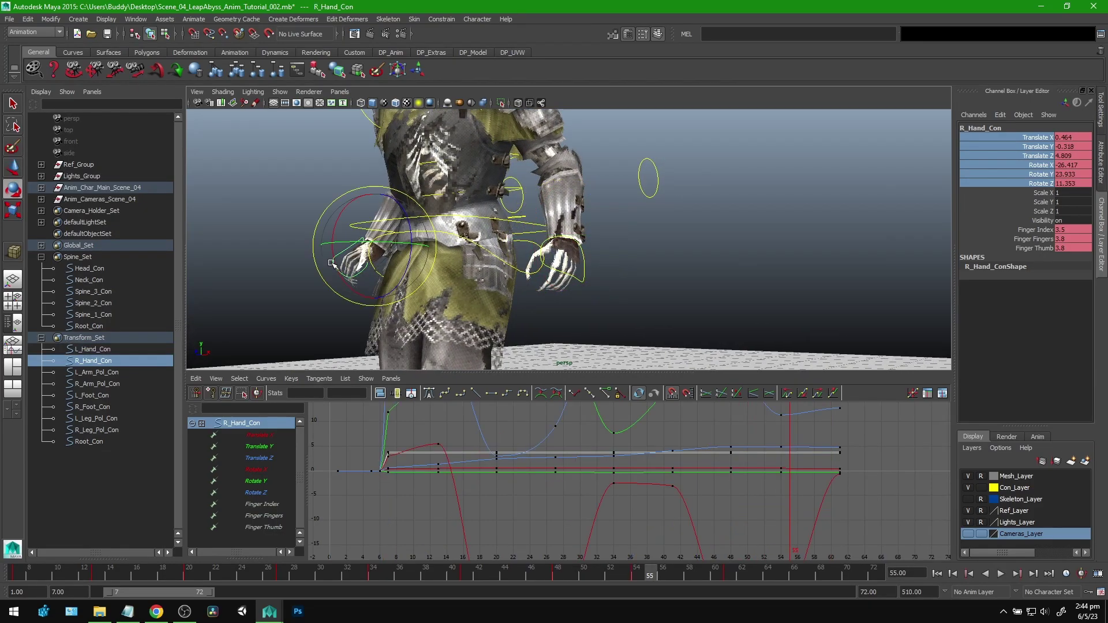
left_click(637, 579)
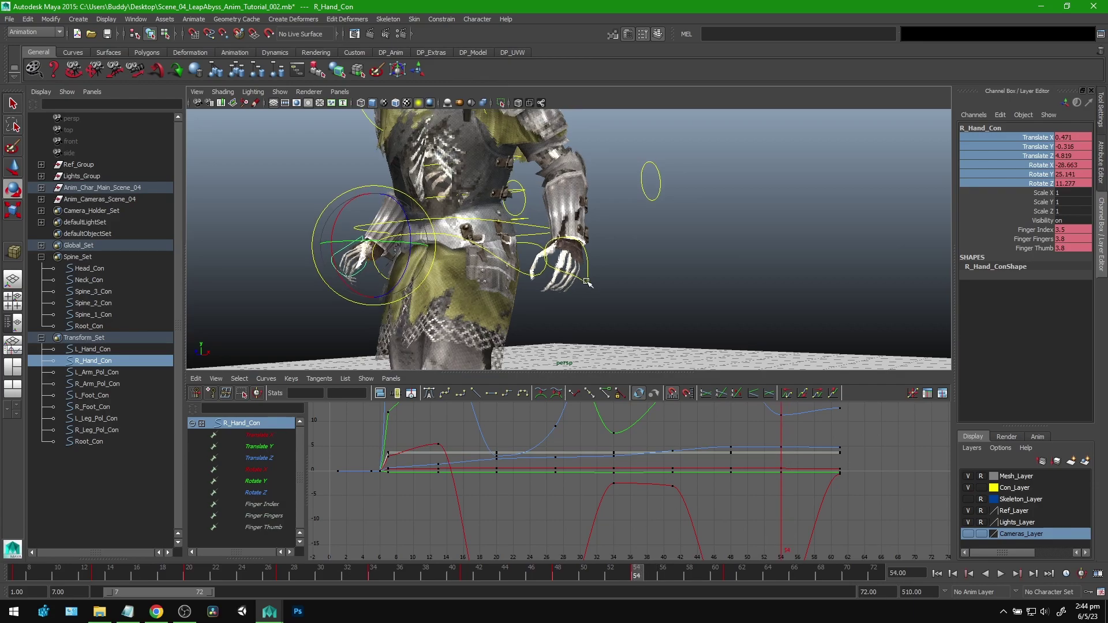
left_click(588, 282)
left_click_drag(708, 293, 621, 298, "alt")
scroll(596, 298, "up", 3)
left_click_drag(551, 219, 541, 201)
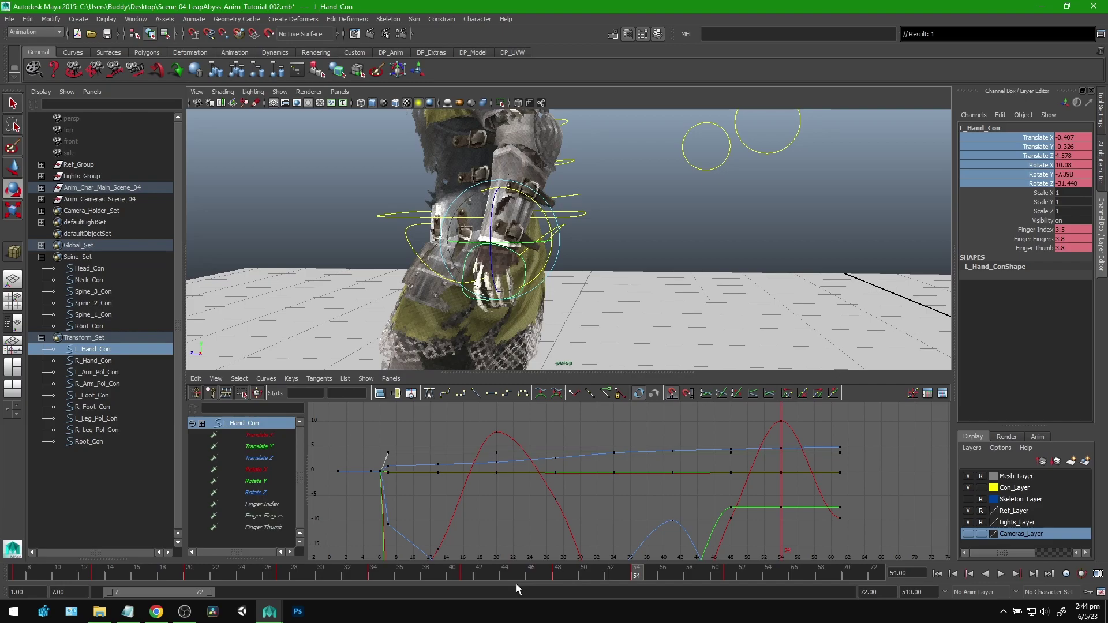
Adjust the left hand control at frame 61 to a Rotate X of about 5 and key the pose.
left_click_drag(651, 573, 726, 584)
left_click_drag(638, 294, 744, 291, "alt")
left_click_drag(681, 272, 557, 272, "alt")
key("s")
mouse_move(701, 574)
left_mouse_down()
mouse_move(354, 575)
mouse_move(770, 583)
mouse_move(716, 582)
left_mouse_up()
right_click_drag(712, 262, 511, 252, "alt")
Play the walk repeatedly from frame 7 in a side view to review the arm swing and overall motion.
left_click_drag(693, 575, 9, 591)
left_click_drag(593, 302, 655, 320, "alt")
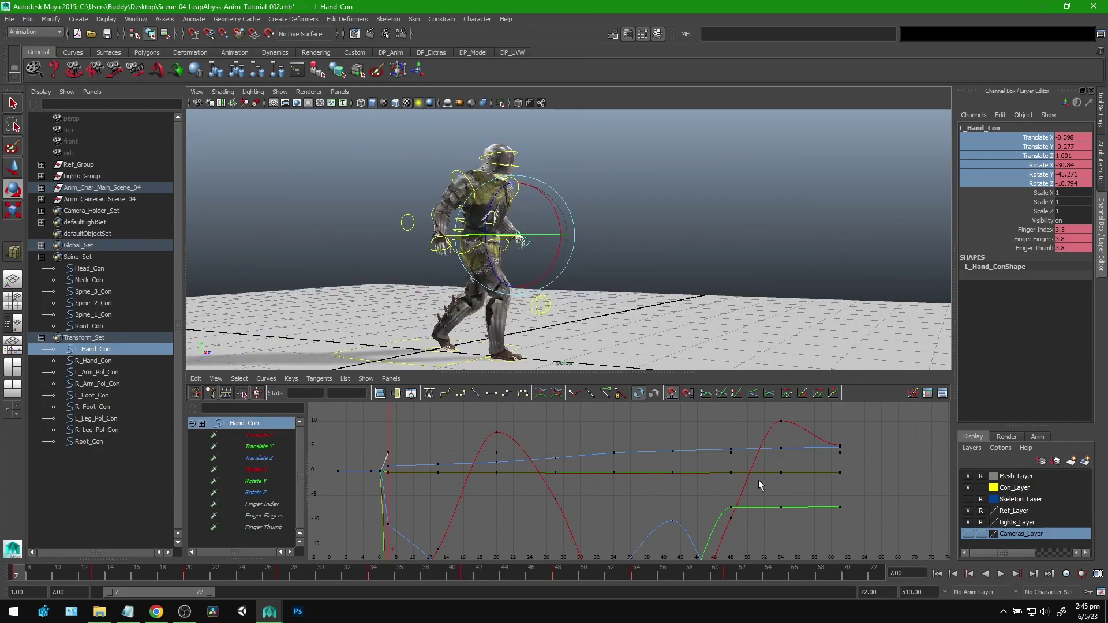
left_click(1001, 574)
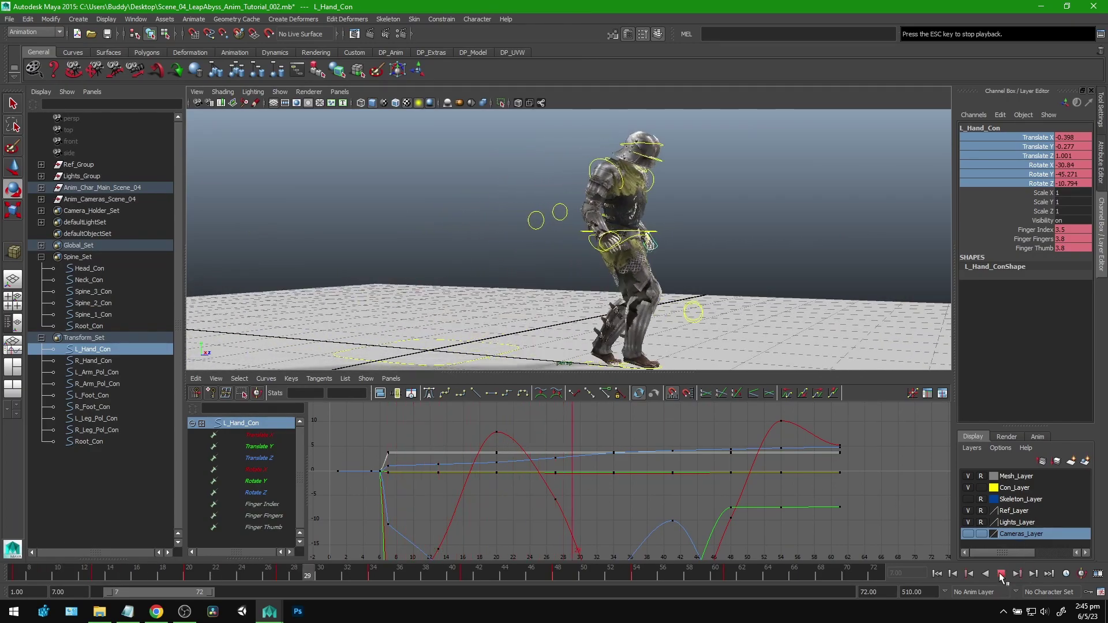
left_click(1001, 573)
left_click_drag(247, 566, 0, 581)
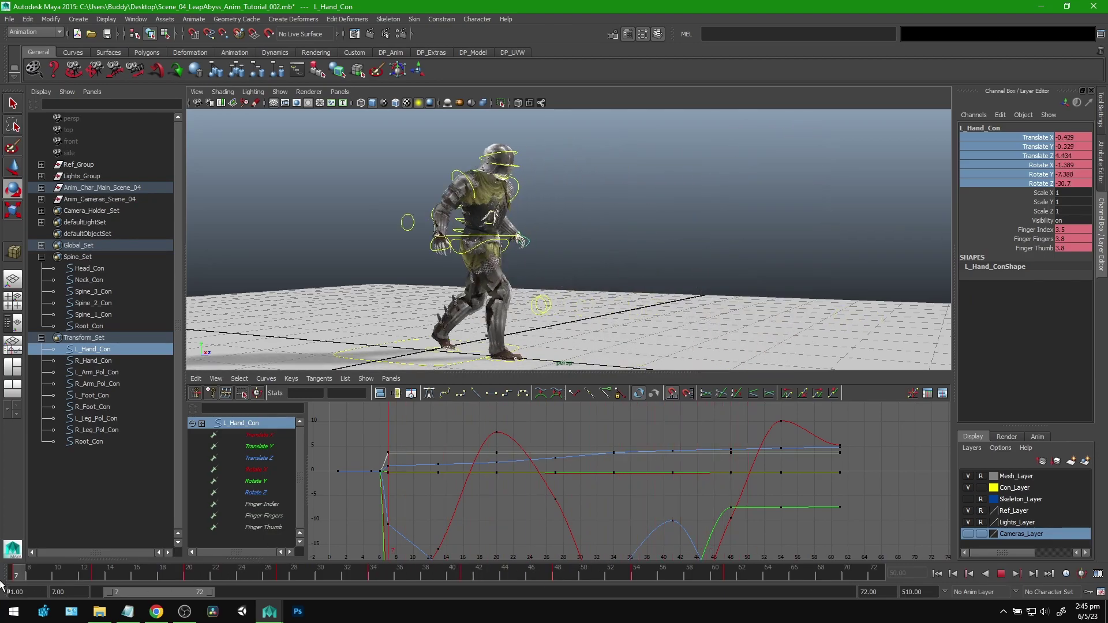
left_click_drag(584, 291, 593, 269, "alt")
middle_click_drag(568, 299, 554, 302, "alt")
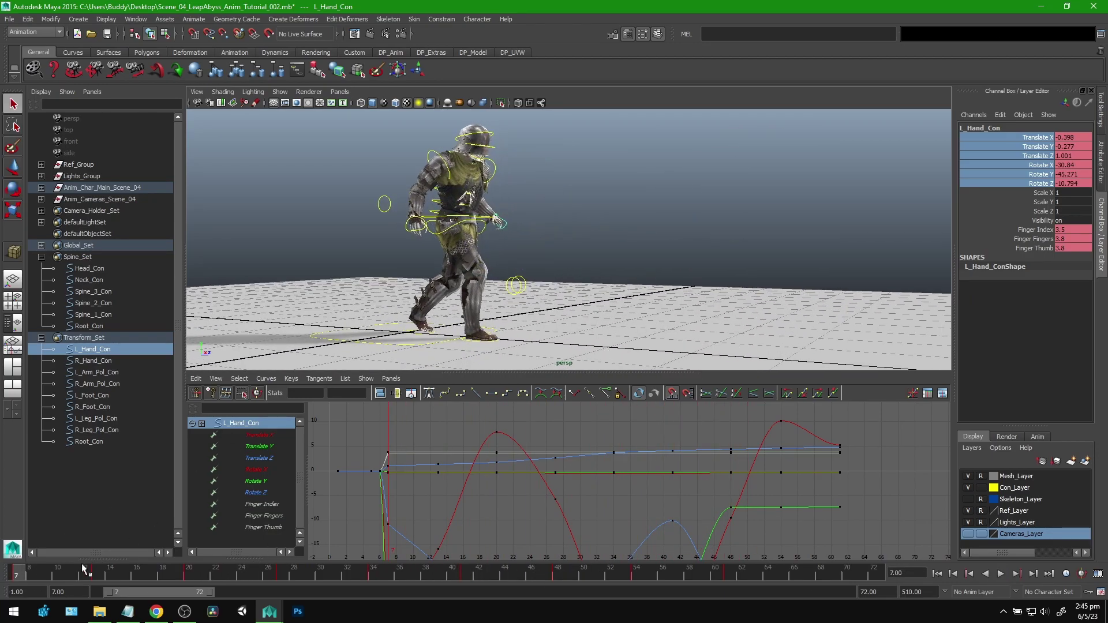
left_click(1000, 574)
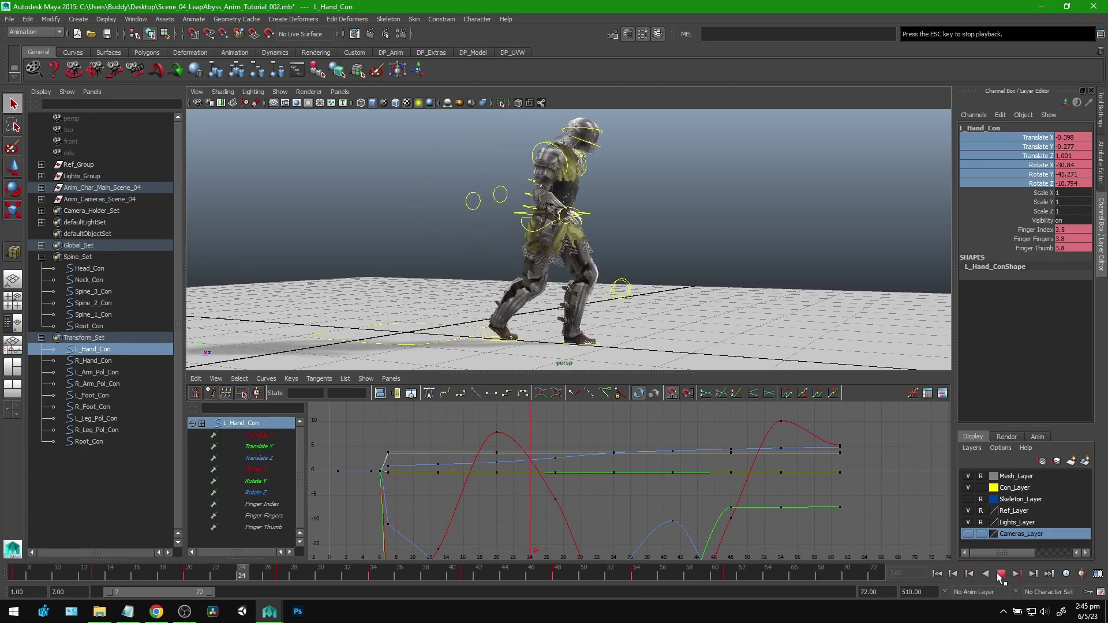
left_click(1001, 574)
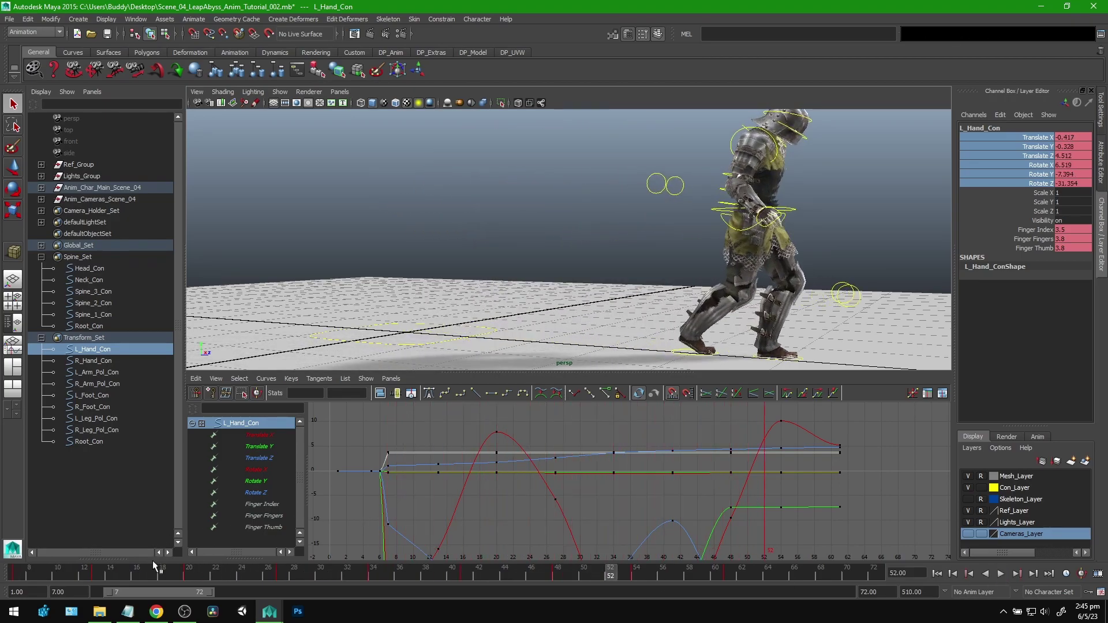
left_click_drag(471, 572, 0, 594)
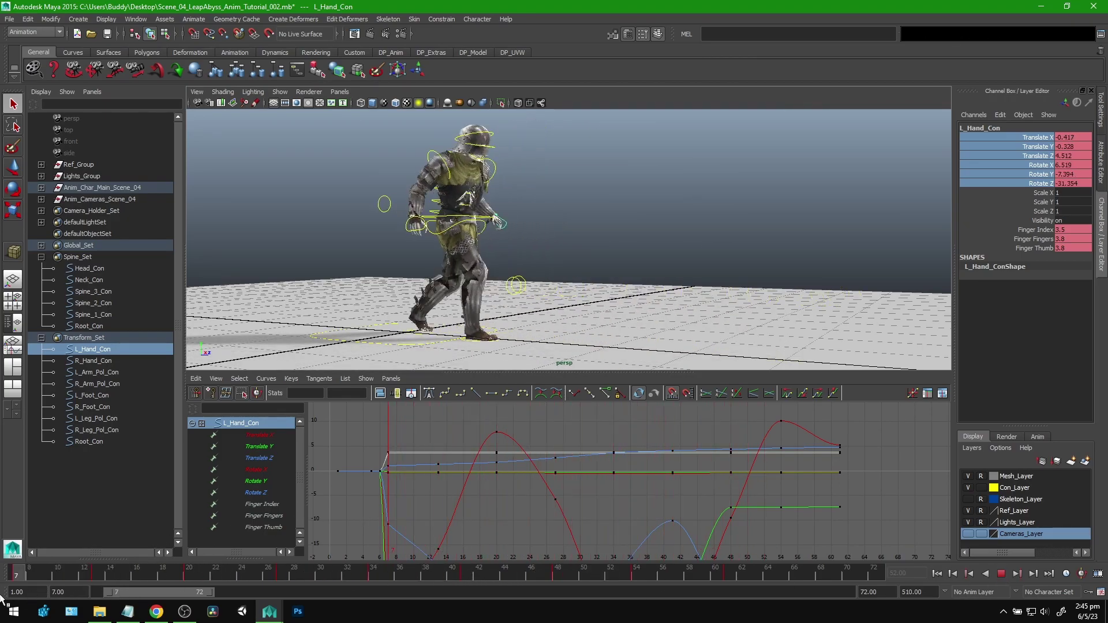
middle_click_drag(605, 321, 653, 295, "alt")
right_click_drag(583, 309, 620, 303, "alt")
middle_click_drag(621, 303, 634, 278, "alt")
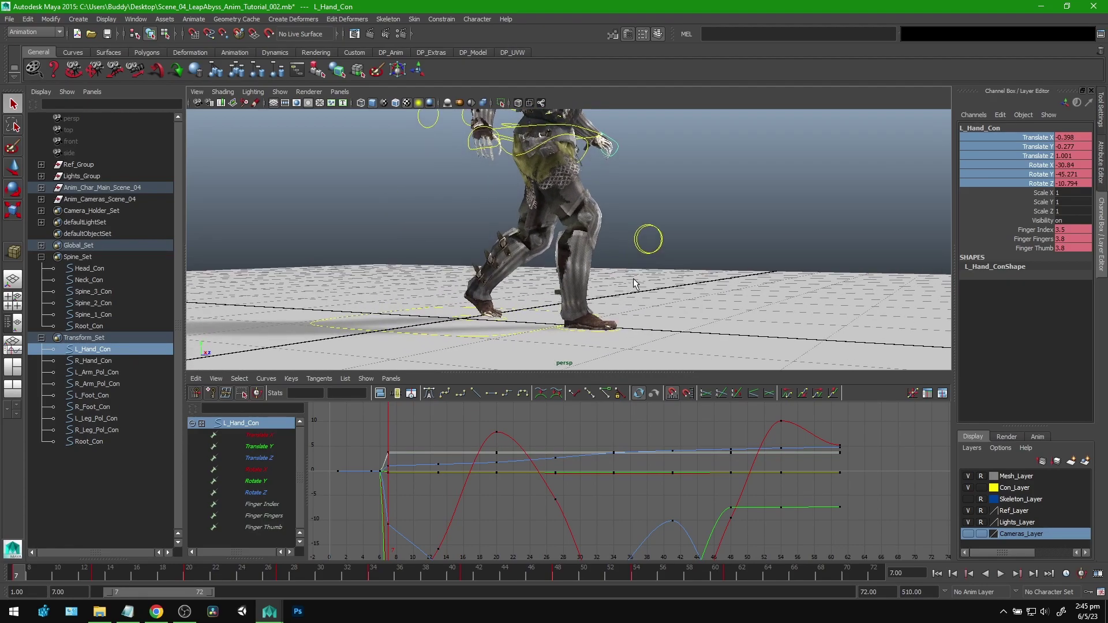
Examine the left and right foot controls and their animation curves between frames 7 and 13.
left_click(477, 317)
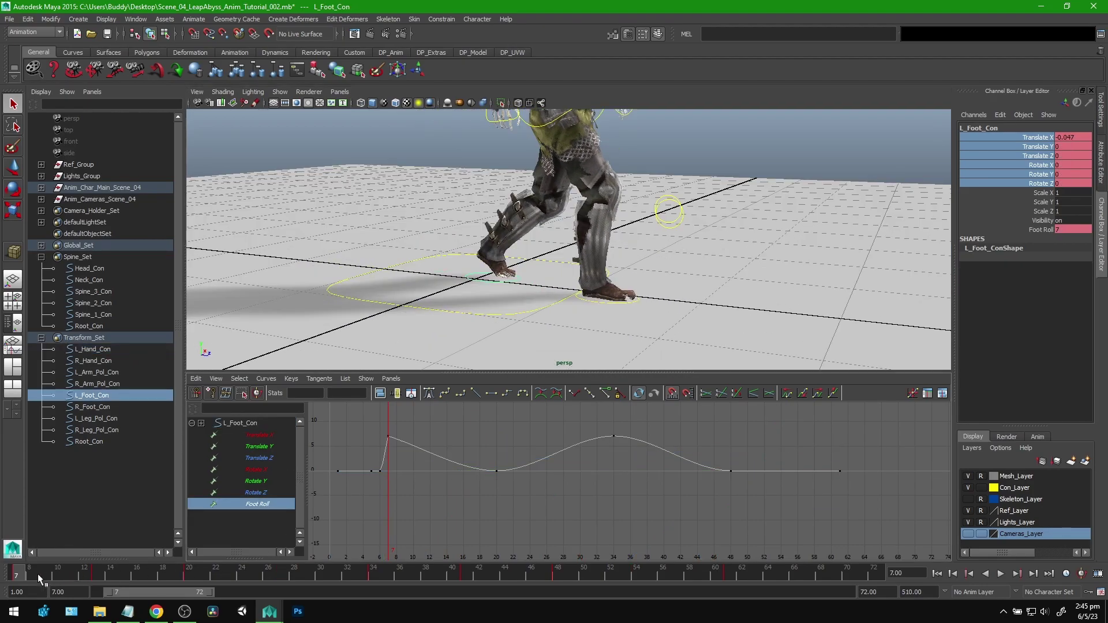
left_click_drag(37, 574, 97, 574)
left_click(605, 303)
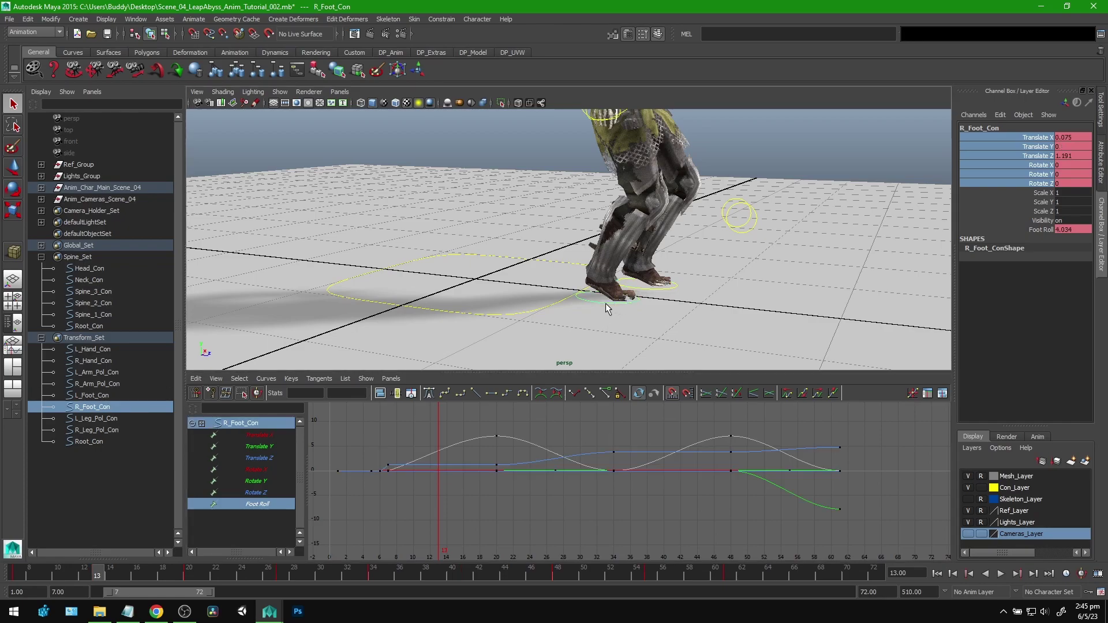
left_click_drag(605, 303, 477, 328, "alt")
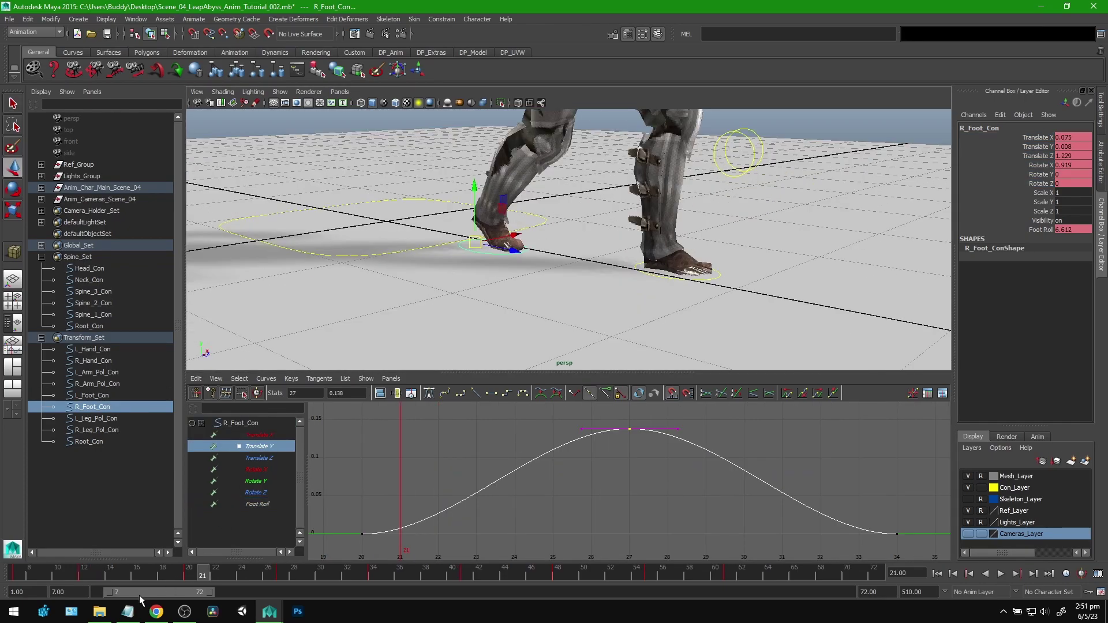
Shift the right foot's Foot Roll keys at frames 20, 27, 48 and 55 two frames later, to frames 22, 29, 50 and 57.
left_click_drag(151, 576, 189, 577)
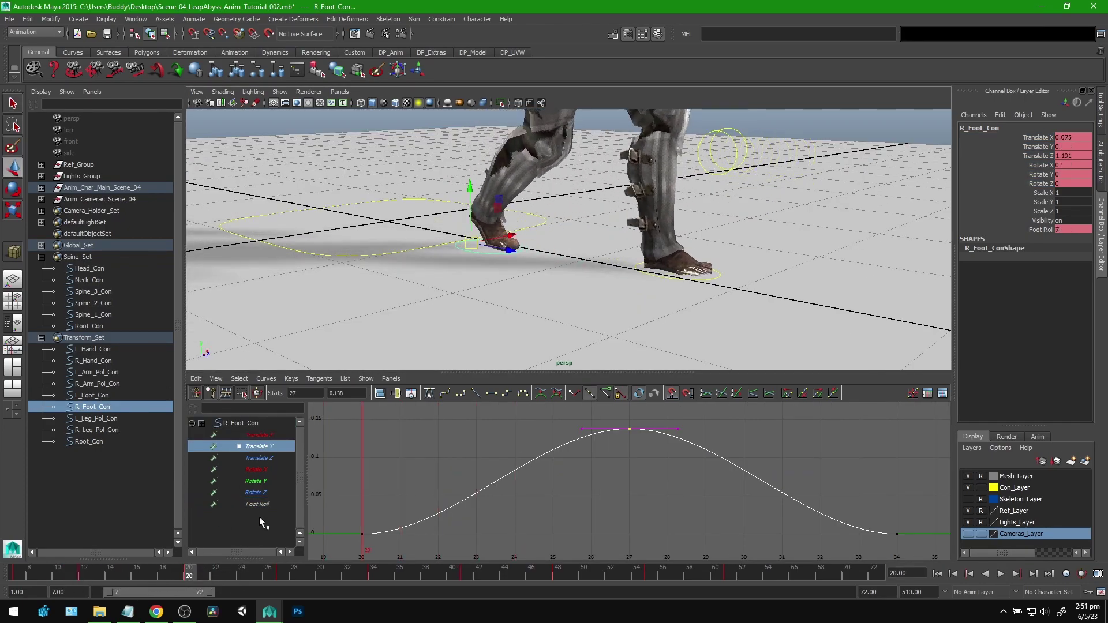
left_click(255, 504)
left_click_drag(601, 470, 653, 507)
key("f")
scroll(654, 506, "down", 4)
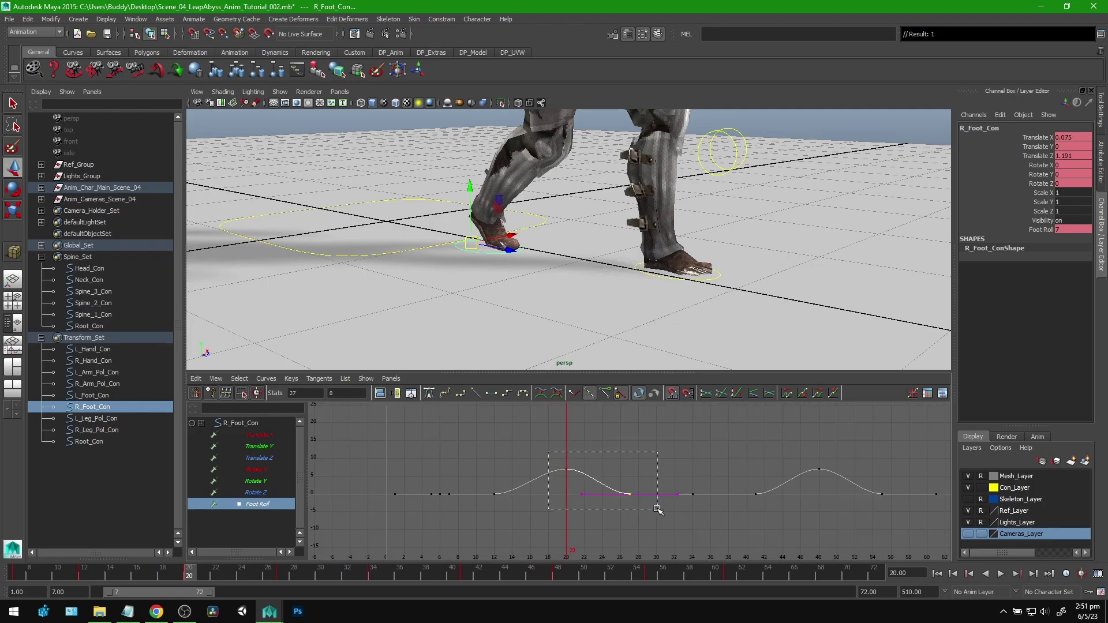
left_click_drag(555, 461, 661, 503)
key("f")
scroll(736, 472, "down", 4)
middle_click_drag(629, 472, 552, 477, "alt")
right_click_drag(552, 476, 572, 468, "alt")
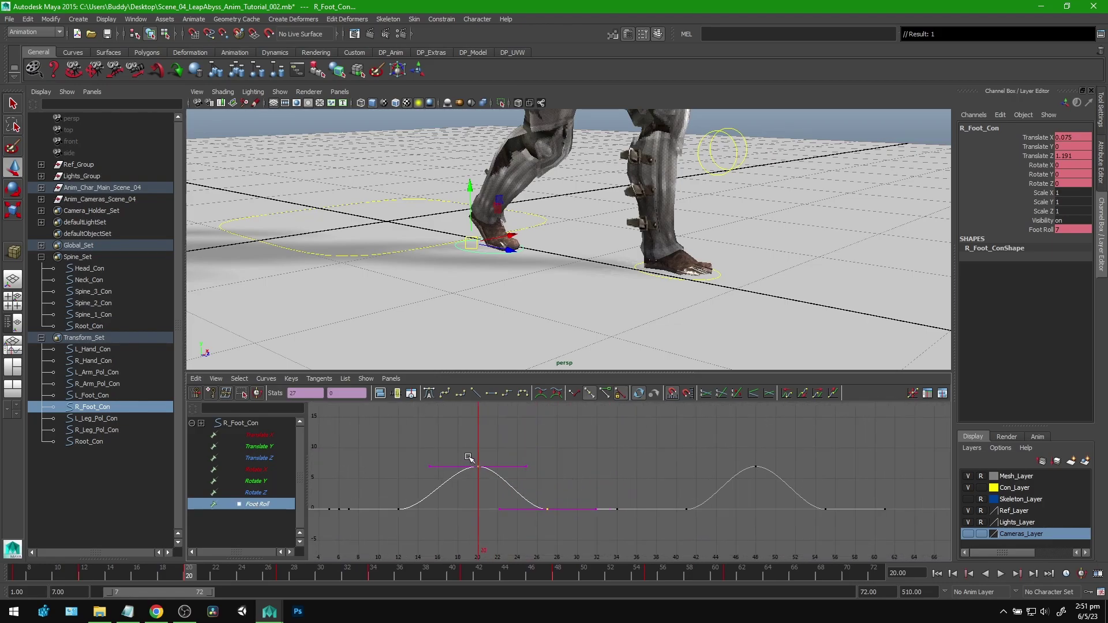
mouse_move(191, 579)
left_mouse_down()
mouse_move(47, 576)
mouse_move(226, 586)
mouse_move(205, 585)
left_mouse_up()
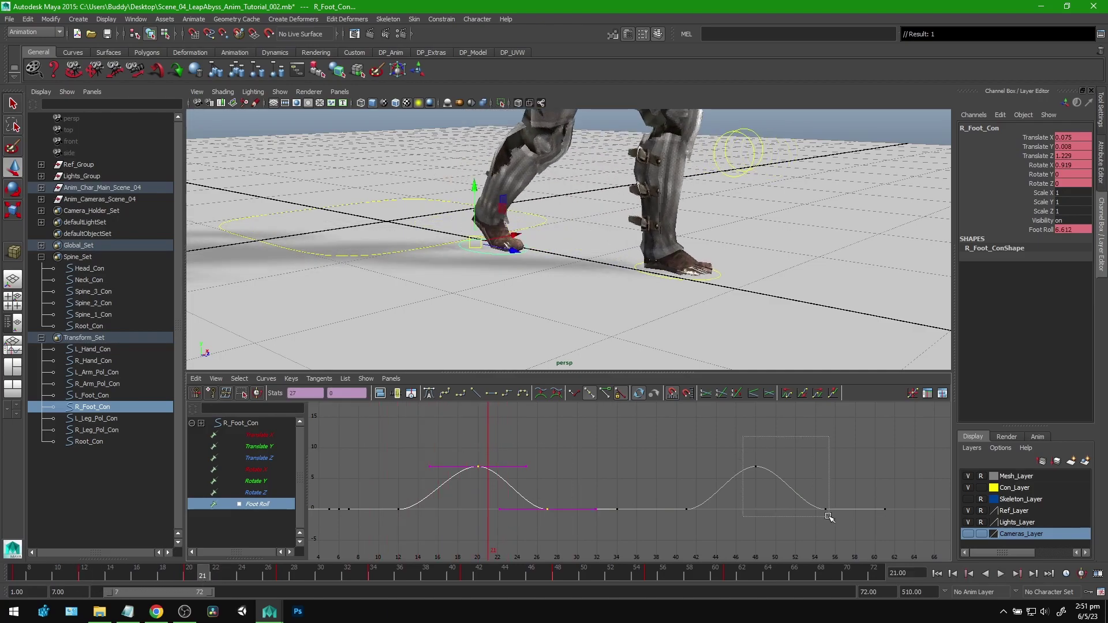
middle_click_drag(619, 460, 642, 455, "shift")
key("alt+v")
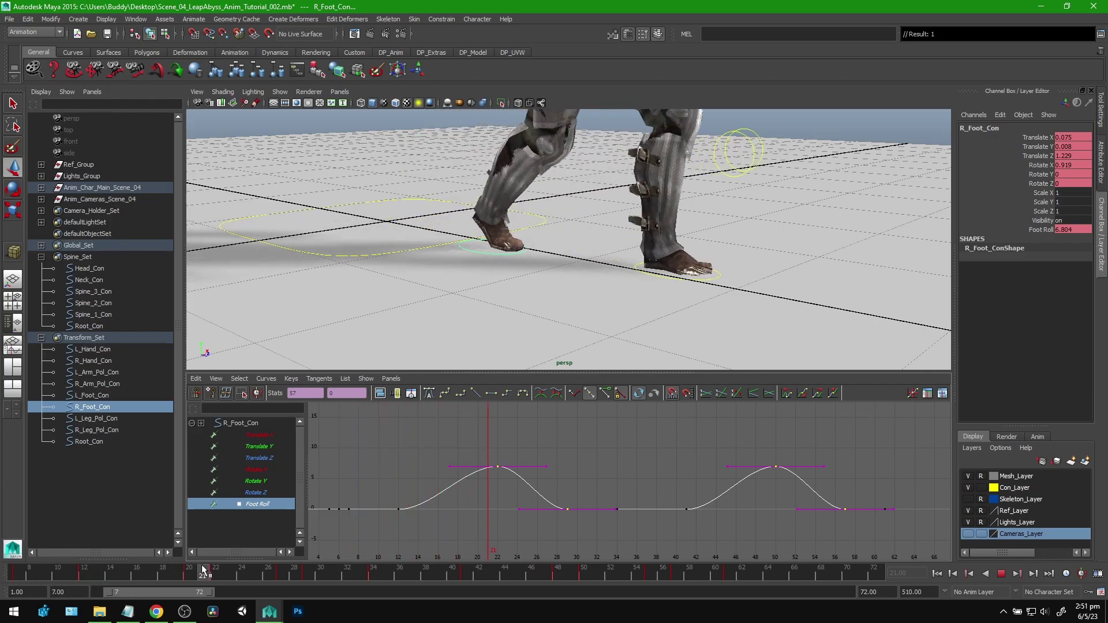
Scrub and play back the walk from frame 7 to check the right foot's roll timing.
right_click_drag(661, 167, 579, 213, "alt")
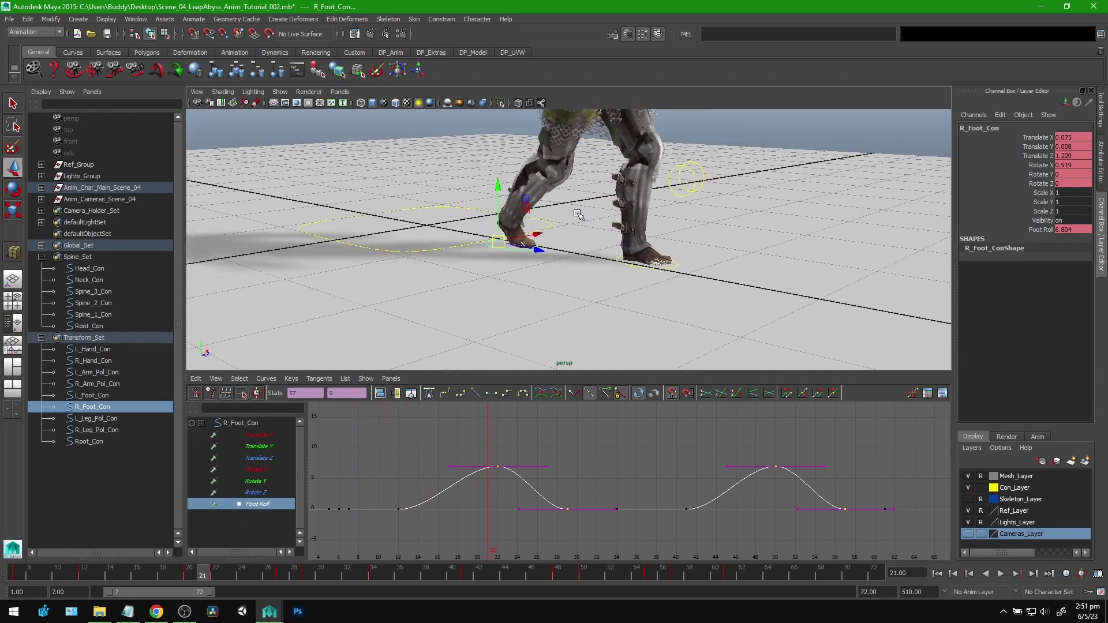
middle_click_drag(536, 211, 511, 229, "alt")
left_click_drag(212, 577, 333, 586)
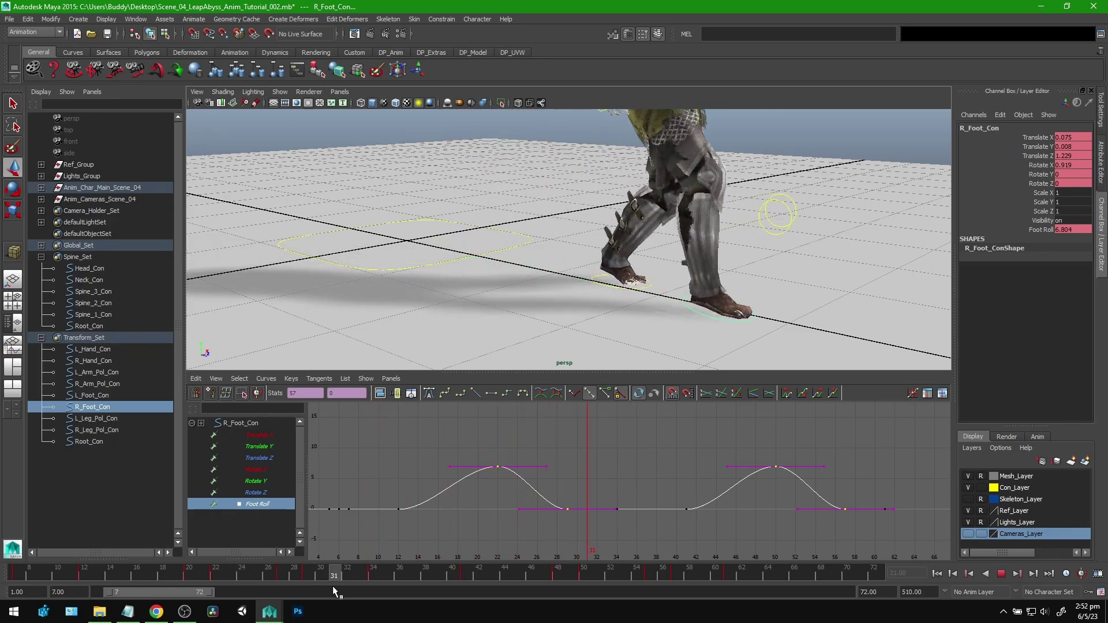
left_click(937, 573)
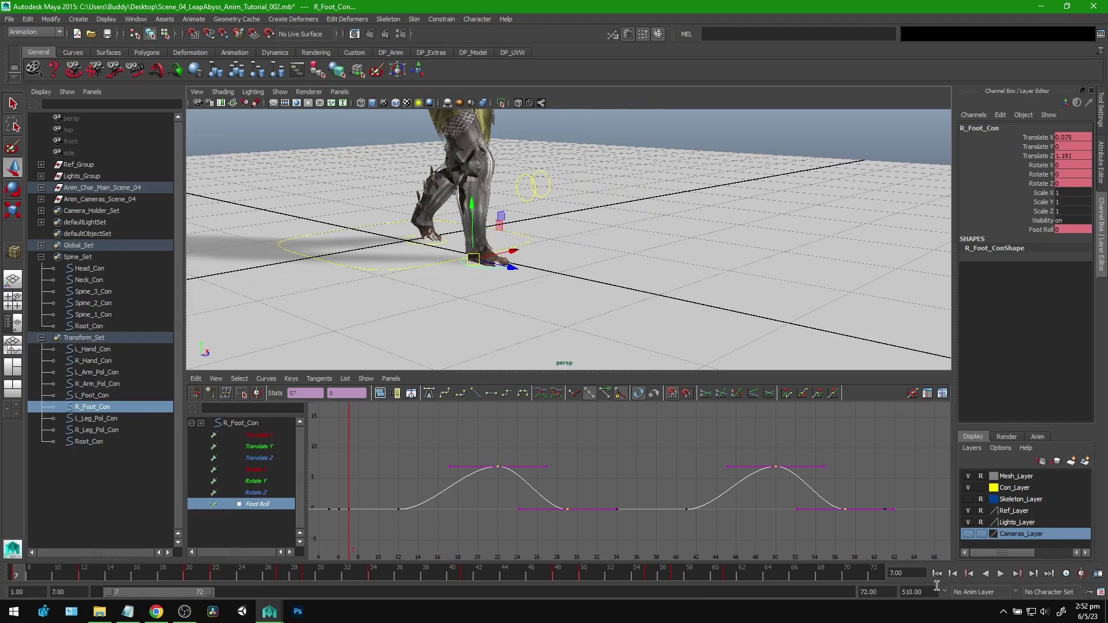
left_click(1001, 575)
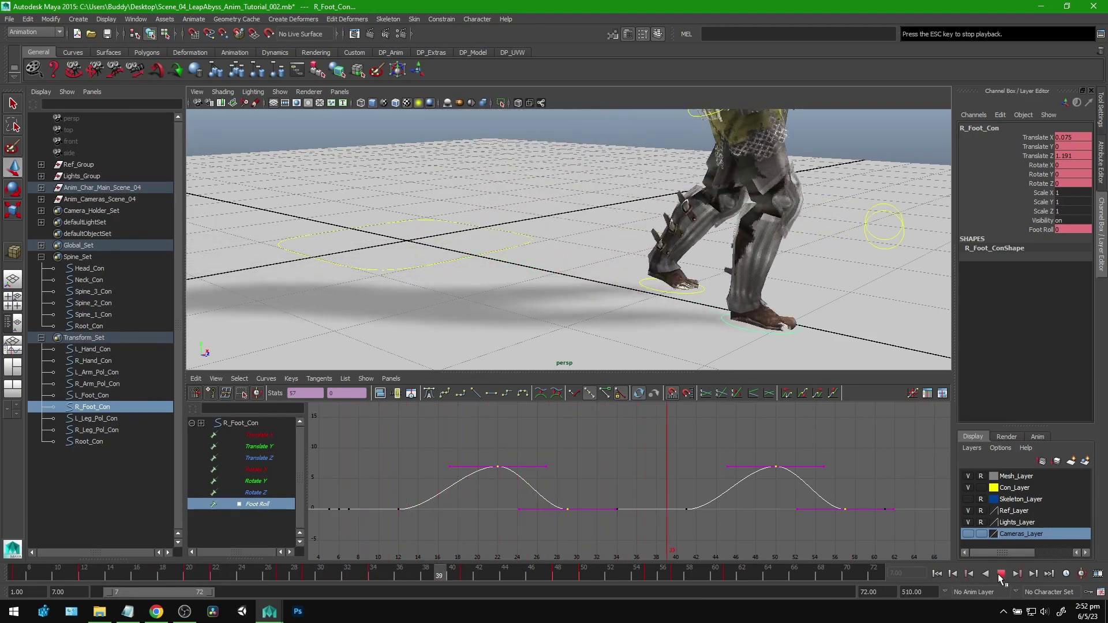
left_click_drag(237, 574, 112, 591)
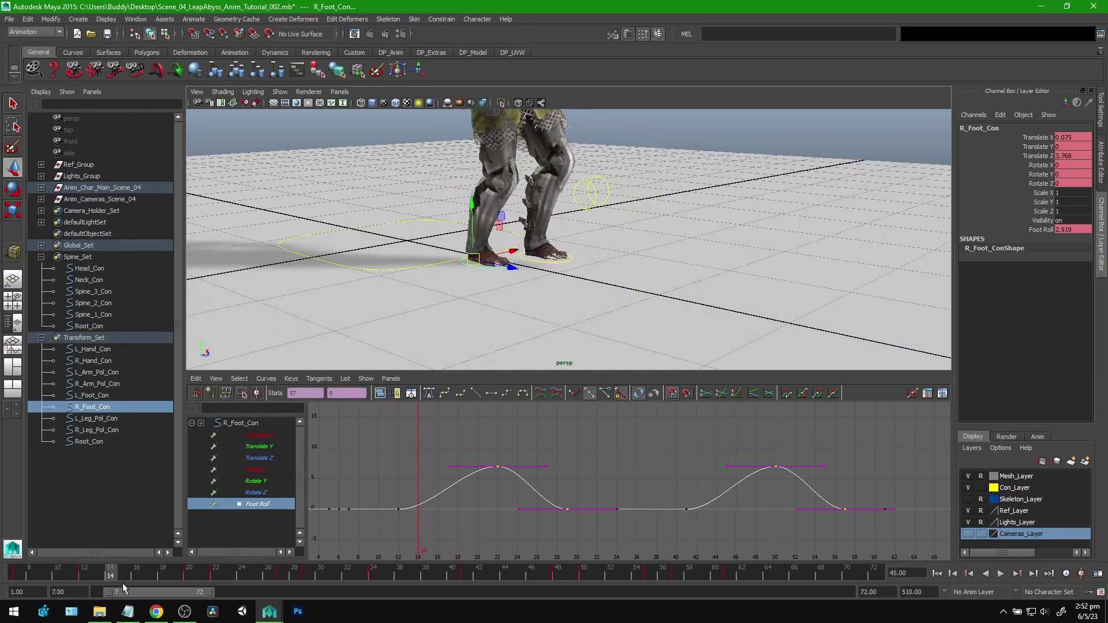
Shift the left foot's Foot Roll keys at frames 34 and 41 two frames later, to frames 36 and 43, and play the result.
left_click(565, 262)
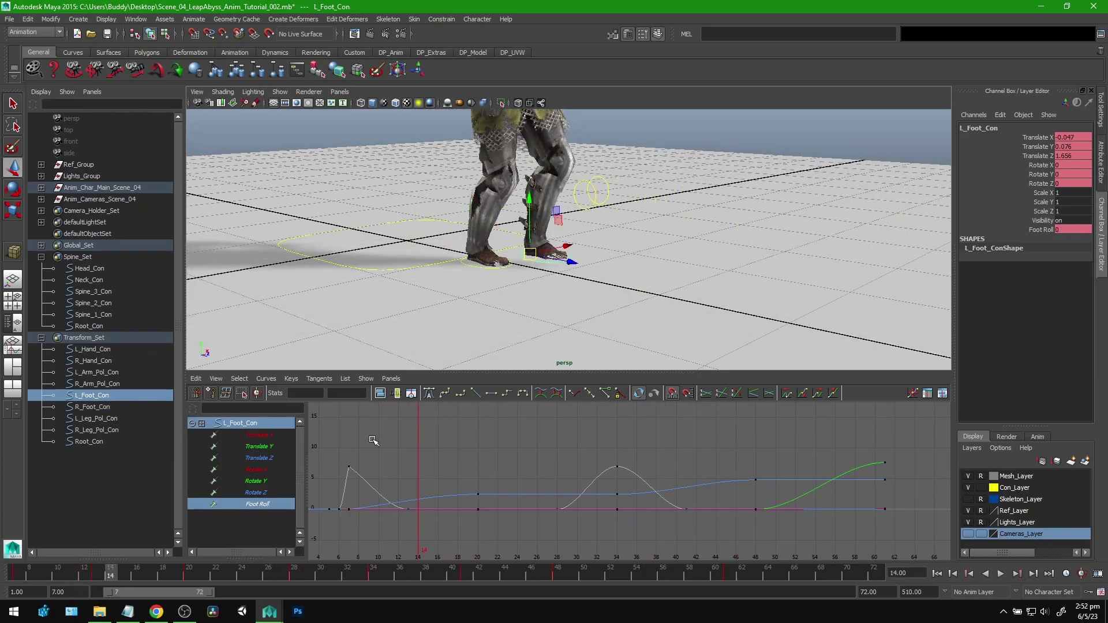
left_click(275, 506)
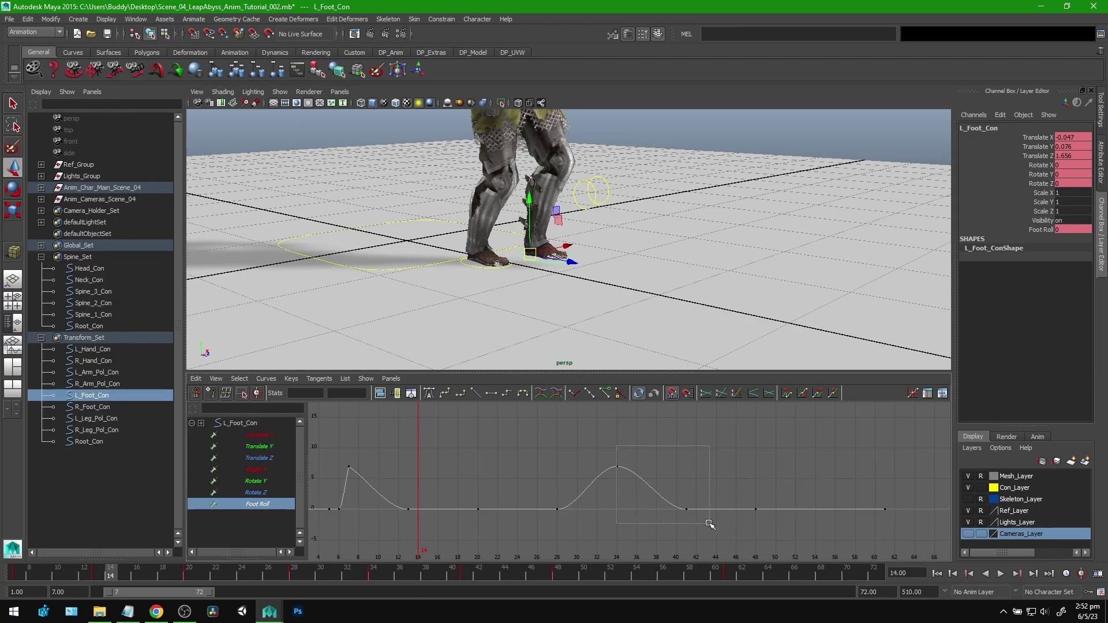
left_click_drag(710, 524, 709, 523)
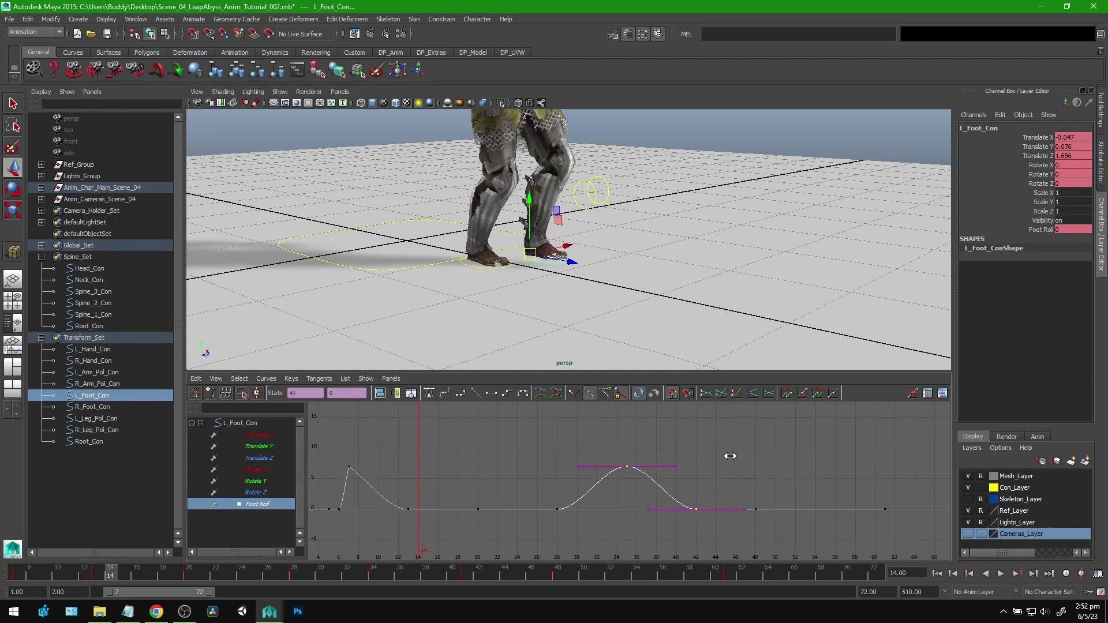
middle_click_drag(730, 456, 740, 457, "shift")
key("alt+v")
left_click(1000, 574)
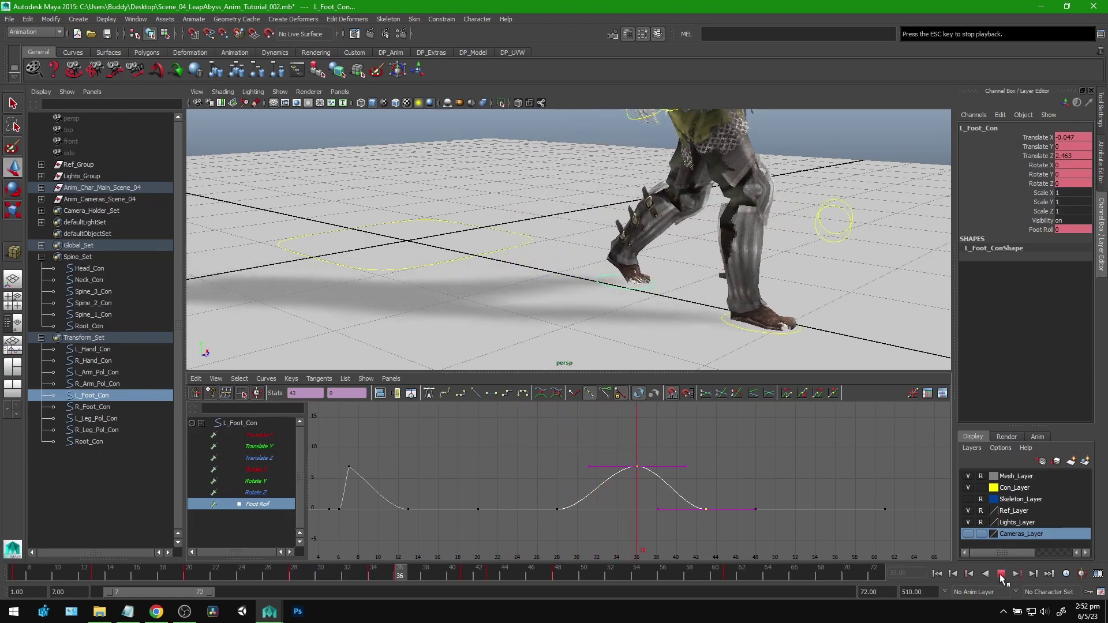
Key the left foot's Rotate X at frame 13 and raise the key to about 11 so the toes tilt down mid-swing.
left_click_drag(699, 249, 609, 270, "alt")
left_click_drag(457, 572, 362, 587)
left_click(256, 469)
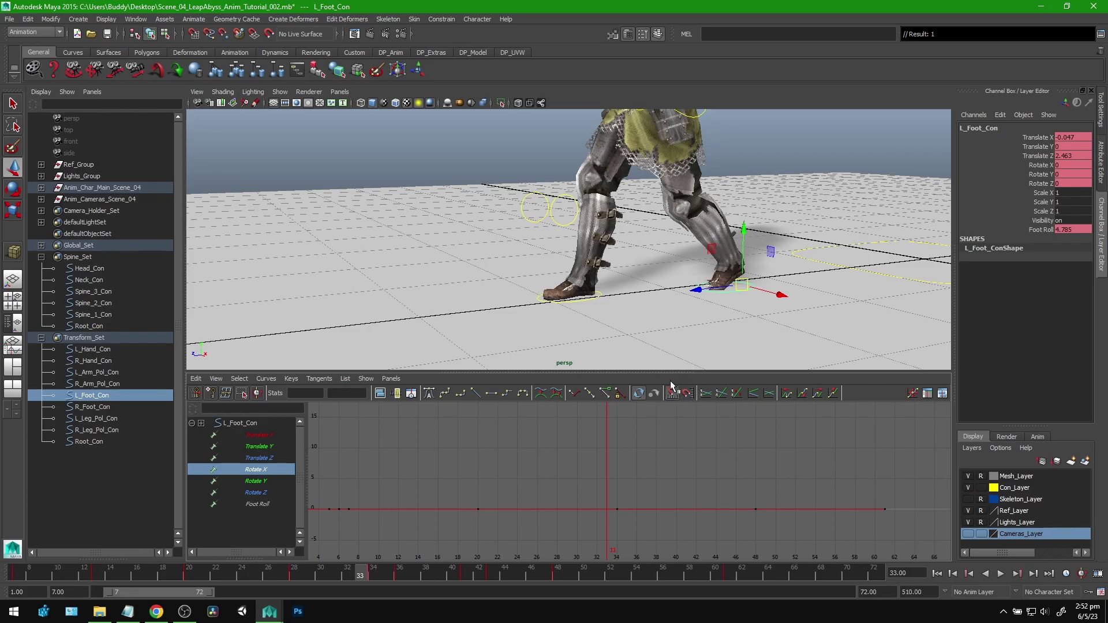
key("f")
key("a")
left_click(97, 576)
middle_click_drag(732, 277, 520, 282, "alt")
right_click_drag(519, 282, 555, 283, "alt")
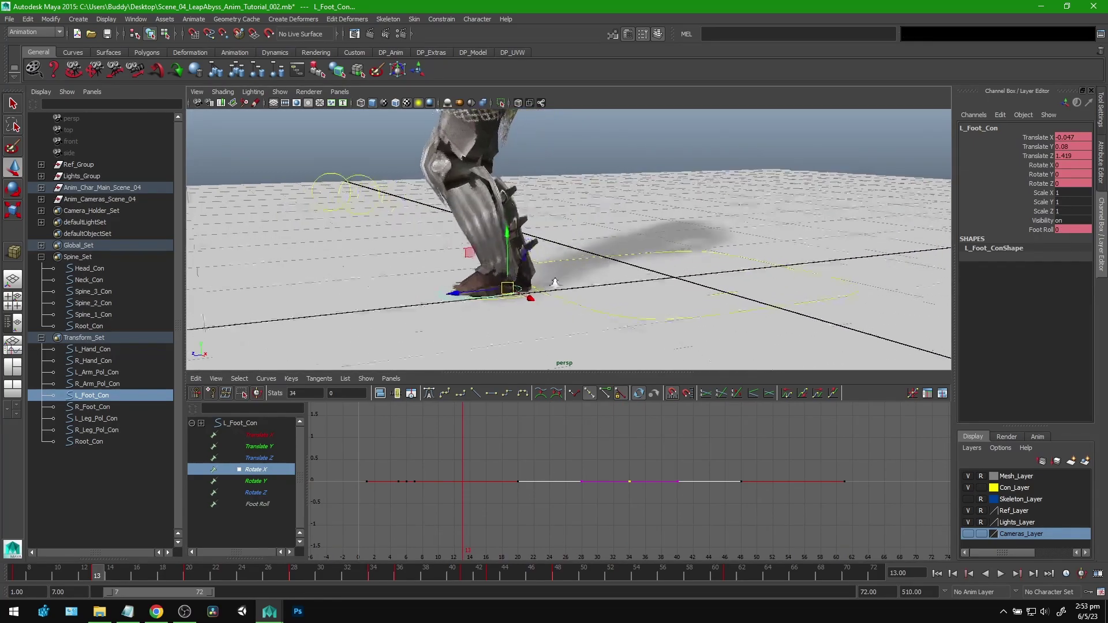
middle_click_drag(555, 283, 654, 265, "alt")
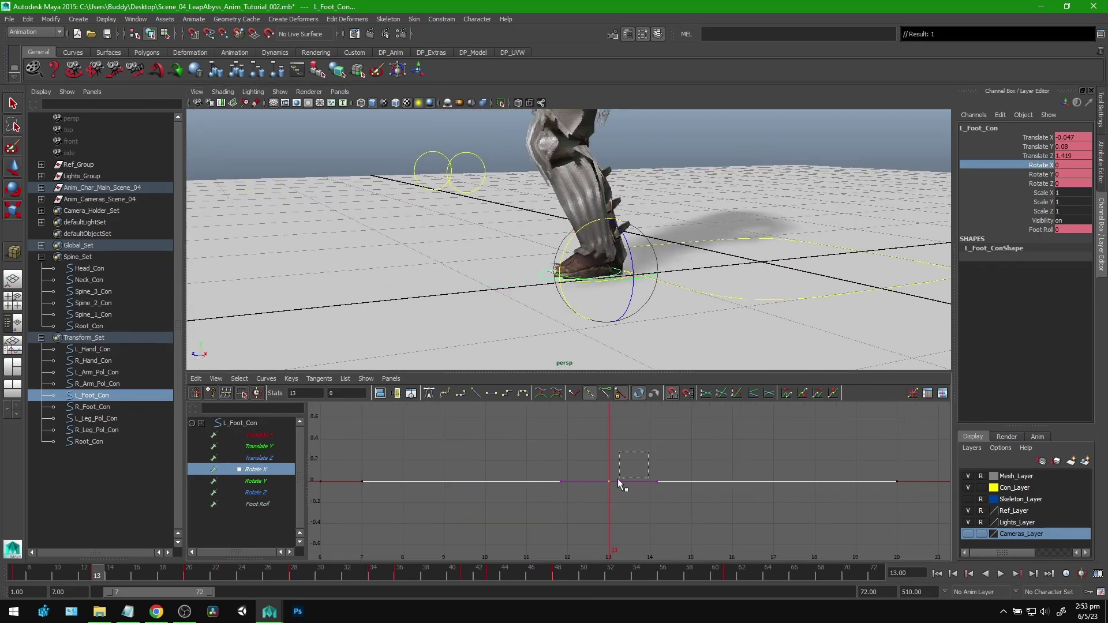
key("w")
middle_click_drag(641, 454, 661, 530, "shift")
key("f")
middle_click_drag(663, 446, 658, 404)
key("f")
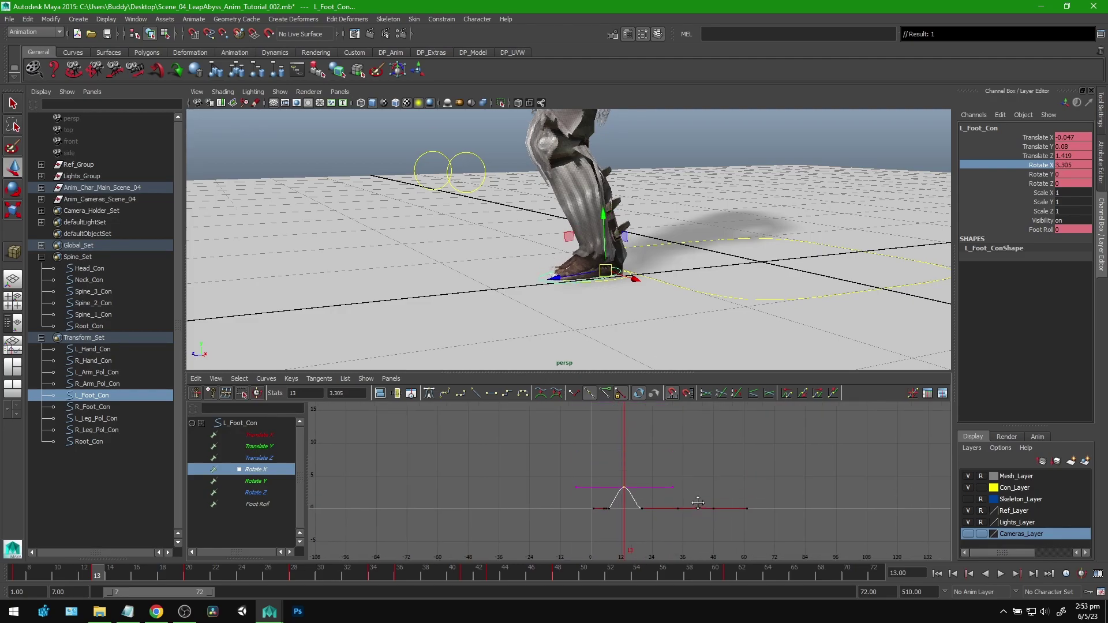
middle_click_drag(684, 503, 683, 445)
Key the left foot's Rotate X at frame 41, raise it to 11.64, and play the walk.
left_click_drag(58, 575, 472, 572)
left_click_drag(691, 523, 691, 524)
key("f")
middle_click_drag(673, 493, 676, 372, "shift")
right_click_drag(768, 438, 700, 485, "alt")
middle_click_drag(702, 488, 716, 426, "shift")
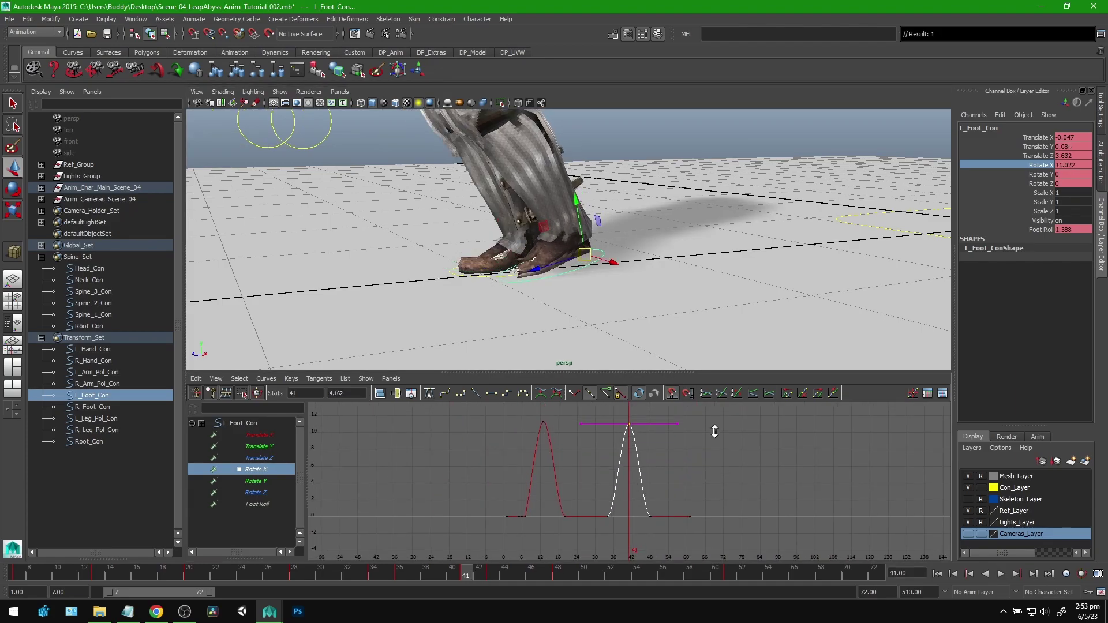
key("alt+v")
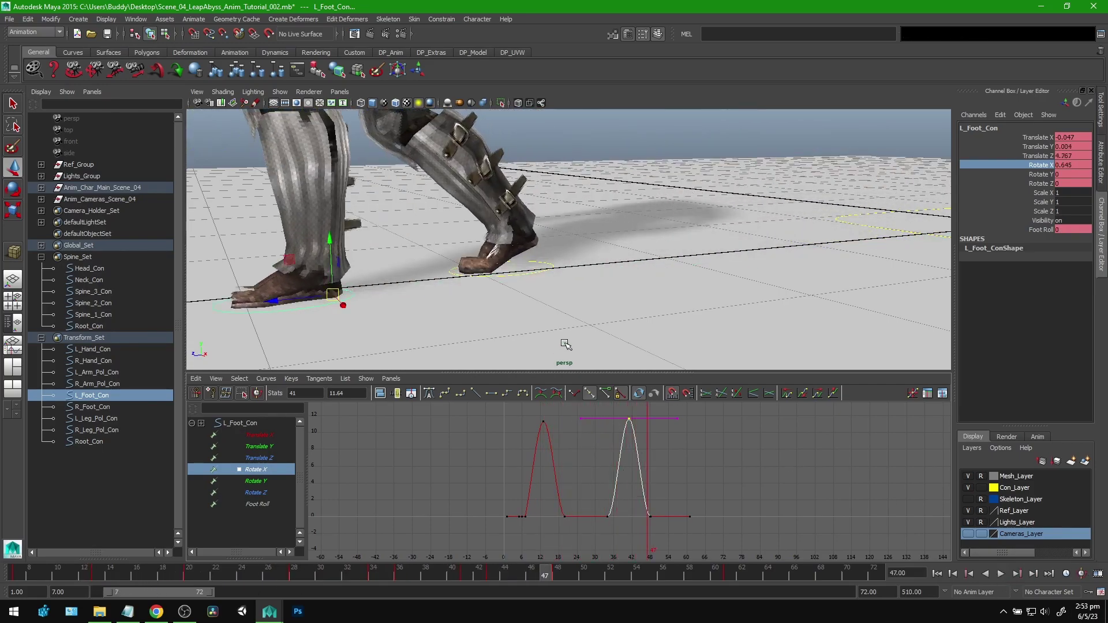
Key the left foot's Rotate X at frame 18 and lower it to -7.481 so the toes lift before landing.
left_click_drag(294, 571, 163, 577)
middle_click_drag(705, 269, 663, 290, "alt")
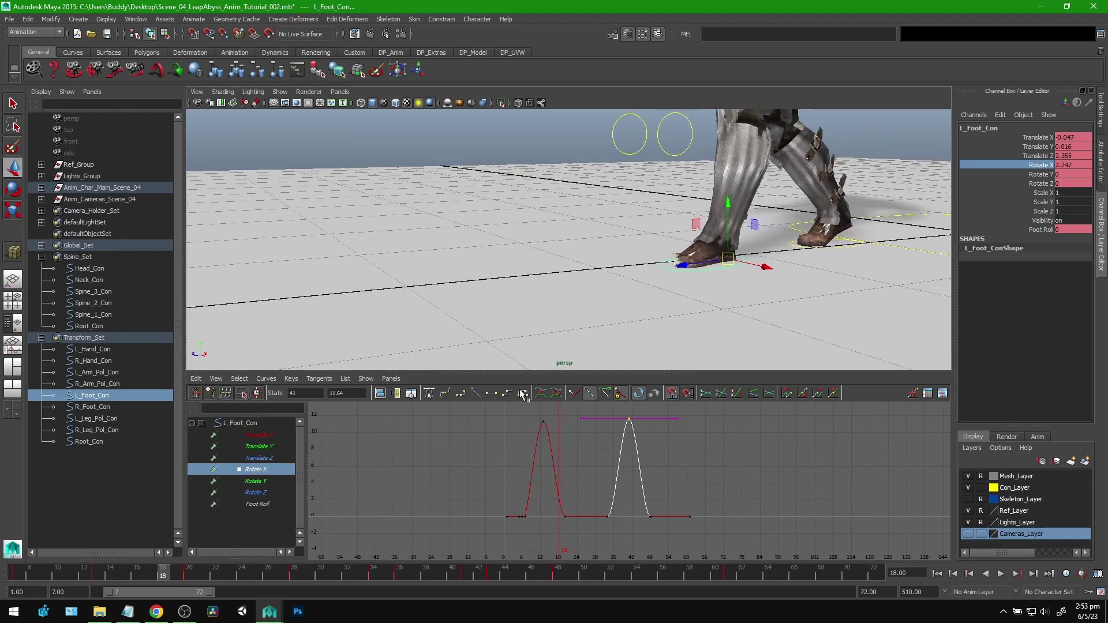
middle_click_drag(748, 317, 717, 318, "alt")
right_click_drag(626, 308, 653, 312, "alt")
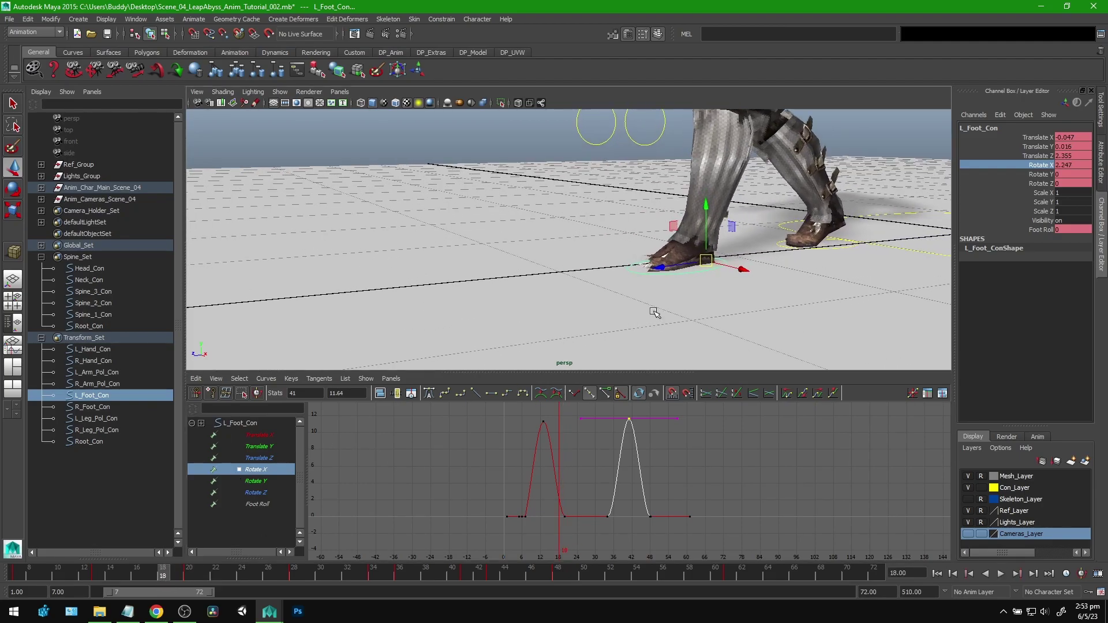
key("q")
left_click(92, 396)
left_click(259, 470)
right_click_drag(578, 527, 659, 497, "alt")
middle_click_drag(659, 496, 623, 484, "alt")
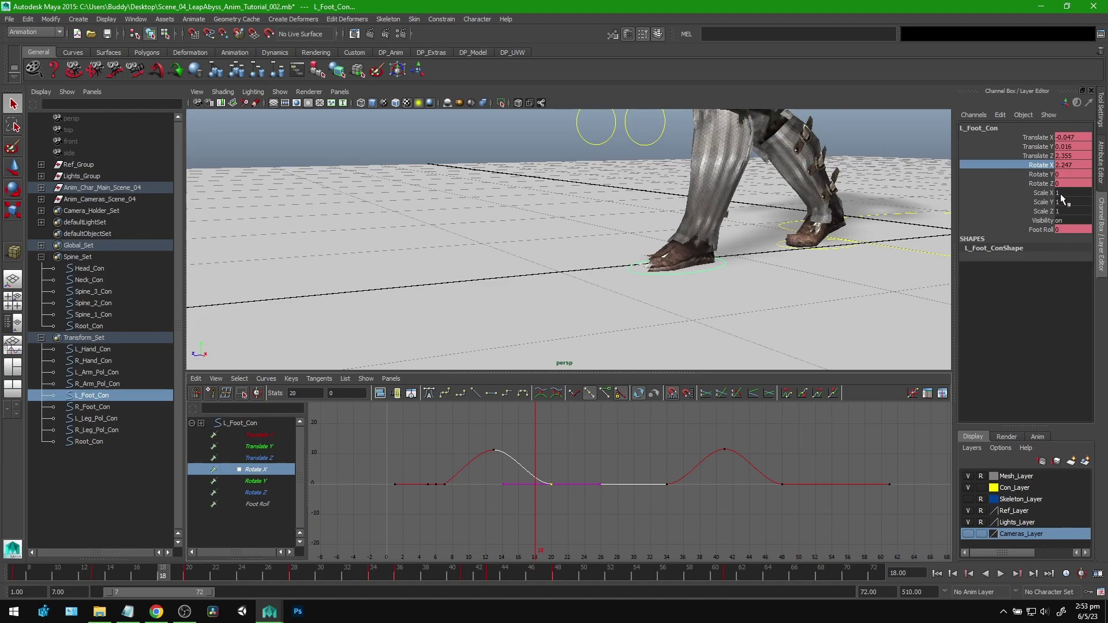
left_click(535, 478)
key("w")
middle_click_drag(567, 444, 567, 469, "shift")
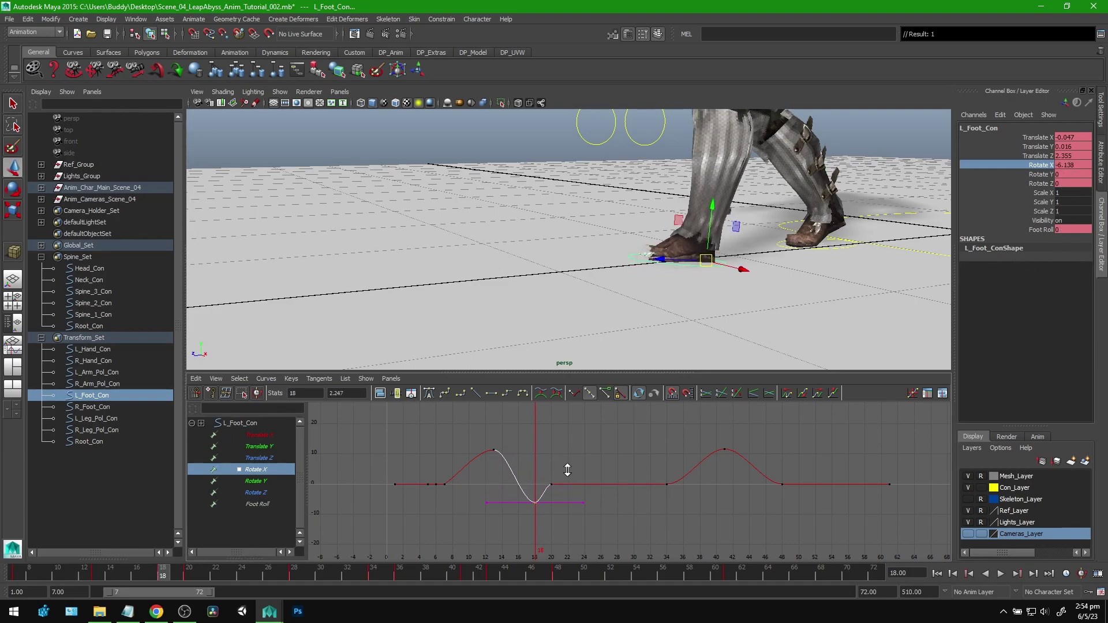
Shift the left foot's Rotate X keys at frames 18 and 20 two frames later, to frames 20 and 22, and play the result.
left_click(187, 573)
right_click_drag(452, 479, 495, 456, "alt")
middle_click_drag(496, 456, 551, 443, "alt")
left_click_drag(551, 465, 440, 553)
middle_click_drag(537, 497, 563, 498, "shift")
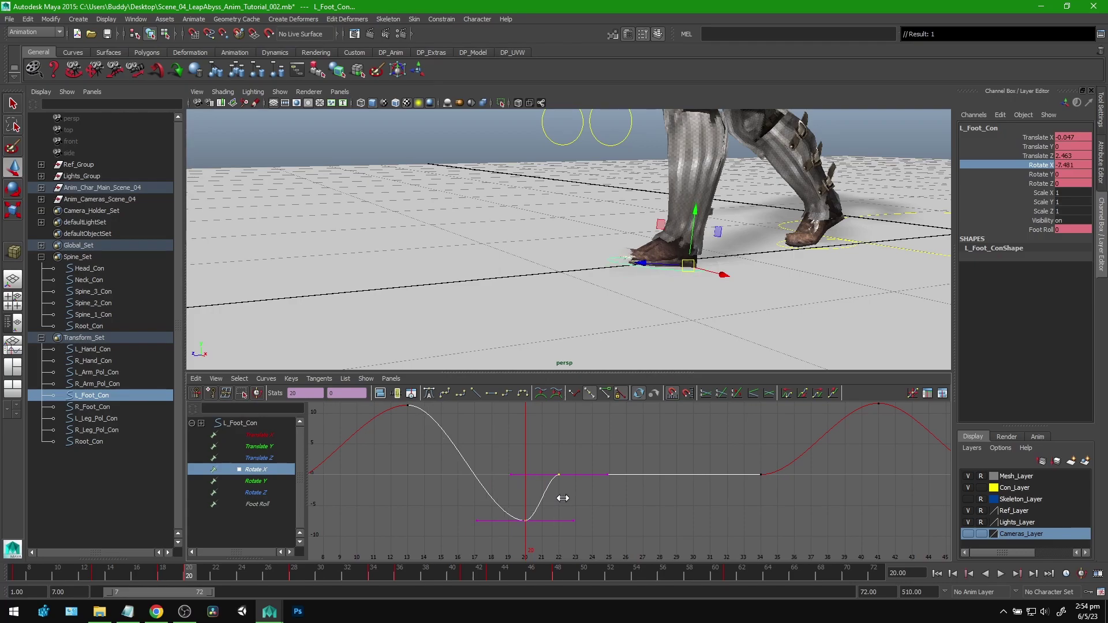
left_click_drag(151, 567, 123, 575)
left_click(1001, 573)
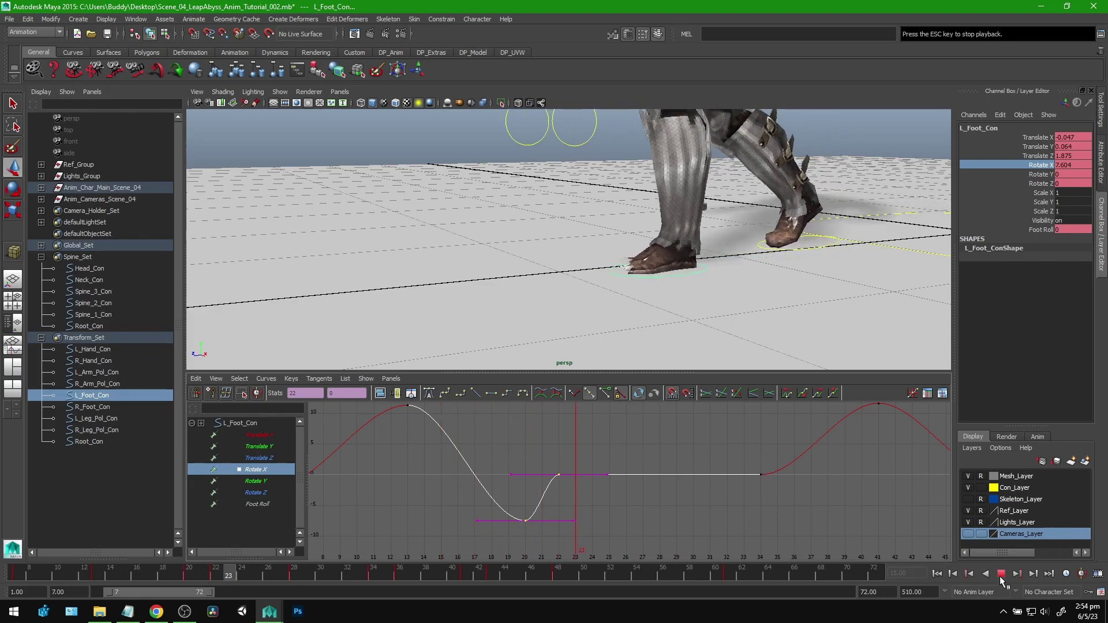
Try moving the left foot's toe-lift Rotate X key from frame 20 to frame 19, play it, and undo the move.
mouse_move(297, 578)
left_mouse_down()
mouse_move(96, 584)
mouse_move(187, 577)
left_mouse_up()
left_click_drag(649, 309, 610, 303, "alt")
left_click(576, 520)
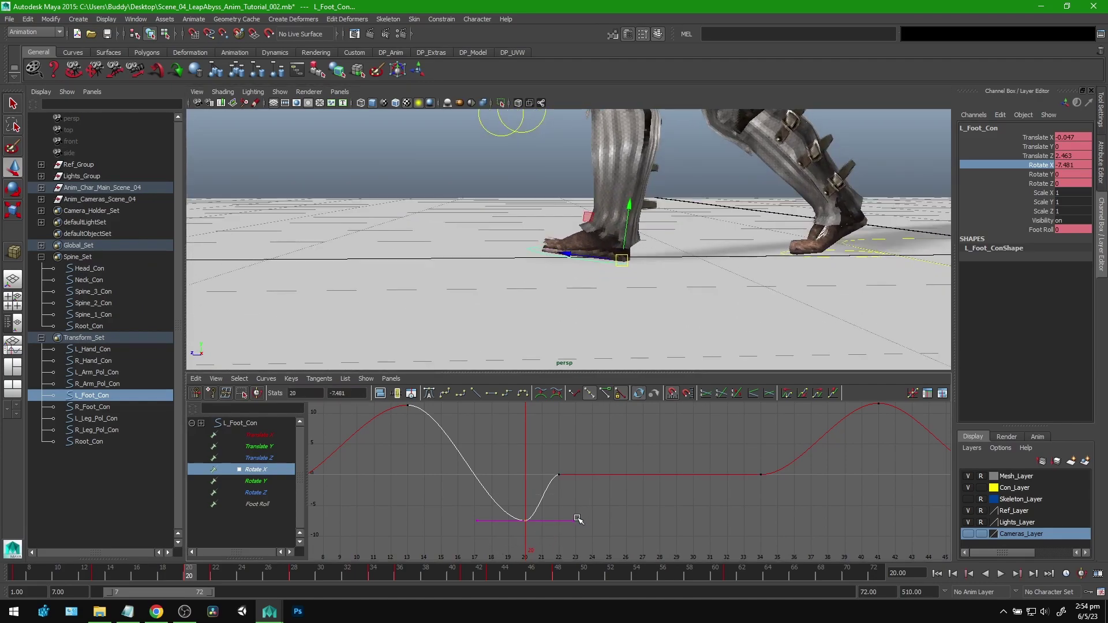
middle_click_drag(569, 519, 563, 519, "shift")
key("alt+v")
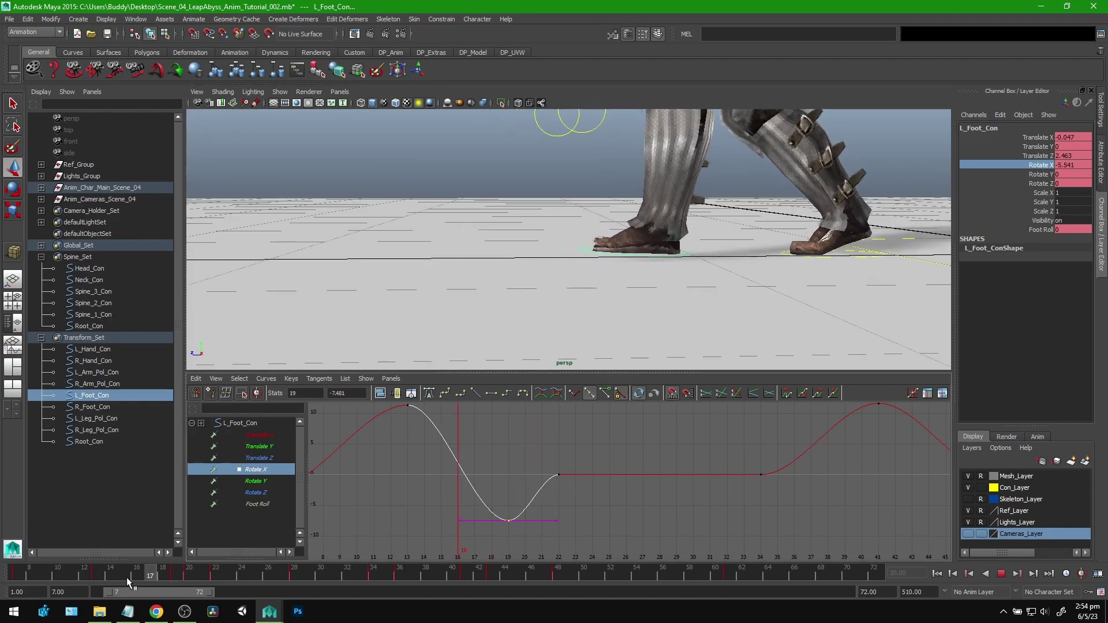
key("alt+v")
left_click(1001, 577)
left_click(1001, 577)
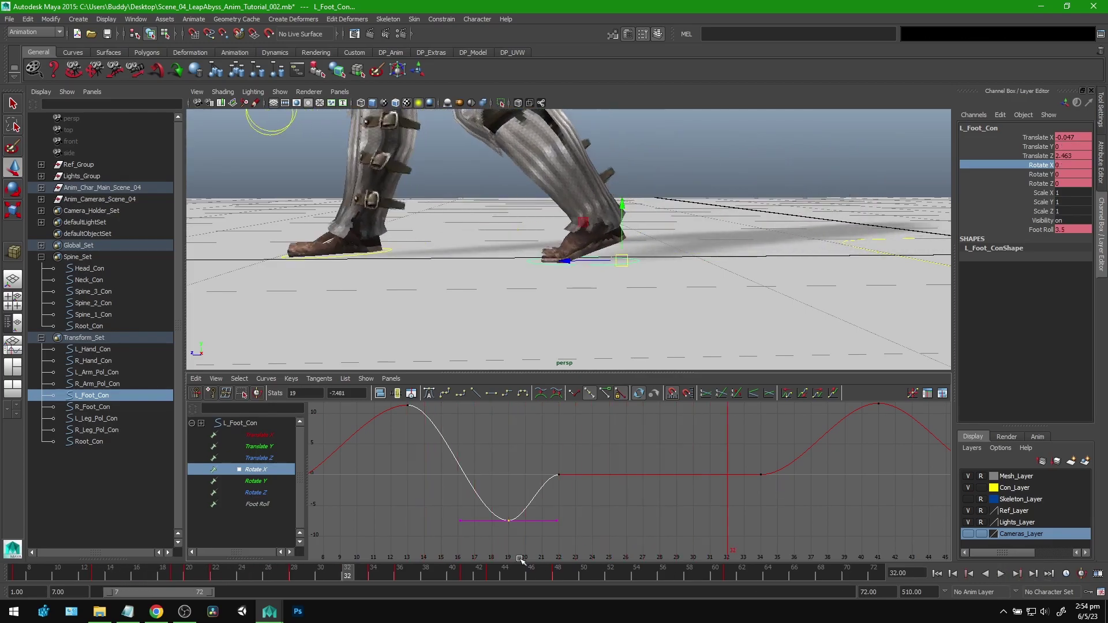
key("ctrl+z")
middle_click_drag(547, 529, 565, 528)
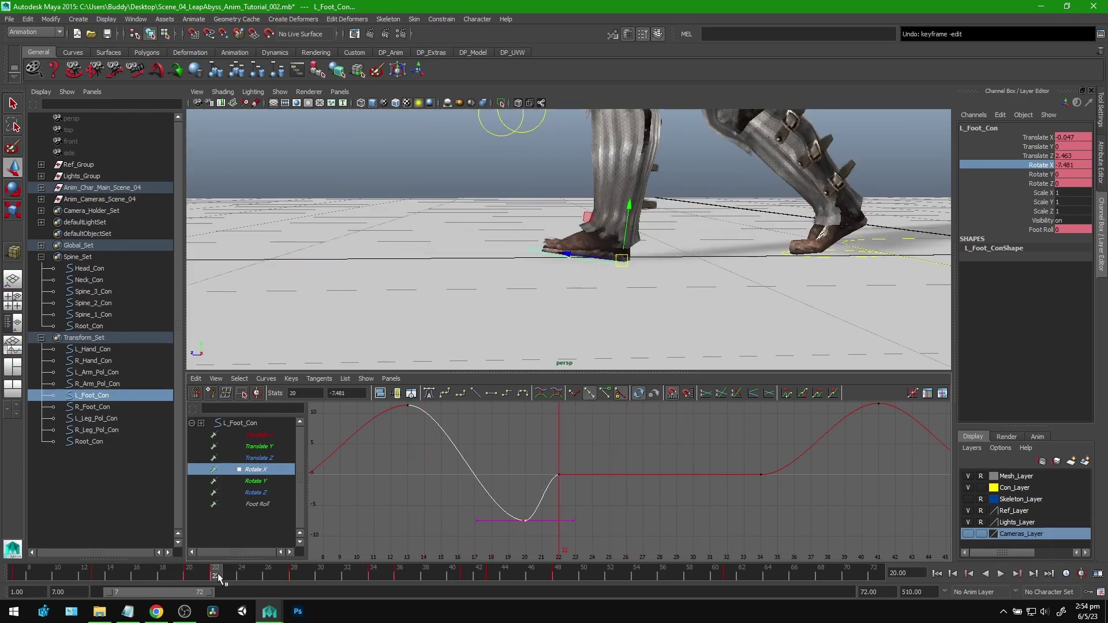
Play and scrub the left foot's landing around frame 20 to check its heel contact.
left_click_drag(219, 575, 136, 575)
left_click(1002, 573)
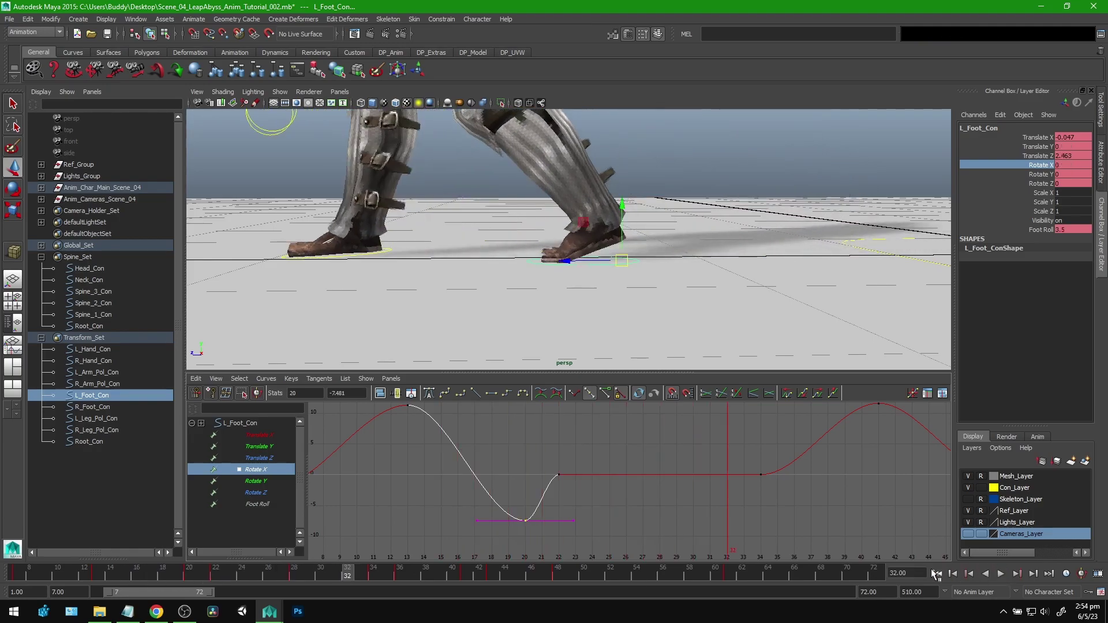
left_click_drag(338, 573, 187, 580)
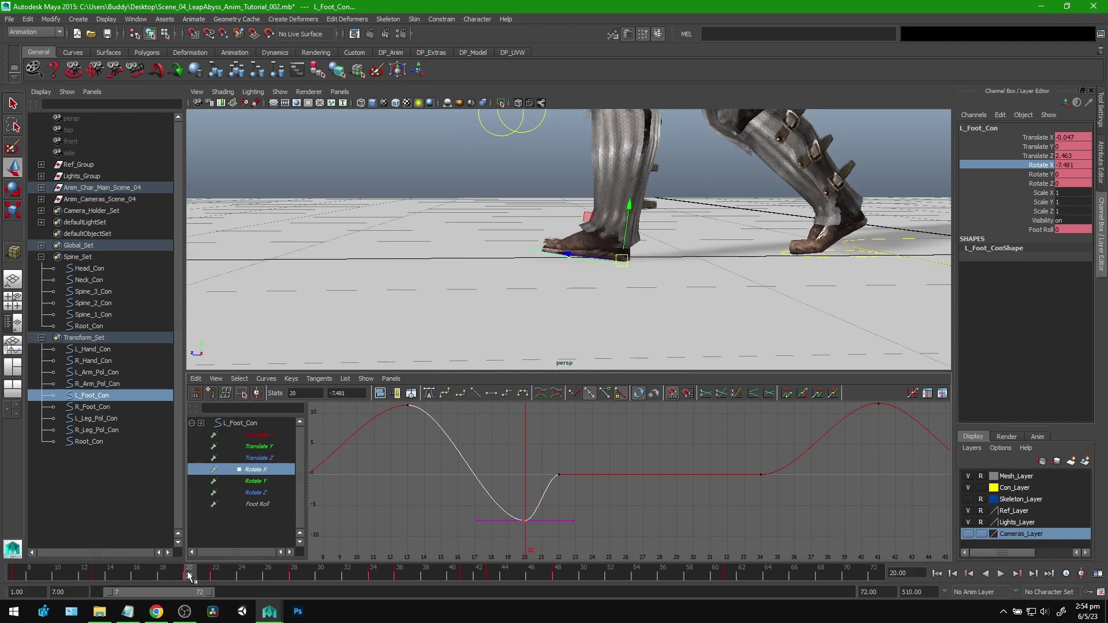
left_click_drag(513, 298, 522, 311, "alt")
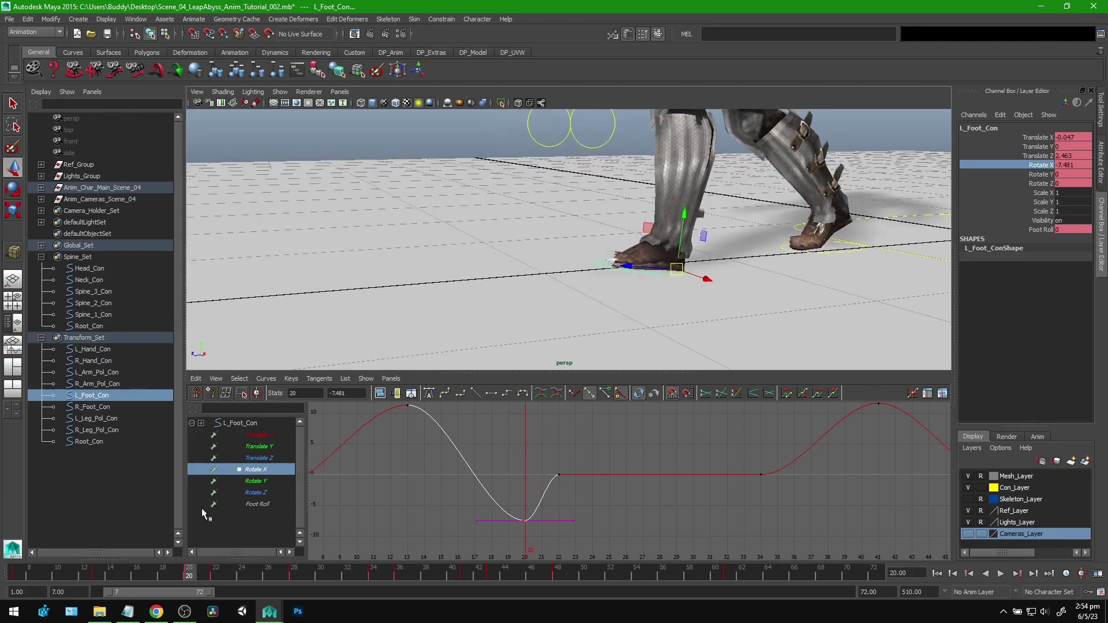
Key the left foot's Rotate X at frame 46, lower it to about -7, and shift the last two step keys to frames 47 and 49.
left_click_drag(191, 574, 555, 579)
key("a")
left_click_drag(652, 286, 716, 321, "alt")
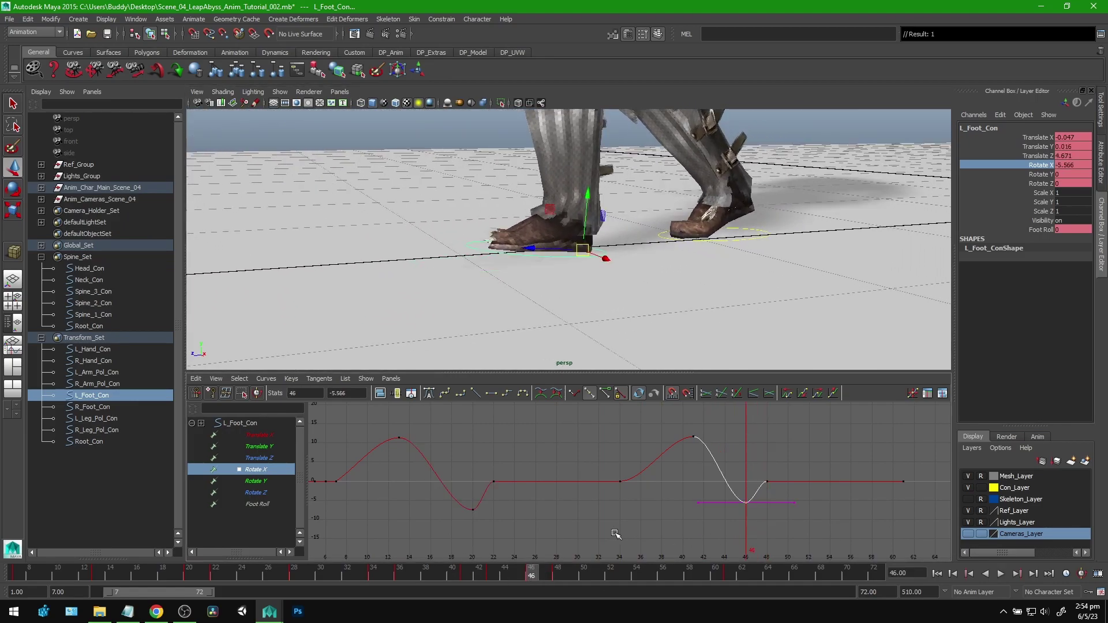
mouse_move(601, 484)
middle_mouse_down("alt")
mouse_move(603, 529)
mouse_move(592, 476)
middle_mouse_up("alt")
middle_click_drag(670, 486, 635, 522)
middle_click_drag(801, 498, 810, 497)
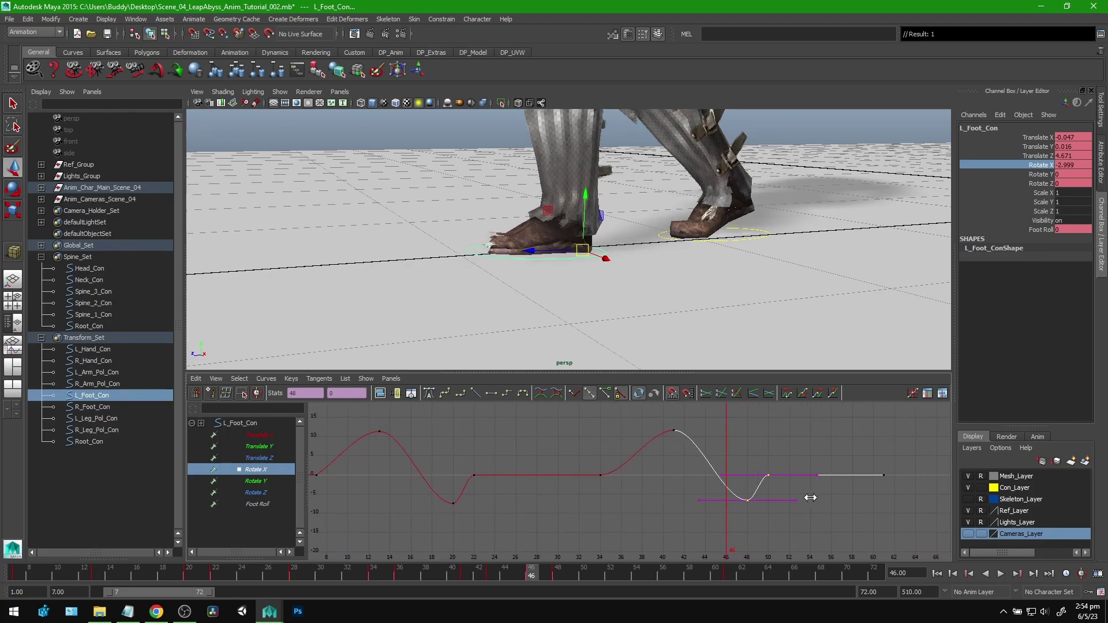
left_click_drag(178, 576, 229, 595)
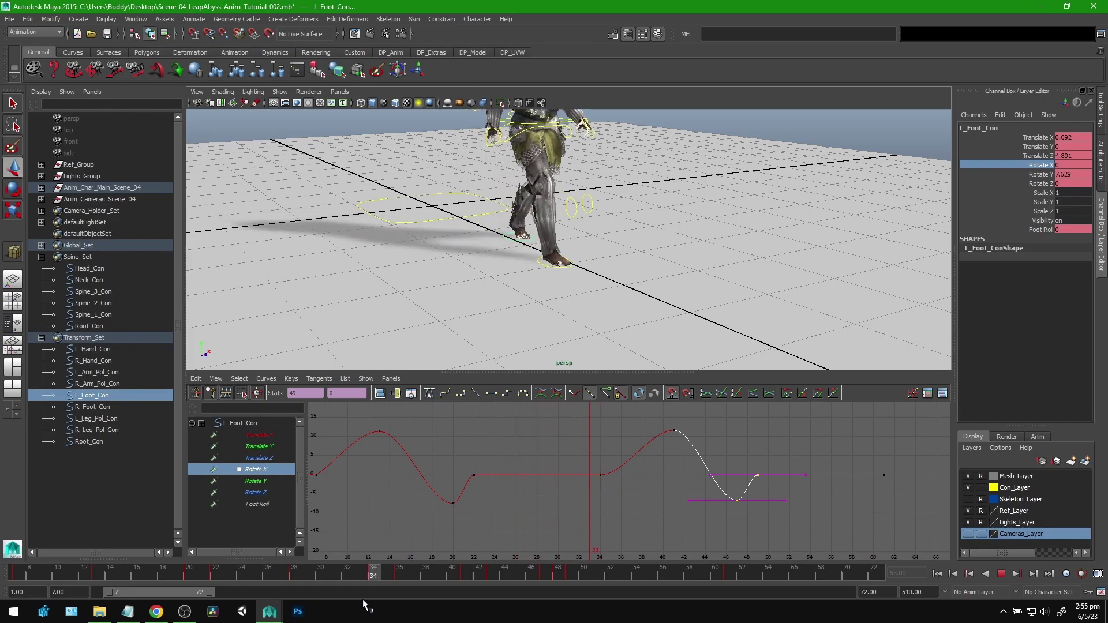
Key the right foot's Rotate X at frame 32 and lower it to -9.348 so the toes lift before landing.
middle_click_drag(474, 306, 532, 260, "alt")
right_click_drag(531, 260, 583, 247, "alt")
left_click(527, 229)
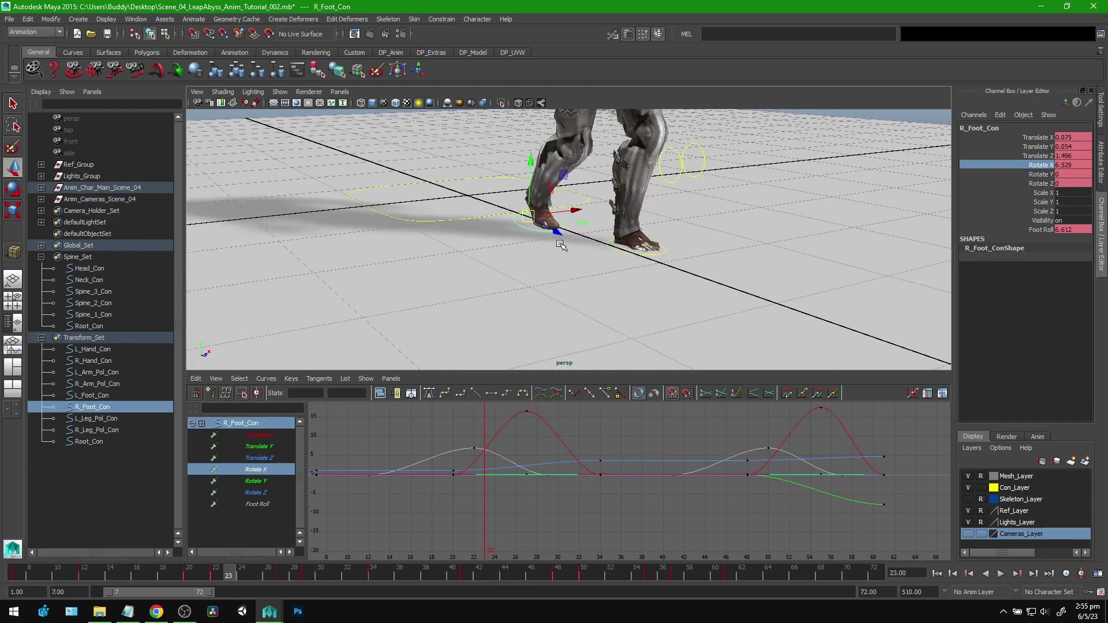
key("f")
left_click(265, 470)
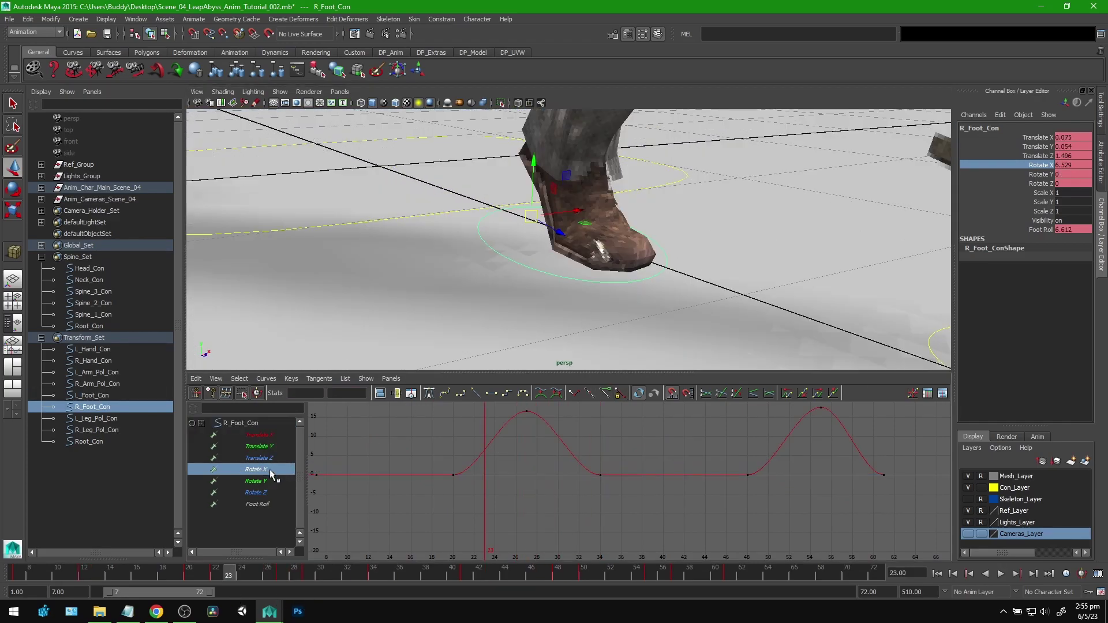
left_click_drag(234, 572, 343, 570)
middle_click_drag(614, 466, 608, 445, "alt")
left_click_drag(584, 421, 564, 451)
middle_click_drag(566, 501, 565, 511)
left_click_drag(741, 240, 664, 254, "alt")
middle_click_drag(578, 505, 577, 512)
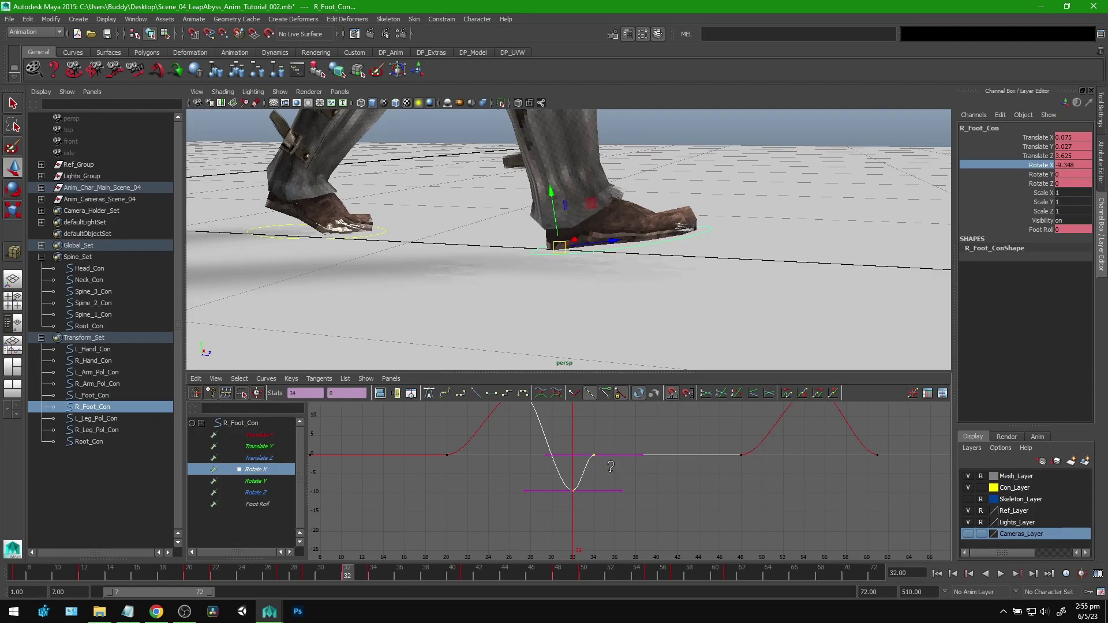
Shift the right foot's Rotate X keys at frames 32 and 34 to frames 34 and 36, and check the landing in playback.
middle_click_drag(634, 474, 635, 474, "shift")
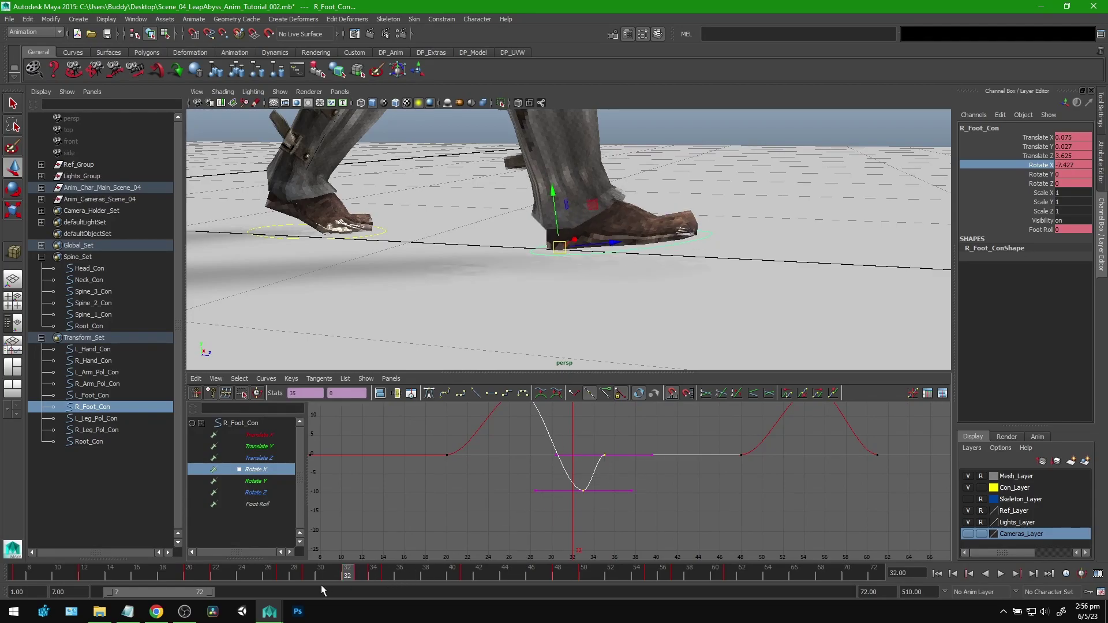
key("alt+v")
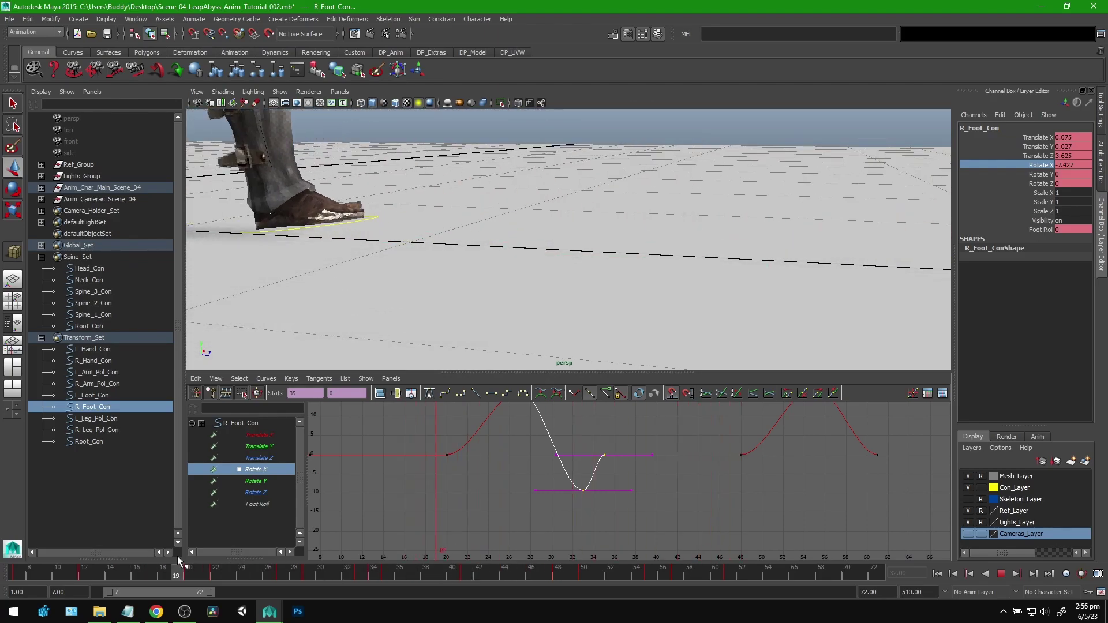
left_click(354, 573)
left_click_drag(354, 574, 365, 570)
left_click_drag(394, 571, 520, 572)
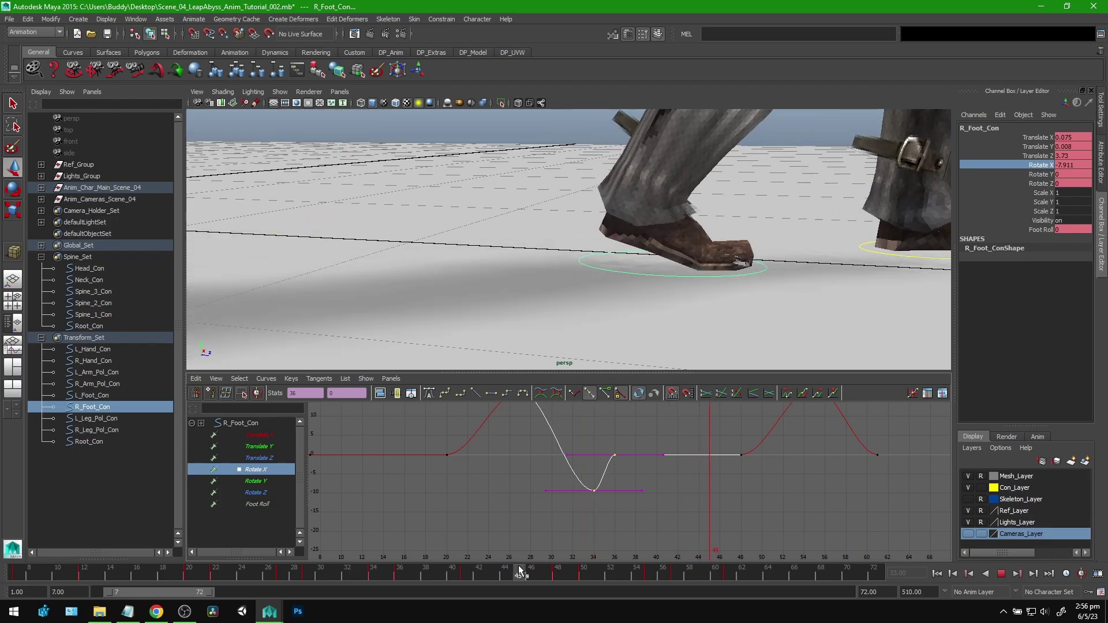
Key the right foot's Rotate X at frame 59, lower it to about -5, and shift the last two keys to frames 60 and 62.
right_click_drag(681, 274, 633, 282, "alt")
middle_click_drag(633, 283, 466, 315, "alt")
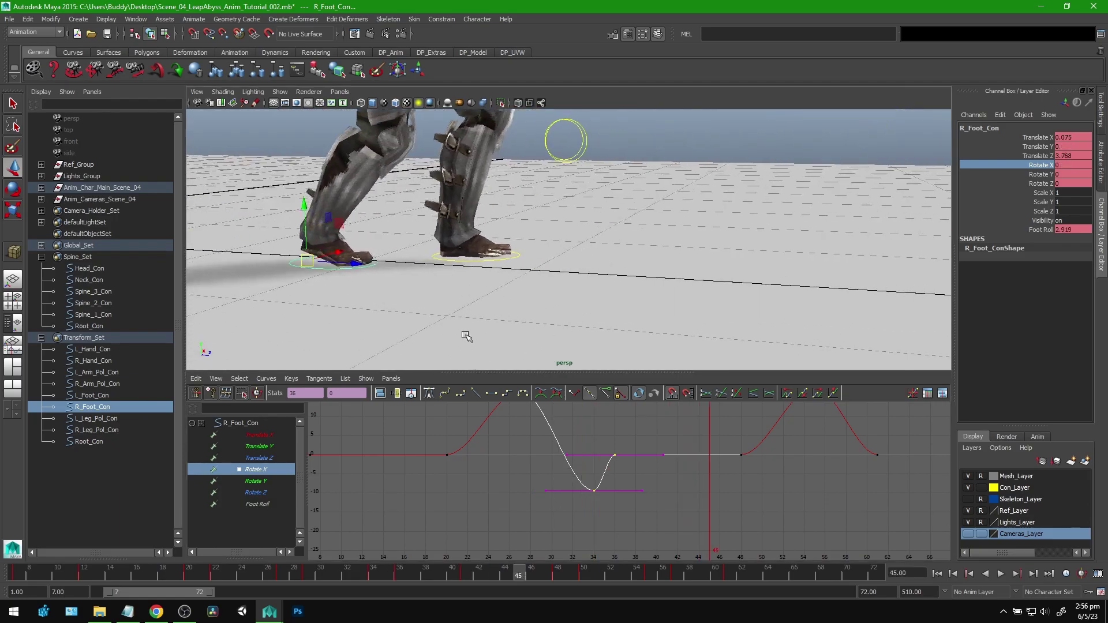
left_click_drag(521, 576, 700, 576)
middle_click_drag(777, 501, 688, 498, "alt")
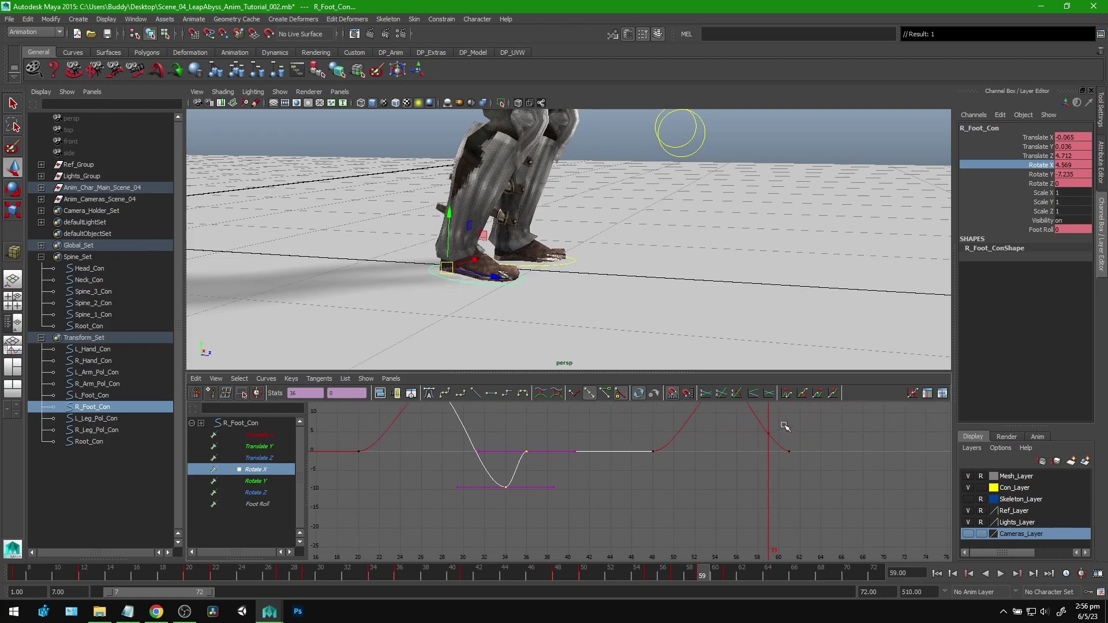
left_click_drag(786, 427, 768, 443)
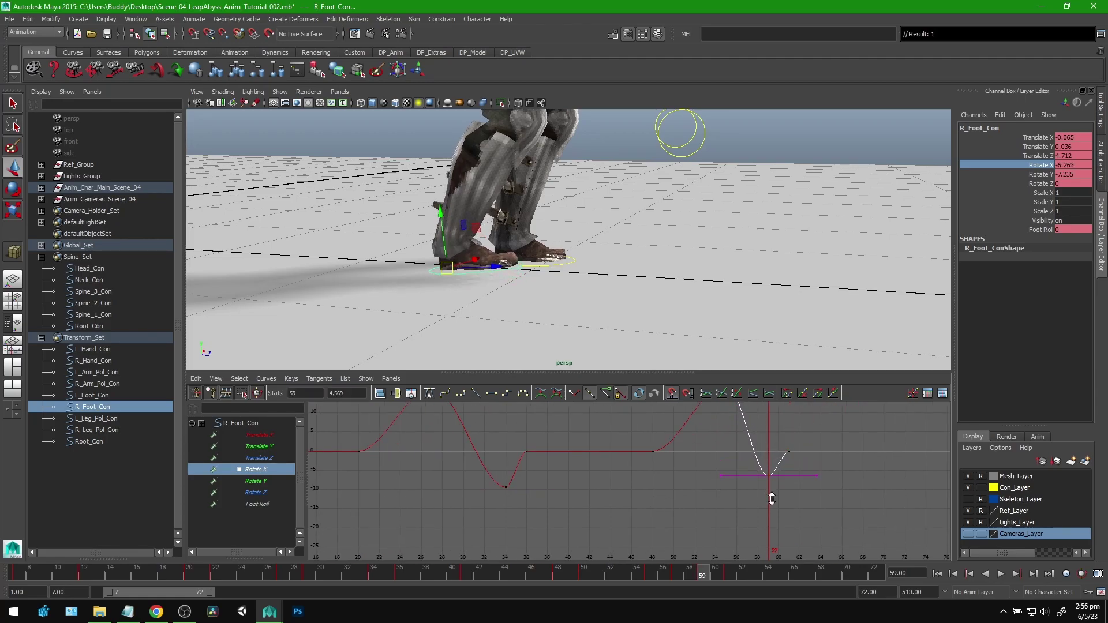
left_click_drag(670, 576, 719, 575)
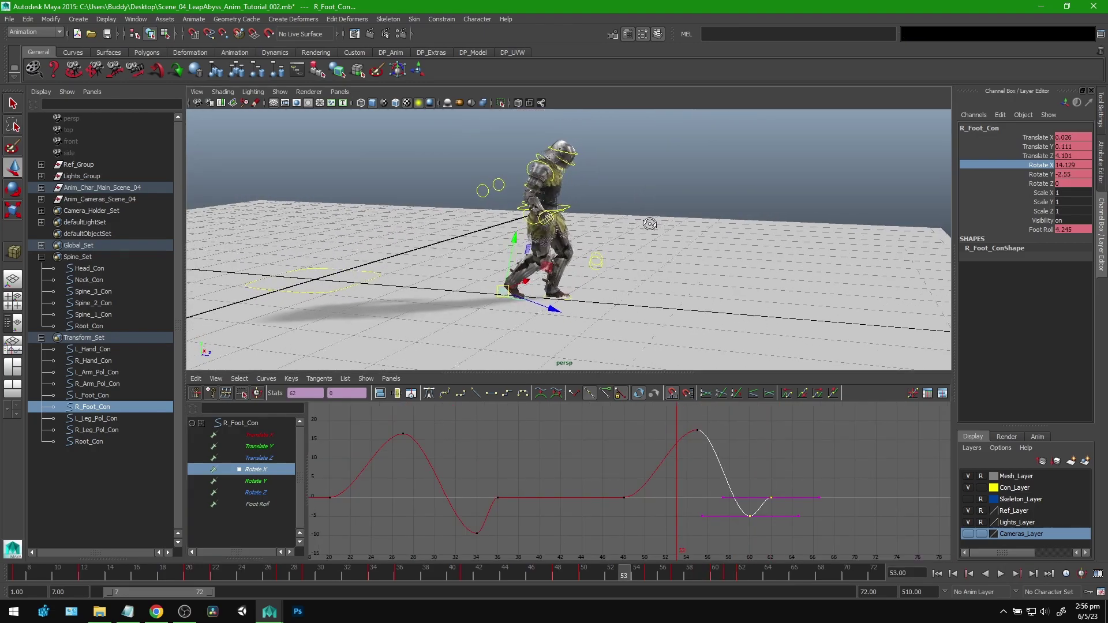
Play back the full walk from frame 7 with the whole character in view to review the foot motion.
left_click_drag(649, 224, 550, 265, "alt")
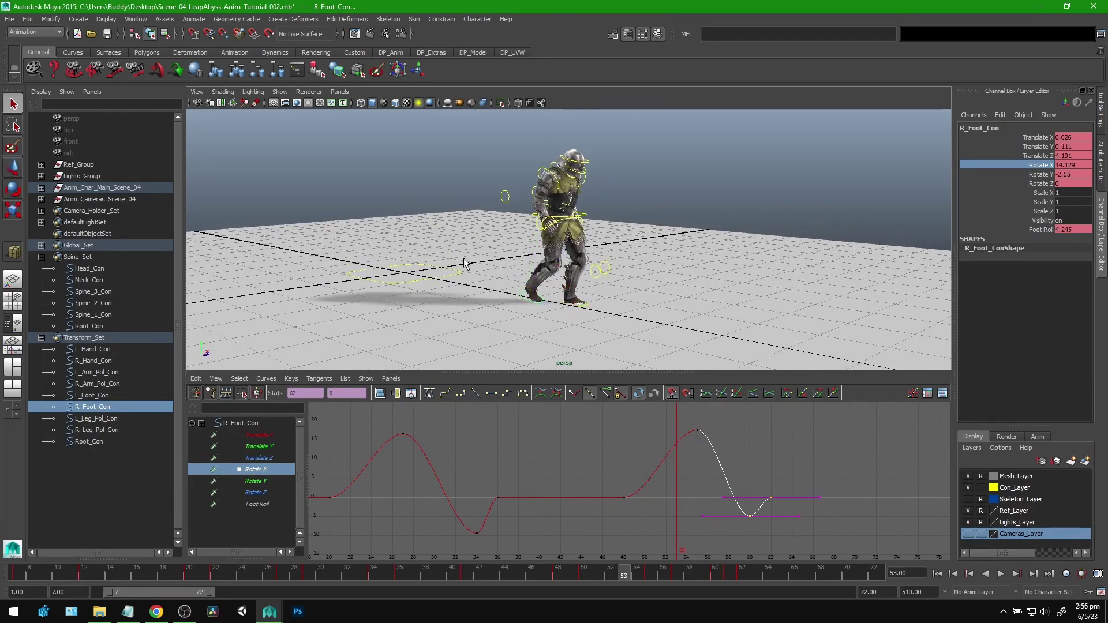
key("alt+v")
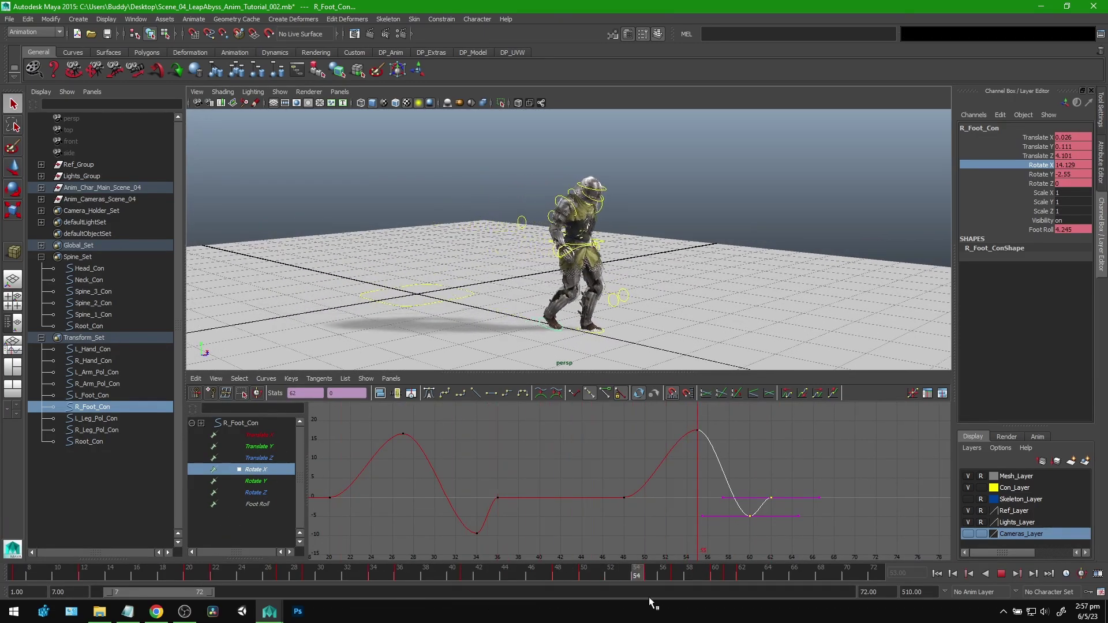
left_click_drag(205, 589, 16, 582)
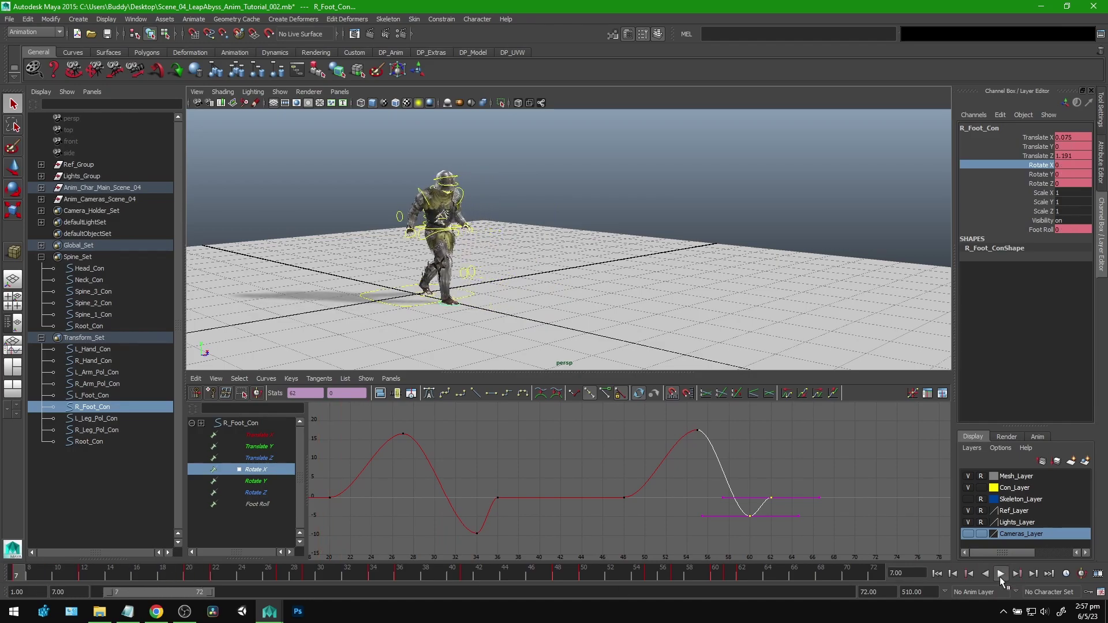
Play back and scrub the start of the walk up to about frame 21 to examine the first step's foot motion.
left_click(1000, 577)
left_click(1000, 577)
key("alt+v")
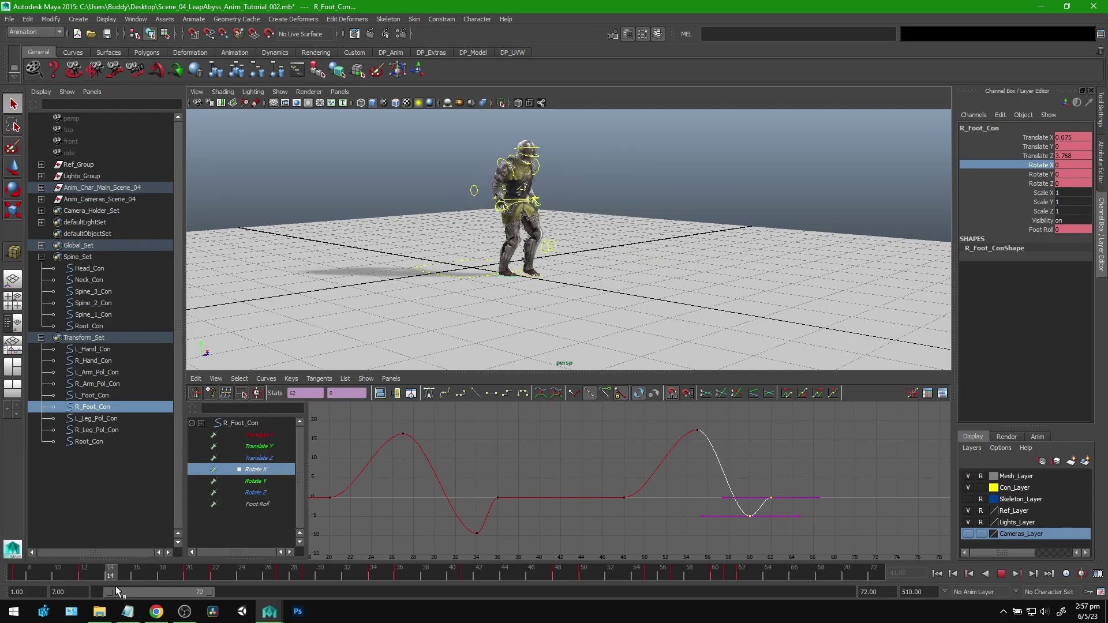
left_click_drag(204, 594, 102, 590)
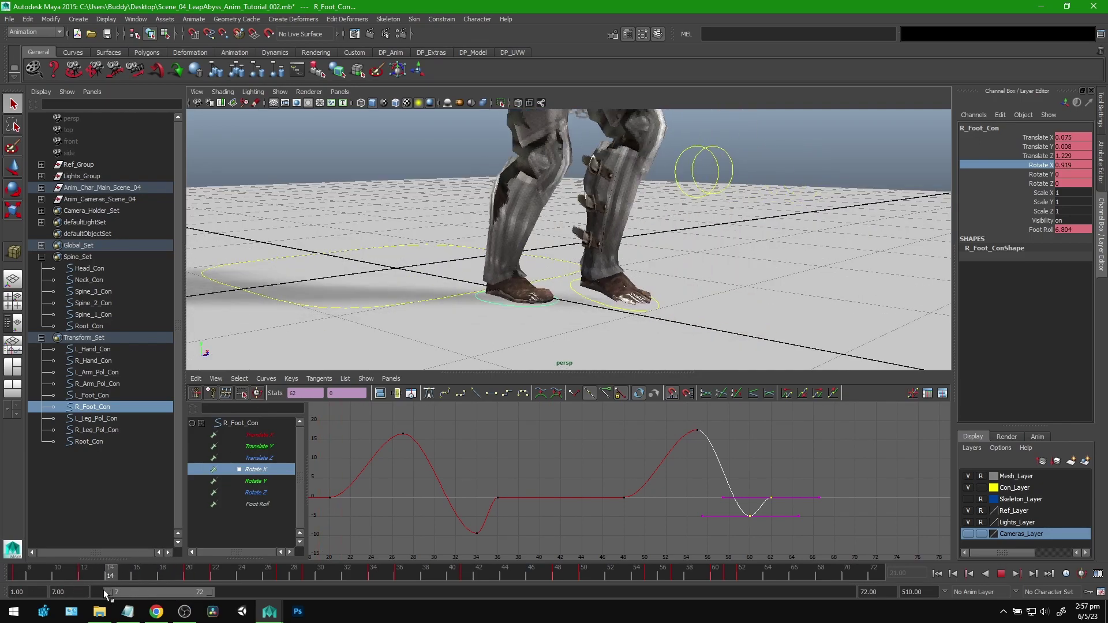
right_click_drag(642, 300, 537, 250, "alt")
middle_click_drag(537, 250, 490, 265, "alt")
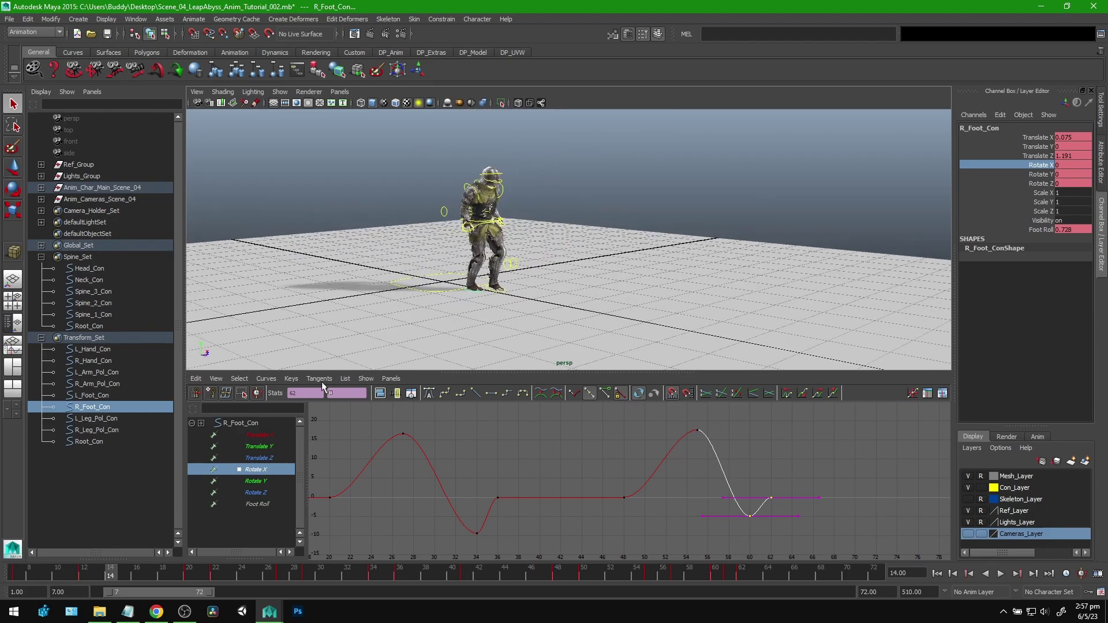
key("alt+v")
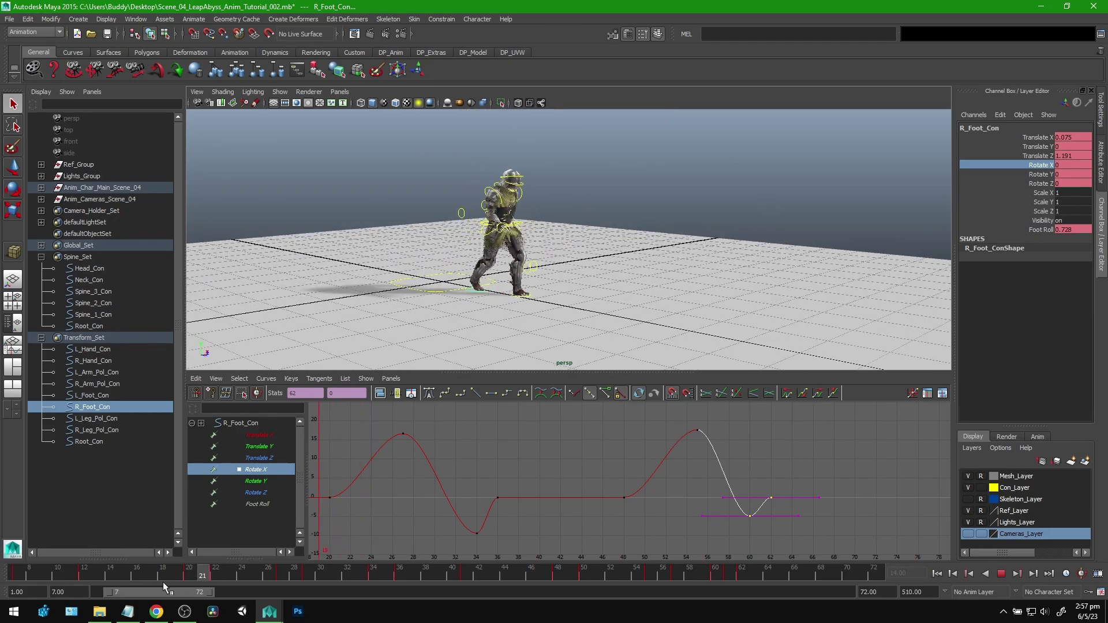
mouse_move(206, 580)
left_mouse_down()
mouse_move(302, 580)
mouse_move(189, 580)
left_mouse_up()
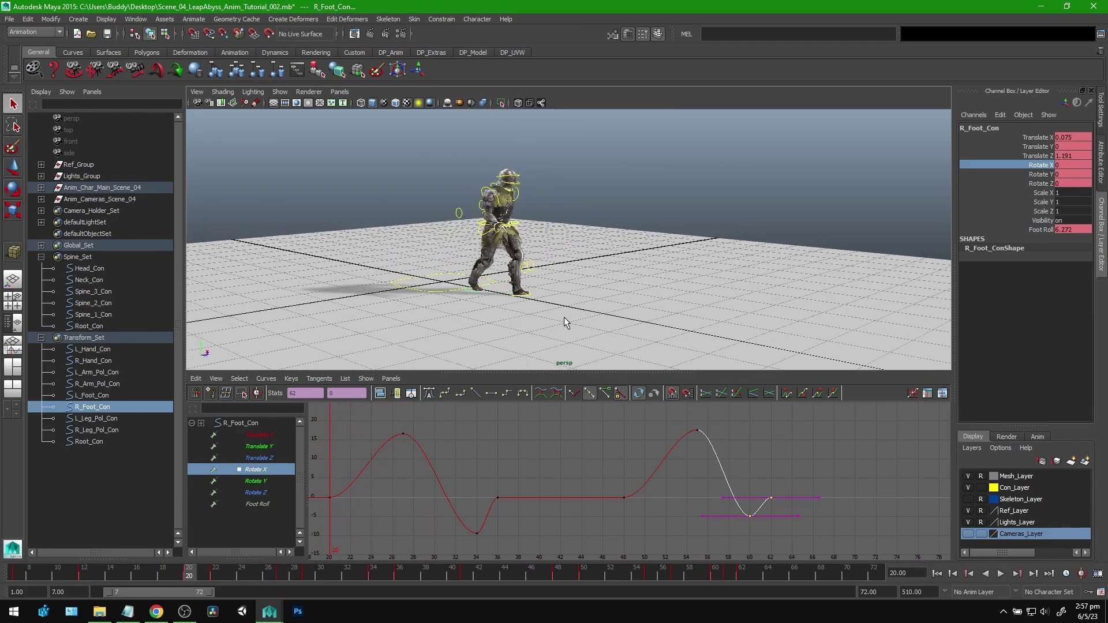
Play the walk from frame 20 to frame 50 with a close view of the legs to examine how the feet land.
key("alt+v")
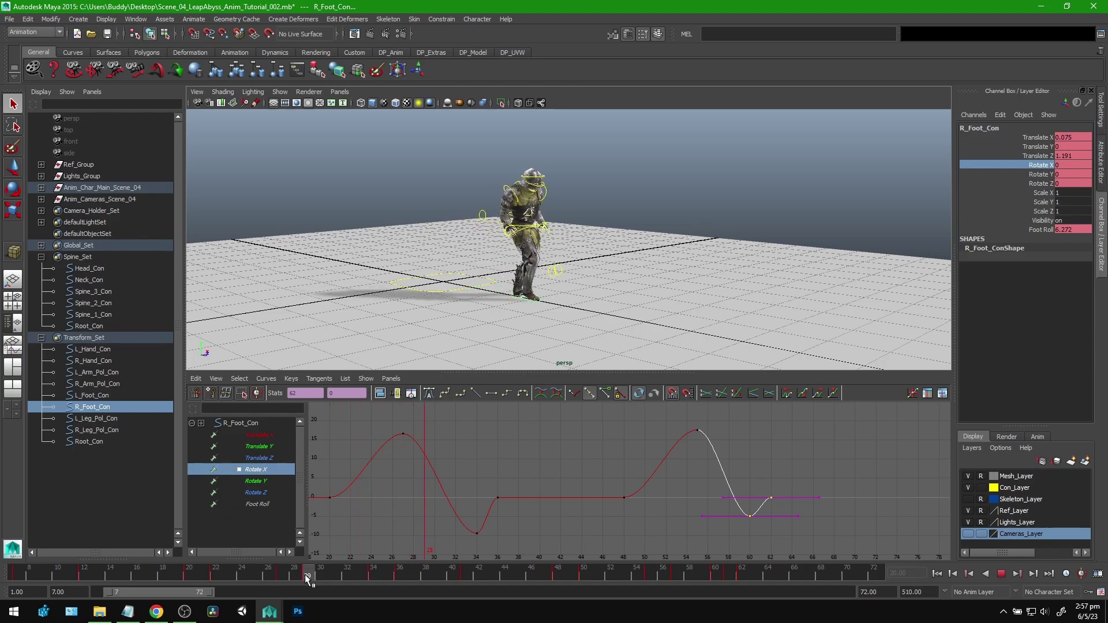
left_click_drag(381, 579, 520, 582)
left_click_drag(541, 264, 430, 249, "alt")
right_click_drag(430, 249, 480, 277, "alt")
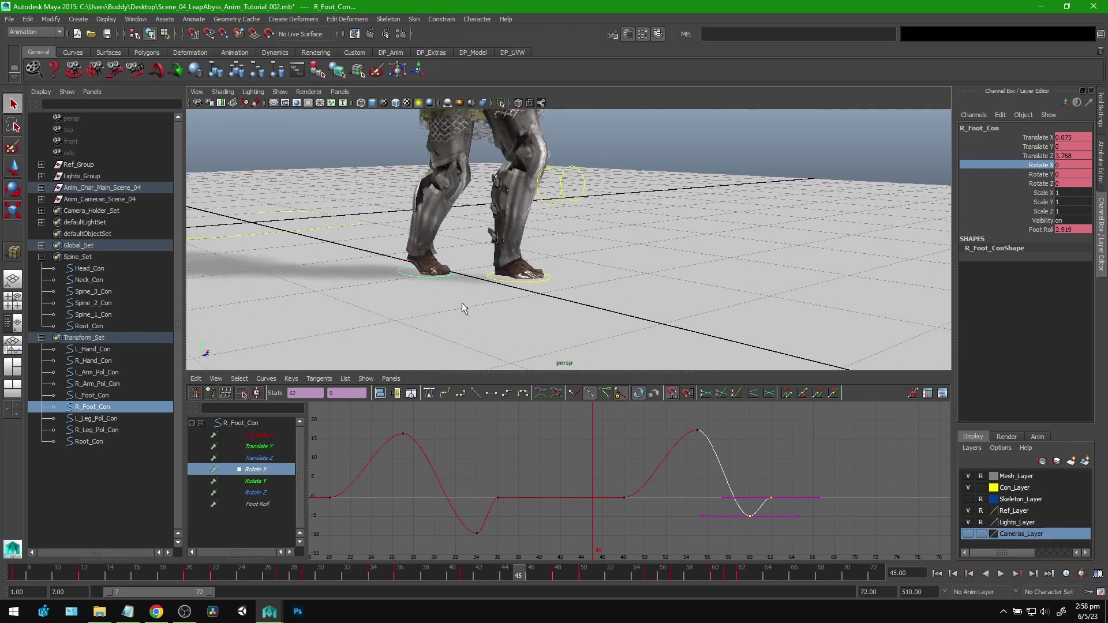
key("alt+v")
mouse_move(598, 590)
left_mouse_down()
mouse_move(572, 586)
mouse_move(583, 583)
left_mouse_up()
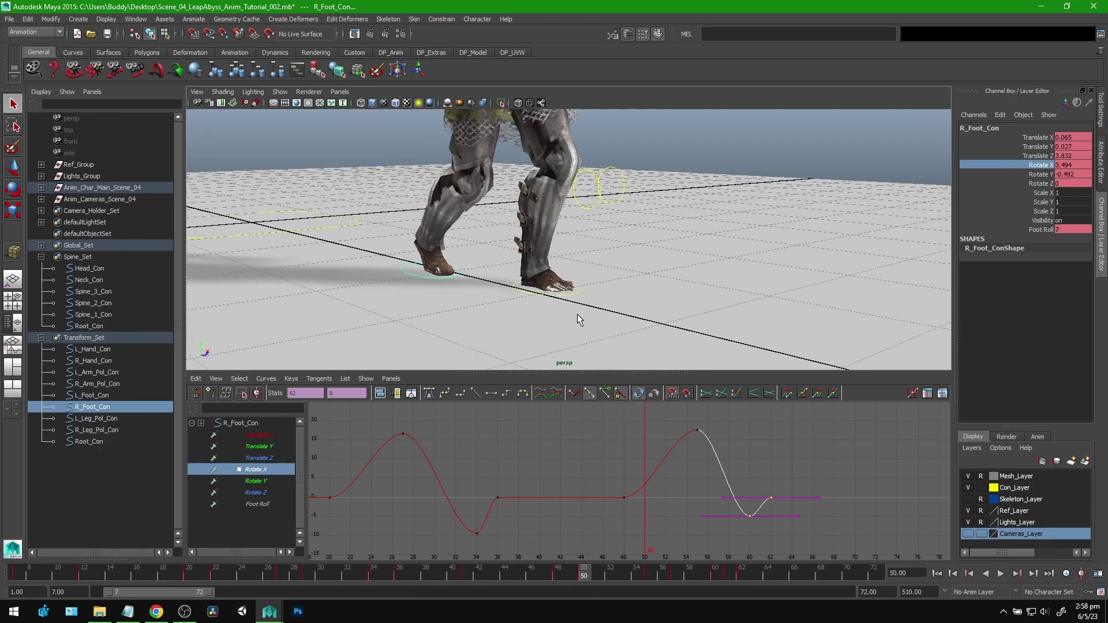
Select the left foot control and play the walk forward to frame 61 to check the foot's pose there.
left_click(571, 294)
left_click_drag(621, 300, 520, 369, "alt")
key("alt+v")
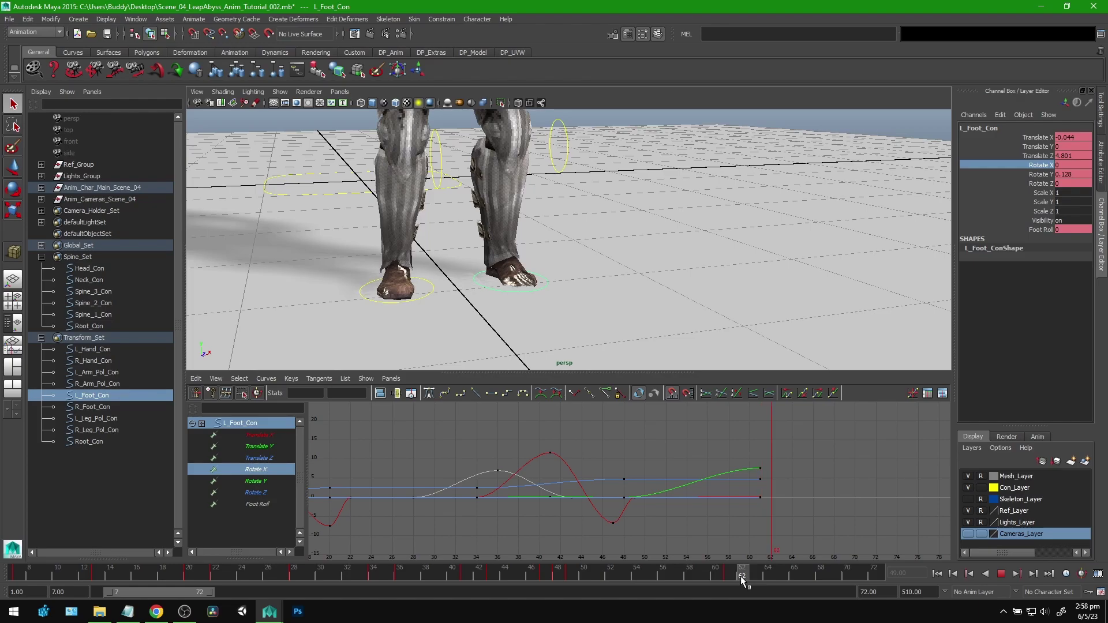
key("alt+v")
mouse_move(733, 574)
left_mouse_down()
mouse_move(663, 574)
mouse_move(761, 568)
mouse_move(474, 581)
mouse_move(729, 574)
left_mouse_up()
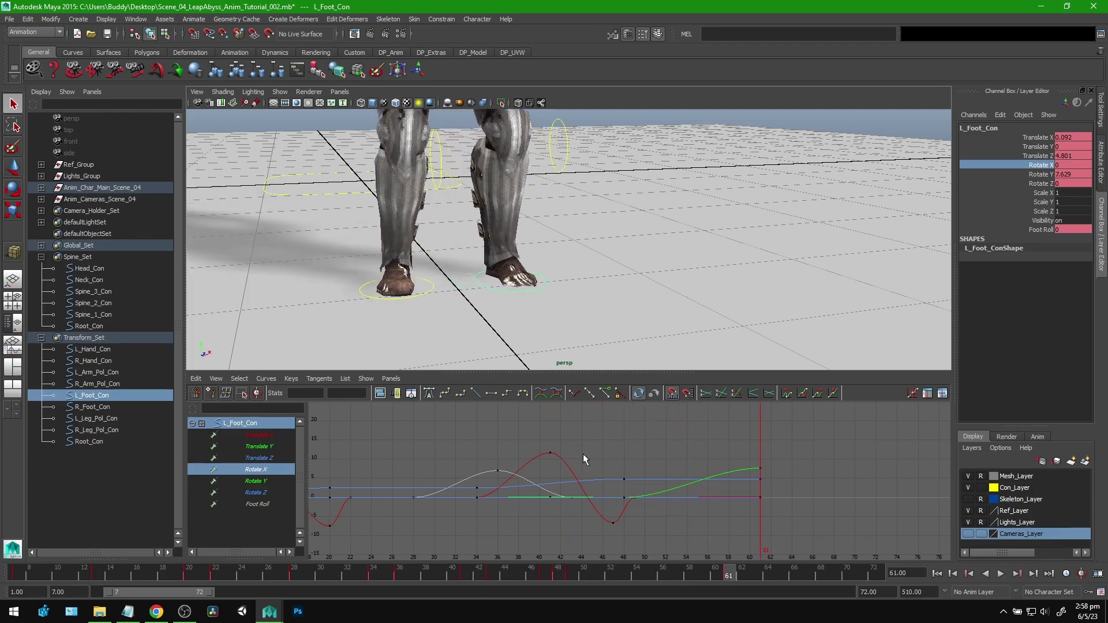
Copy the left foot's Translate X, Y and Z keys from frame 48 to frame 61.
left_click(267, 436)
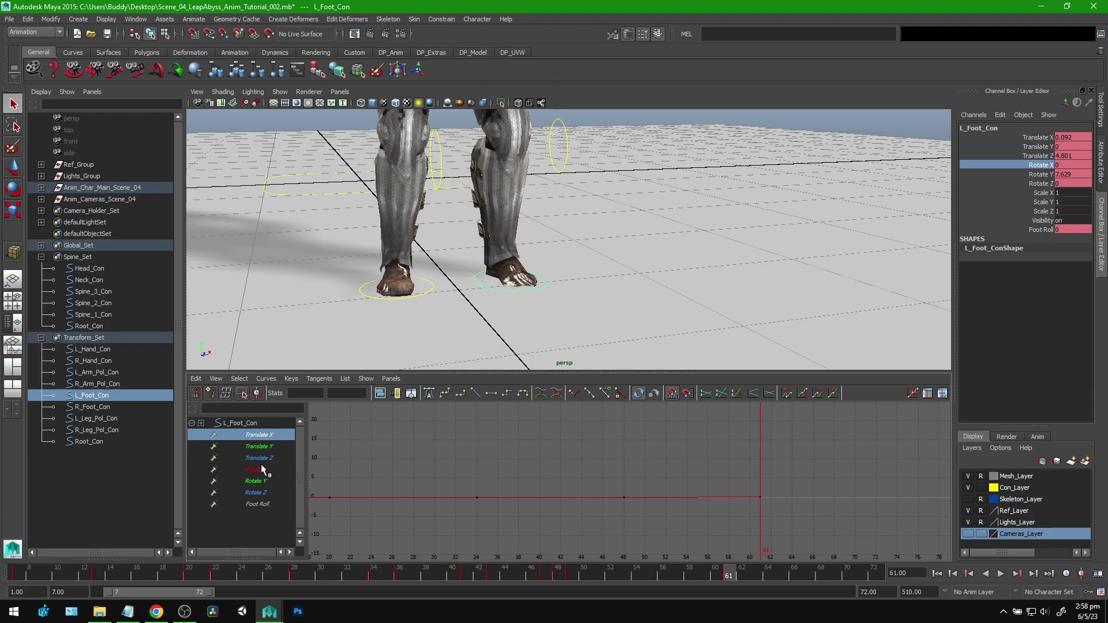
left_click(264, 469, "shift")
left_click_drag(559, 577, 572, 579)
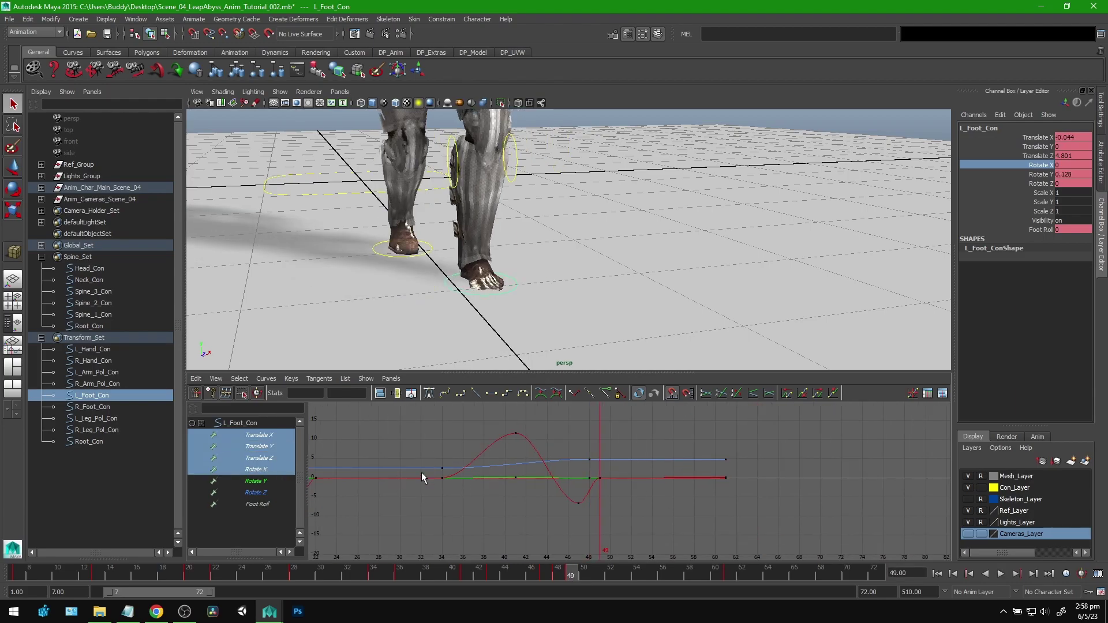
scroll(684, 458, "down", 3)
scroll(685, 459, "up", 6)
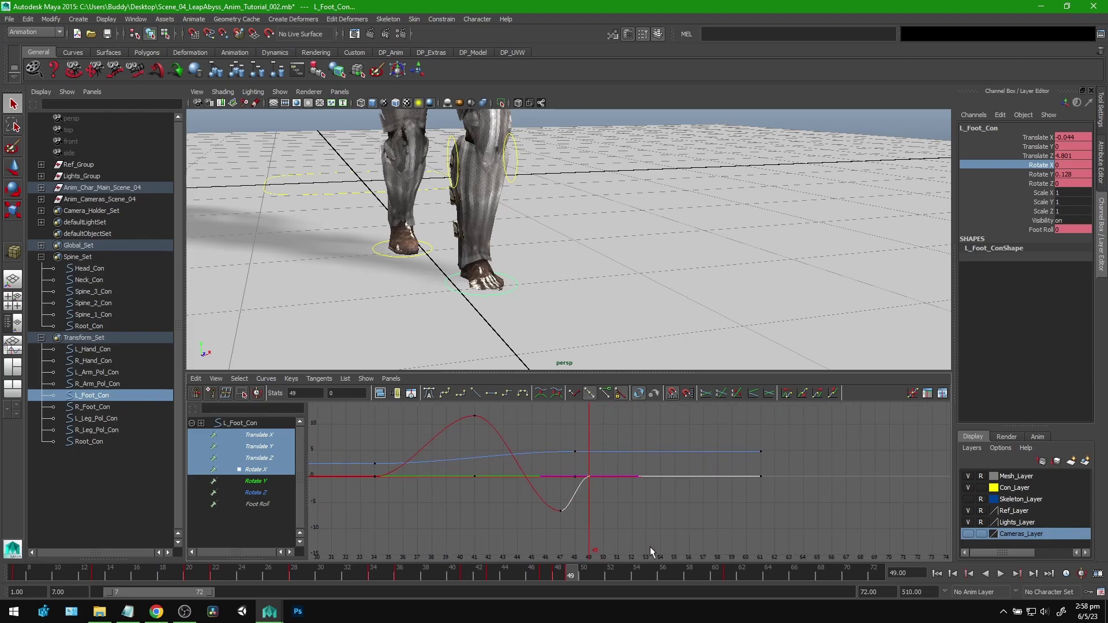
left_click(732, 576)
middle_click_drag(729, 501, 671, 508, "alt")
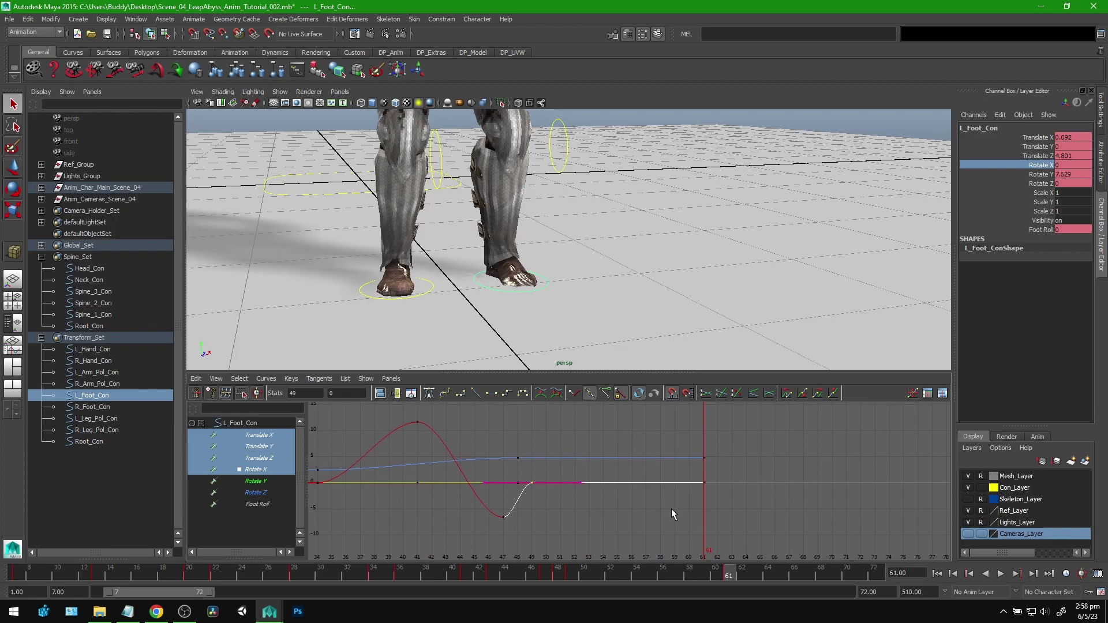
middle_click_drag(576, 460, 600, 458, "alt")
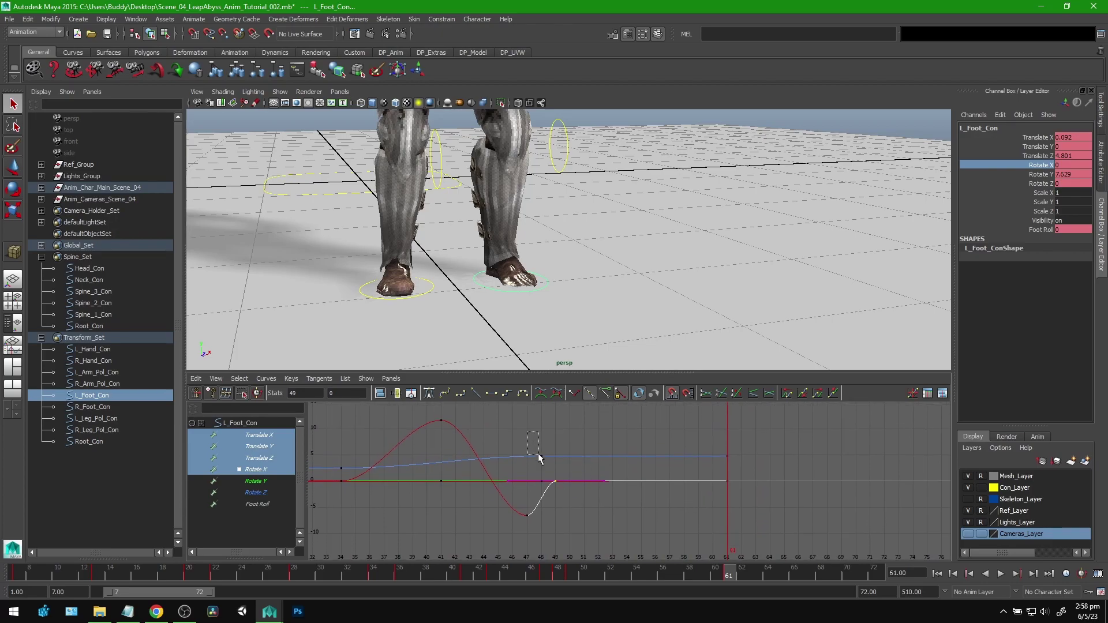
left_click_drag(547, 491, 548, 492)
middle_click_drag(640, 507, 612, 505, "alt")
mouse_move(729, 572)
left_mouse_down()
mouse_move(562, 578)
mouse_move(727, 577)
left_mouse_up()
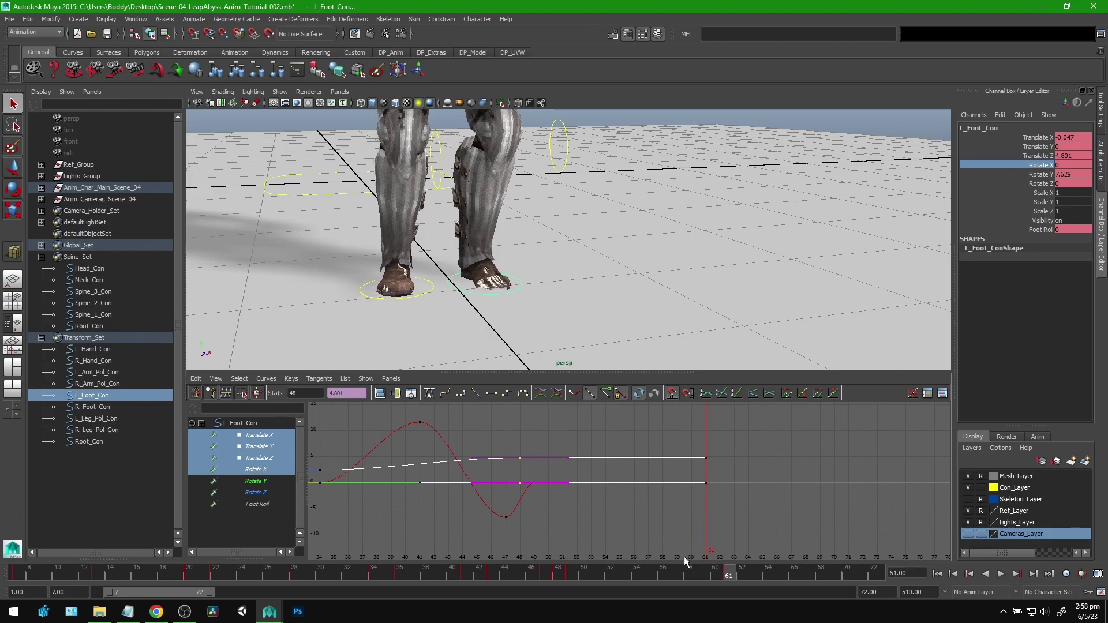
Lower the left foot's Rotate Y key at frame 61 to 3.536 and check the turn in playback.
left_click(262, 483)
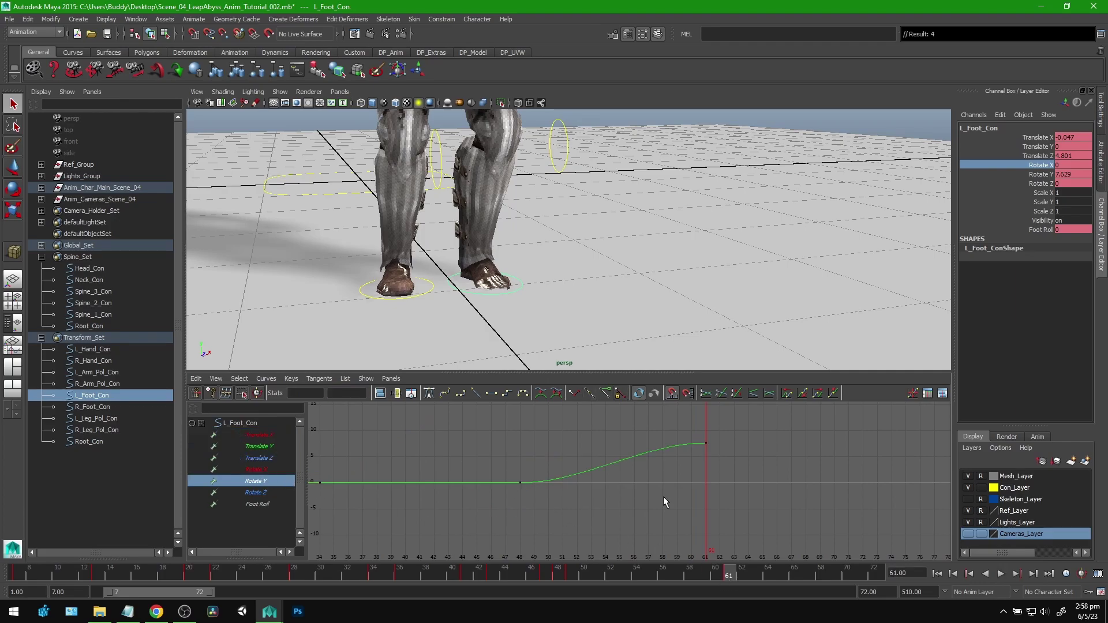
left_click(706, 444)
key("w")
left_click_drag(560, 466, 492, 511)
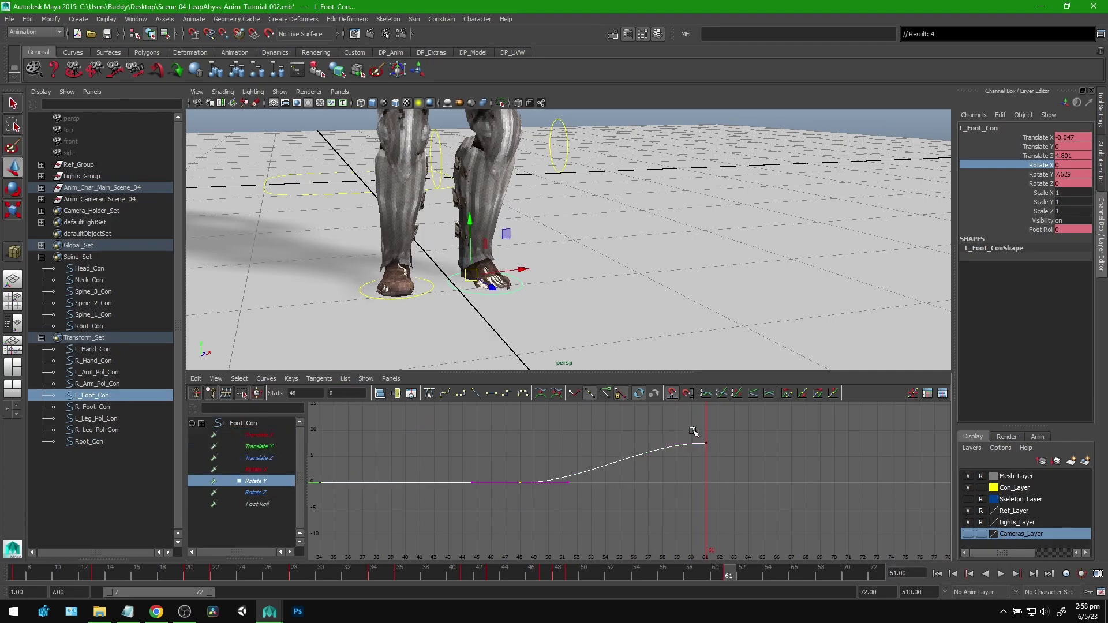
left_click_drag(697, 571, 727, 572)
middle_click_drag(696, 471, 694, 493, "shift")
key("alt+v")
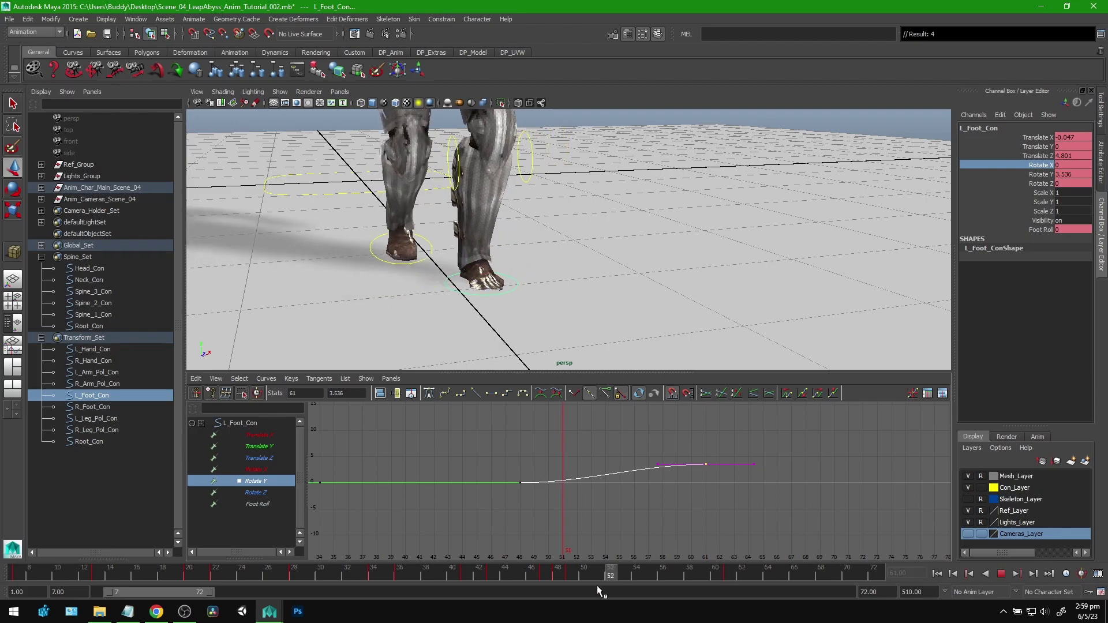
mouse_move(687, 583)
left_mouse_down()
mouse_move(428, 581)
mouse_move(765, 581)
mouse_move(690, 581)
mouse_move(732, 577)
left_mouse_up()
left_click_drag(551, 359, 461, 335, "alt")
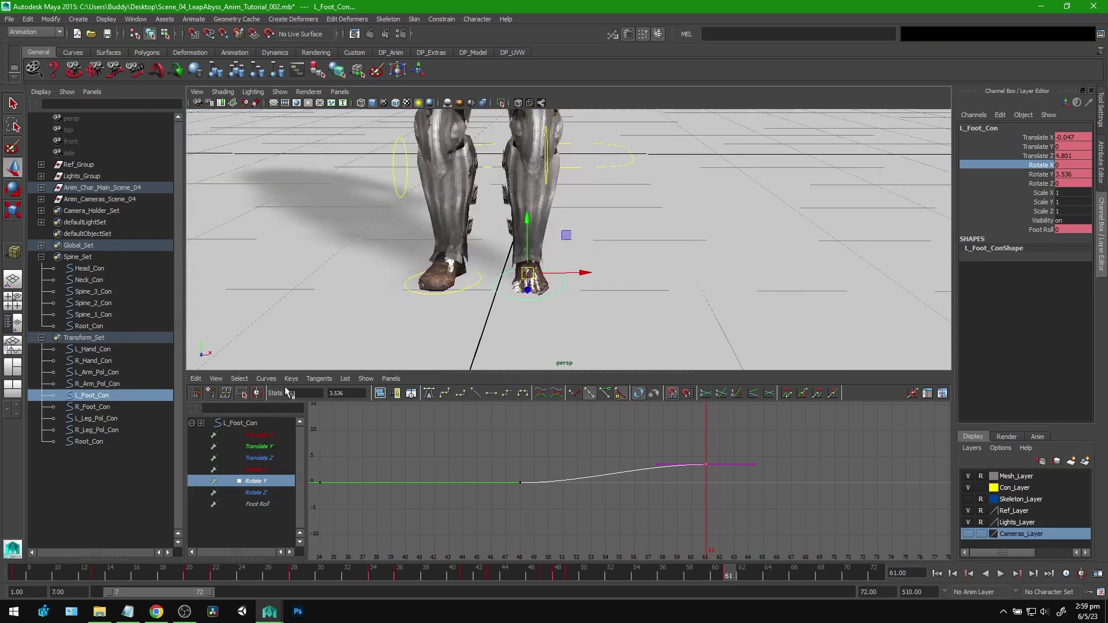
At frame 70, move the left foot sideways to Translate X 0.054 and key its translate and rotate channels.
right_click_drag(633, 277, 606, 230, "alt")
middle_click_drag(620, 225, 635, 282, "alt")
left_click_drag(635, 281, 650, 250, "alt")
middle_click_drag(651, 250, 653, 264, "alt")
left_click_drag(809, 572, 849, 577)
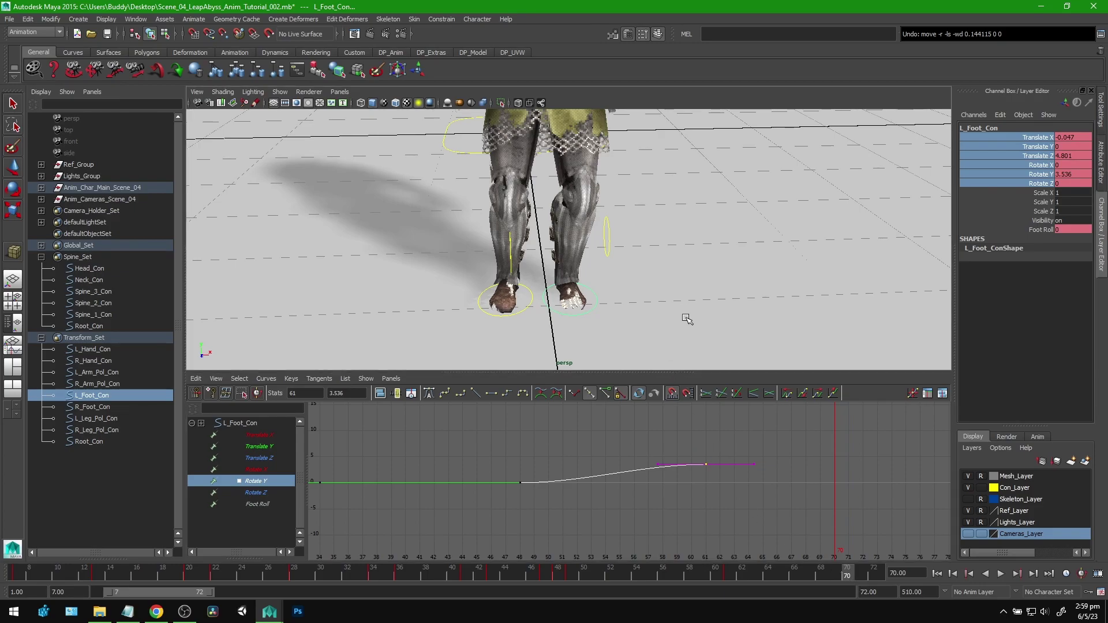
middle_click_drag(687, 323, 681, 310, "alt")
left_click_drag(681, 309, 648, 304, "alt")
key("w")
middle_click_drag(626, 306, 648, 306, "alt")
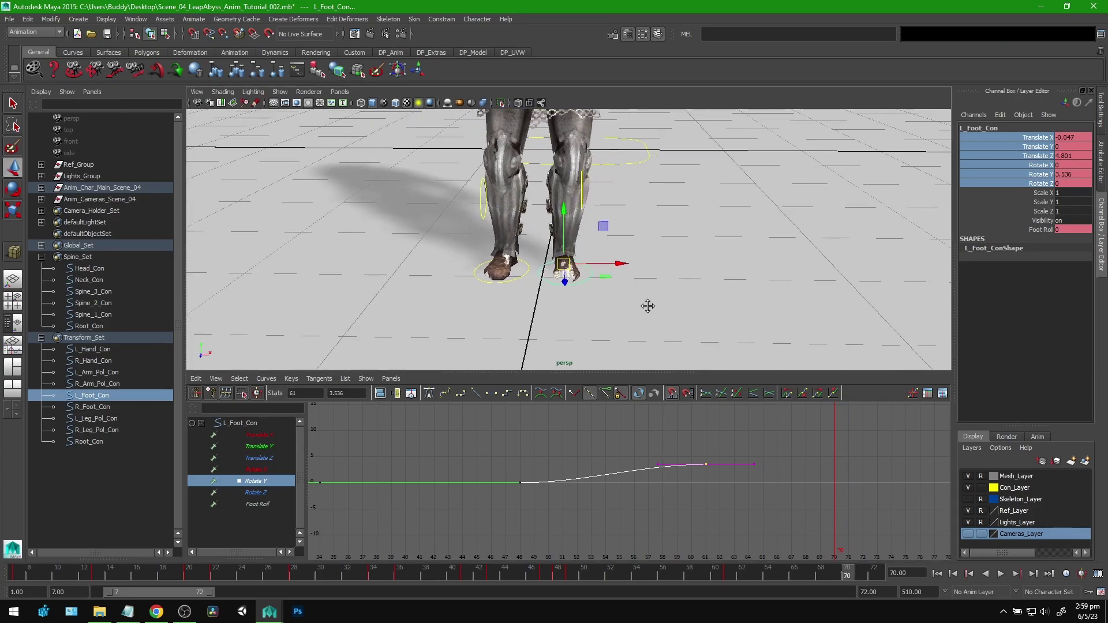
left_click(1025, 138)
left_click_drag(616, 269, 637, 270)
left_click_drag(1032, 137, 1036, 184)
Play back and scrub the walk from frame 33 to 70 from the front to review the left foot's final sidestep.
left_click_drag(822, 570, 367, 569)
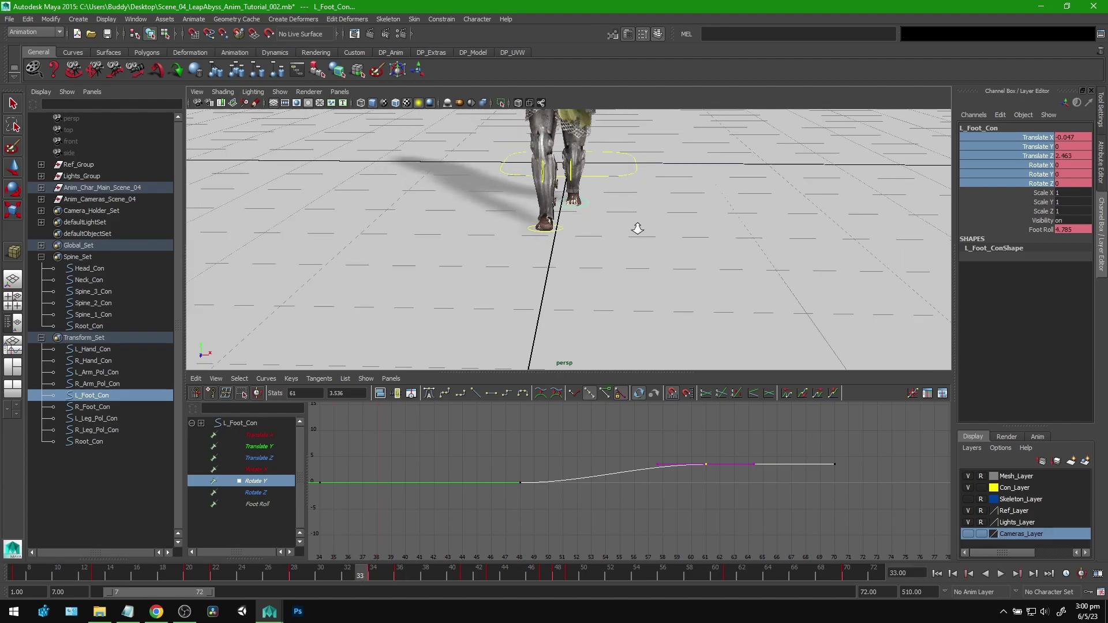
left_click(1001, 574)
left_click(1002, 574)
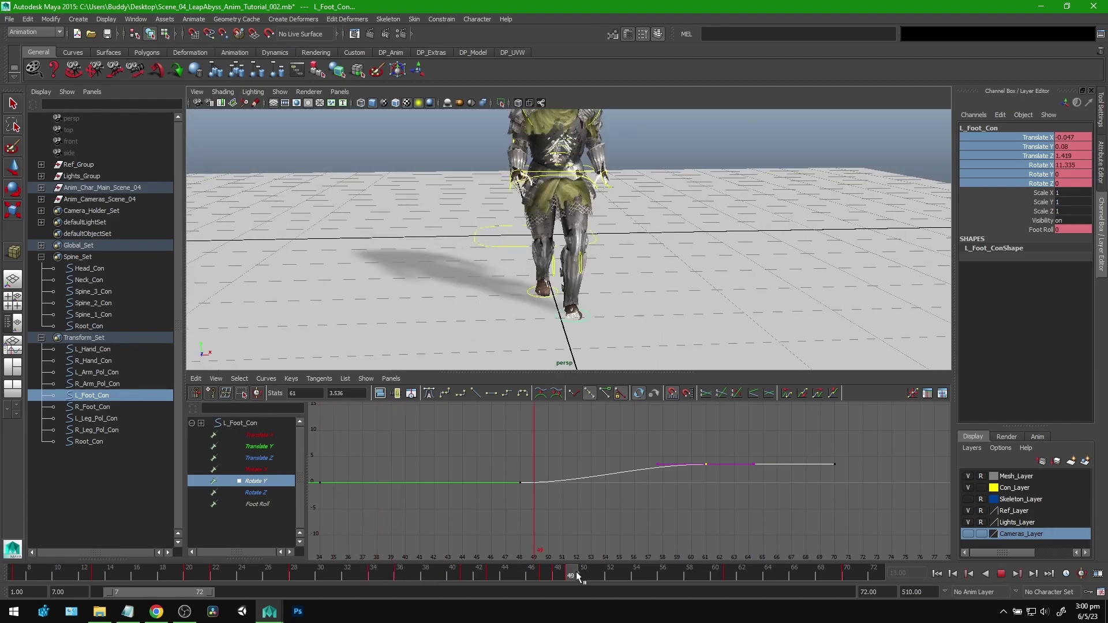
left_click_drag(645, 576, 848, 566)
middle_click_drag(689, 167, 671, 231, "alt")
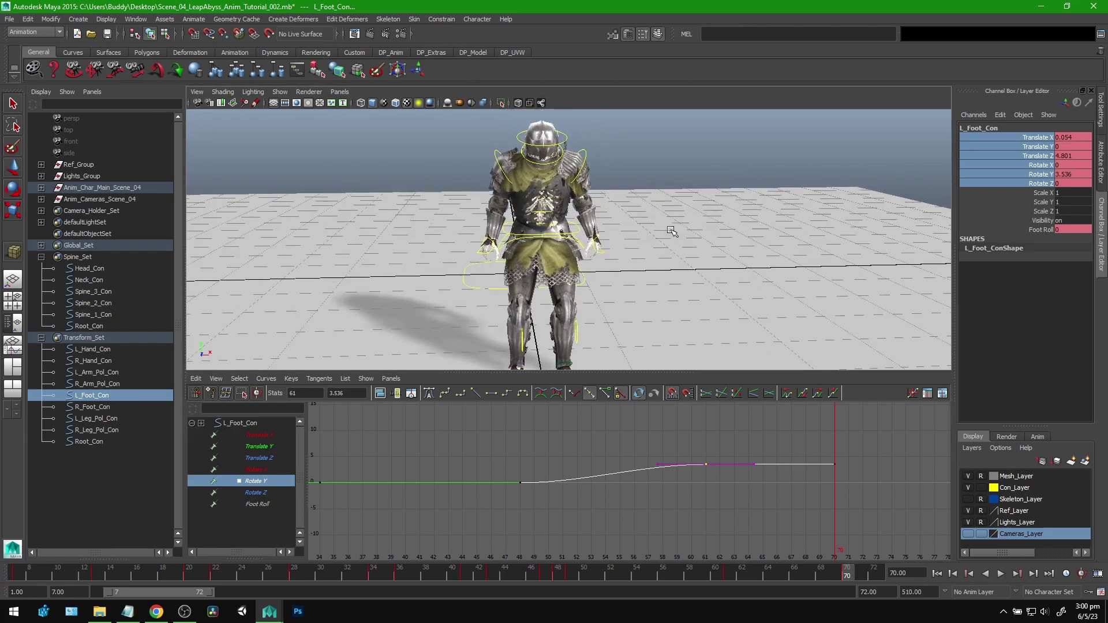
left_click_drag(696, 258, 699, 212, "alt")
mouse_move(837, 579)
left_mouse_down()
mouse_move(727, 576)
mouse_move(750, 571)
mouse_move(748, 580)
left_mouse_up()
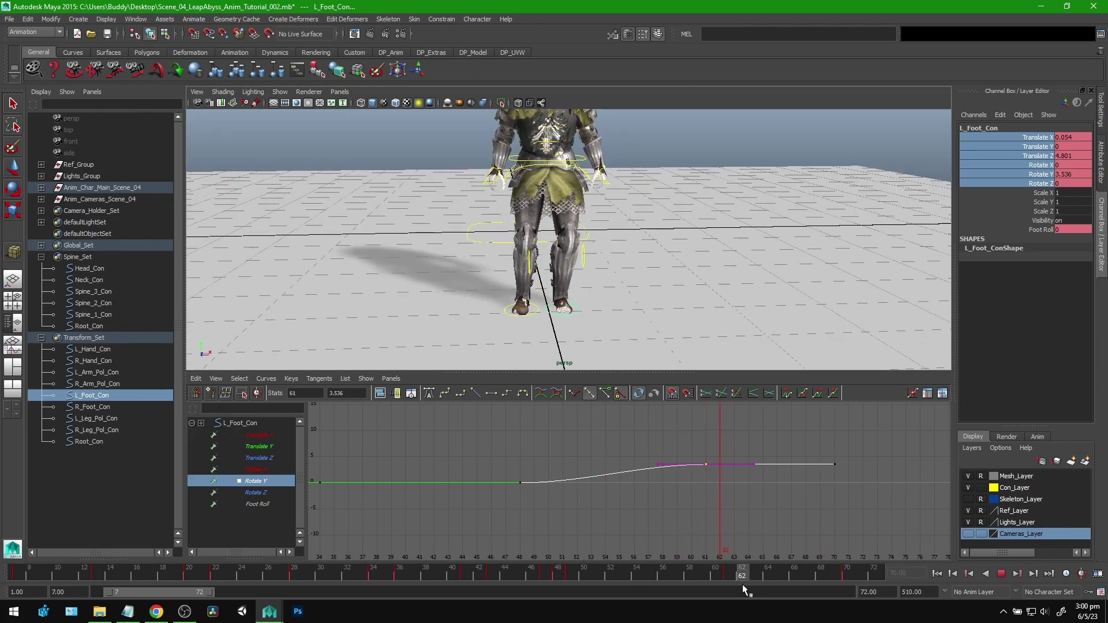
left_click_drag(653, 277, 658, 312, "alt")
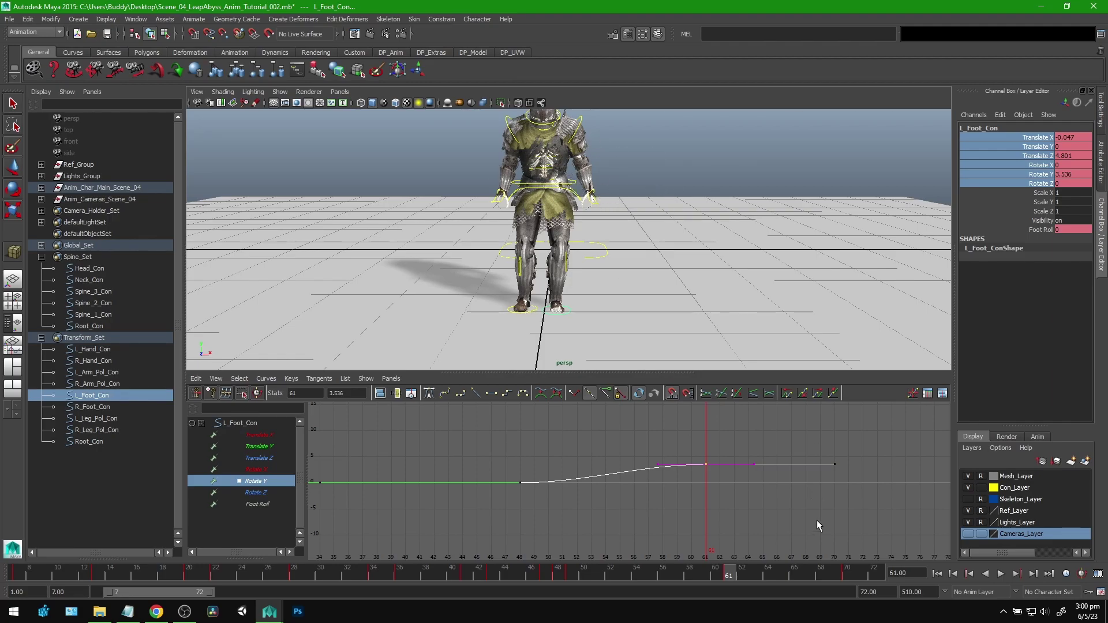
left_click_drag(738, 575, 557, 575)
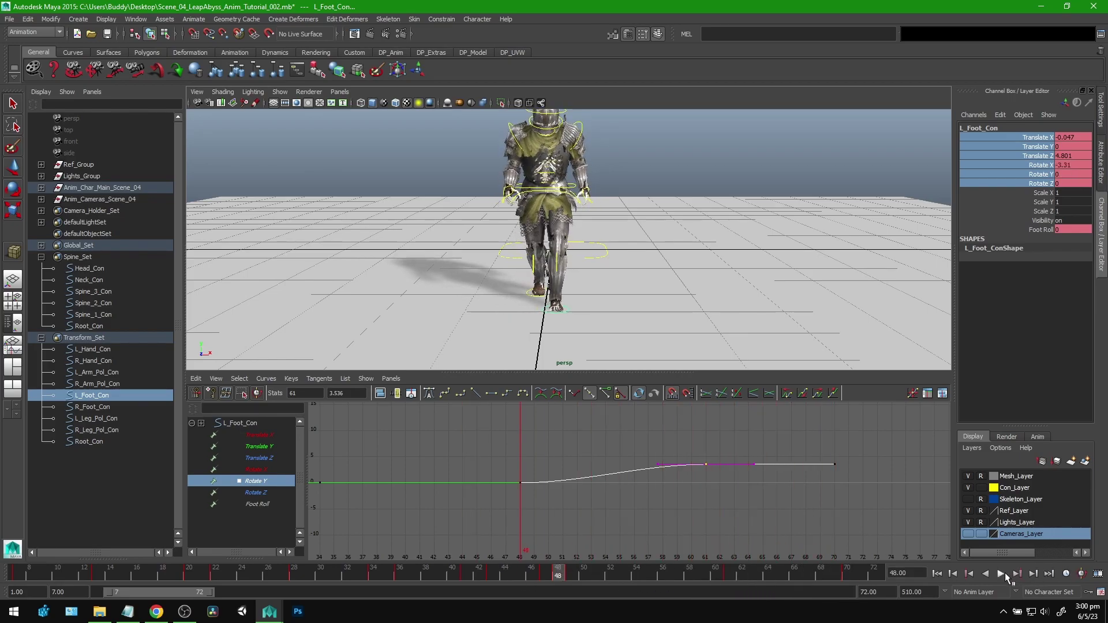
left_click(1002, 574)
mouse_move(580, 574)
left_mouse_down()
mouse_move(877, 583)
mouse_move(393, 580)
mouse_move(794, 573)
left_mouse_up()
Key the left foot's Translate Y at frame 66 and raise it to about 0.06 so the foot lifts during the sidestep.
left_click(266, 447)
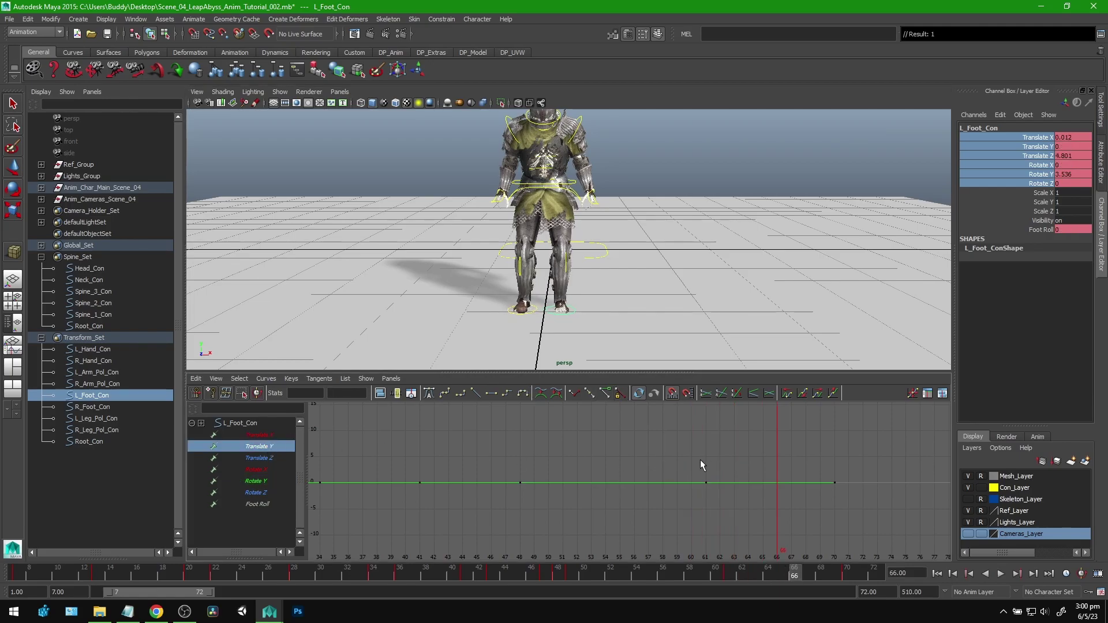
left_click(1037, 147)
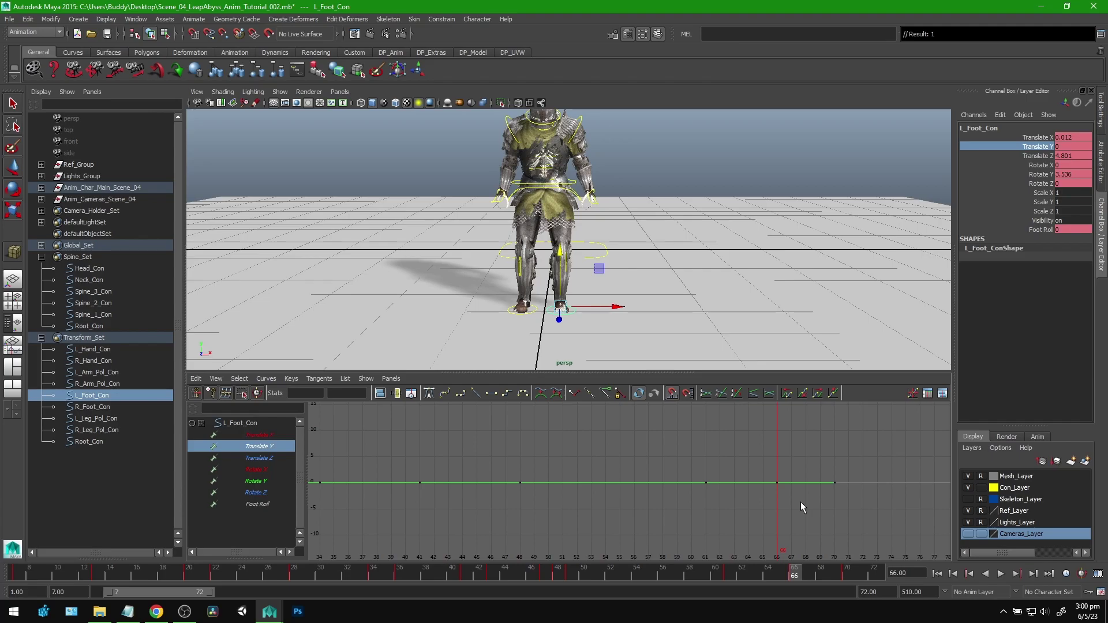
left_click_drag(794, 472, 767, 486)
key("f")
key("w")
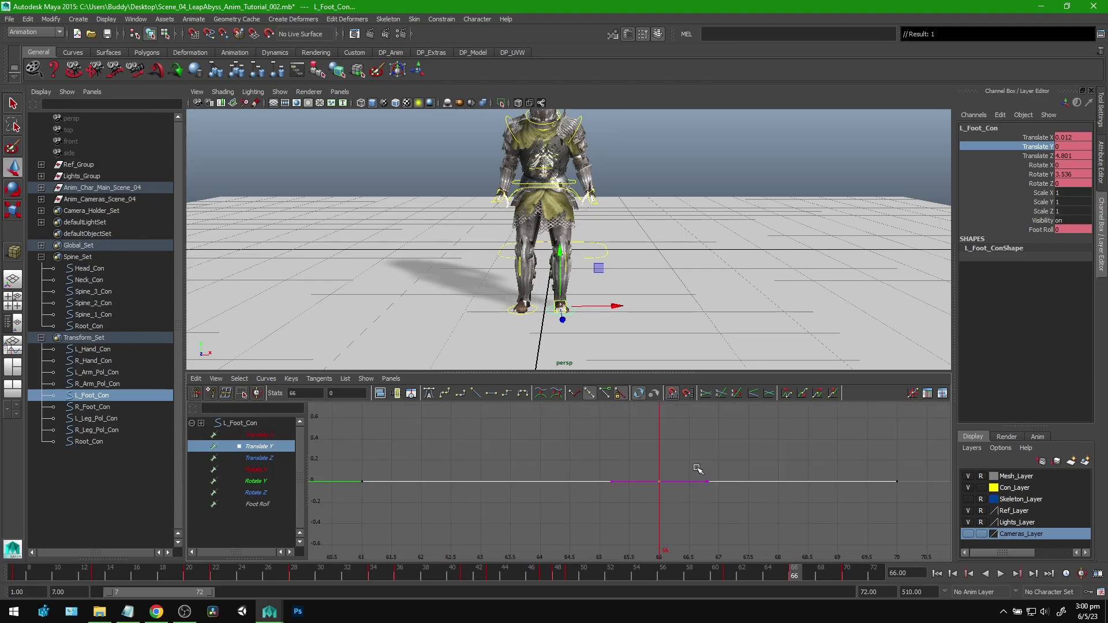
key("f")
mouse_move(664, 306)
left_mouse_down("alt")
mouse_move(593, 305)
mouse_move(668, 295)
left_mouse_up("alt")
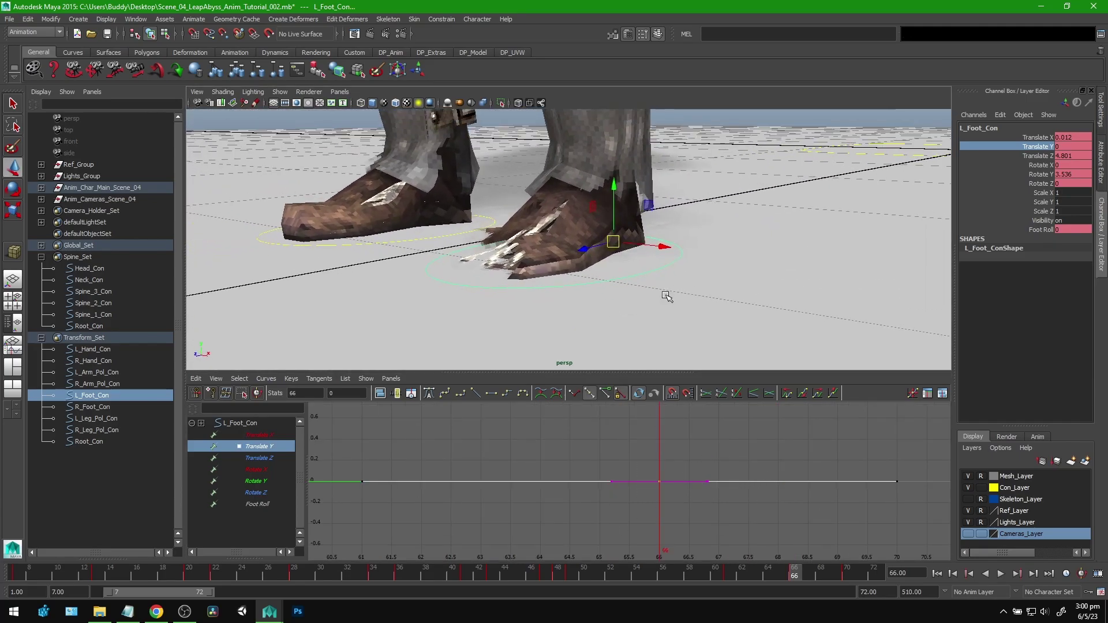
mouse_move(701, 517)
middle_mouse_down("shift")
mouse_move(692, 502)
mouse_move(695, 514)
middle_mouse_up("shift")
key("f")
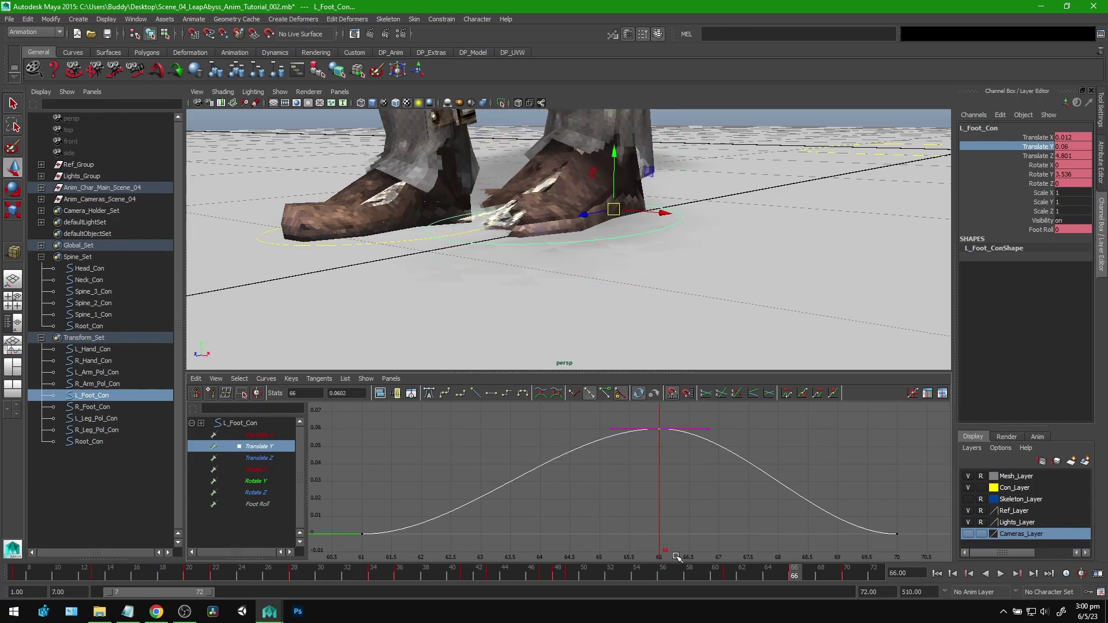
Key the left foot's Rotate X at frame 66 and raise it to 6.948 so the foot tilts during the sidestep.
mouse_move(782, 572)
left_mouse_down()
mouse_move(553, 583)
mouse_move(788, 581)
mouse_move(711, 582)
mouse_move(725, 577)
left_mouse_up()
left_click_drag(639, 272, 536, 286, "alt")
left_click(278, 471)
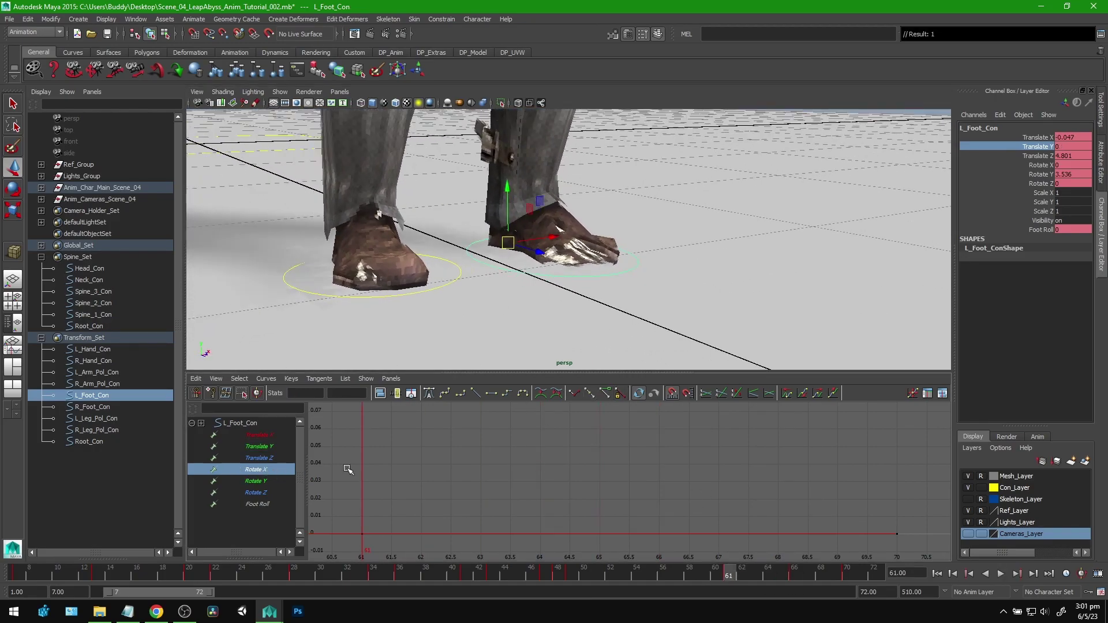
left_click_drag(731, 577, 794, 577)
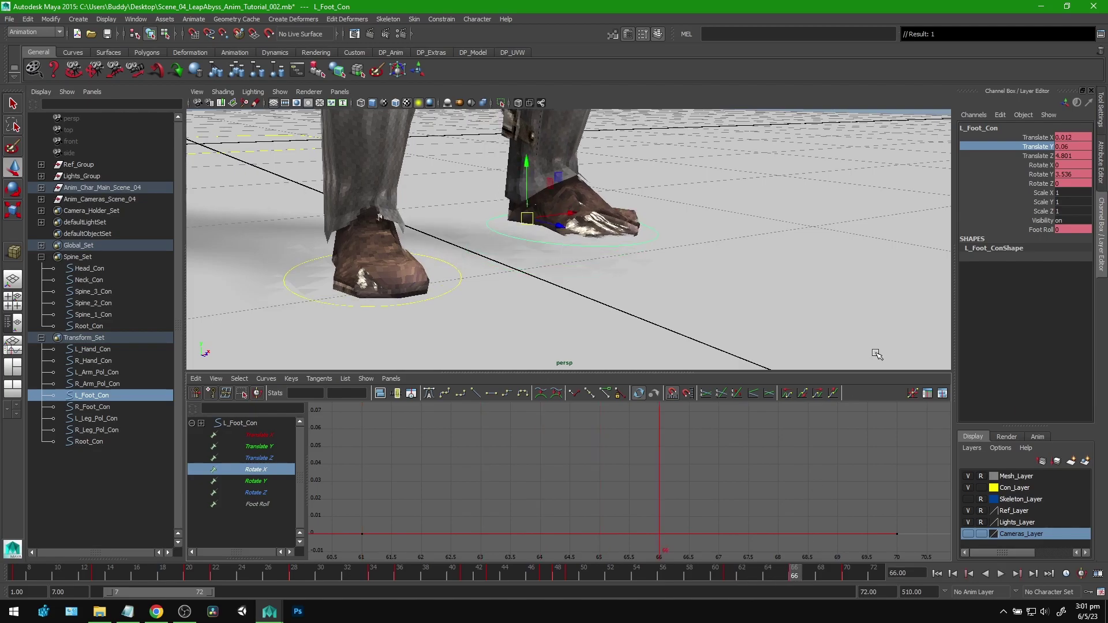
left_click(1039, 165)
left_click_drag(731, 213, 772, 205, "alt")
right_click_drag(743, 449, 705, 456, "alt")
left_click_drag(666, 474, 627, 511)
middle_click_drag(665, 462, 678, 398, "alt")
key("w")
scroll(678, 483, "down", 10)
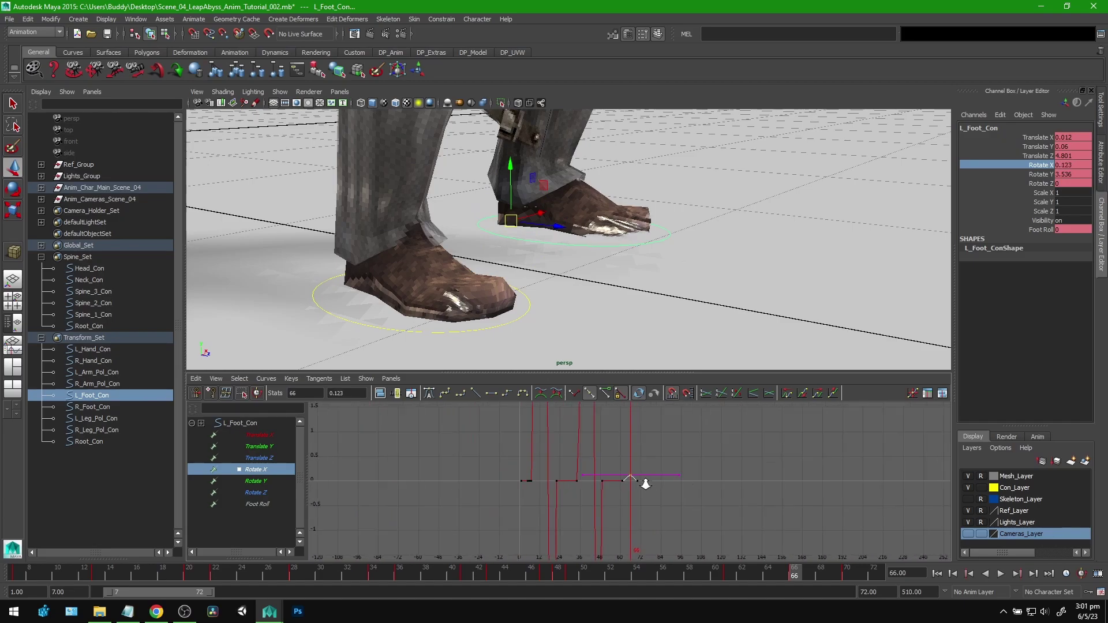
middle_click_drag(724, 507, 742, 370, "shift")
key("f")
middle_click_drag(743, 485, 756, 466, "shift")
Scrub and play back the sidestep from the front to review the left foot's tilt.
left_click_drag(767, 581, 724, 571)
left_click_drag(825, 324, 648, 288, "alt")
key("alt+v")
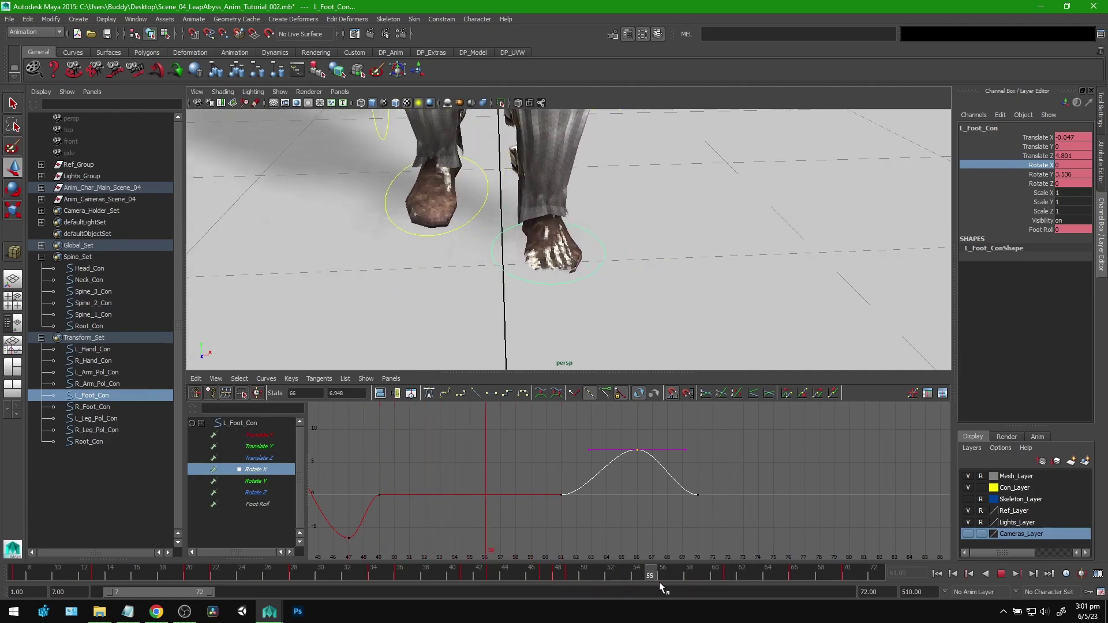
key("alt+v")
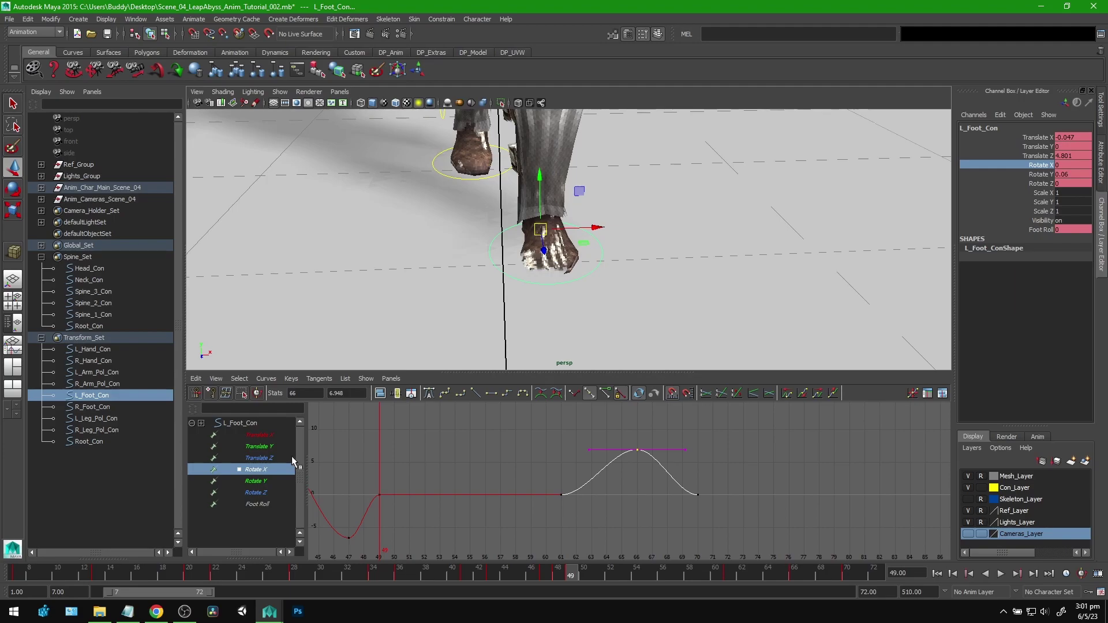
Lower the left foot's Rotate Y key at frame 61 to 0.
left_click(263, 482)
left_click_drag(528, 453, 574, 498)
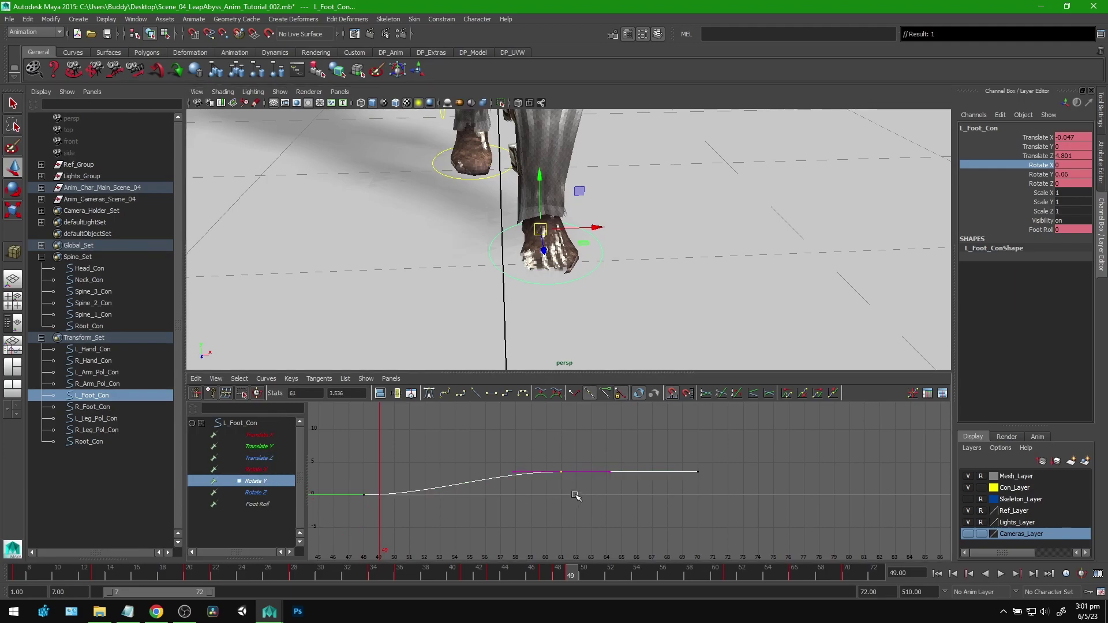
middle_click_drag(587, 492, 587, 522, "shift")
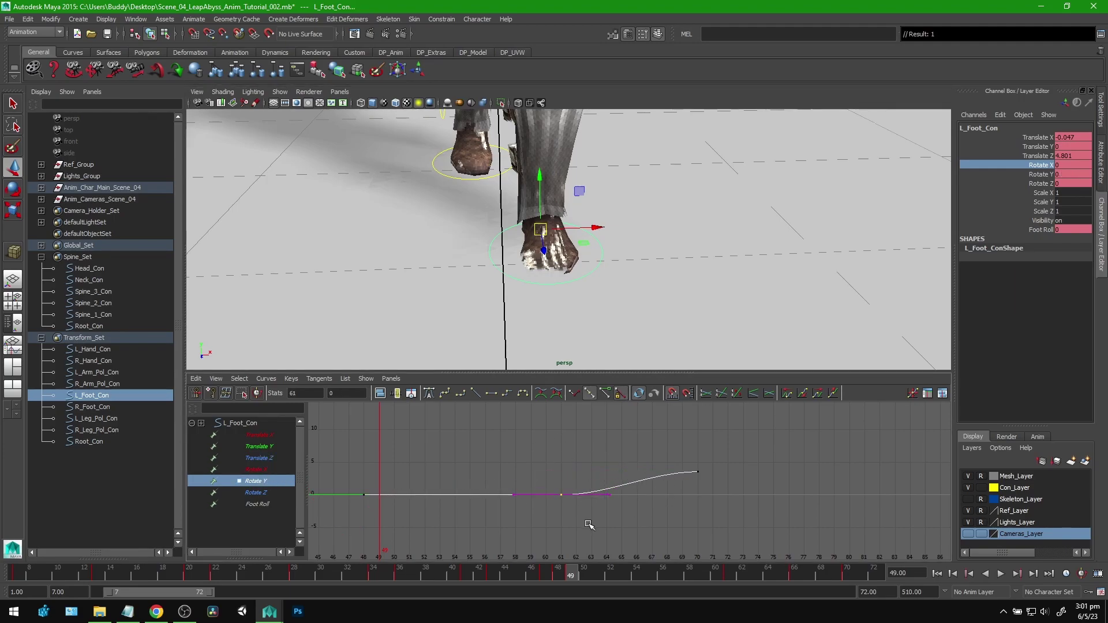
Key the left foot's Rotate Y at frame 66 and lower it to about -4.774.
mouse_move(568, 569)
left_mouse_down()
mouse_move(847, 574)
mouse_move(793, 576)
left_mouse_up()
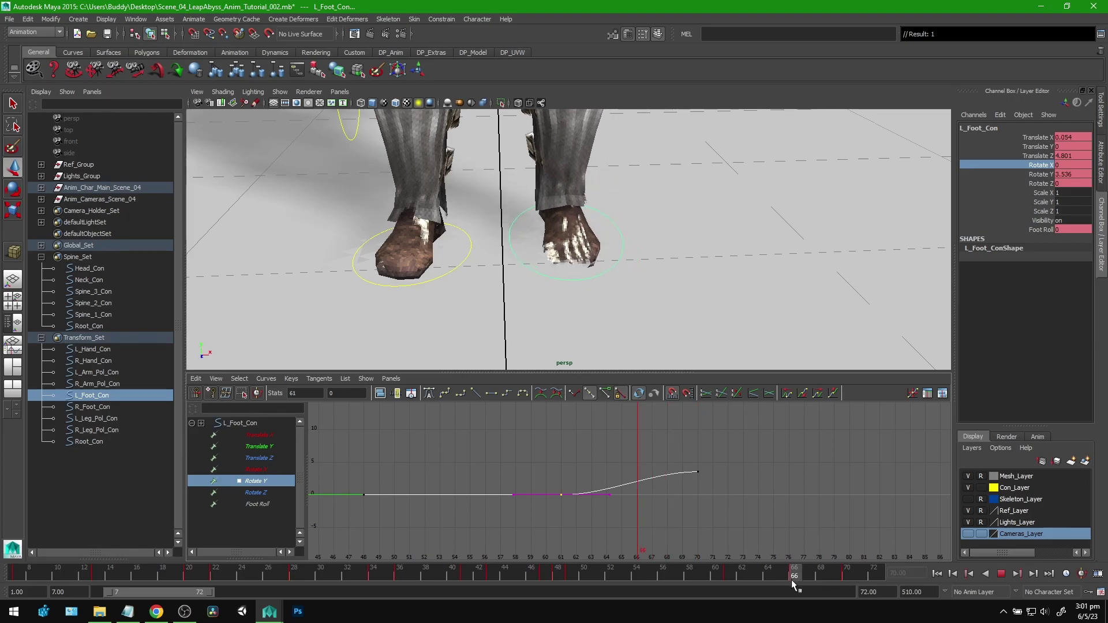
left_click(1041, 174)
key("s")
left_click_drag(662, 472, 627, 494)
key("w")
middle_click_drag(667, 440, 676, 460, "shift")
mouse_move(764, 579)
left_mouse_down()
mouse_move(707, 581)
mouse_move(831, 581)
mouse_move(759, 580)
mouse_move(800, 577)
left_mouse_up()
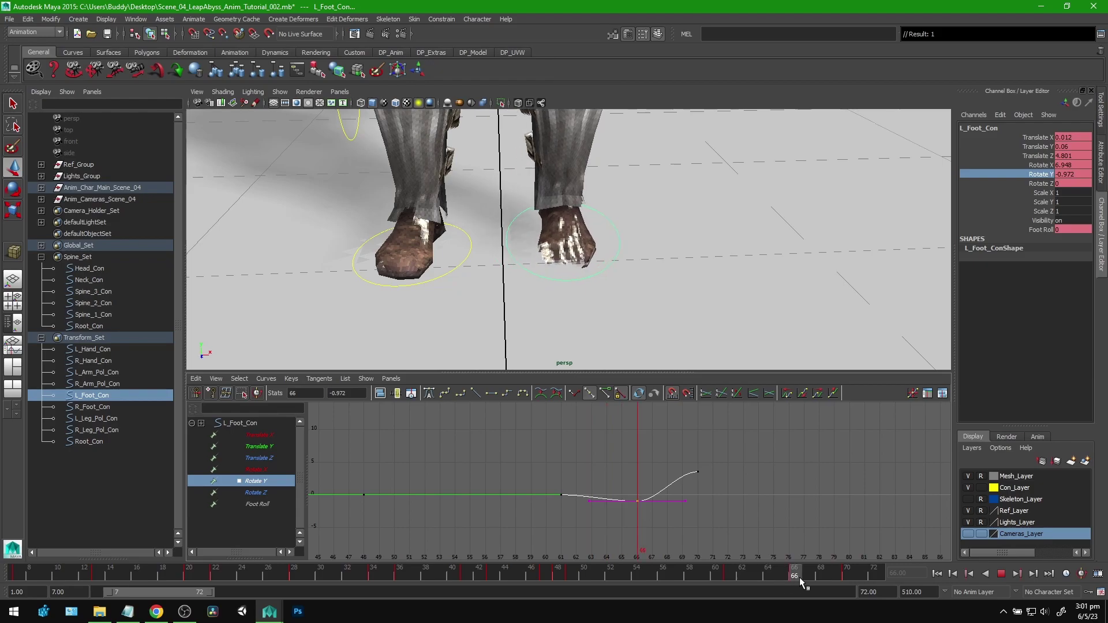
middle_click_drag(649, 455, 648, 482)
Raise the left foot's Rotate Y key at frame 70 to 6.719 and check the landing in playback.
mouse_move(780, 577)
left_mouse_down()
mouse_move(732, 574)
mouse_move(828, 573)
mouse_move(723, 573)
mouse_move(841, 570)
left_mouse_up()
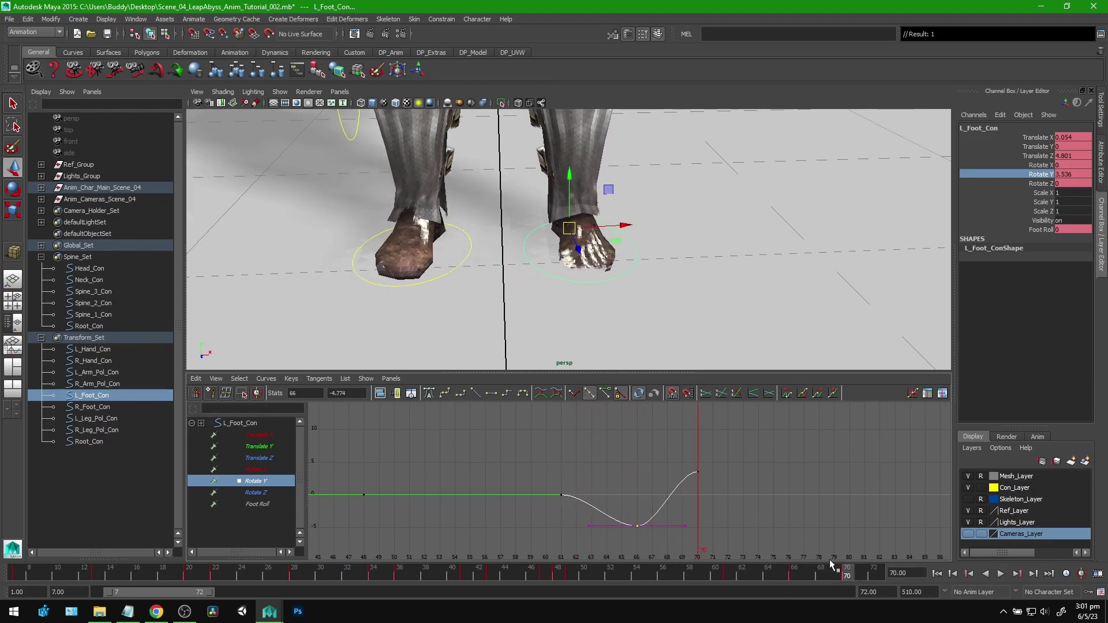
middle_click_drag(691, 495, 723, 497)
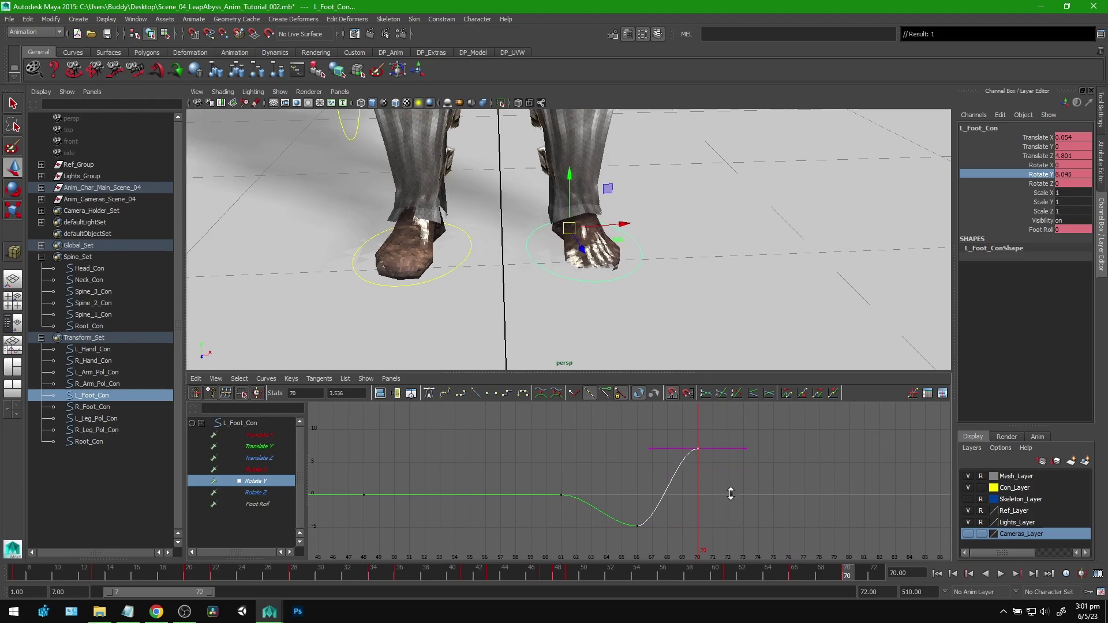
key("alt+v")
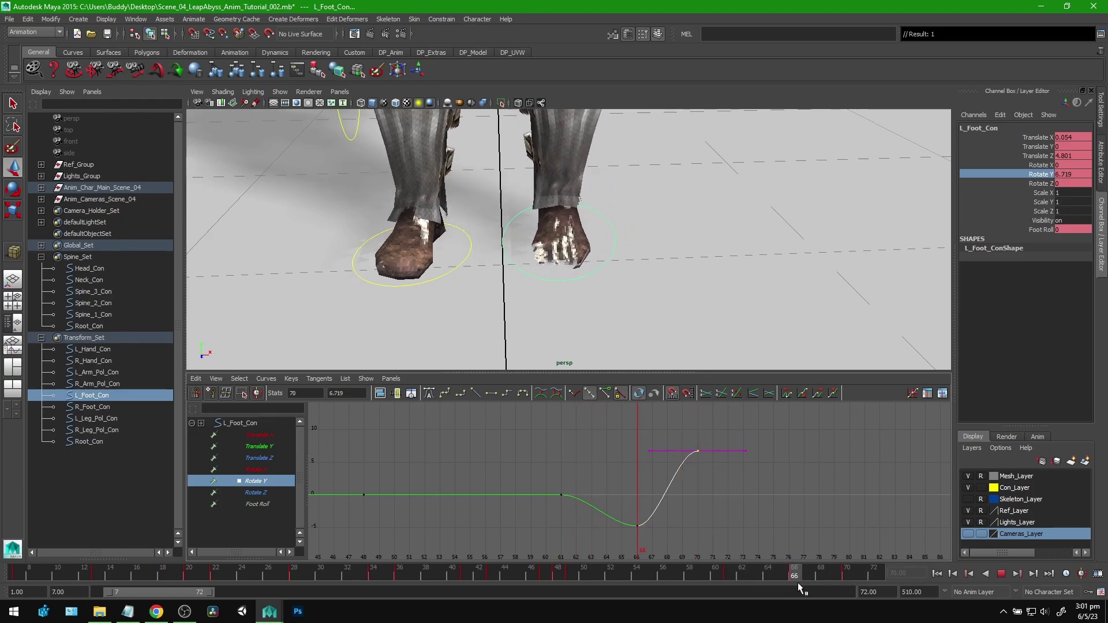
mouse_move(850, 583)
left_mouse_down()
mouse_move(757, 590)
mouse_move(804, 582)
mouse_move(739, 575)
mouse_move(847, 574)
mouse_move(834, 575)
left_mouse_up()
Play back and scrub the walk with the whole character in view from several angles to review the body's motion through the sidestep.
scroll(657, 313, "up", 3)
right_click_drag(791, 319, 589, 323, "alt")
left_click_drag(588, 324, 630, 330, "alt")
right_click_drag(643, 328, 600, 300, "alt")
middle_click_drag(601, 235, 600, 283, "alt")
left_click_drag(635, 283, 670, 267, "alt")
right_click_drag(670, 268, 600, 267, "alt")
left_click_drag(664, 277, 643, 286, "alt")
key("alt+v")
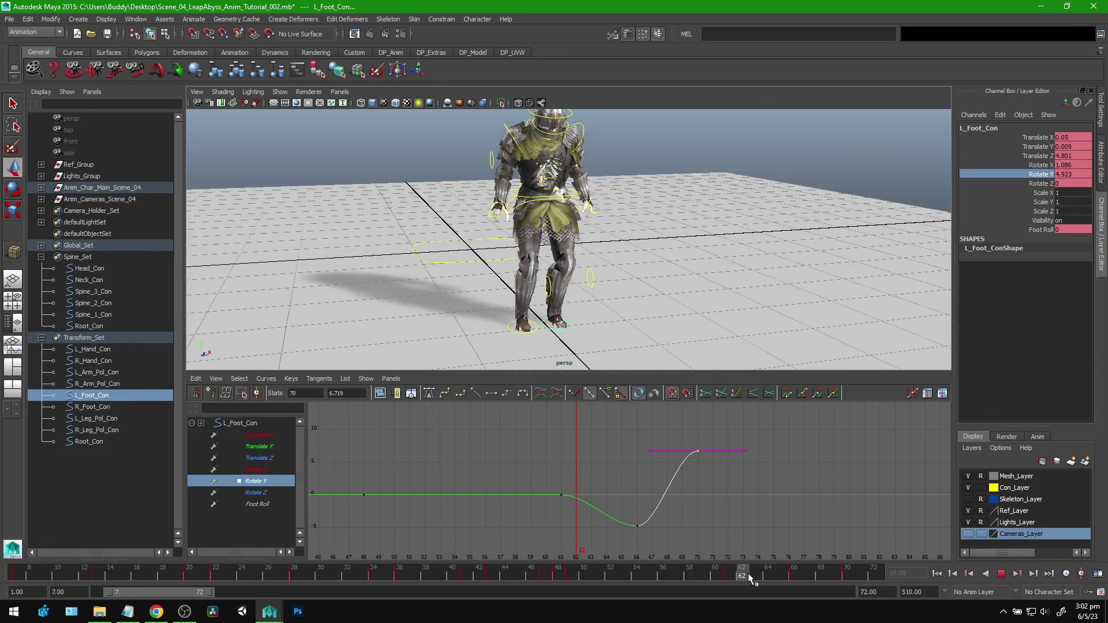
left_click_drag(739, 572, 425, 571)
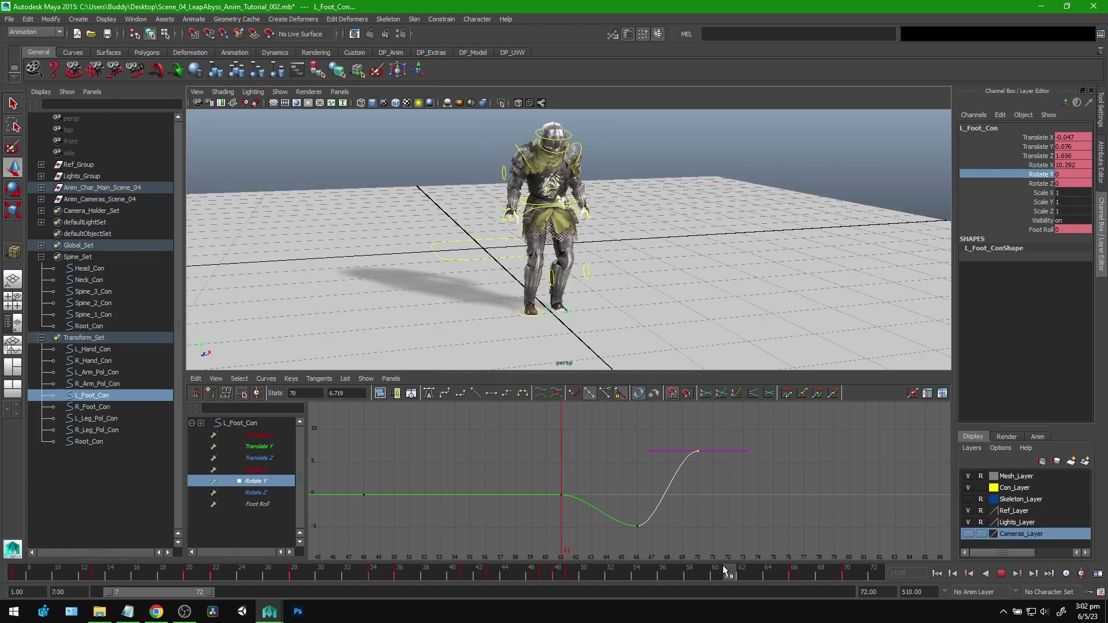
left_click_drag(729, 571, 702, 566)
left_click_drag(678, 257, 606, 257, "alt")
scroll(606, 258, "up", 3)
mouse_move(716, 574)
left_mouse_down()
mouse_move(725, 580)
mouse_move(702, 572)
mouse_move(727, 573)
mouse_move(692, 571)
mouse_move(727, 571)
left_mouse_up()
left_click_drag(609, 284, 664, 290, "alt")
key("alt+v")
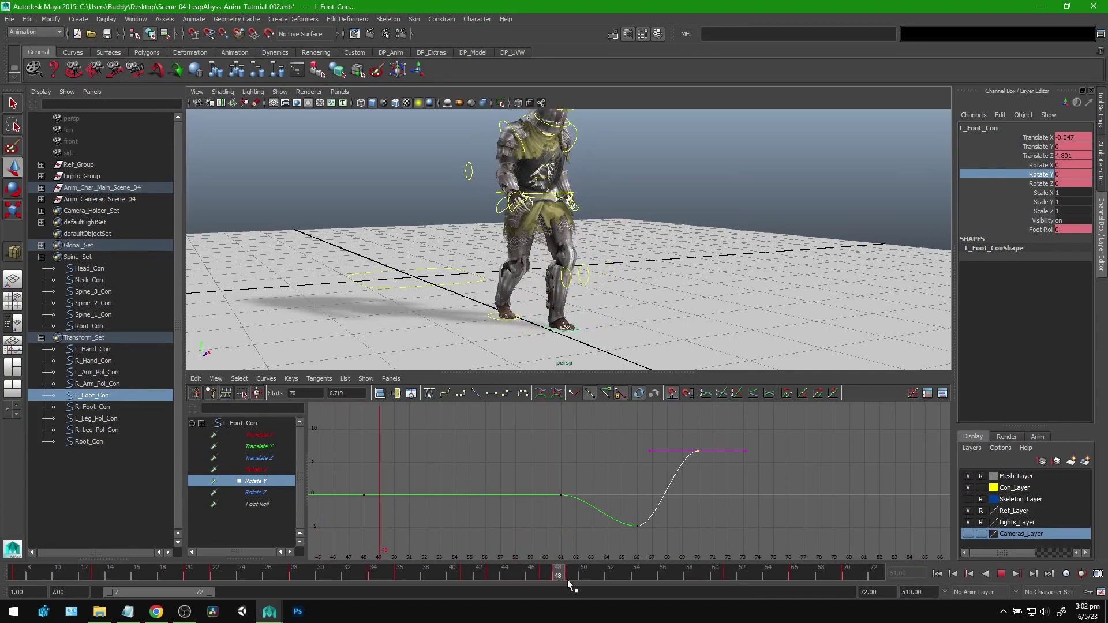
Lower Root_Con's Translate X key at frame 61 to about -0.093 to shift the hips' weight over the right foot.
left_click(726, 578)
left_click_drag(728, 295, 664, 288, "alt")
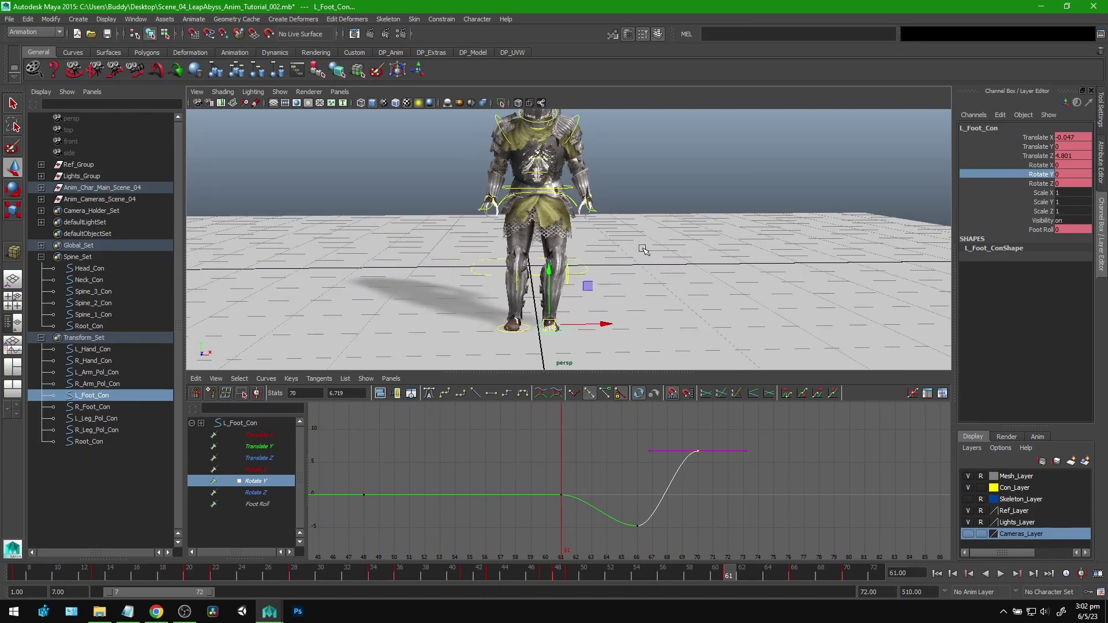
middle_click_drag(643, 250, 654, 274, "alt")
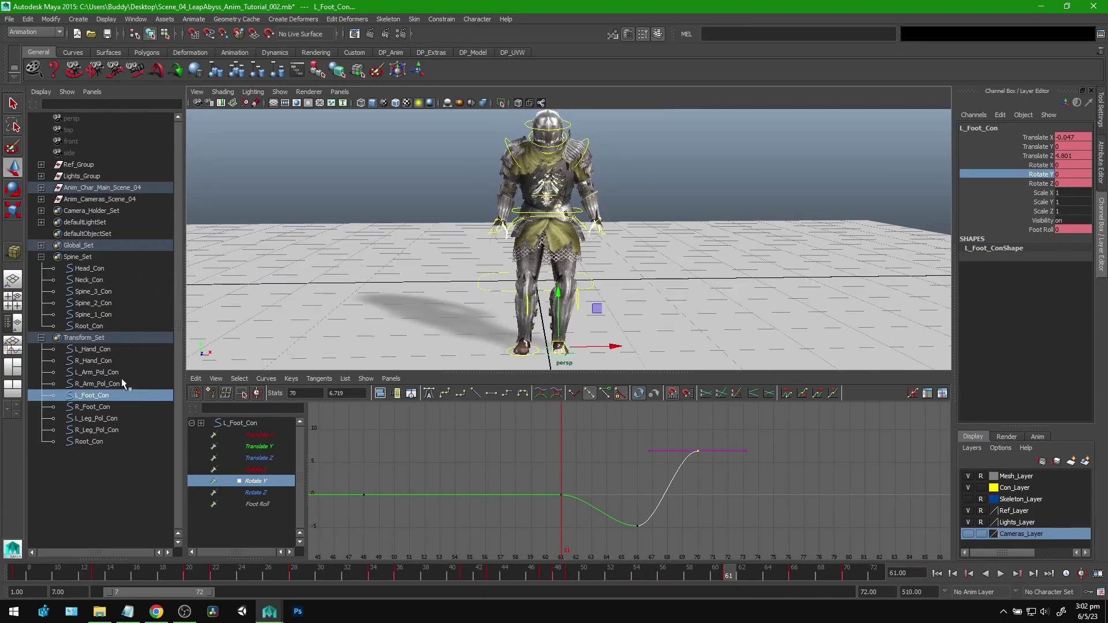
left_click(88, 326)
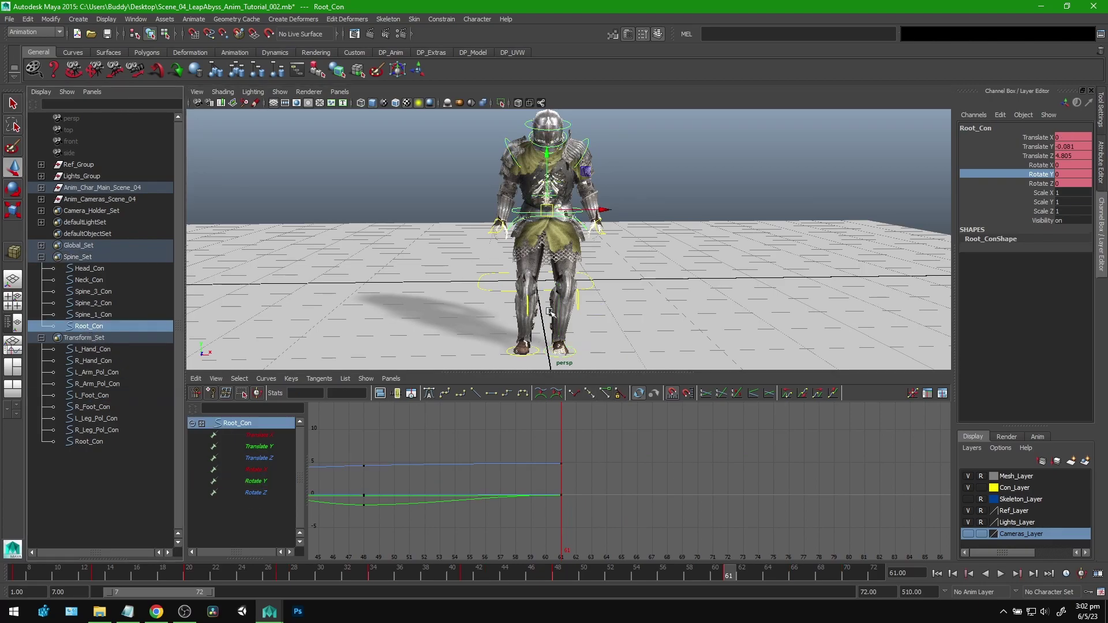
left_click(268, 434)
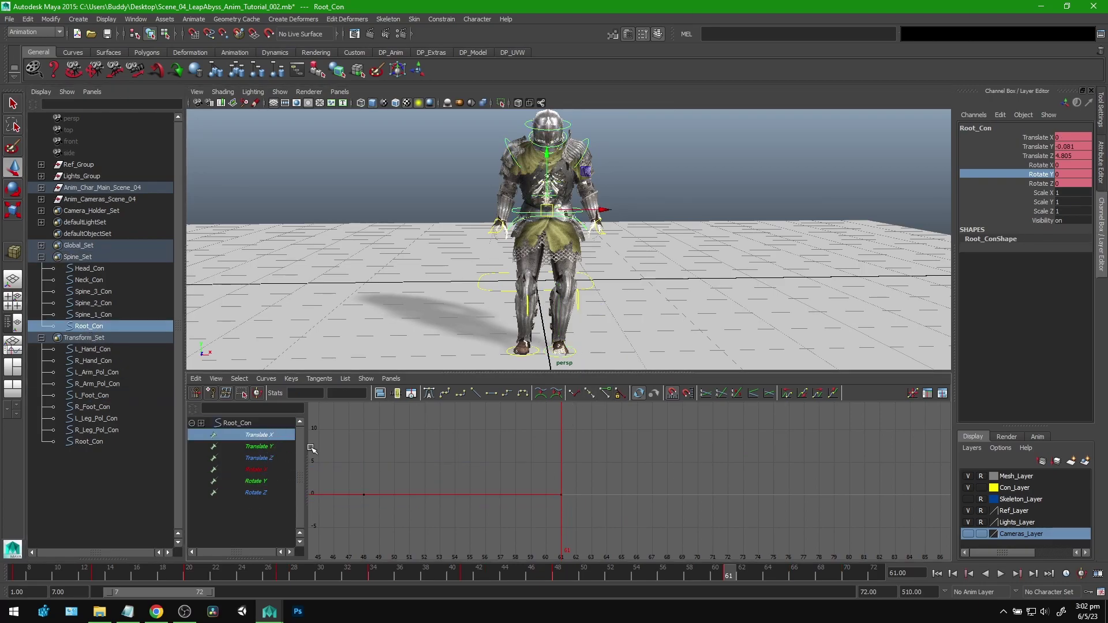
left_click_drag(601, 475, 542, 513)
key("f")
scroll(751, 523, "down", 4)
middle_click_drag(759, 530, 761, 536, "shift")
Extend the playback range to frame 80, key Root_Con's Translate X at frame 70 to 0, and play back the weight shift.
left_click_drag(719, 573, 851, 569)
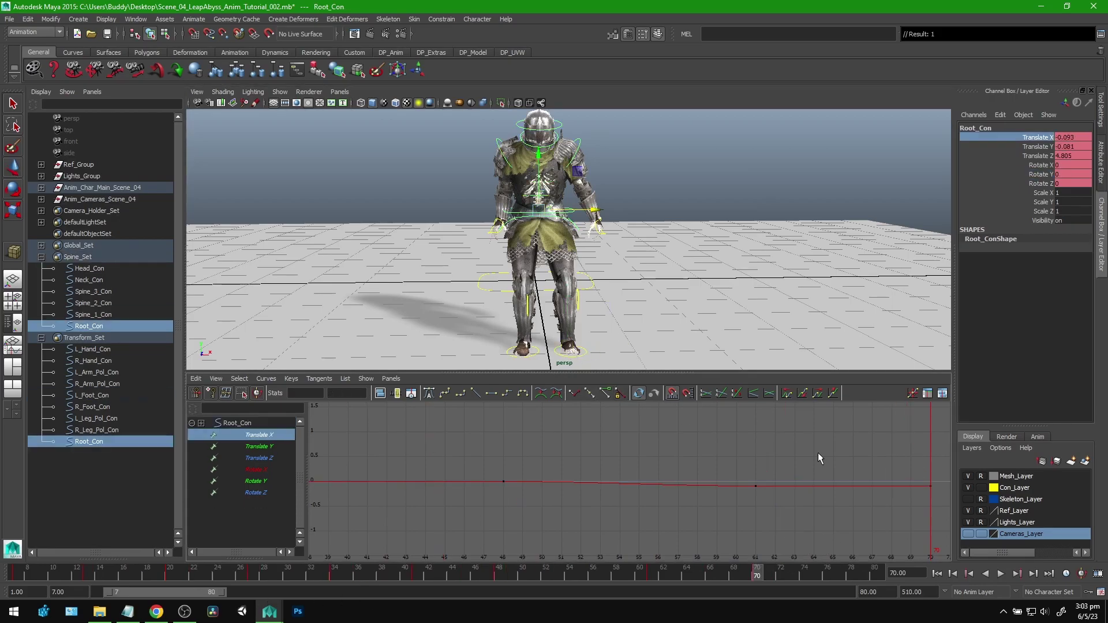
middle_click_drag(818, 452, 743, 454, "alt")
left_click_drag(864, 510, 832, 470)
key("alt+v")
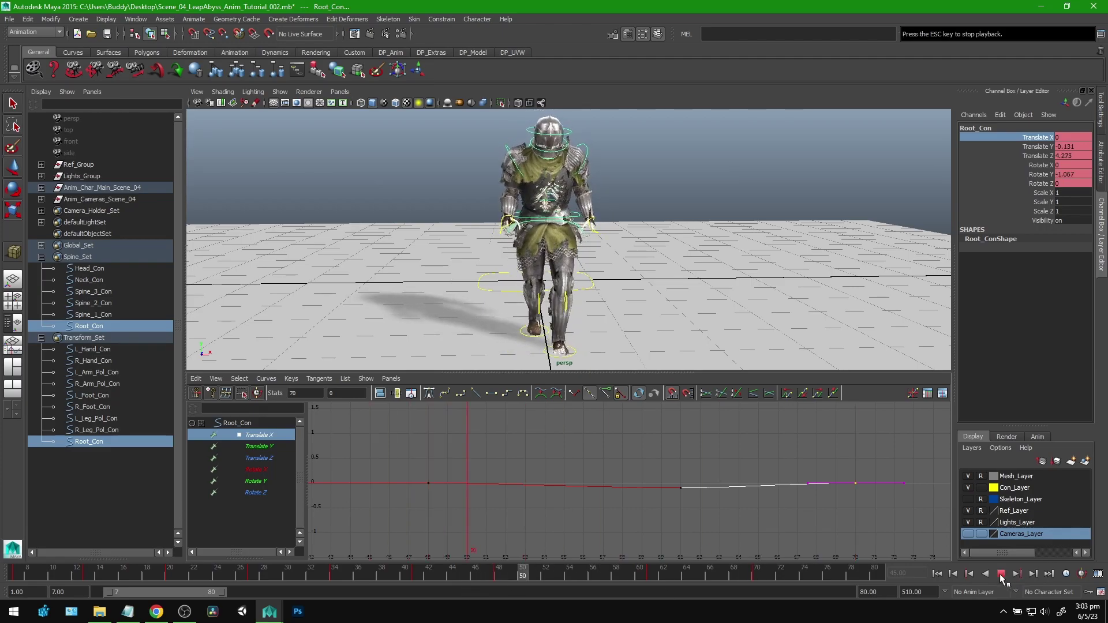
left_click(1001, 575)
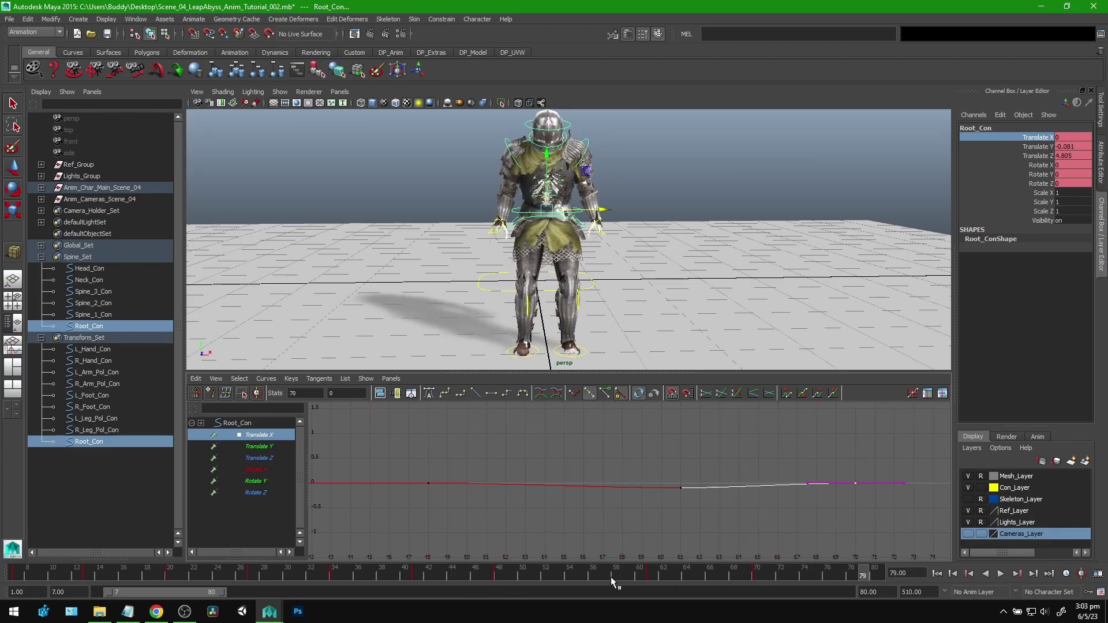
Move Root_Con's Translate X key from frame 61 to frame 60 and review the weight shift in playback.
left_click_drag(611, 576, 645, 577)
left_click_drag(662, 463, 702, 525)
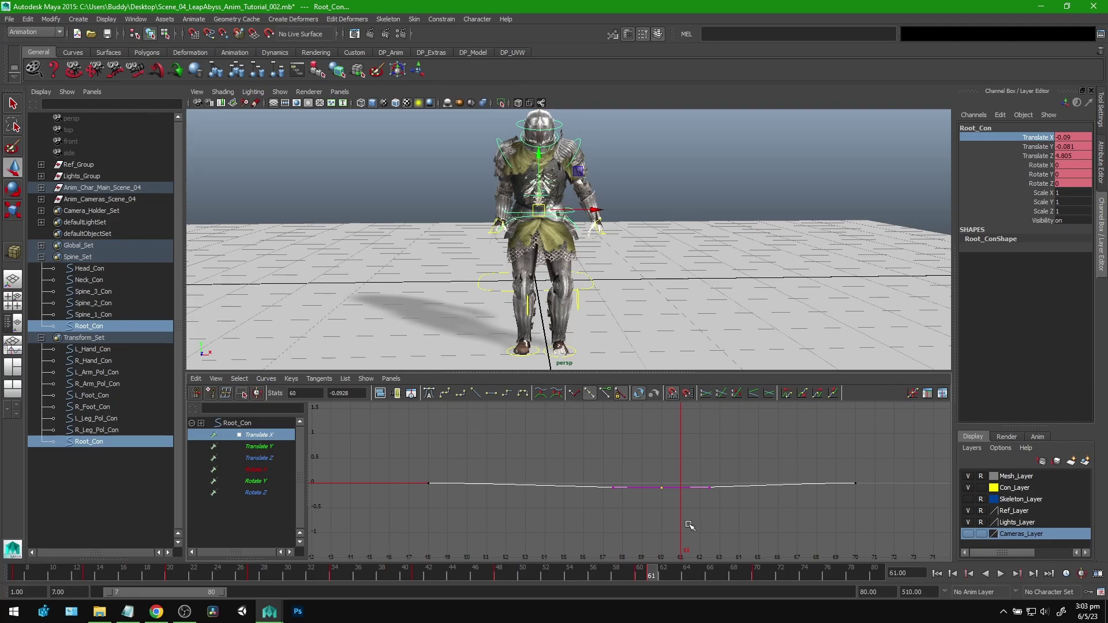
left_click_drag(640, 575, 394, 576)
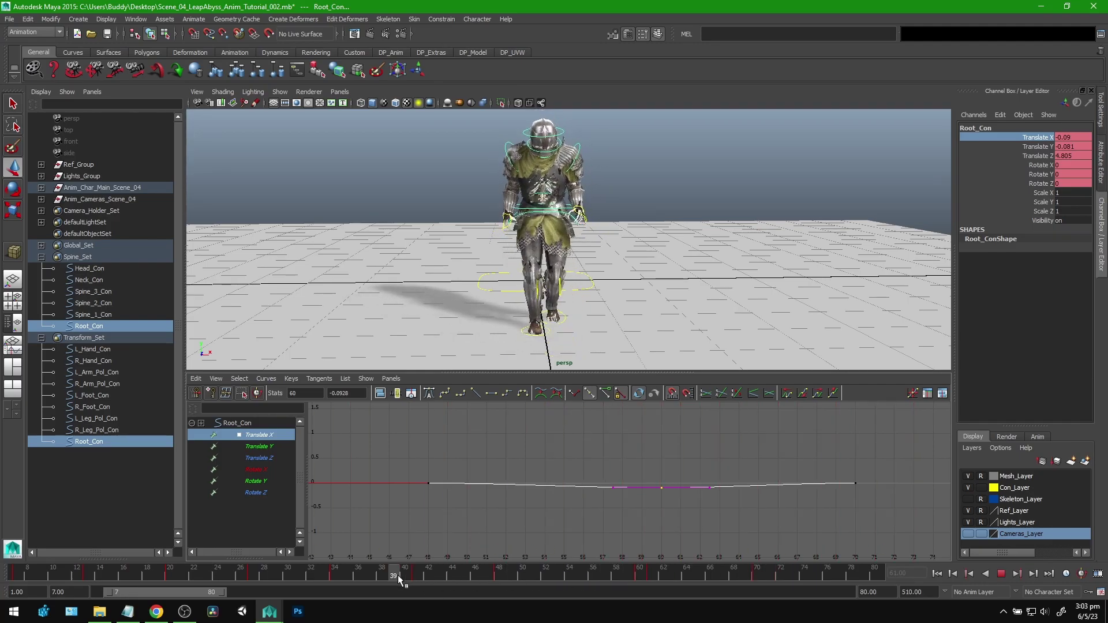
left_click(1002, 575)
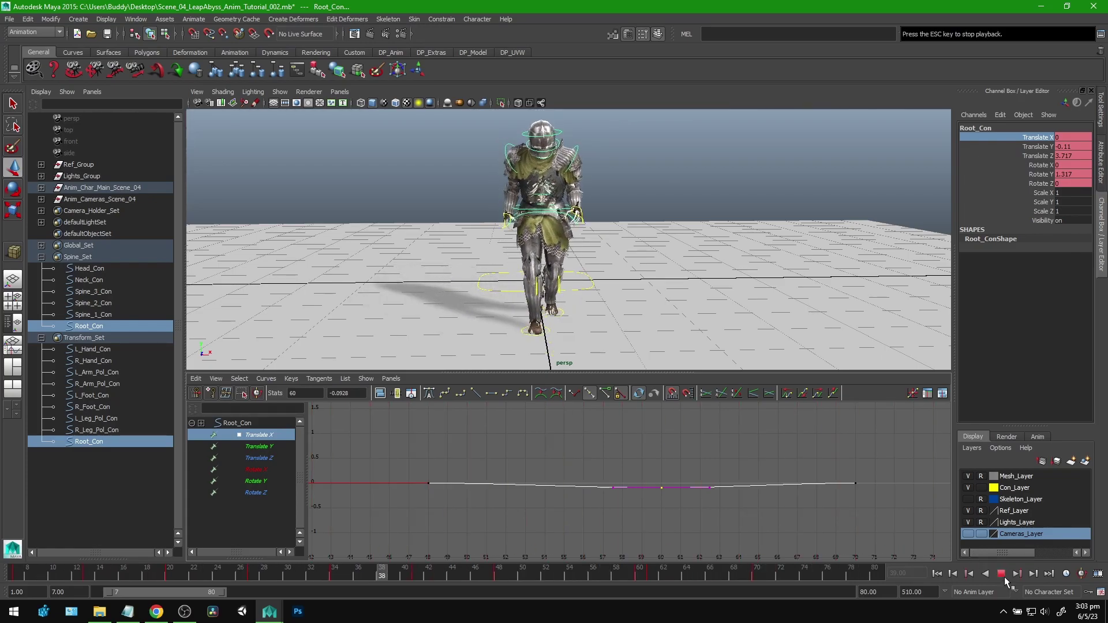
left_click(1002, 575)
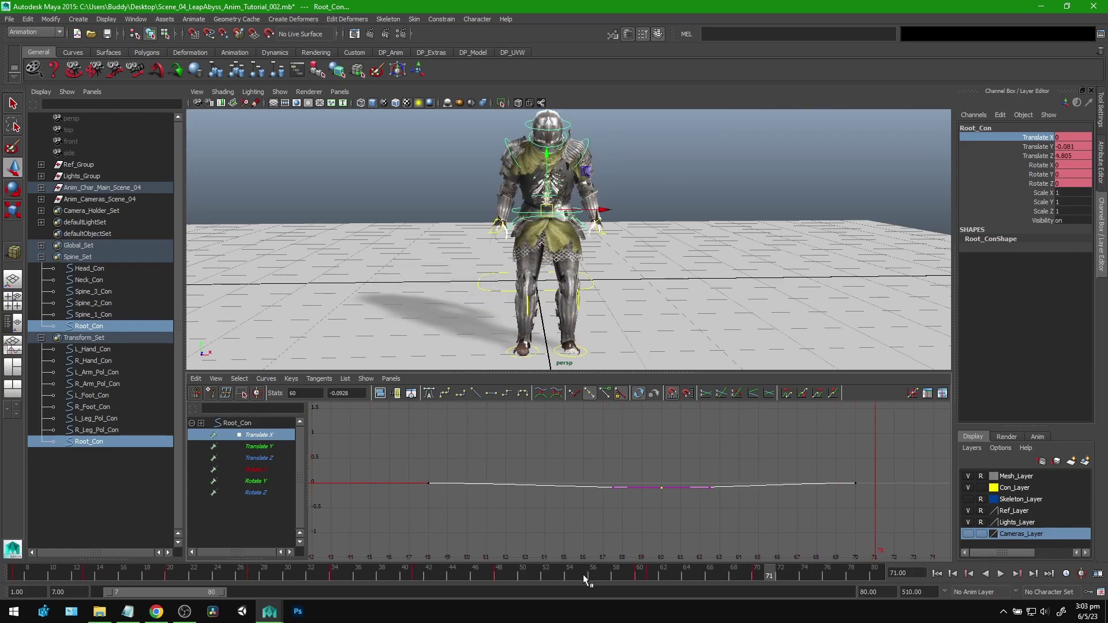
left_click_drag(475, 574, 639, 576)
At frame 61, shift both hand controls sideways with the hips, bringing L_Hand_Con to Translate X -0.472, and key them.
scroll(554, 272, "up", 3)
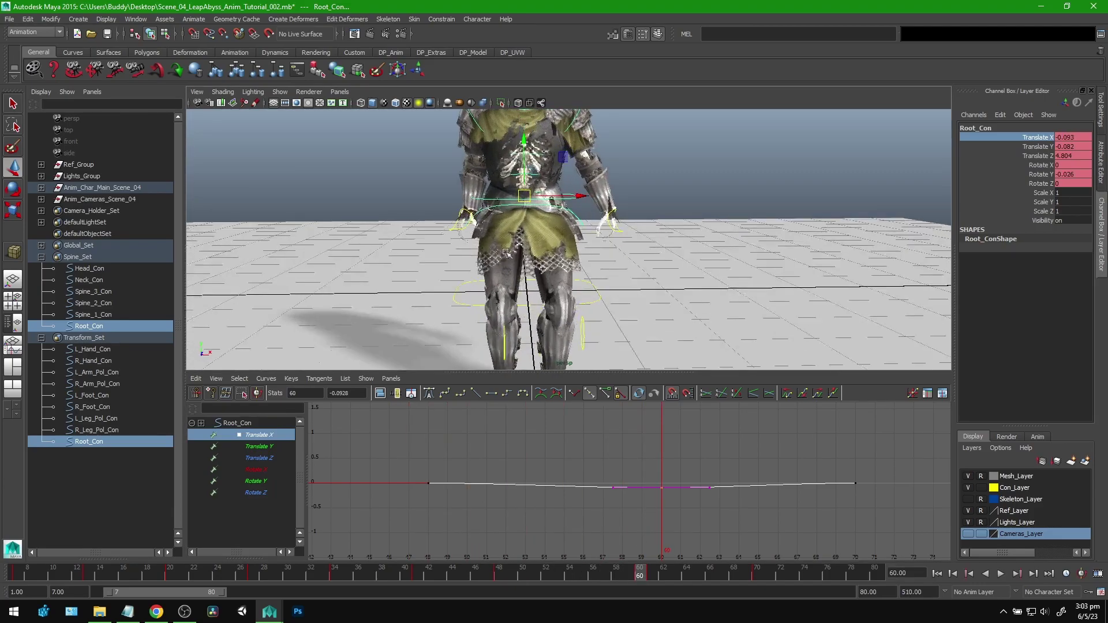
left_click(455, 228)
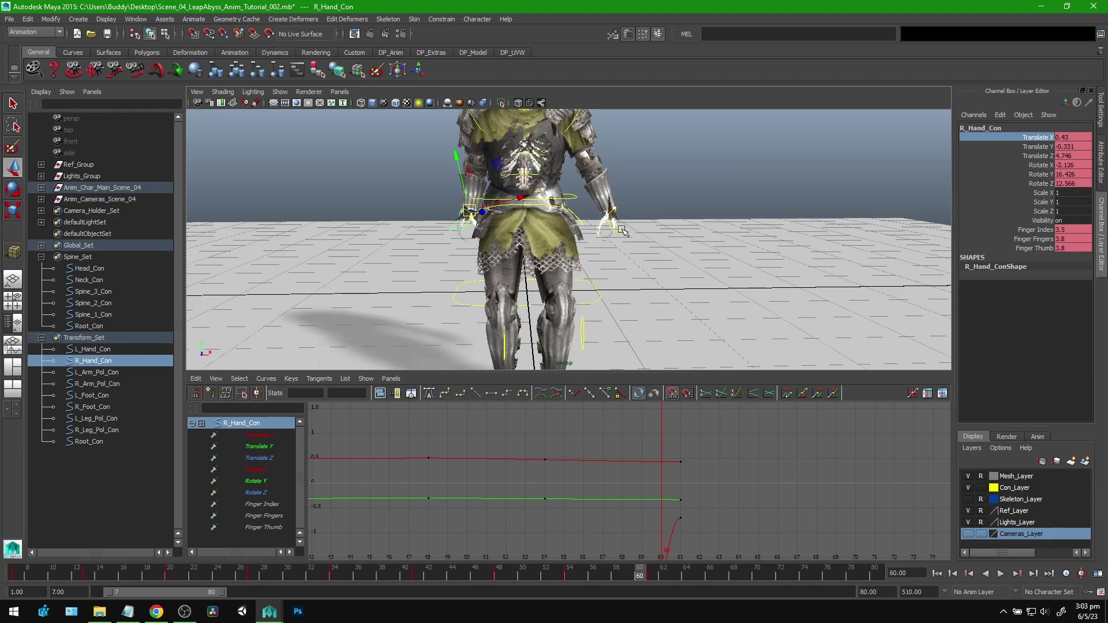
left_click(622, 229, "shift")
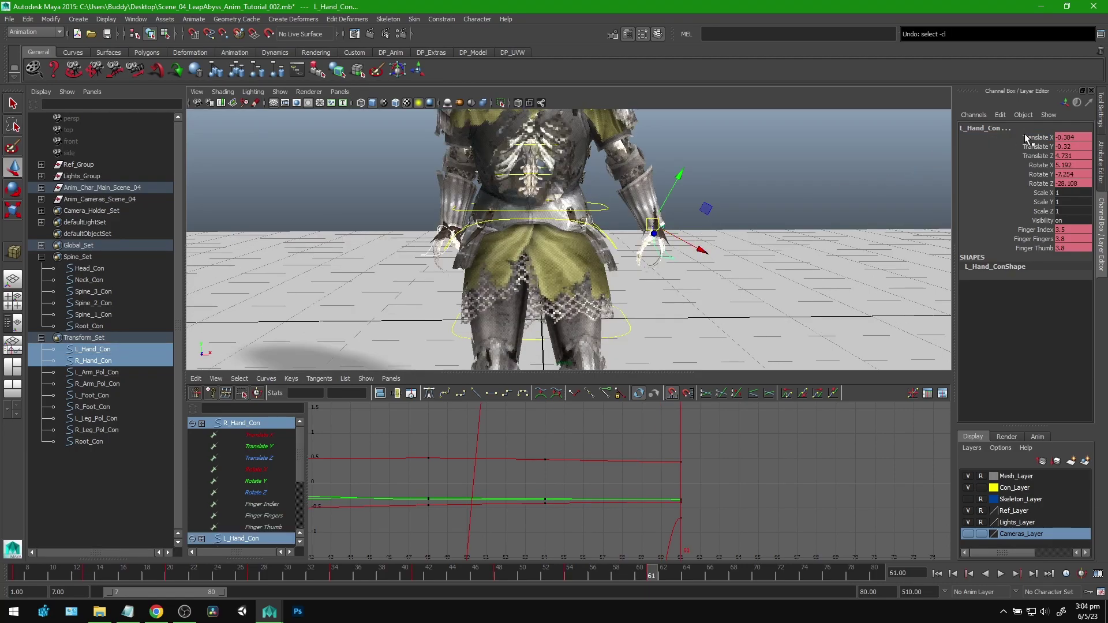
left_click(1026, 138)
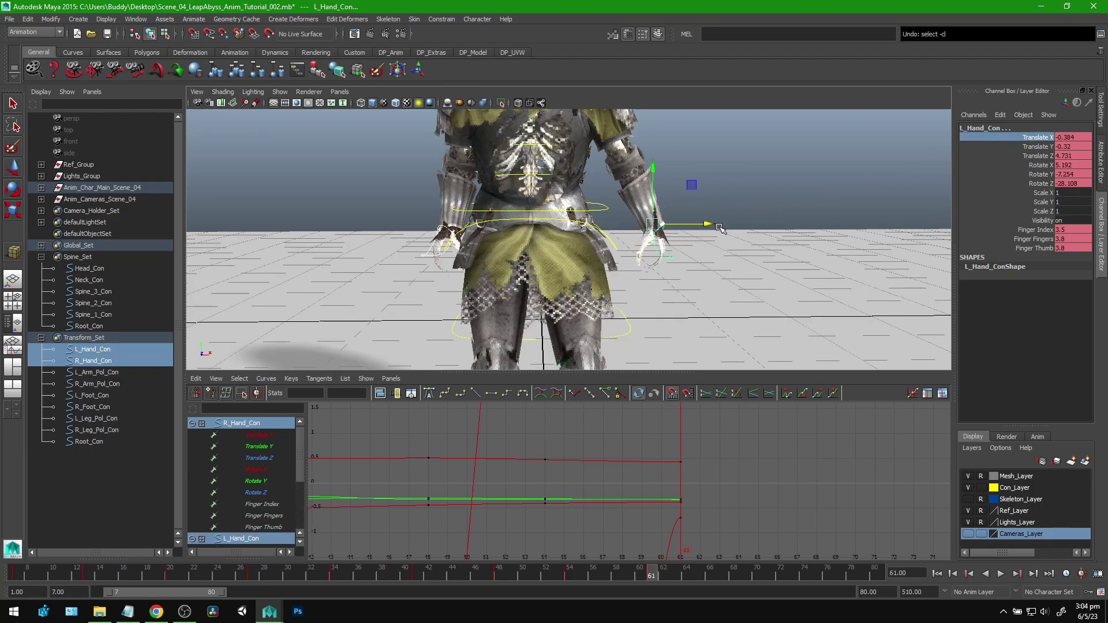
left_click_drag(709, 225, 693, 229)
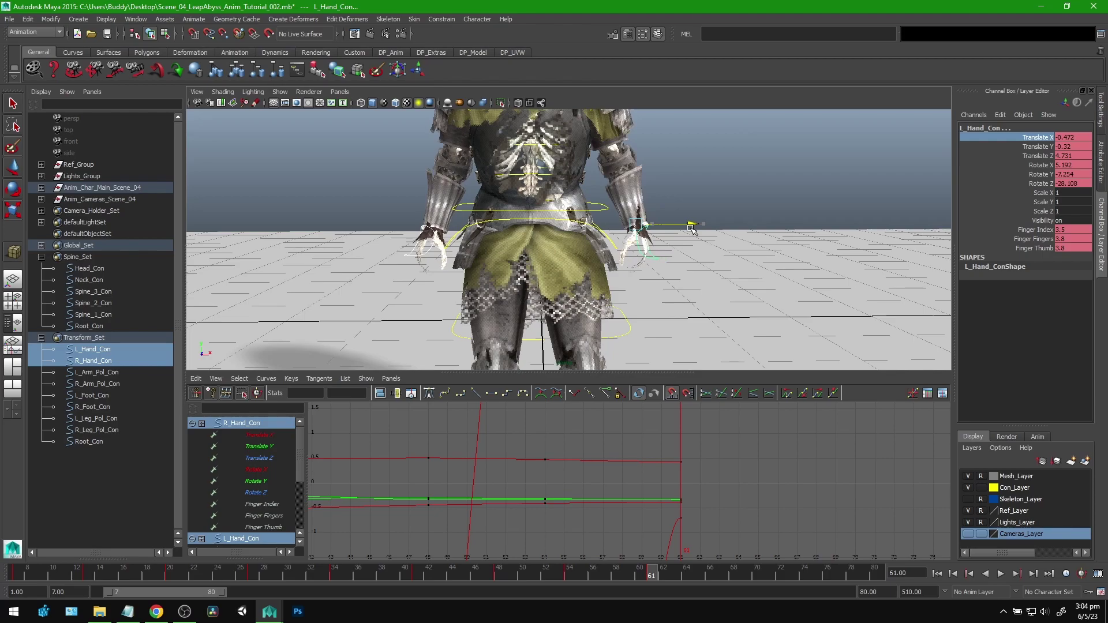
key("s")
At frame 70, shift both hands back sideways with L_Hand_Con at Translate X -0.372, key their Translate X, and play back.
mouse_move(656, 572)
left_mouse_down()
mouse_move(479, 601)
mouse_move(761, 578)
left_mouse_up()
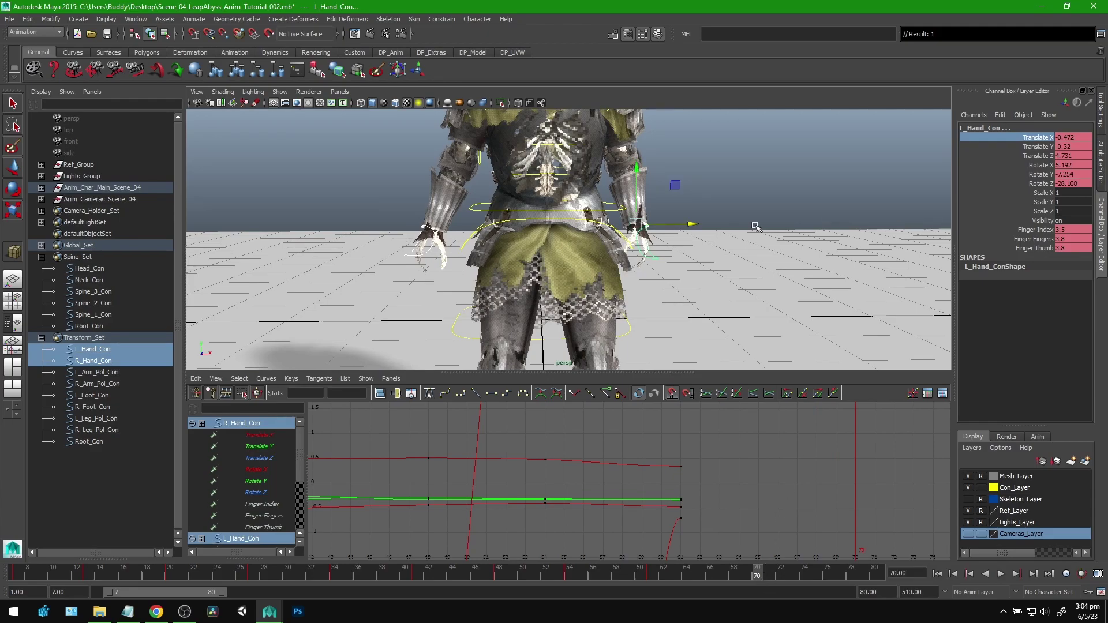
left_click_drag(688, 225, 711, 224)
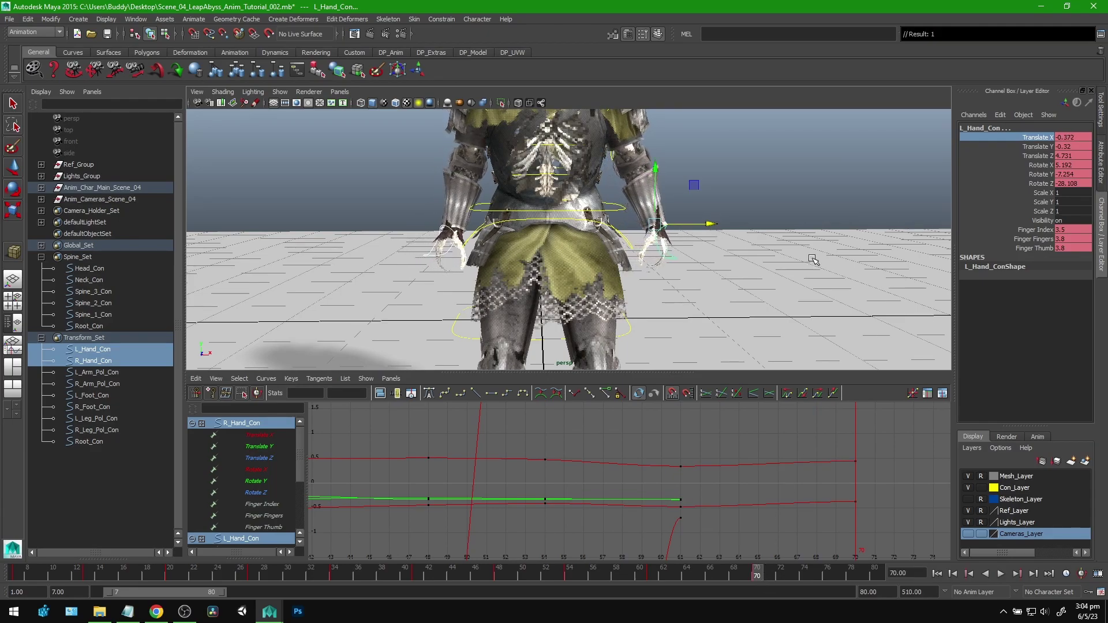
scroll(812, 260, "down", 3)
key("alt+v")
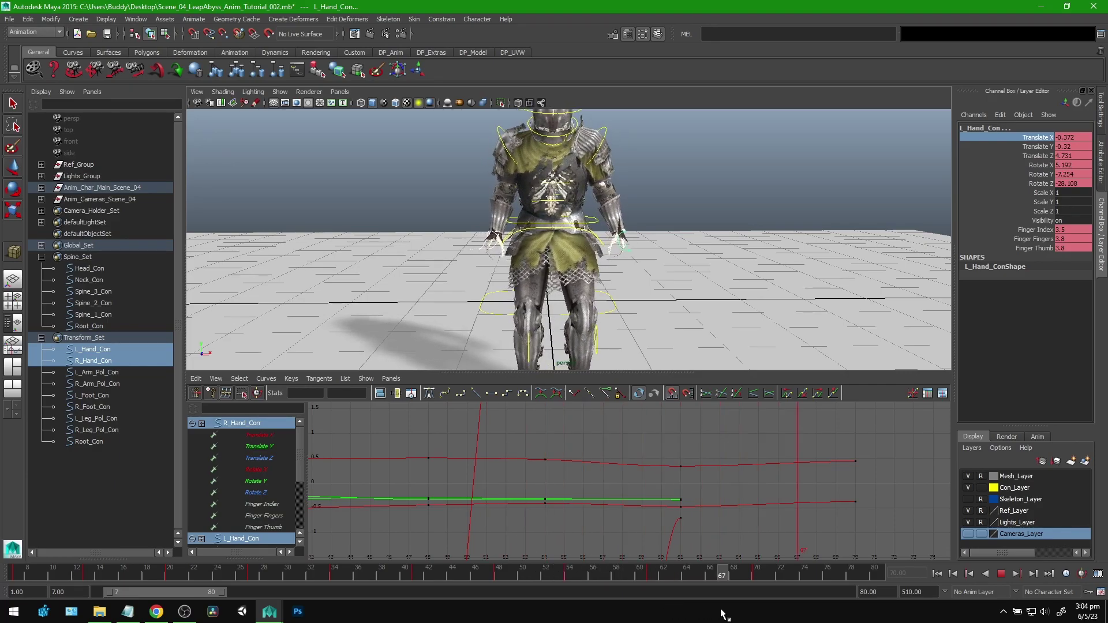
Move both hands' last two Translate X keys to frames 64 and 73 and play back the weight shift.
left_click(749, 575)
left_click(1038, 138)
right_click_drag(837, 439, 601, 487, "alt")
left_click_drag(623, 468, 642, 494)
right_click_drag(637, 485, 673, 497, "alt")
left_click_drag(716, 511, 756, 514)
key("w")
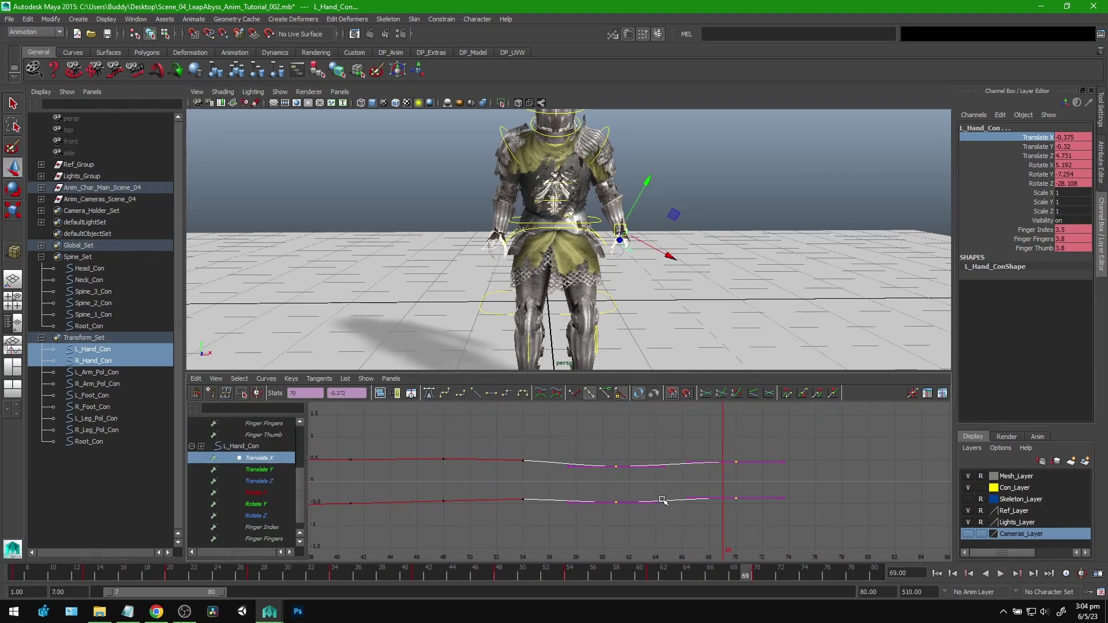
left_click_drag(689, 567, 650, 584)
left_click_drag(787, 583, 799, 581)
middle_click_drag(673, 495, 692, 501)
left_click_drag(696, 573, 616, 574)
left_click(1002, 575)
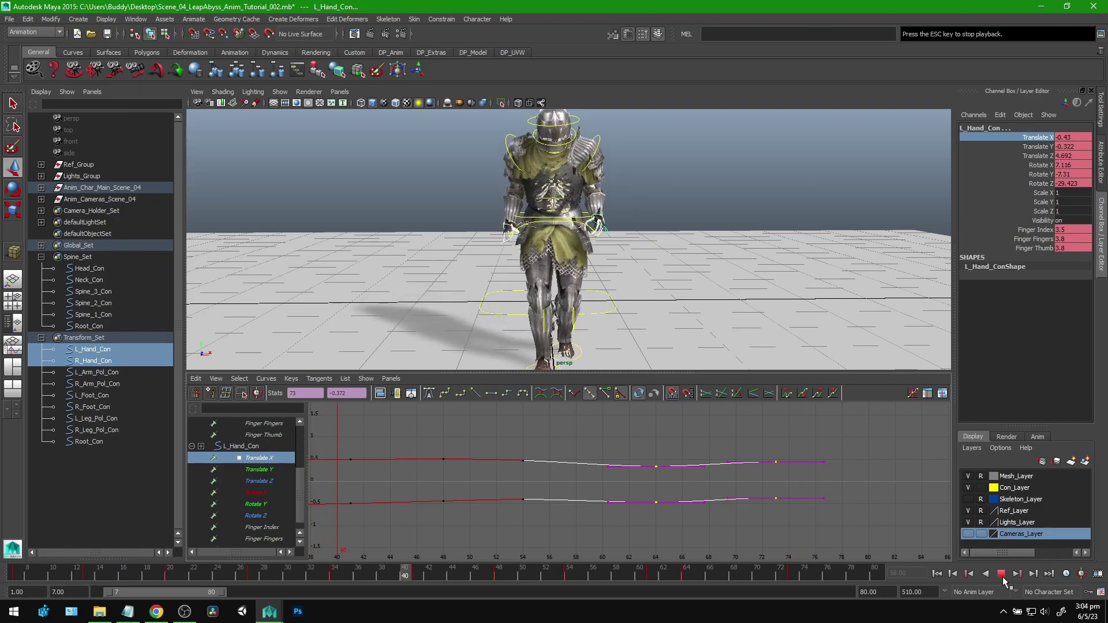
left_click(1003, 575)
mouse_move(685, 579)
left_mouse_down()
mouse_move(580, 579)
mouse_move(802, 570)
mouse_move(618, 570)
mouse_move(686, 576)
left_mouse_up()
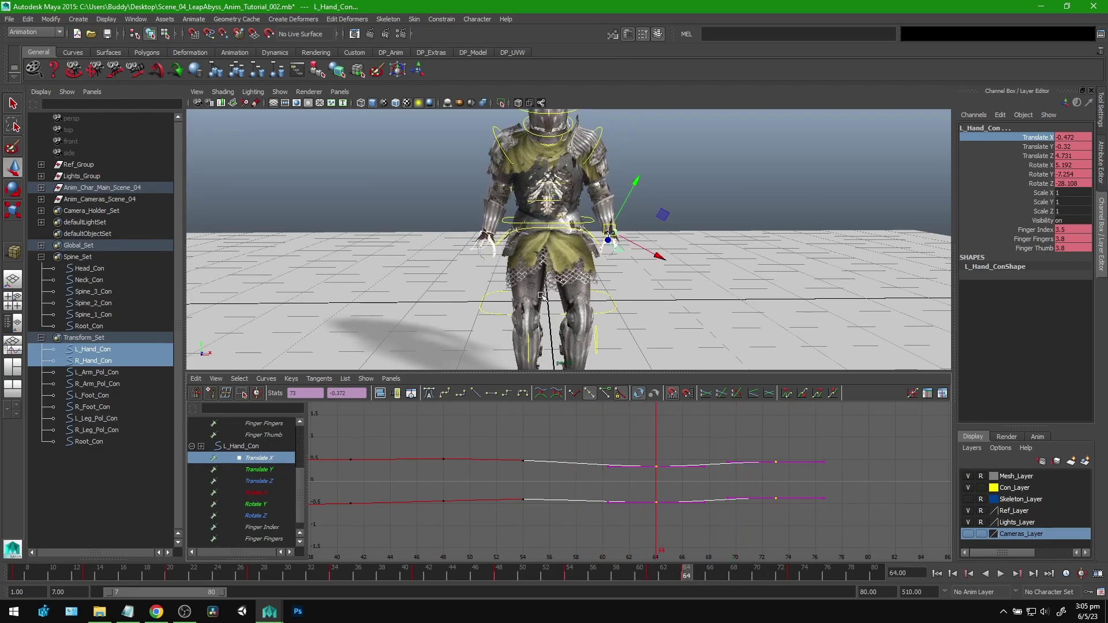
Key the Translate and Rotate channels of every control in Global_Set at frame 70.
left_click_drag(105, 293, 104, 315)
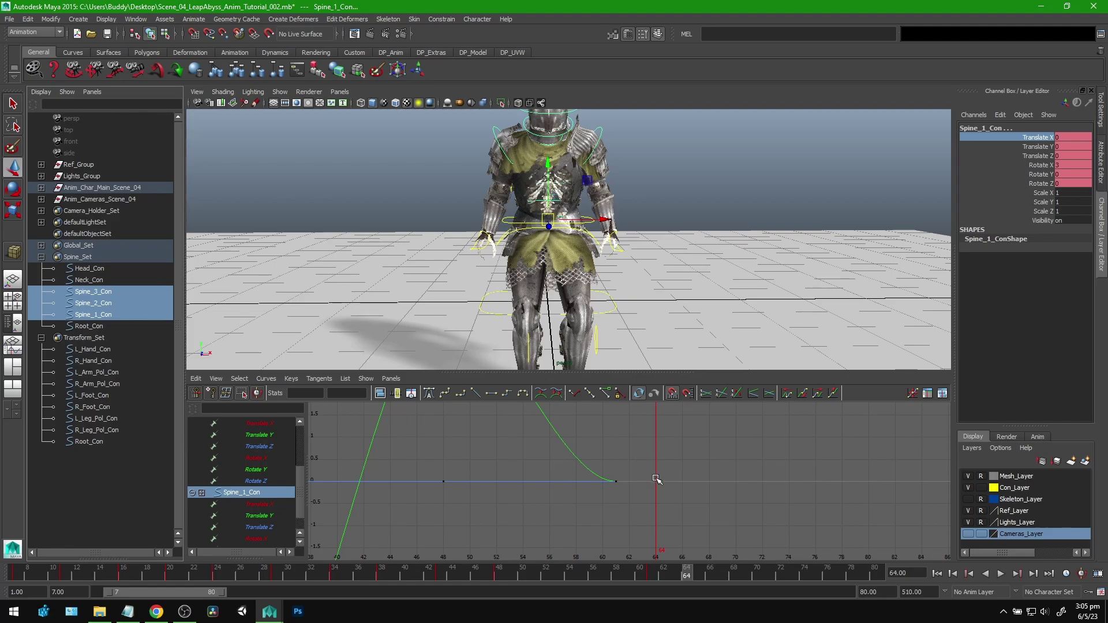
key("period")
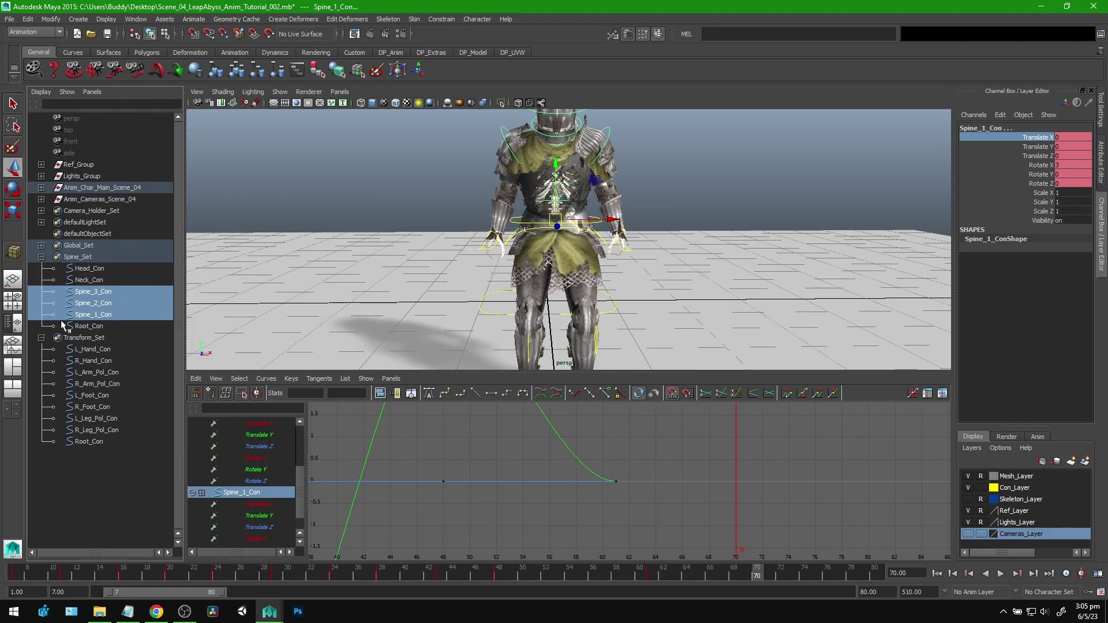
left_click(41, 257)
left_click(41, 245)
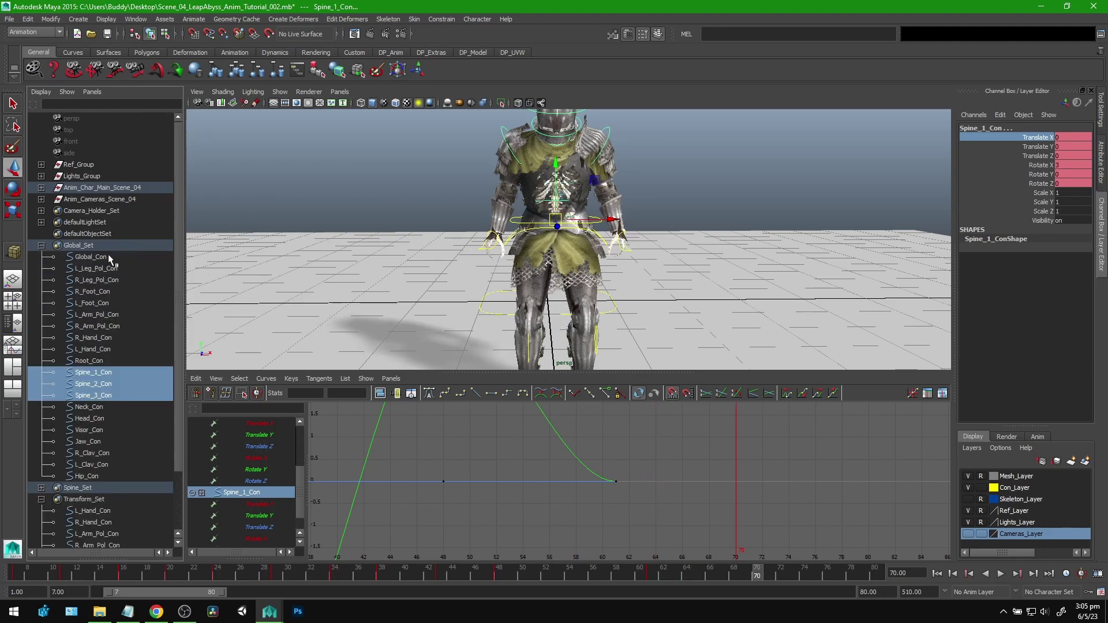
left_click(92, 257)
left_click(91, 476, "shift")
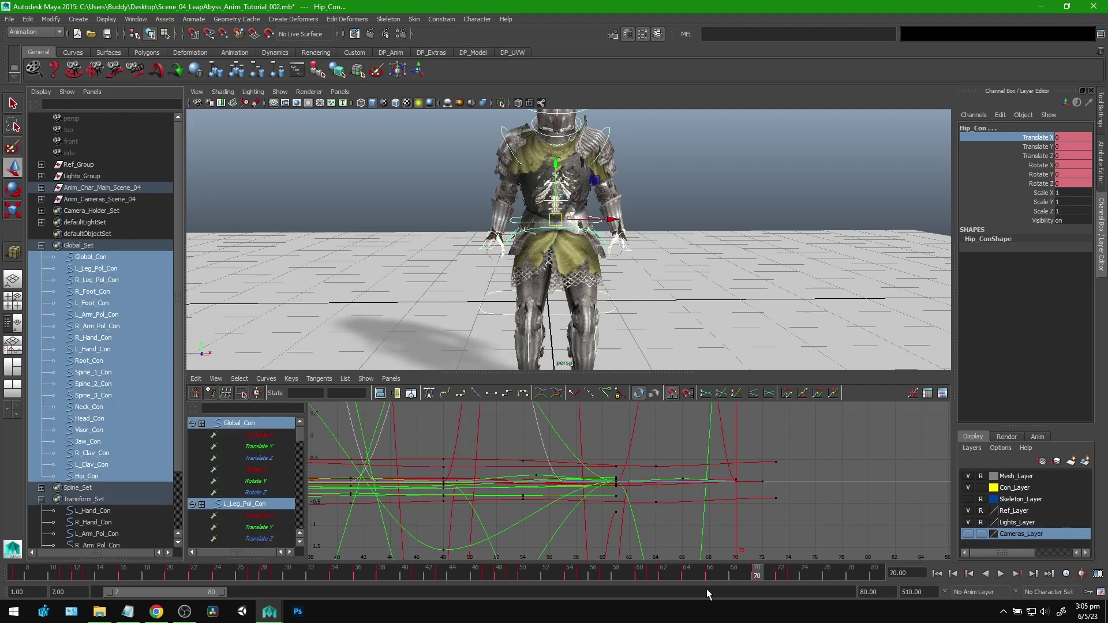
left_click_drag(1039, 139, 1046, 183)
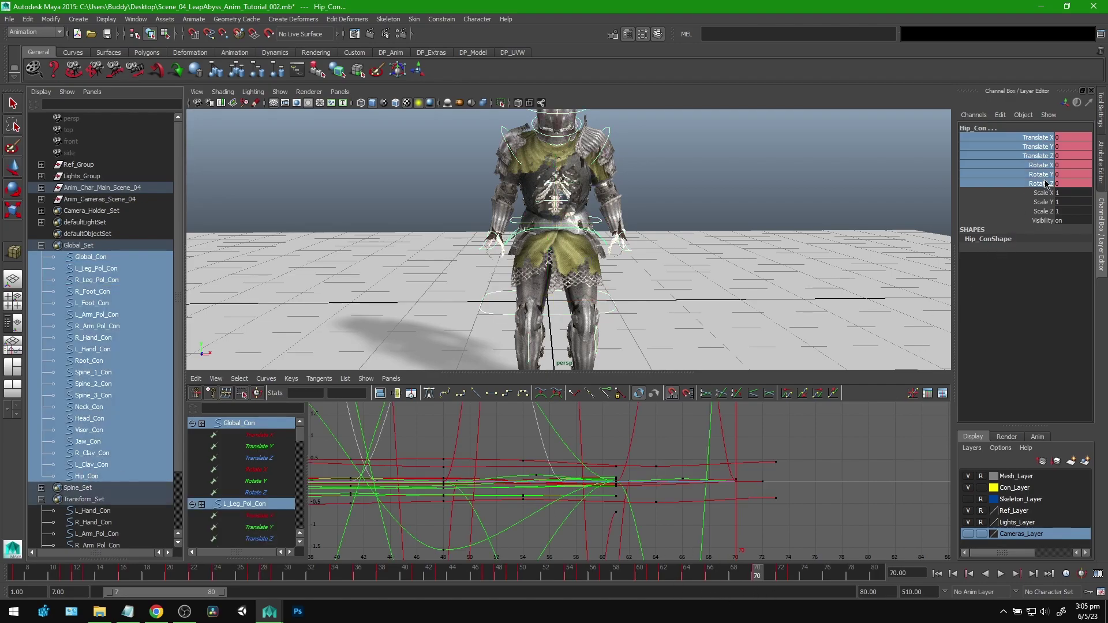
middle_click_drag(808, 245, 789, 246, "alt")
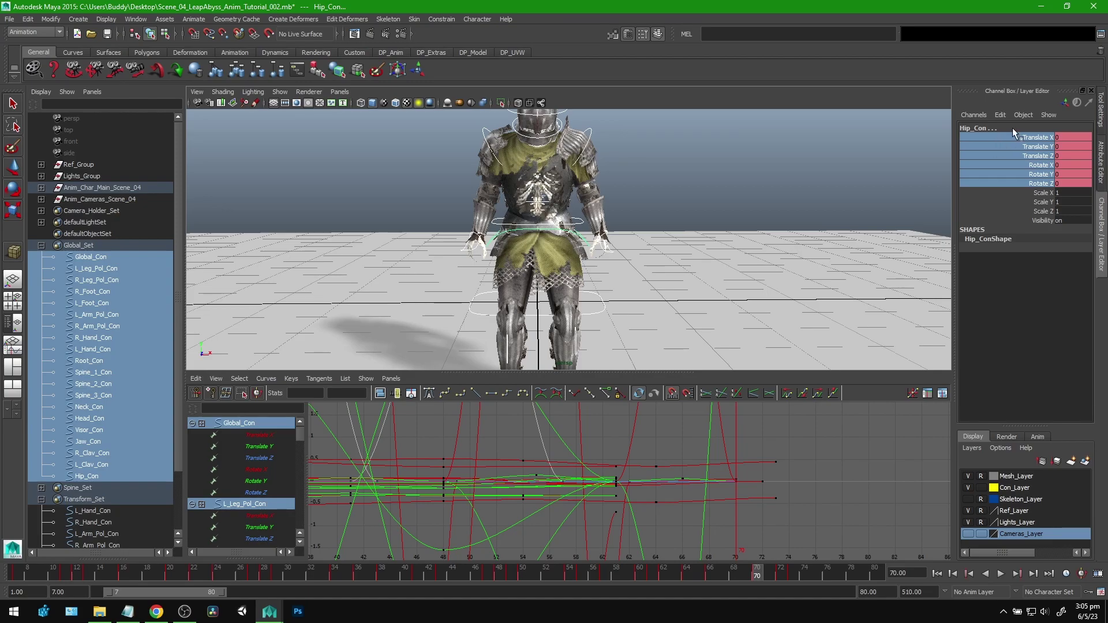
left_click_drag(1035, 140, 1038, 184)
key("s")
mouse_move(758, 571)
left_mouse_down()
mouse_move(631, 579)
mouse_move(799, 578)
mouse_move(757, 574)
left_mouse_up()
left_click(41, 245)
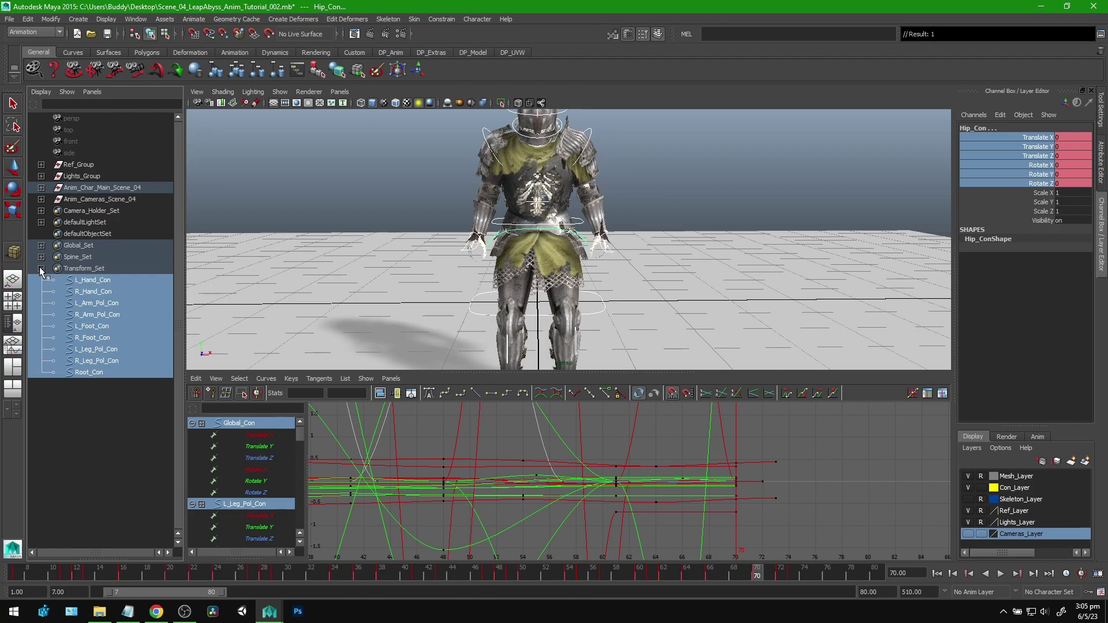
Delete the extra Translate X keys at frame 70 on L_Hand_Con and R_Hand_Con.
left_click(96, 280)
left_click(108, 293, "ctrl")
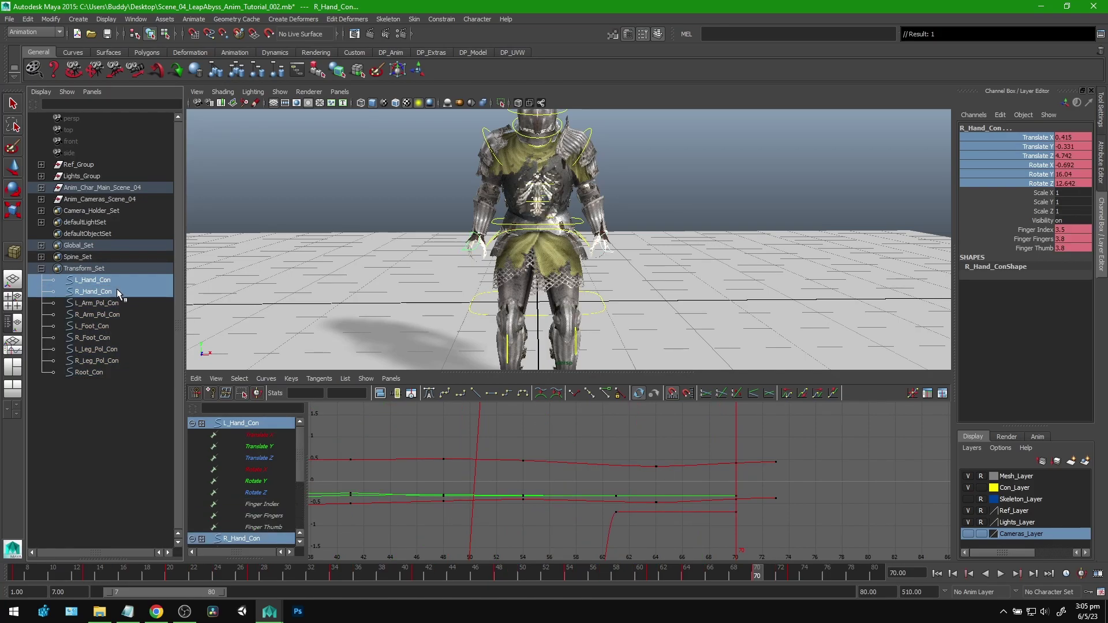
left_click(268, 436)
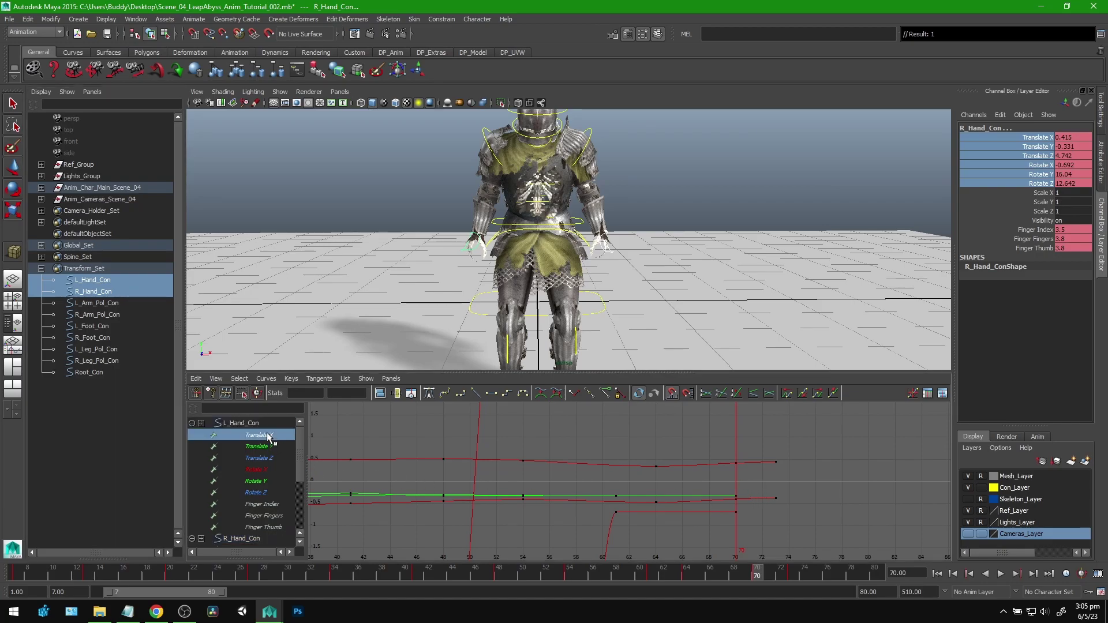
scroll(280, 474, "down", 3)
left_click(262, 447, "ctrl")
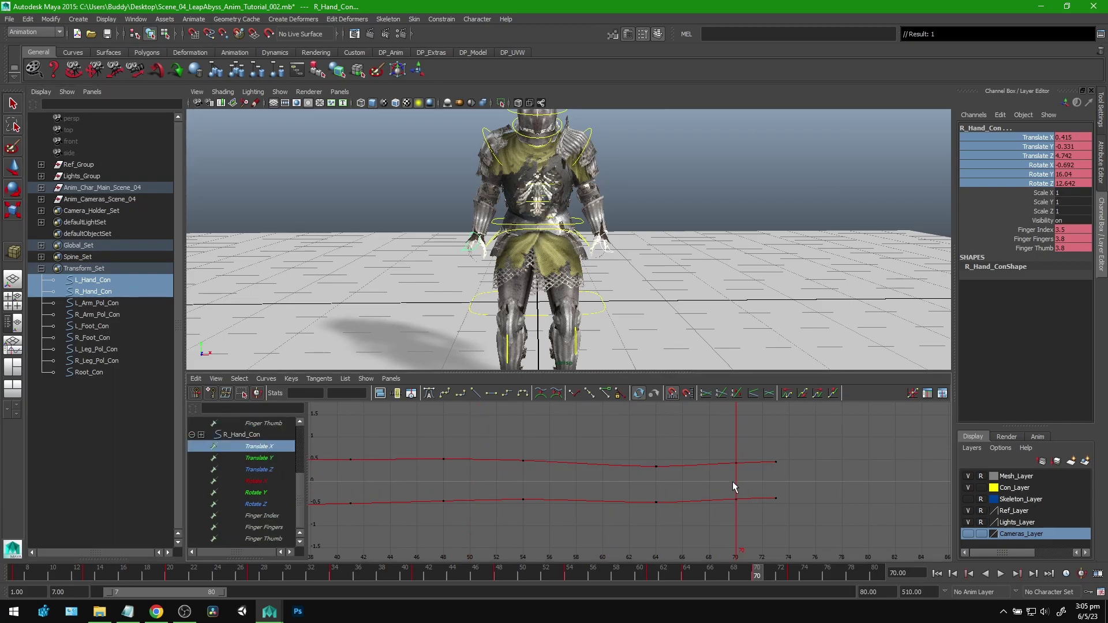
left_click_drag(758, 519, 756, 519)
key("Delete")
left_click_drag(739, 572, 686, 574)
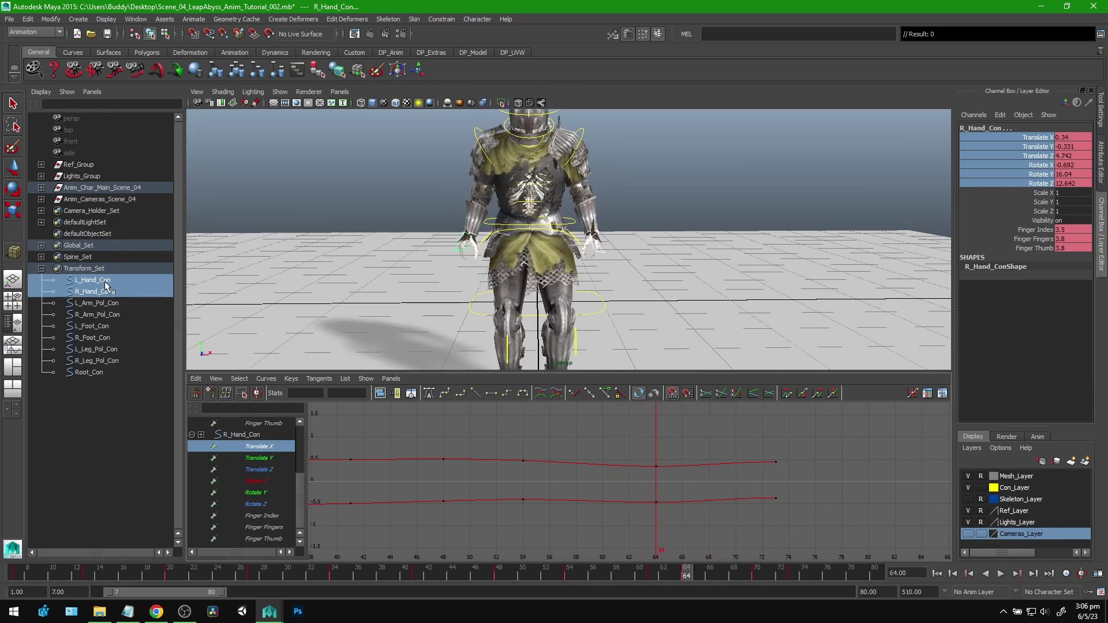
At frame 55, lean Spine_1_Con, Spine_2_Con and Spine_3_Con sideways to a Rotate Z of about -1.5 and key them.
left_click(41, 257)
left_click_drag(100, 287, 96, 310)
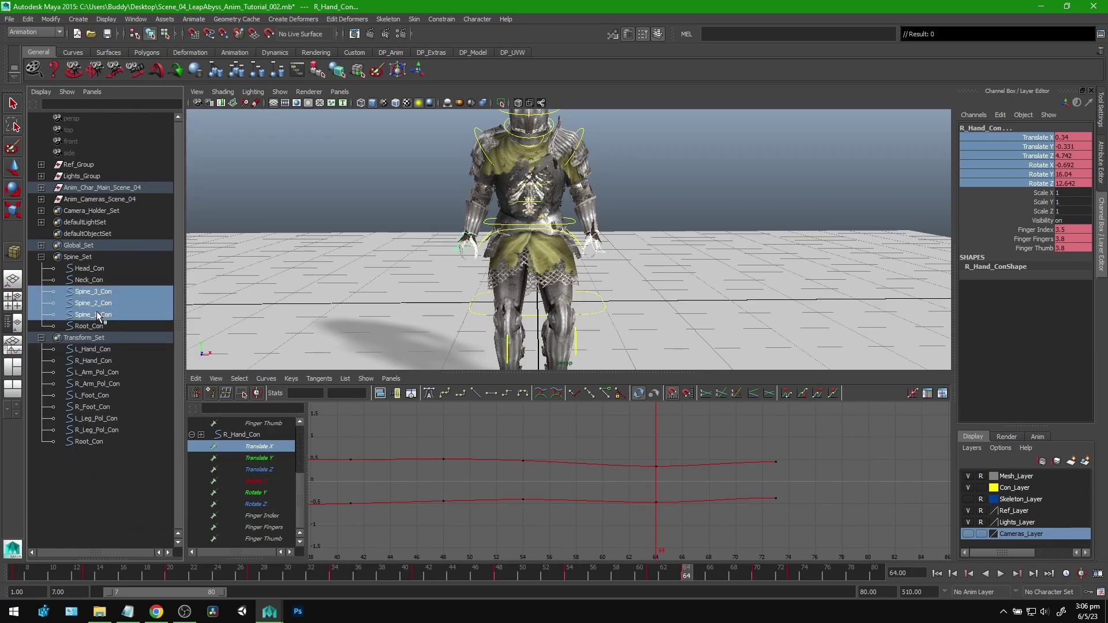
key("alt+v")
left_click_drag(149, 579, 539, 566)
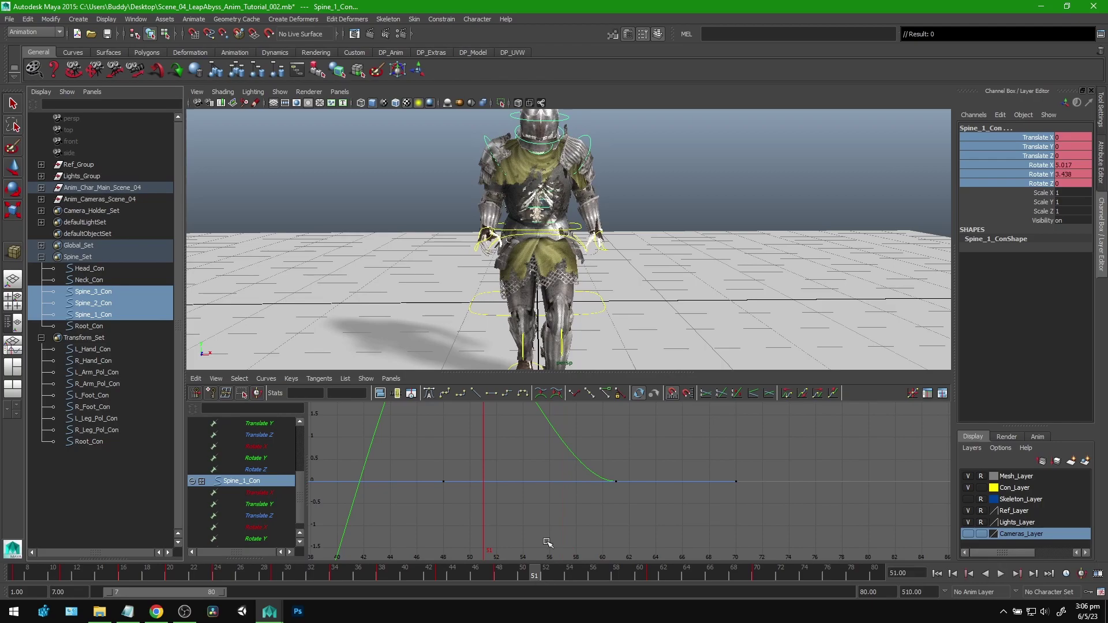
key("alt+v")
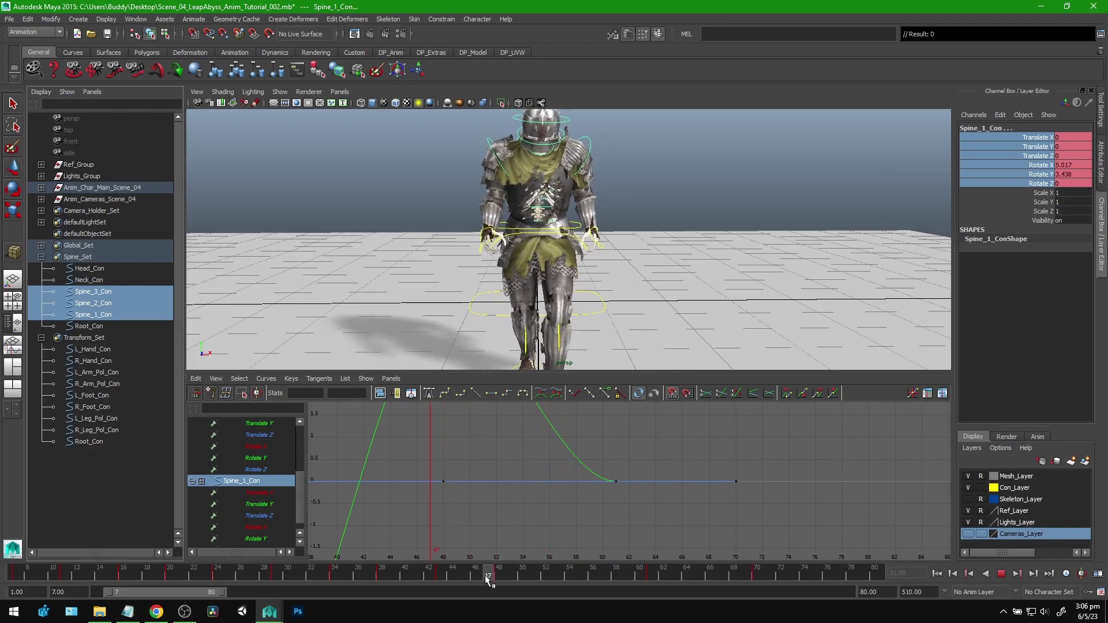
left_click_drag(507, 577, 580, 575)
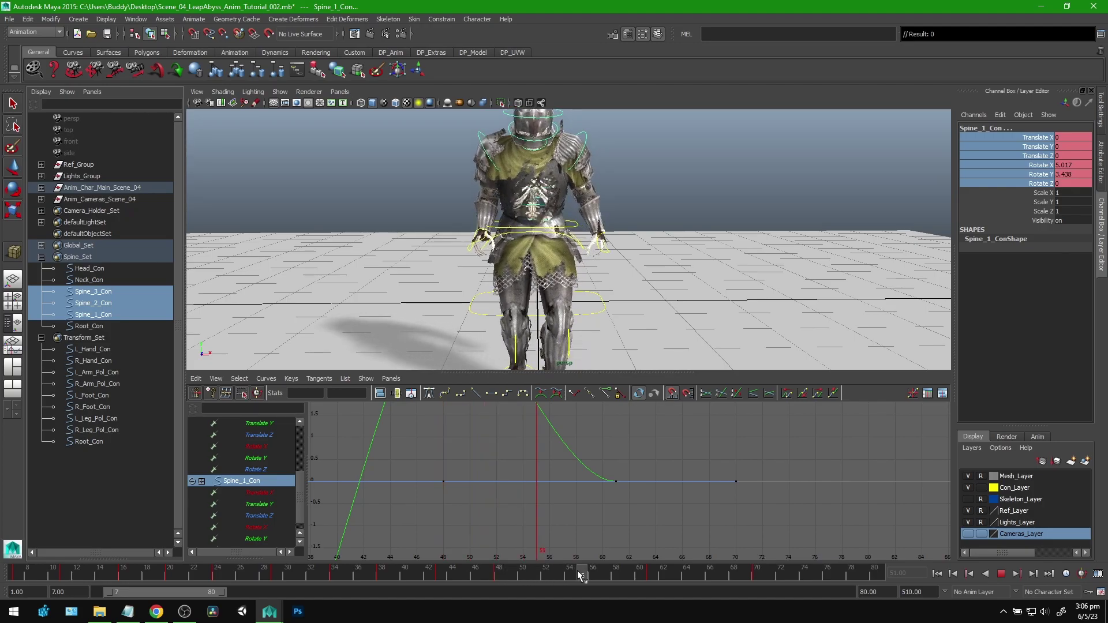
left_click(1039, 183)
key("e")
middle_click_drag(777, 212, 779, 211)
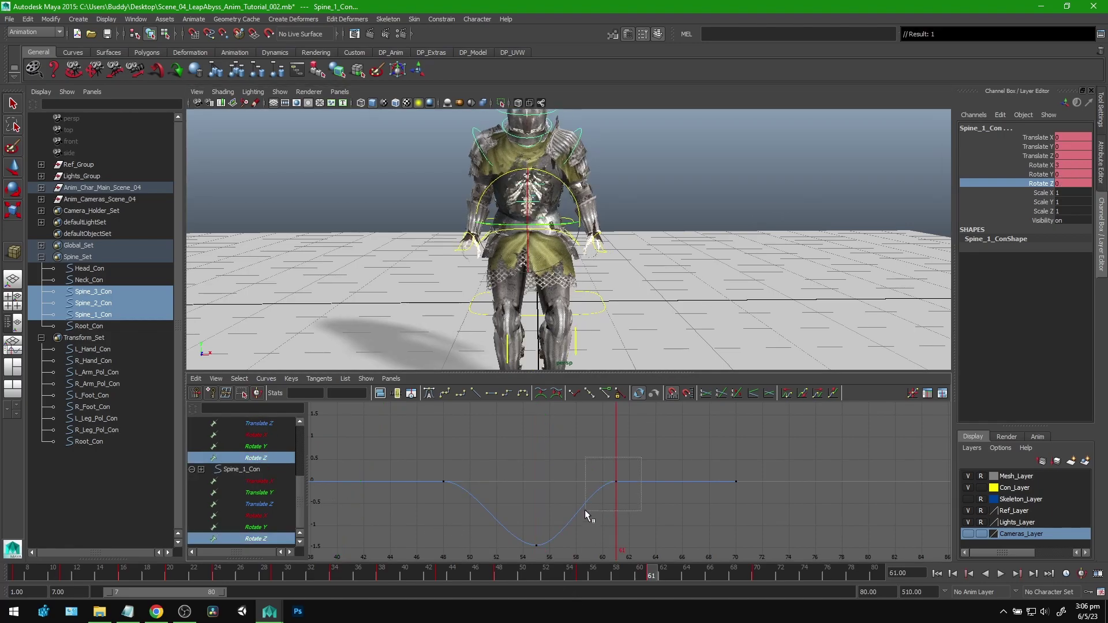
Reshape the spine's Rotate Z curves to peak at about 1 on frame 65 and settle at 0 on frame 72.
key("w")
middle_click_drag(616, 527, 672, 497, "shift")
left_click_drag(656, 576, 757, 573)
middle_click_drag(663, 496, 664, 492, "shift")
left_click_drag(718, 495, 716, 496)
middle_click_drag(709, 512, 747, 512, "shift")
left_click_drag(702, 489, 647, 441)
middle_click_drag(672, 489, 672, 483, "shift")
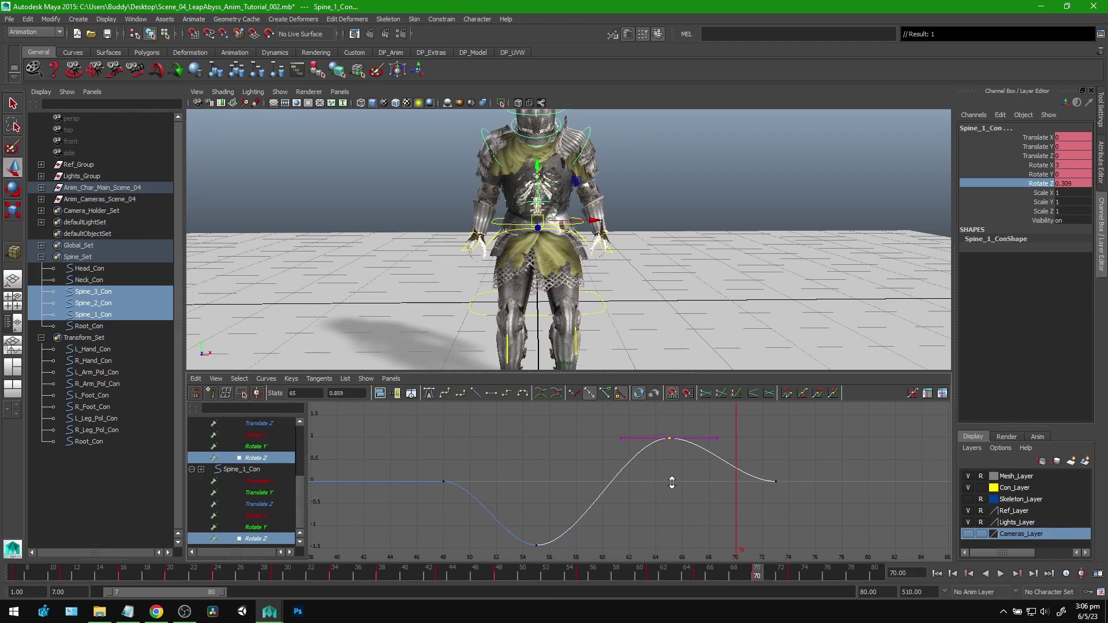
middle_click_drag(759, 505, 753, 509, "shift")
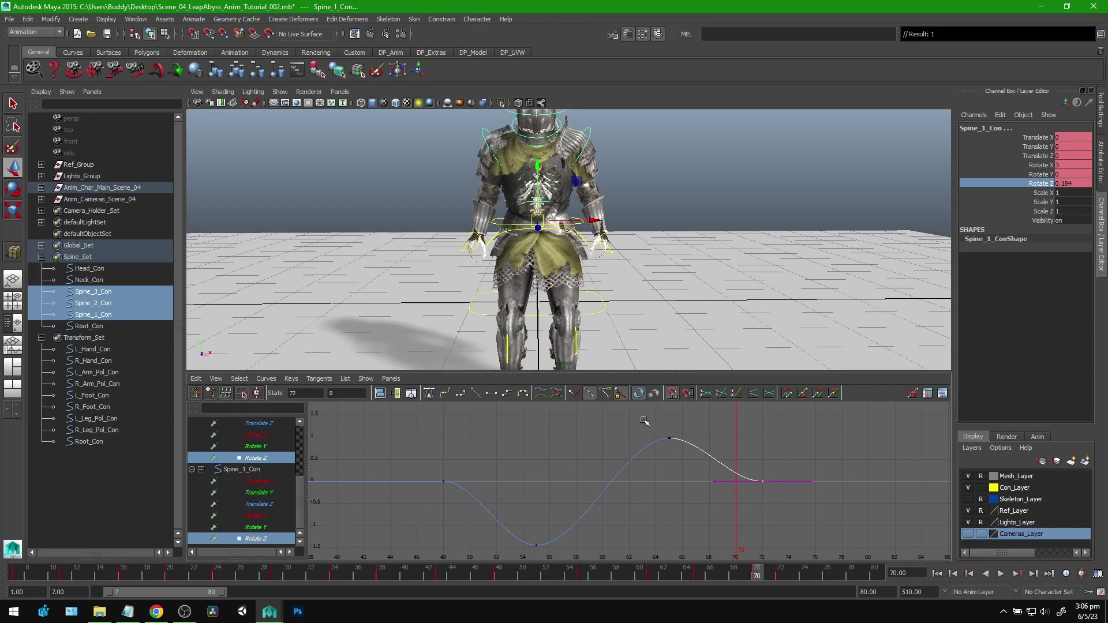
Delay the spine's Rotate Z peak and settling keys by about a frame each.
left_click_drag(646, 422, 703, 515, "shift")
middle_click_drag(709, 513, 721, 513, "shift")
mouse_move(737, 573)
left_mouse_down()
mouse_move(549, 576)
mouse_move(816, 577)
mouse_move(722, 576)
left_mouse_up()
middle_click_drag(733, 476, 740, 475, "shift")
left_click_drag(754, 462, 823, 520)
middle_click_drag(761, 510, 773, 510, "shift")
Move both hands' final Translate X keys to frame 74 and play back the result.
left_click(506, 245)
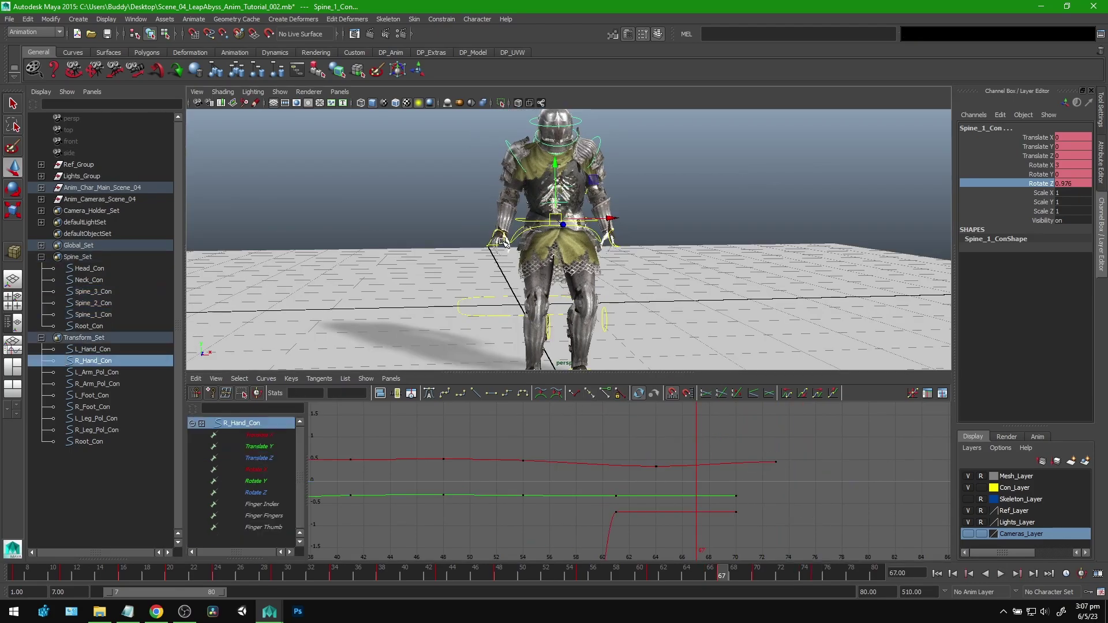
left_click(615, 244, "shift")
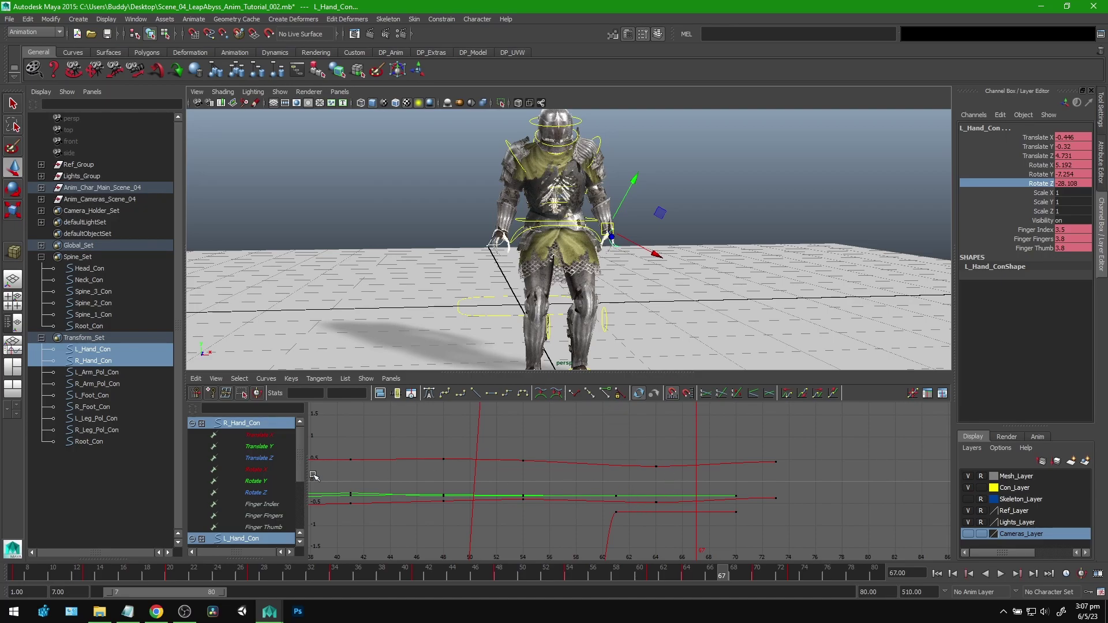
left_click(265, 435)
left_click_drag(300, 441, 306, 498)
left_click(272, 447, "ctrl")
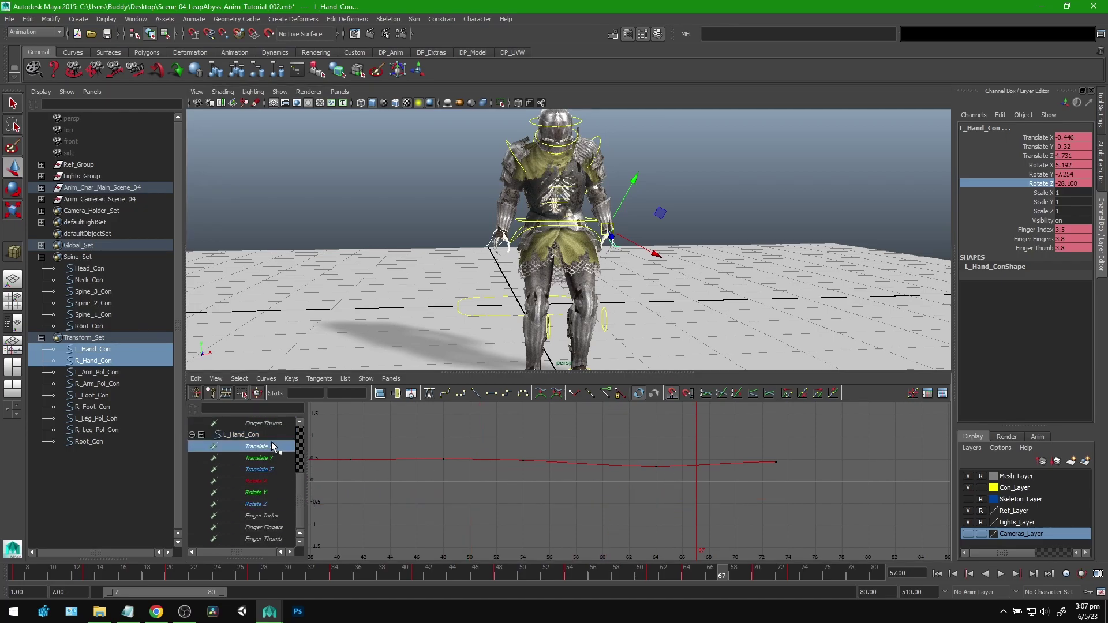
left_click_drag(810, 543, 811, 542)
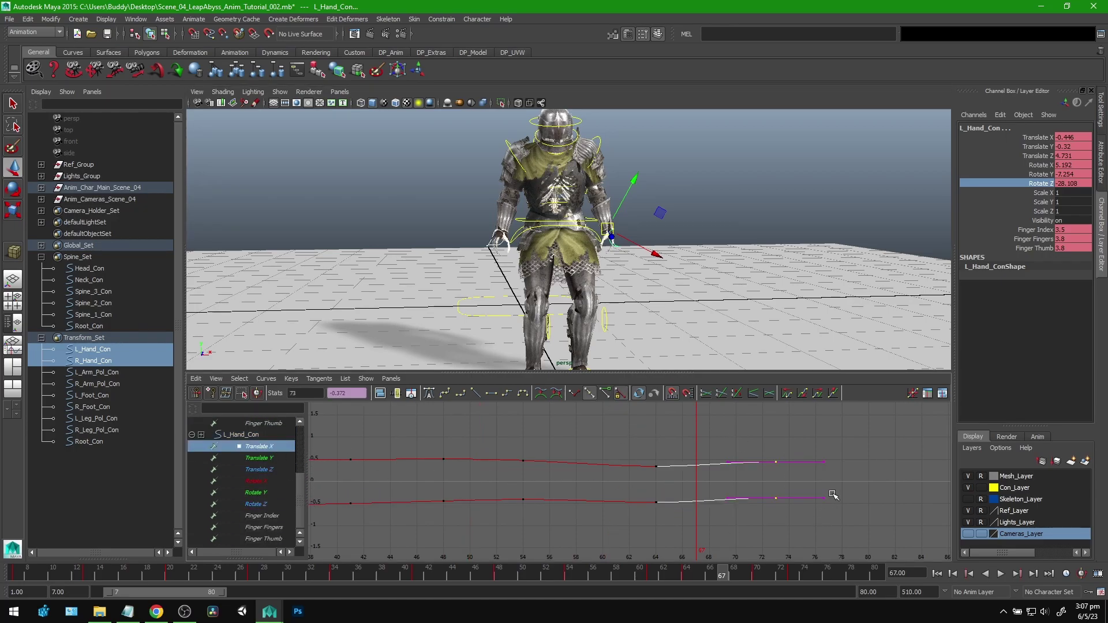
middle_click_drag(833, 486, 856, 484, "shift")
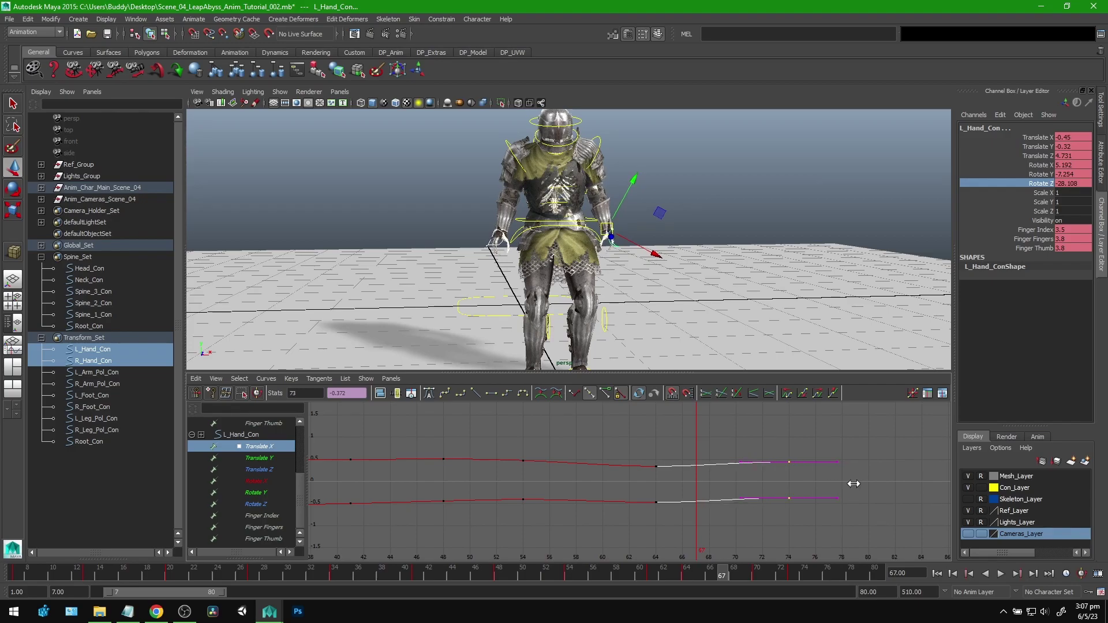
mouse_move(705, 581)
left_mouse_down()
mouse_move(531, 588)
mouse_move(824, 575)
left_mouse_up()
left_click(1001, 574)
left_click(1000, 574)
Key Translate X on both hand controls at frame 80 and select the new keys.
left_click_drag(561, 573, 804, 577)
left_click_drag(663, 326, 696, 263, "alt")
left_click_drag(797, 577, 874, 574)
middle_click_drag(895, 462, 865, 462, "alt")
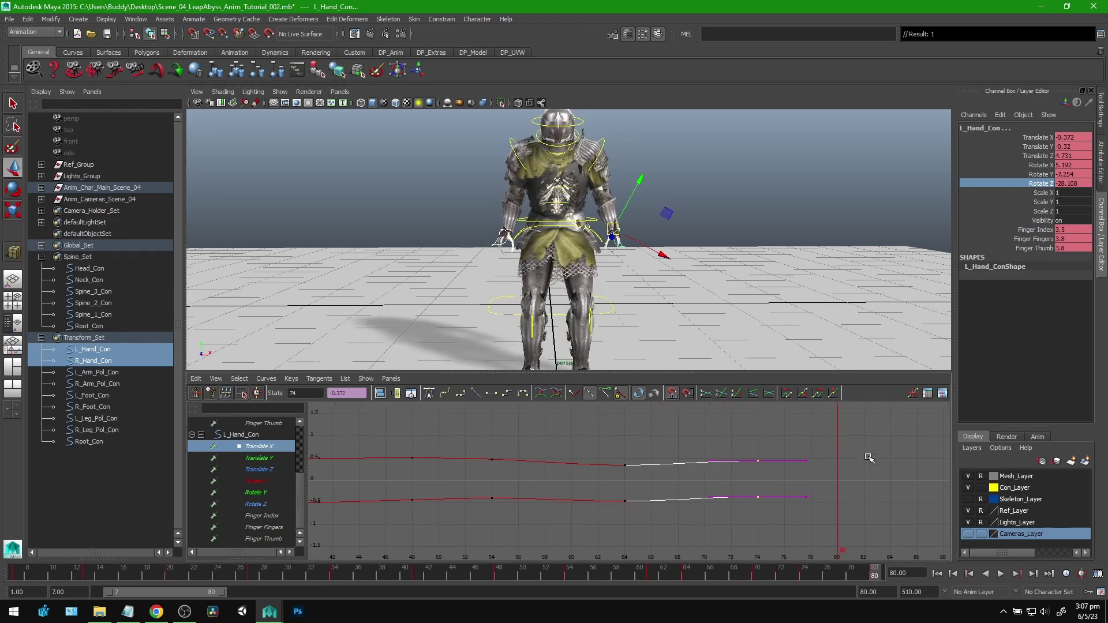
left_click(1044, 138)
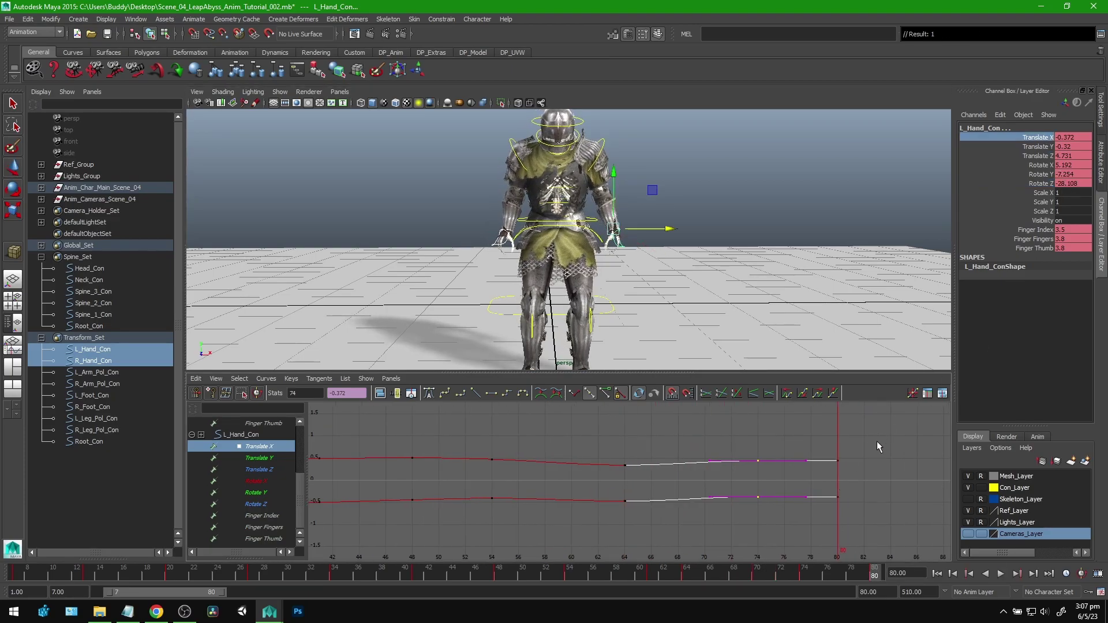
left_click_drag(819, 528, 860, 447)
middle_click_drag(865, 500, 789, 502, "alt")
Lower both hands' frame 80 Translate X keys, bringing L_Hand_Con to -0.403, and review the motion.
key("w")
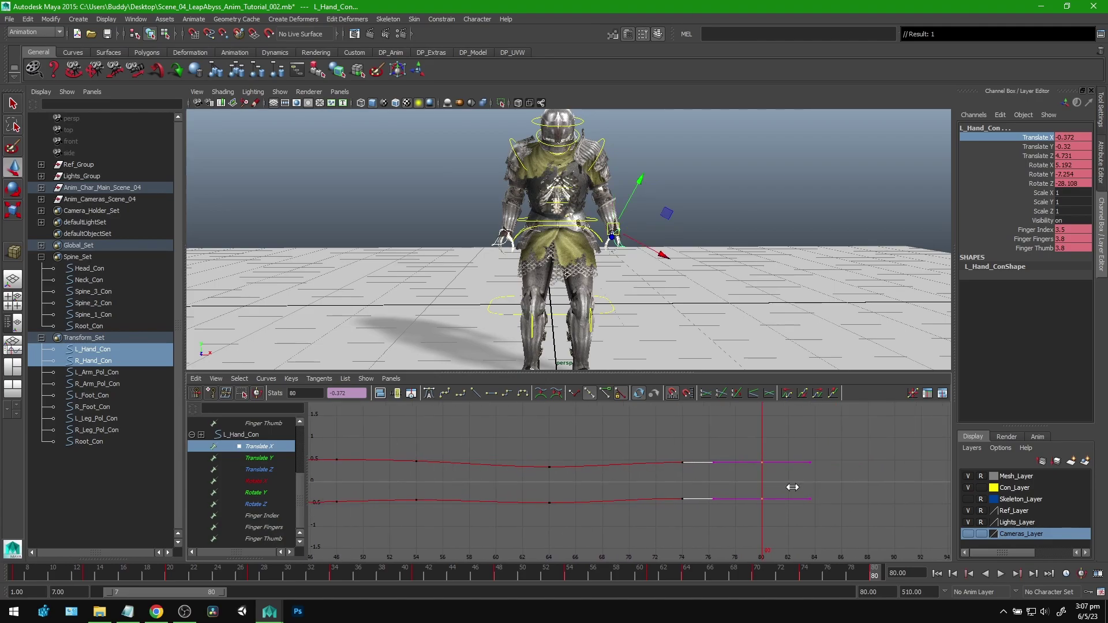
key("f")
middle_click_drag(849, 471, 855, 465)
right_click_drag(850, 473, 715, 502, "alt")
left_click_drag(571, 510, 578, 438)
key("f")
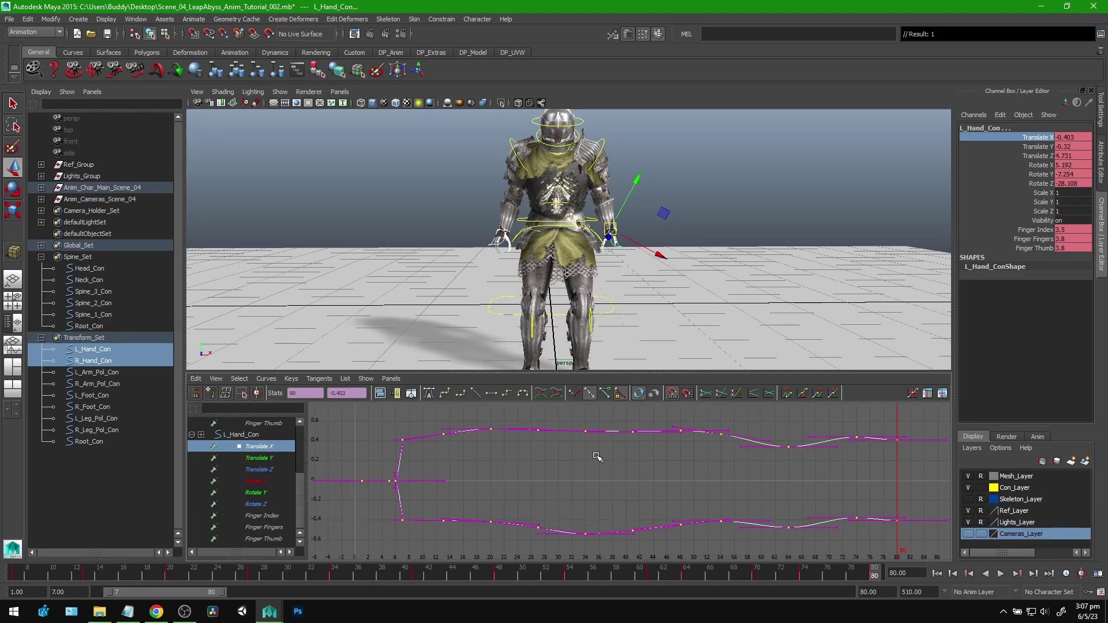
middle_click_drag(605, 457, 417, 462, "alt")
key("z")
left_click_drag(877, 576, 582, 582)
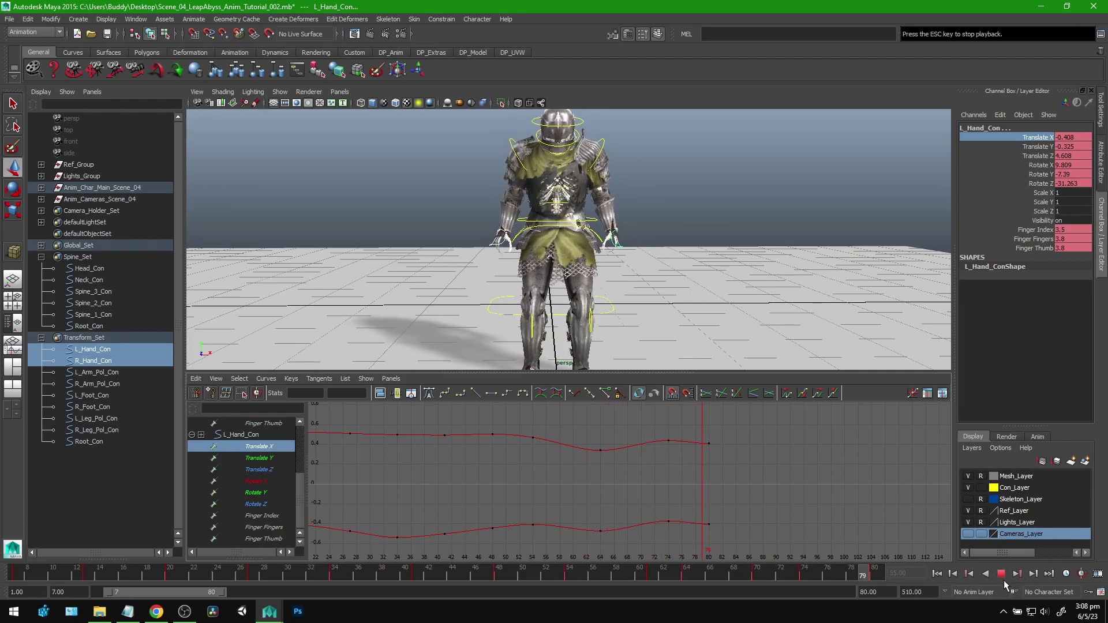
Raise R_Hand_Con's Translate X key at frame 80 slightly in its curve.
left_click_drag(768, 579, 862, 579)
left_click_drag(731, 421, 699, 542)
key("f")
scroll(756, 502, "down", 3)
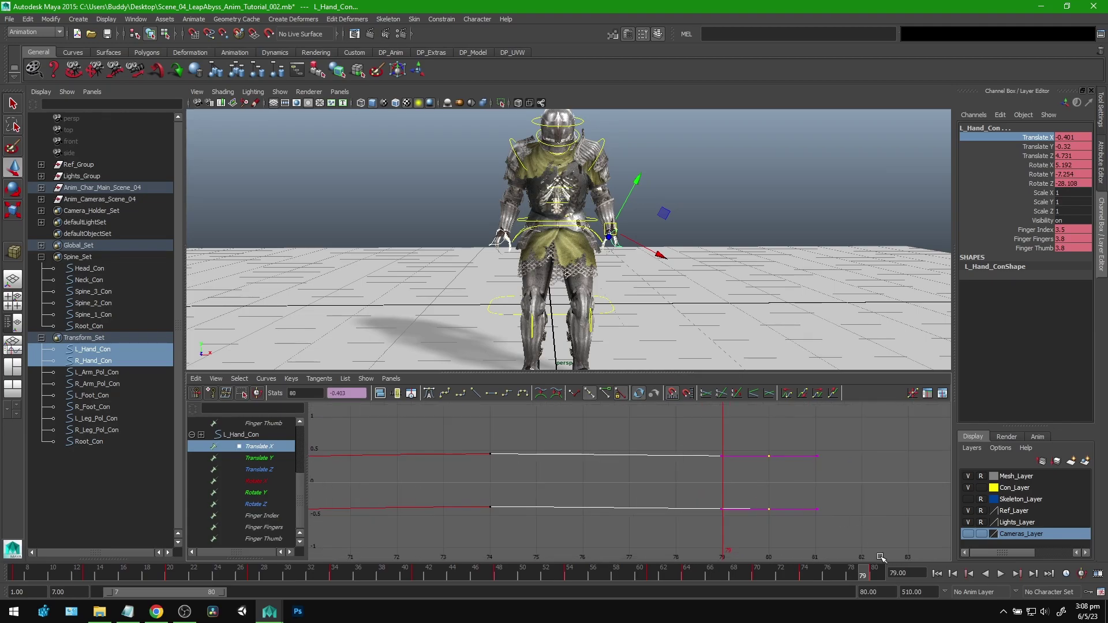
key("alt+v")
left_click(883, 581)
left_click_drag(783, 428, 737, 484)
key("f")
scroll(775, 485, "down", 5)
middle_click_drag(775, 485, 749, 458, "alt")
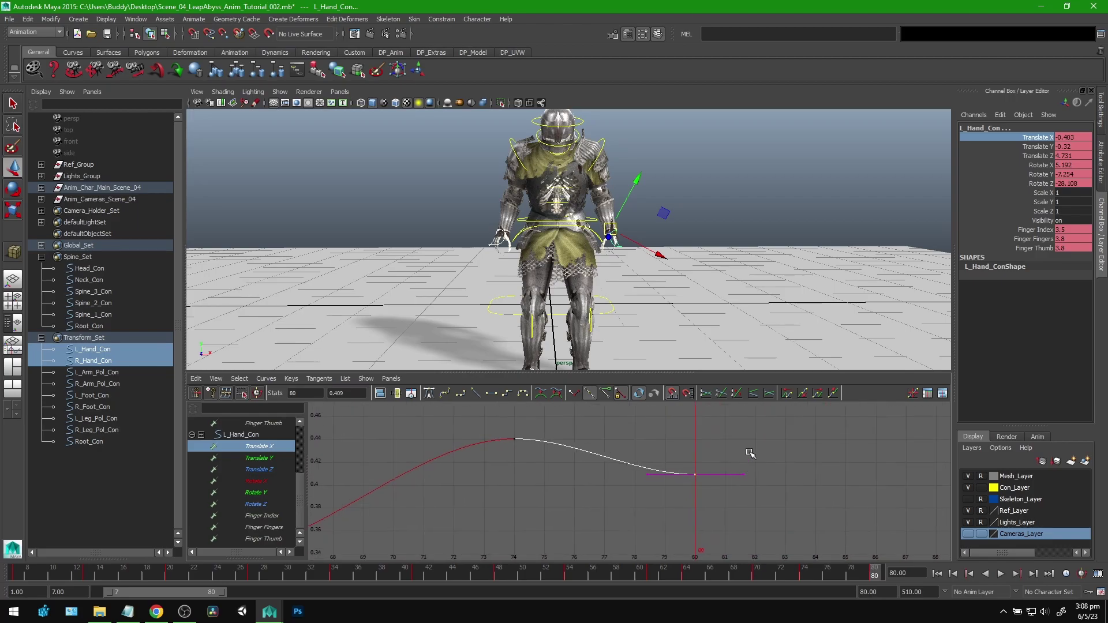
middle_click_drag(694, 523, 699, 497, "shift")
Set L_Hand_Con's final Translate X key to -0.387 and move both hands' final keys to frame 79.
scroll(698, 511, "down", 8)
left_click_drag(631, 509, 631, 511)
key("f")
middle_click_drag(866, 480, 740, 444, "alt")
scroll(779, 468, "down", 4)
scroll(780, 485, "down", 8)
key("f")
scroll(720, 483, "down", 8)
right_click_drag(687, 483, 639, 482, "alt")
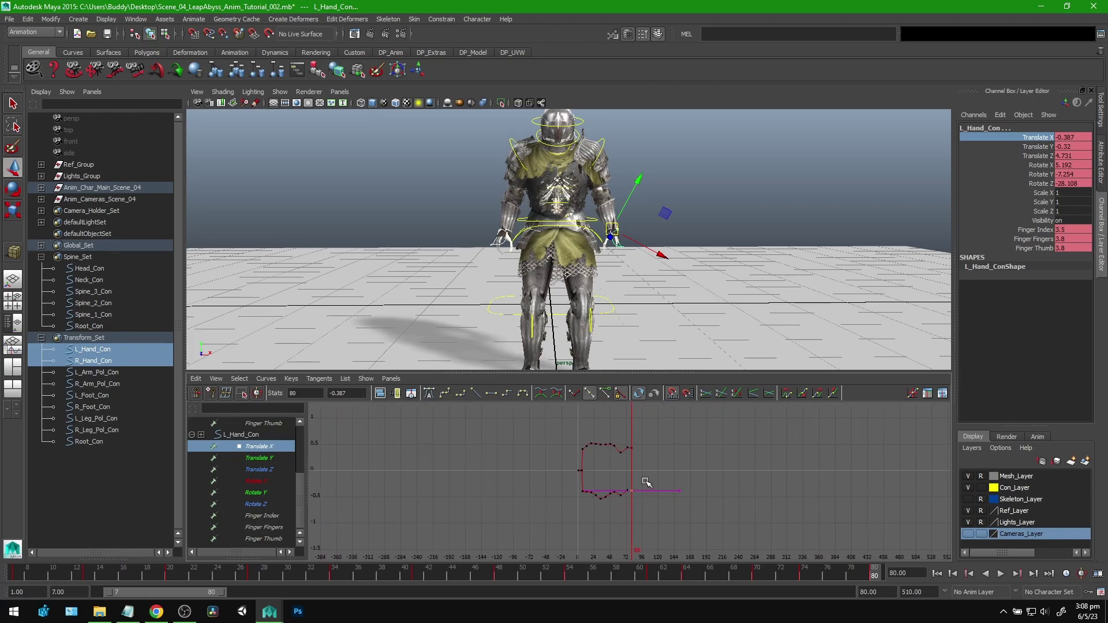
key("f")
right_click_drag(786, 485, 735, 488, "alt")
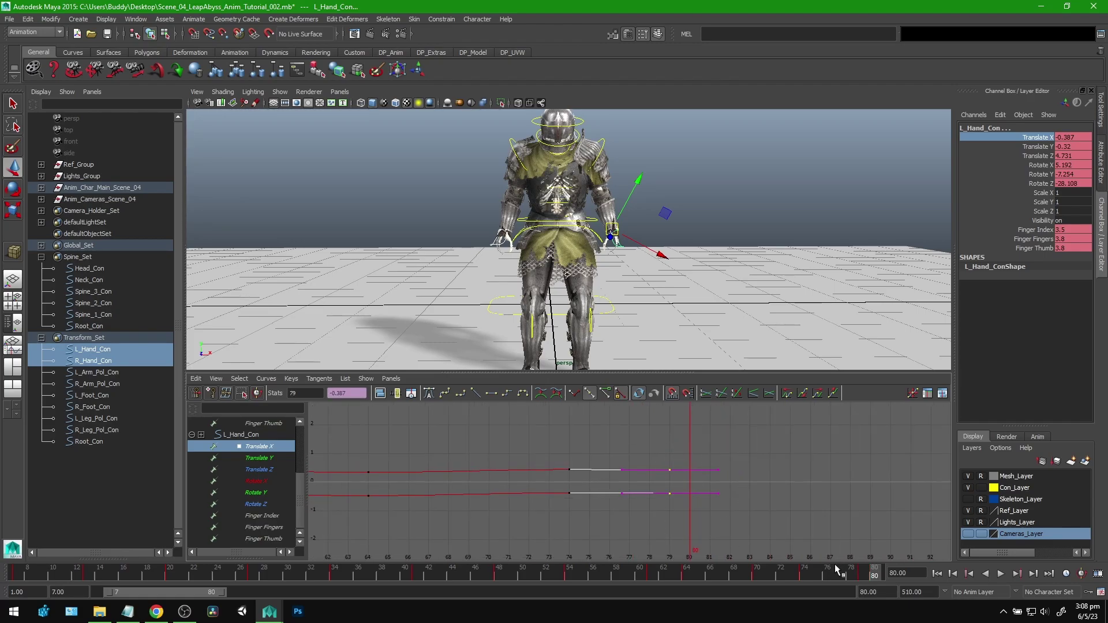
Review the hand motion, select Head_Con and Neck_Con and show only their Rotate Z curves.
left_click_drag(836, 569, 686, 573)
left_click(1003, 574)
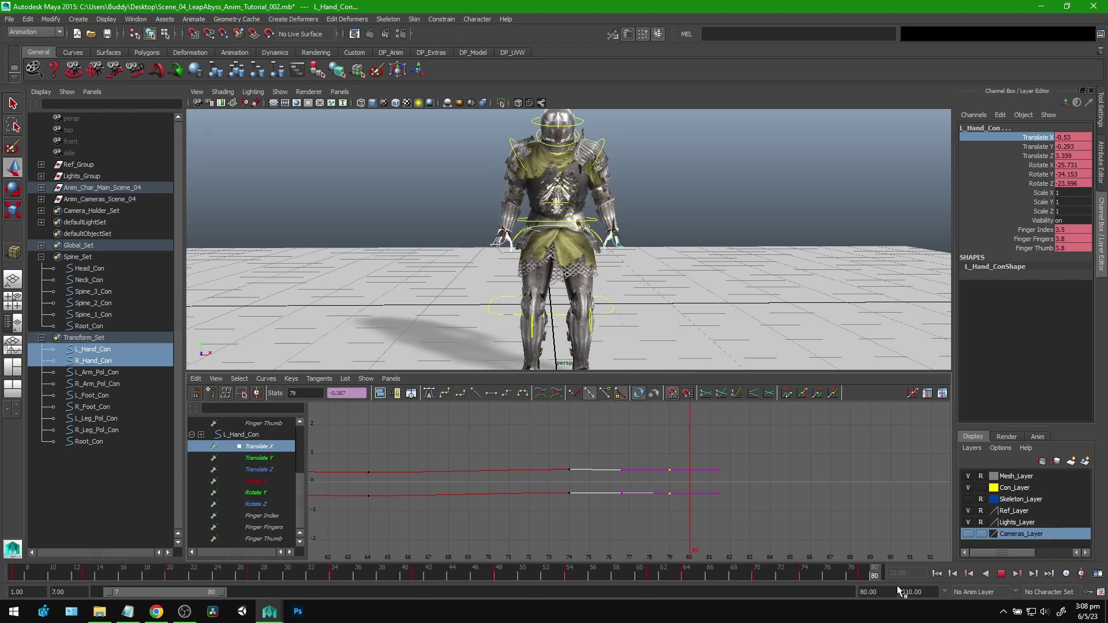
mouse_move(568, 587)
left_mouse_down()
mouse_move(410, 588)
mouse_move(793, 577)
left_mouse_up()
left_click_drag(92, 272, 98, 281)
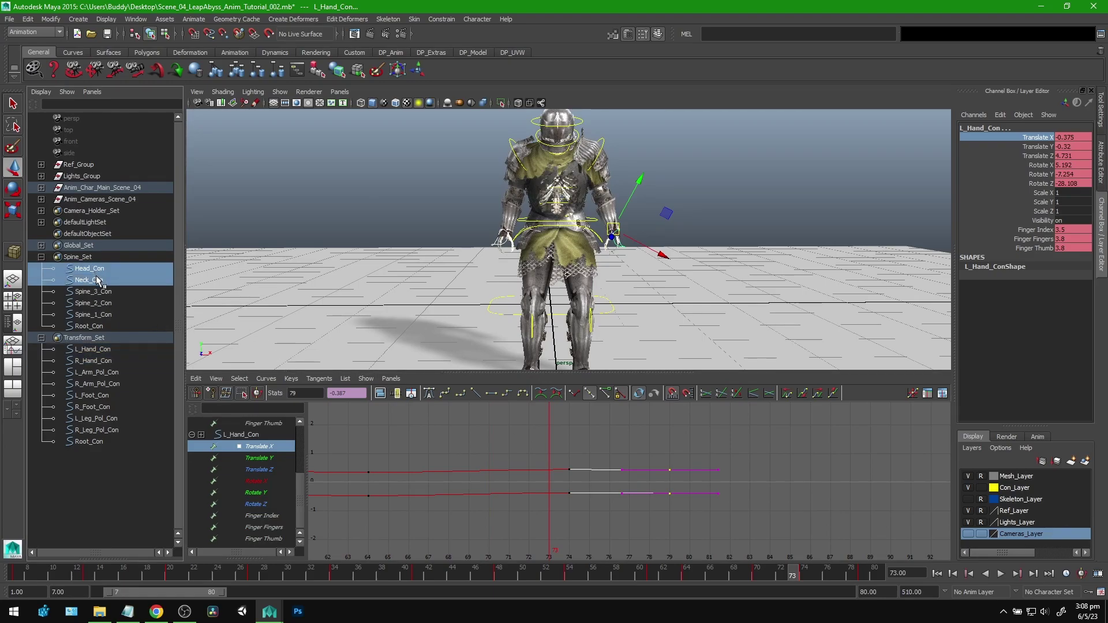
scroll(272, 433, "up", 3)
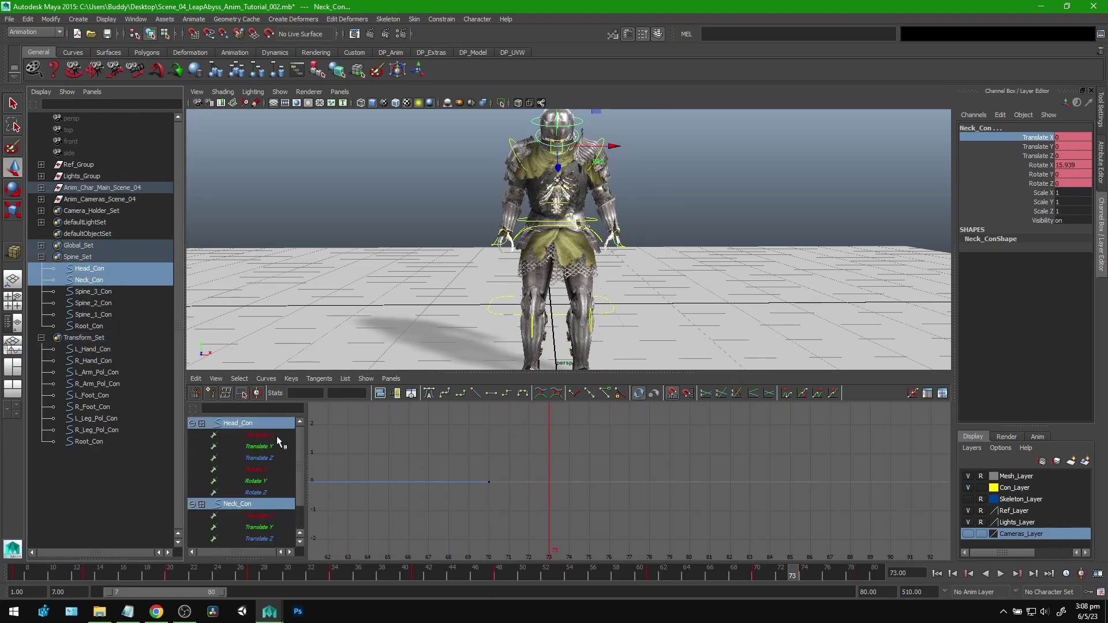
left_click(271, 492)
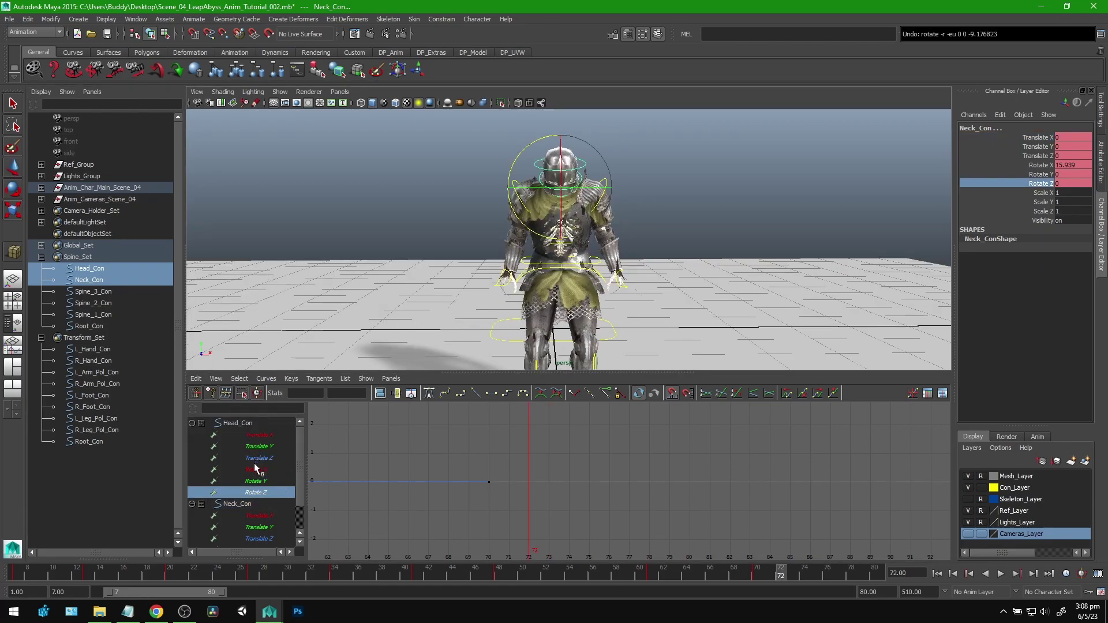
left_click(259, 491)
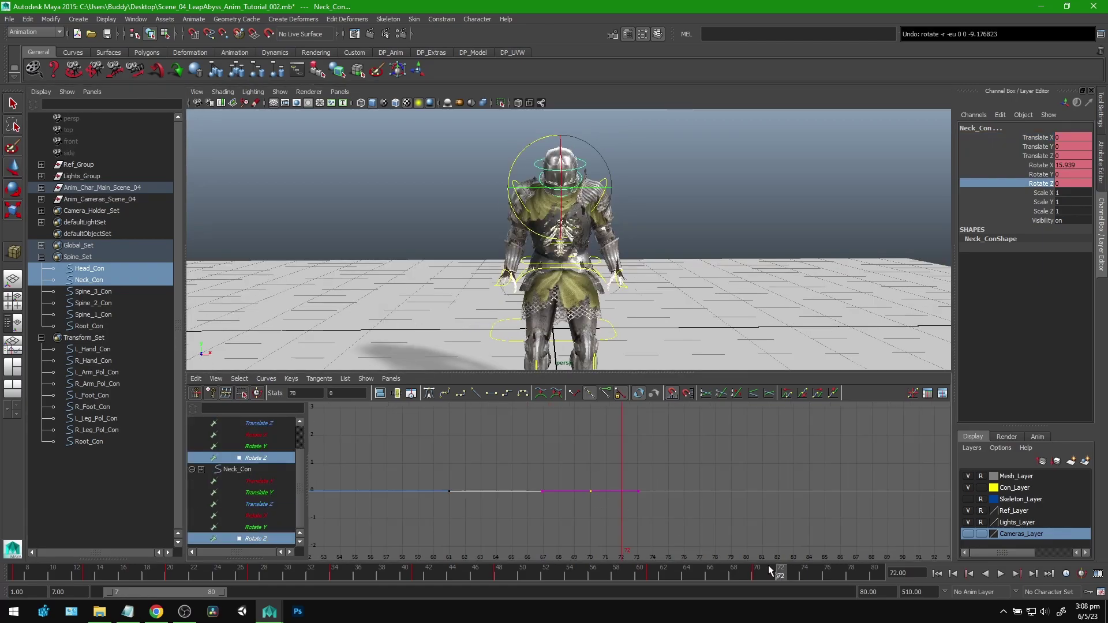
Lower the Head_Con and Neck_Con Rotate Z keys at frame 61 to -2.662.
mouse_move(769, 568)
left_mouse_down()
mouse_move(514, 593)
mouse_move(606, 590)
mouse_move(637, 588)
mouse_move(435, 584)
mouse_move(649, 580)
left_mouse_up()
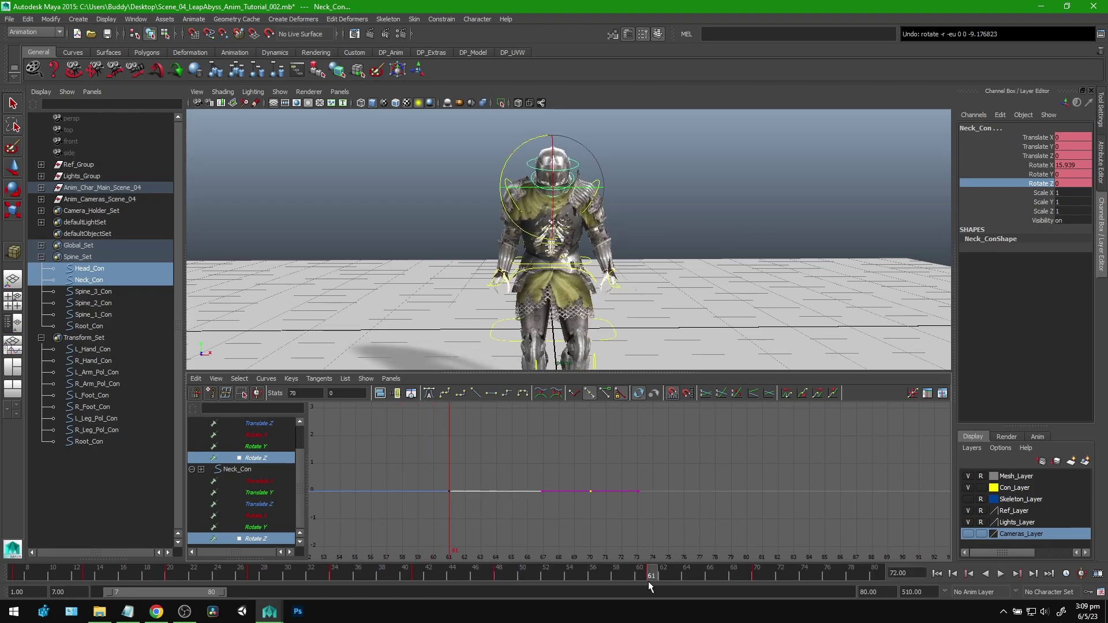
middle_click_drag(476, 514, 568, 548, "alt")
key("w")
scroll(646, 517, "down", 3)
middle_click_drag(645, 517, 652, 489, "alt")
middle_click_drag(669, 480, 669, 495, "shift")
Move the head and neck Rotate Z keys from frame 70 to frame 72 and raise them to 1.799.
left_click_drag(652, 572, 764, 576)
left_click_drag(706, 434, 620, 485)
middle_click_drag(653, 491, 697, 489, "shift")
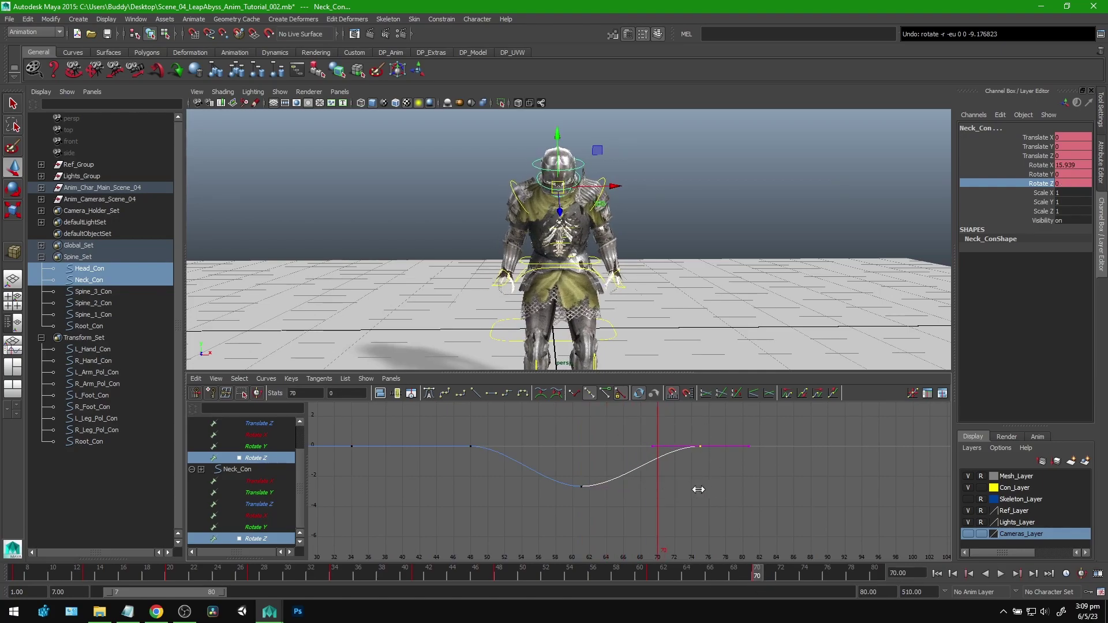
middle_click_drag(765, 471, 714, 496, "alt")
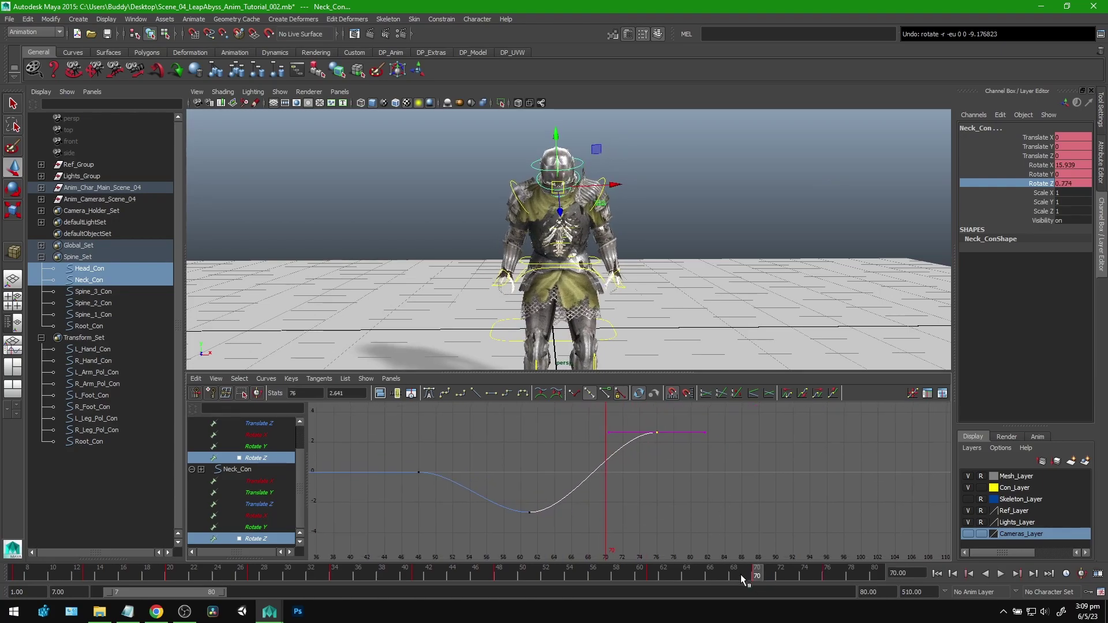
key("alt+v")
left_click_drag(715, 579, 779, 591)
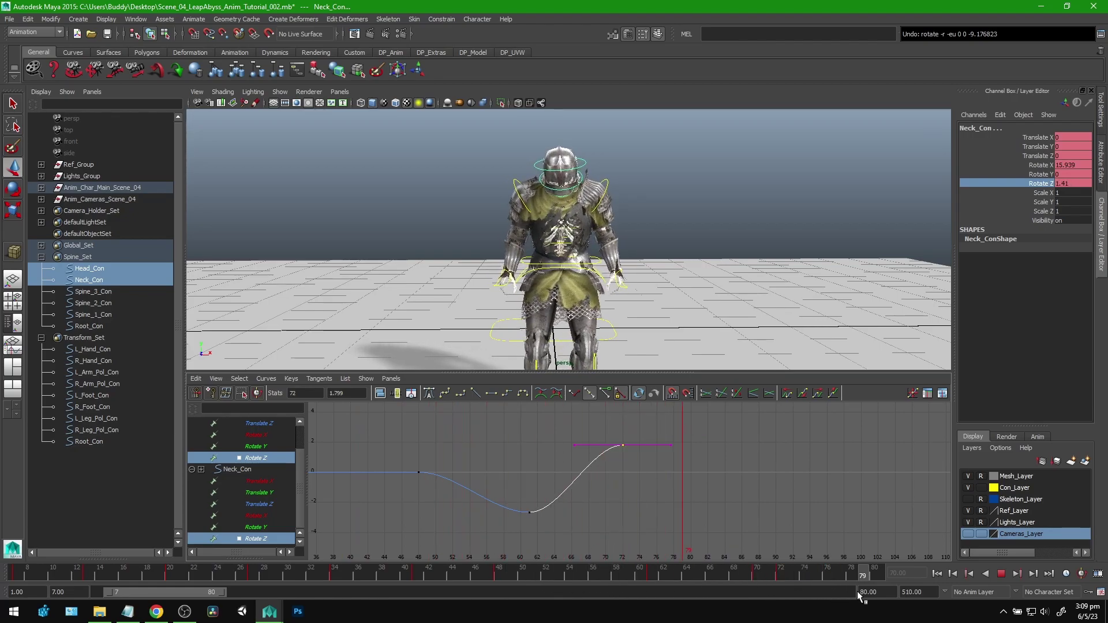
Key head and neck Rotate Z at 0 on frame 80, shift the frame 61 keys to frame 59 and review playback.
left_click_drag(857, 591, 868, 589)
left_click_drag(720, 436, 670, 471)
type("0")
key("Return")
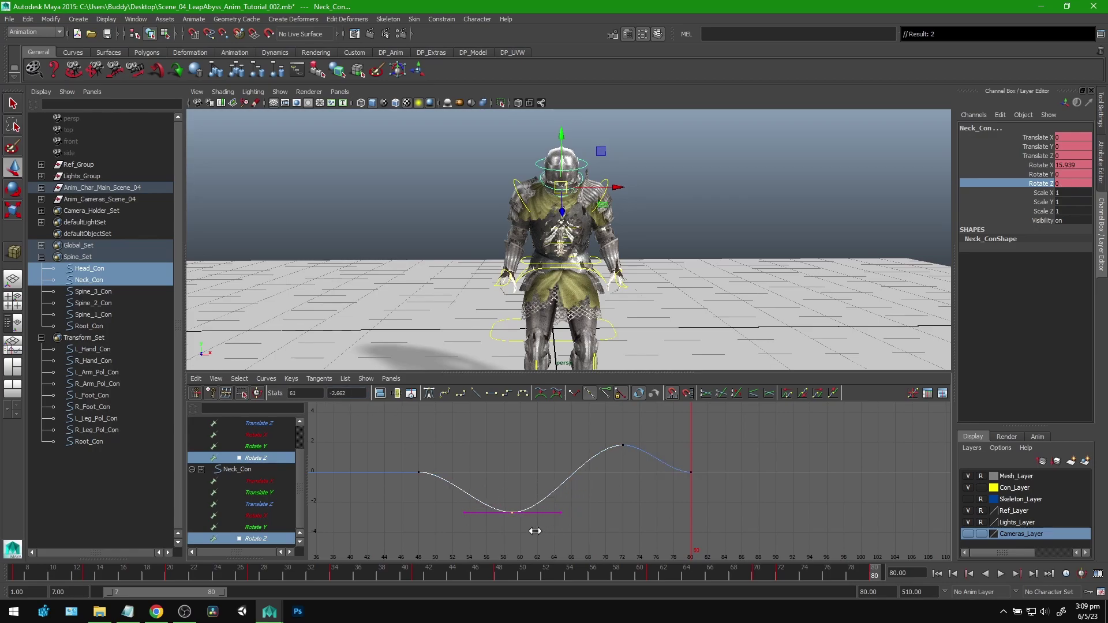
key("alt+v")
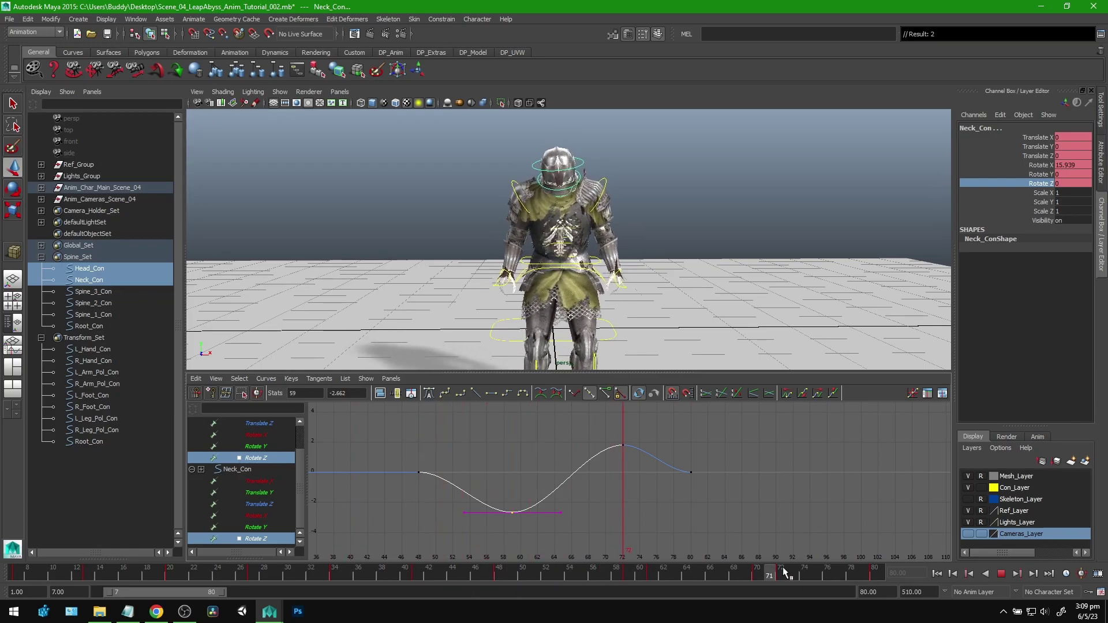
left_click(1001, 574)
left_click(1001, 574)
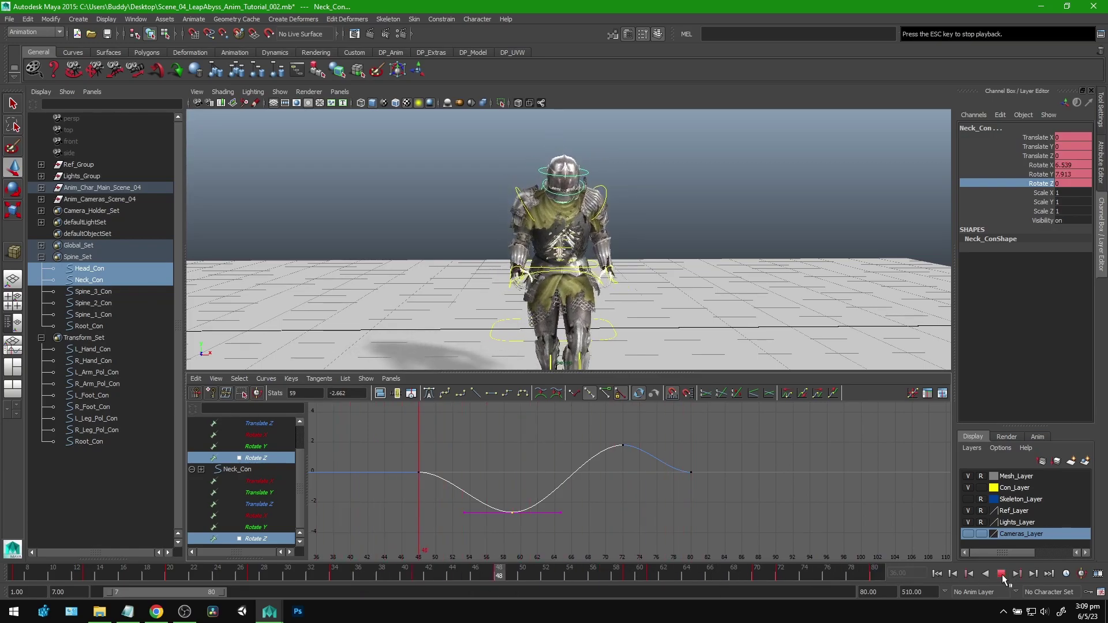
left_click(1001, 574)
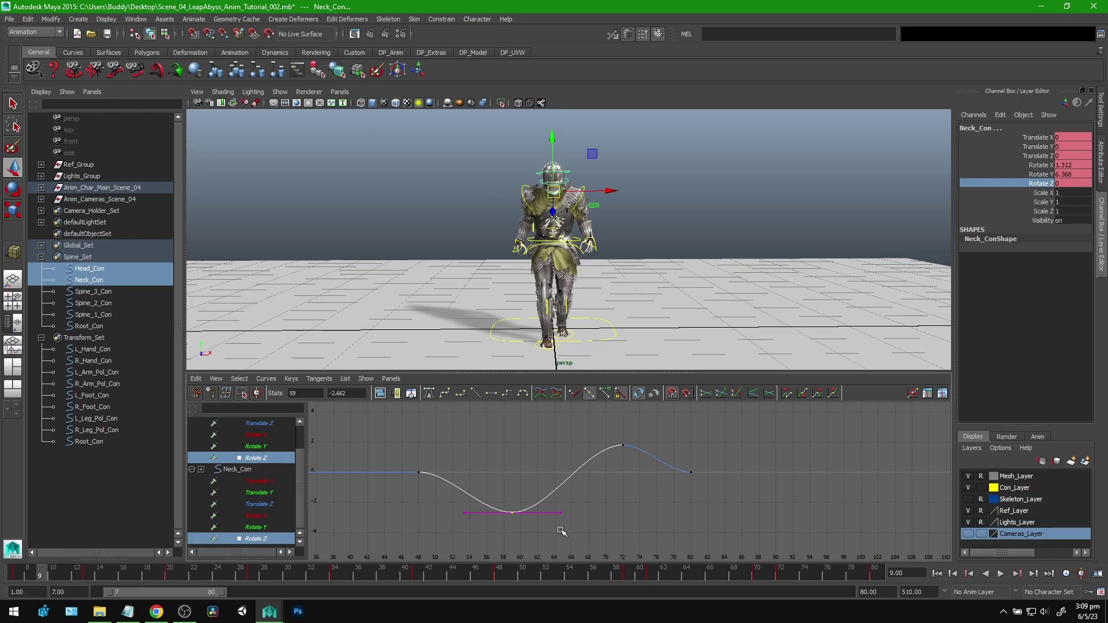
Retime the head and neck Rotate Z keys so the low point falls at frame 61, the peak at 70 and the end at 79.
mouse_move(559, 574)
left_mouse_down()
mouse_move(328, 584)
mouse_move(569, 577)
left_mouse_up()
left_click_drag(399, 406, 717, 540)
middle_click_drag(658, 509, 641, 507, "shift")
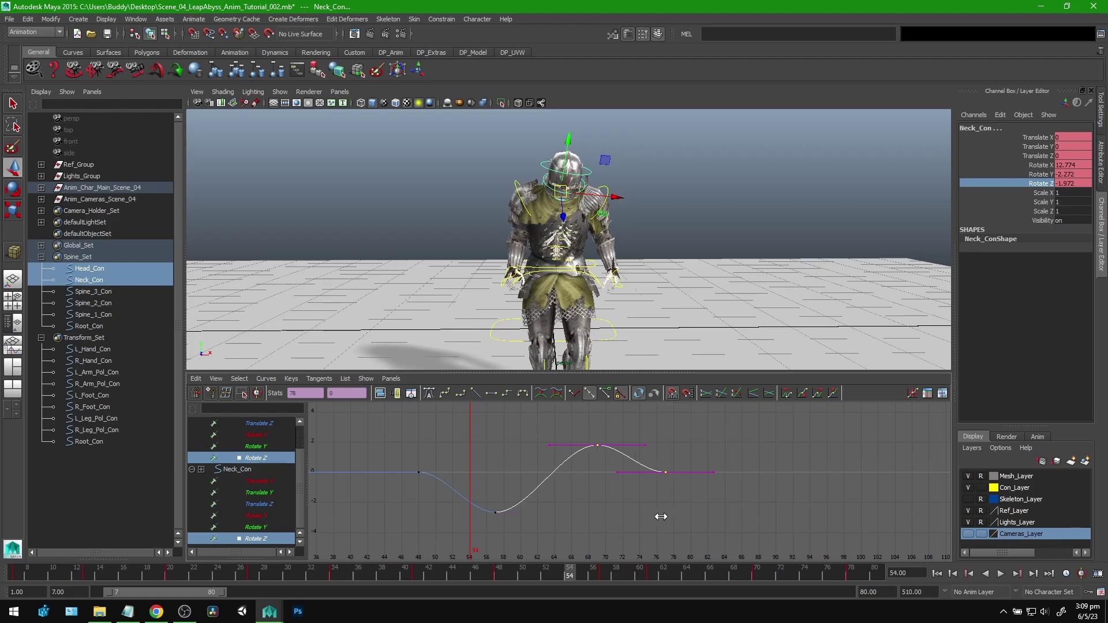
middle_click_drag(588, 513, 622, 510, "shift")
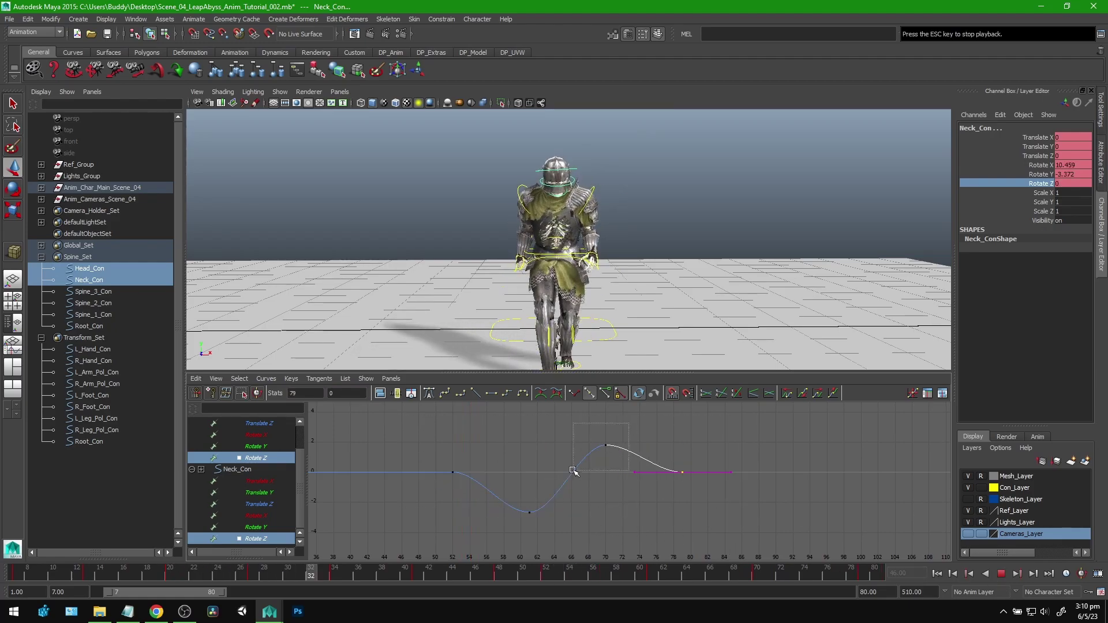
Lower the head and neck Rotate Z peak at frame 70 to 0.88 and check the motion from an angled view.
left_click_drag(590, 432, 622, 474)
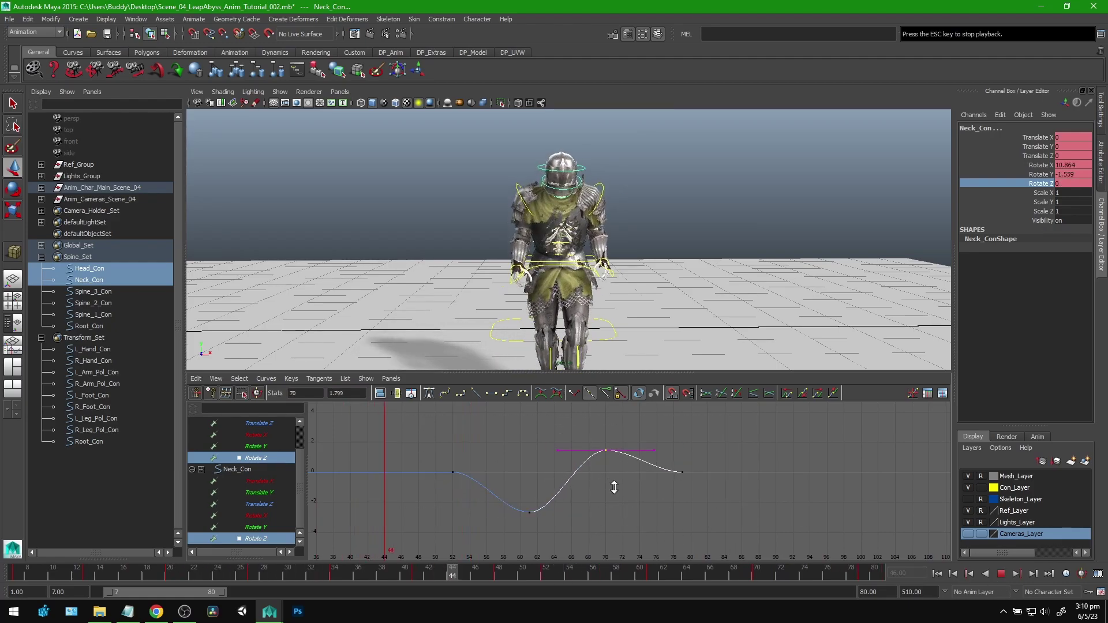
middle_click_drag(614, 483, 619, 492, "shift")
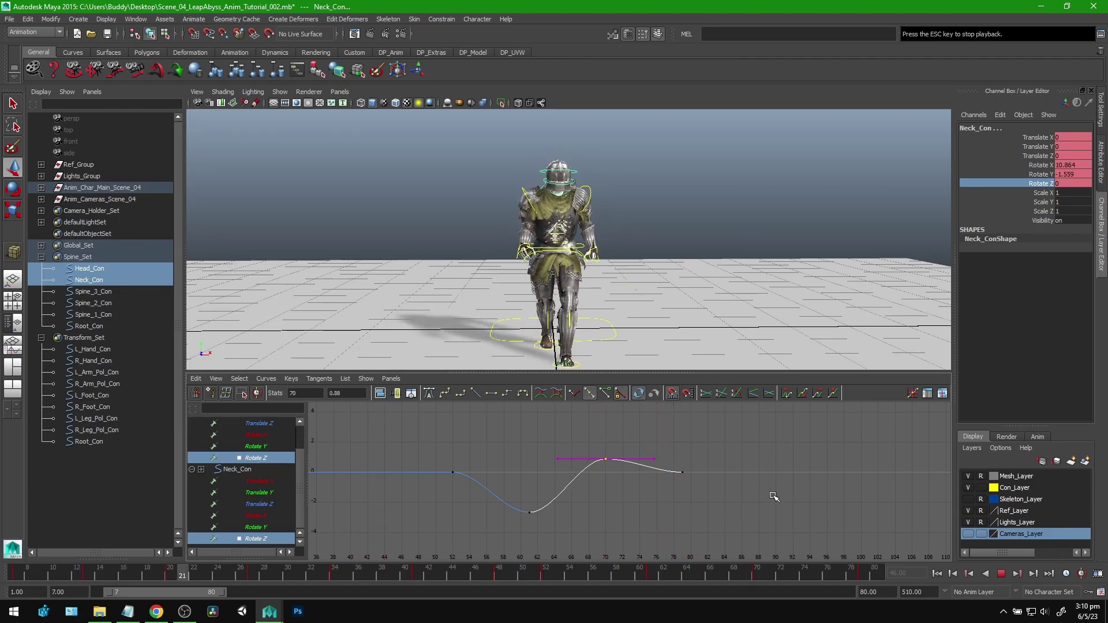
left_click_drag(756, 277, 829, 250, "alt")
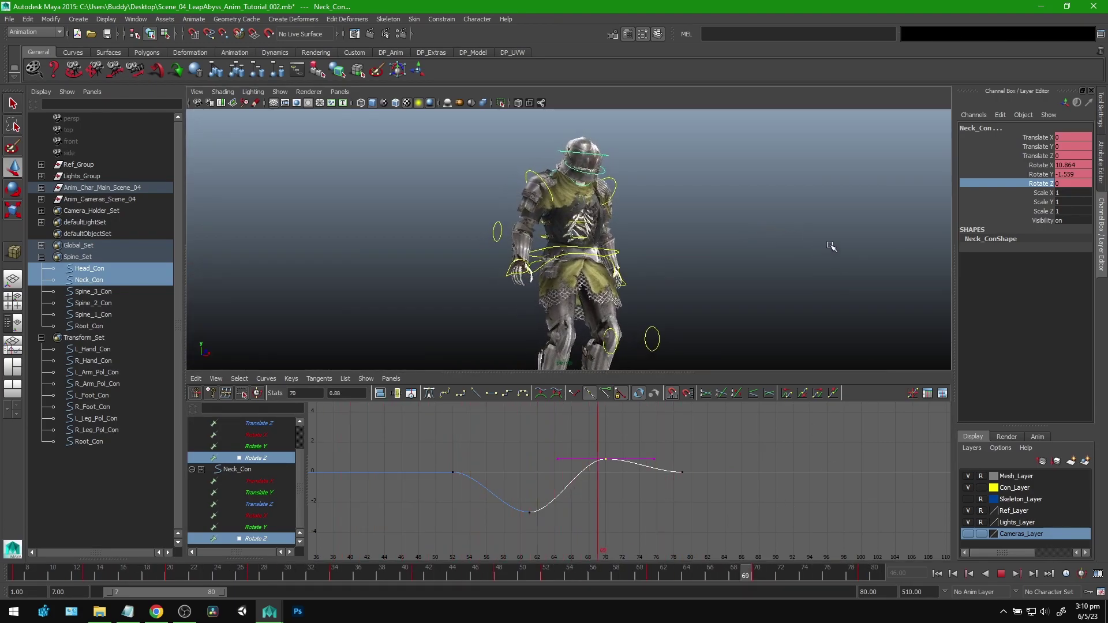
left_click(1001, 573)
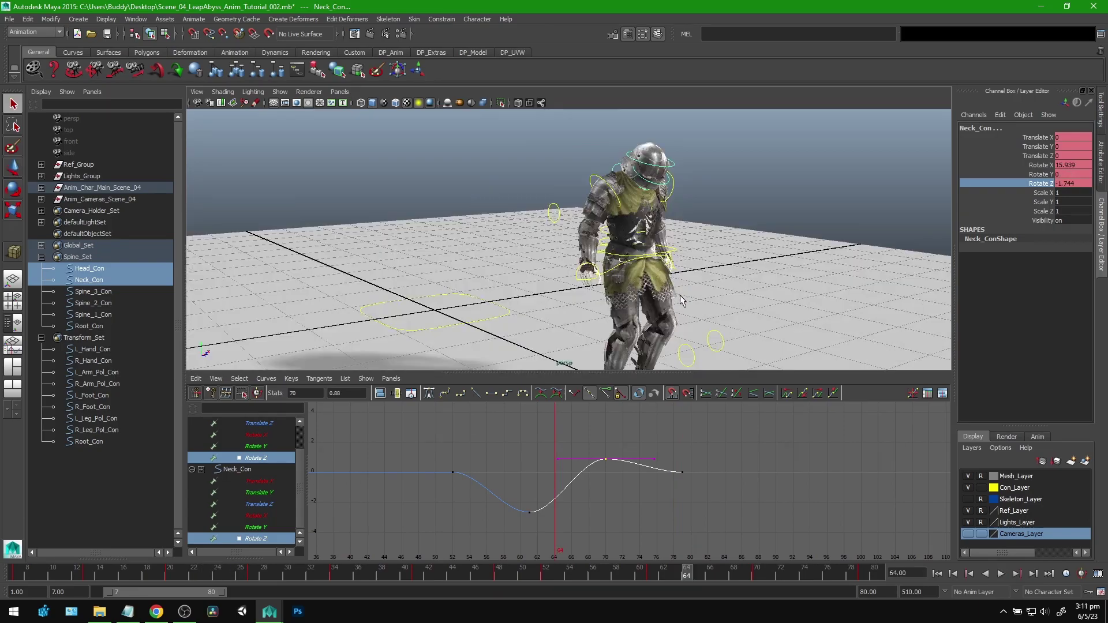
Select the R_Hand_Con control in a close view of both hands.
left_click_drag(584, 259, 606, 271, "alt")
right_click_drag(606, 271, 644, 282, "alt")
middle_click_drag(644, 283, 648, 278, "alt")
left_click_drag(648, 279, 547, 275, "alt")
left_click(514, 267)
mouse_move(676, 272)
left_mouse_down("alt")
mouse_move(695, 285)
mouse_move(676, 277)
left_mouse_up("alt")
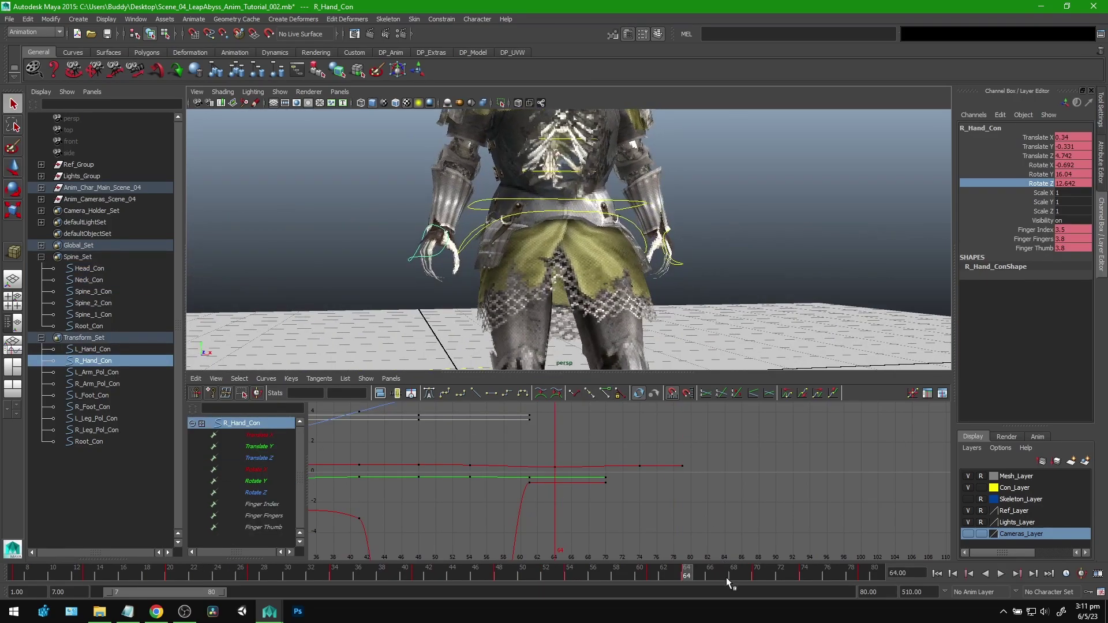
Try rotating R_Hand_Con around its Z axis at frame 61.
mouse_move(667, 570)
left_mouse_down()
mouse_move(635, 575)
mouse_move(733, 575)
mouse_move(653, 579)
left_mouse_up()
key("e")
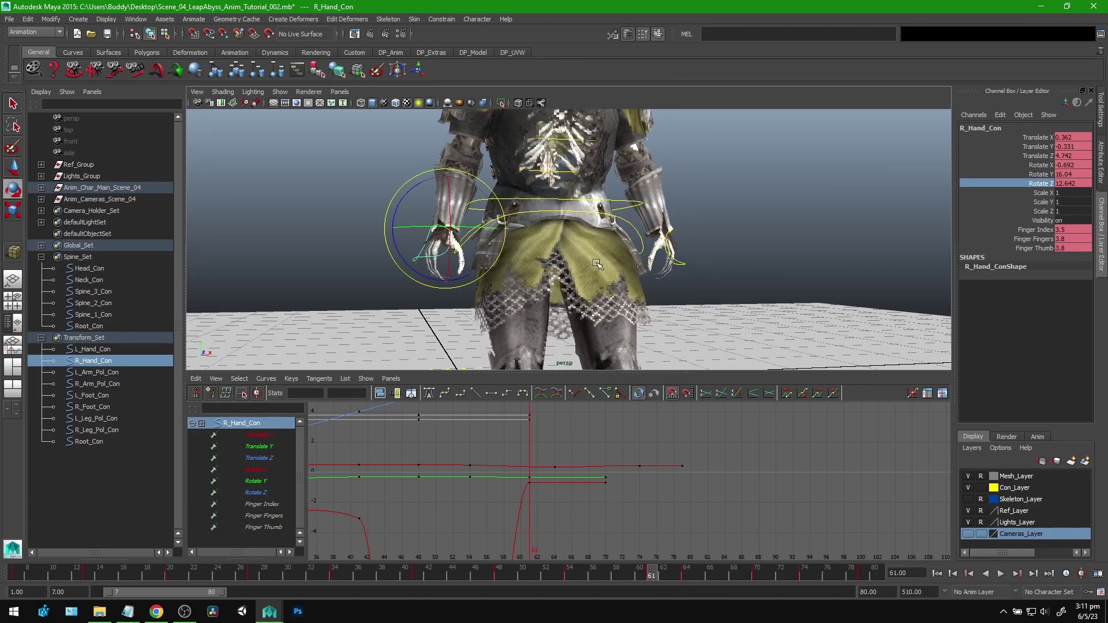
key("ctrl+z")
key("ctrl+z")
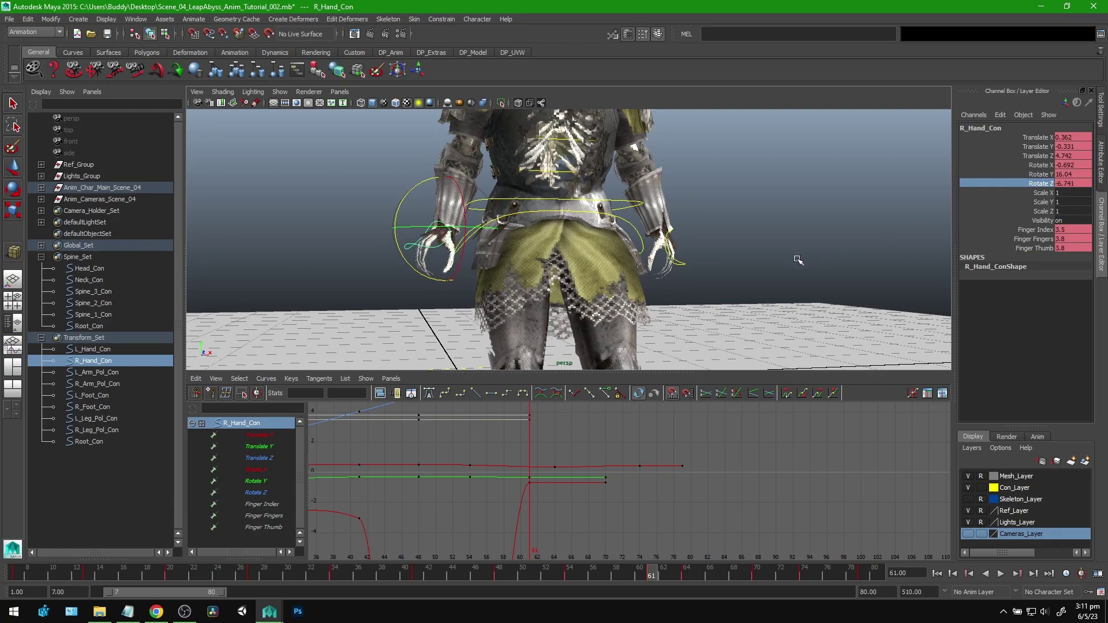
Show only R_Hand_Con's Rotate Z curve, check the timing and set a key at frame 79.
left_click(251, 493)
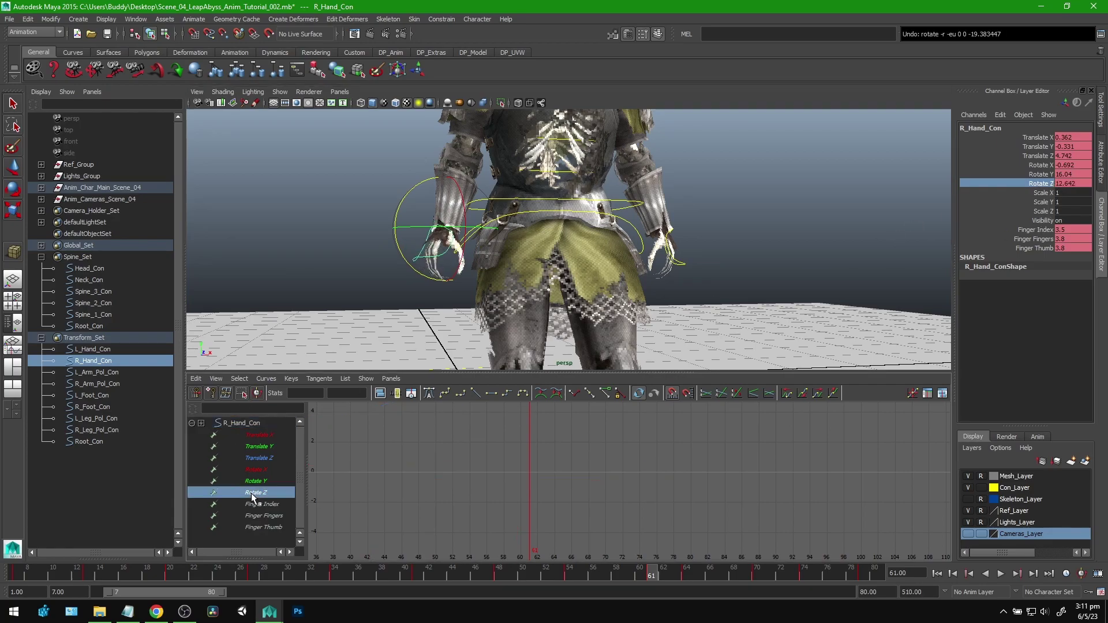
key("f")
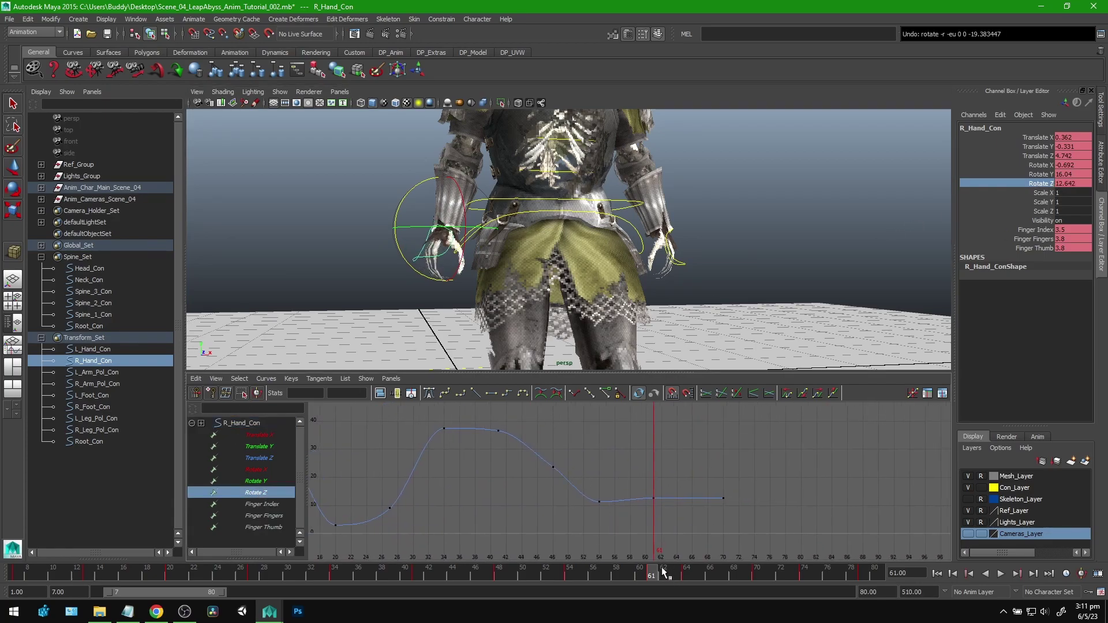
key("alt+v")
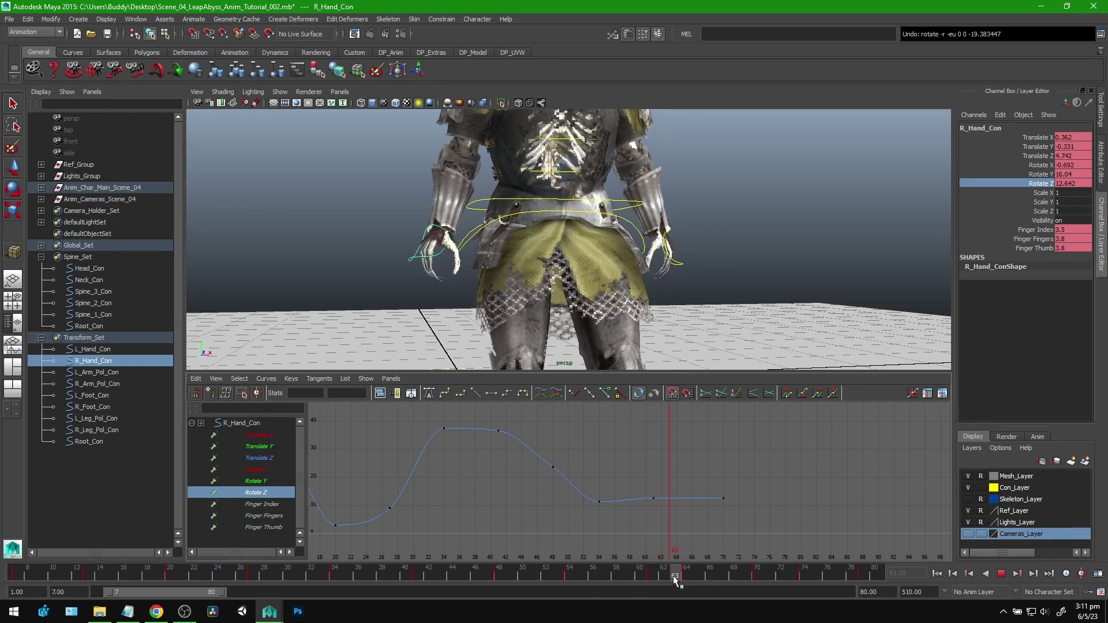
key("alt+v")
left_click(865, 574)
key("s")
key("alt+v")
Dip R_Hand_Con's Rotate Z to 7.709 at frame 71, remove its frame 70 key and play back the result.
left_click_drag(725, 570, 806, 572)
key("w")
middle_click_drag(756, 518, 756, 537)
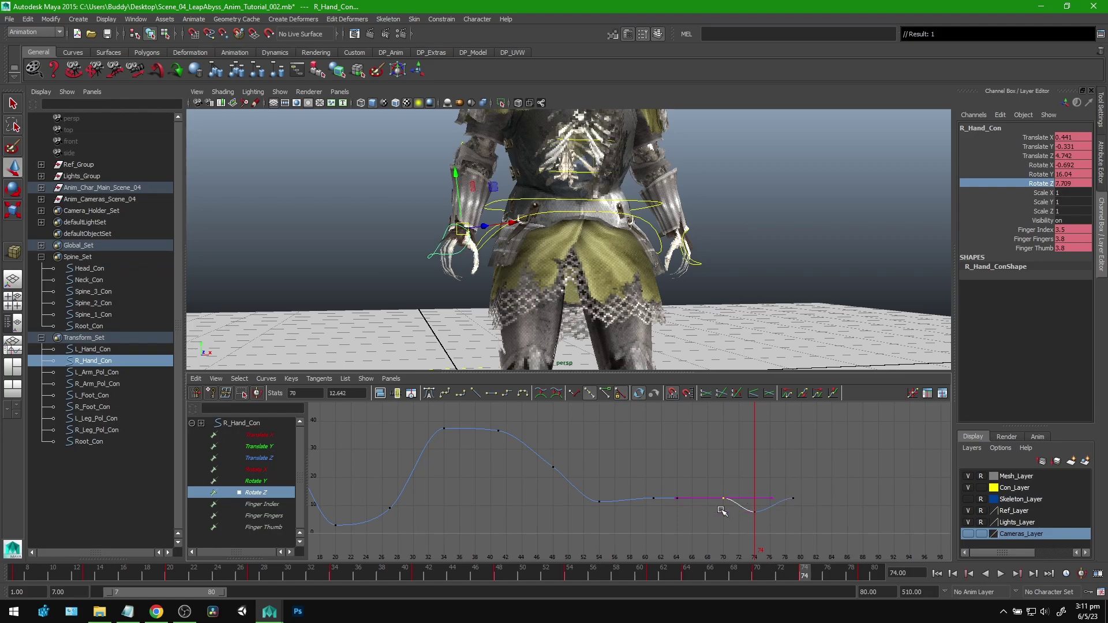
left_click_drag(664, 577, 616, 573)
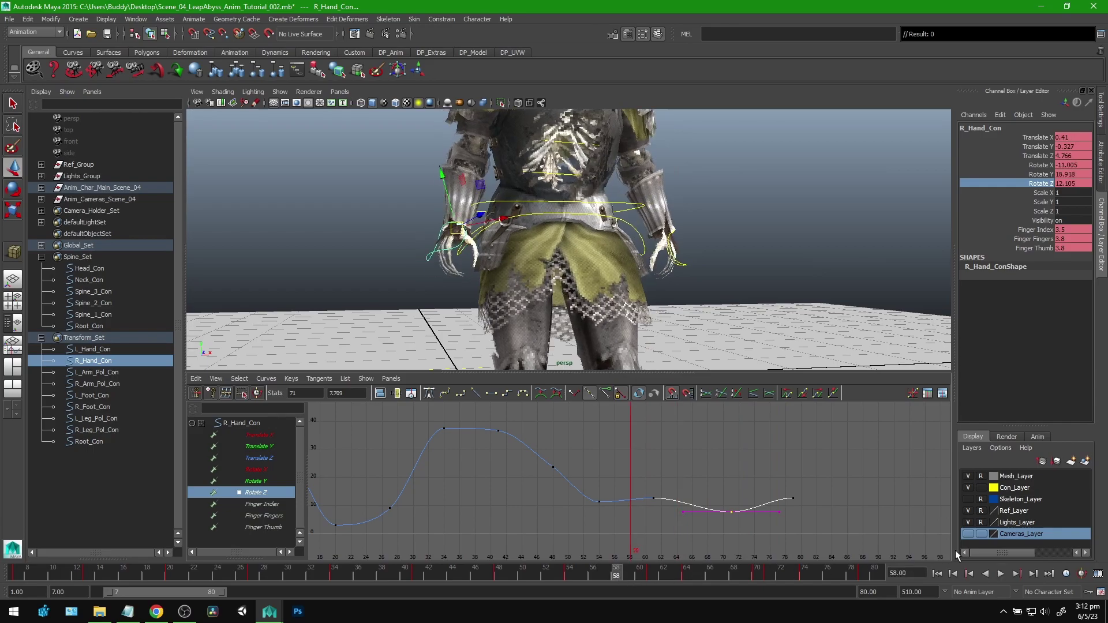
left_click(1001, 574)
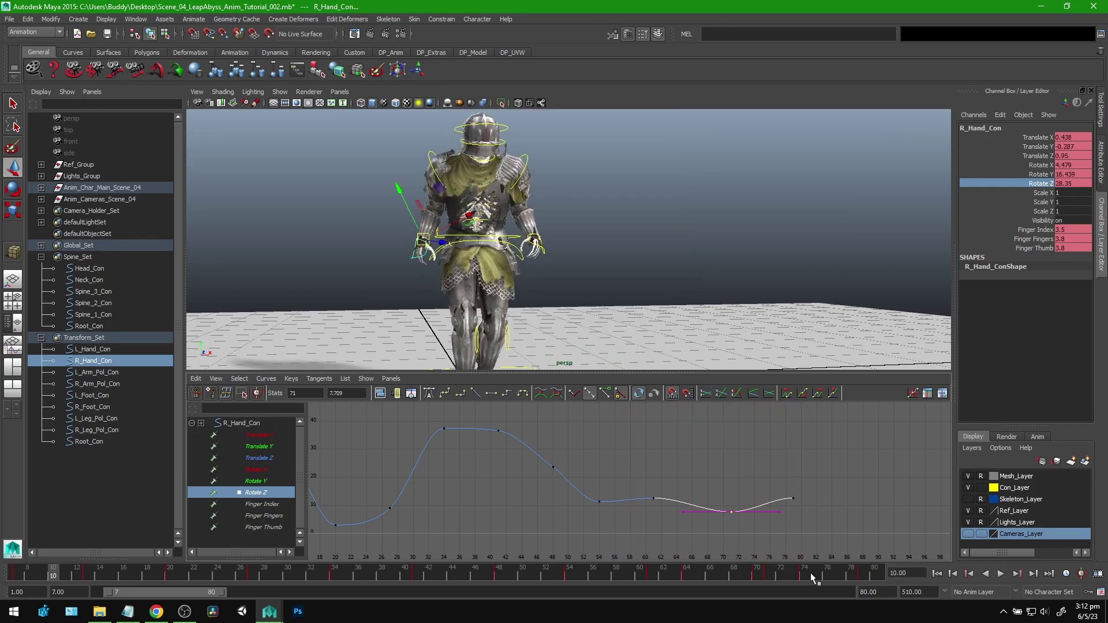
Select both hand controls, key L_Hand_Con's Rotate Z at frame 79 and show both Rotate Z curves.
left_click(770, 577)
left_click(697, 266)
left_click(267, 504, "ctrl")
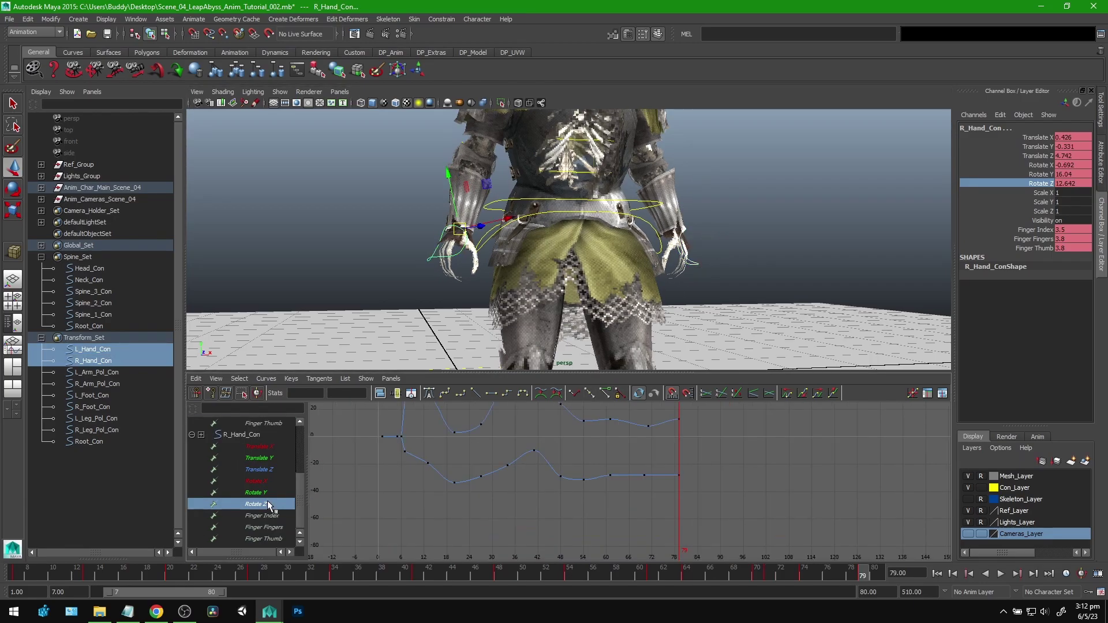
middle_click_drag(765, 455, 767, 473, "alt")
Lower L_Hand_Con's Rotate Z key at frame 71 to -38.129.
left_click_drag(857, 578, 767, 576)
left_click_drag(655, 481, 638, 507)
key("f")
scroll(726, 490, "down", 5)
middle_click_drag(682, 469, 670, 506, "alt")
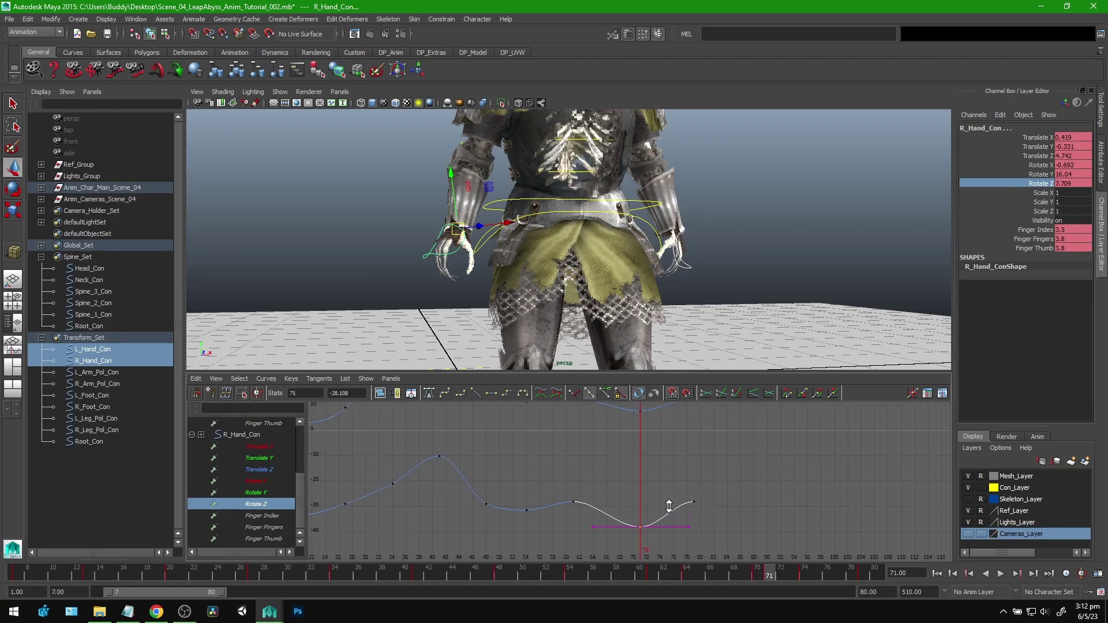
scroll(713, 488, "down", 5)
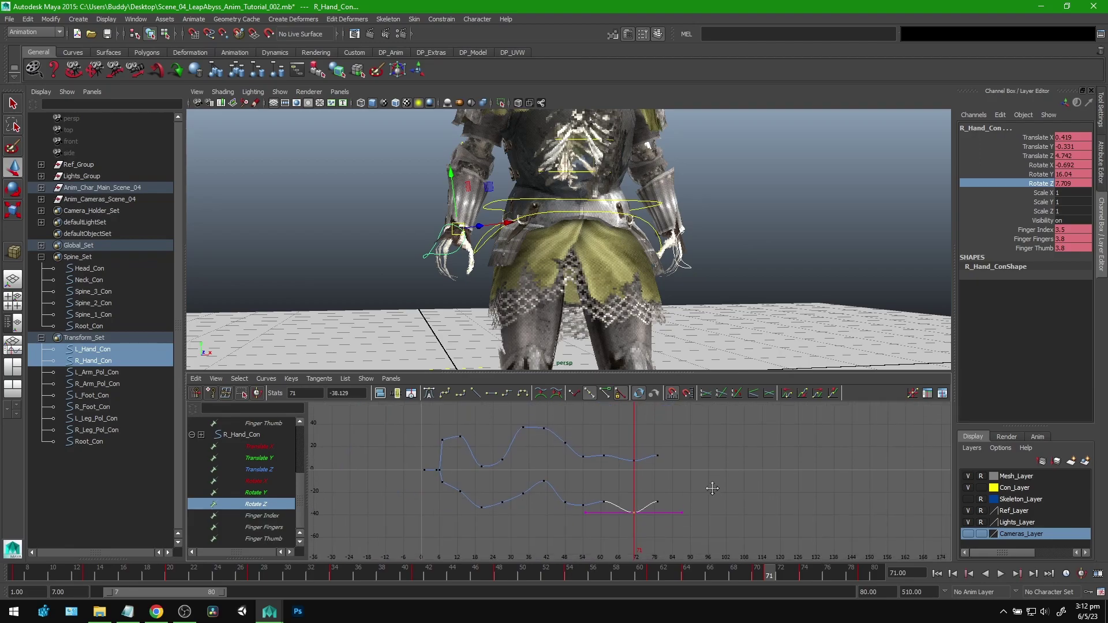
Review the walk ending in playback and from wider angles, and hide the control curves on Con_Layer.
key("alt+v")
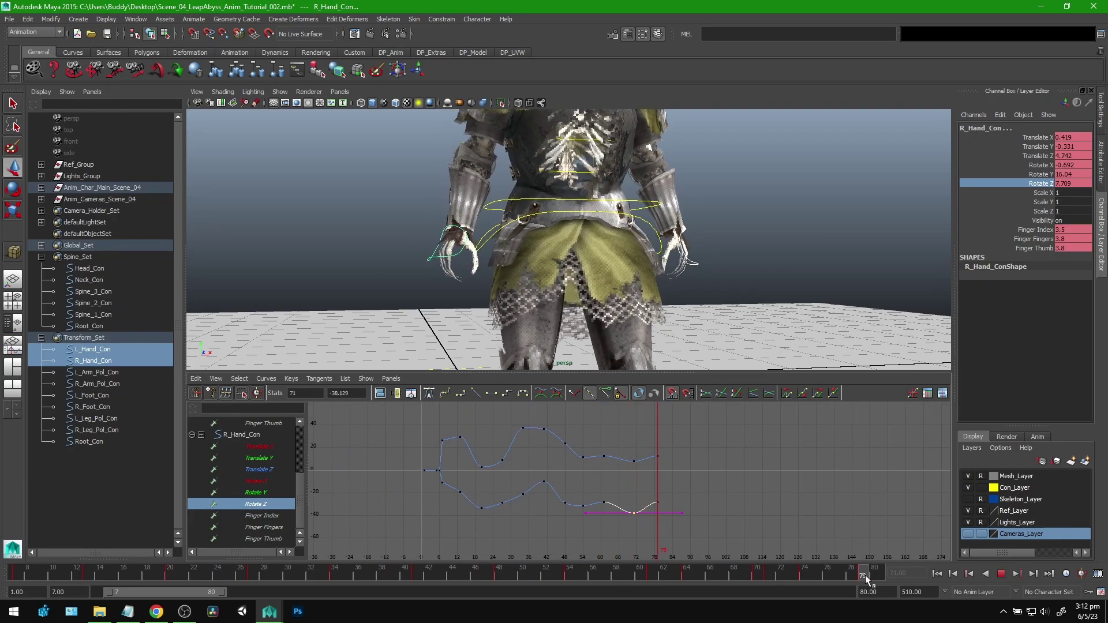
left_click_drag(654, 578, 593, 581)
left_click(1000, 576)
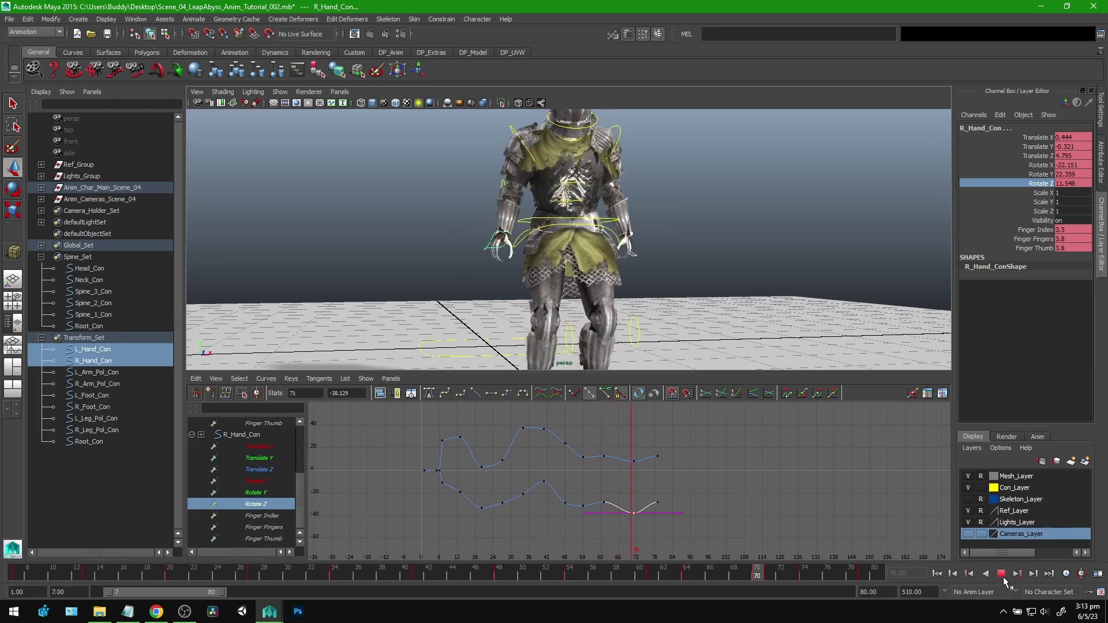
key("alt+v")
key("q")
left_click_drag(618, 296, 685, 314, "alt")
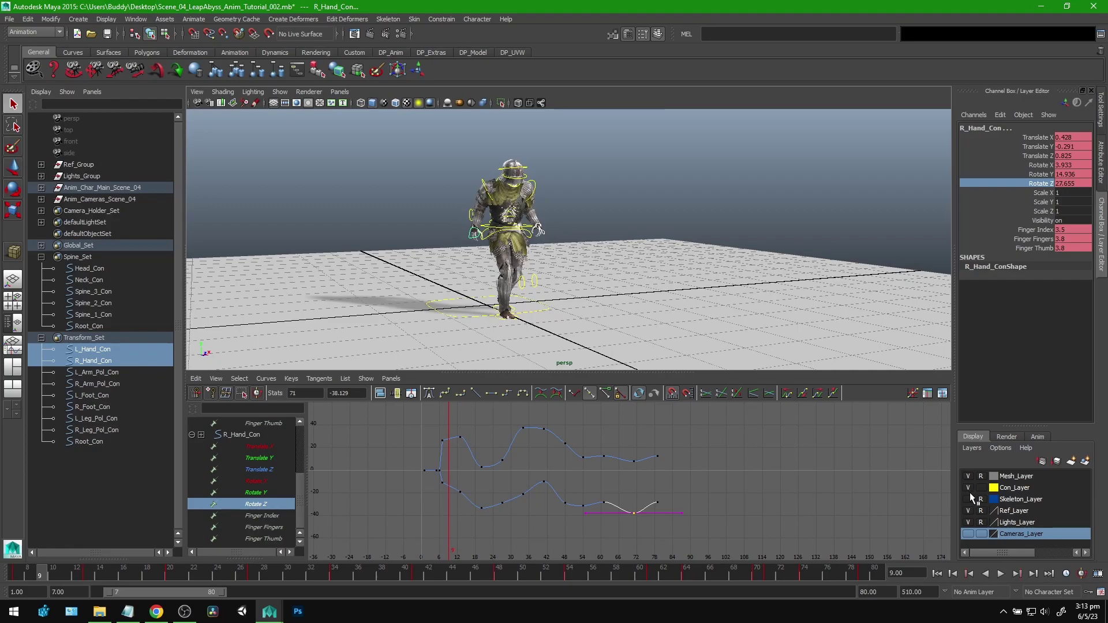
left_click_drag(544, 250, 642, 239, "alt")
middle_click_drag(642, 239, 638, 255, "alt")
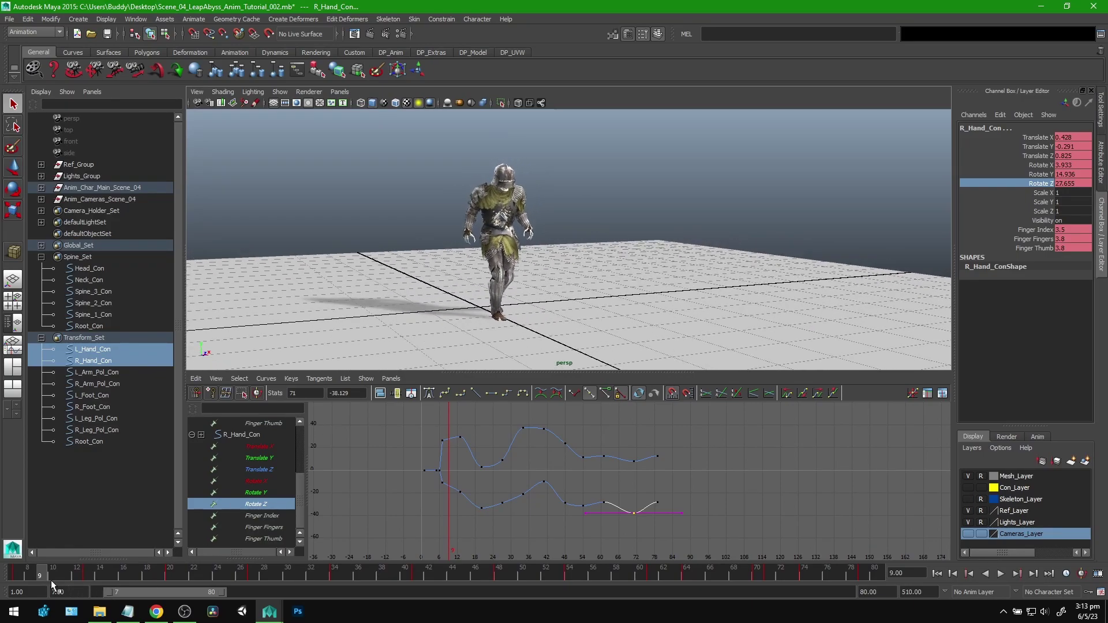
Review the walk from frame 7 in playback and frame by frame, from the front and from a raised three-quarter angle.
key("alt+v")
left_click_drag(547, 572, 53, 539)
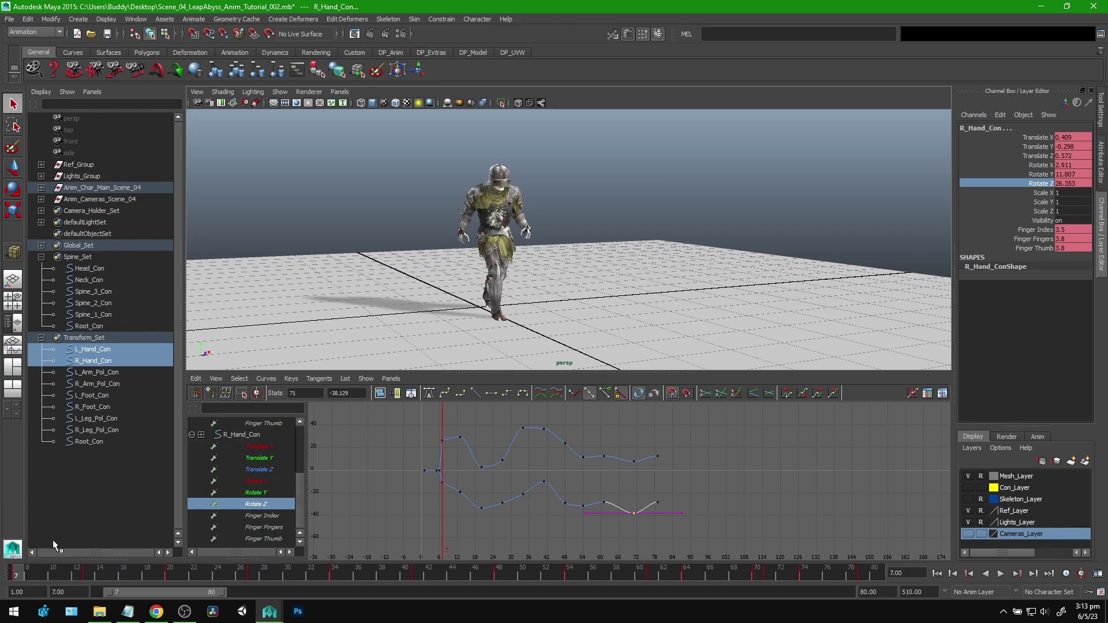
left_click_drag(34, 579, 89, 579)
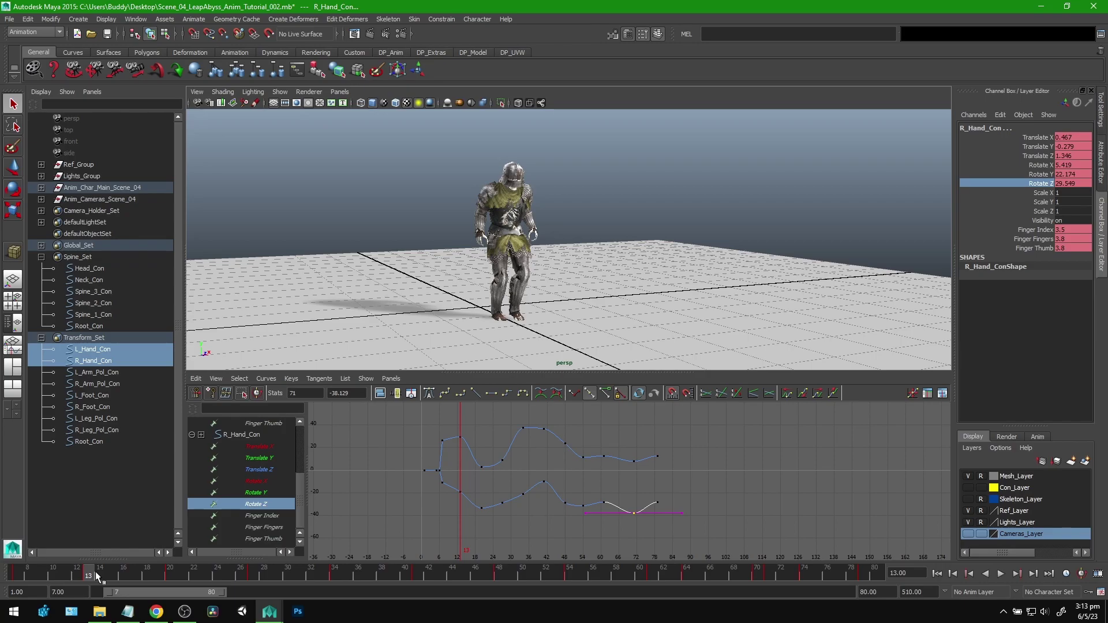
key("alt+v")
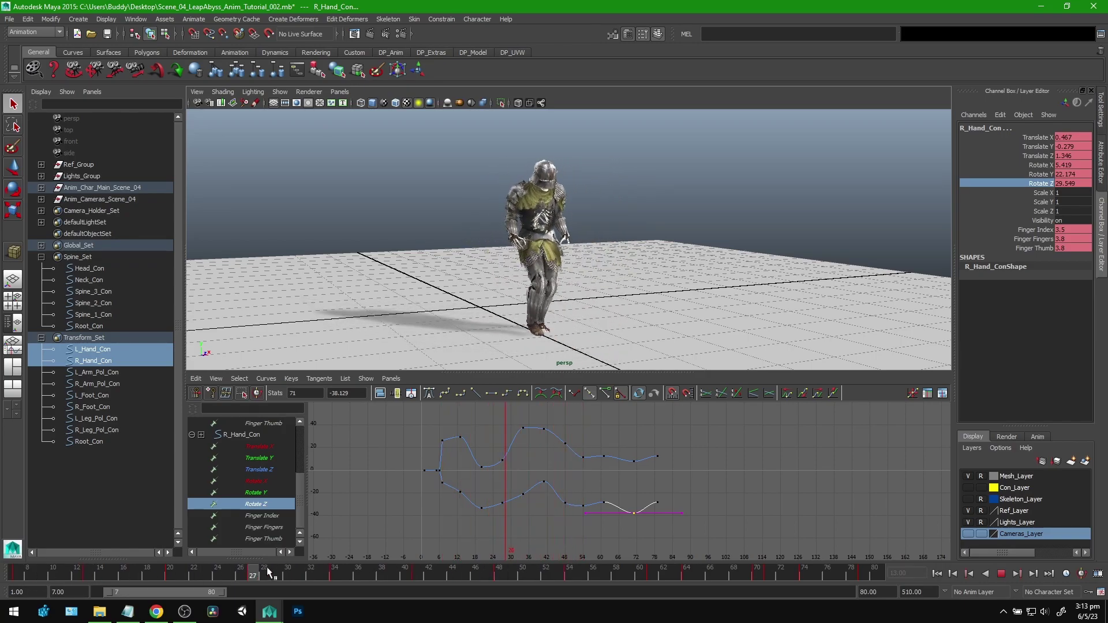
key("alt+v")
left_click_drag(664, 242, 608, 234, "alt")
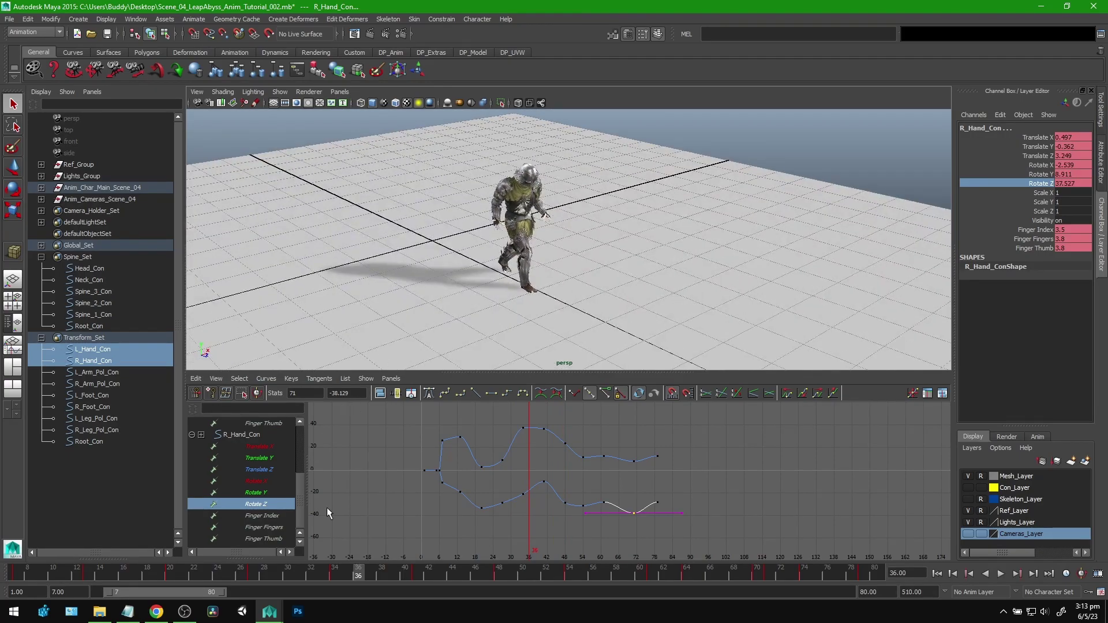
left_click_drag(621, 332, 615, 291, "alt")
left_click(347, 570)
mouse_move(346, 570)
left_mouse_down()
mouse_move(647, 572)
mouse_move(508, 590)
mouse_move(105, 576)
mouse_move(175, 570)
left_mouse_up()
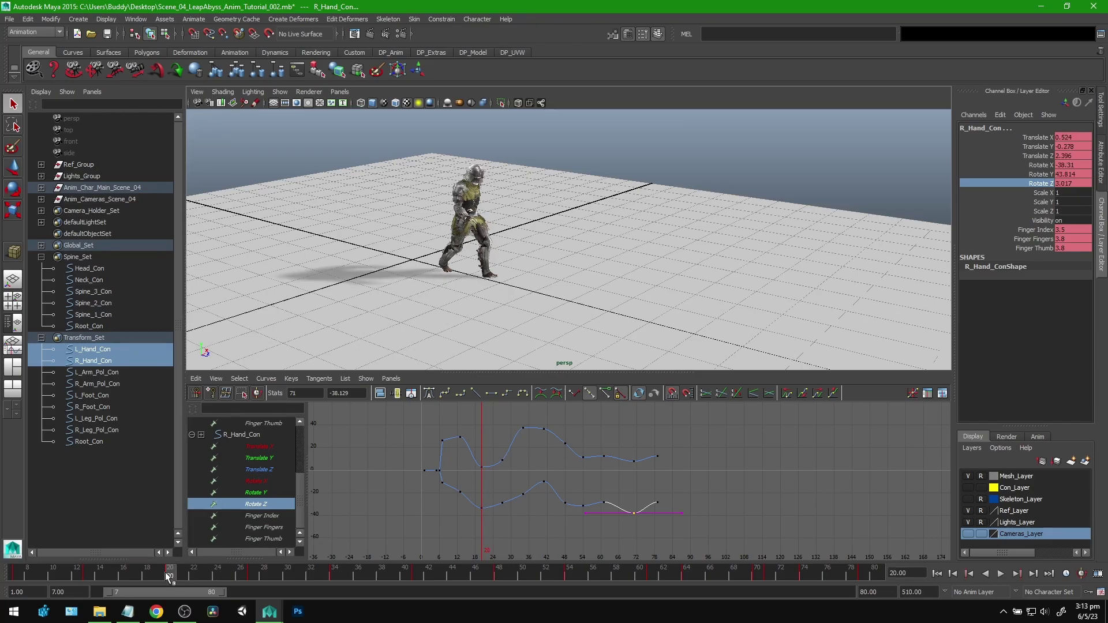
Examine the opening steps from frame 7 and the final settle around frames 65 to 68, checking the whole body's motion.
key("alt+v")
left_click(199, 567)
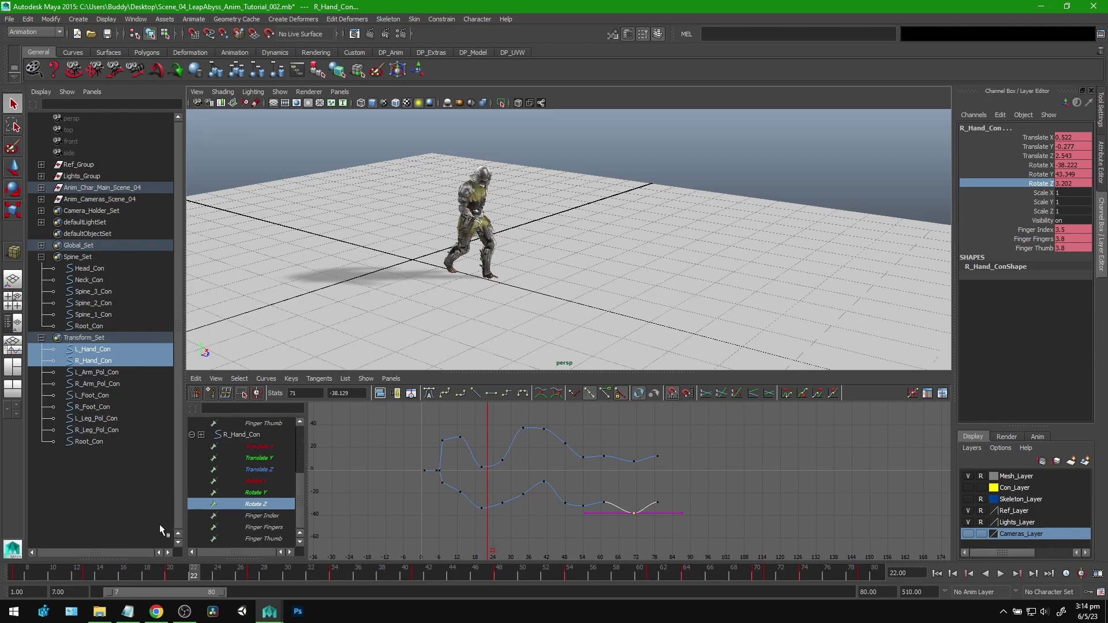
key("alt+v")
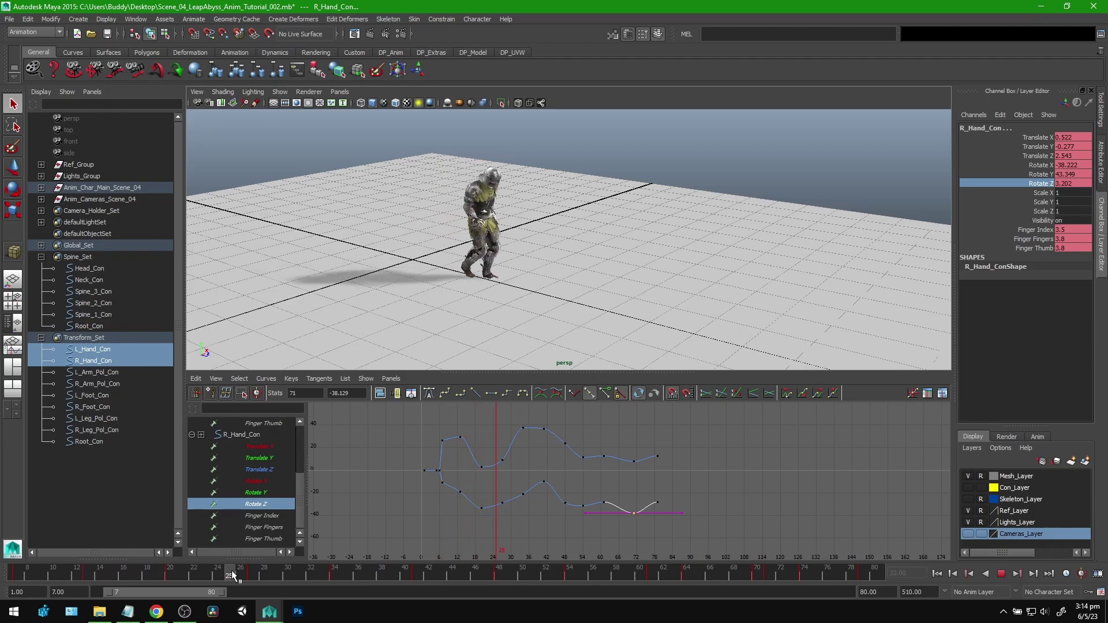
left_click_drag(175, 572, 3, 569)
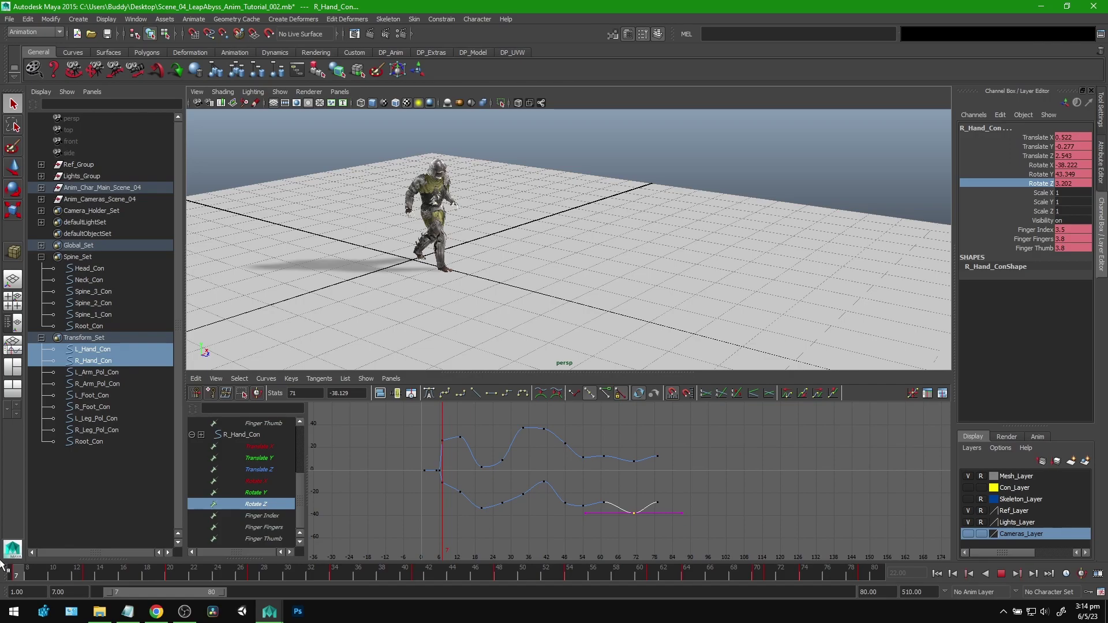
key("alt+v")
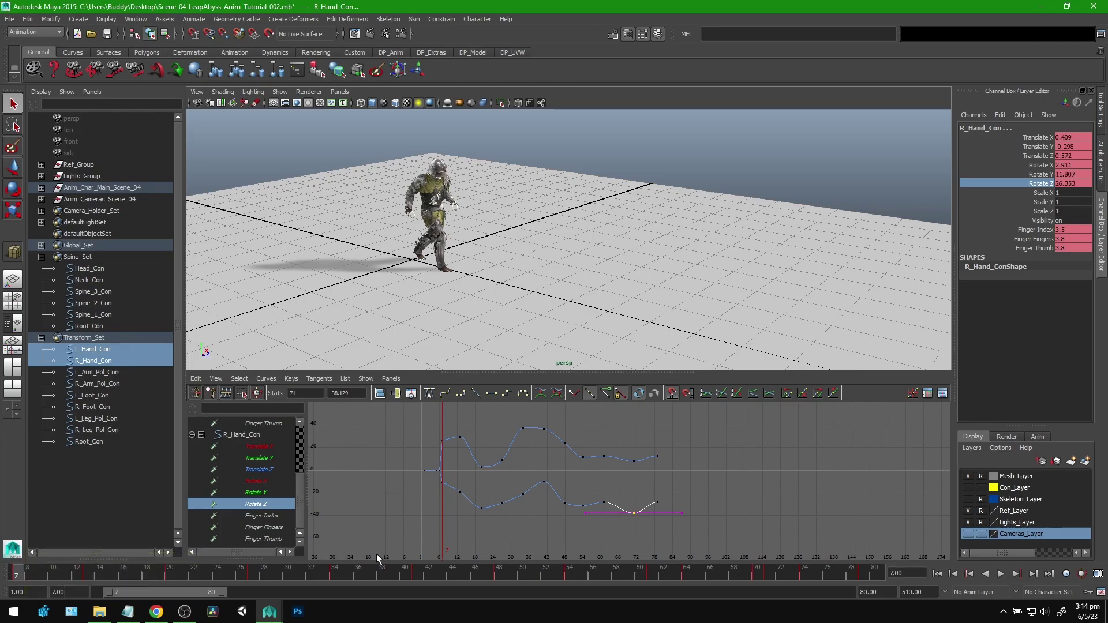
mouse_move(590, 570)
left_mouse_down()
mouse_move(472, 569)
mouse_move(836, 562)
mouse_move(736, 570)
left_mouse_up()
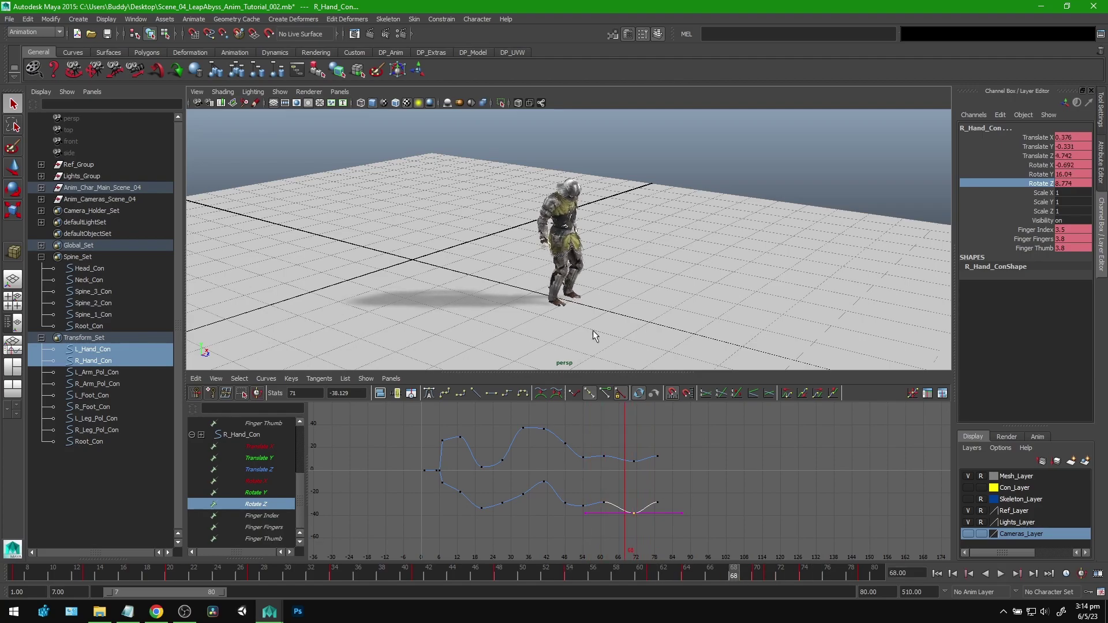
left_click_drag(450, 266, 520, 261, "alt")
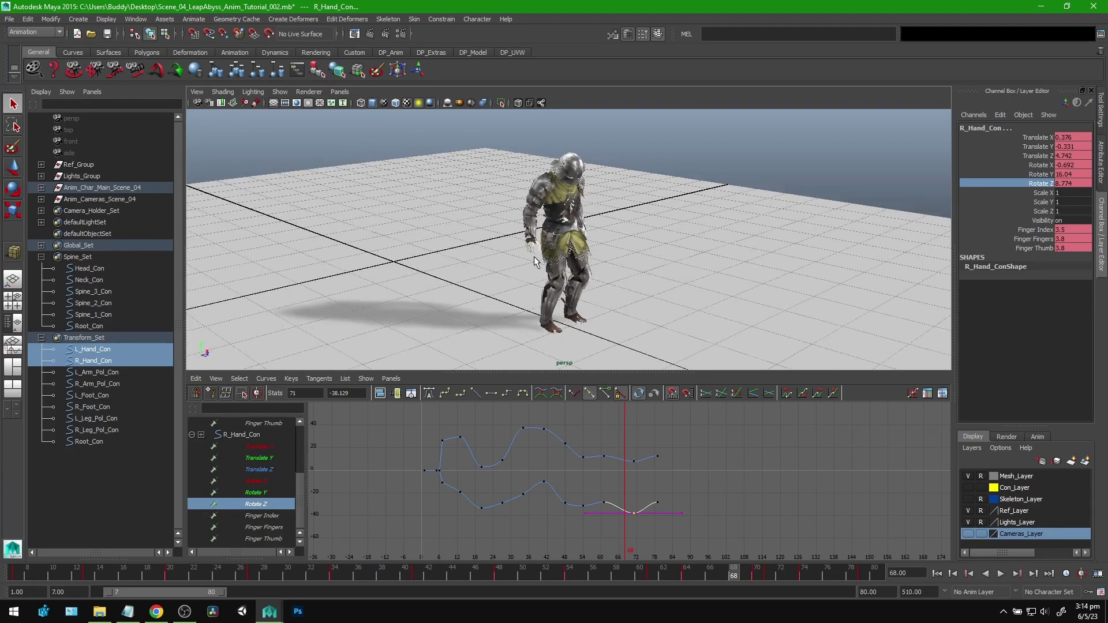
left_click_drag(732, 569, 651, 560)
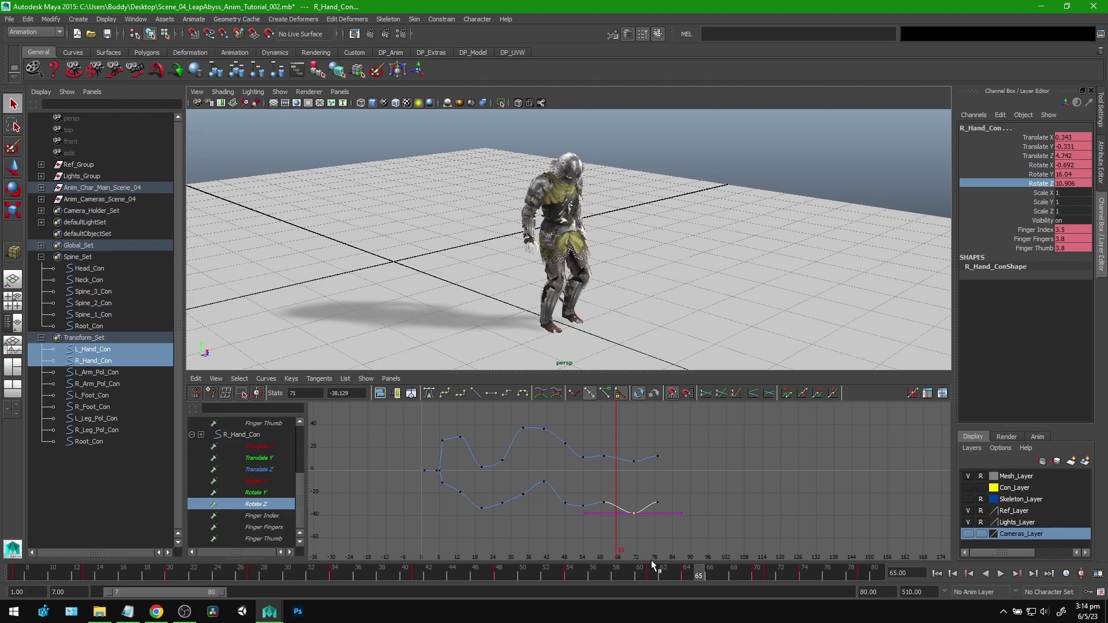
mouse_move(585, 569)
left_mouse_down()
mouse_move(68, 577)
mouse_move(905, 567)
mouse_move(207, 582)
mouse_move(200, 571)
left_mouse_up()
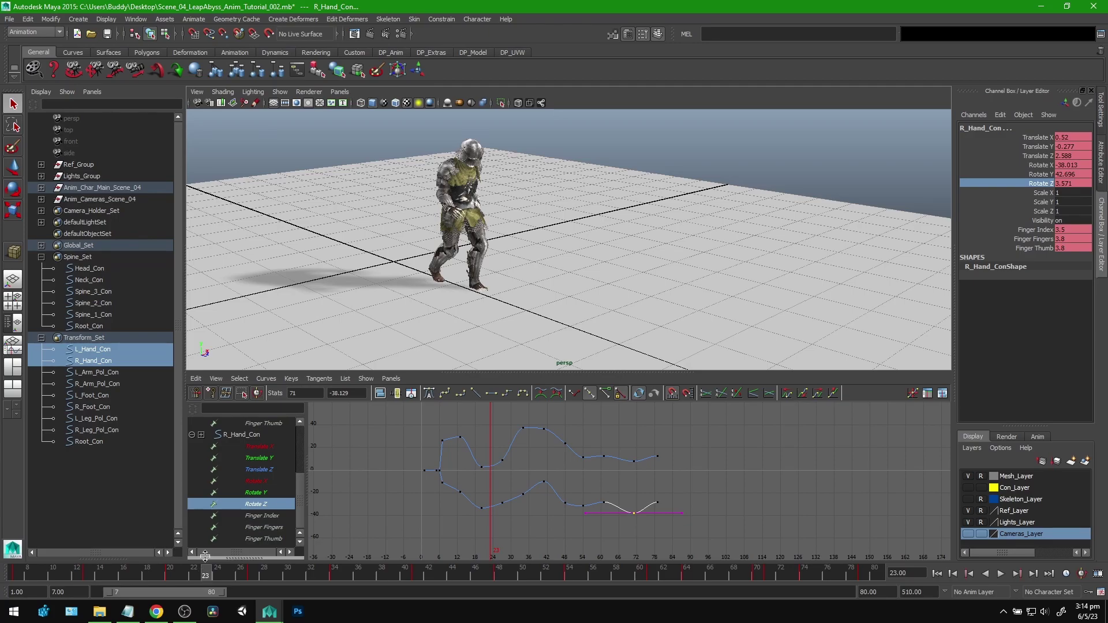
left_click_drag(209, 569, 15, 590)
key("alt+v")
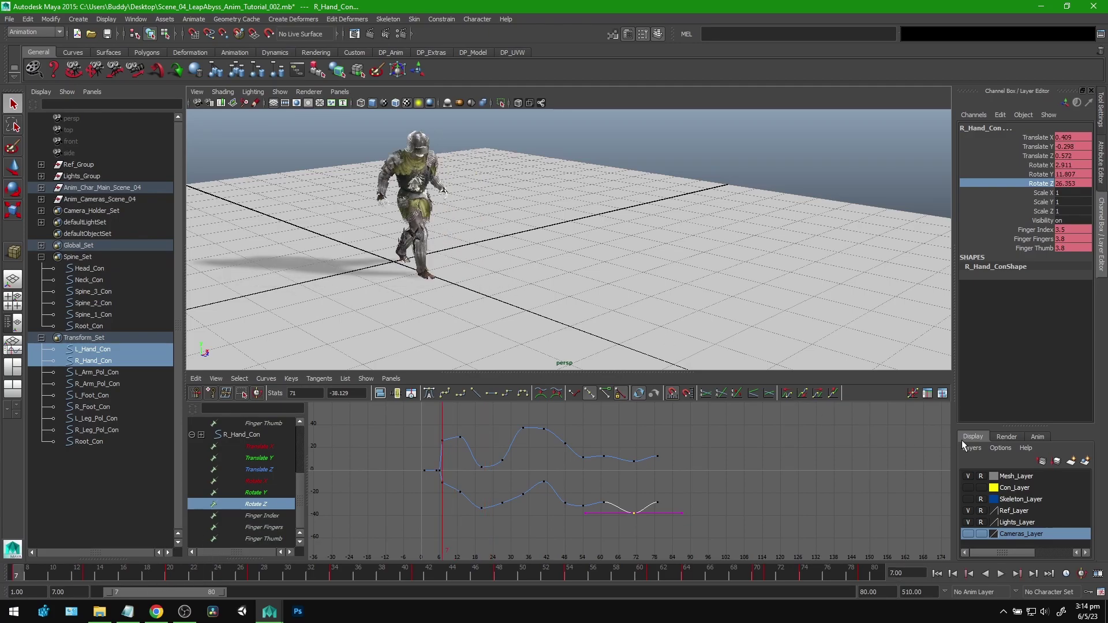
Show the control curves on Con_Layer and review the walk between frames 13 and 55 with them visible.
left_click(969, 488)
key("alt+v")
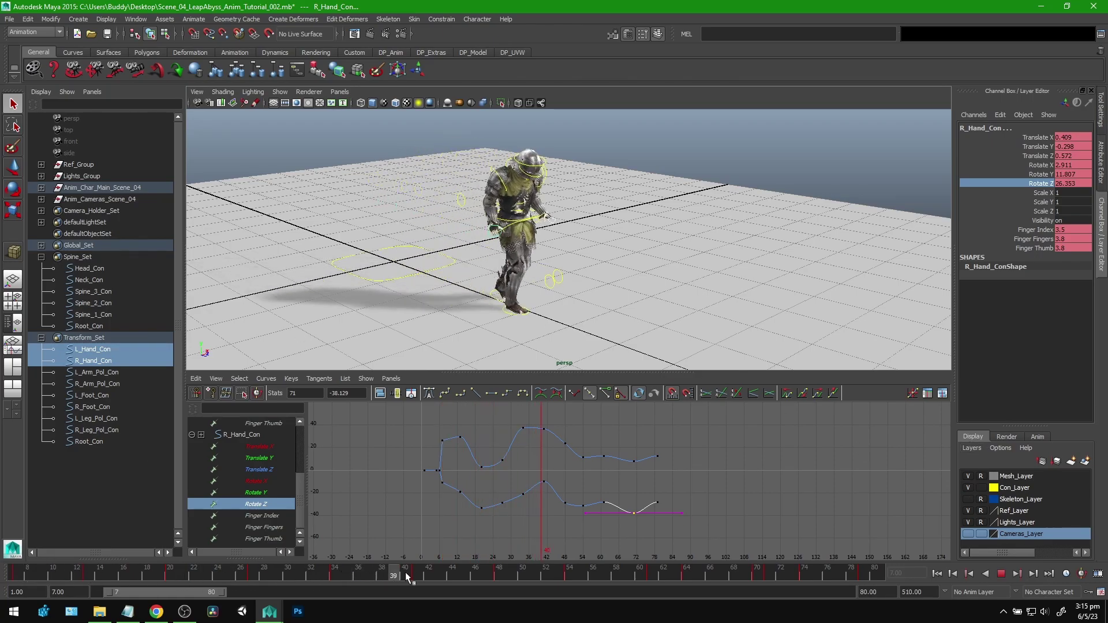
left_click_drag(553, 569, 91, 570)
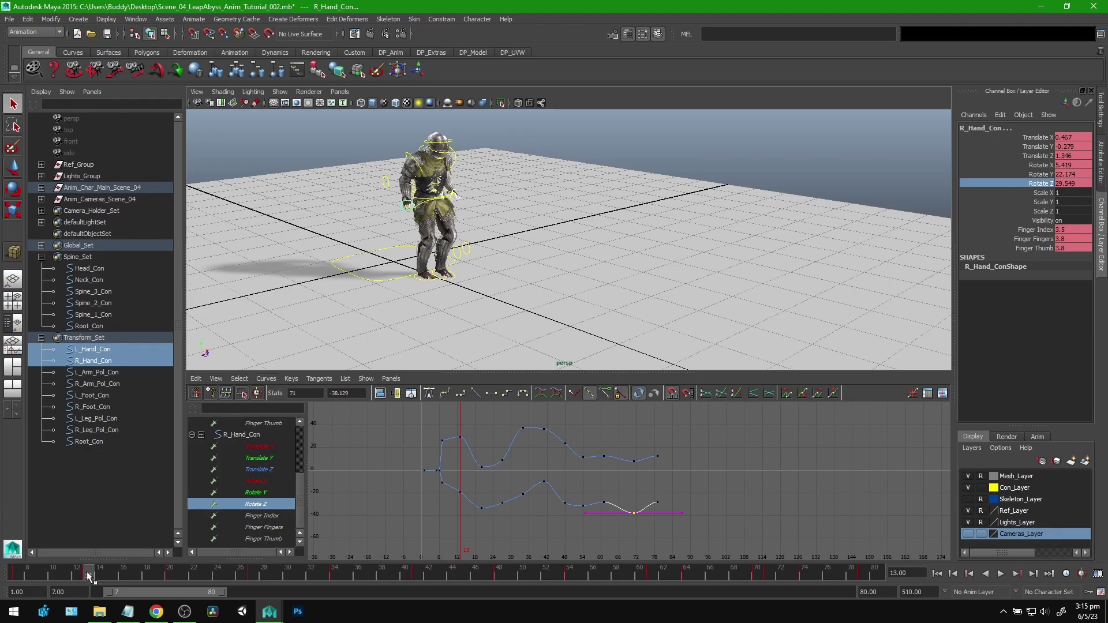
left_click_drag(86, 572, 580, 574)
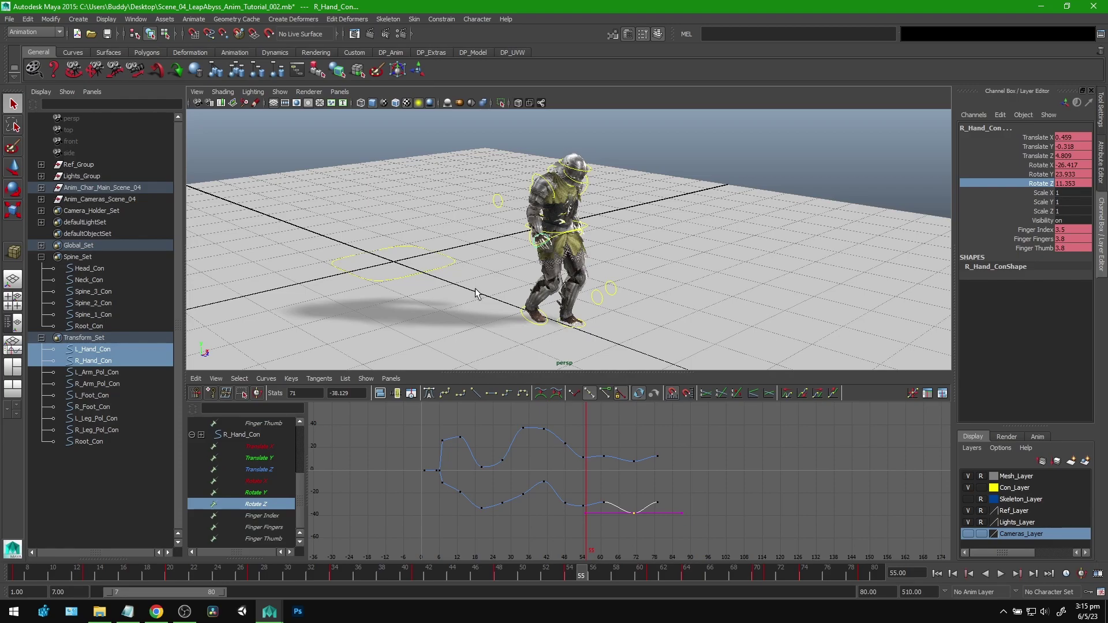
Return to frame 7 and examine the armoured character's starting pose and controls up close.
left_click_drag(635, 569, 13, 571)
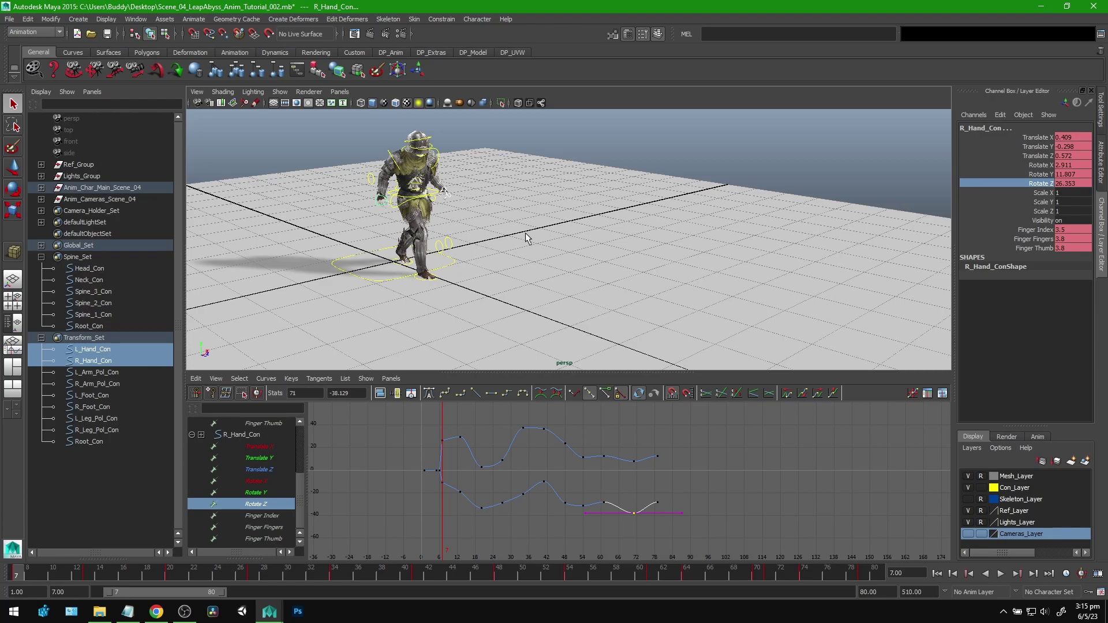
right_click_drag(309, 253, 376, 249, "alt")
middle_click_drag(375, 208, 462, 249, "alt")
right_click_drag(462, 249, 529, 242, "alt")
middle_click_drag(528, 242, 542, 252, "alt")
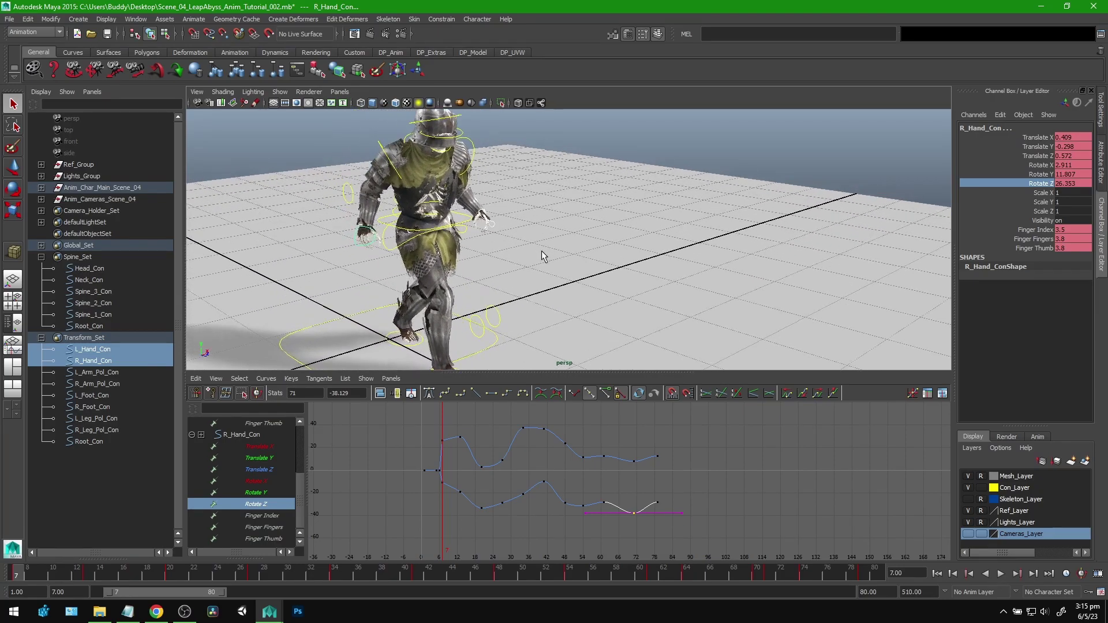